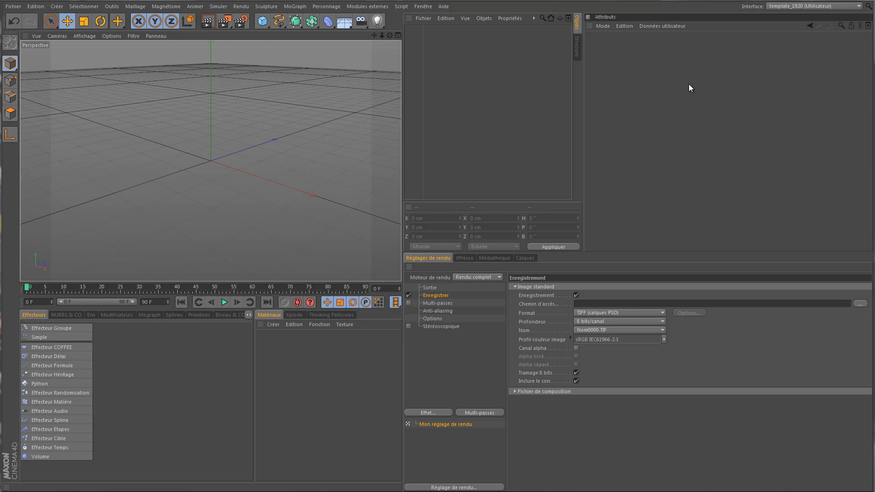
# Display the project settings and set the frame rate to 25 frames per second
pyautogui.hotkey('ctrl', 'd')
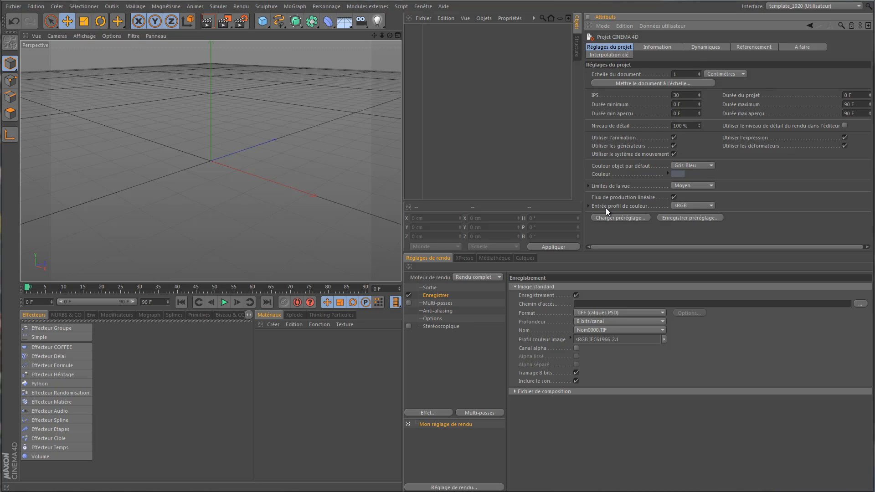
pyautogui.click(686, 95)
pyautogui.write('25')
pyautogui.press('Tab')
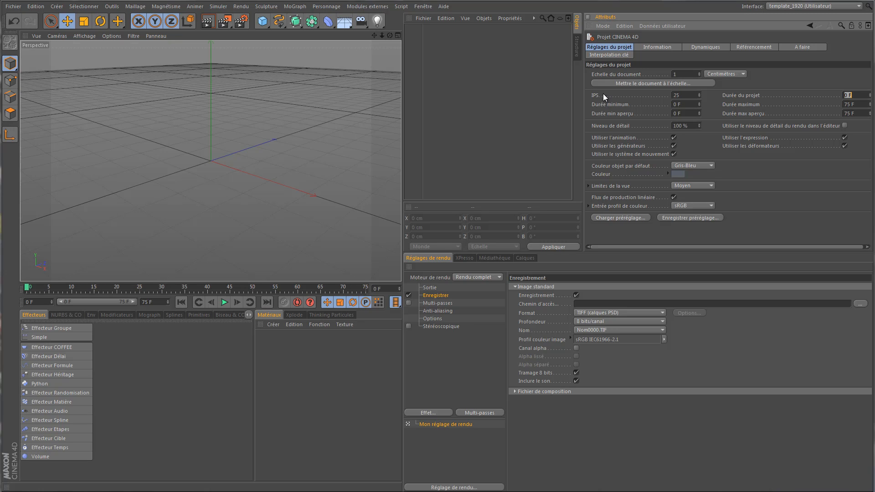
# Set the timeline's end to frame 250 and extend the preview range to the full duration
pyautogui.click(153, 302)
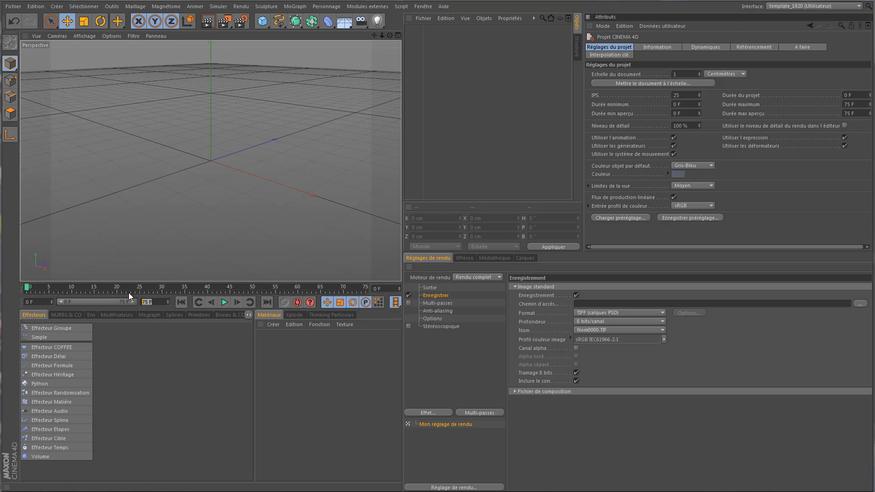
pyautogui.write('250')
pyautogui.press('Return')
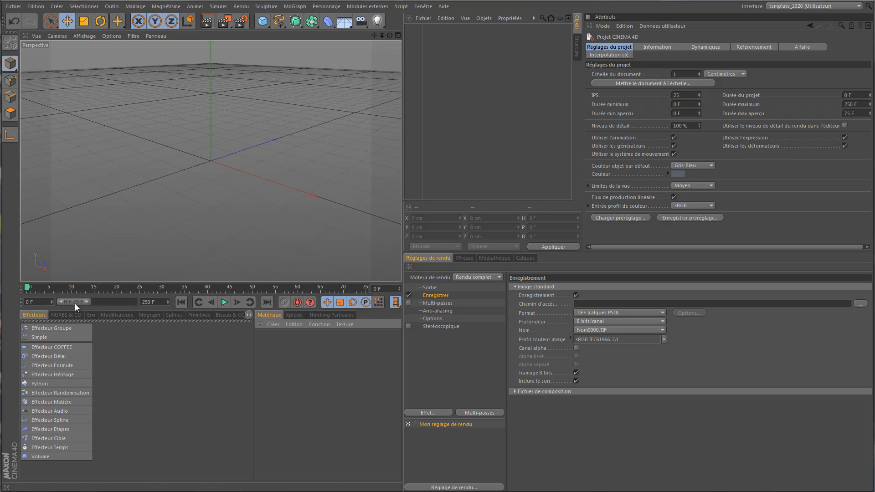
pyautogui.moveTo(86, 301); pyautogui.dragTo(197, 304)
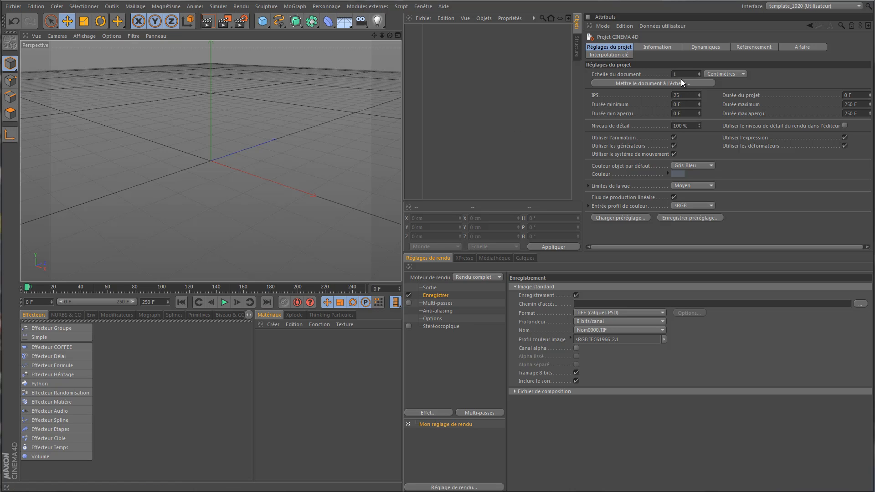
# Add a sphere primitive to the scene and set its radius to 200 cm
pyautogui.moveTo(390, 34); pyautogui.dragTo(400, 187)
pyautogui.moveTo(381, 35); pyautogui.dragTo(400, 186)
pyautogui.click(263, 22)
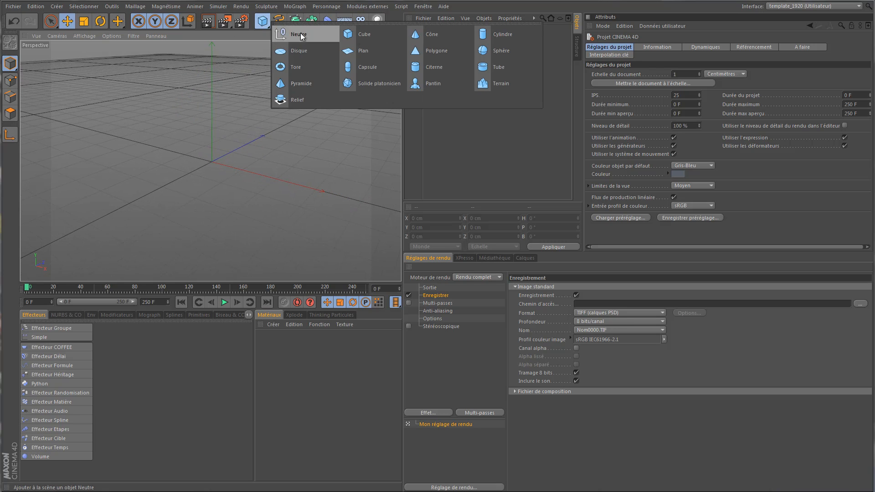
pyautogui.click(495, 49)
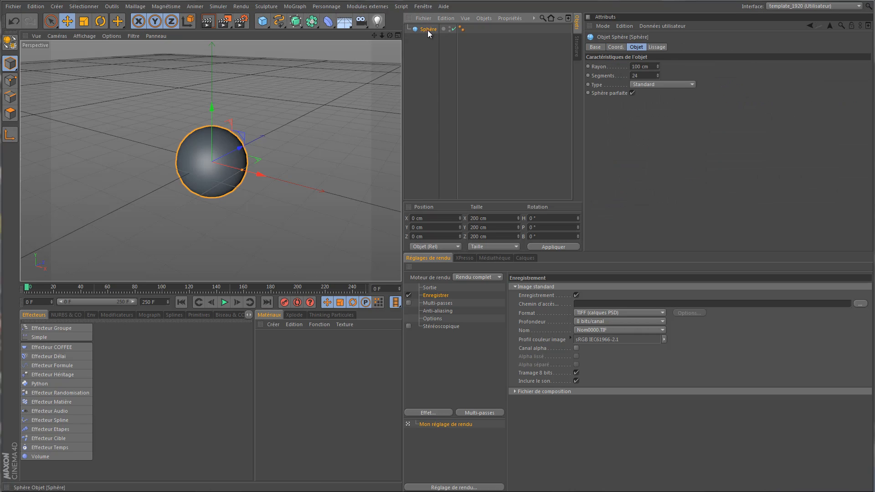
pyautogui.doubleClick(643, 66)
pyautogui.write('2')
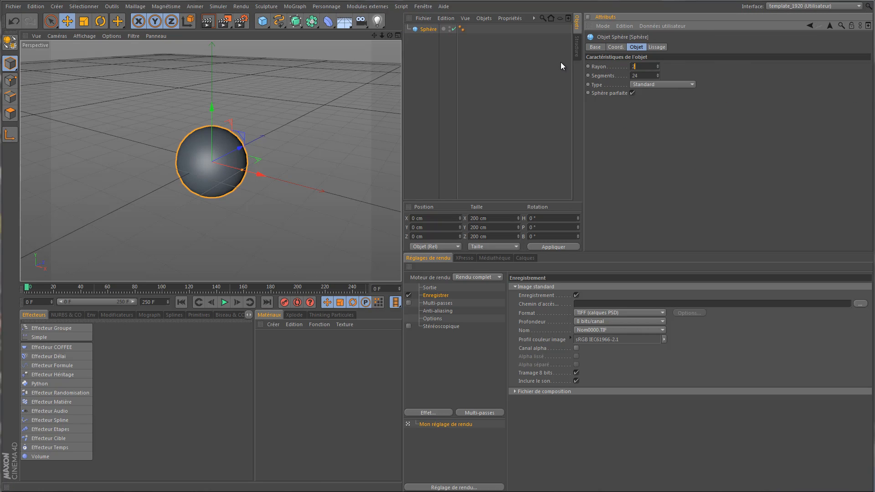
pyautogui.write('00')
pyautogui.press('Tab')
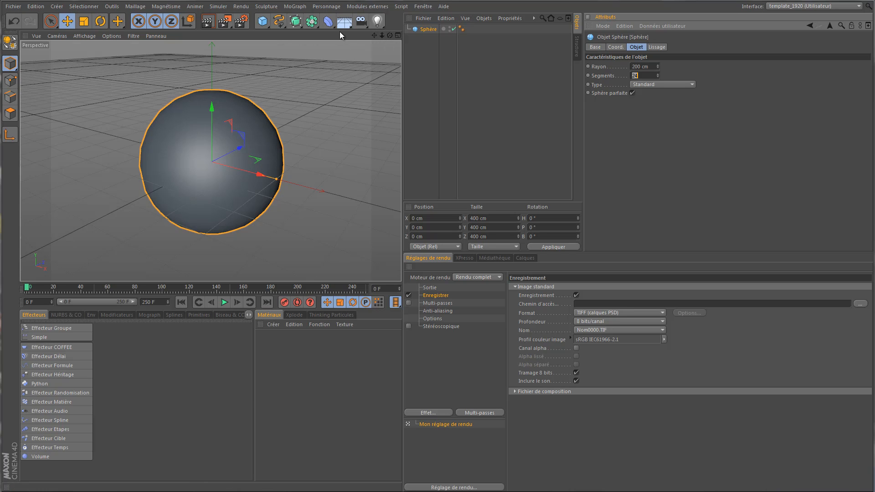
# Add a null object and rename it TP
pyautogui.click(267, 22)
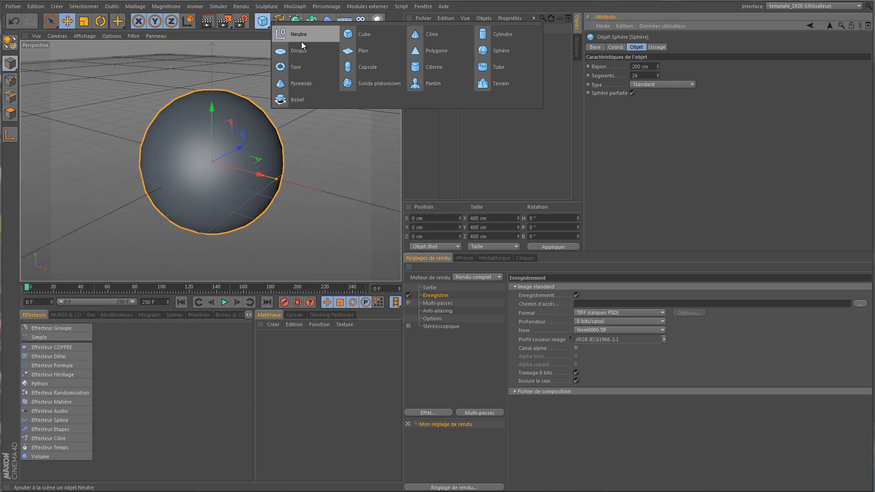
pyautogui.click(301, 34)
pyautogui.doubleClick(429, 29)
pyautogui.write('TP')
pyautogui.press('Return')
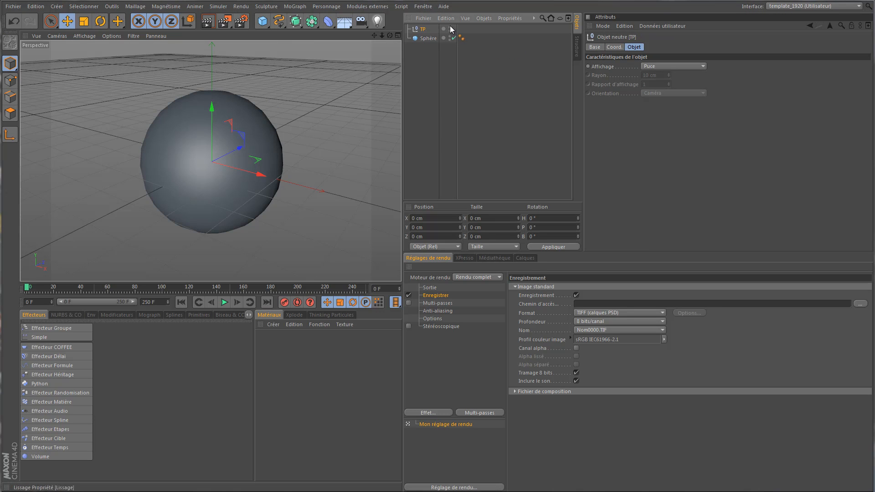
# Attach an XPresso tag to the TP null
pyautogui.rightClick(420, 29)
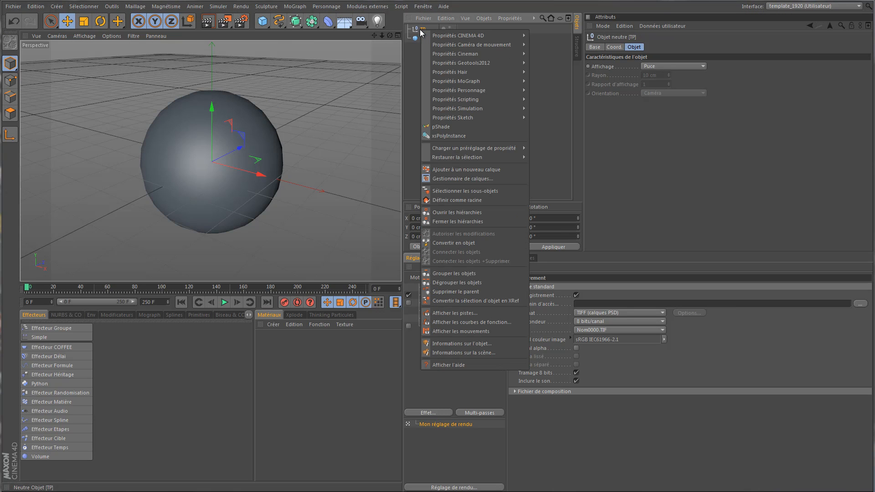
pyautogui.moveTo(479, 36)
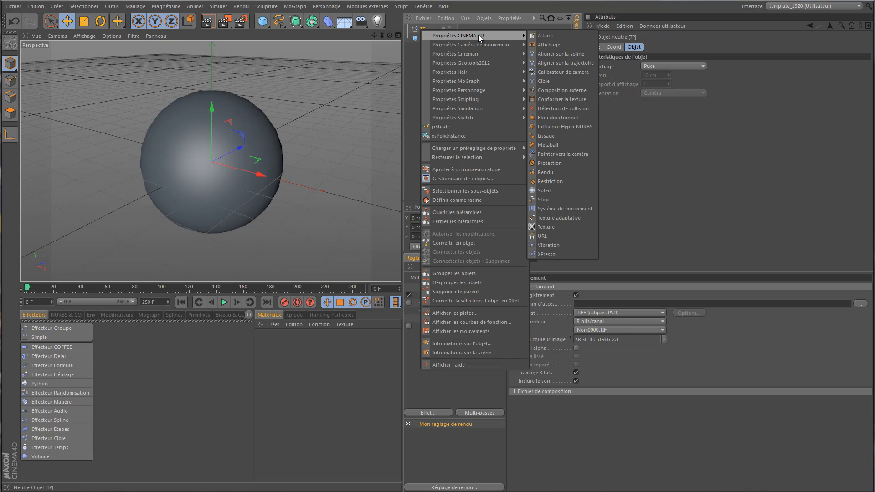
pyautogui.click(568, 253)
# Rename the sphere emtteur and make it a child of the TP null
pyautogui.doubleClick(429, 39)
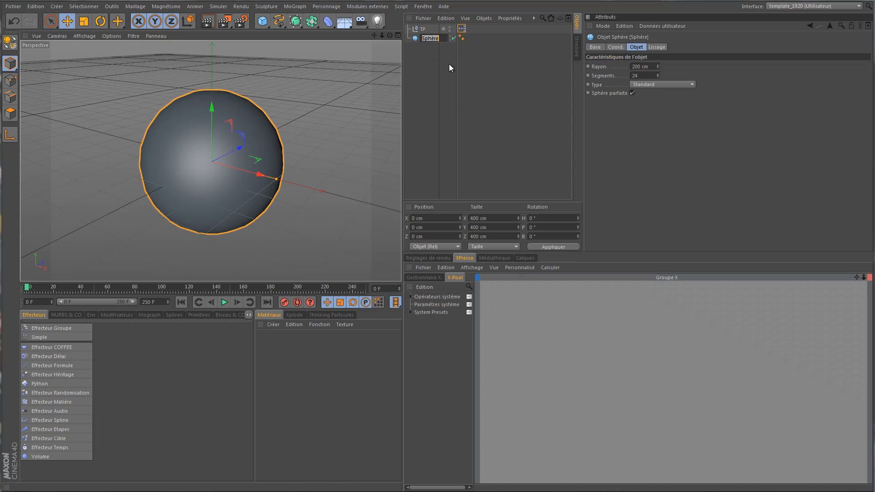
pyautogui.write('emtteur')
pyautogui.press('Return')
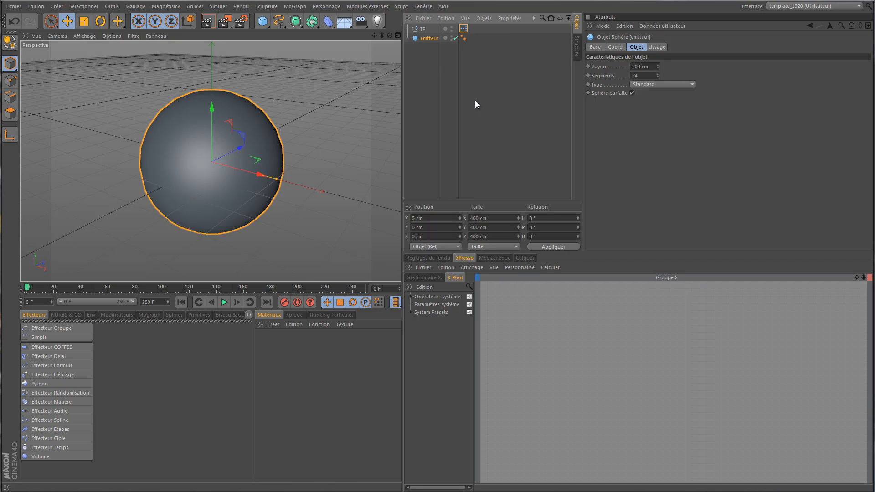
pyautogui.moveTo(429, 38); pyautogui.dragTo(409, 28)
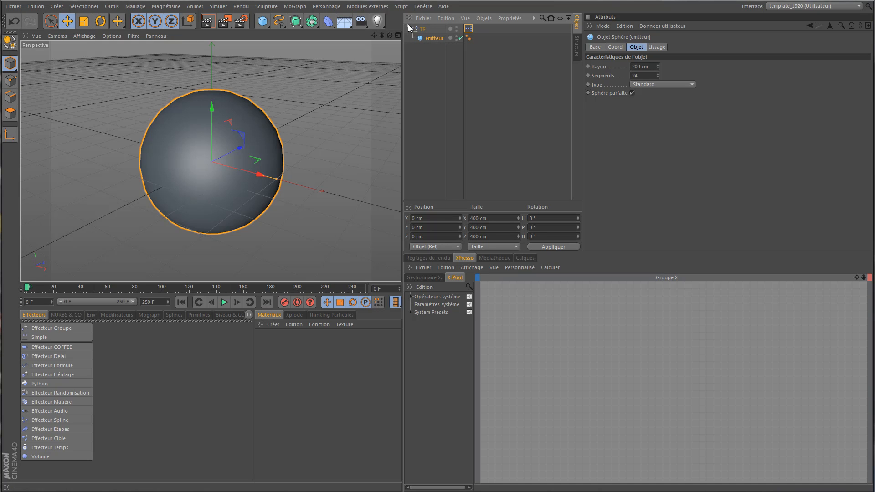
pyautogui.click(460, 38)
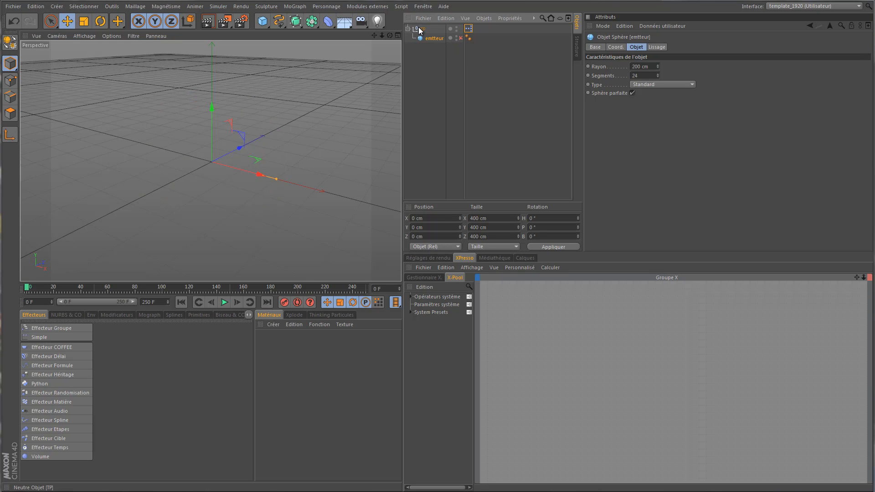
pyautogui.click(411, 30)
pyautogui.click(432, 39)
pyautogui.click(460, 38)
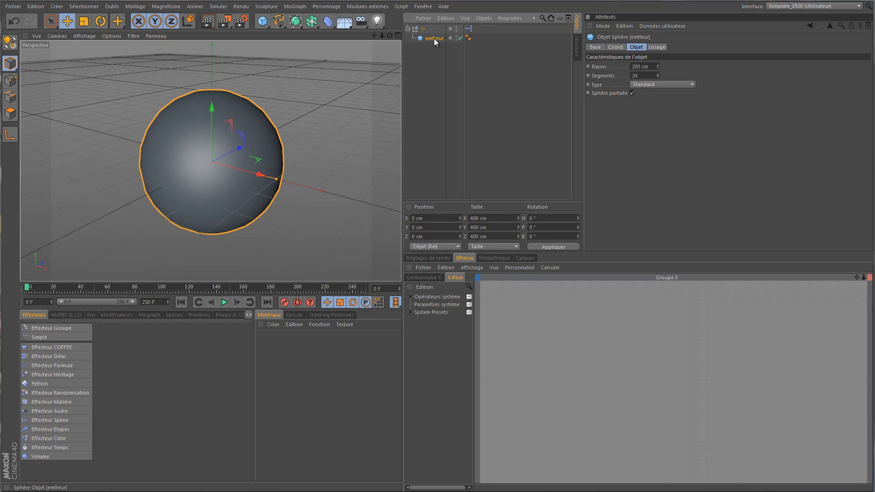
# Convert the emtteur sphere to an editable polygon object, hide it in both the view and renders, and collapse the TP hierarchy
pyautogui.press('c')
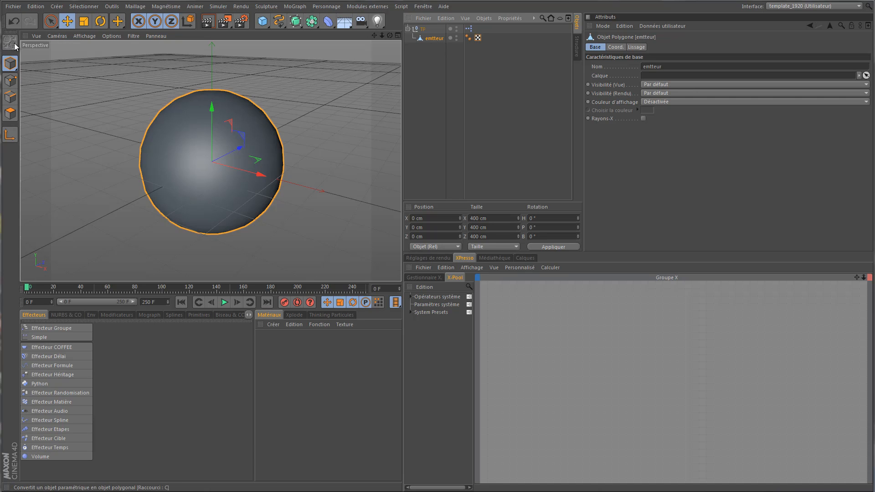
pyautogui.keyDown('alt'); pyautogui.doubleClick(455, 38); pyautogui.keyUp('alt')
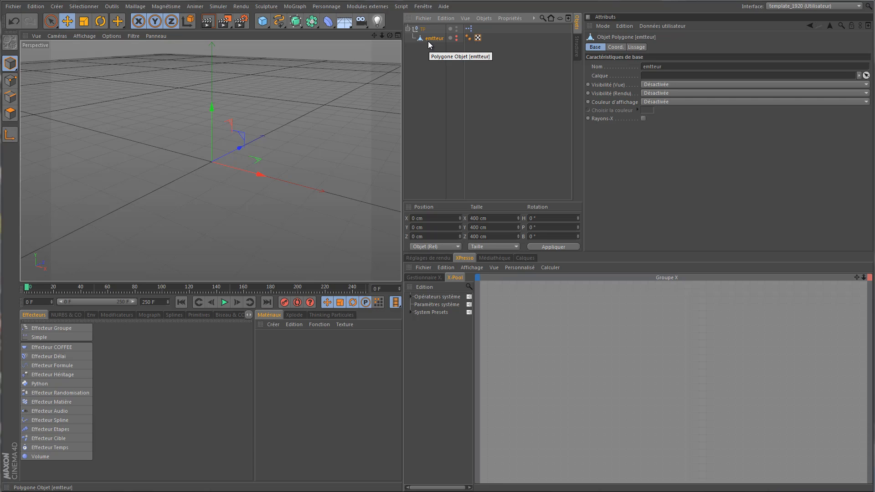
pyautogui.click(408, 29)
# Open the TP null's XPresso expression and look through the Thinking Particles categories for new nodes
pyautogui.click(450, 29)
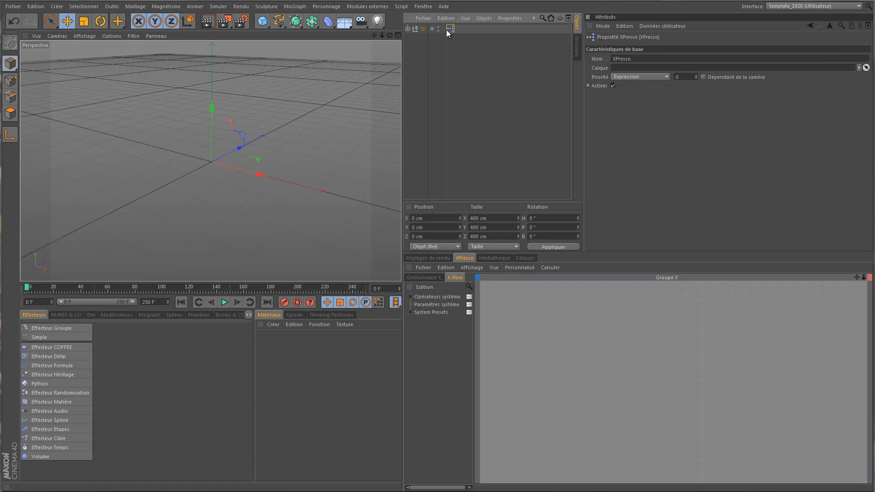
pyautogui.doubleClick(449, 29)
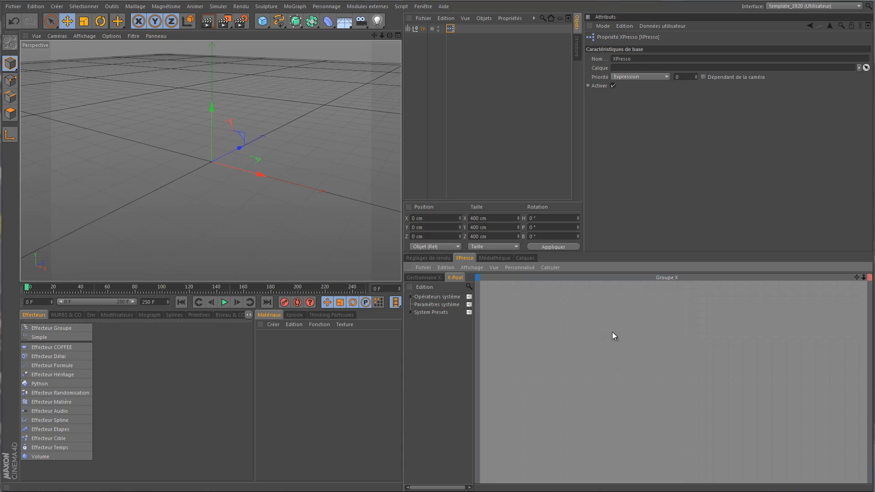
pyautogui.rightClick(596, 314)
pyautogui.moveTo(679, 318)
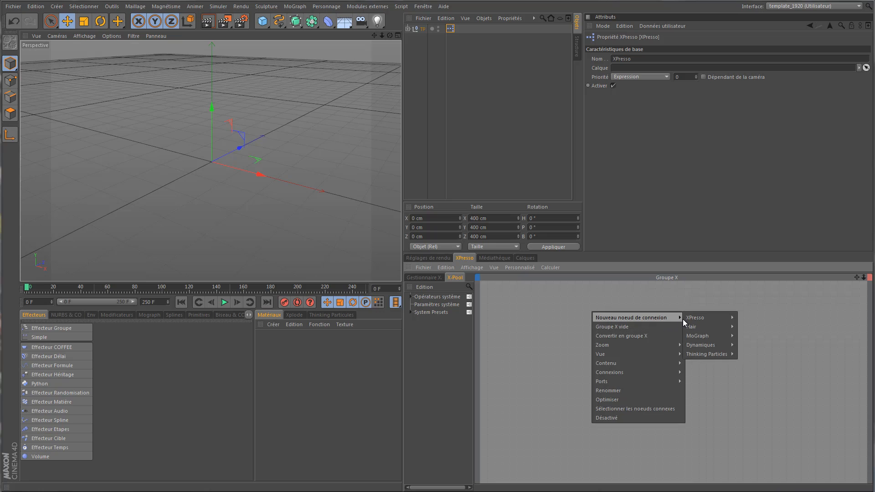
pyautogui.moveTo(714, 318)
pyautogui.moveTo(715, 354)
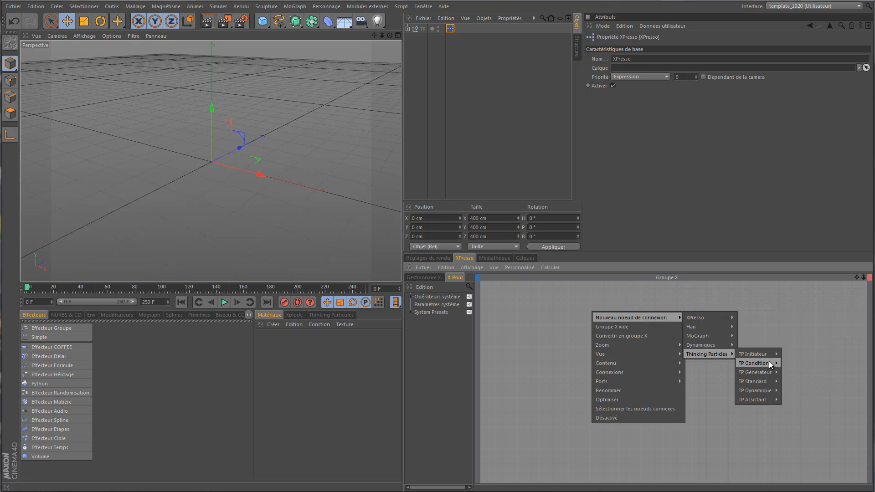
pyautogui.click(687, 299)
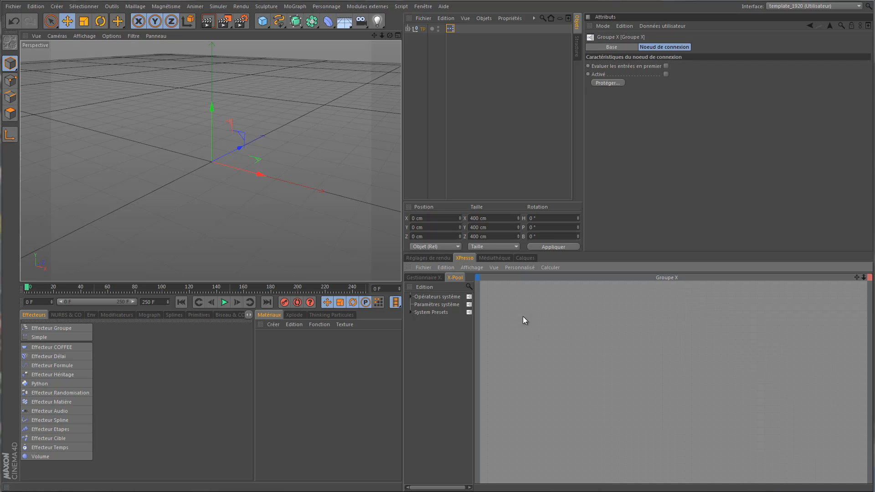
# Reveal the X-Pool's search field and expand the system operators to the Thinking Particles categories
pyautogui.click(424, 276)
pyautogui.click(454, 278)
pyautogui.click(426, 279)
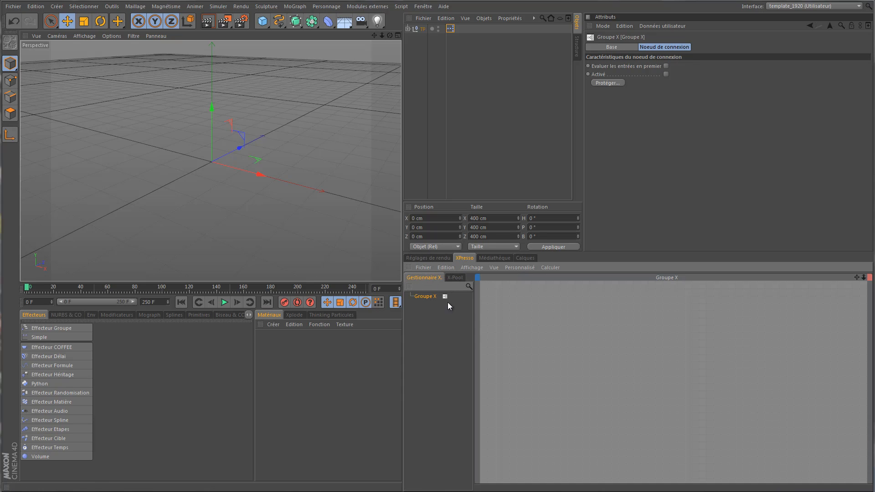
pyautogui.click(455, 277)
pyautogui.click(468, 286)
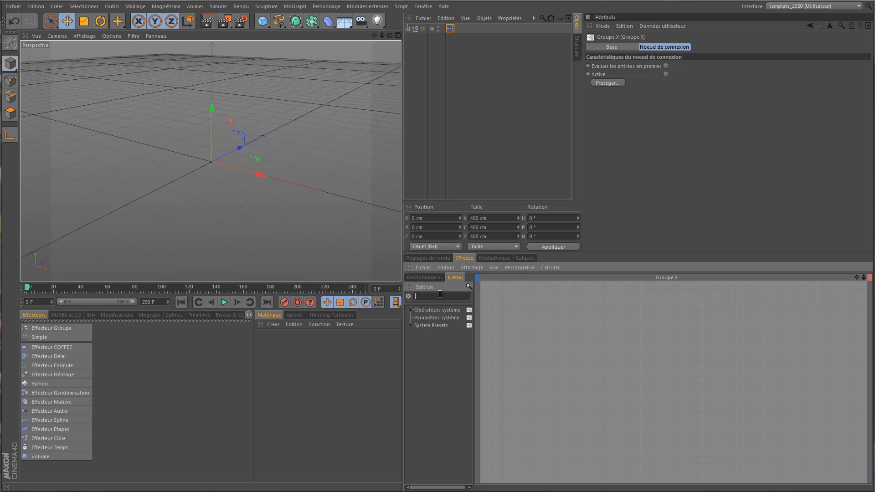
pyautogui.click(411, 310)
pyautogui.click(417, 349)
pyautogui.rightClick(601, 327)
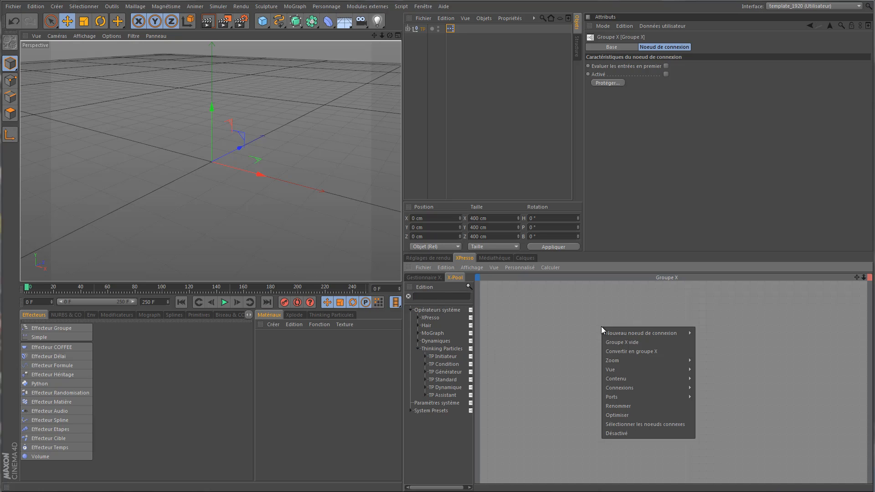
pyautogui.moveTo(678, 332)
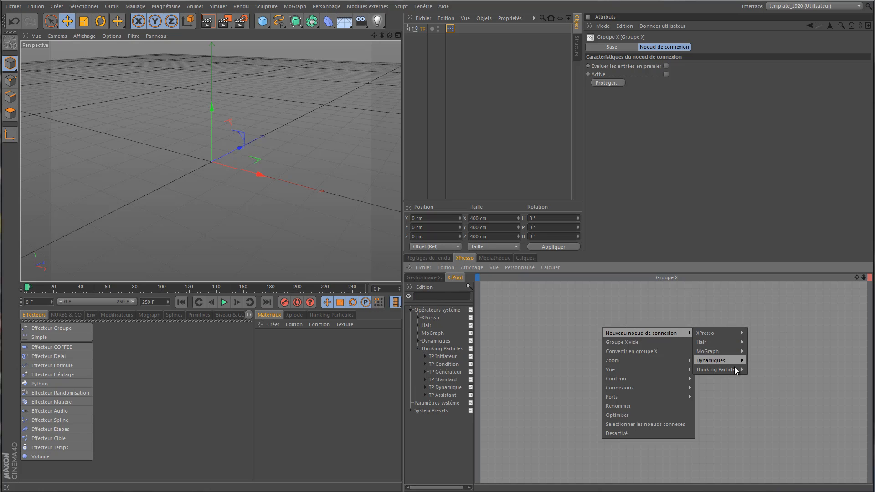
pyautogui.moveTo(734, 369)
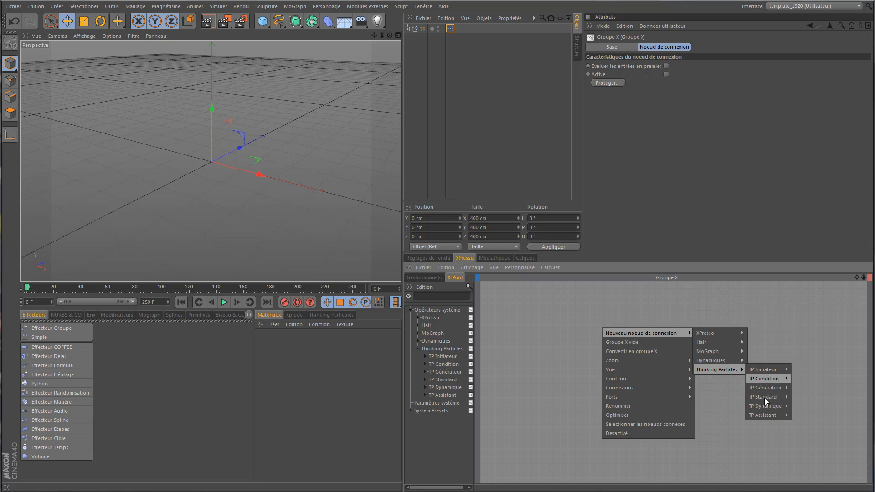
pyautogui.click(545, 312)
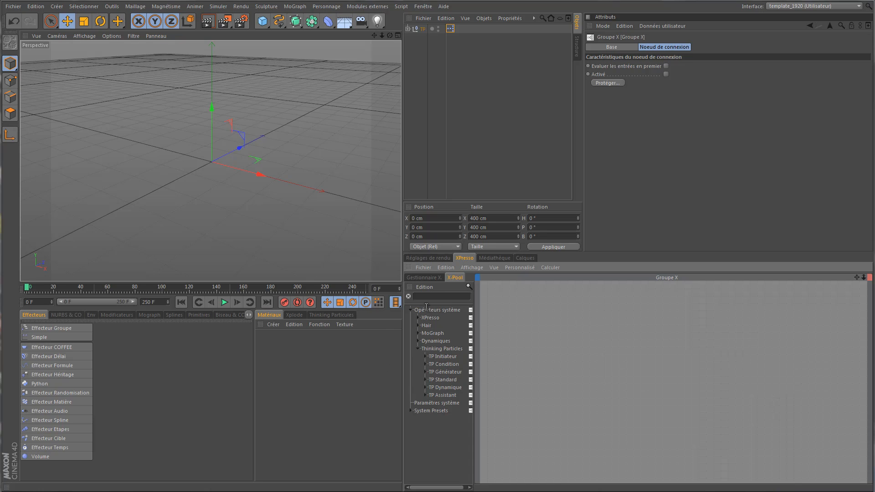
# Search the X-Pool for "naissan" and place a P Naissance node in the XPresso group's workspace
pyautogui.click(441, 299)
pyautogui.write('naissan')
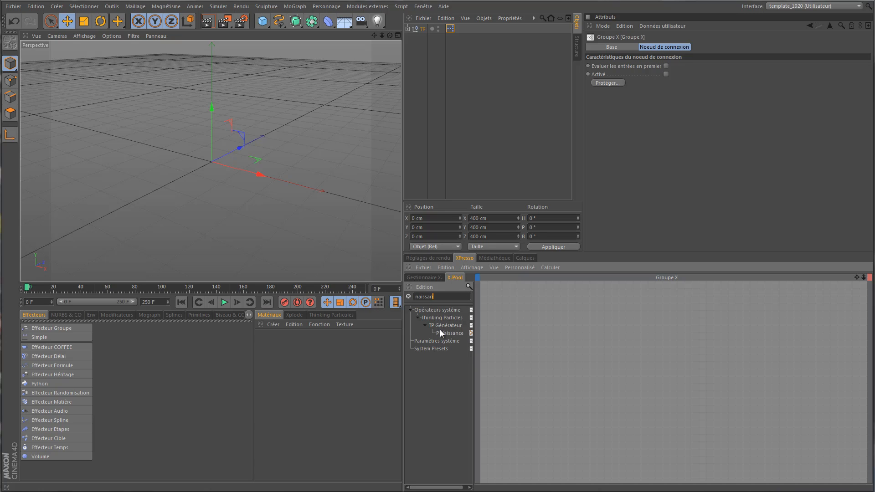
pyautogui.moveTo(454, 332); pyautogui.dragTo(587, 340)
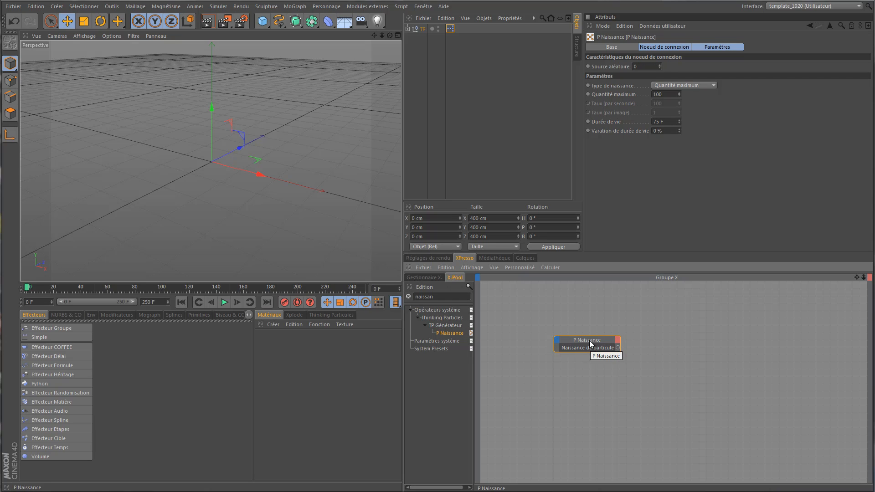
pyautogui.moveTo(600, 342); pyautogui.dragTo(586, 340)
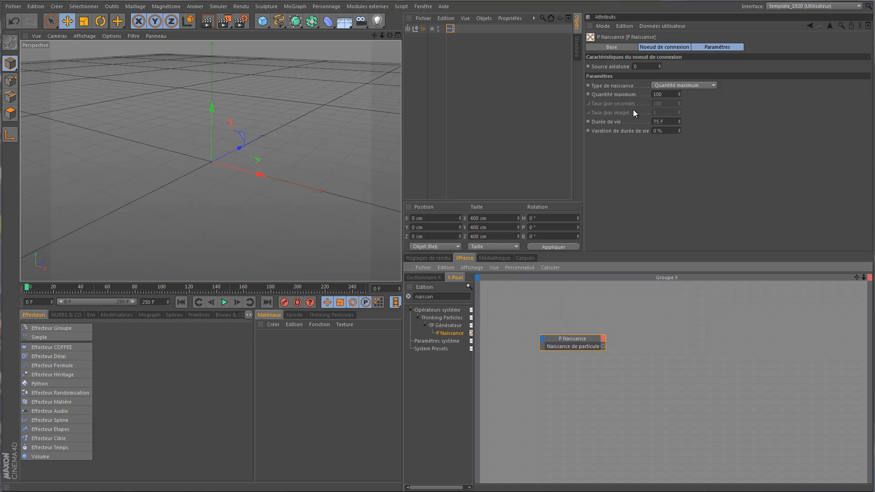
# Set the P Naissance node's birth type to Taux (par image), with a rate of 100 and a lifespan of 250 F
pyautogui.click(697, 86)
pyautogui.click(693, 117)
pyautogui.click(678, 109)
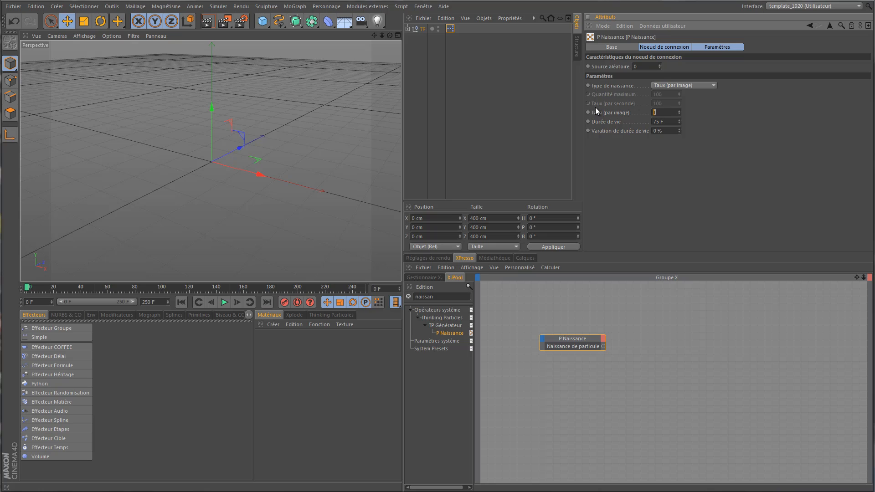
pyautogui.write('100')
pyautogui.press('Tab')
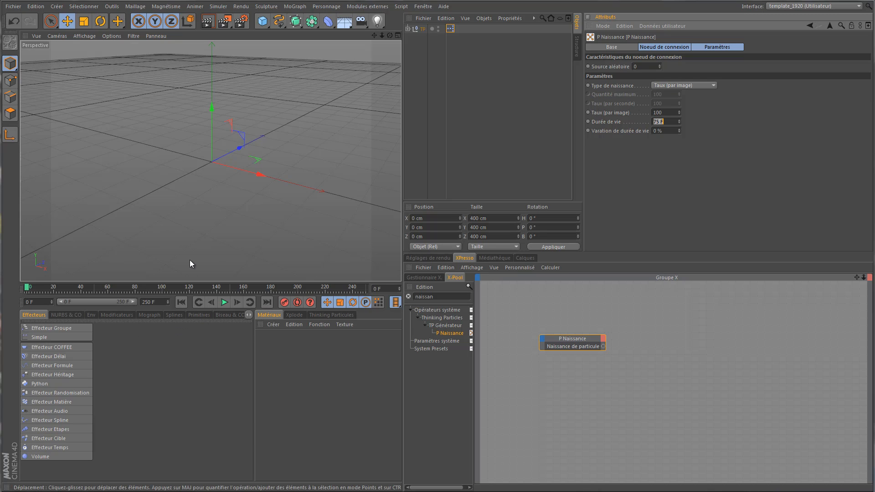
pyautogui.click(668, 122)
pyautogui.write('250')
pyautogui.press('Tab')
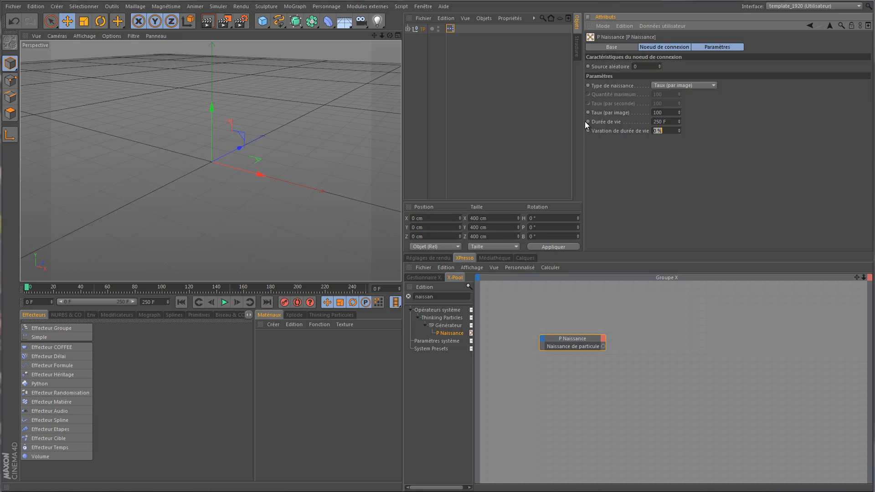
pyautogui.moveTo(587, 340); pyautogui.dragTo(591, 341)
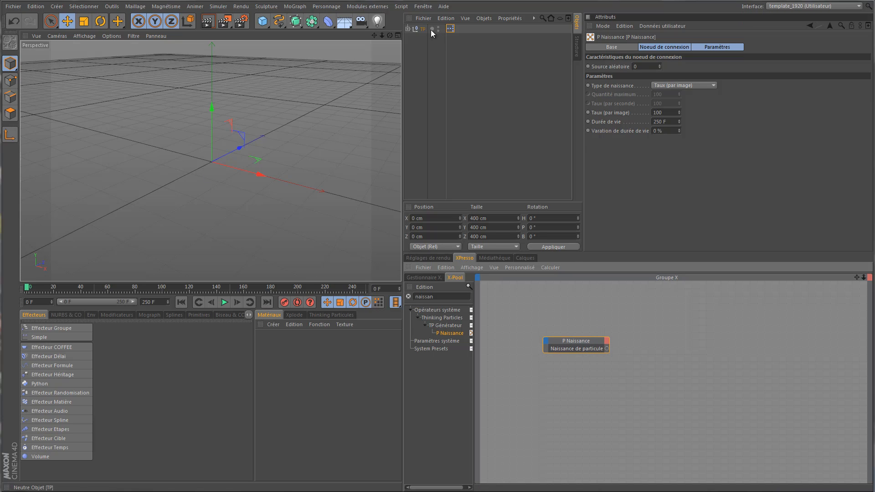
# Show the emtteur sphere in the view to inspect it, hide it again and collapse the TP hierarchy
pyautogui.click(408, 30)
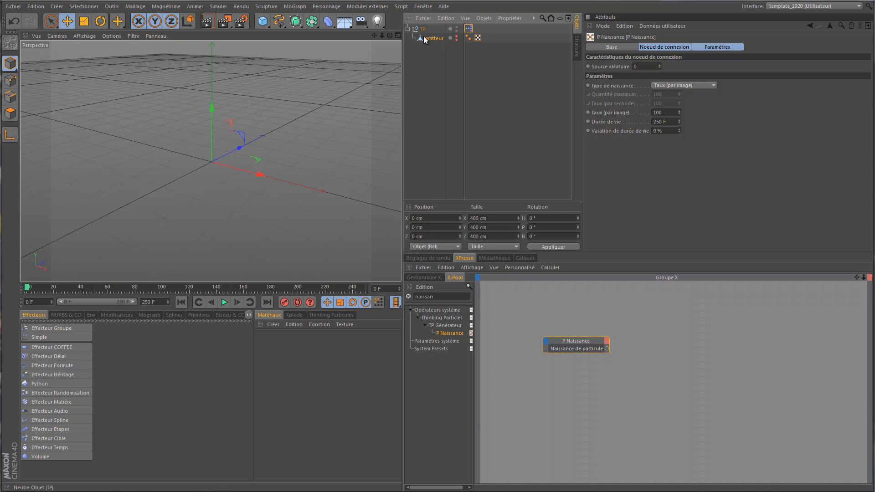
pyautogui.click(456, 37)
pyautogui.click(456, 36)
pyautogui.click(455, 36)
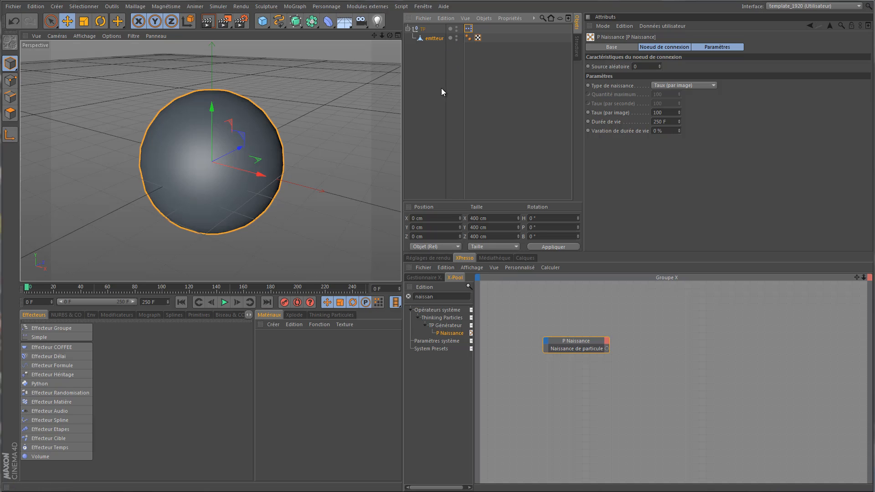
pyautogui.click(456, 37)
pyautogui.click(408, 29)
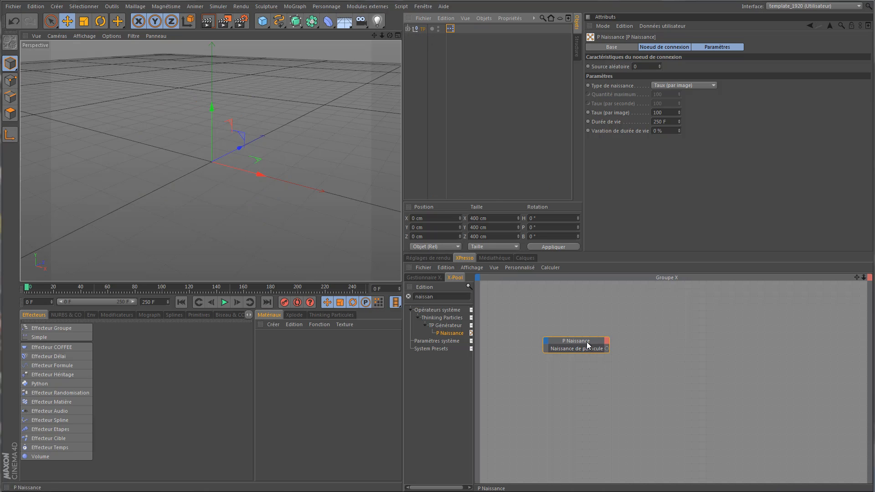
# Search the X-Pool for "position" and place a P Position sur une surface node below and beside P Naissance
pyautogui.moveTo(587, 340); pyautogui.dragTo(587, 352)
pyautogui.doubleClick(439, 295)
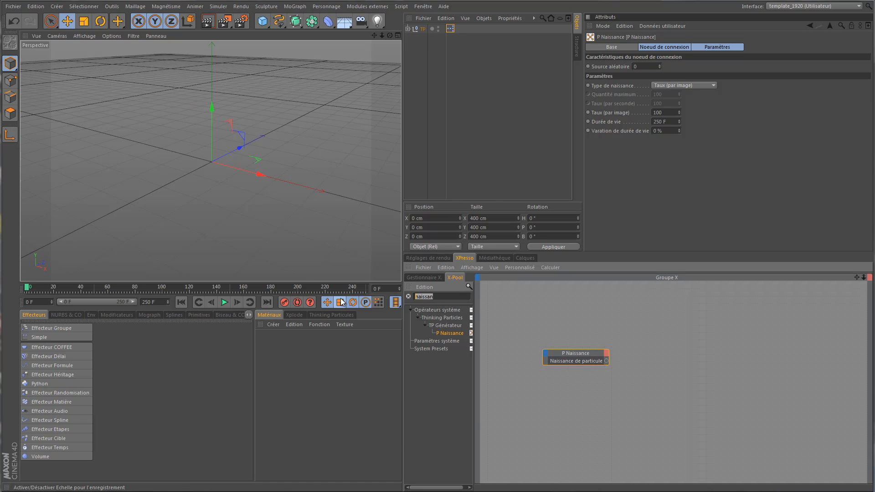
pyautogui.write('positio')
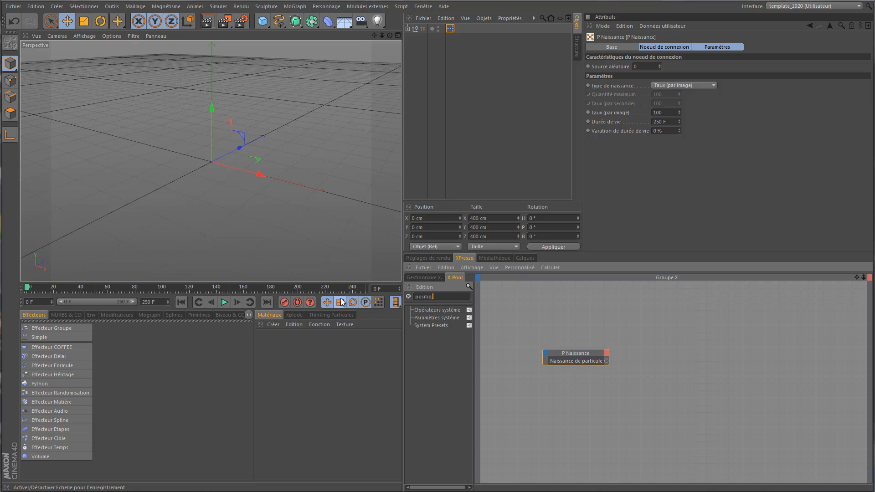
pyautogui.write('n')
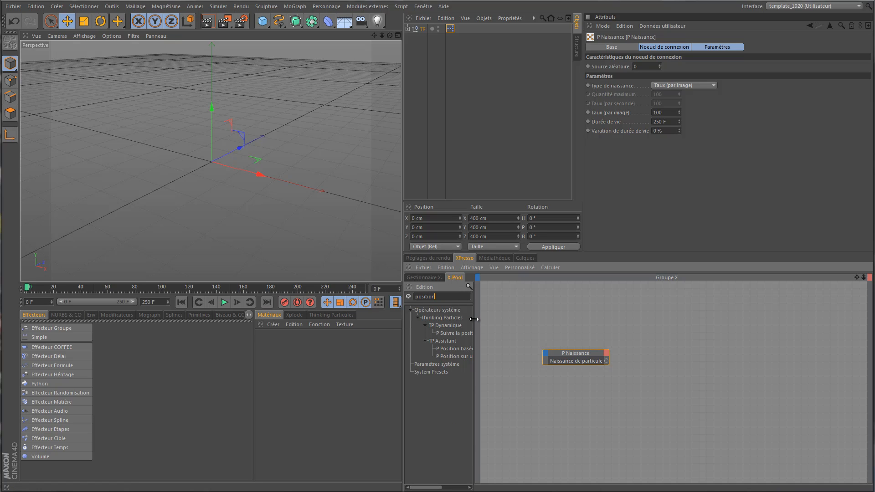
pyautogui.moveTo(475, 320); pyautogui.dragTo(523, 321)
pyautogui.moveTo(484, 359); pyautogui.dragTo(695, 414)
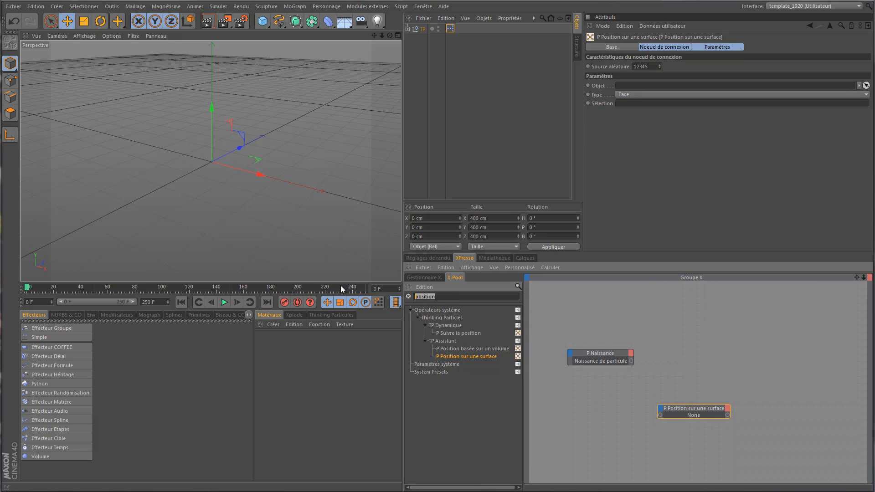
# Find "définir" in the X-Pool, place a P Définir les données node and connect P Naissance's particle output to its Particules input
pyautogui.write('définir')
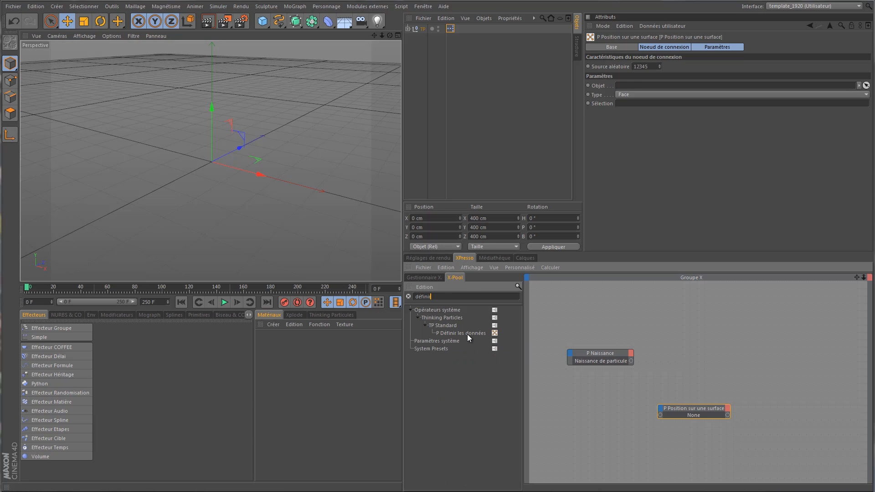
pyautogui.moveTo(467, 333); pyautogui.dragTo(783, 357)
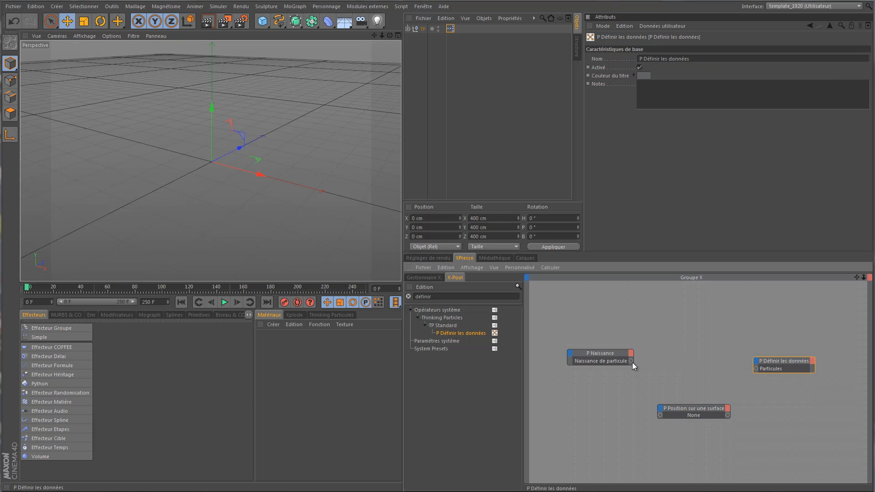
pyautogui.moveTo(608, 359); pyautogui.dragTo(629, 369)
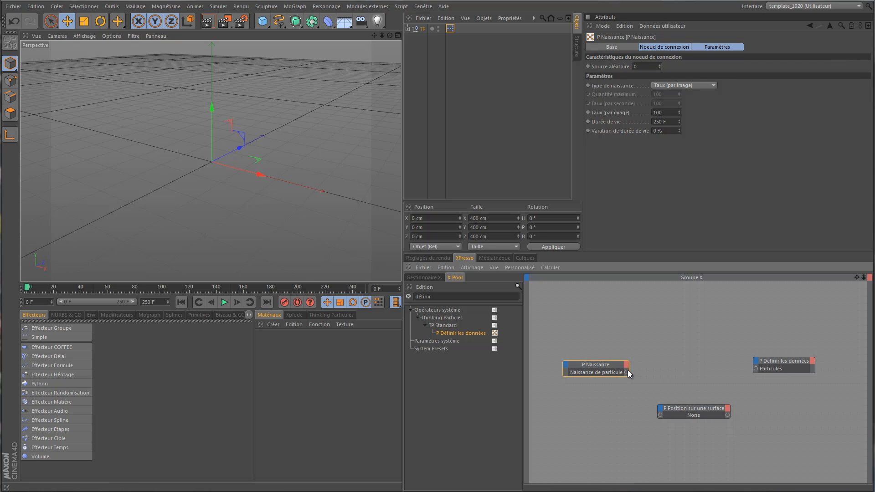
pyautogui.moveTo(626, 371); pyautogui.dragTo(756, 369)
pyautogui.moveTo(608, 362); pyautogui.dragTo(615, 362)
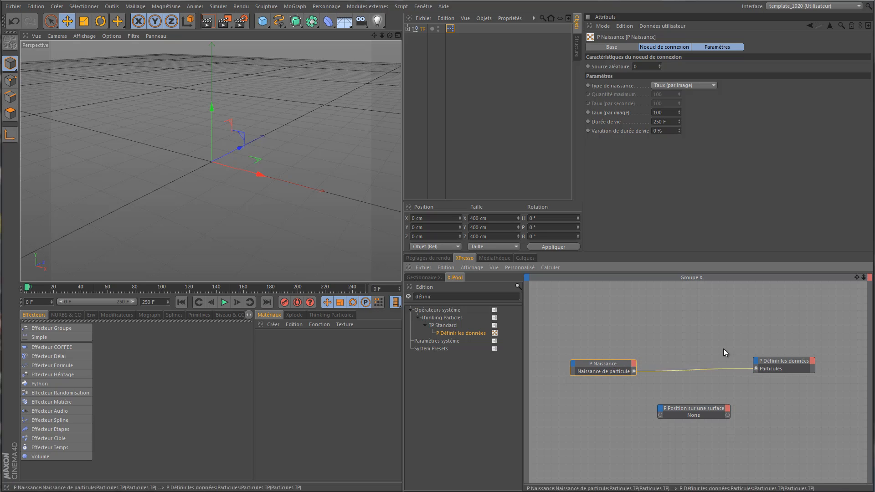
# Add a Position input to the P Définir les données node and tidy the layout around P Position sur une surface
pyautogui.click(755, 362)
pyautogui.click(775, 469)
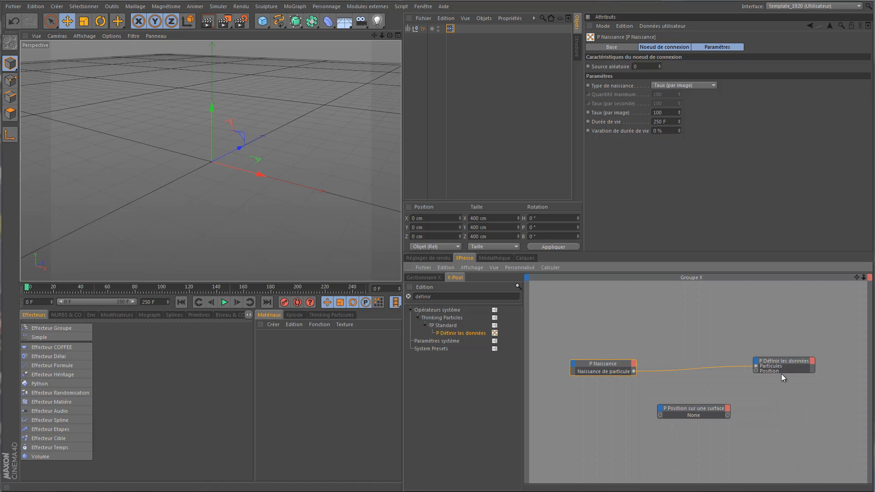
pyautogui.click(784, 363)
pyautogui.moveTo(791, 362)
pyautogui.mouseDown()
pyautogui.moveTo(790, 369)
pyautogui.moveTo(785, 362)
pyautogui.mouseUp()
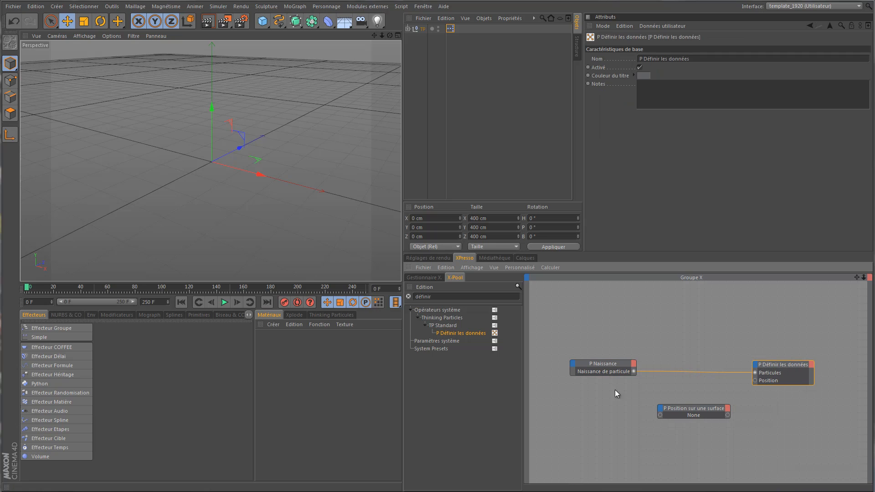
pyautogui.moveTo(685, 409); pyautogui.dragTo(687, 397)
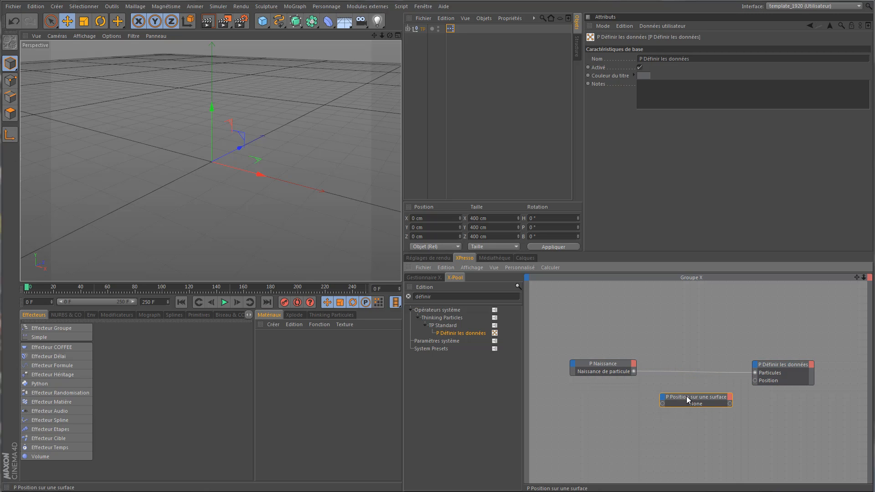
# Bring the emtteur sphere in as a node, add its Objet output and connect it to P Position sur une surface's object input
pyautogui.click(408, 29)
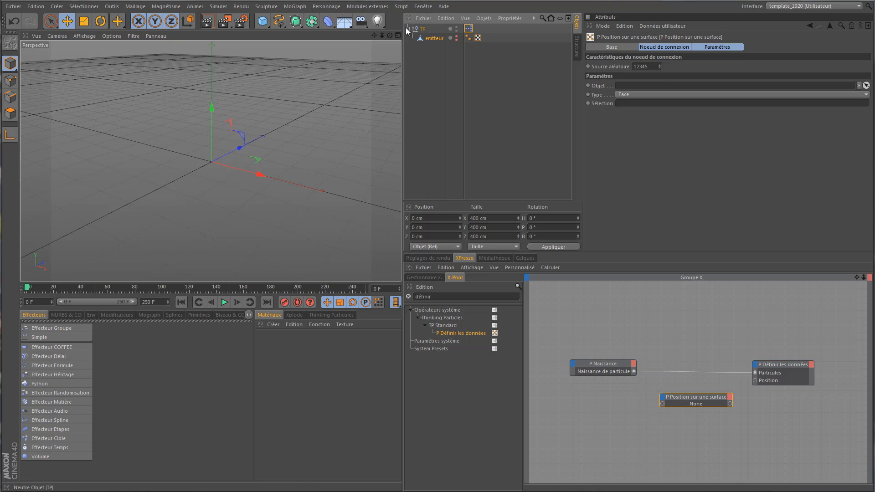
pyautogui.click(426, 38)
pyautogui.moveTo(543, 272); pyautogui.dragTo(588, 424)
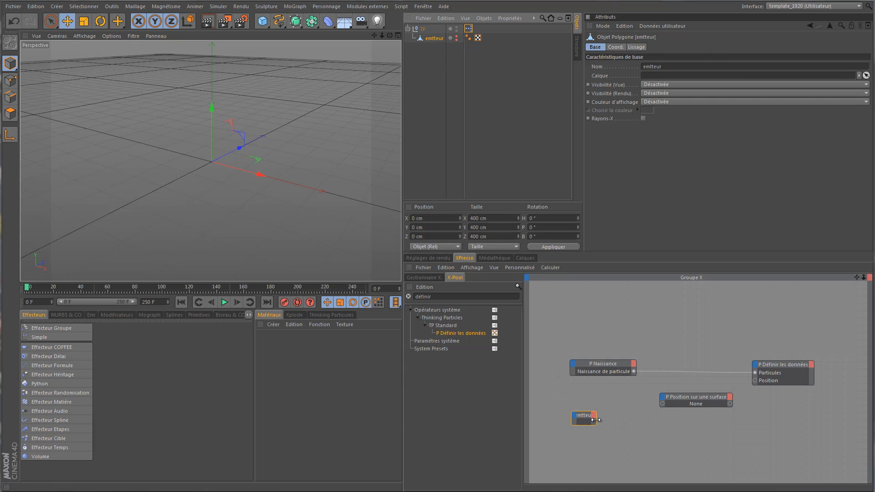
pyautogui.click(594, 415)
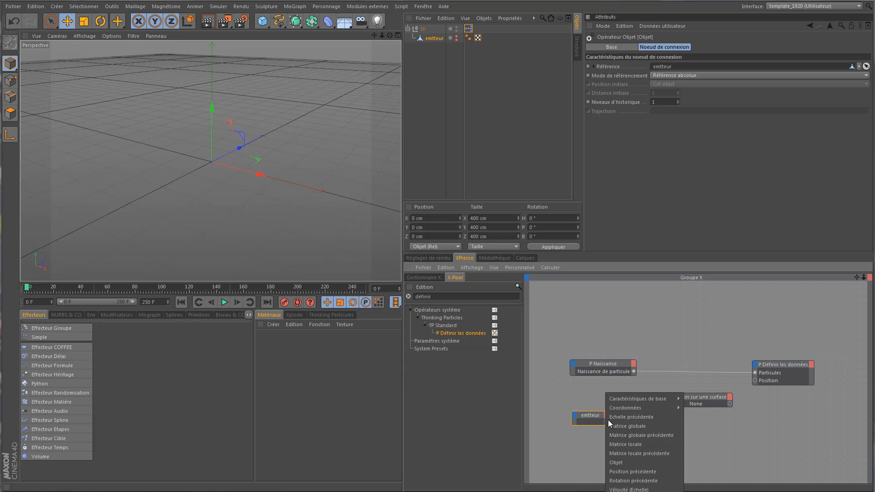
pyautogui.click(649, 463)
pyautogui.moveTo(606, 422); pyautogui.dragTo(686, 402)
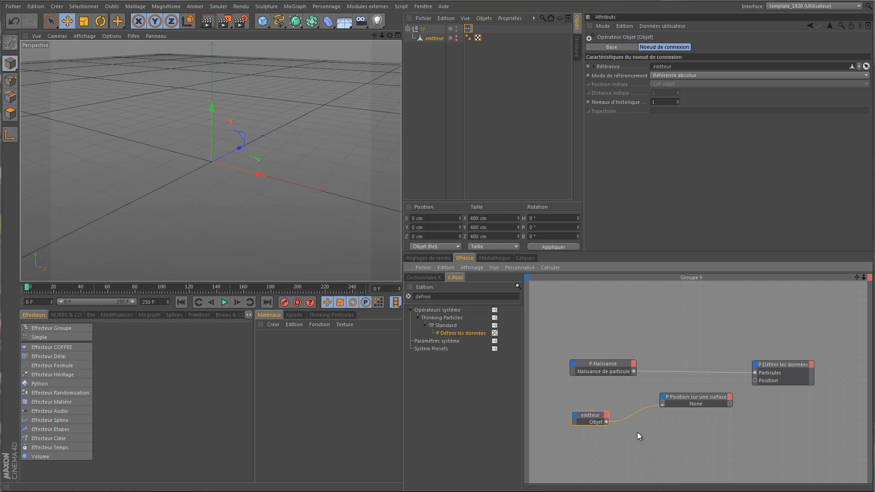
# Connect P Naissance's particle output to P Position sur une surface and the latter's output to P Définir les données' Position input
pyautogui.click(700, 401)
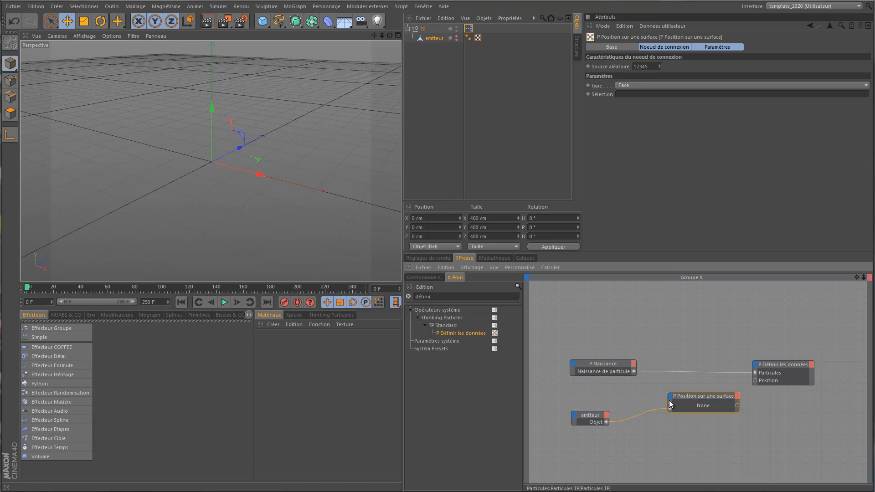
pyautogui.moveTo(633, 371); pyautogui.dragTo(669, 403)
pyautogui.moveTo(615, 366); pyautogui.dragTo(627, 373)
pyautogui.moveTo(736, 406); pyautogui.dragTo(756, 380)
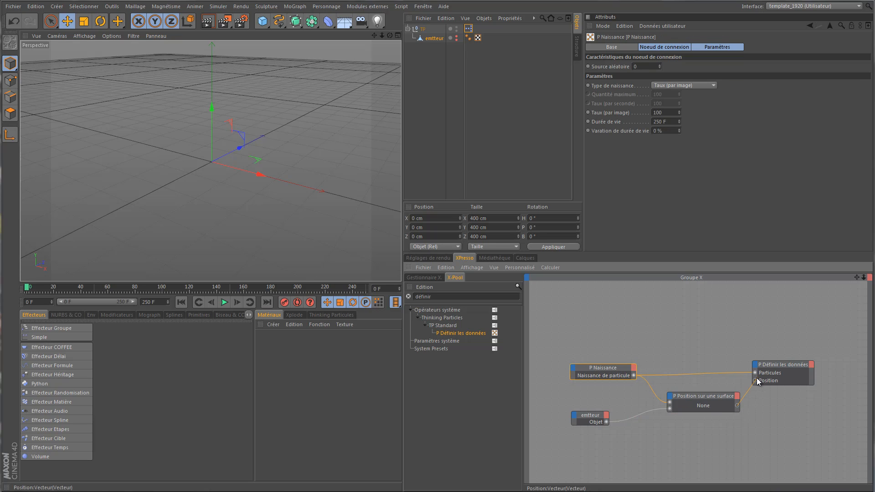
# Display the port names on the P Position sur une surface node
pyautogui.click(709, 399)
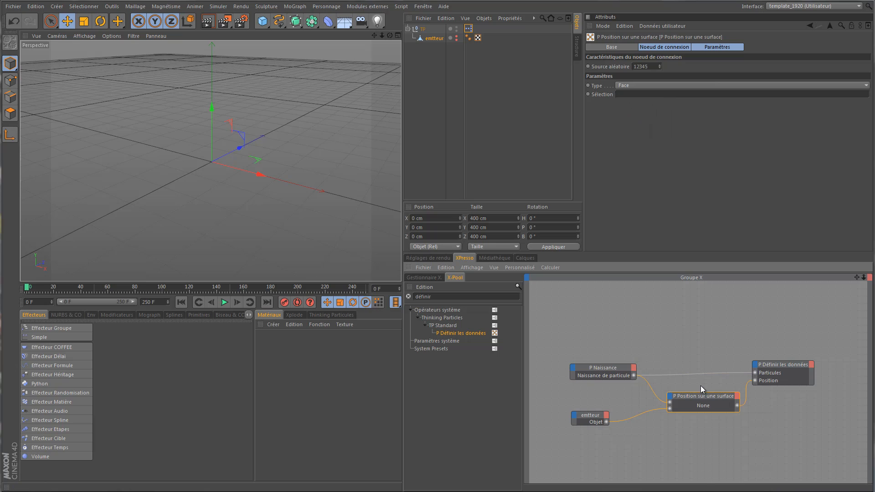
pyautogui.rightClick(704, 400)
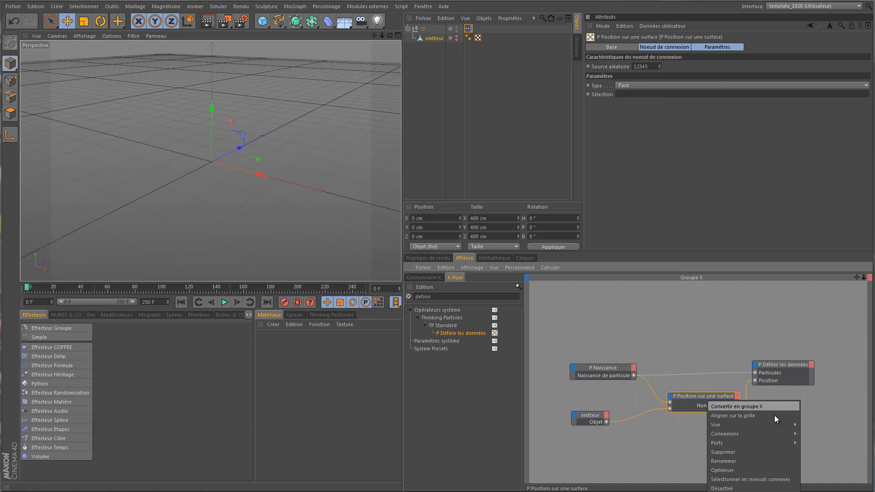
pyautogui.moveTo(764, 443)
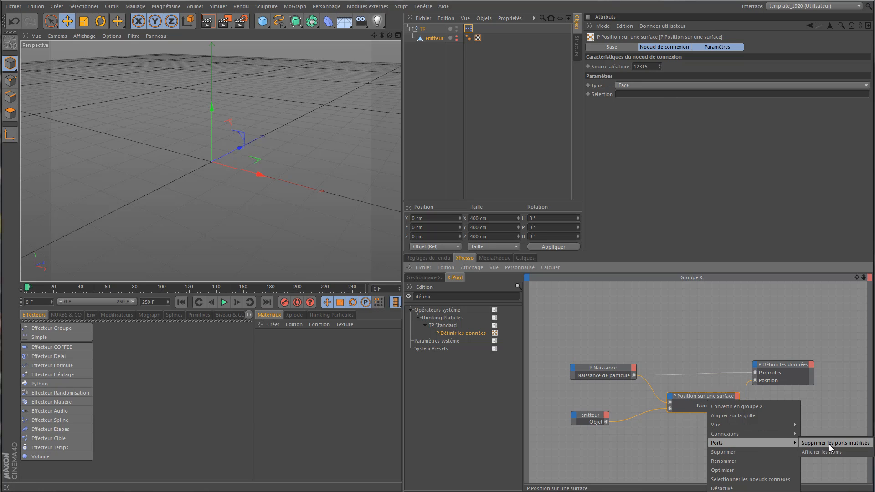
pyautogui.click(837, 452)
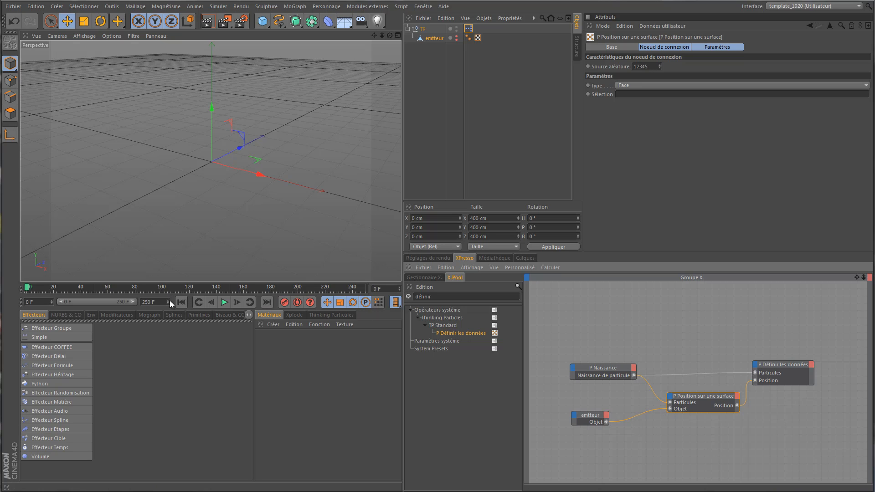
# Play the animation, examine the particles on the sphere's surface from another angle and stop playback
pyautogui.click(224, 302)
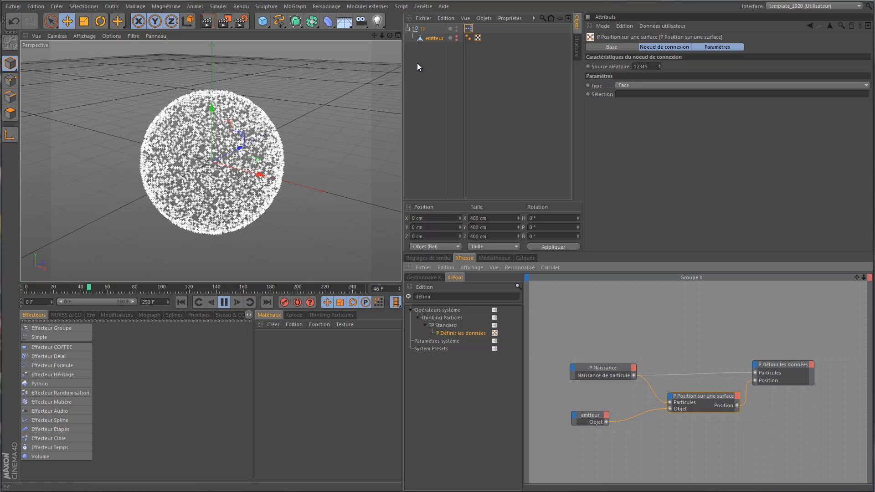
pyautogui.moveTo(390, 35); pyautogui.dragTo(395, 188)
pyautogui.click(224, 303)
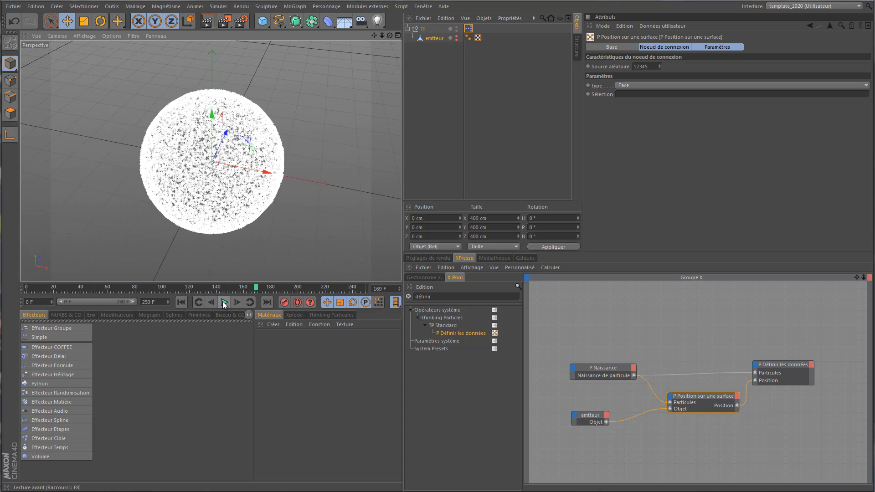
# Search the X-Pool for "volume", place a P Position basée sur un volume node and delete the P Position sur une surface node
pyautogui.doubleClick(447, 296)
pyautogui.write('volume')
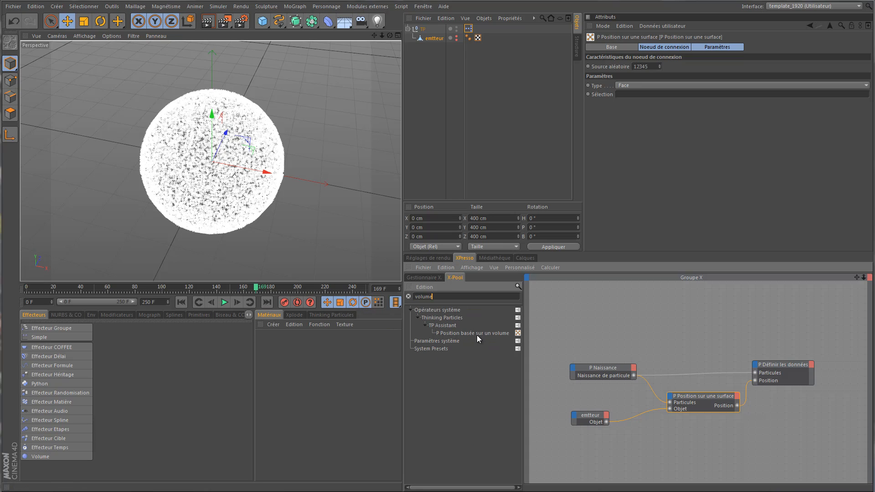
pyautogui.moveTo(479, 335); pyautogui.dragTo(696, 441)
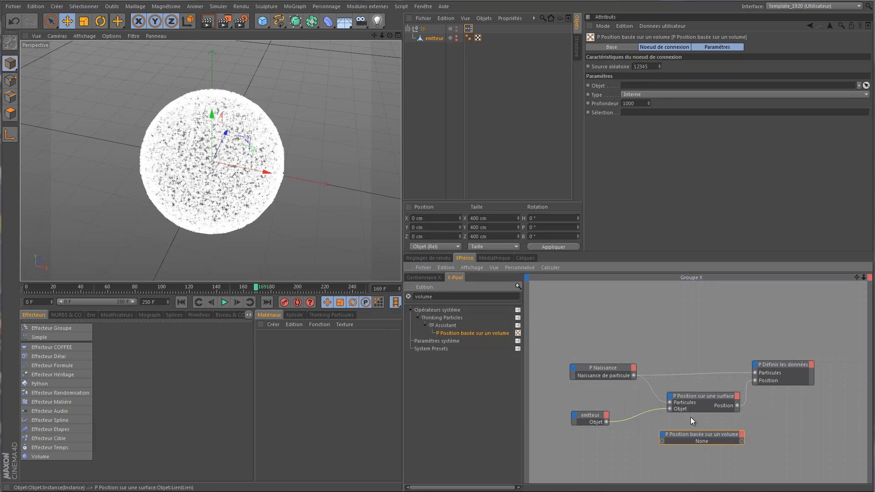
pyautogui.click(715, 400)
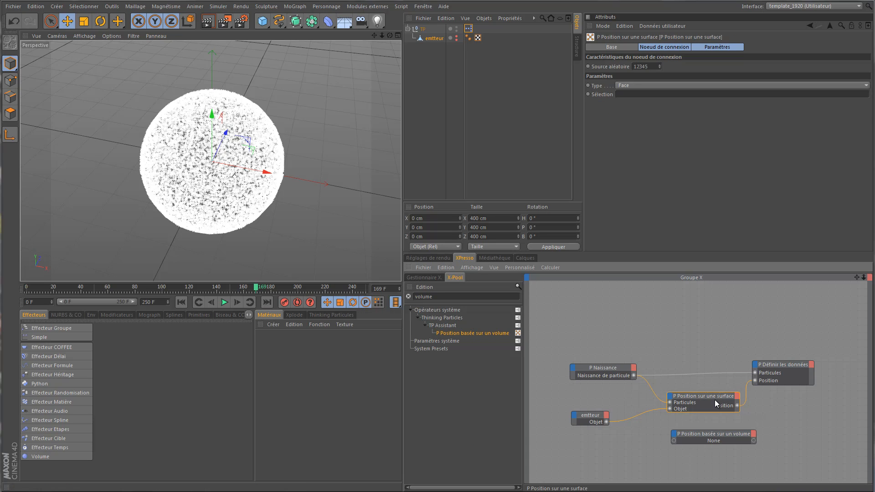
pyautogui.press('Delete')
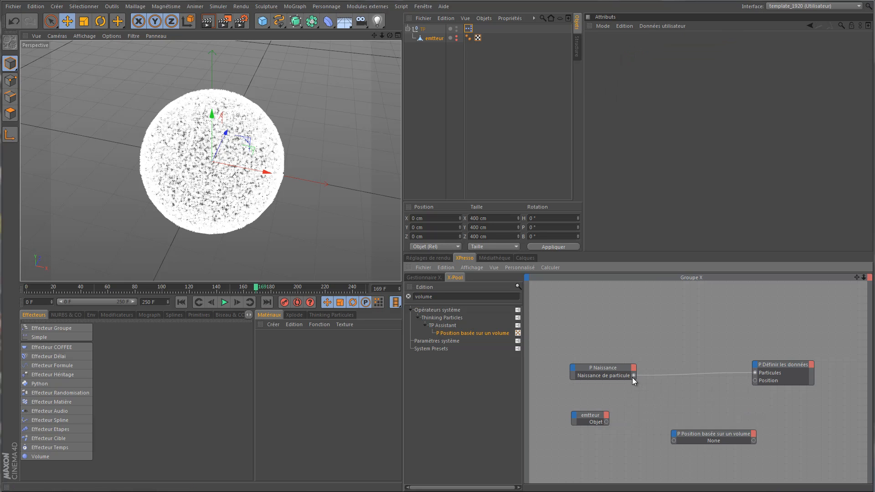
# Connect P Naissance to P Position basée sur un volume, show that node's port names and link its Position output to P Définir les données
pyautogui.moveTo(633, 375); pyautogui.dragTo(709, 404)
pyautogui.rightClick(709, 405)
pyautogui.moveTo(787, 447)
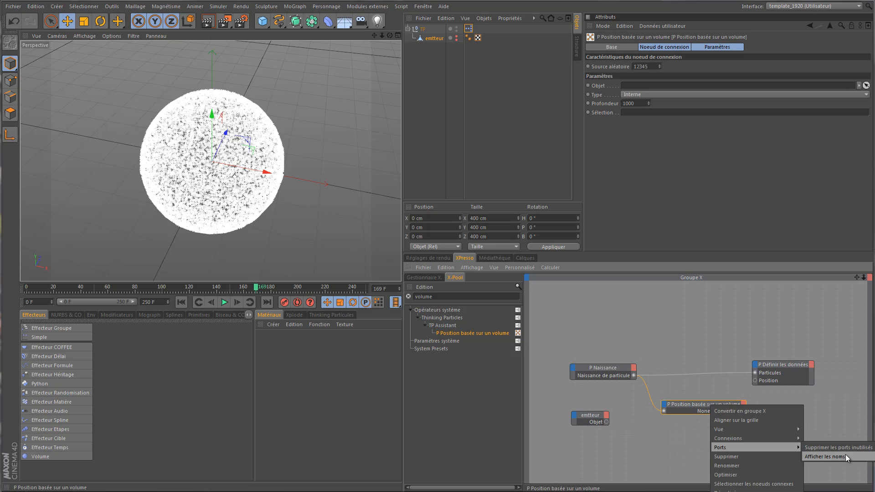
pyautogui.click(837, 455)
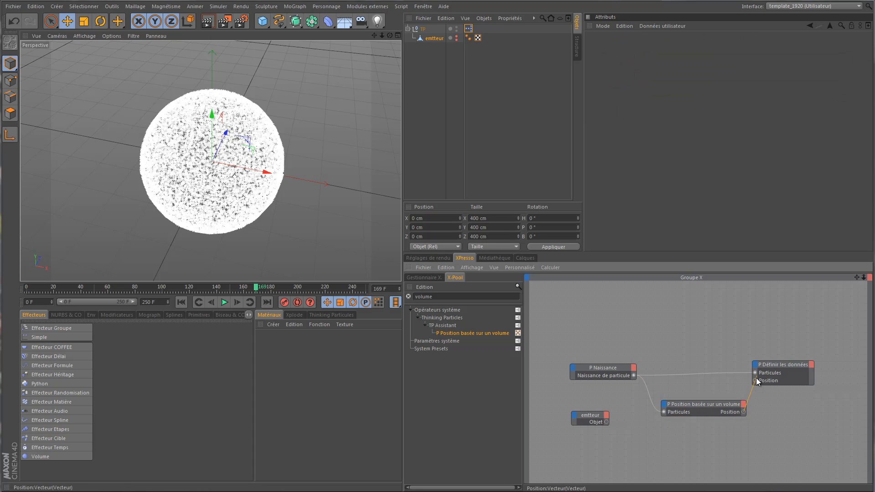
pyautogui.moveTo(755, 383); pyautogui.dragTo(755, 381)
# Add an Objet input to P Position basée sur un volume, connect emtteur's Objet output to it and enlarge the node to fit its ports
pyautogui.moveTo(667, 405); pyautogui.dragTo(663, 405)
pyautogui.click(672, 417)
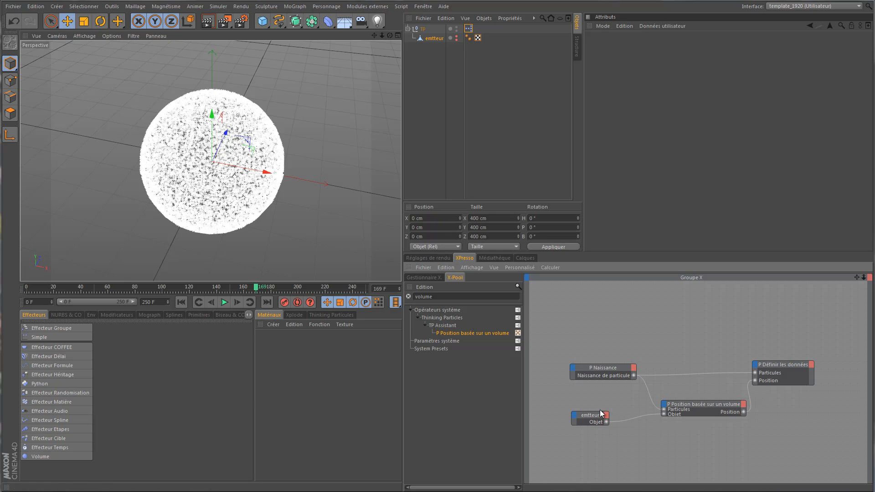
pyautogui.moveTo(589, 414); pyautogui.dragTo(600, 415)
pyautogui.doubleClick(714, 406)
pyautogui.click(593, 385)
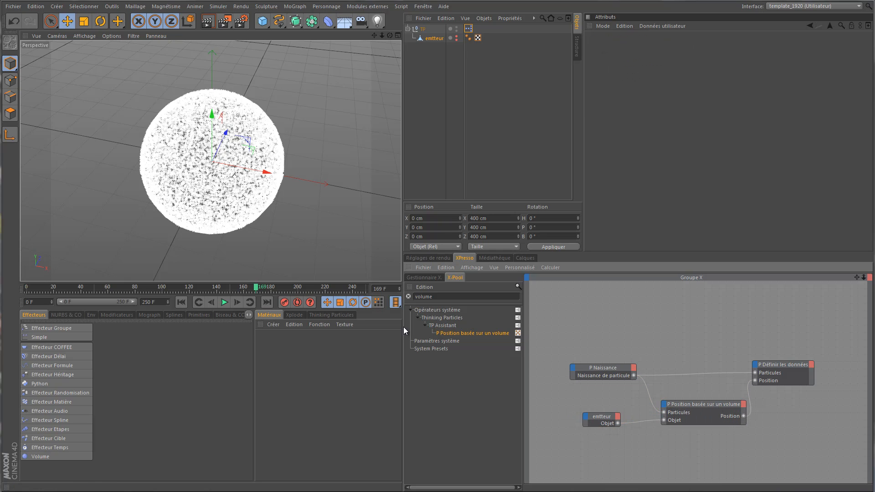
# Play the animation from the start, examine the particles inside the sphere's volume from another angle and return to frame 0
pyautogui.click(183, 302)
pyautogui.click(224, 303)
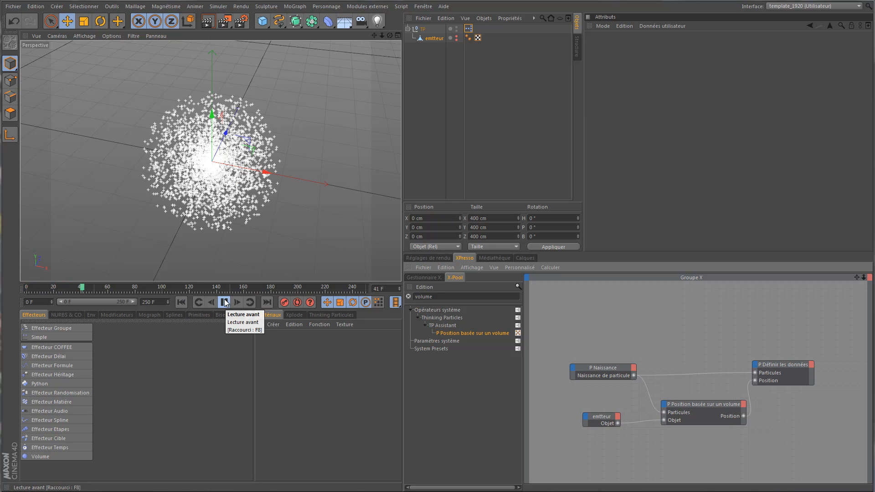
pyautogui.click(224, 302)
pyautogui.moveTo(381, 35); pyautogui.dragTo(355, 75)
pyautogui.click(180, 302)
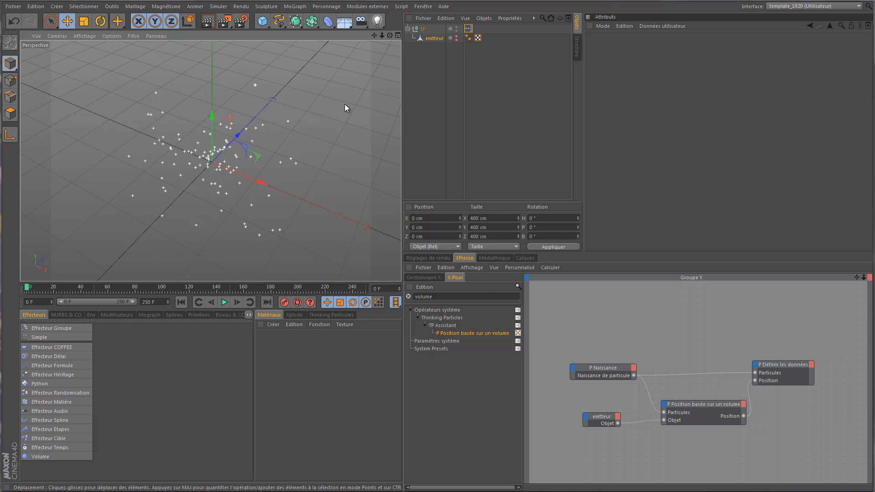
pyautogui.moveTo(389, 36); pyautogui.dragTo(398, 183)
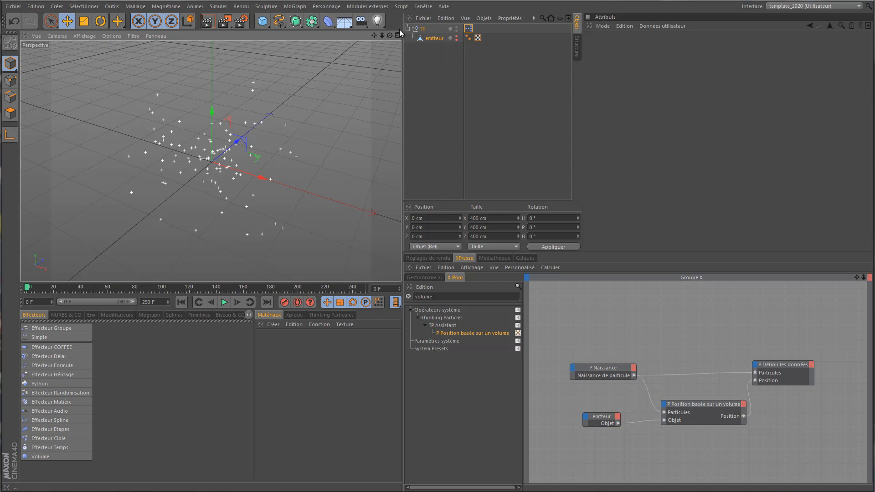
# Add a sphere primitive to the scene and rename it Sphère 1
pyautogui.click(263, 21)
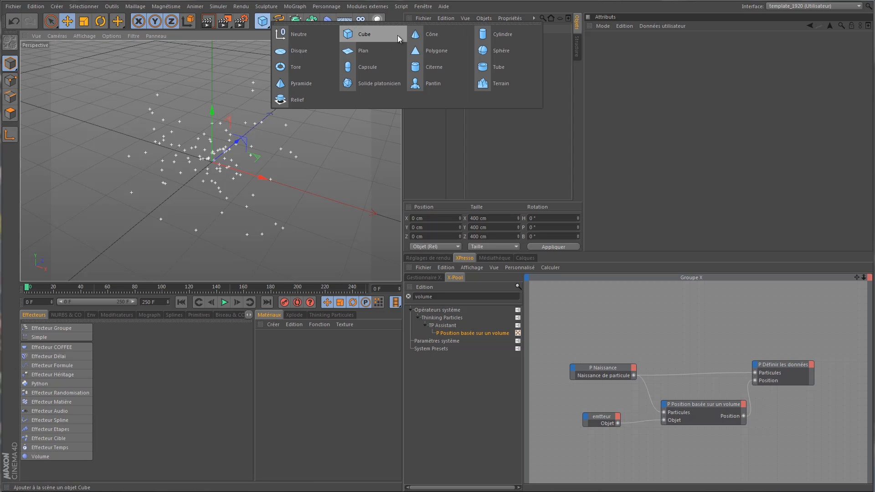
pyautogui.click(499, 51)
pyautogui.doubleClick(428, 29)
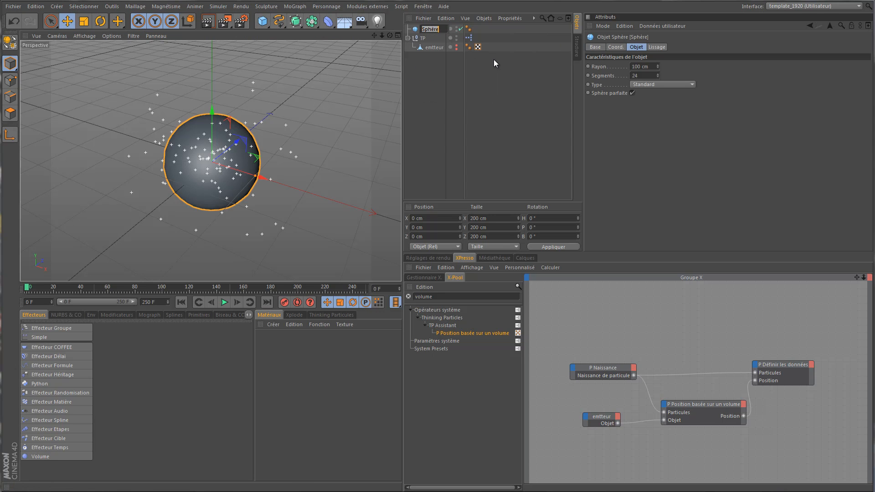
pyautogui.click(444, 29)
pyautogui.press('Return')
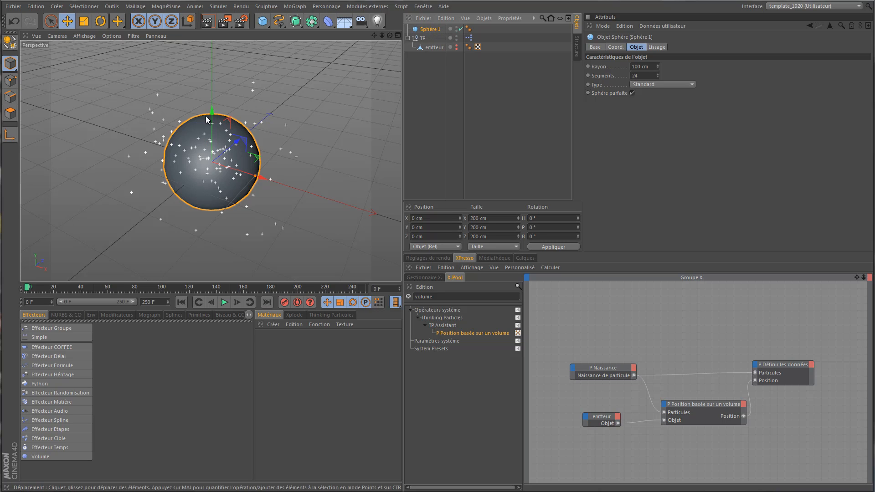
pyautogui.moveTo(214, 111)
pyautogui.mouseDown()
pyautogui.moveTo(200, 124)
pyautogui.moveTo(201, 108)
pyautogui.mouseUp()
pyautogui.hotkey('ctrl', 'z')
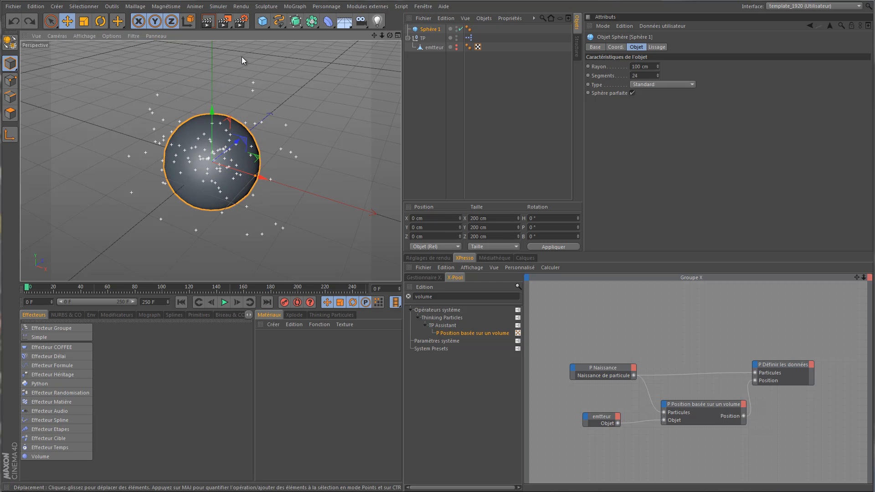
# Set the radius of Sphère 1 to 30 cm
pyautogui.moveTo(382, 35); pyautogui.dragTo(400, 186)
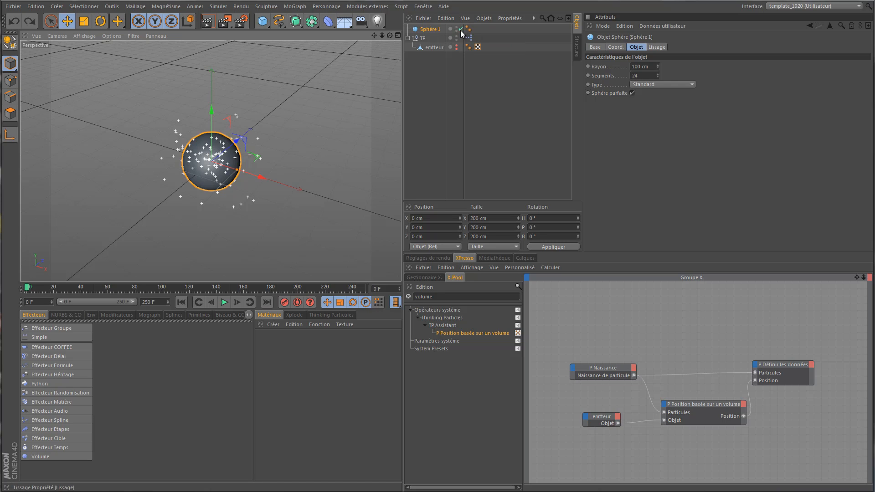
pyautogui.click(432, 31)
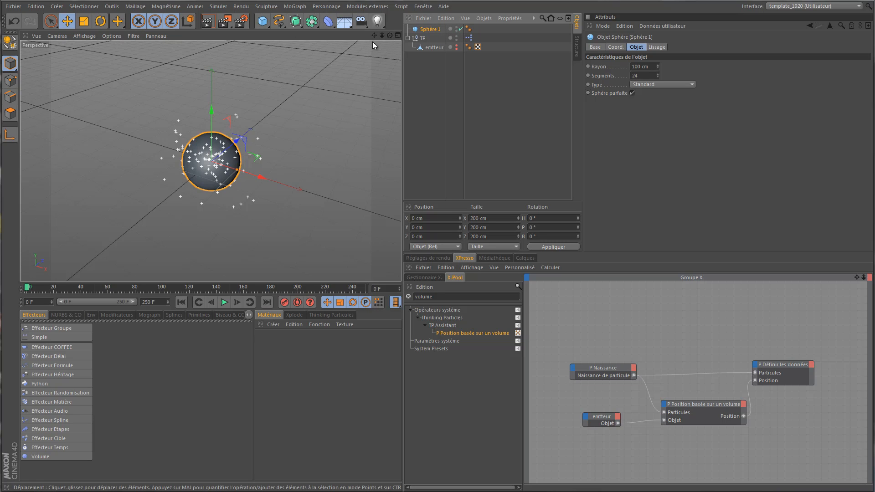
pyautogui.doubleClick(645, 67)
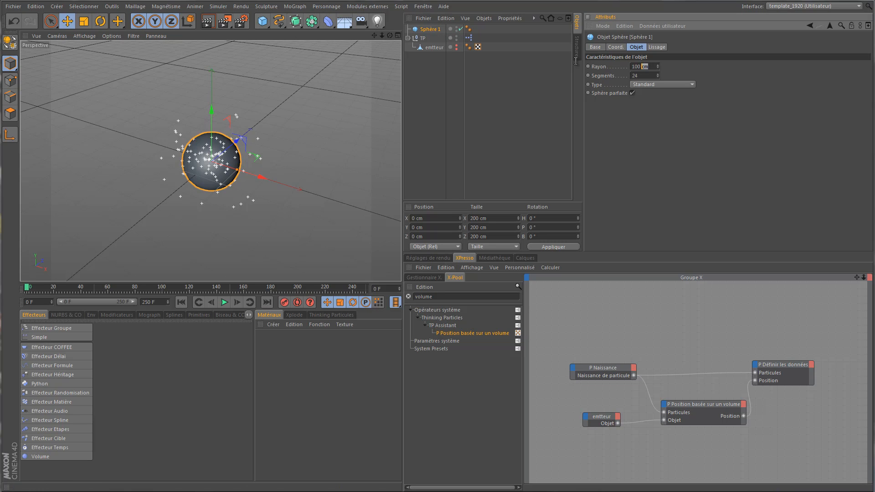
pyautogui.write('30')
pyautogui.press('Tab')
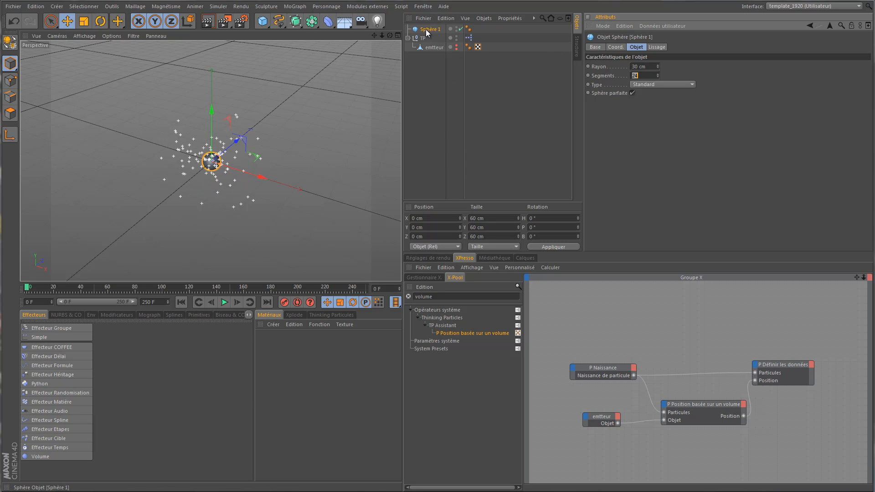
# Draw an open Bézier spline with six curved points winding around Sphère 1
pyautogui.moveTo(381, 35)
pyautogui.mouseDown()
pyautogui.moveTo(402, 185)
pyautogui.moveTo(262, 40)
pyautogui.moveTo(392, 61)
pyautogui.moveTo(385, 35)
pyautogui.mouseUp()
pyautogui.moveTo(152, 146); pyautogui.dragTo(161, 184)
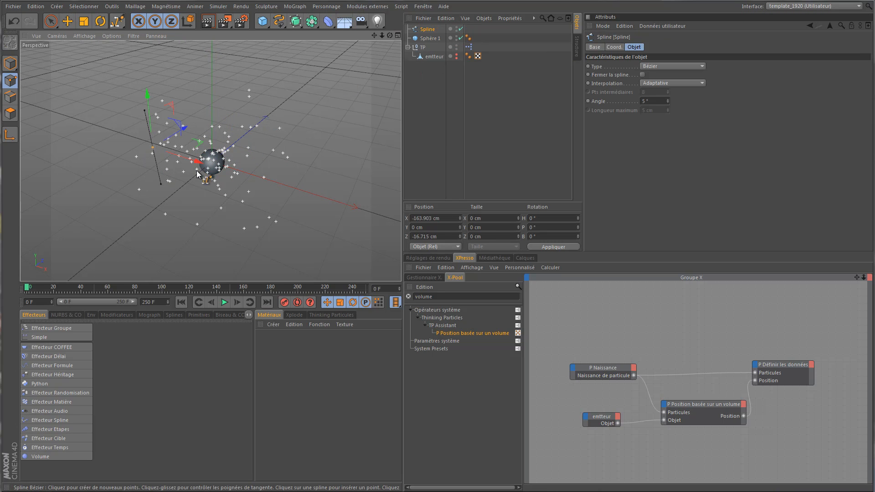
pyautogui.moveTo(243, 127); pyautogui.dragTo(247, 145)
pyautogui.moveTo(232, 199); pyautogui.dragTo(264, 195)
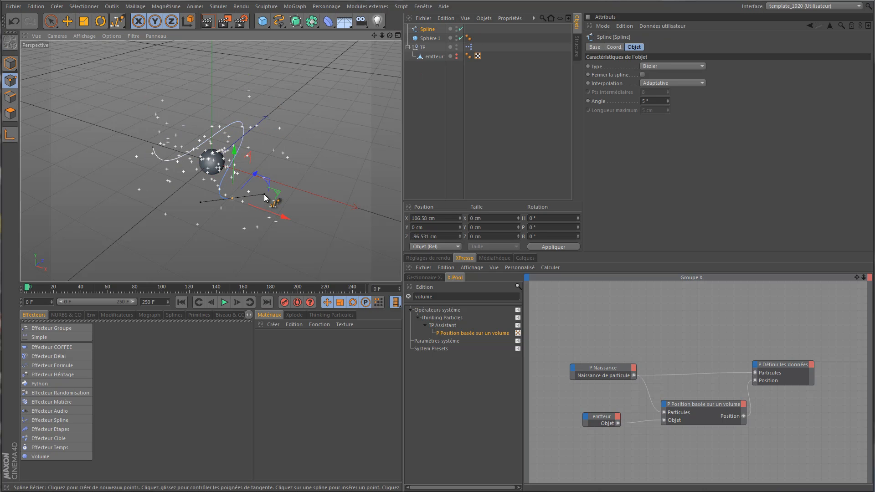
pyautogui.moveTo(281, 129); pyautogui.dragTo(286, 103)
pyautogui.moveTo(156, 71); pyautogui.dragTo(159, 90)
pyautogui.moveTo(282, 203); pyautogui.dragTo(270, 229)
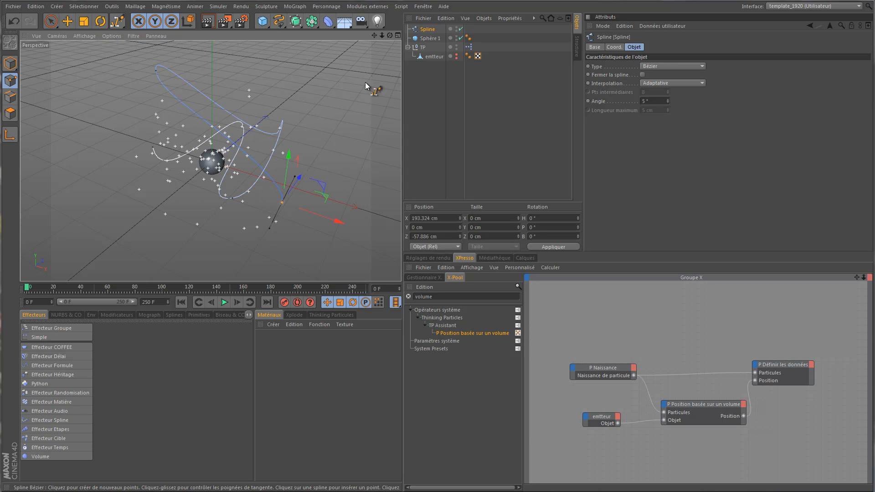
# Move the spline's stray points back toward the sphere, placing the last one moved at about X 68 cm, Z 161 cm
pyautogui.moveTo(389, 35); pyautogui.dragTo(402, 185)
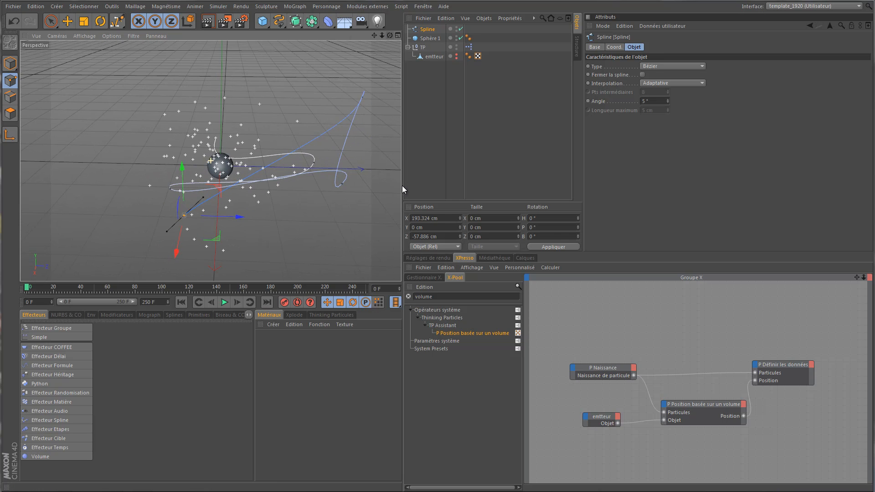
pyautogui.click(67, 22)
pyautogui.click(362, 97)
pyautogui.moveTo(390, 35); pyautogui.dragTo(397, 186)
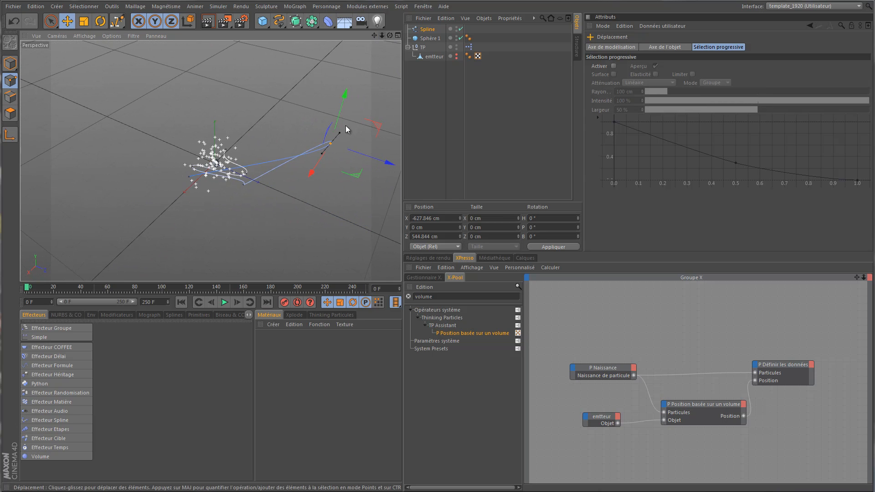
pyautogui.moveTo(312, 168); pyautogui.dragTo(253, 211)
pyautogui.moveTo(347, 219); pyautogui.dragTo(286, 205)
pyautogui.moveTo(382, 35); pyautogui.dragTo(403, 114)
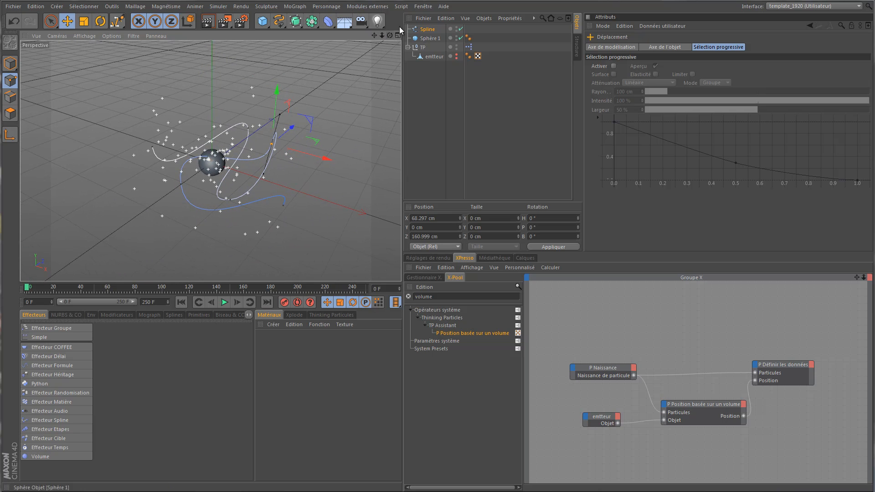
# Try a Vibration property on Sphère 1 and delete it
pyautogui.click(428, 38)
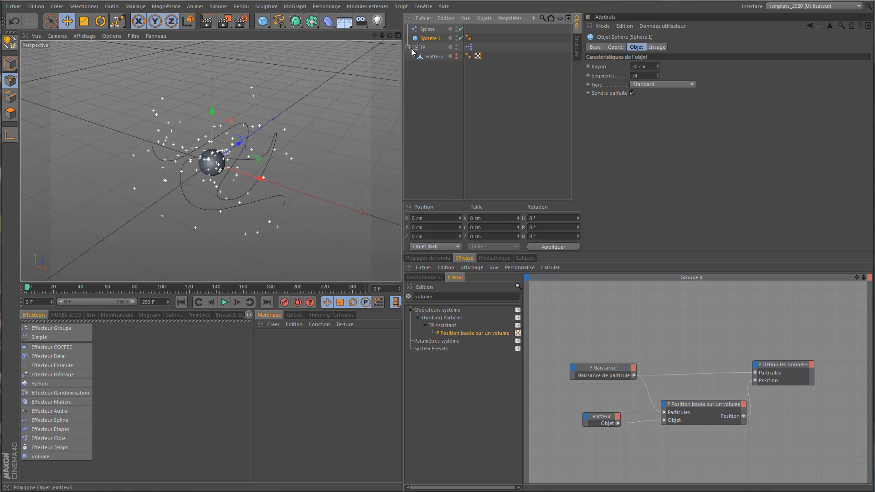
pyautogui.rightClick(435, 41)
pyautogui.moveTo(495, 44)
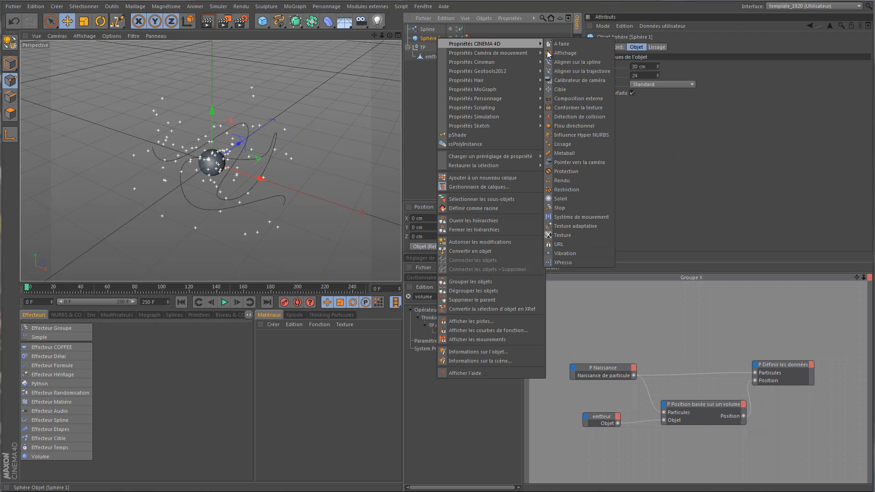
pyautogui.click(575, 253)
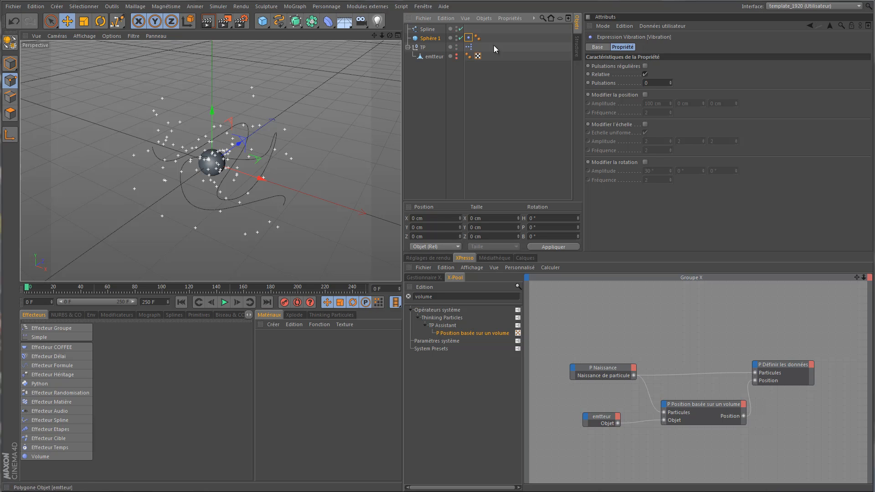
pyautogui.rightClick(470, 41)
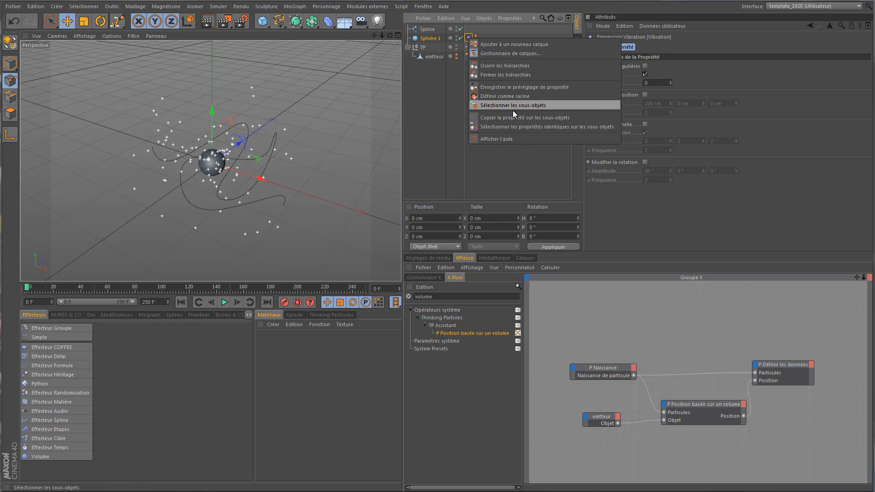
pyautogui.click(480, 34)
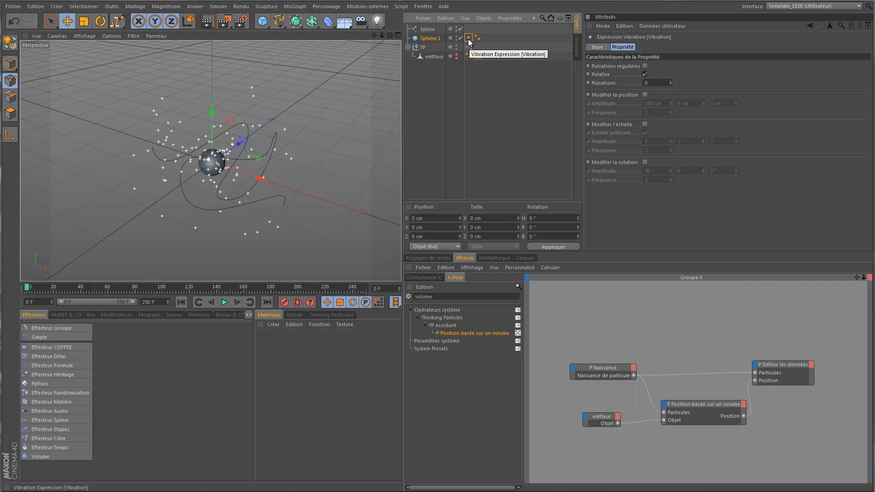
pyautogui.press('Delete')
# Add an Aligner sur la spline property to Sphère 1, assign Spline as its directional spline and set Position to 59 %
pyautogui.rightClick(430, 39)
pyautogui.moveTo(501, 45)
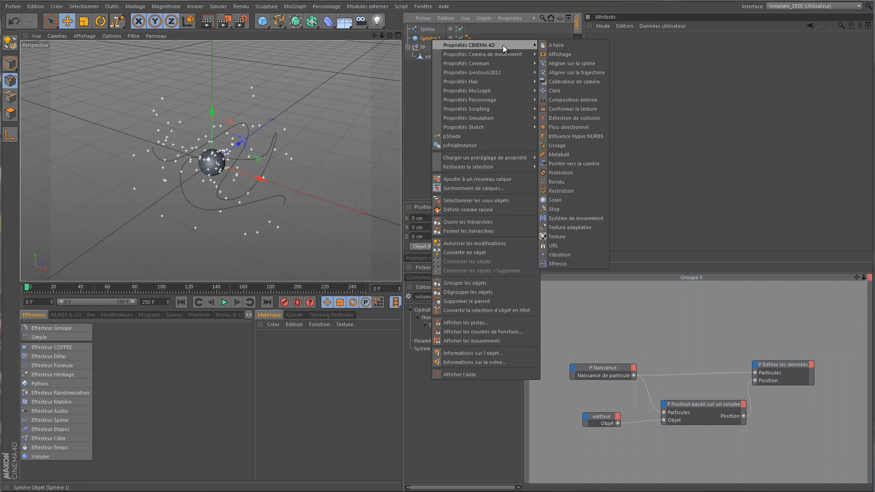
pyautogui.click(567, 63)
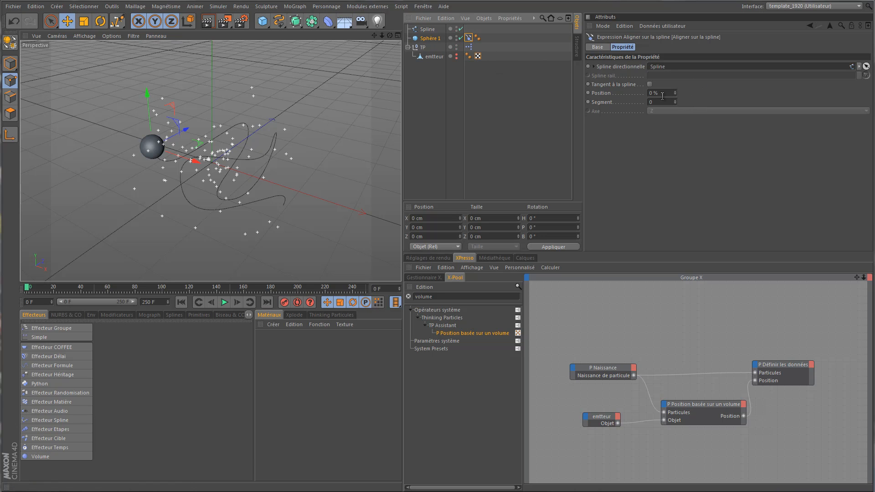
pyautogui.moveTo(676, 92)
pyautogui.mouseDown()
pyautogui.moveTo(677, 113)
pyautogui.moveTo(669, 67)
pyautogui.moveTo(674, 107)
pyautogui.moveTo(676, 81)
pyautogui.moveTo(677, 105)
pyautogui.moveTo(674, 91)
pyautogui.mouseUp()
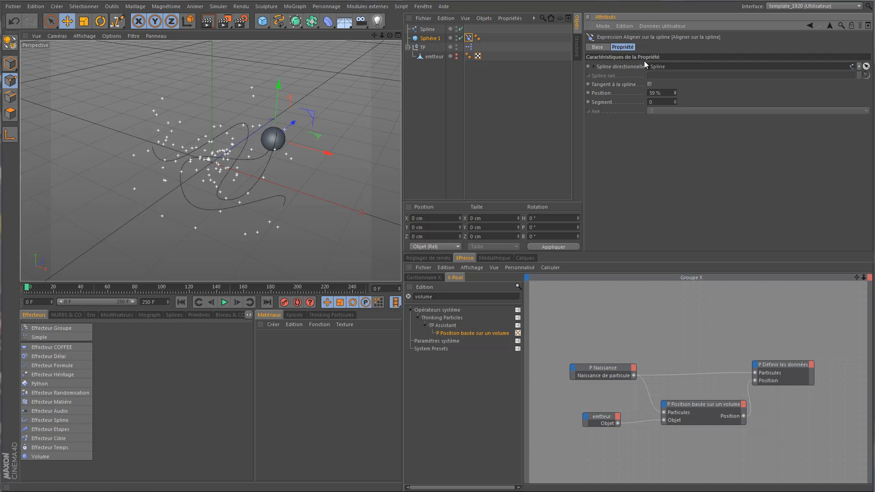
# Delete the spline and the Aligner sur la spline property from Sphère 1
pyautogui.click(429, 28)
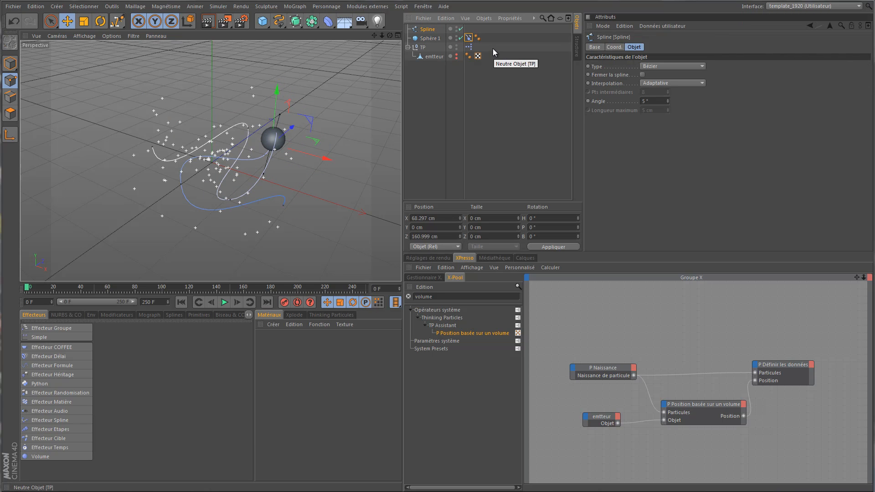
pyautogui.press('Delete')
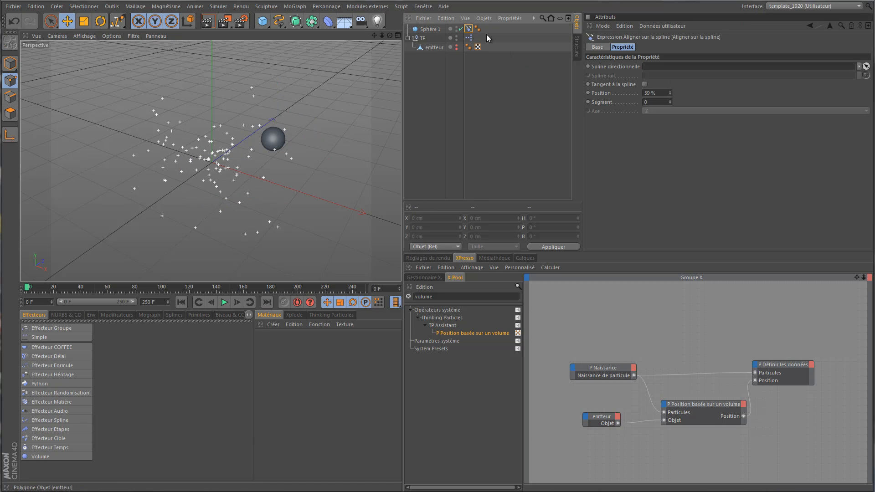
pyautogui.rightClick(468, 30)
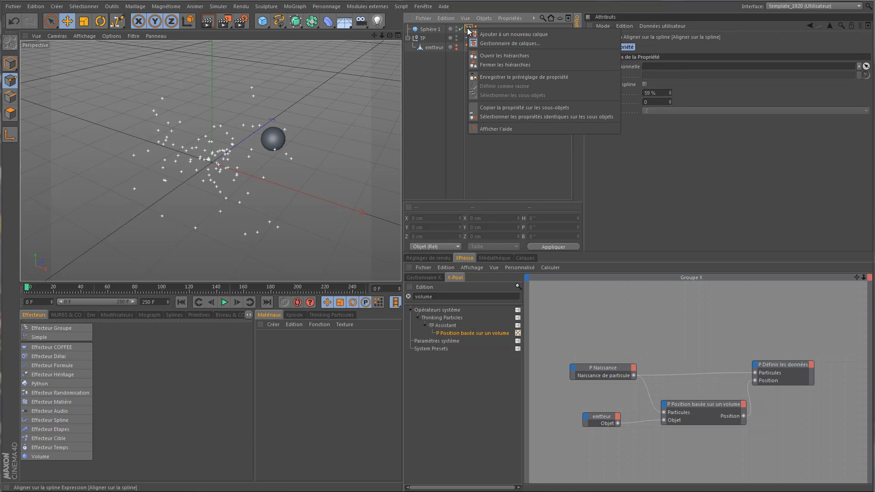
pyautogui.click(467, 29)
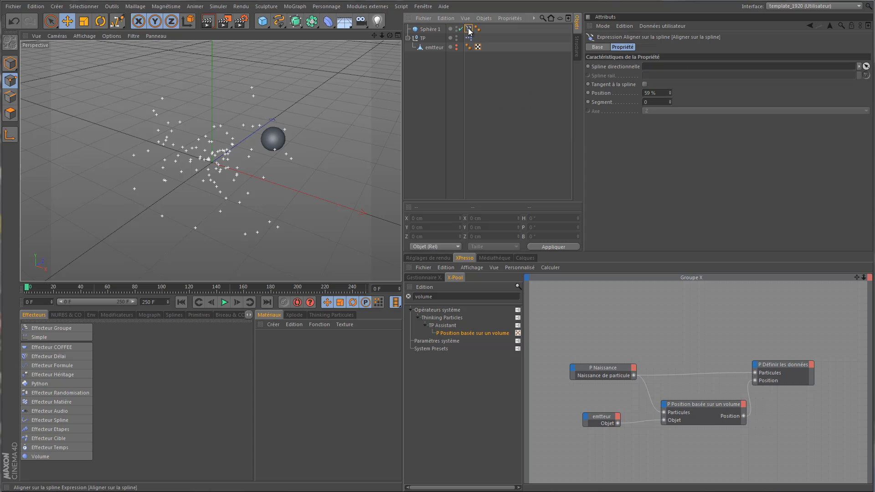
pyautogui.press('Delete')
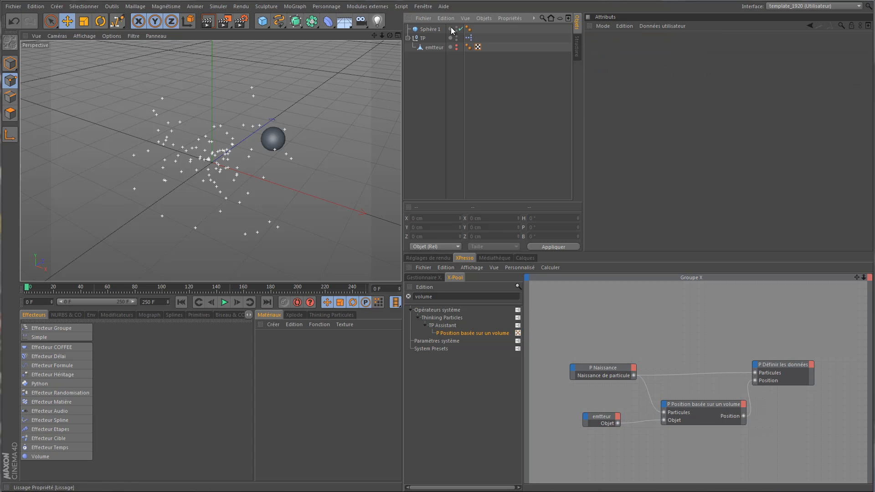
# Add a Vibration property to Sphère 1 and enable Modifier la position in it
pyautogui.rightClick(427, 27)
pyautogui.moveTo(482, 31)
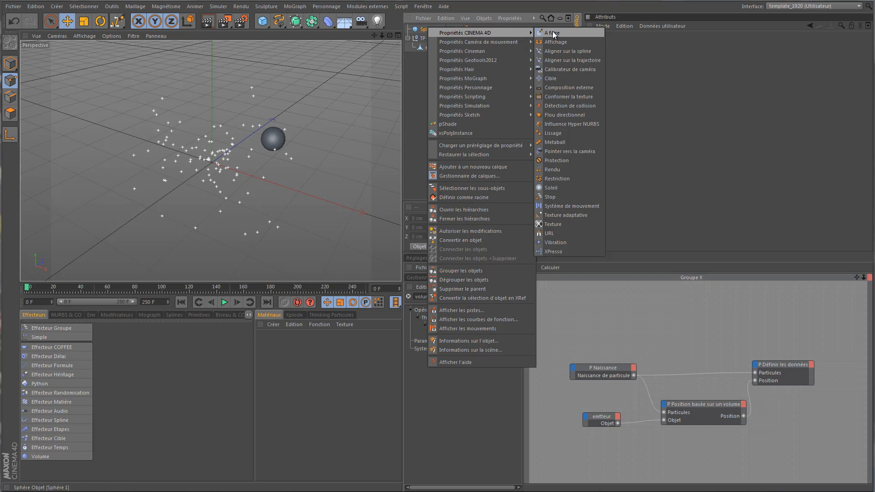
pyautogui.click(568, 243)
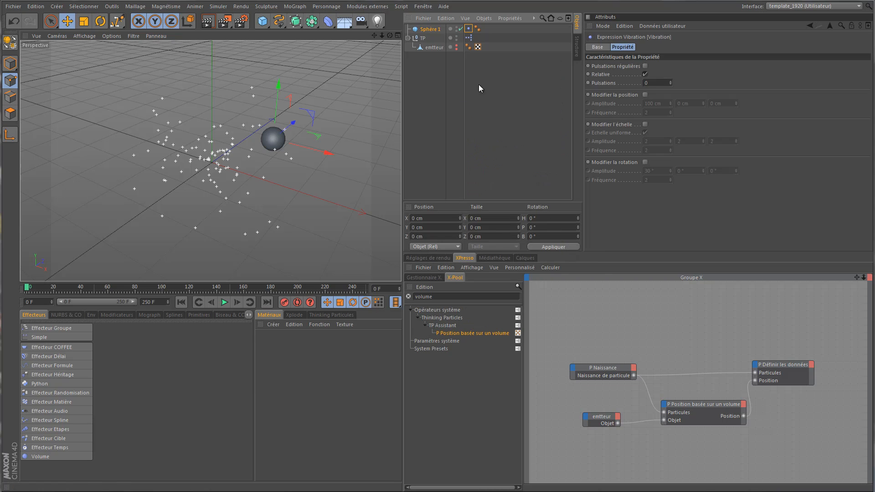
pyautogui.click(424, 30)
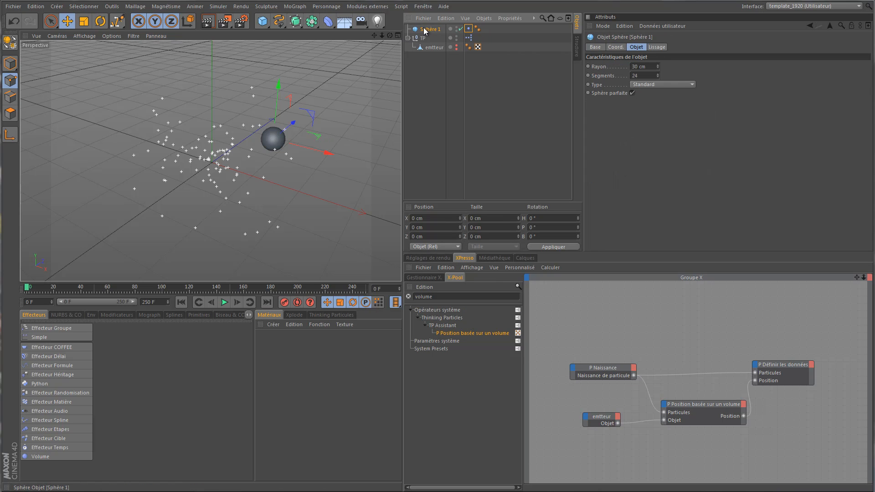
pyautogui.click(468, 29)
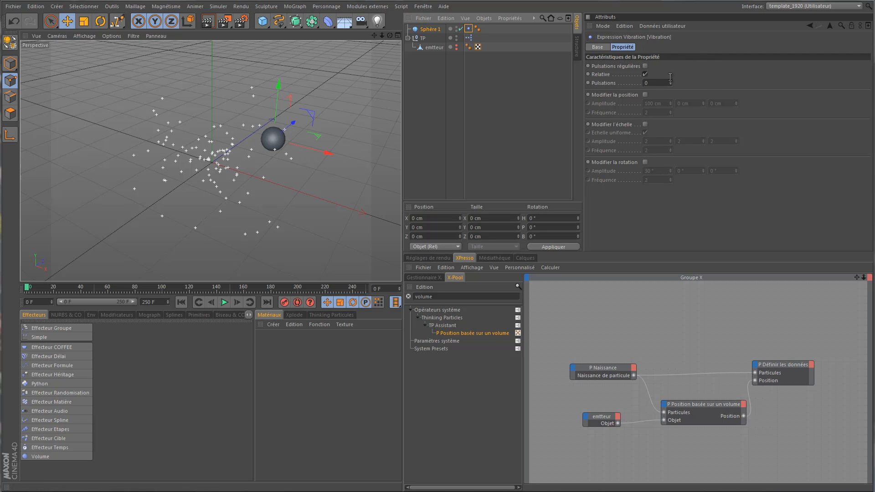
pyautogui.click(645, 95)
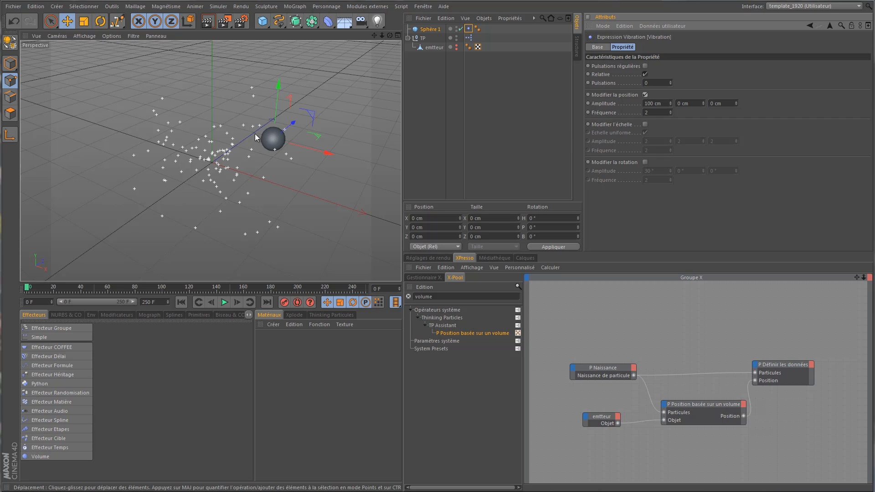
# Set the Vibration property's position amplitude to 200 cm on all three axes
pyautogui.click(434, 48)
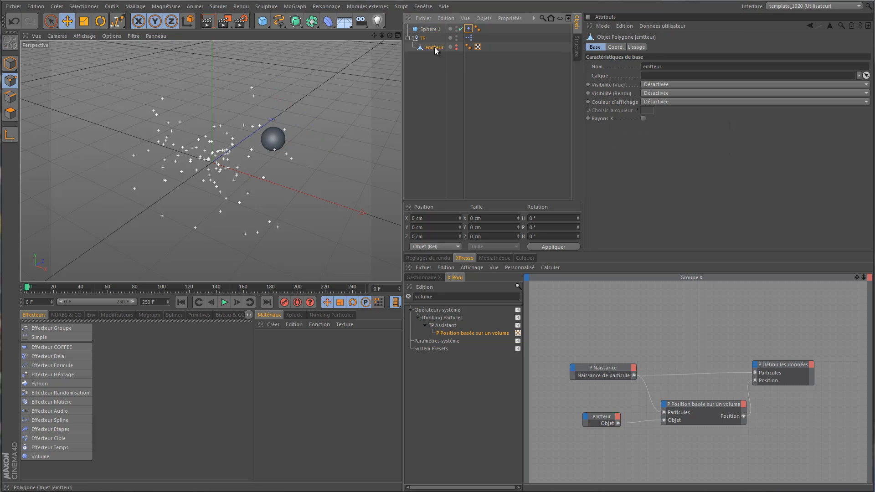
pyautogui.click(468, 29)
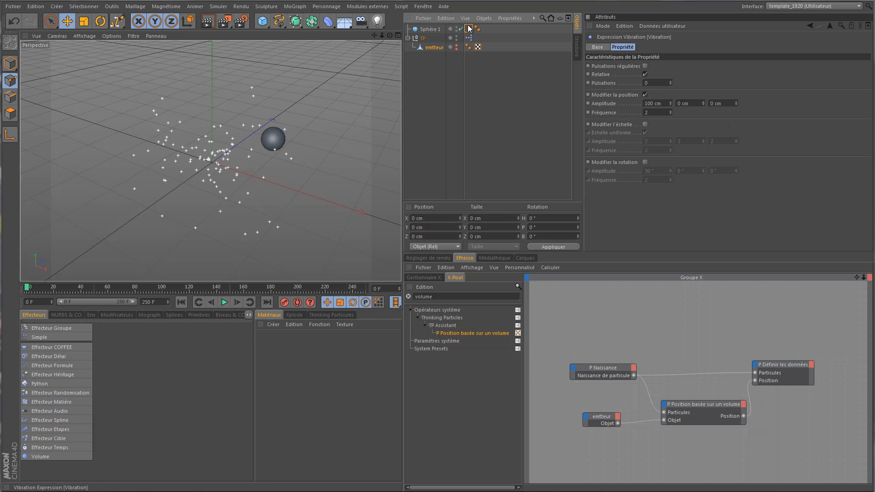
pyautogui.click(663, 104)
pyautogui.write('200')
pyautogui.press('Tab')
pyautogui.write('200')
pyautogui.press('Tab')
pyautogui.write('200')
pyautogui.press('Tab')
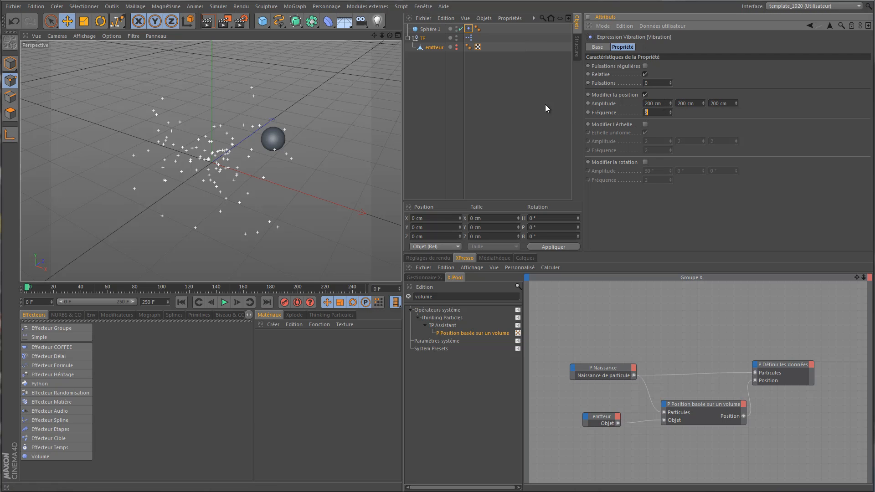
# Play the animation from the start to check Sphère 1's vibration, and return to frame 0
pyautogui.click(179, 302)
pyautogui.click(224, 302)
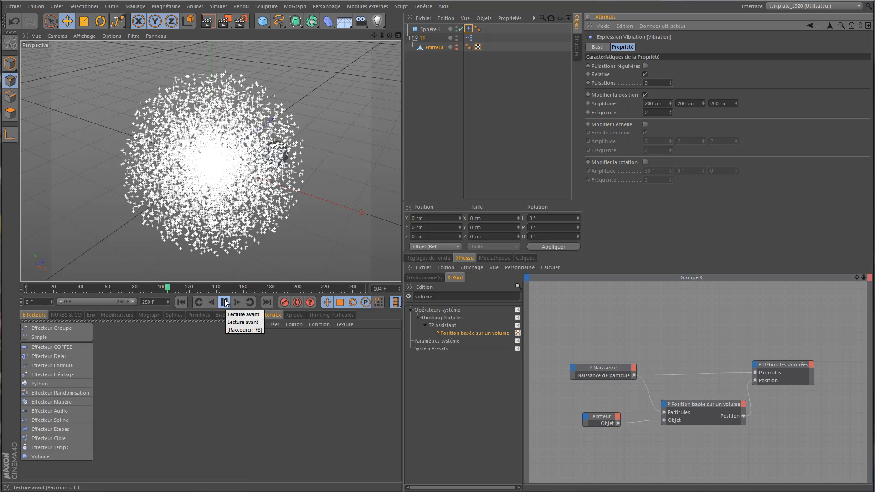
pyautogui.click(224, 302)
pyautogui.click(181, 302)
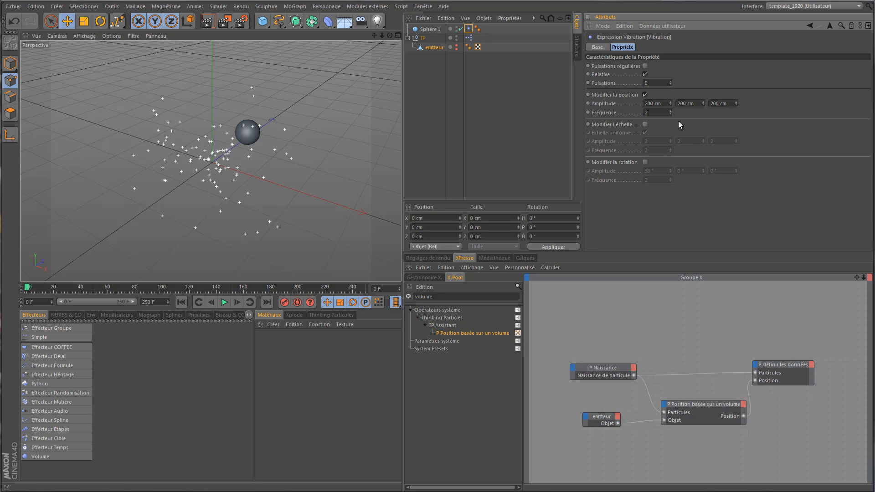
# Try a position vibration frequency of 0.5 on Sphère 1 and preview the animation
pyautogui.write('0.5')
pyautogui.press('Tab')
pyautogui.click(223, 303)
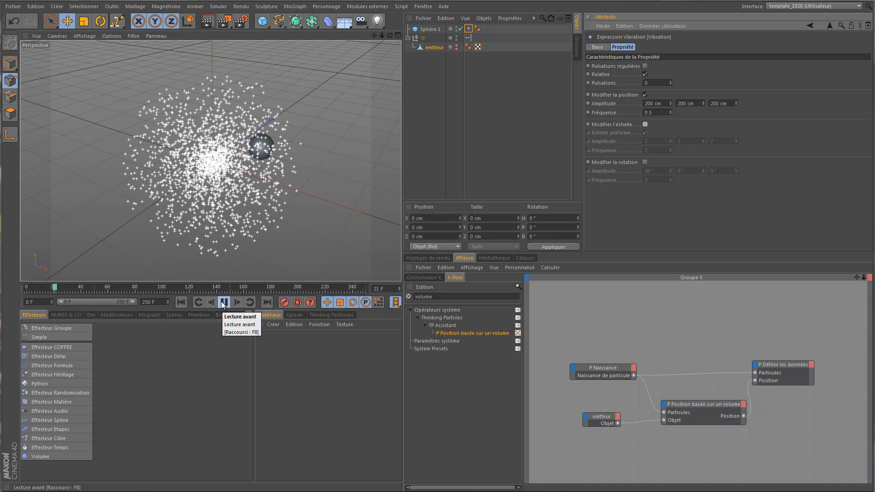
pyautogui.click(223, 302)
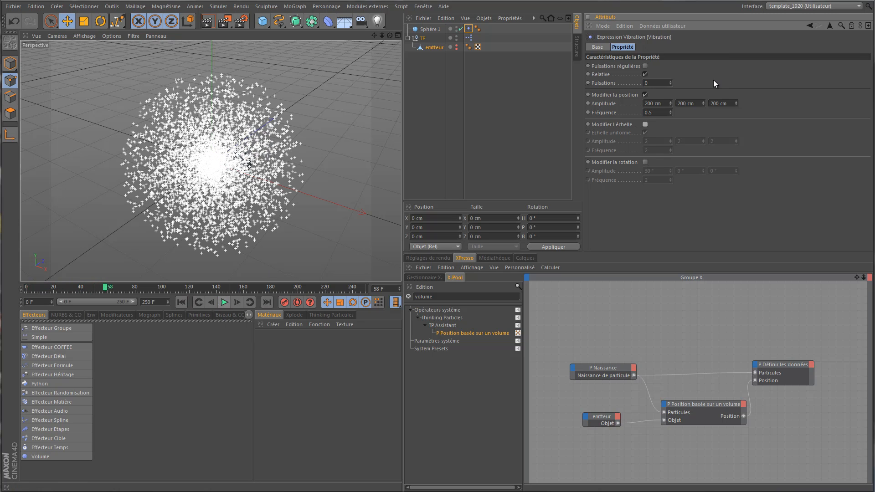
# Set the Vibration property's position frequency to 0.8 and preview the animation from the start
pyautogui.write('0.8')
pyautogui.press('Return')
pyautogui.click(184, 303)
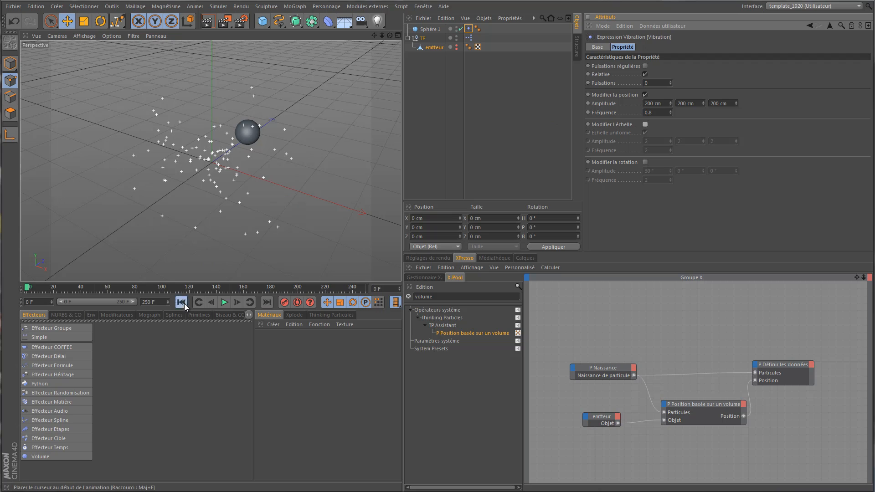
pyautogui.click(224, 302)
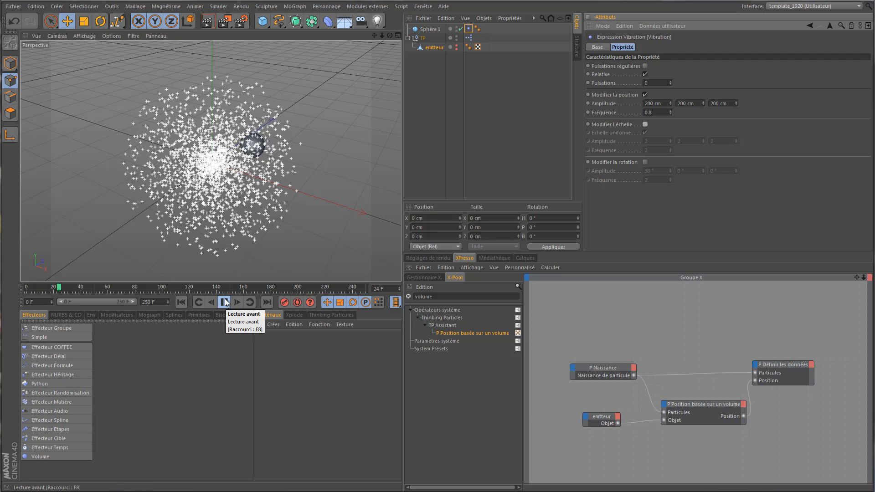
pyautogui.click(224, 302)
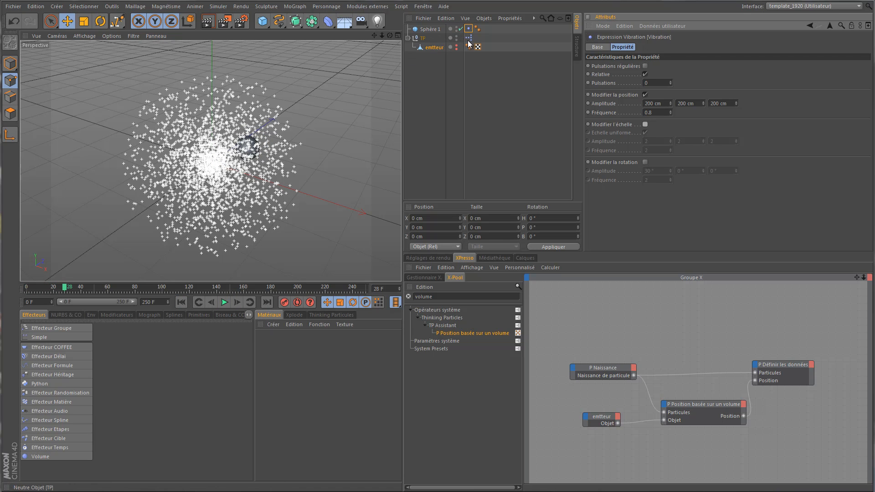
# Set the P Naissance node's Taux (par image) to 10, preview the animation and return to frame 0
pyautogui.click(618, 365)
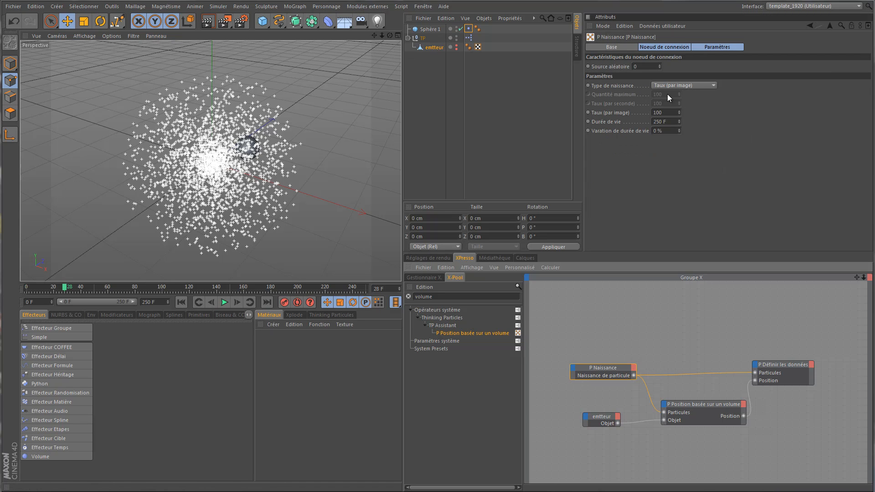
pyautogui.click(668, 112)
pyautogui.press('BackSpace')
pyautogui.press('Tab')
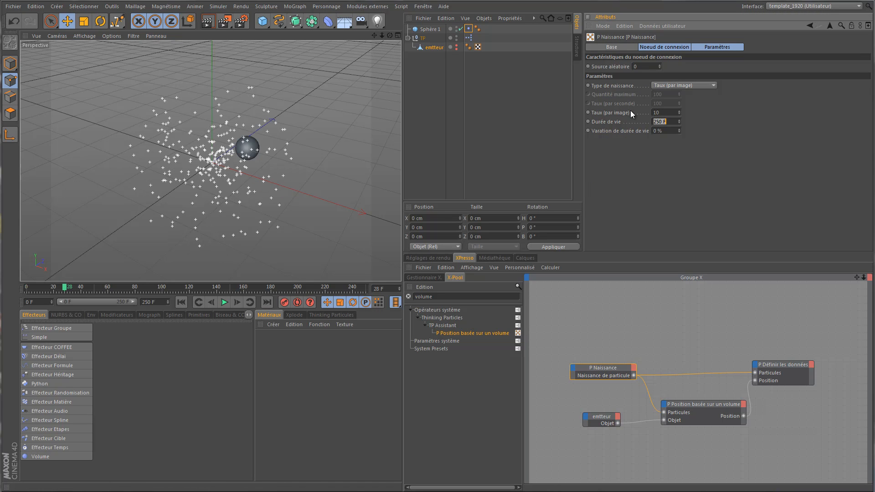
pyautogui.click(181, 302)
pyautogui.click(224, 302)
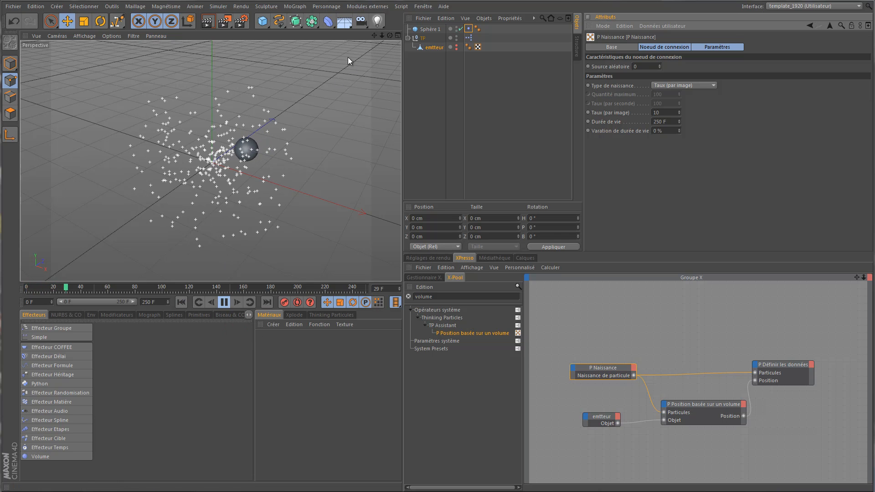
pyautogui.moveTo(390, 35); pyautogui.dragTo(400, 185)
pyautogui.click(226, 303)
pyautogui.click(181, 302)
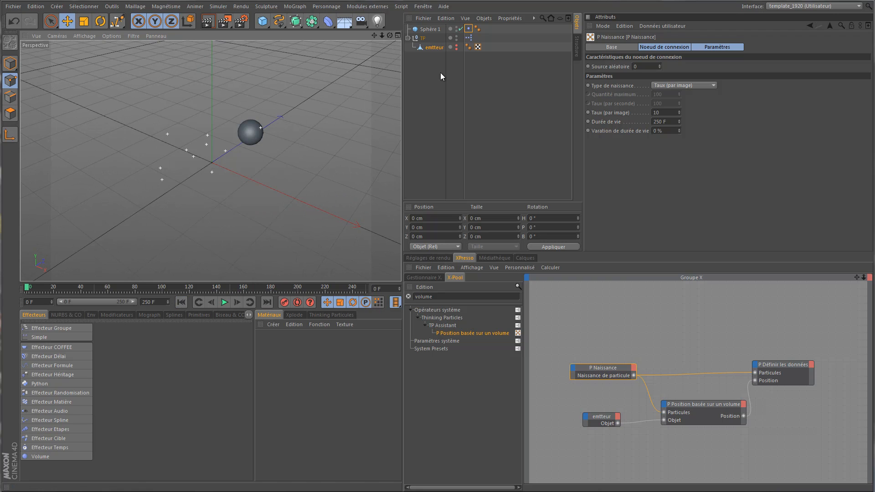
# Move Sphère 1 about 235 cm backward along its Z axis and reset the animation to frame 0
pyautogui.click(435, 30)
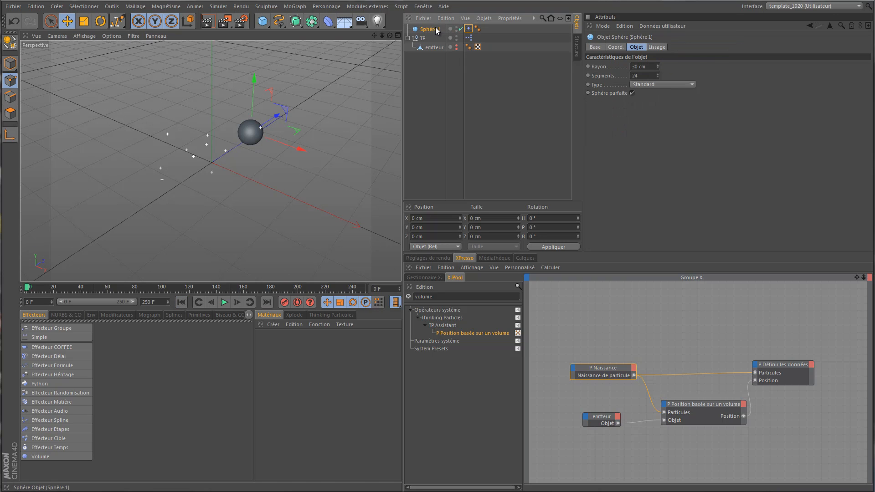
pyautogui.click(617, 47)
pyautogui.click(635, 48)
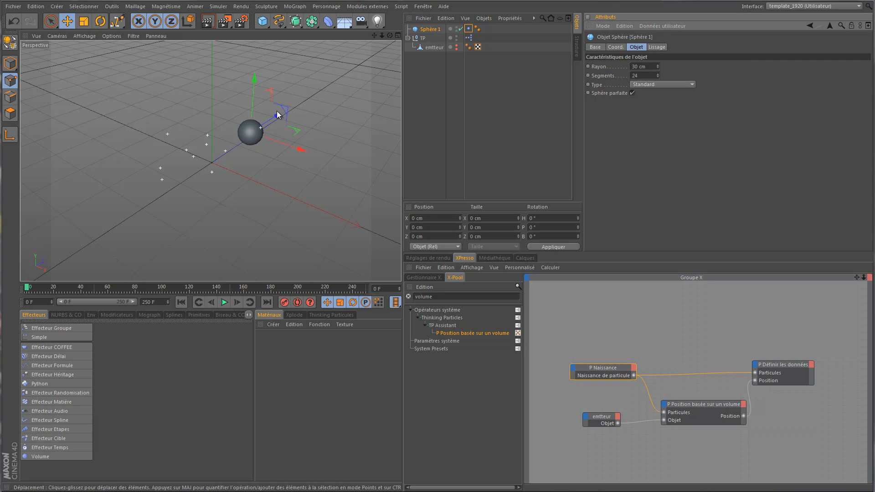
pyautogui.moveTo(278, 116); pyautogui.dragTo(215, 167)
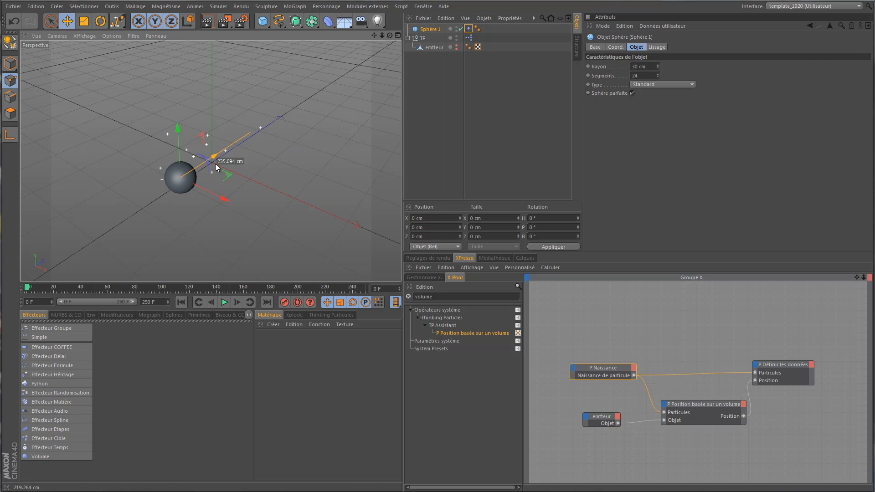
pyautogui.click(182, 302)
pyautogui.click(182, 302)
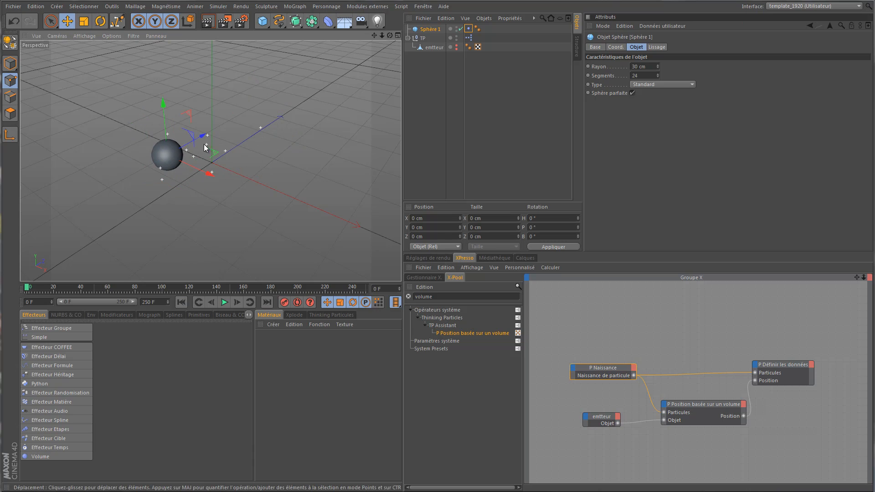
# Replay the animation from the start several times to examine Sphère 1's path relative to the particle volume
pyautogui.click(224, 302)
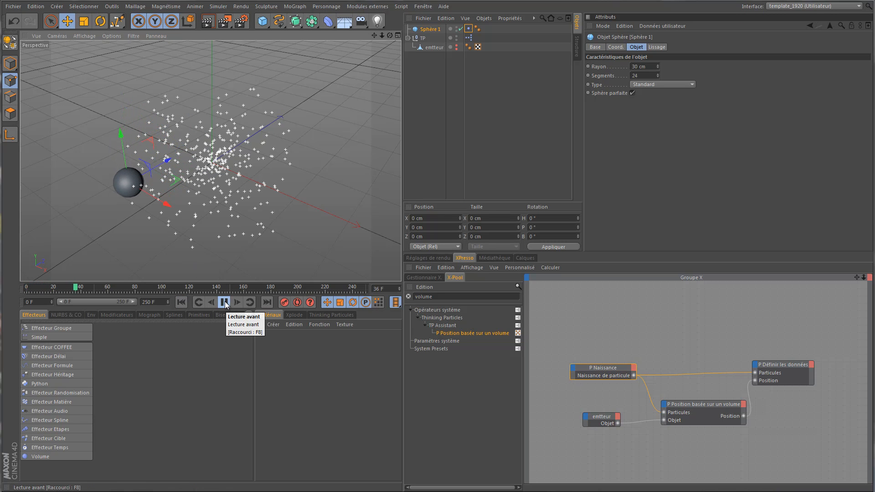
pyautogui.click(224, 302)
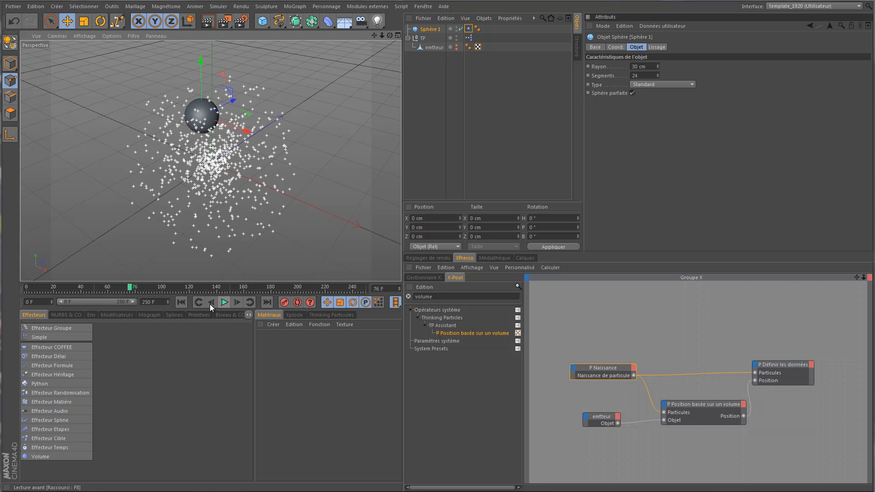
pyautogui.click(180, 302)
pyautogui.click(224, 302)
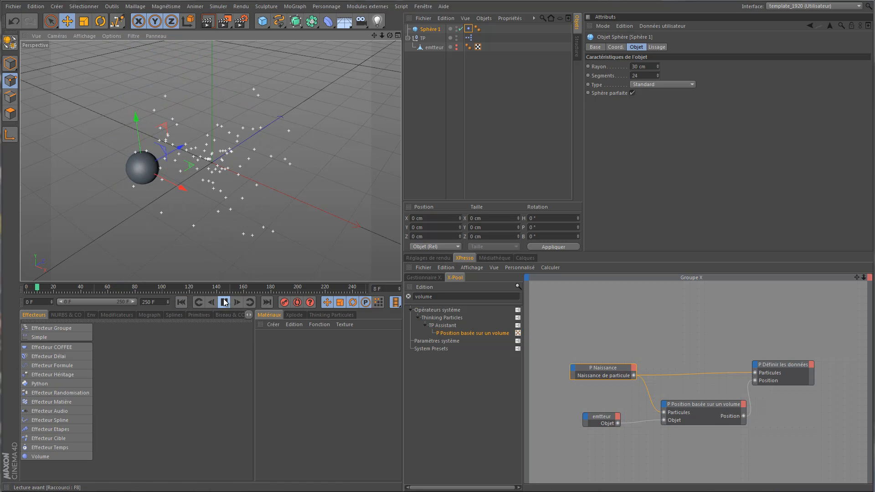
pyautogui.click(224, 302)
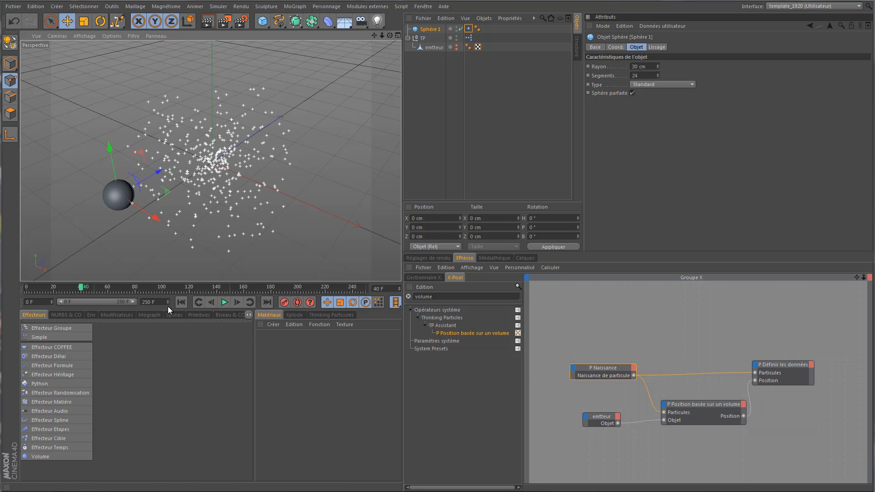
pyautogui.click(181, 302)
pyautogui.click(226, 304)
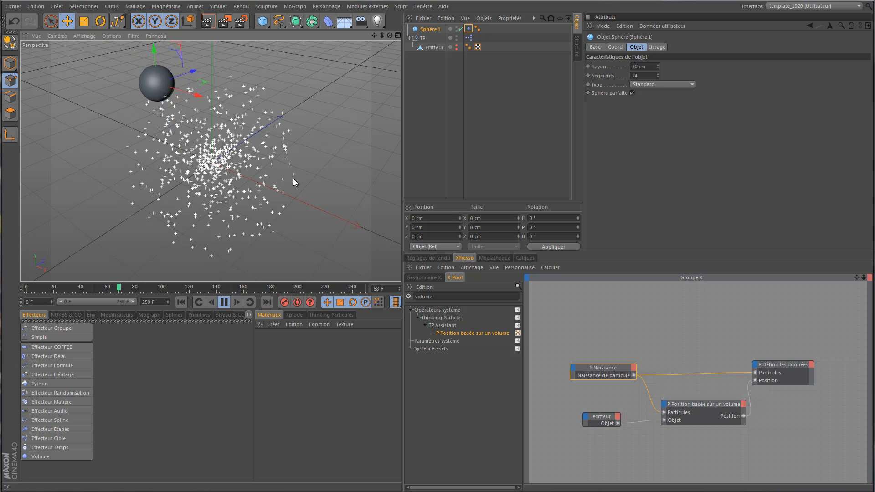
pyautogui.click(182, 302)
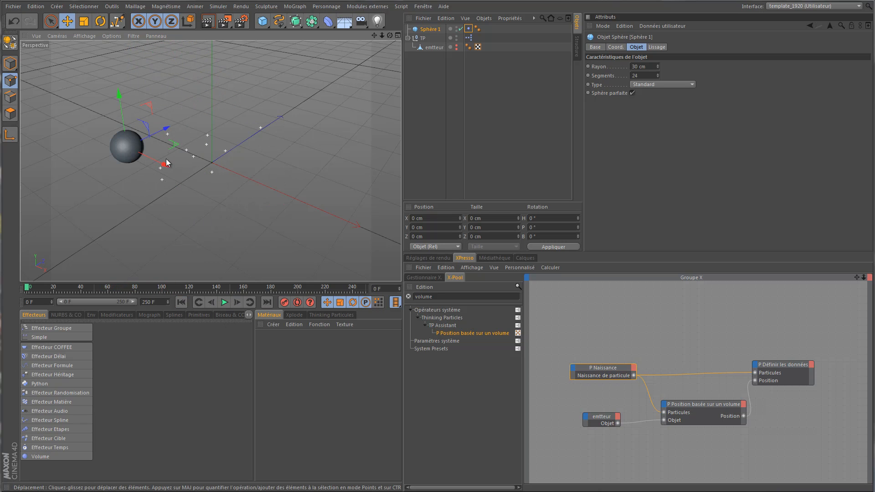
# Move Sphère 1 along its X and Z axes toward the centre of the particles and preview the animation
pyautogui.moveTo(161, 162); pyautogui.dragTo(206, 185)
pyautogui.moveTo(206, 146); pyautogui.dragTo(238, 127)
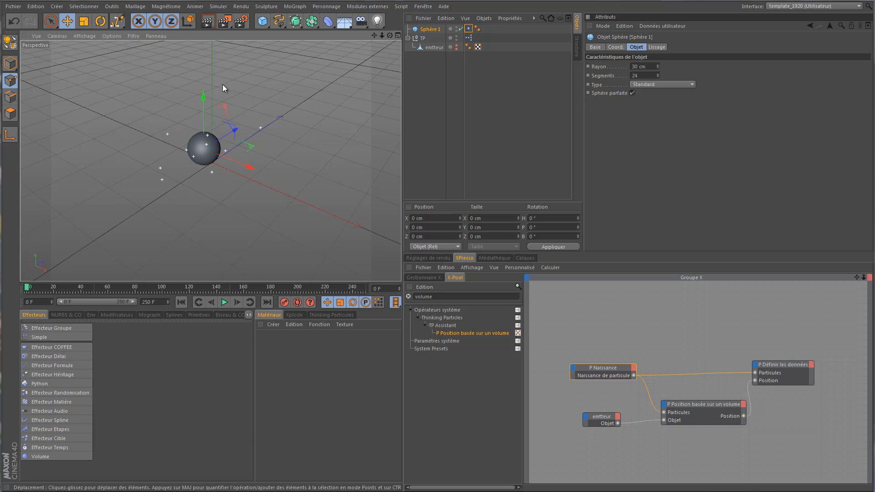
pyautogui.click(224, 301)
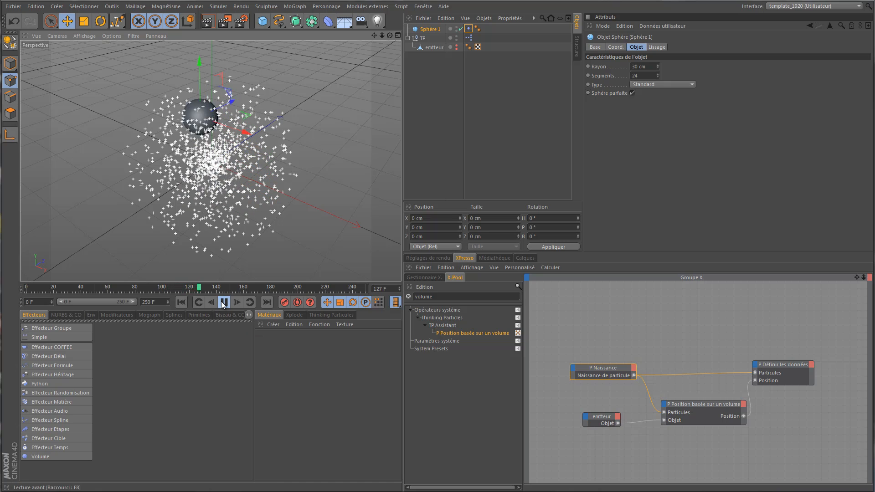
pyautogui.click(223, 303)
pyautogui.click(182, 302)
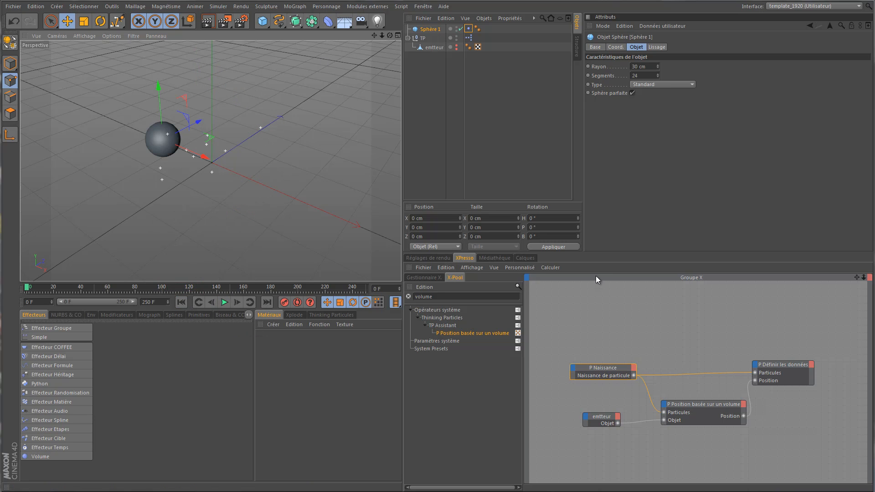
# Move the P Naissance, P Position basée sur un volume, P Définir les données and emtteur nodes higher in the XPresso graph
pyautogui.moveTo(605, 368); pyautogui.dragTo(607, 343)
pyautogui.moveTo(703, 398); pyautogui.dragTo(698, 363)
pyautogui.moveTo(771, 365); pyautogui.dragTo(772, 345)
pyautogui.click(604, 415)
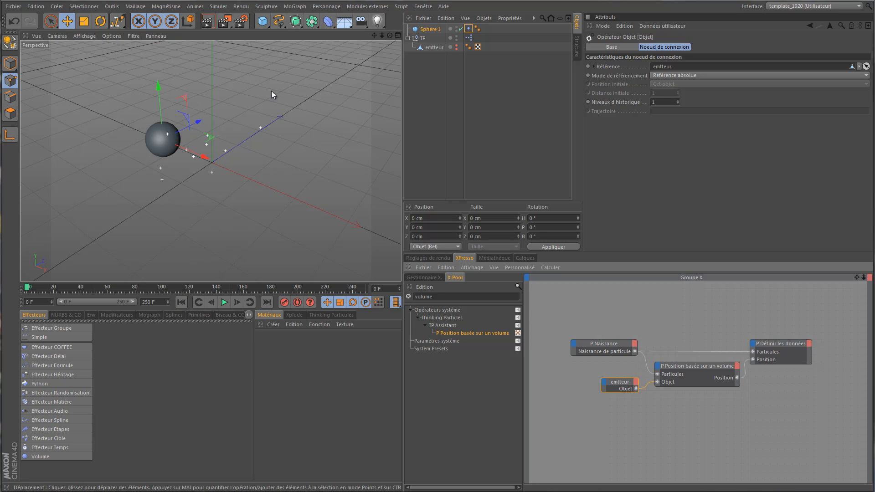
pyautogui.moveTo(390, 36); pyautogui.dragTo(400, 185)
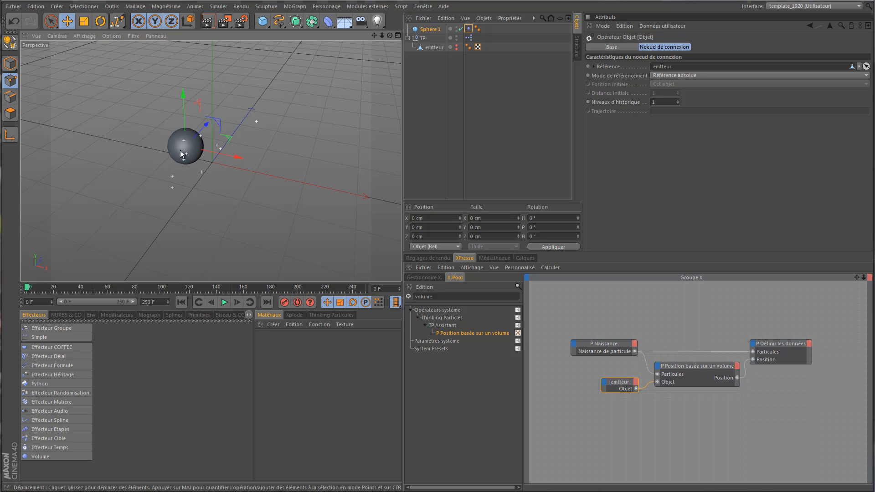
pyautogui.moveTo(381, 34)
pyautogui.mouseDown()
pyautogui.moveTo(401, 187)
pyautogui.moveTo(396, 31)
pyautogui.mouseUp()
pyautogui.moveTo(403, 188); pyautogui.dragTo(403, 189)
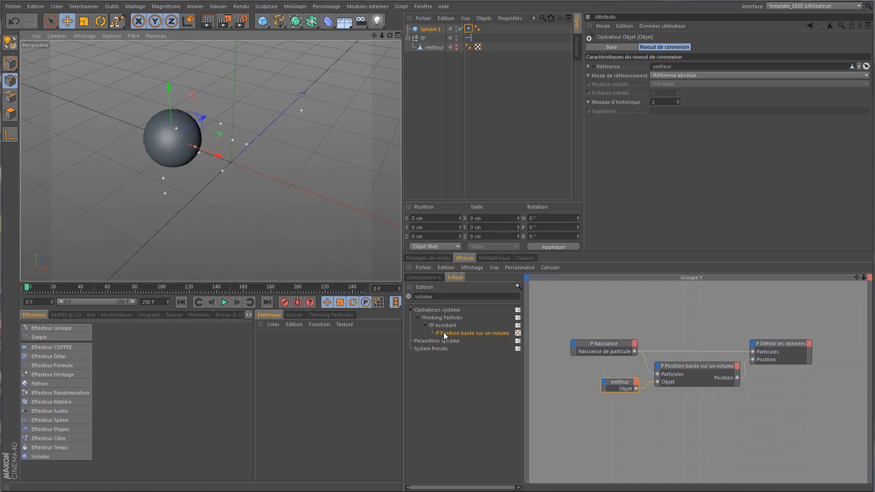
# Find the P Conduit operator in the X-Pool and add it to the XPresso graph below the emtteur node
pyautogui.click(444, 297)
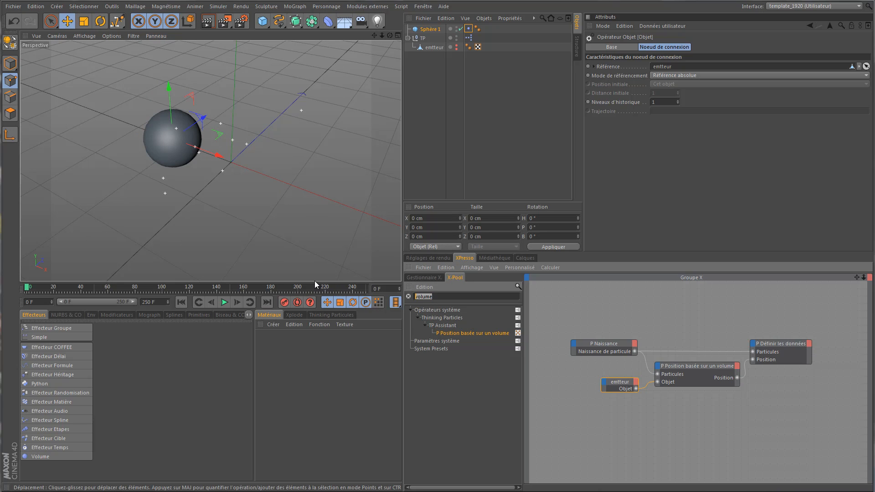
pyautogui.write('conduit')
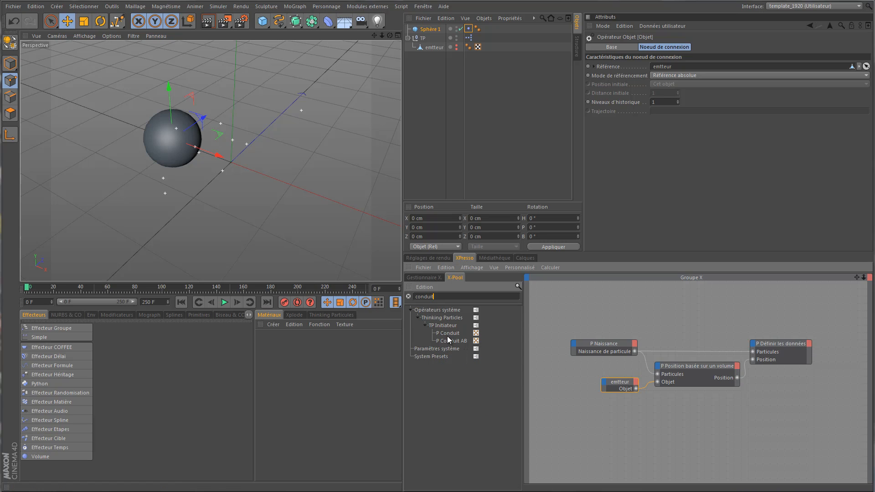
pyautogui.moveTo(449, 335); pyautogui.dragTo(591, 429)
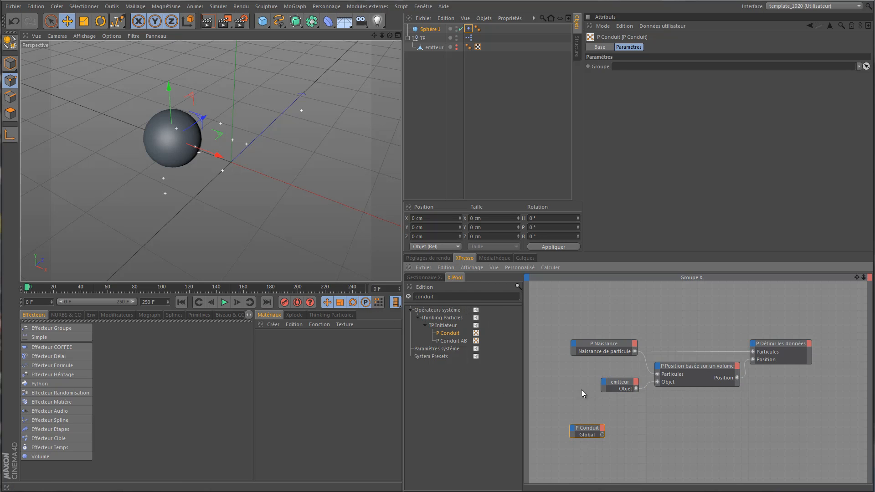
# Open the Thinking Particles settings and add a particle group named 1 under Global
pyautogui.click(332, 315)
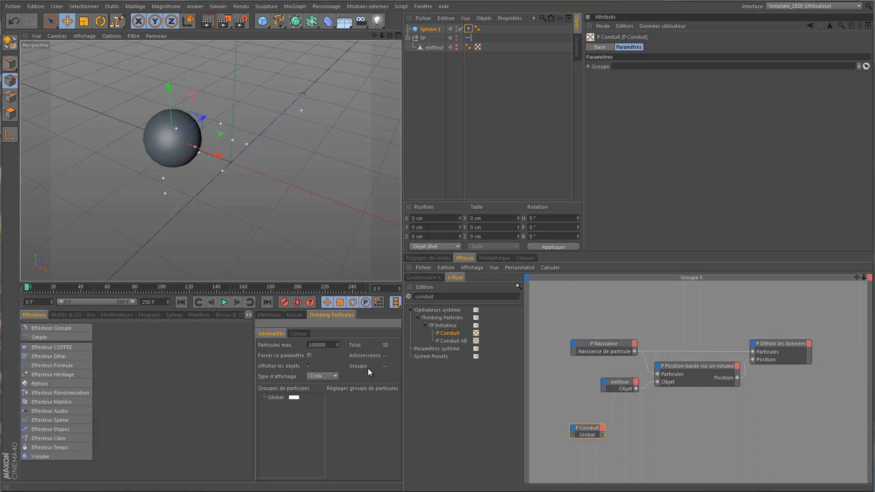
pyautogui.click(221, 6)
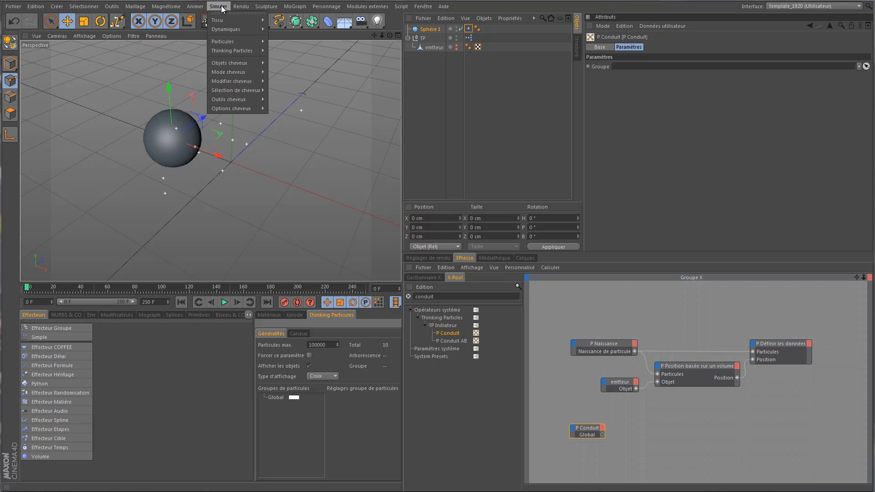
pyautogui.moveTo(251, 51)
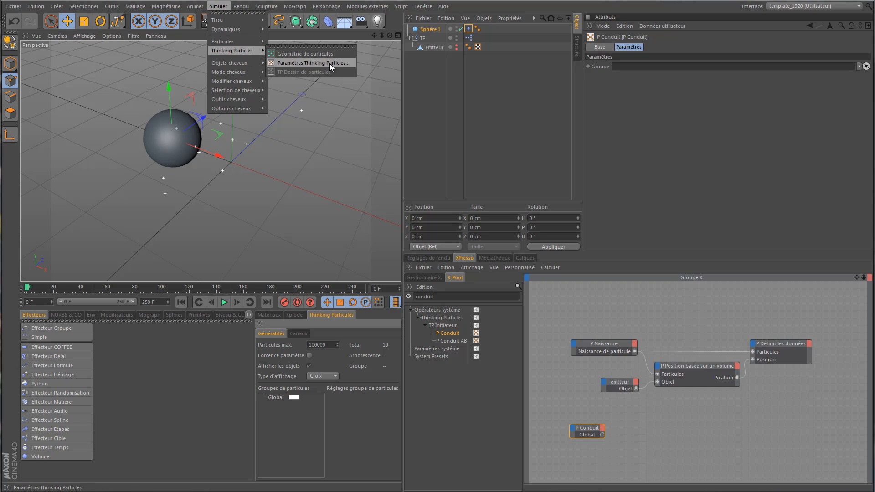
pyautogui.click(331, 462)
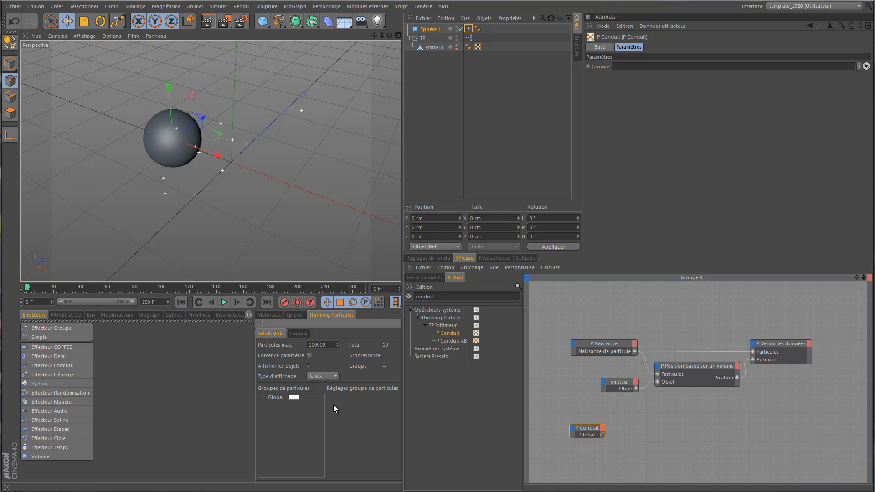
pyautogui.click(276, 397)
pyautogui.rightClick(275, 398)
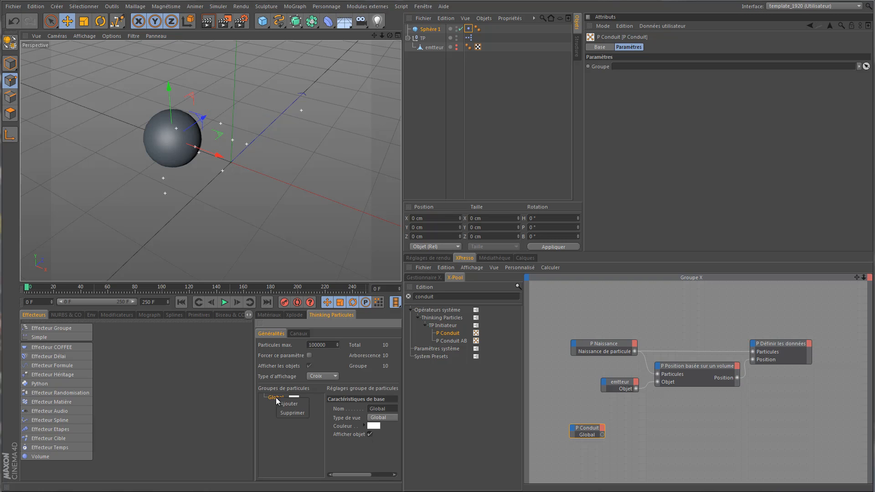
pyautogui.click(291, 406)
pyautogui.doubleClick(283, 404)
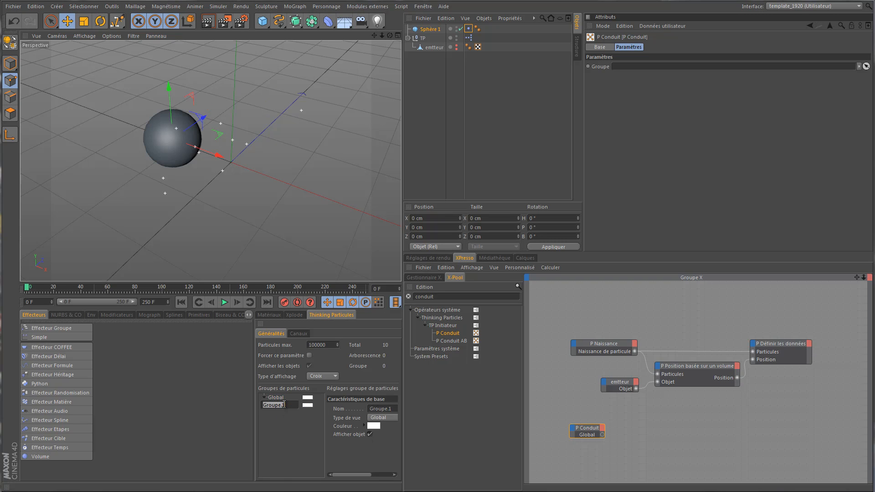
pyautogui.write('1')
pyautogui.press('Return')
# Set the colour of particle group 1 to pure red (255, 0, 0)
pyautogui.click(295, 405)
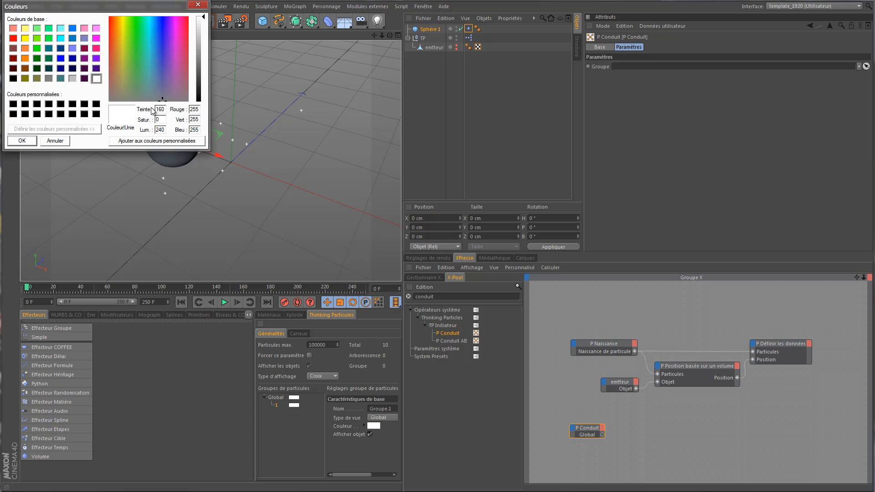
pyautogui.moveTo(139, 3); pyautogui.dragTo(181, 28)
pyautogui.click(55, 63)
pyautogui.click(64, 166)
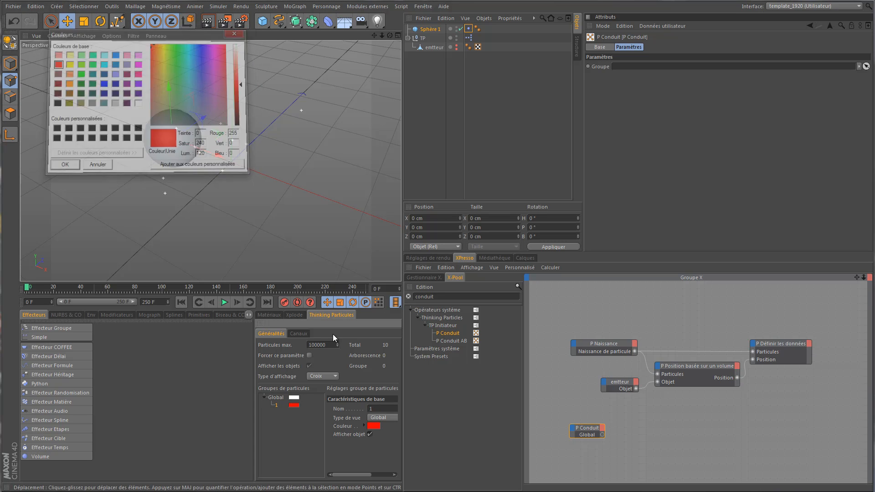
# Add a second particle group under Global, name it 2 and set its colour to green (0, 255, 0)
pyautogui.rightClick(274, 397)
pyautogui.click(284, 407)
pyautogui.doubleClick(302, 413)
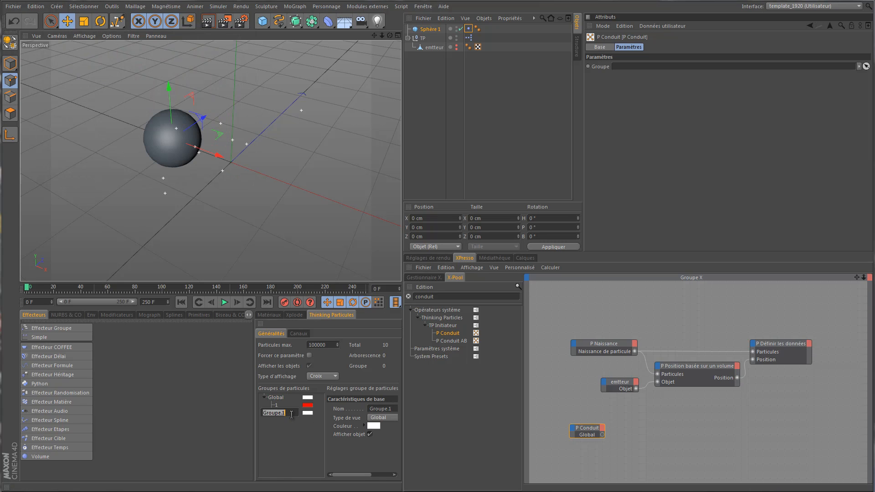
pyautogui.write('2')
pyautogui.press('Return')
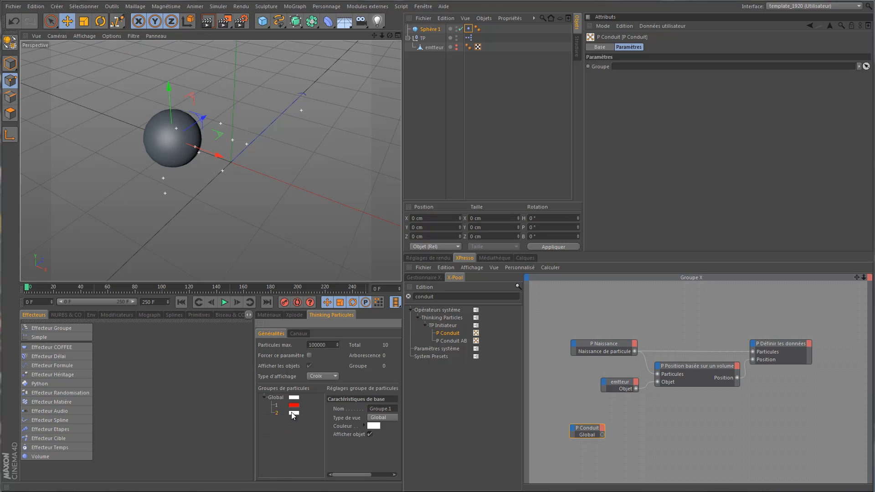
pyautogui.click(293, 412)
pyautogui.click(37, 48)
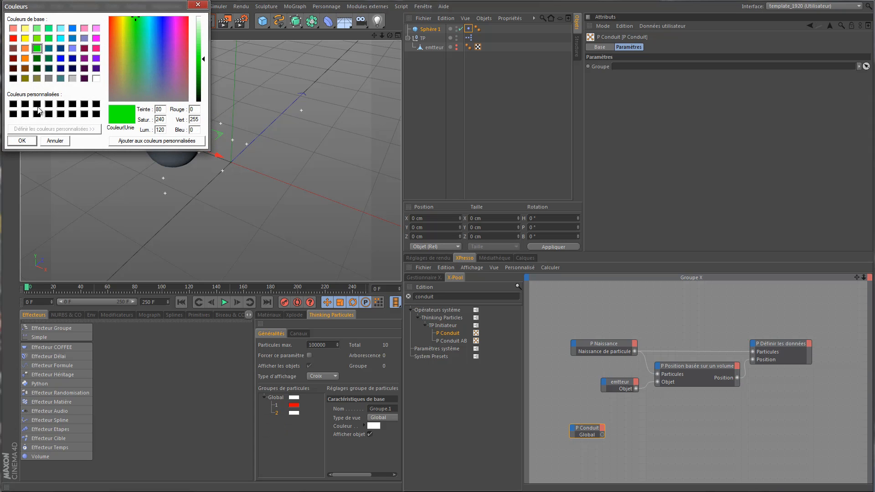
pyautogui.click(31, 144)
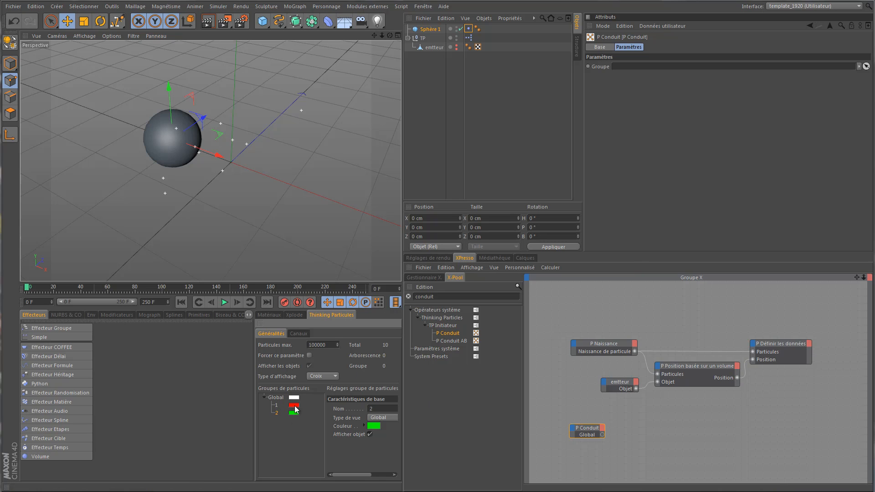
# Add a TP Standard P Groupe node above P Naissance, assign particle group 1 to it and connect P Naissance's particle output
pyautogui.click(276, 406)
pyautogui.moveTo(609, 343); pyautogui.dragTo(604, 344)
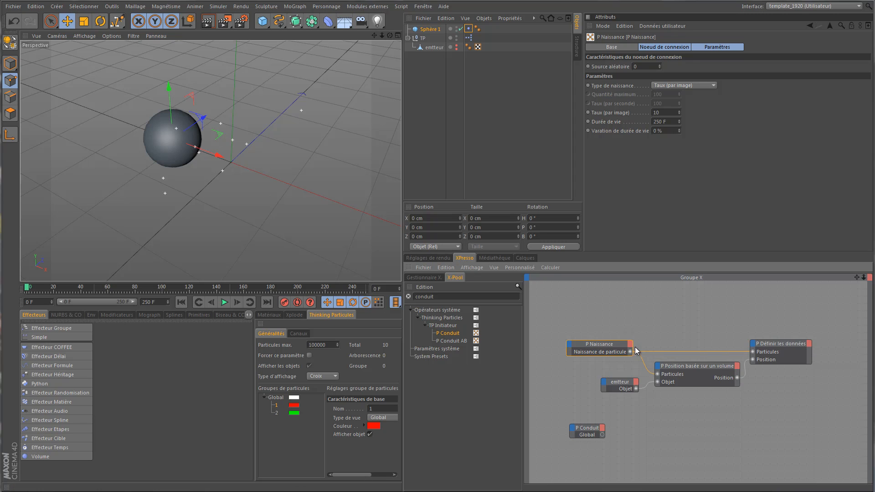
pyautogui.doubleClick(447, 296)
pyautogui.write('groupe')
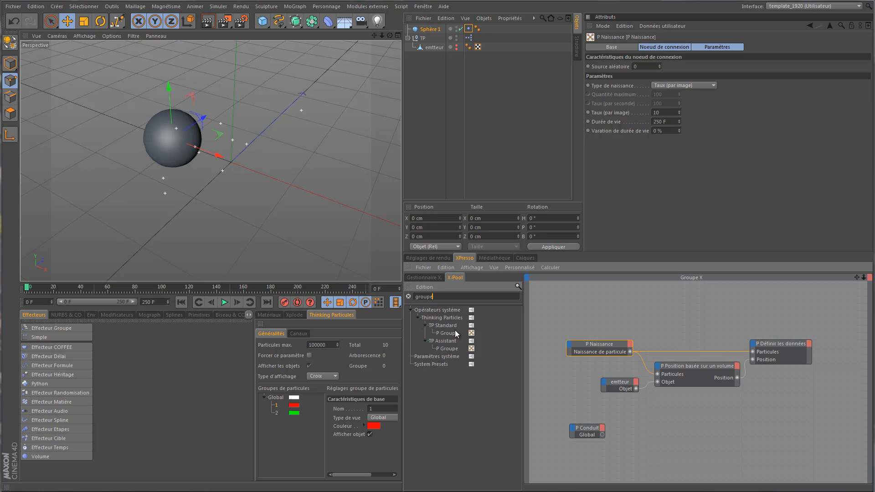
pyautogui.moveTo(455, 330); pyautogui.dragTo(664, 313)
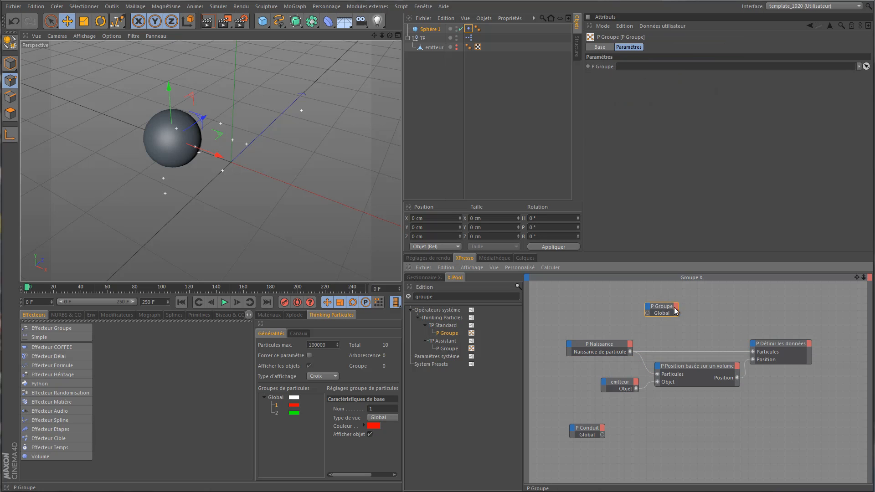
pyautogui.moveTo(657, 311); pyautogui.dragTo(659, 313)
pyautogui.moveTo(273, 410); pyautogui.dragTo(674, 317)
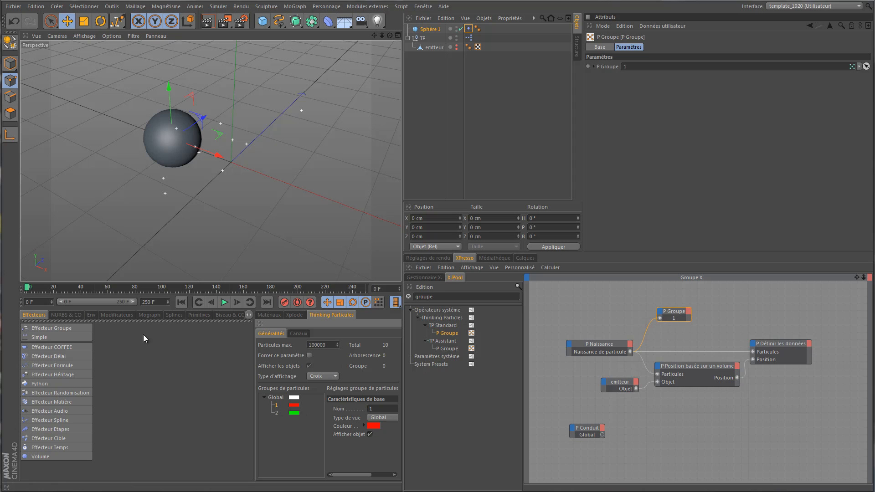
# Play the animation to about frame 25 and examine the emitted particles' group colour around the sphere
pyautogui.click(225, 302)
pyautogui.click(224, 303)
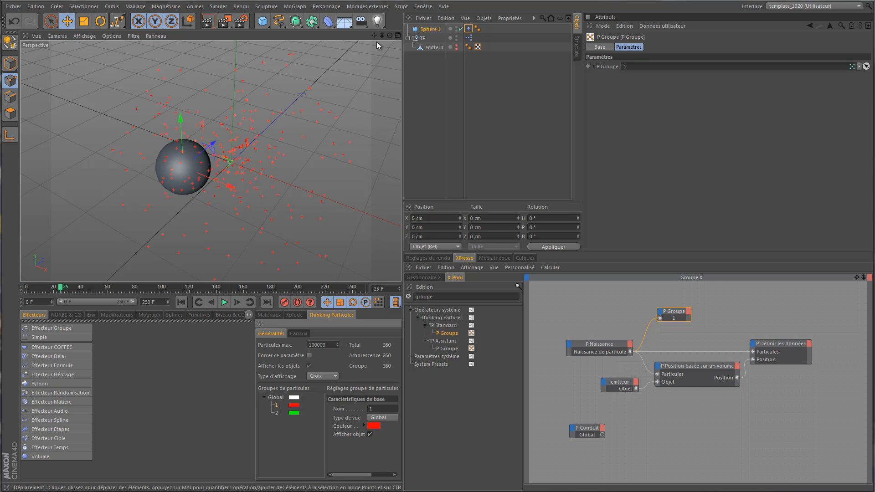
pyautogui.moveTo(389, 35); pyautogui.dragTo(364, 69)
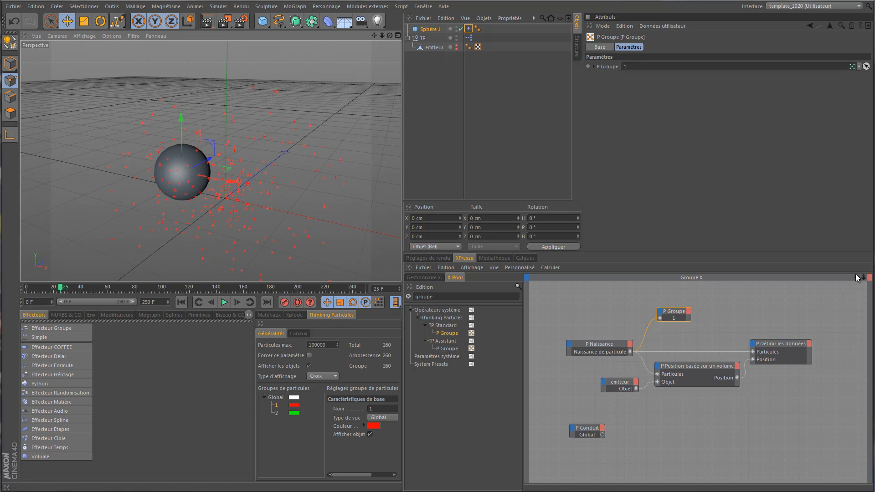
# Move the P Groupe node nearer to the other nodes and assign particle group 1 to P Conduit
pyautogui.moveTo(855, 277)
pyautogui.mouseDown()
pyautogui.moveTo(851, 202)
pyautogui.moveTo(850, 262)
pyautogui.mouseUp()
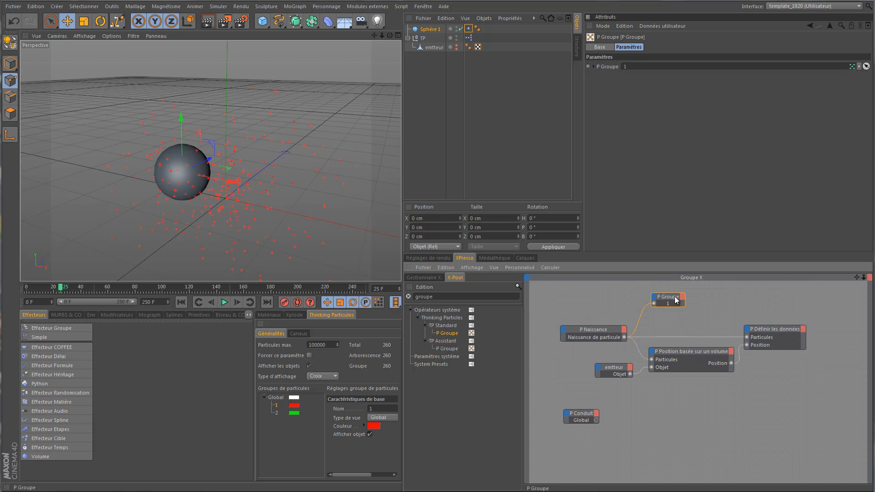
pyautogui.moveTo(677, 300); pyautogui.dragTo(689, 315)
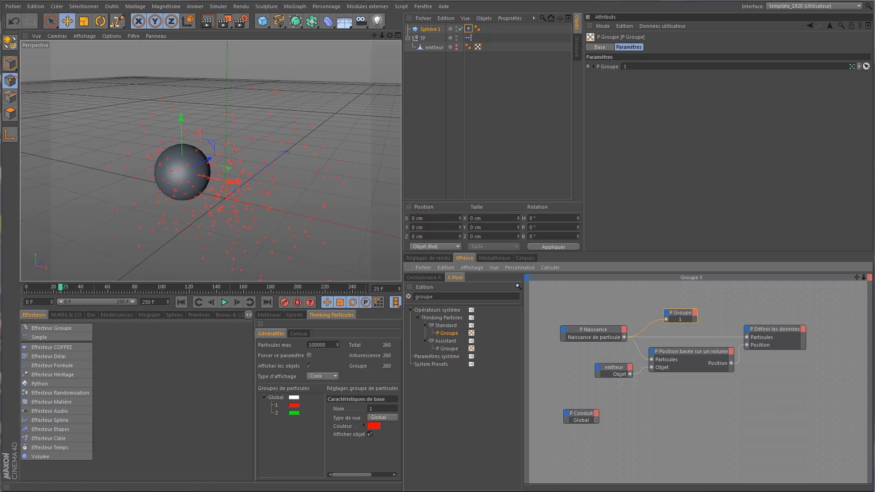
pyautogui.moveTo(857, 278); pyautogui.dragTo(869, 246)
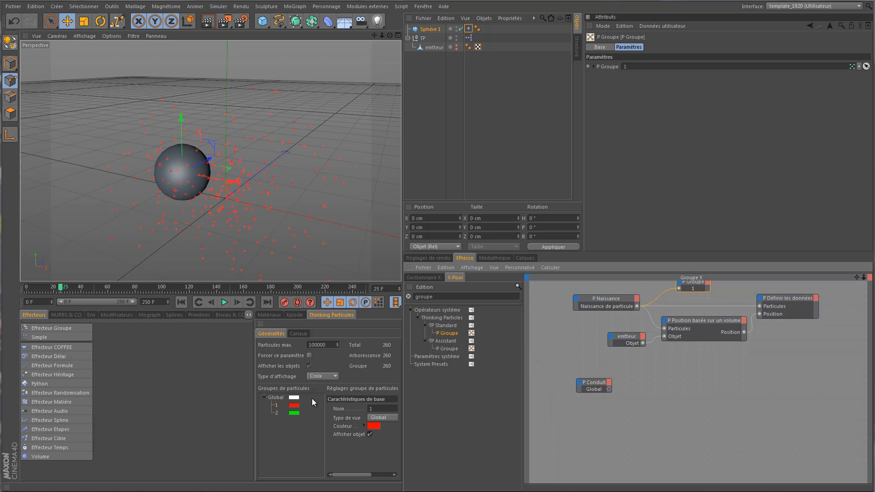
pyautogui.moveTo(276, 405); pyautogui.dragTo(602, 403)
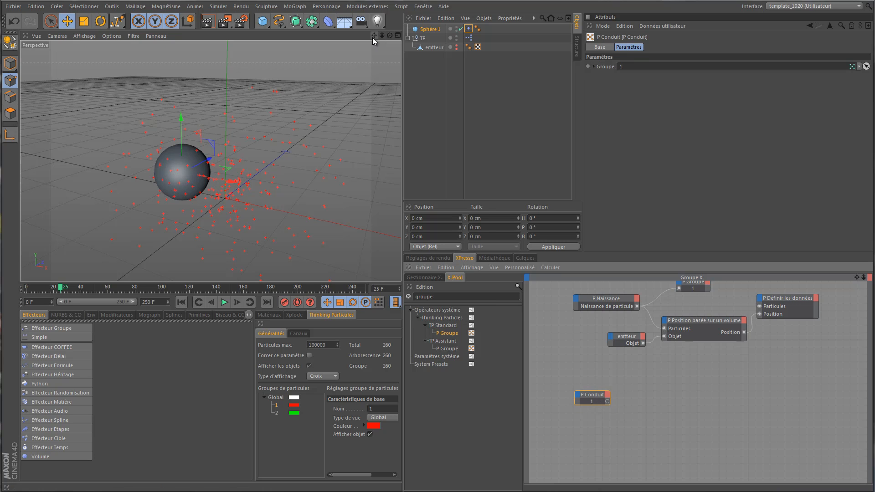
# Add a P Déviation node beside P Conduit and connect P Conduit's particle output to it
pyautogui.moveTo(373, 36); pyautogui.dragTo(400, 186)
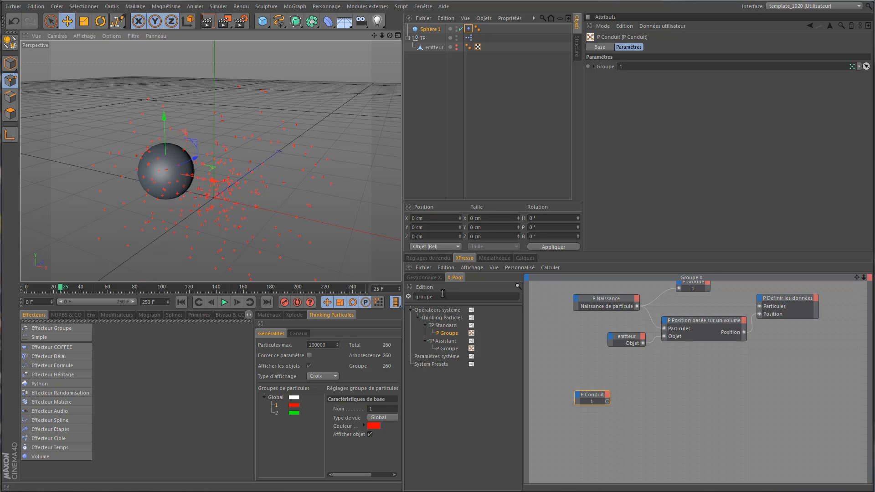
pyautogui.moveTo(442, 295); pyautogui.dragTo(408, 299)
pyautogui.write('dév')
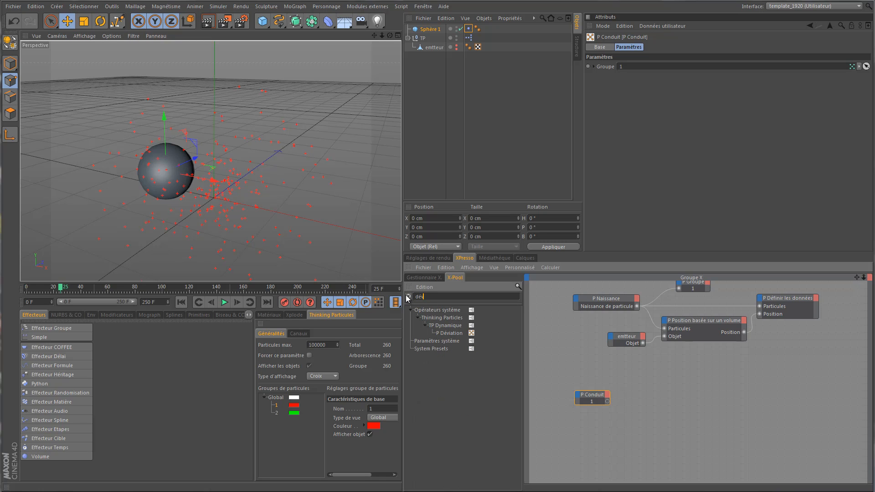
pyautogui.moveTo(458, 339); pyautogui.dragTo(685, 397)
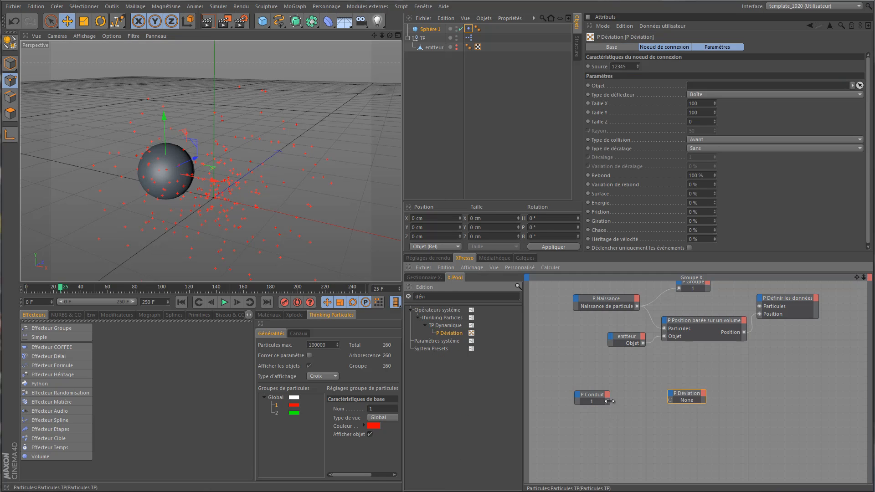
pyautogui.moveTo(608, 402); pyautogui.dragTo(675, 396)
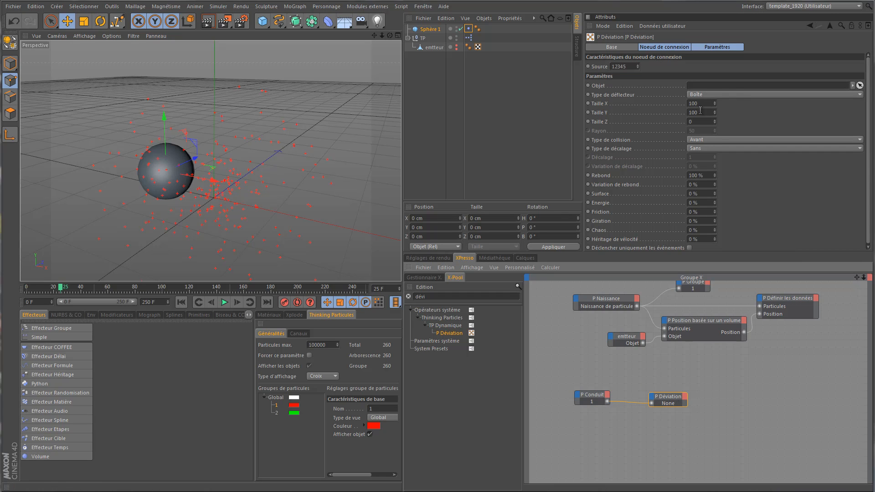
# Set P Déviation's deflector type to Objet and its collision type to Avant et arrière
pyautogui.click(739, 92)
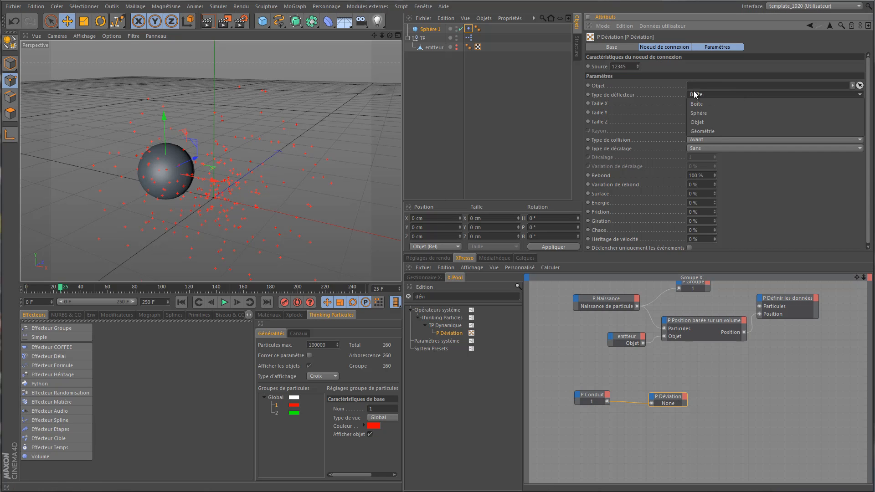
pyautogui.click(718, 121)
pyautogui.click(732, 139)
pyautogui.click(726, 165)
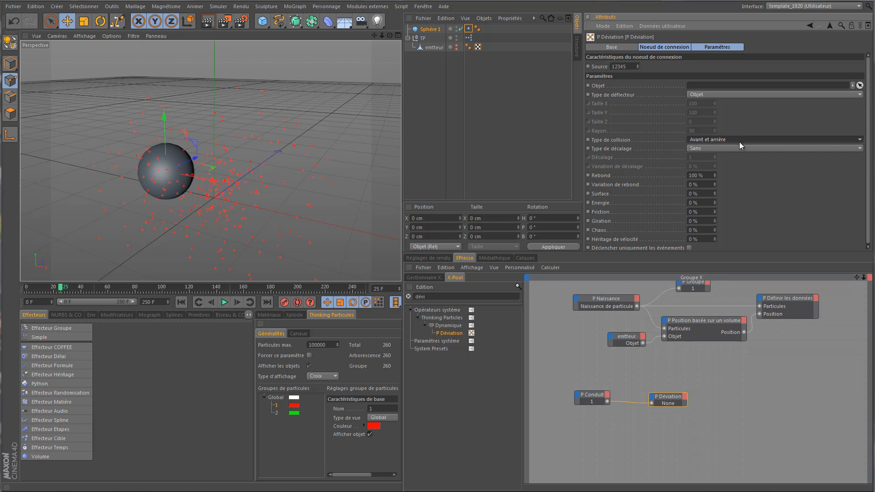
# Play the animation from the start and examine the particles and the moving sphere from another angle
pyautogui.click(181, 301)
pyautogui.click(225, 303)
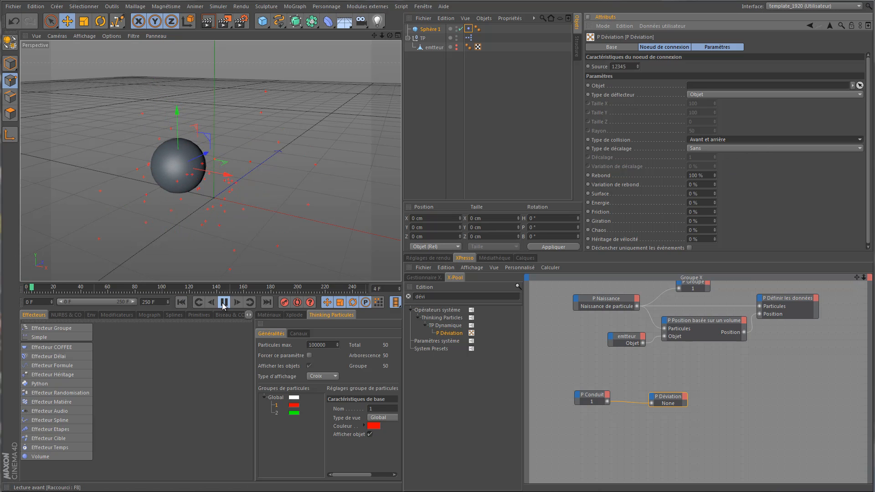
pyautogui.moveTo(388, 36); pyautogui.dragTo(407, 178)
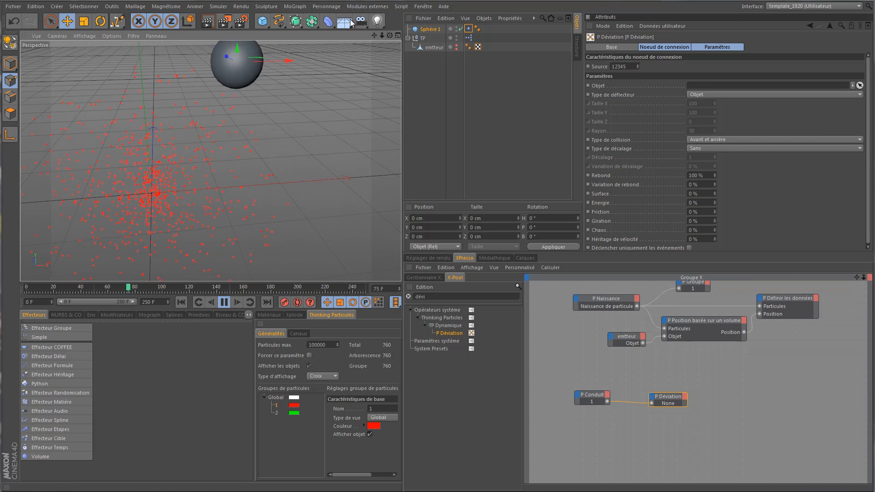
# Convert Sphère 1 to an editable polygon object and assign it to the P Déviation node
pyautogui.click(430, 31)
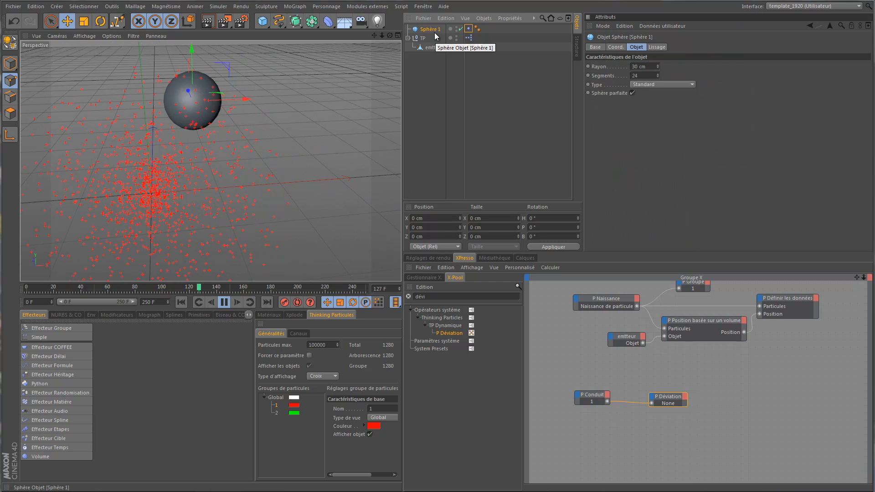
pyautogui.press('c')
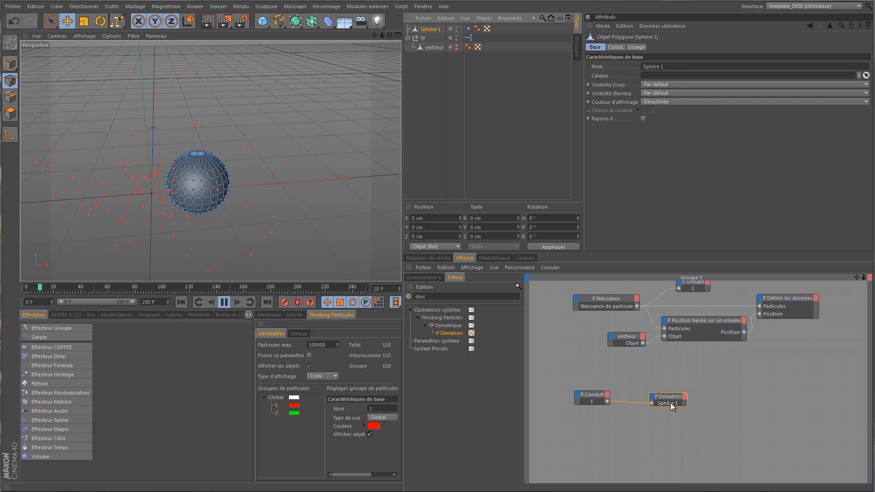
# Replay the animation from the start and examine from different angles how the particles react to Sphère 1
pyautogui.click(183, 304)
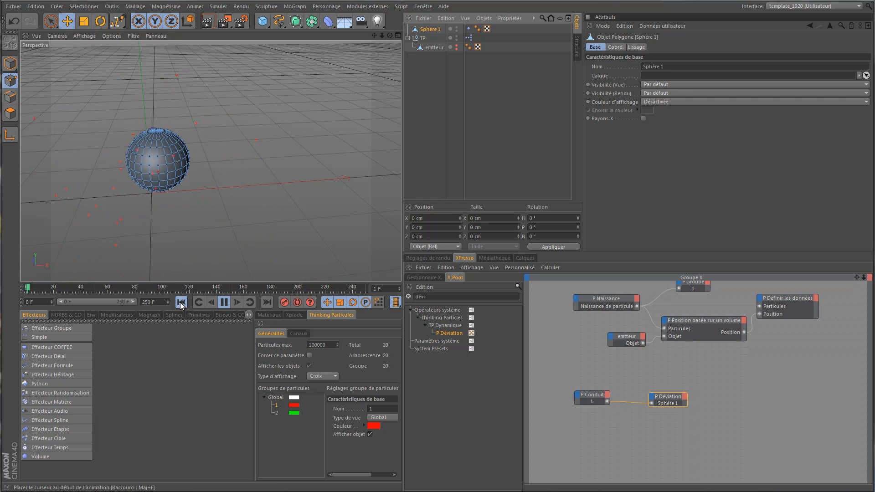
pyautogui.moveTo(390, 35); pyautogui.dragTo(402, 187)
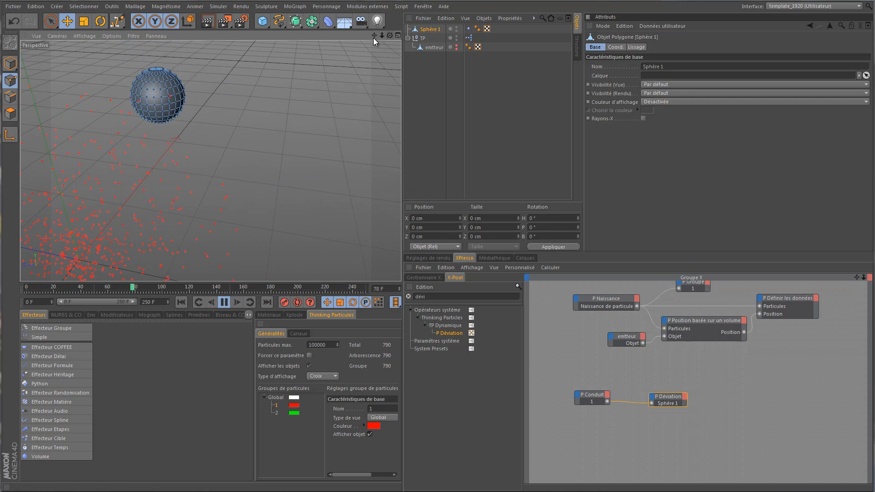
pyautogui.moveTo(387, 35); pyautogui.dragTo(400, 185)
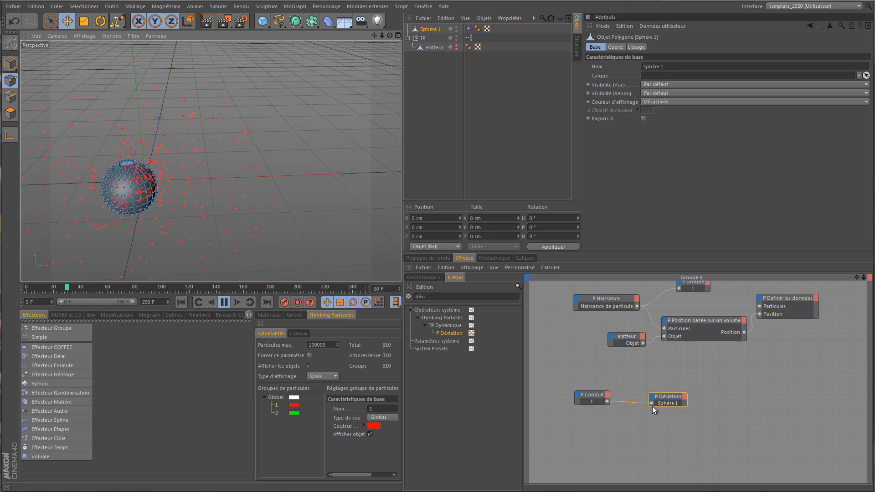
pyautogui.click(601, 400)
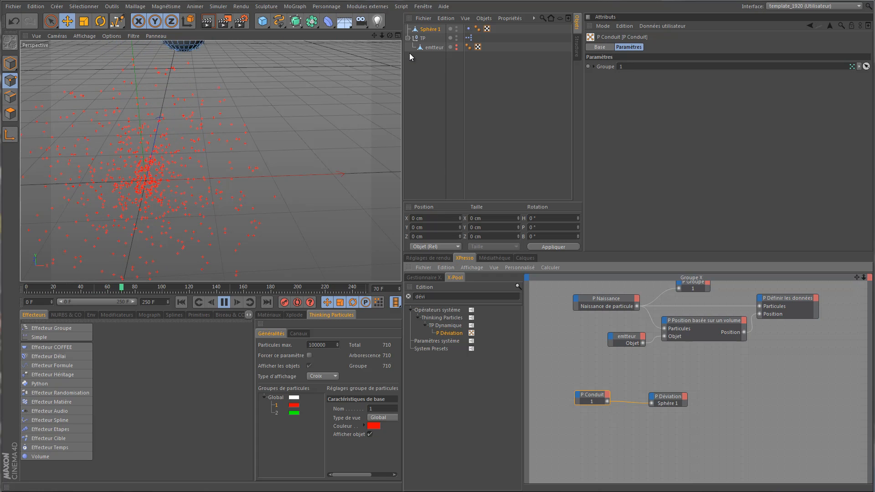
pyautogui.click(181, 302)
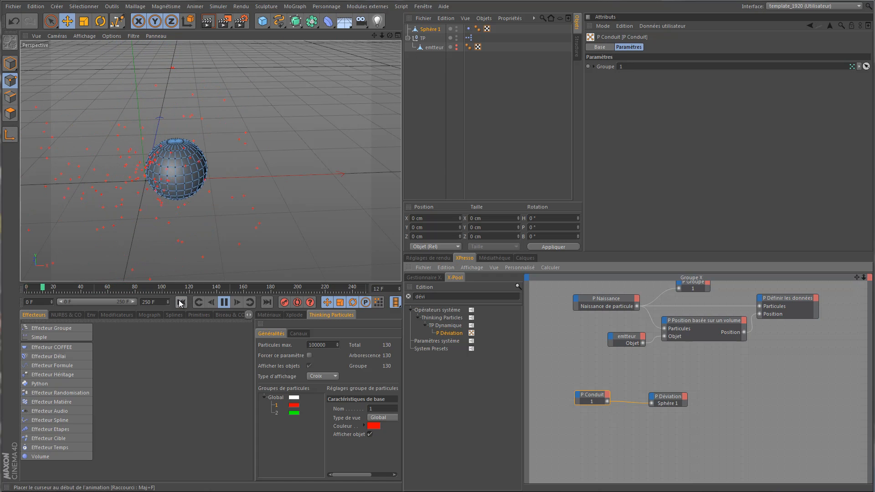
pyautogui.click(181, 302)
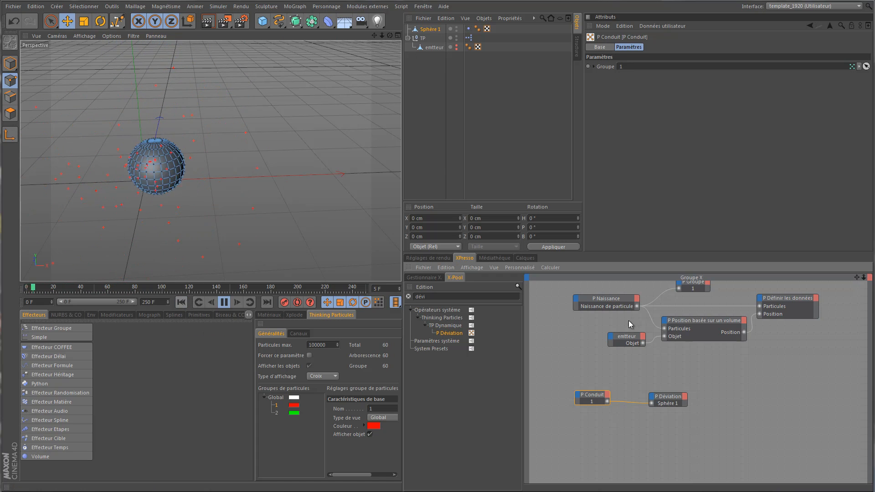
# Set the P Naissance node's birth rate per frame (Taux par image) to 100
pyautogui.click(613, 302)
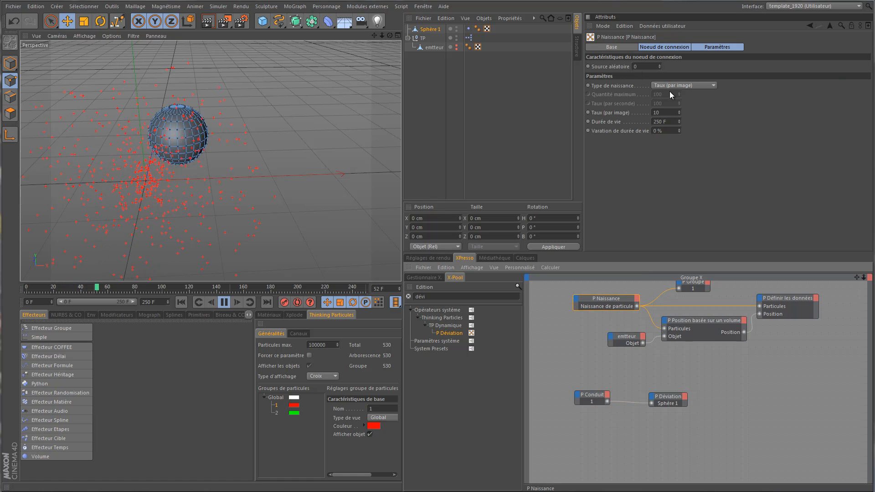
pyautogui.doubleClick(670, 111)
pyautogui.write('100')
pyautogui.press('Tab')
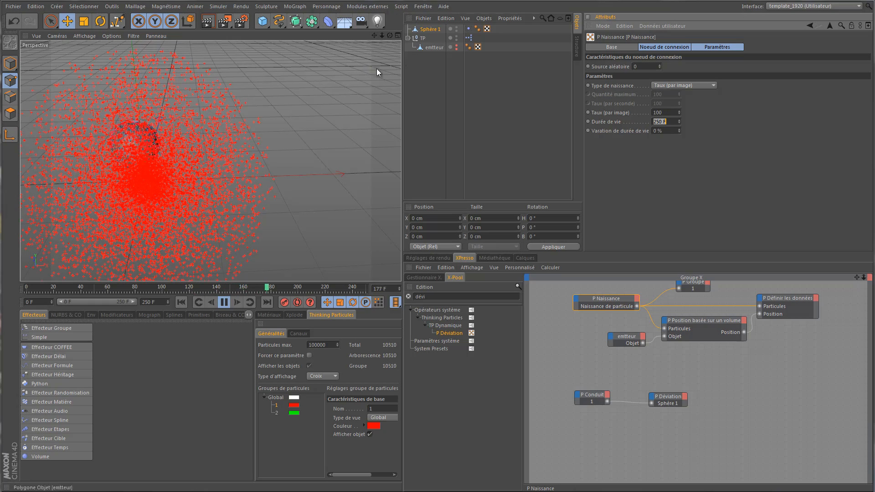
# Examine the denser particle emission around Sphère 1 from several angles, stop playback and return to the first frame
pyautogui.moveTo(390, 36); pyautogui.dragTo(398, 186)
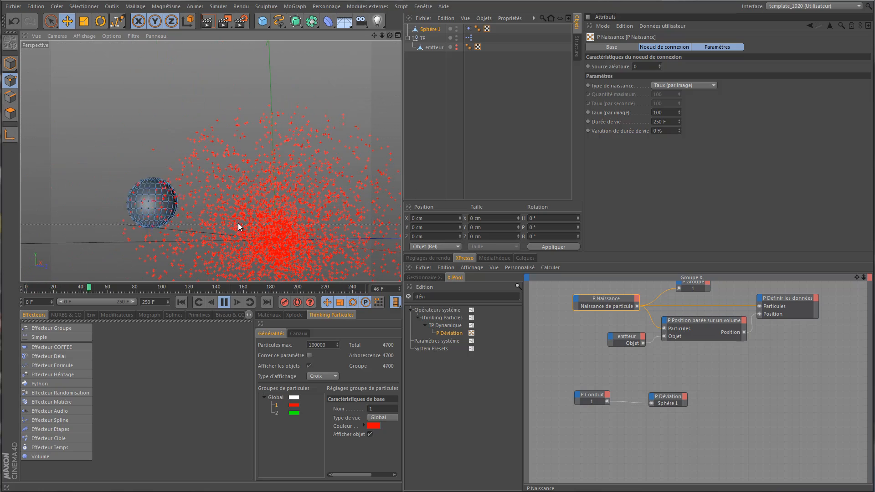
pyautogui.moveTo(242, 99); pyautogui.dragTo(157, 171)
pyautogui.moveTo(390, 35); pyautogui.dragTo(411, 192)
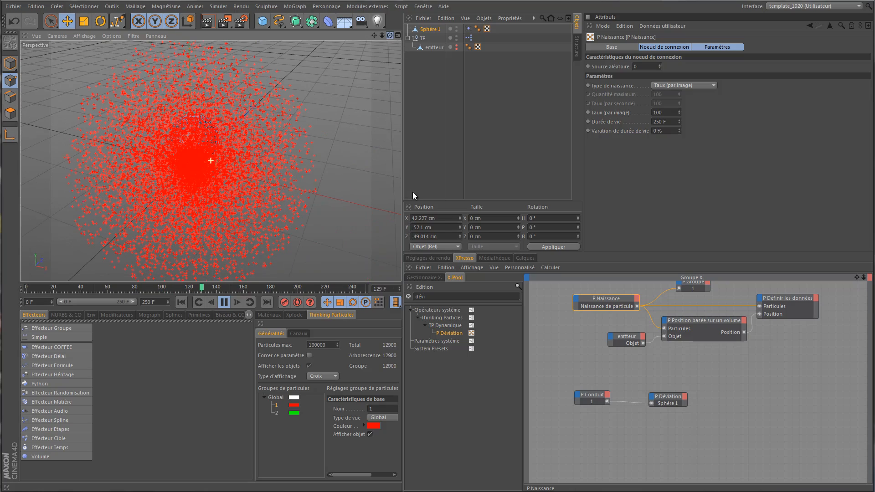
pyautogui.moveTo(373, 35); pyautogui.dragTo(401, 188)
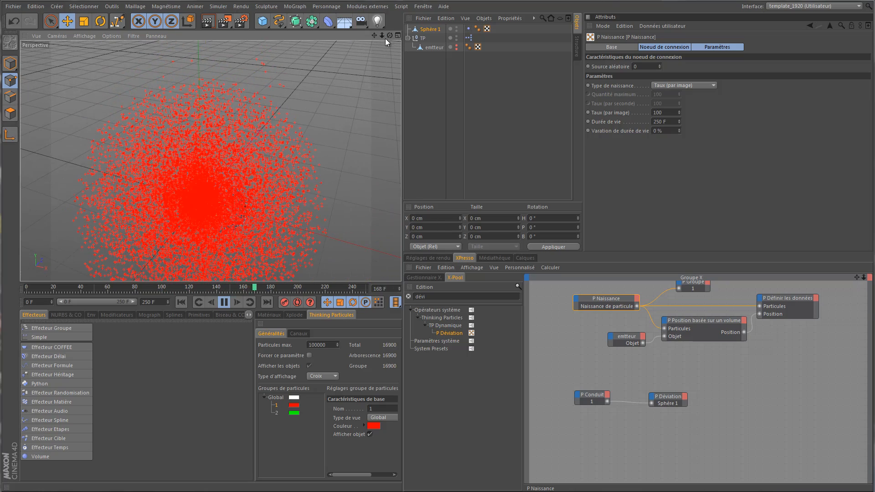
pyautogui.click(223, 302)
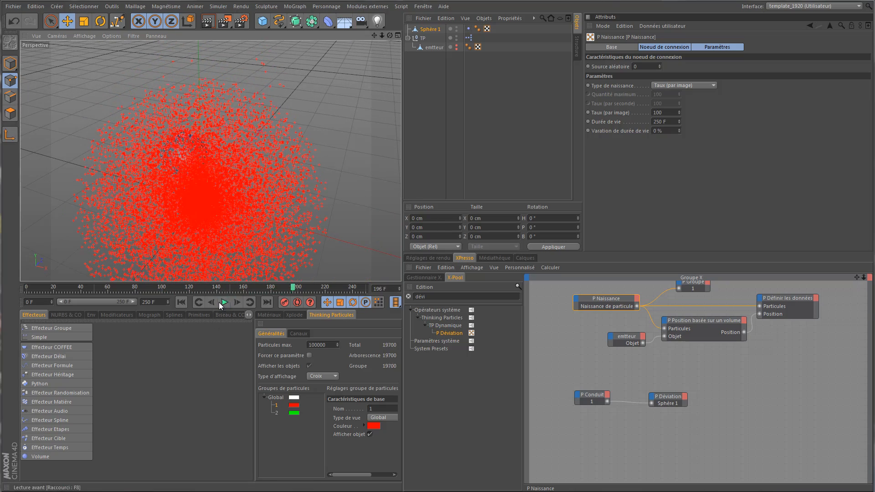
pyautogui.click(183, 302)
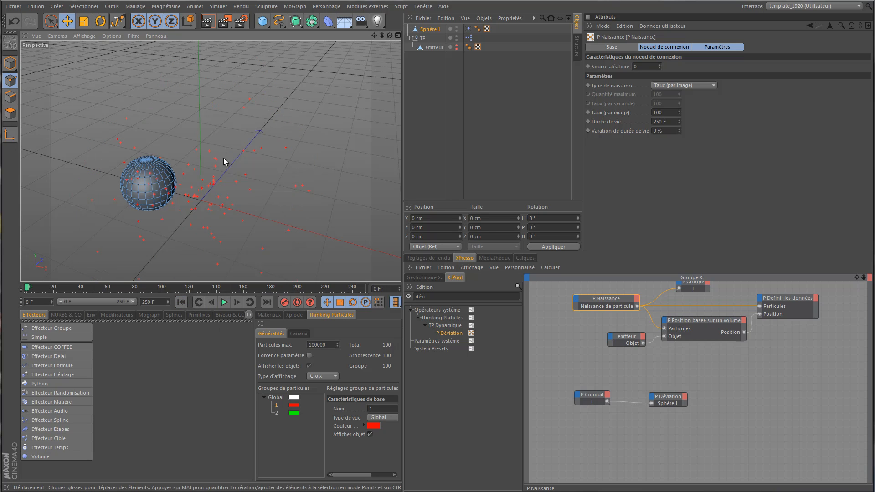
# Add a MoGraph Traceur object and remove Sphère 1 from its reference list
pyautogui.click(295, 6)
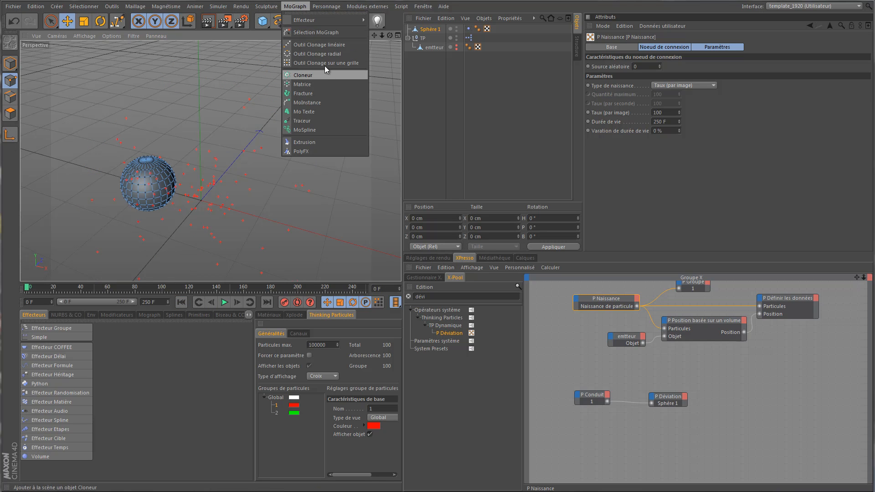
pyautogui.click(320, 121)
pyautogui.moveTo(429, 39); pyautogui.dragTo(678, 70)
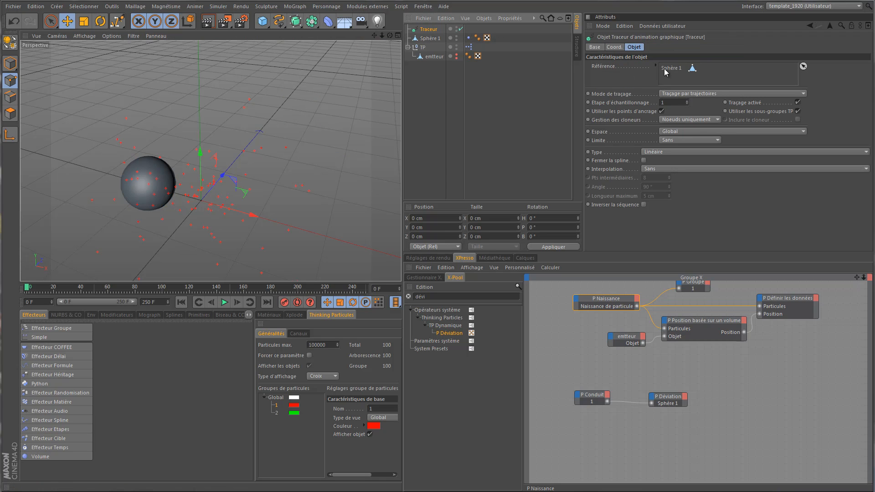
pyautogui.rightClick(675, 68)
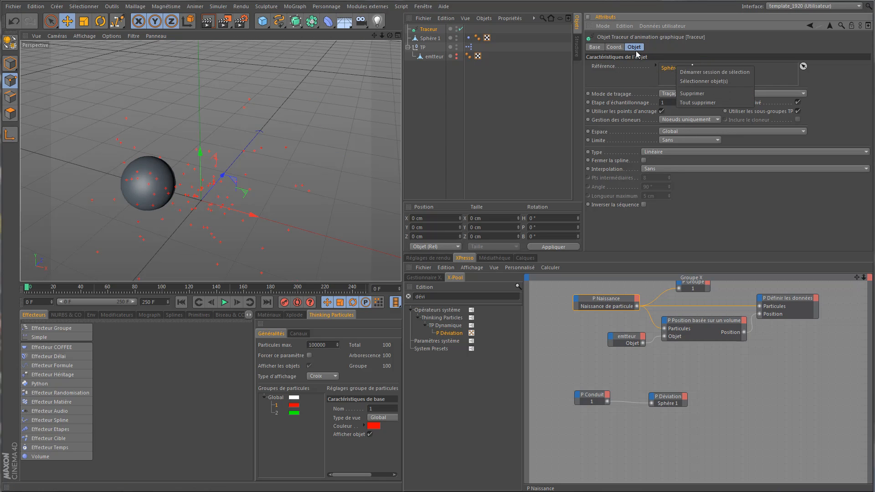
pyautogui.click(704, 94)
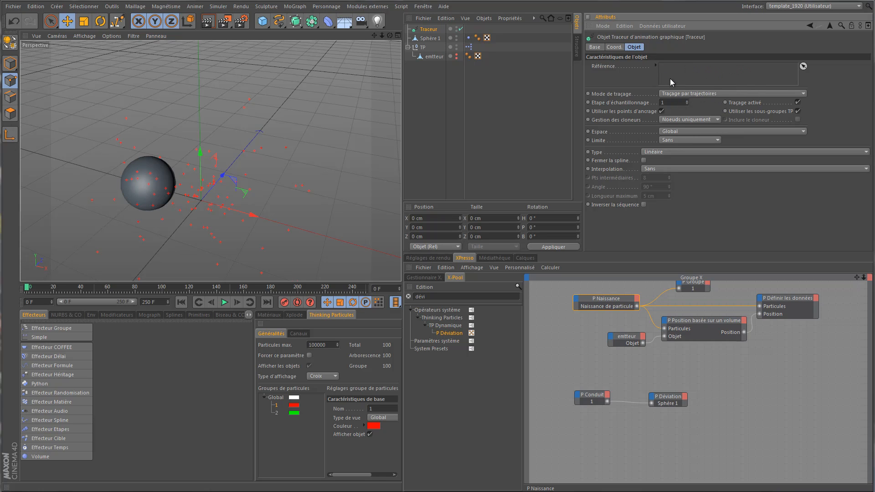
# Assign Thinking Particles group 1 as the Traceur's reference
pyautogui.click(430, 38)
pyautogui.click(428, 29)
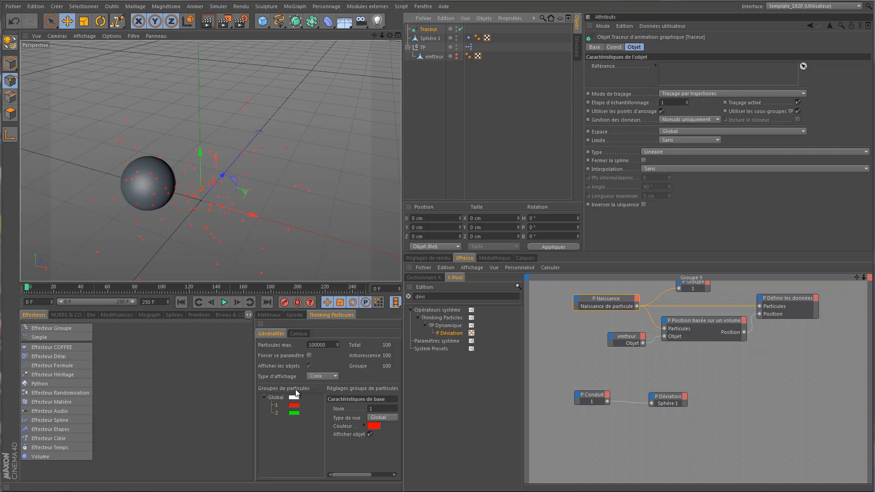
pyautogui.moveTo(277, 410); pyautogui.dragTo(701, 76)
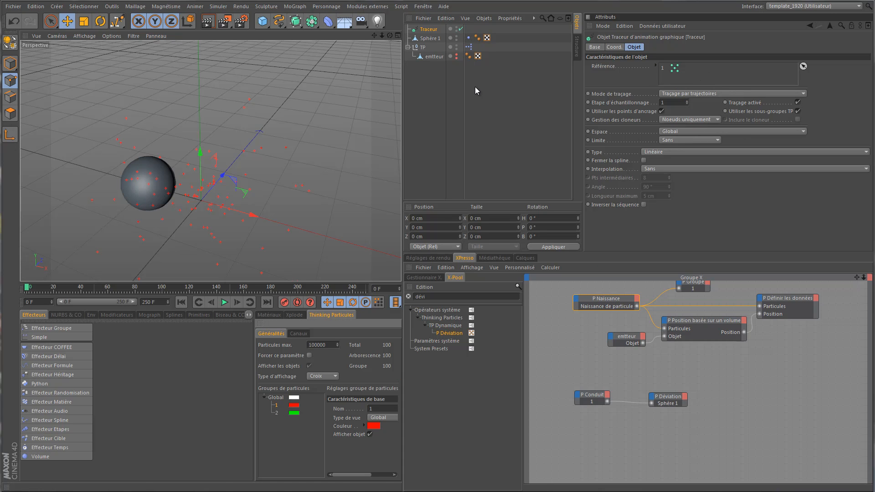
# Play the animation to examine the traced particle trajectories, stop it and return to the first frame
pyautogui.click(224, 302)
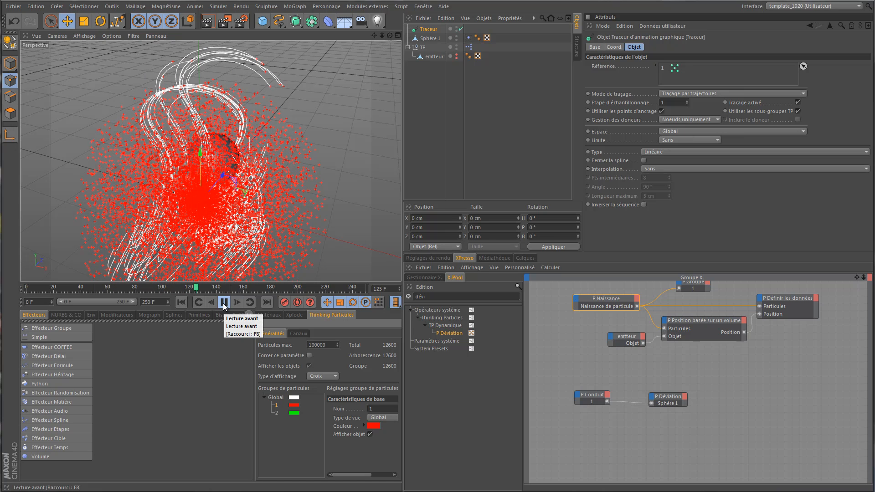
pyautogui.click(223, 304)
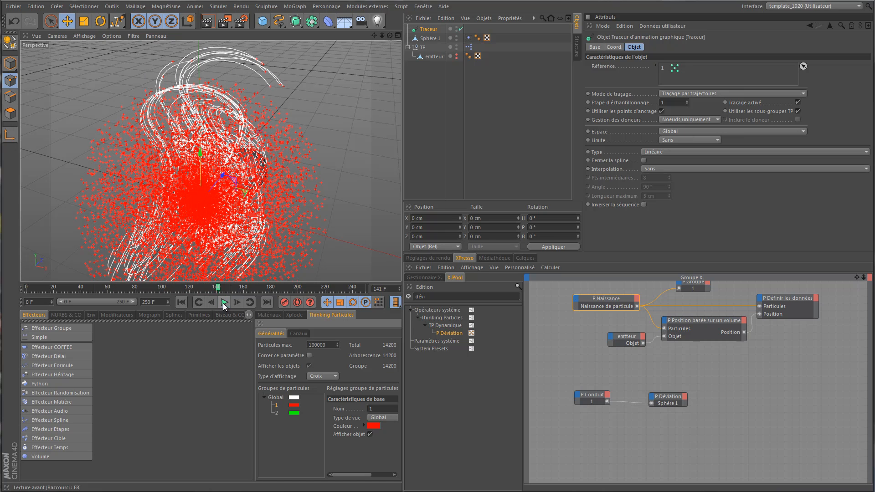
pyautogui.moveTo(389, 36)
pyautogui.mouseDown()
pyautogui.moveTo(394, 183)
pyautogui.moveTo(409, 184)
pyautogui.moveTo(401, 187)
pyautogui.moveTo(390, 29)
pyautogui.mouseUp()
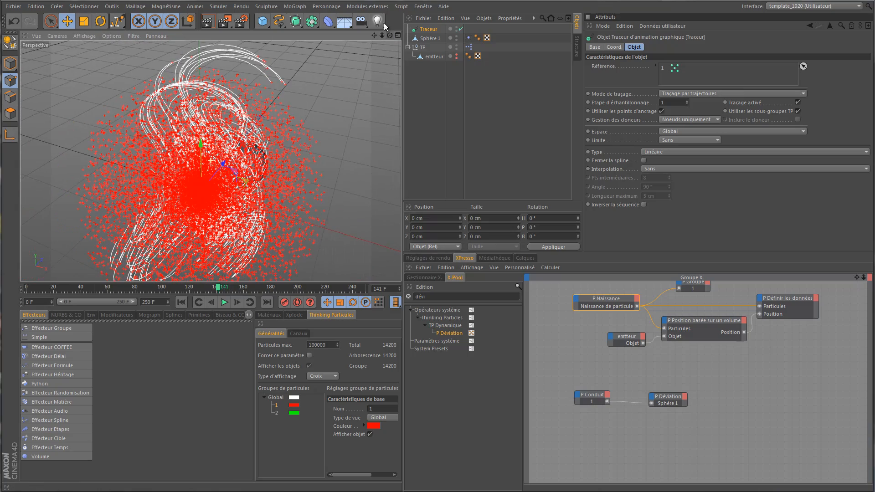
pyautogui.moveTo(401, 184); pyautogui.dragTo(400, 187)
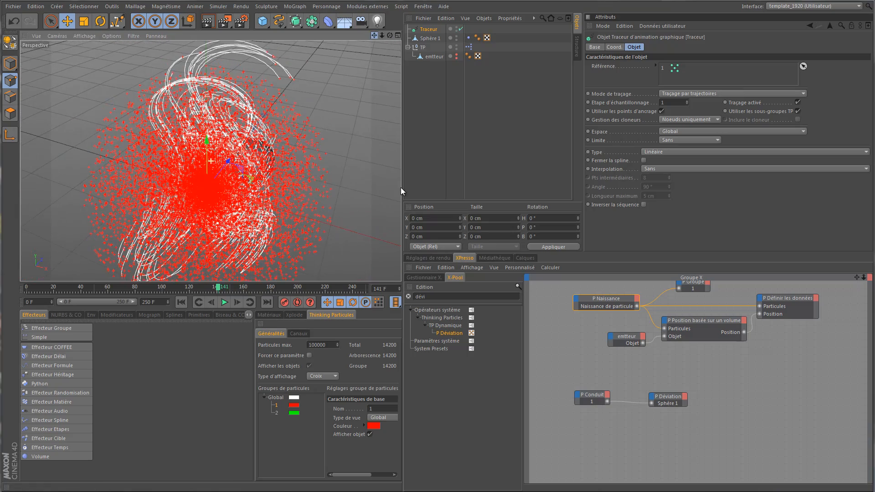
pyautogui.click(179, 305)
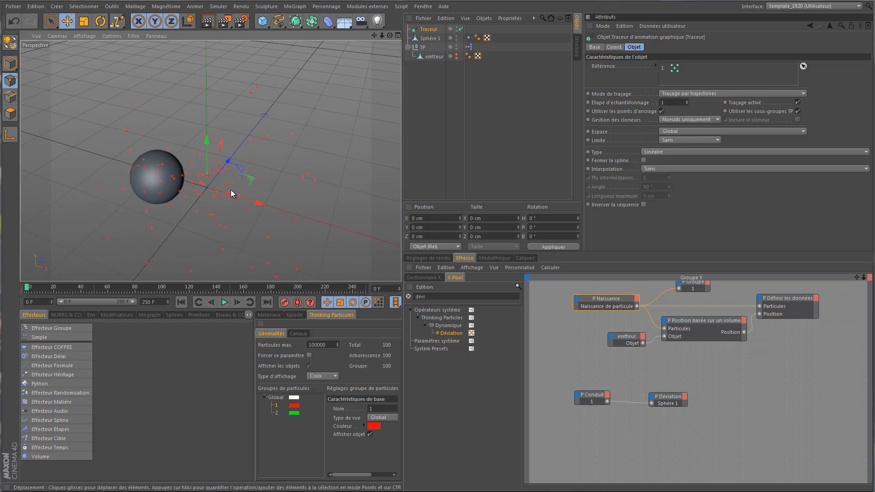
# Add an Evénement output port to the P Déviation node and move the node slightly lower in the graph
pyautogui.click(668, 396)
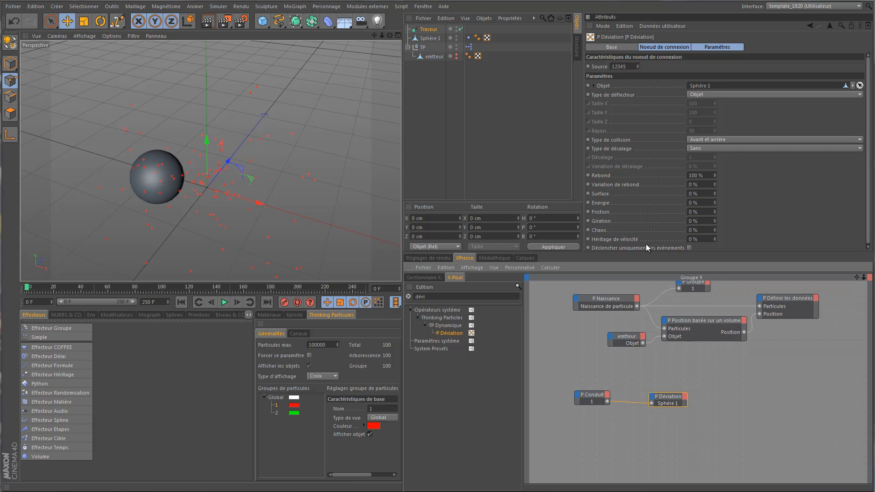
pyautogui.click(686, 397)
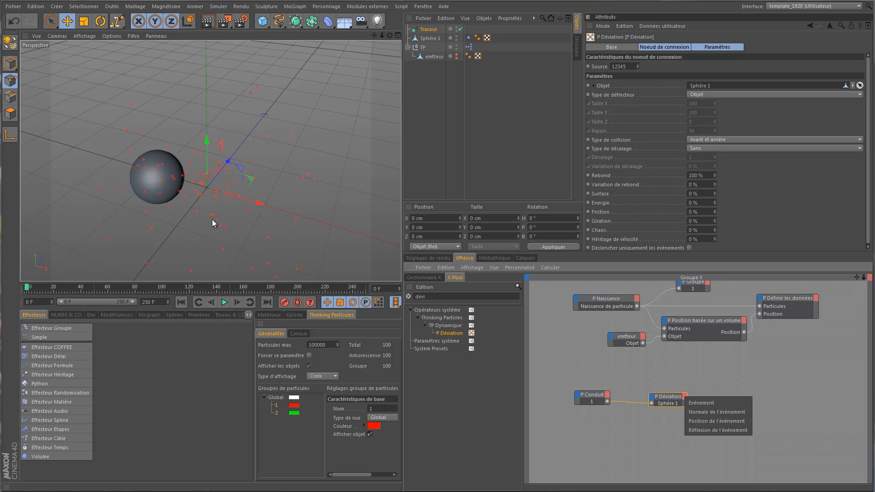
pyautogui.click(712, 403)
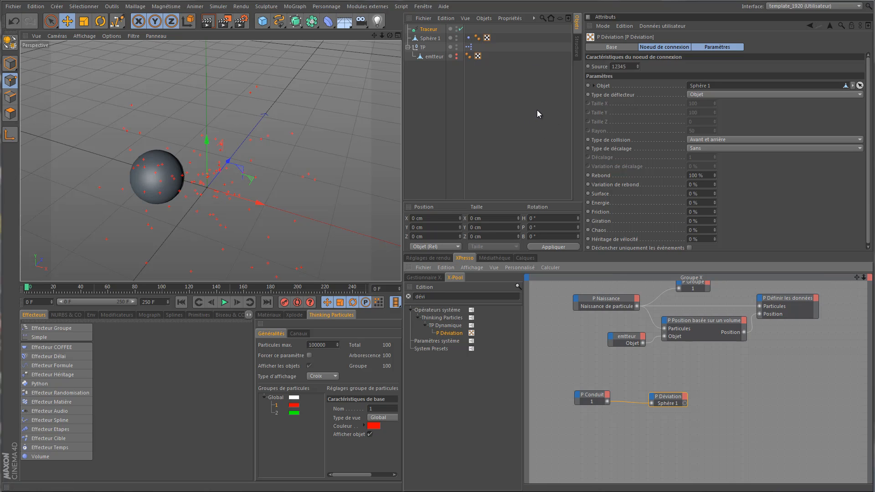
pyautogui.moveTo(680, 400); pyautogui.dragTo(692, 428)
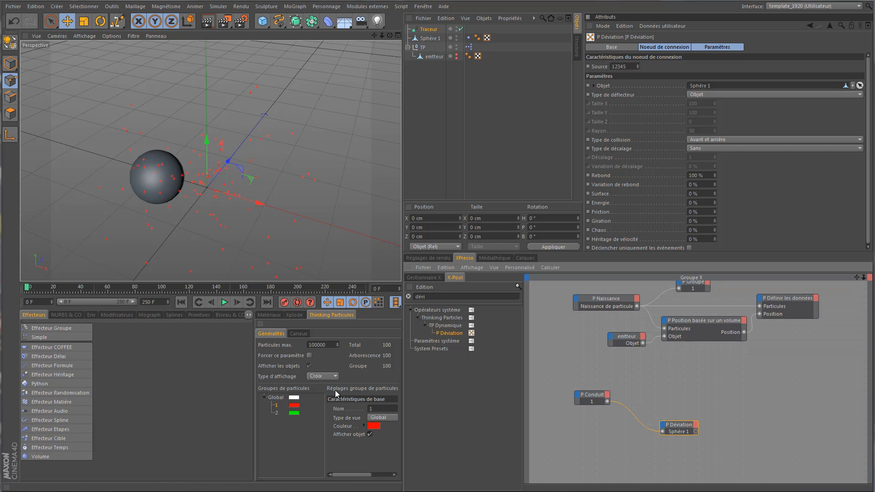
pyautogui.moveTo(681, 425); pyautogui.dragTo(675, 425)
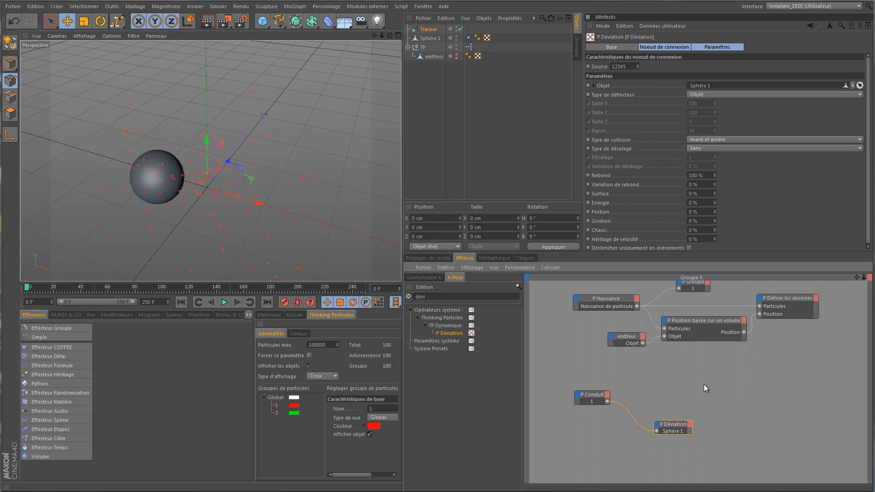
# Duplicate the P Définir les données node beside P Conduit and connect P Conduit's output to the copy's Particules input
pyautogui.click(791, 298)
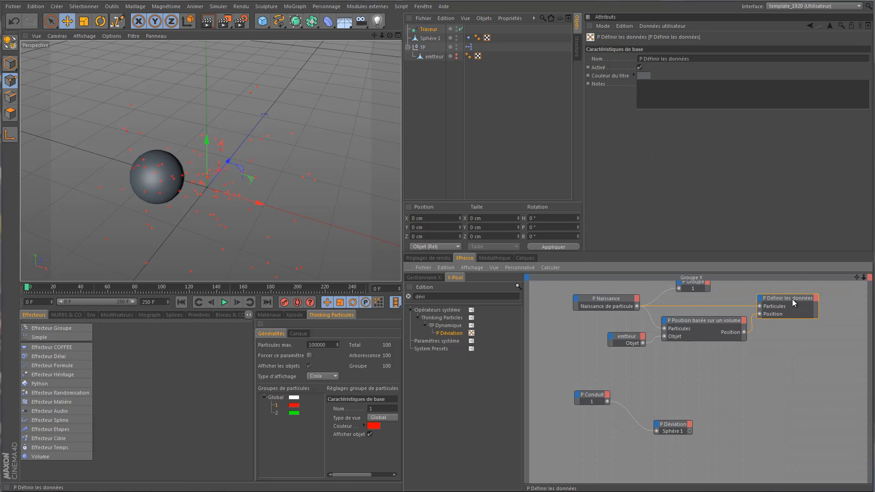
pyautogui.keyDown('ctrl'); pyautogui.moveTo(791, 297); pyautogui.dragTo(777, 387); pyautogui.keyUp('ctrl')
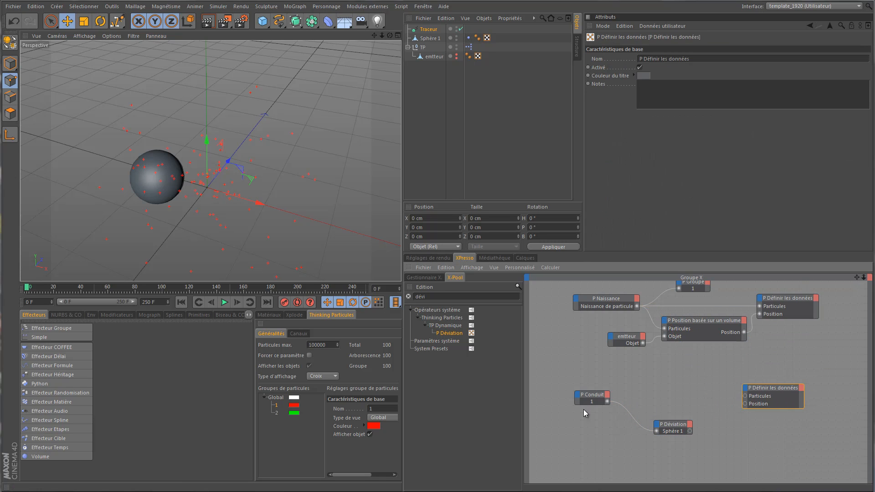
pyautogui.click(608, 403)
pyautogui.moveTo(607, 402); pyautogui.dragTo(744, 396)
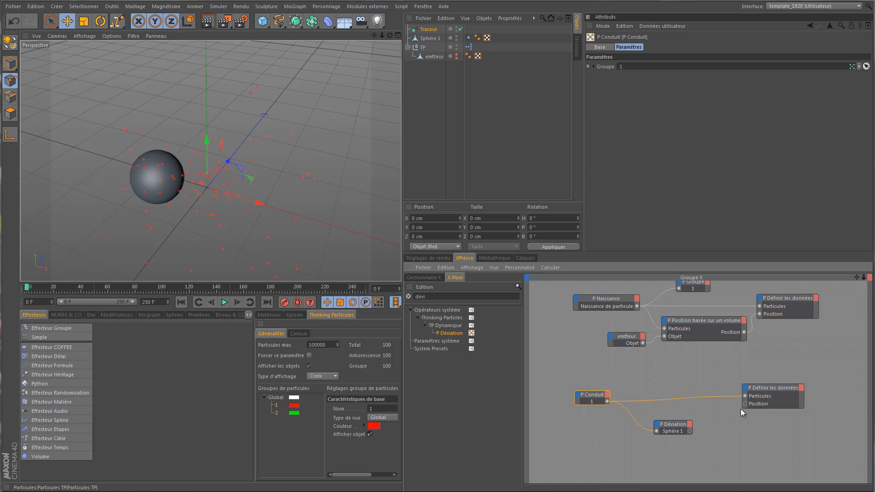
# Replace the lower P Définir les données node's Position input with Groupe, and connect P Déviation's Evénement output to a new Activer input
pyautogui.rightClick(759, 404)
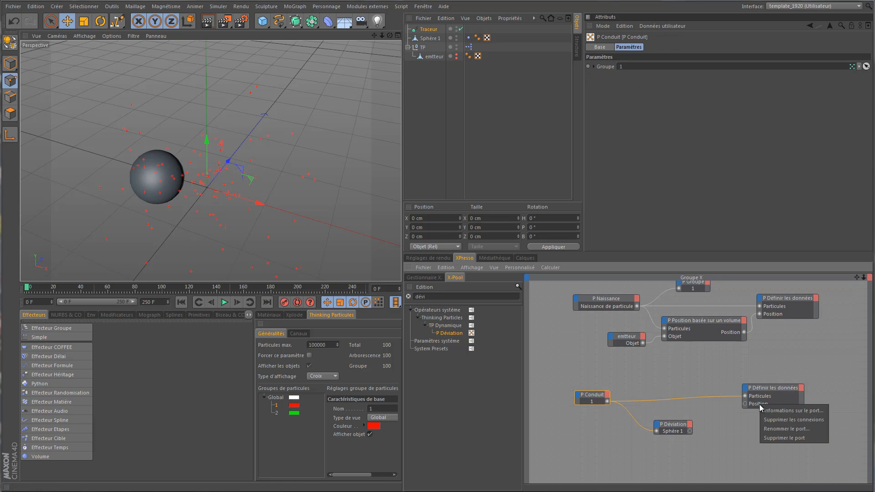
pyautogui.click(787, 438)
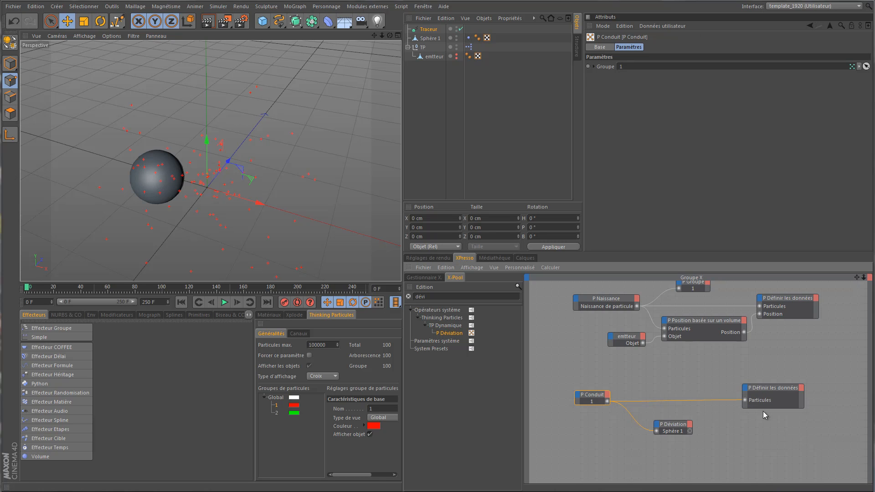
pyautogui.click(745, 387)
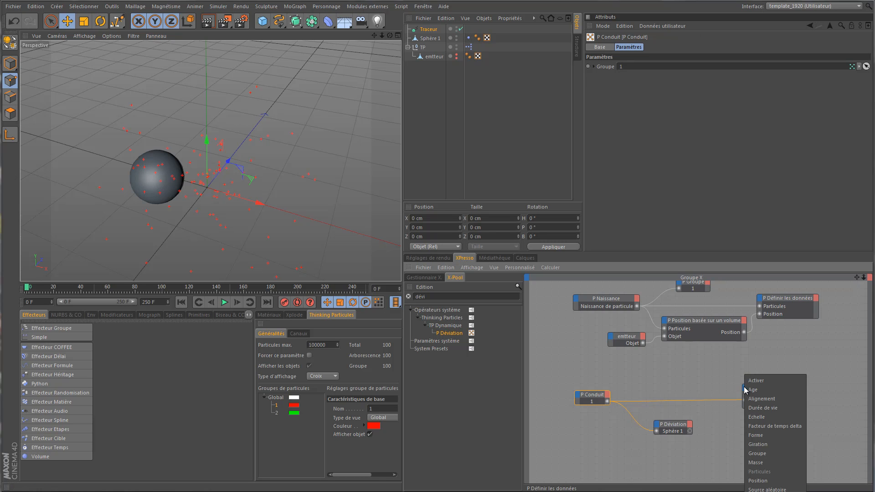
pyautogui.click(772, 453)
pyautogui.moveTo(773, 395); pyautogui.dragTo(770, 410)
pyautogui.moveTo(677, 430); pyautogui.dragTo(743, 404)
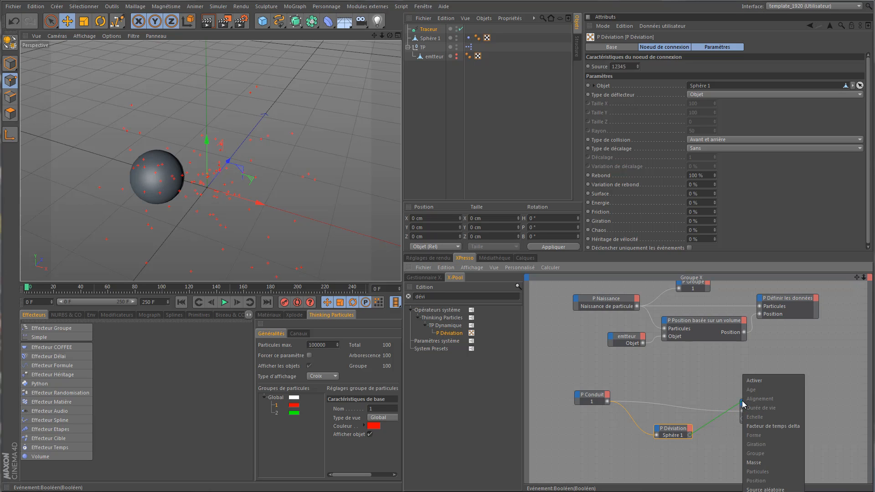
pyautogui.click(764, 381)
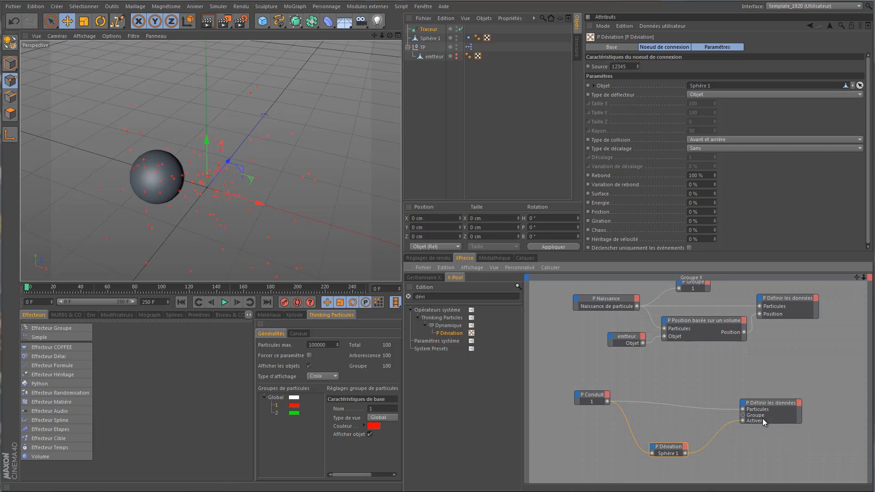
# Add a P Groupe node between P Conduit and P Déviation and assign Thinking Particles group 2 to it
pyautogui.click(277, 415)
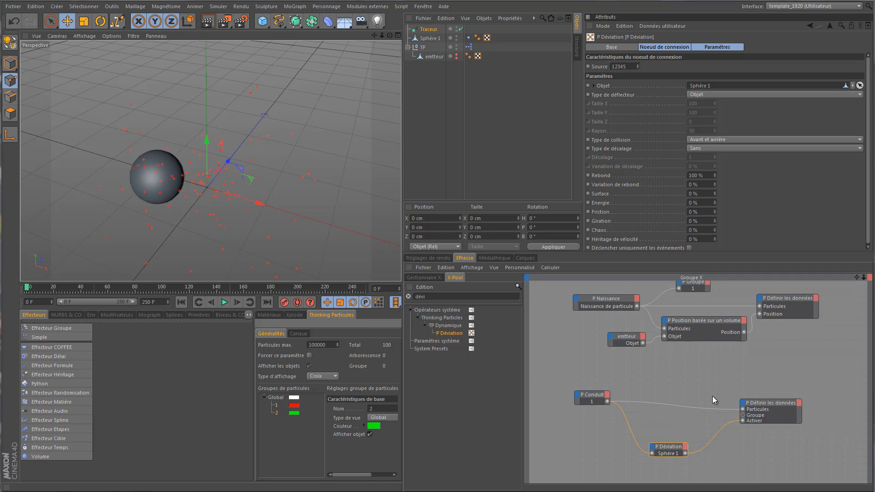
pyautogui.doubleClick(438, 294)
pyautogui.write('groupe')
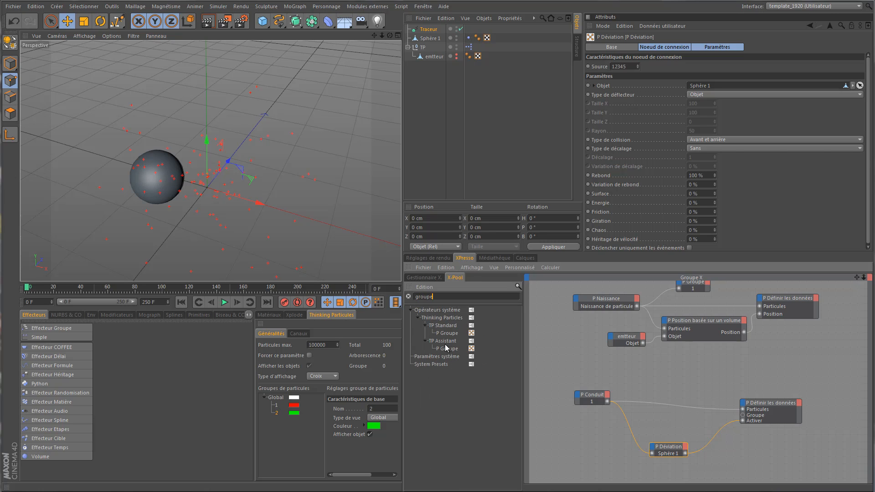
pyautogui.moveTo(585, 393); pyautogui.dragTo(665, 424)
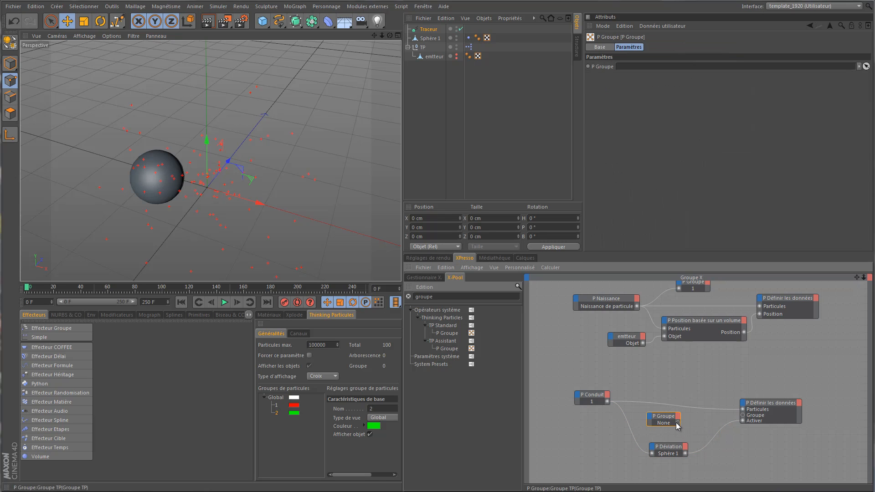
pyautogui.moveTo(278, 413); pyautogui.dragTo(662, 421)
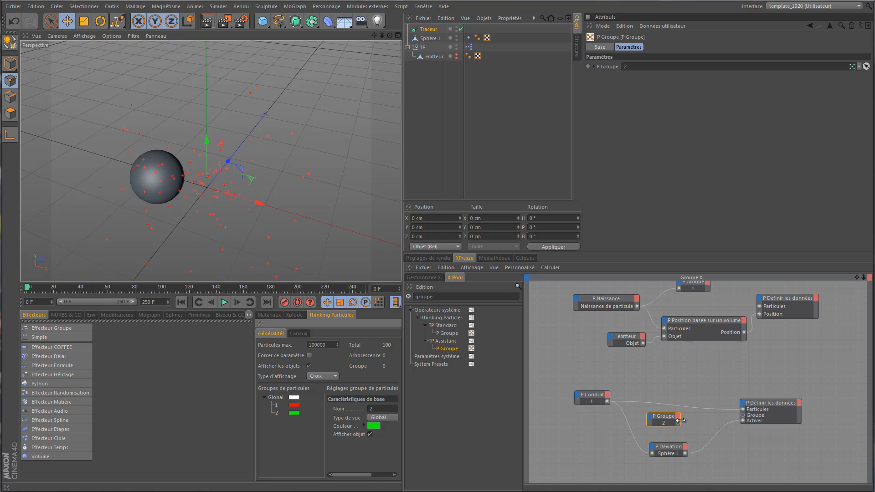
# Connect the P Groupe node's output to the Groupe input of the lower P Définir les données node and tidy both nodes' positions
pyautogui.moveTo(678, 423); pyautogui.dragTo(743, 416)
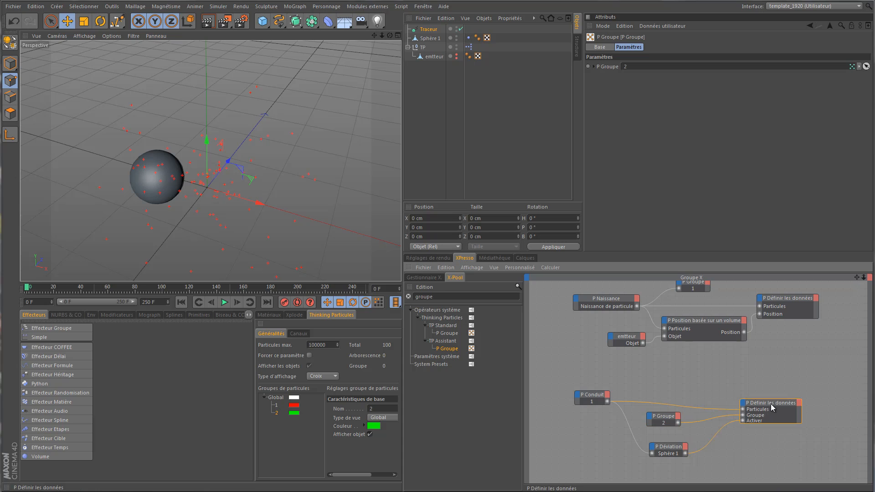
pyautogui.moveTo(776, 405); pyautogui.dragTo(775, 400)
pyautogui.moveTo(675, 422); pyautogui.dragTo(679, 425)
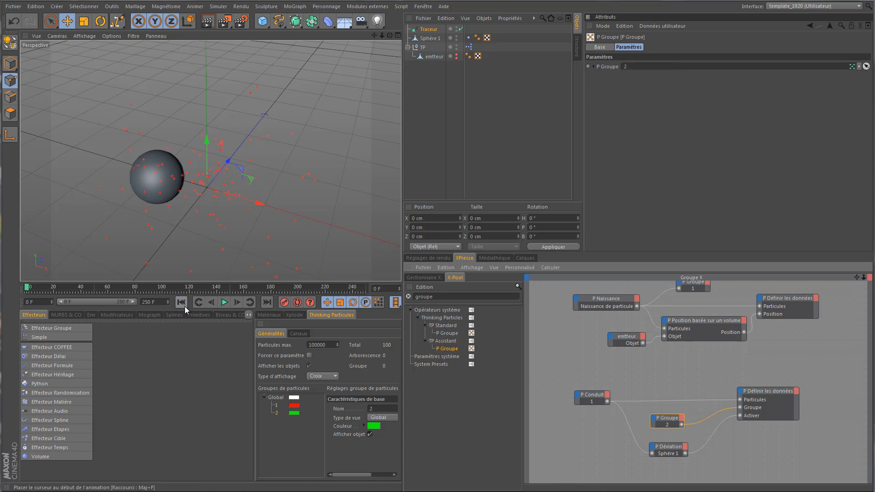
# Play the animation and examine the colliding particles from several angles along with Sphère 1's Vibration settings, then return to the first frame
pyautogui.click(224, 302)
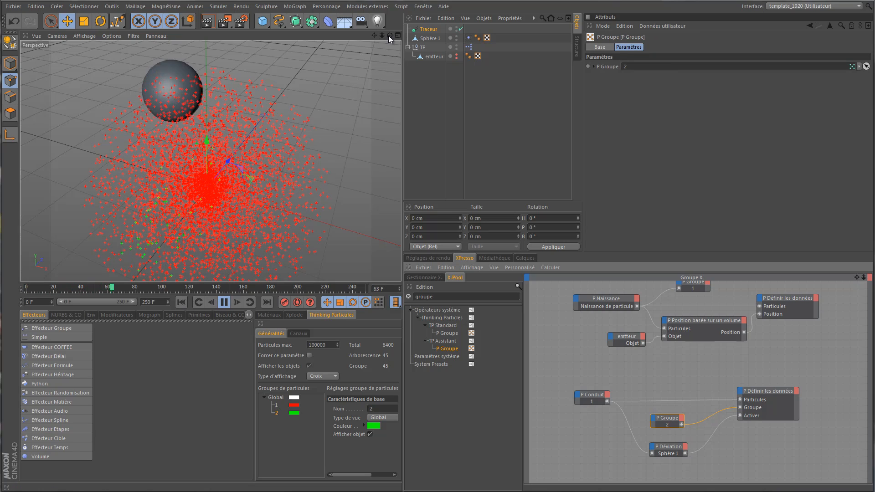
pyautogui.moveTo(390, 36); pyautogui.dragTo(399, 182)
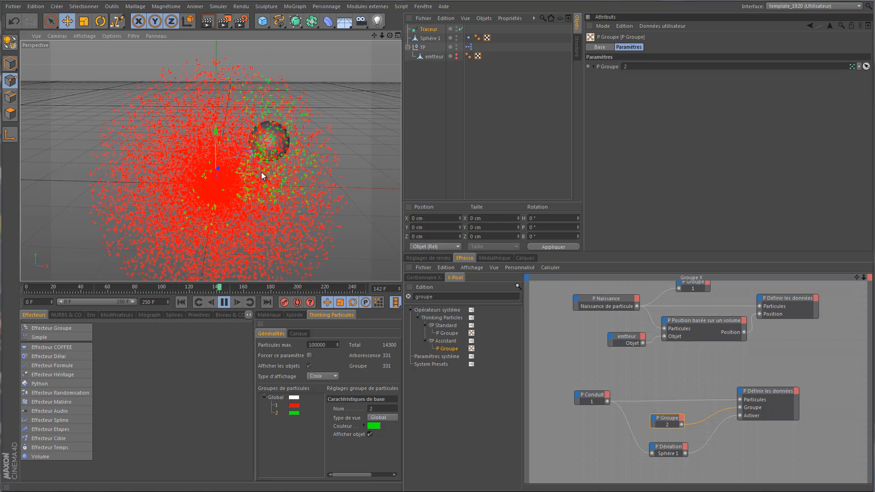
pyautogui.click(468, 38)
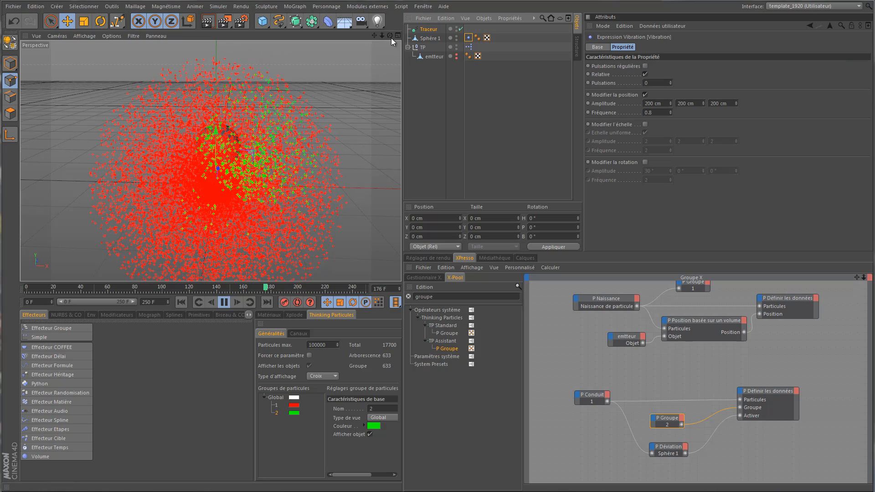
pyautogui.moveTo(391, 35); pyautogui.dragTo(400, 186)
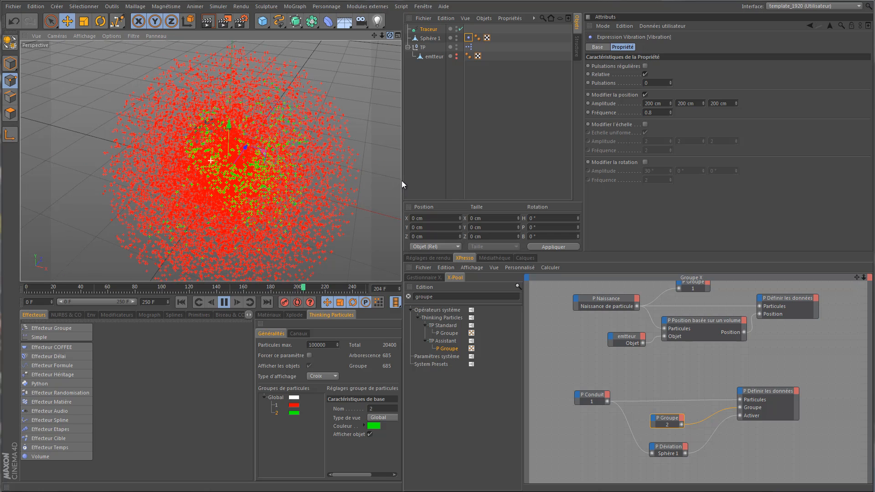
pyautogui.click(224, 302)
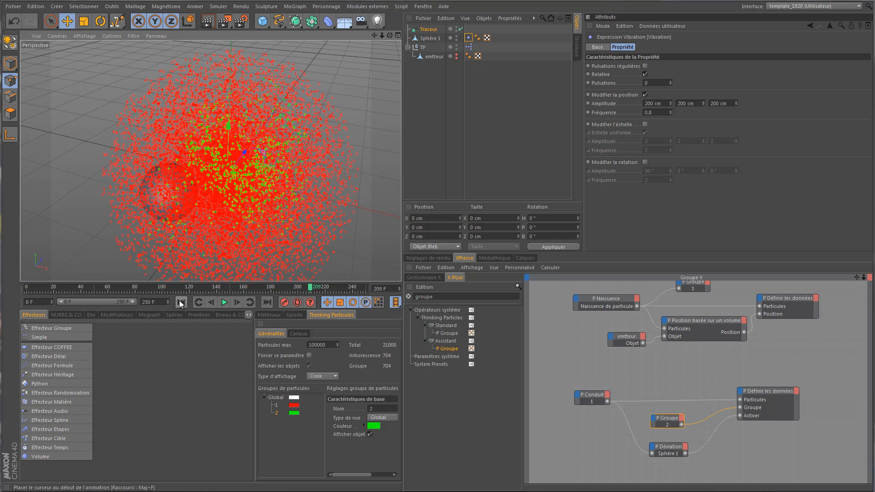
pyautogui.click(181, 302)
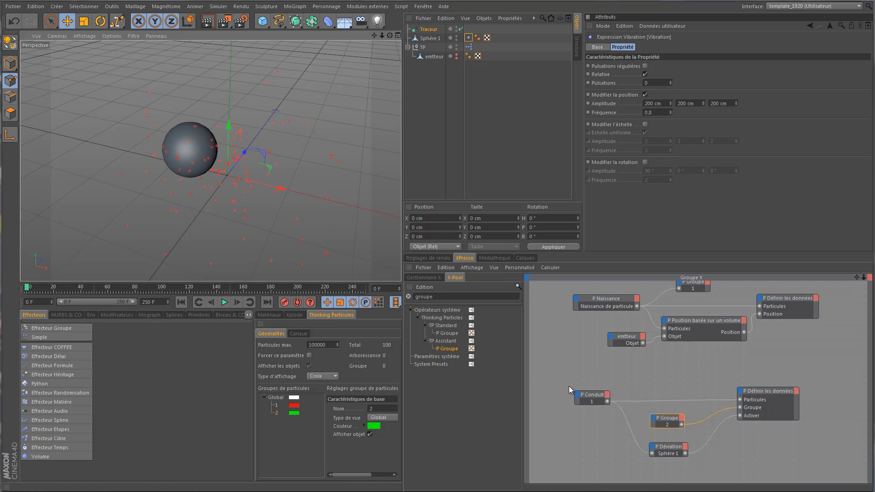
# Move the lower P Conduit, P Groupe, P Déviation and P Définir les données nodes together slightly higher in the graph
pyautogui.moveTo(576, 368); pyautogui.dragTo(807, 473)
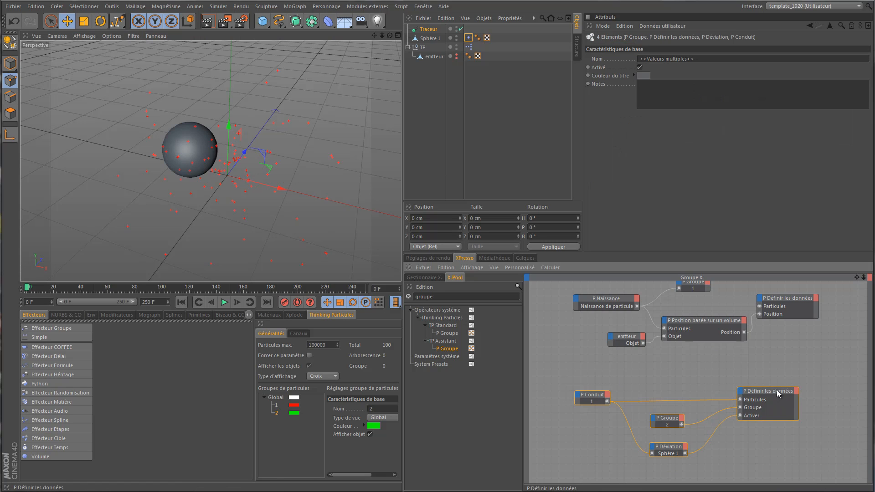
pyautogui.moveTo(774, 391); pyautogui.dragTo(783, 378)
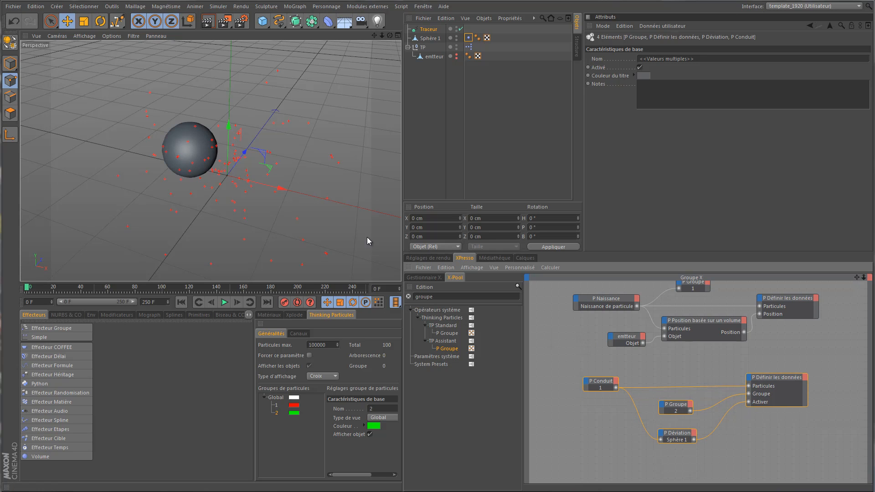
# Play the animation, stop it at frame 57 and examine the group 2 particles around the sphere from the side
pyautogui.click(224, 302)
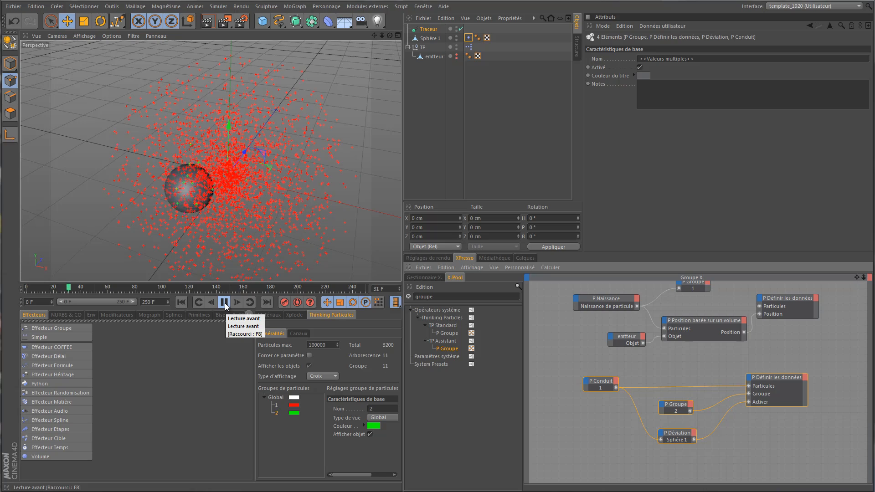
pyautogui.click(225, 303)
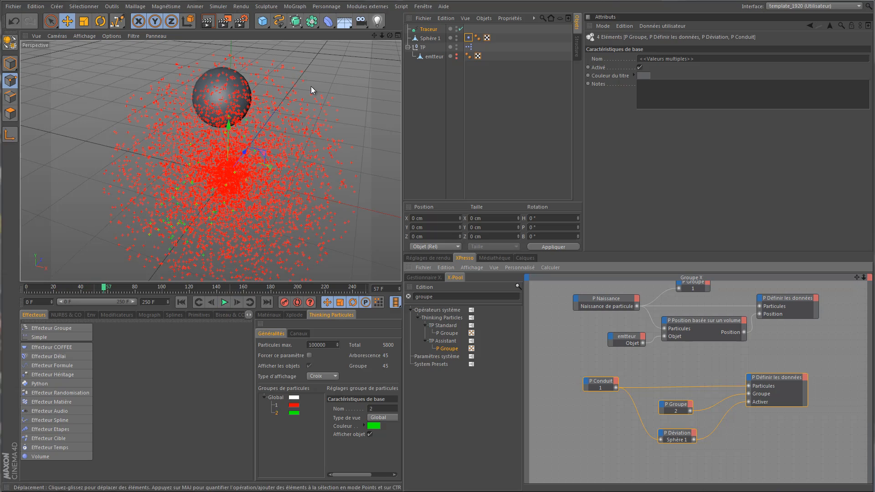
pyautogui.moveTo(390, 35); pyautogui.dragTo(401, 186)
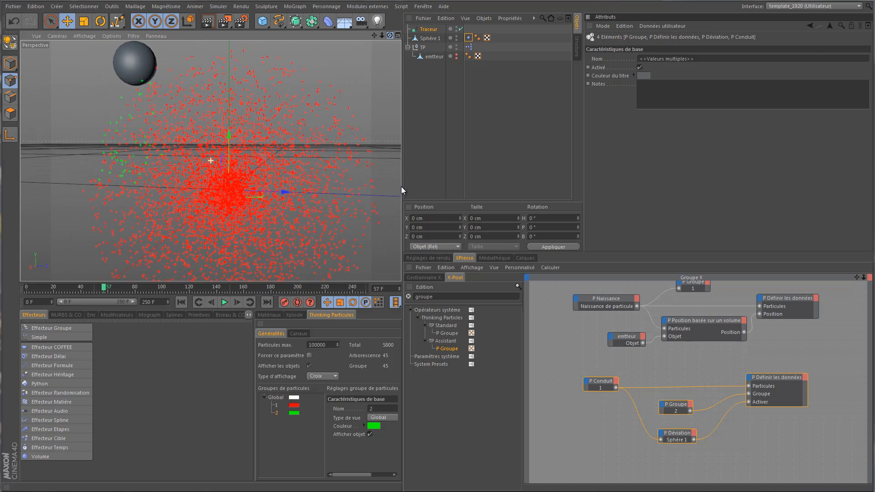
pyautogui.moveTo(373, 37); pyautogui.dragTo(400, 187)
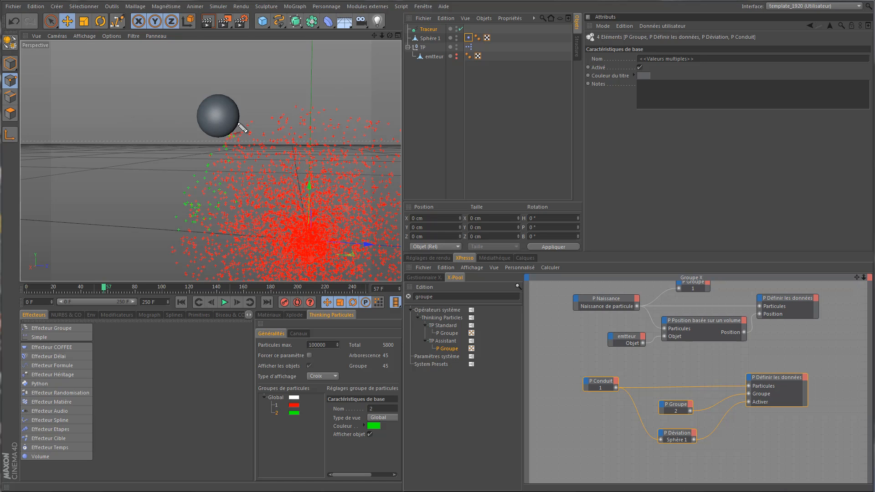
pyautogui.moveTo(219, 115); pyautogui.dragTo(212, 118)
pyautogui.moveTo(218, 126); pyautogui.dragTo(204, 178)
pyautogui.moveTo(217, 117)
pyautogui.mouseDown()
pyautogui.moveTo(187, 188)
pyautogui.moveTo(208, 116)
pyautogui.mouseUp()
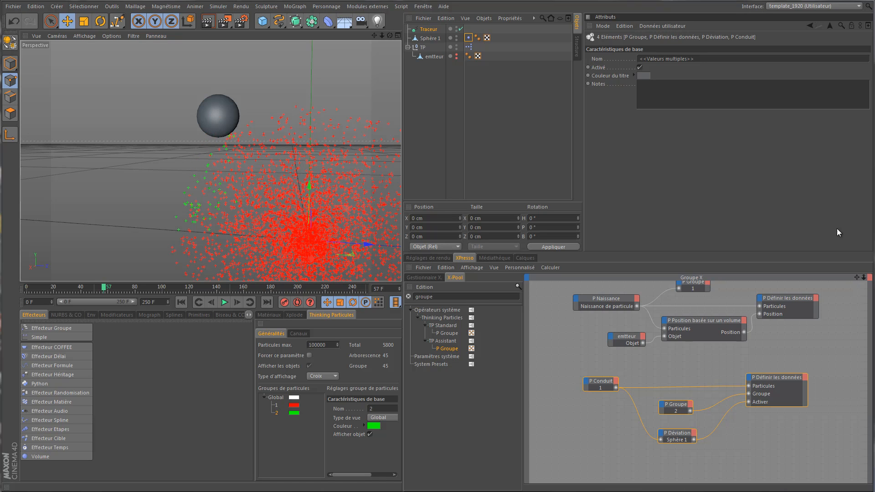
# Add a second P Conduit node below the existing setup and assign Thinking Particles group 2 to it
pyautogui.moveTo(856, 277); pyautogui.dragTo(853, 173)
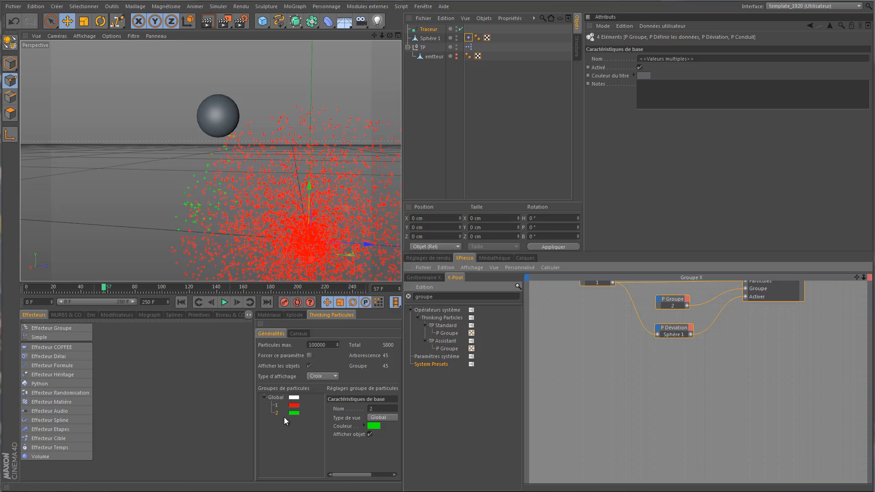
pyautogui.doubleClick(440, 296)
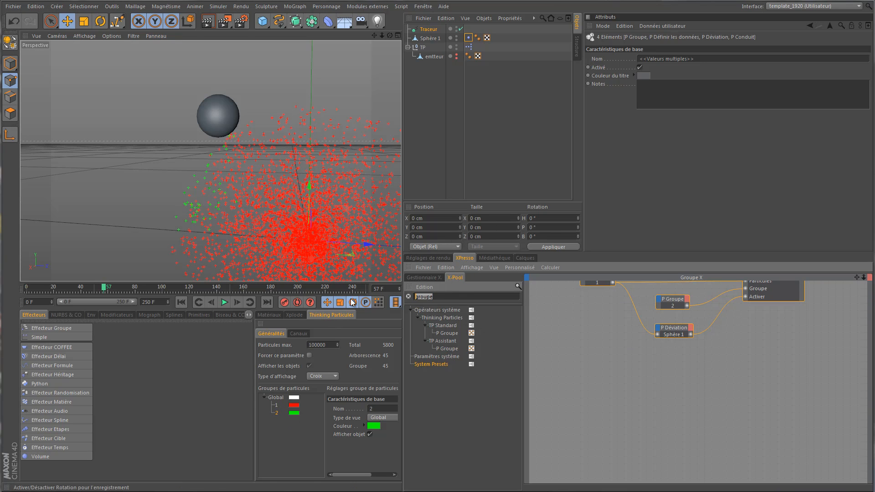
pyautogui.write('condu')
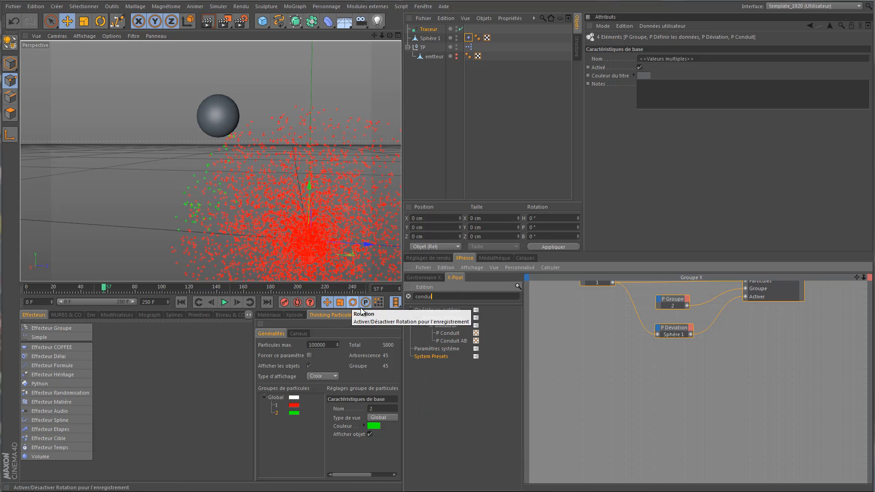
pyautogui.moveTo(450, 334); pyautogui.dragTo(619, 398)
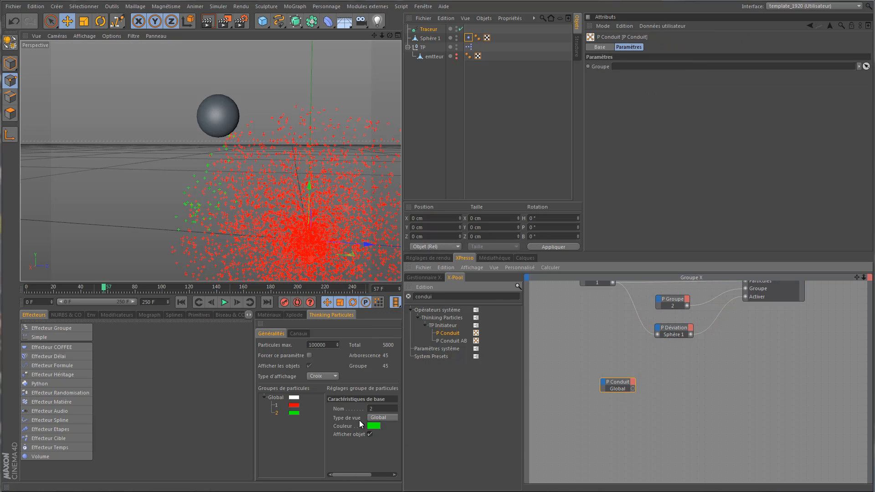
pyautogui.moveTo(279, 417); pyautogui.dragTo(594, 385)
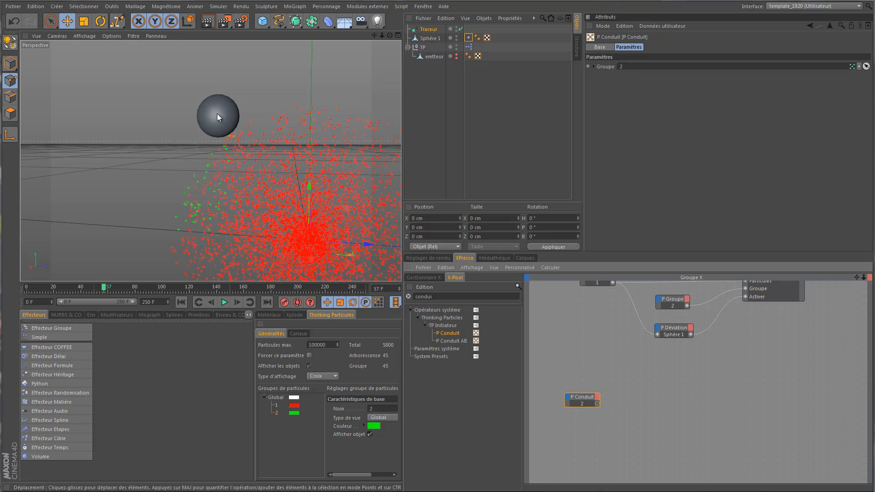
# Add a P Prélever les données node beside the group 2 P Conduit and connect the P Conduit's output to its Particule input
pyautogui.click(429, 39)
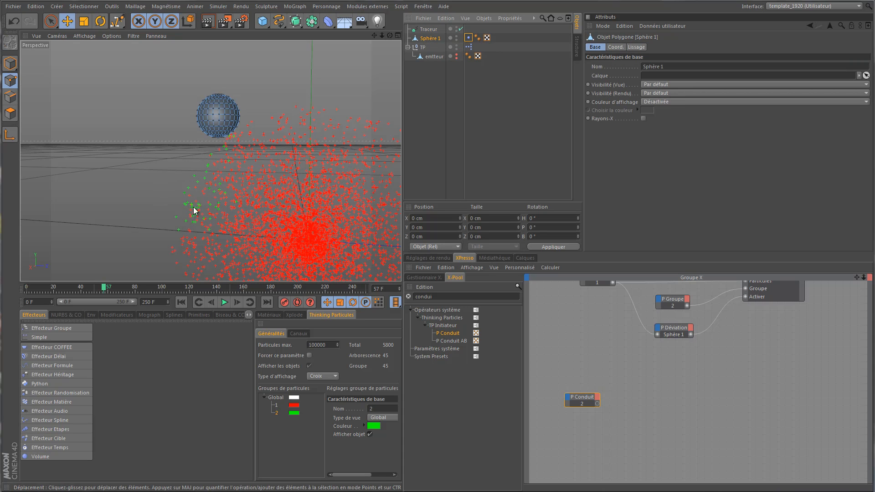
pyautogui.moveTo(446, 296); pyautogui.dragTo(395, 292)
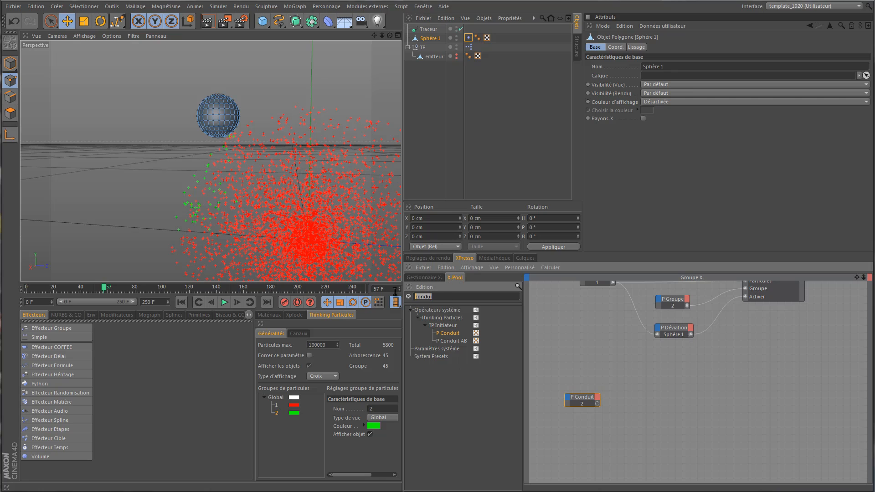
pyautogui.write('pre')
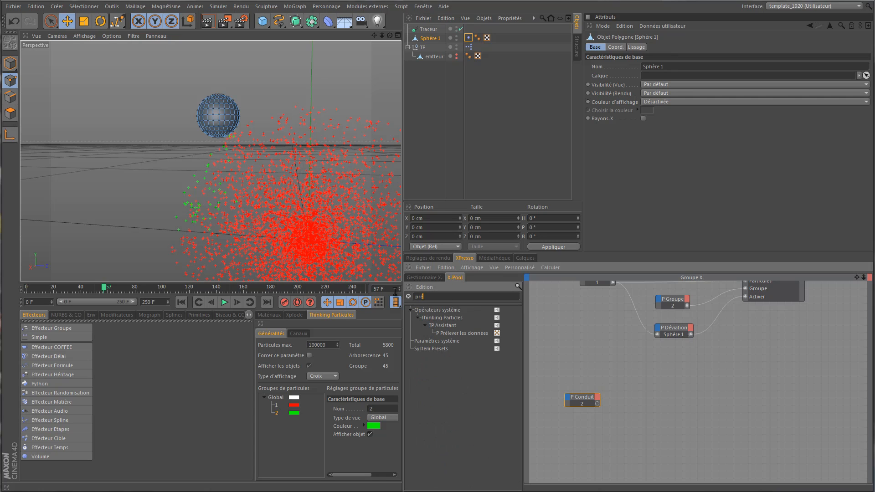
pyautogui.moveTo(470, 333); pyautogui.dragTo(656, 409)
pyautogui.moveTo(597, 404); pyautogui.dragTo(657, 423)
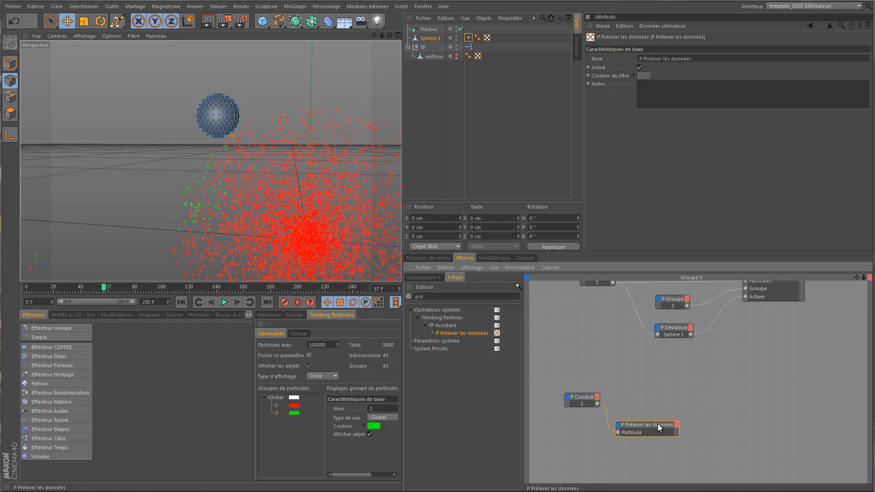
# Add a Position output port to the P Prélever les données node and move the node slightly lower in the graph
pyautogui.click(676, 424)
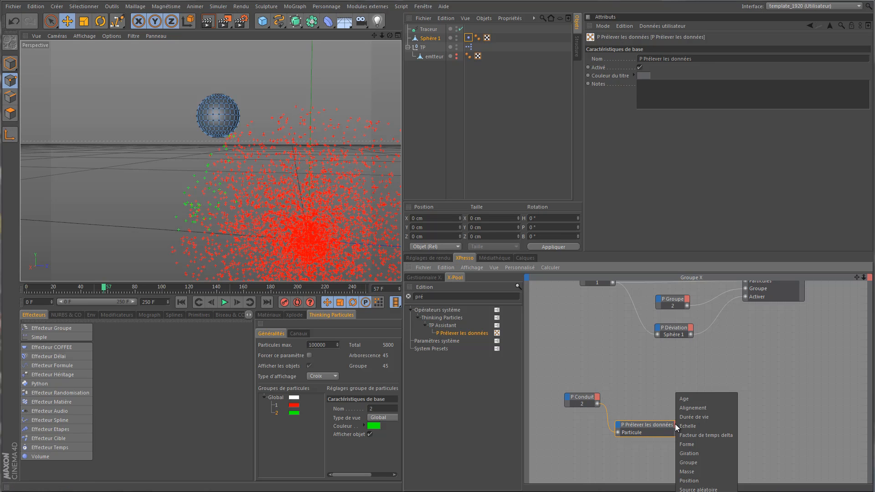
pyautogui.click(689, 481)
pyautogui.moveTo(664, 428); pyautogui.dragTo(670, 440)
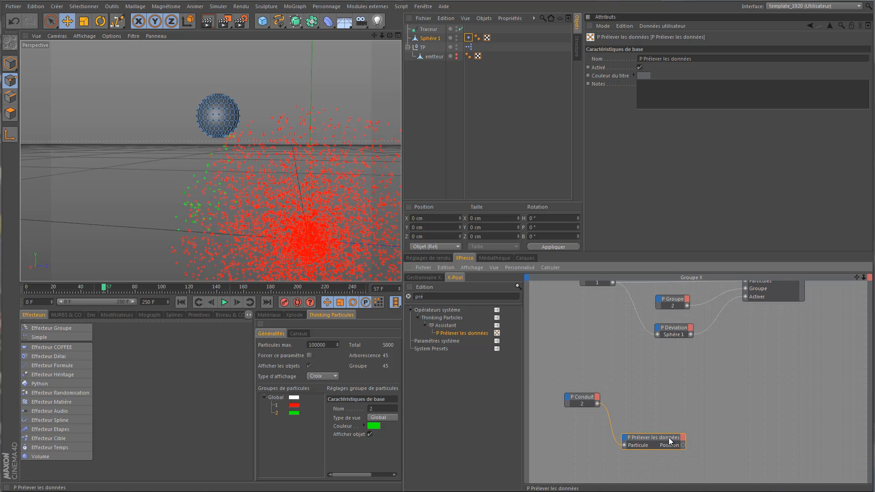
# Add a Sphère 1 node with a Position globale output port above P Prélever les données, shifting the group 2 P Conduit node to make room
pyautogui.moveTo(586, 399); pyautogui.dragTo(591, 401)
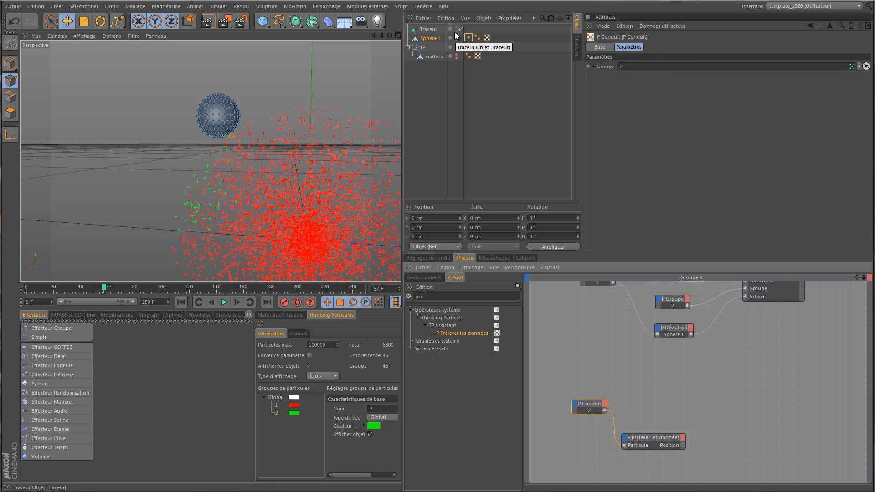
pyautogui.moveTo(431, 39); pyautogui.dragTo(658, 401)
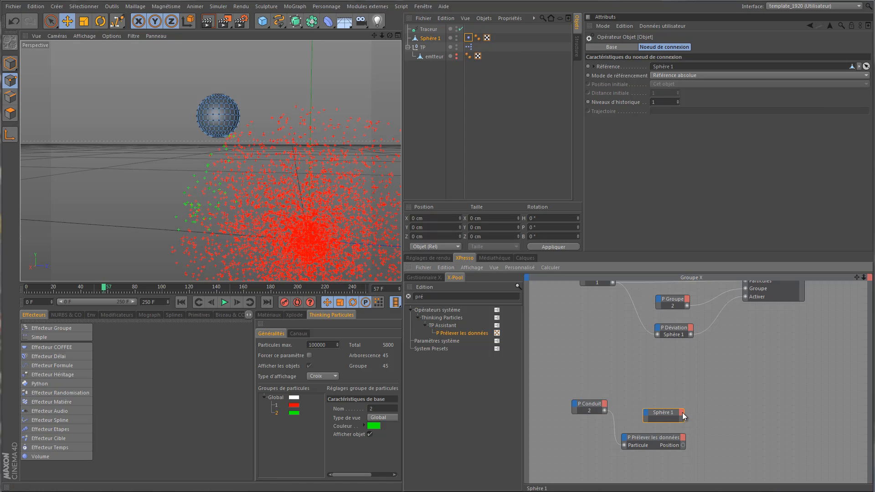
pyautogui.click(681, 412)
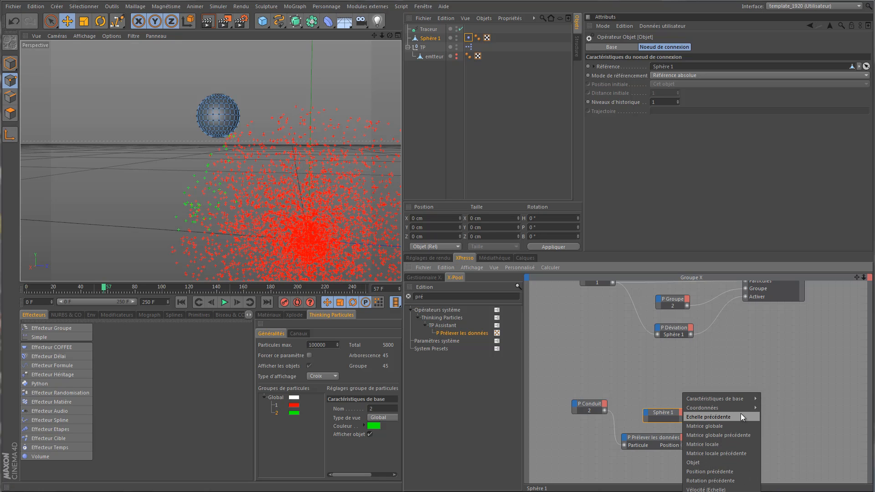
pyautogui.moveTo(741, 407)
pyautogui.moveTo(808, 447)
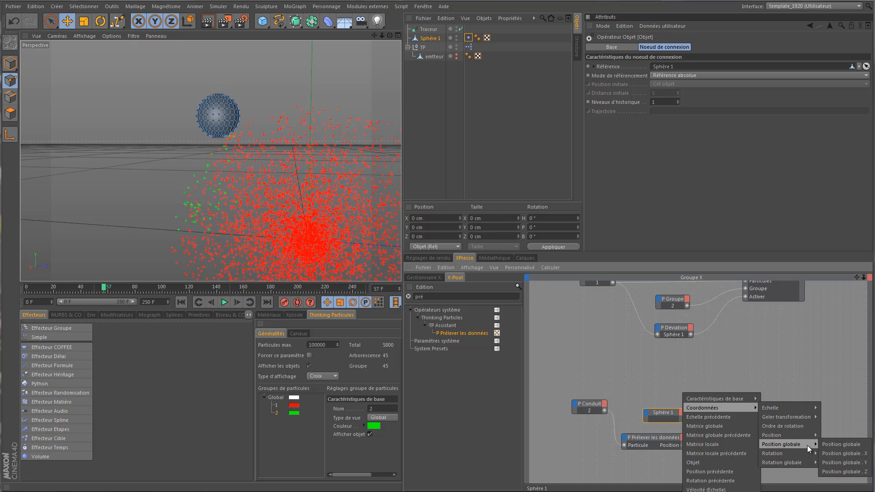
pyautogui.click(848, 444)
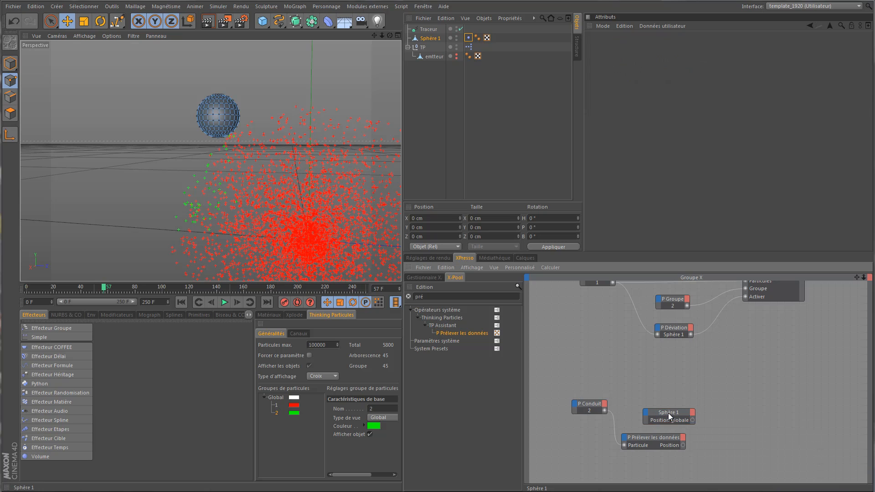
pyautogui.moveTo(681, 413); pyautogui.dragTo(671, 414)
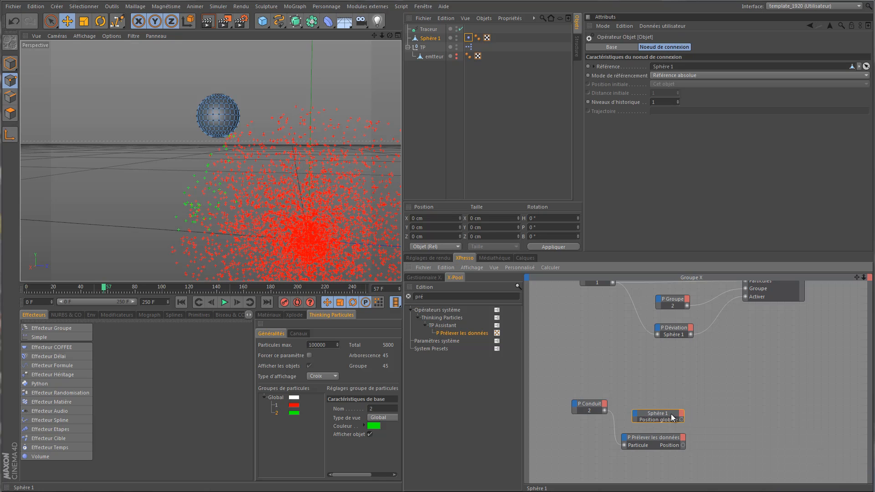
pyautogui.click(669, 412)
pyautogui.click(587, 405)
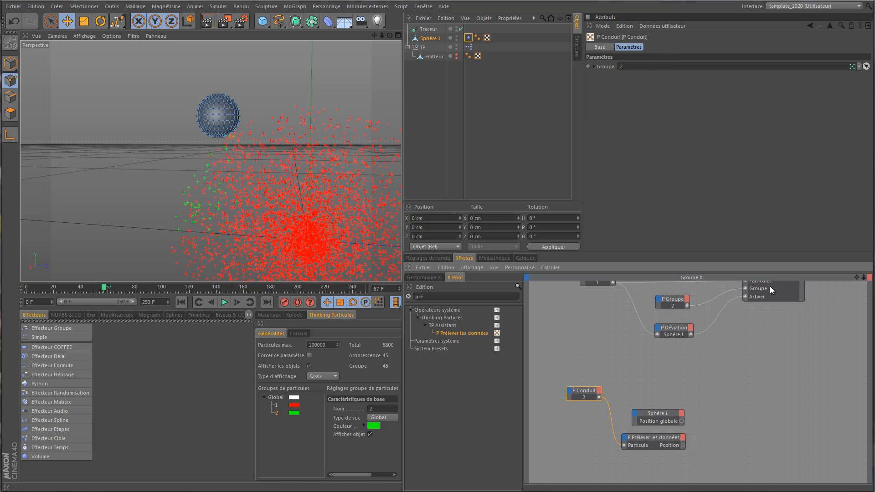
# Add a P Définir les données node and connect the group 2 P Conduit's output to its Particules input
pyautogui.click(469, 295)
pyautogui.write('défini')
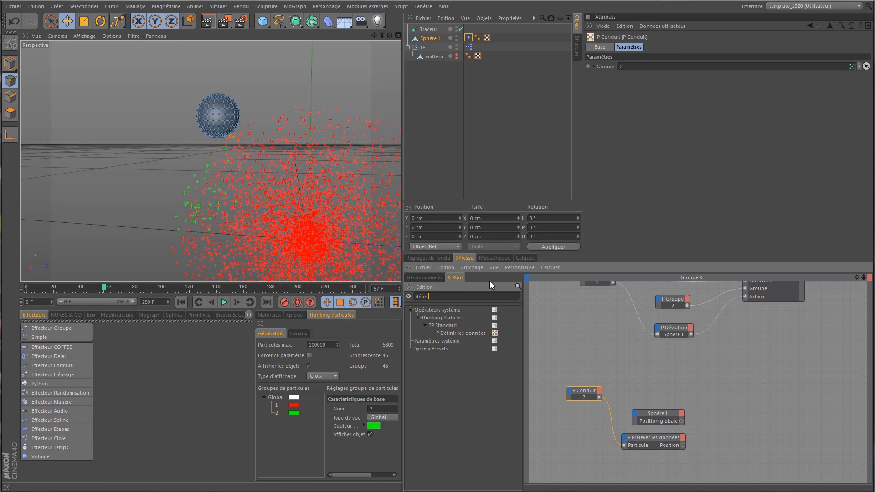
pyautogui.moveTo(622, 407); pyautogui.dragTo(758, 398)
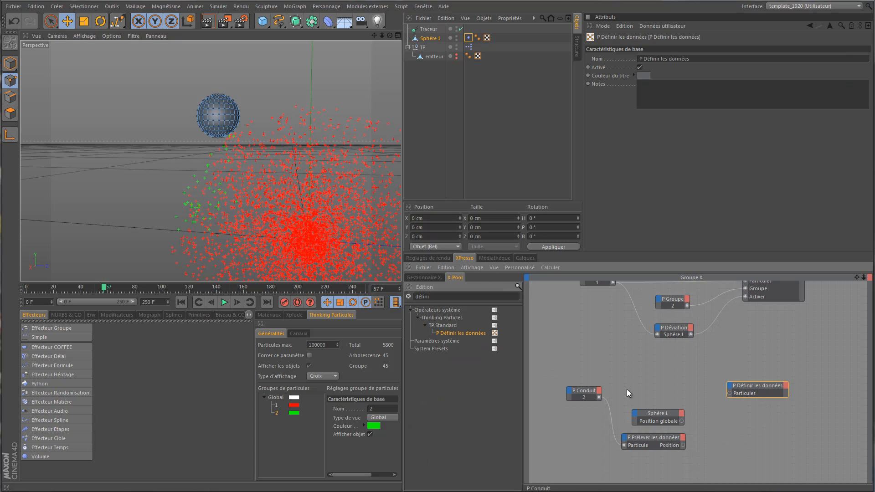
pyautogui.moveTo(599, 396); pyautogui.dragTo(729, 395)
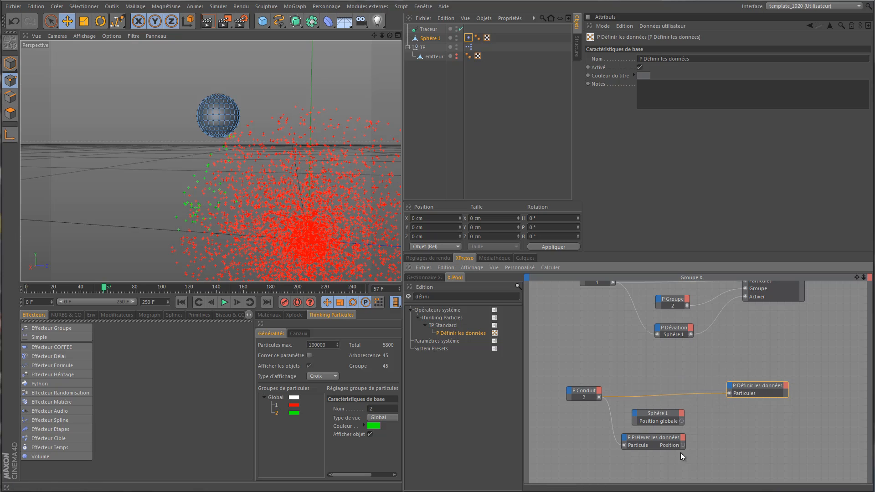
# Move the P Définir les données node further right and add a Vélocité input port to it
pyautogui.moveTo(756, 386); pyautogui.dragTo(788, 384)
pyautogui.click(761, 385)
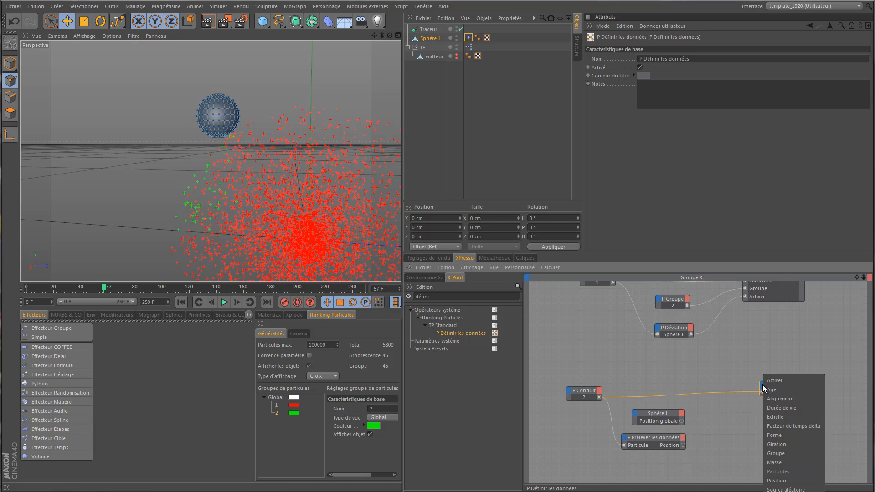
pyautogui.click(797, 440)
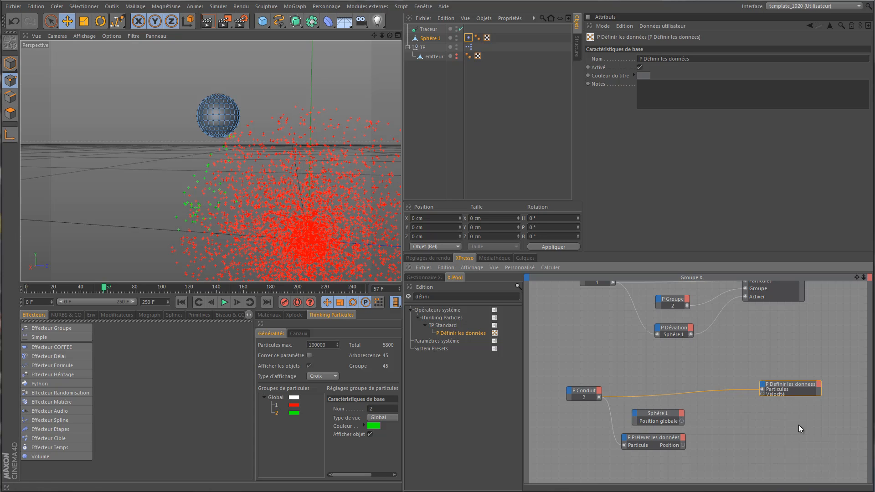
pyautogui.moveTo(799, 384); pyautogui.dragTo(799, 381)
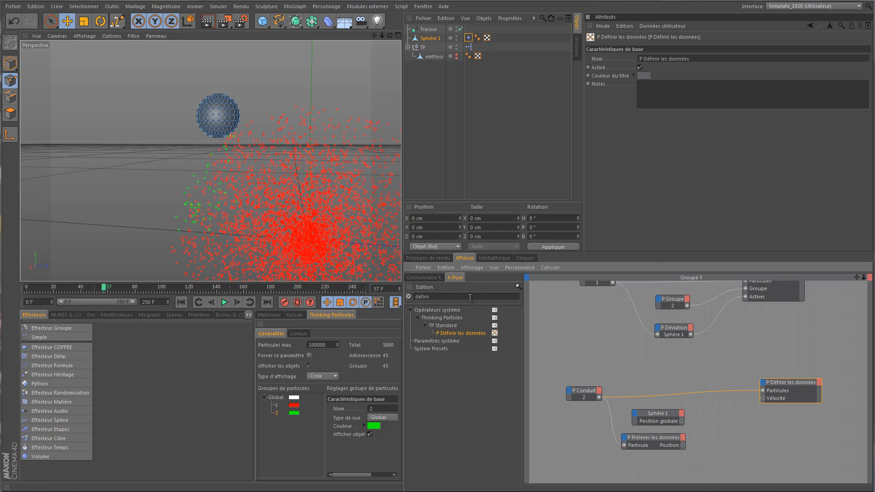
# Add a Maths node below P Définir les données, with its function set to Soustraction and its data type to Vecteur
pyautogui.click(452, 295)
pyautogui.write('math')
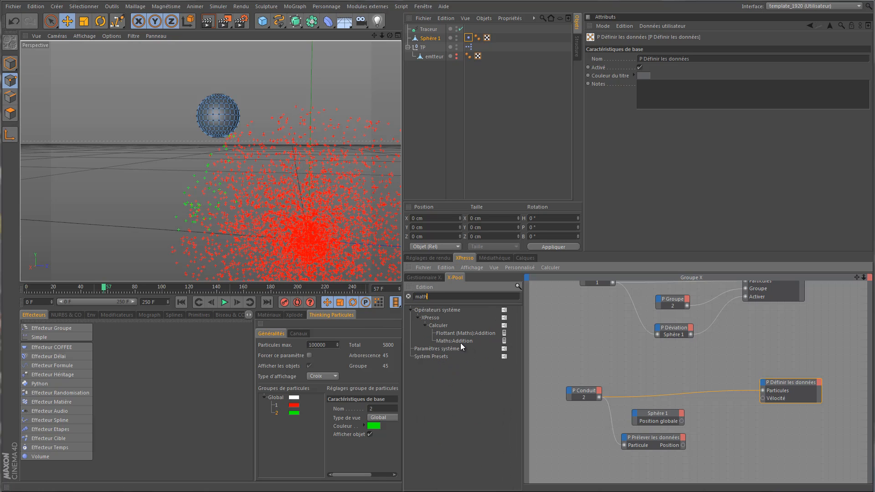
pyautogui.moveTo(460, 343); pyautogui.dragTo(744, 426)
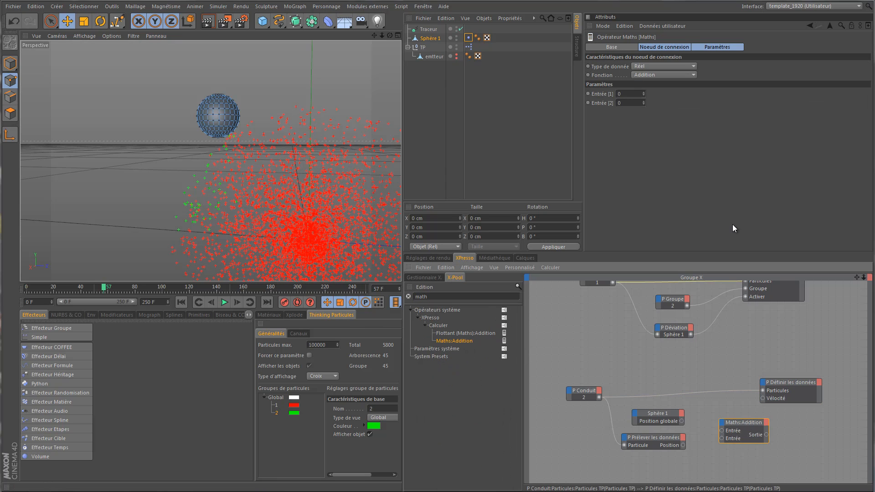
pyautogui.click(668, 74)
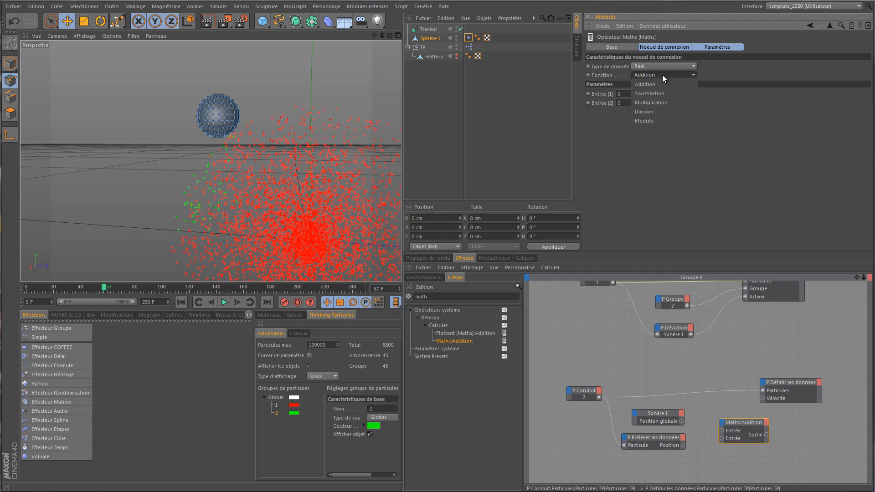
pyautogui.click(661, 93)
pyautogui.click(645, 66)
pyautogui.click(665, 104)
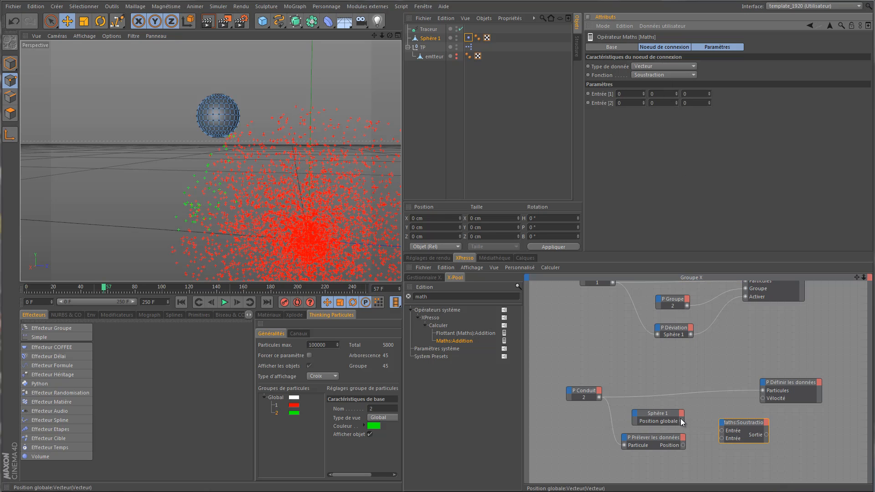
# Subtract the particle Position from Sphère 1's Position globale in the Maths node and feed its Sortie into the Vélocité input
pyautogui.moveTo(682, 421); pyautogui.dragTo(721, 438)
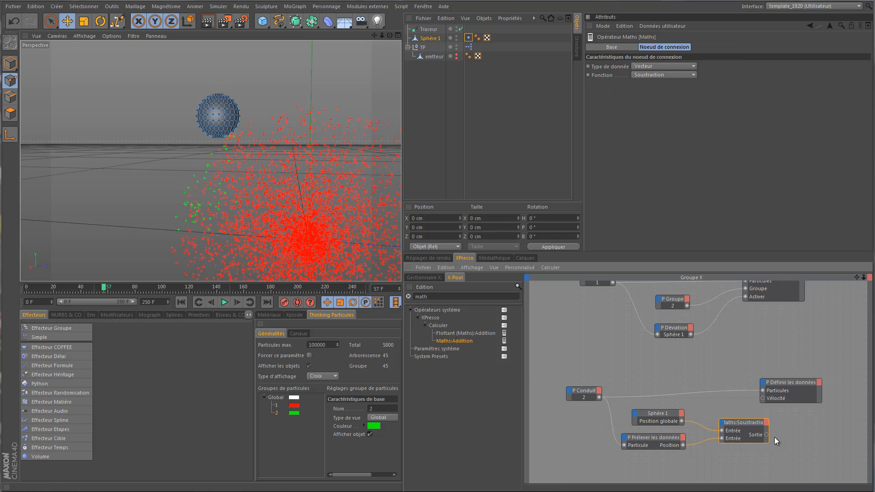
pyautogui.moveTo(763, 398); pyautogui.dragTo(805, 382)
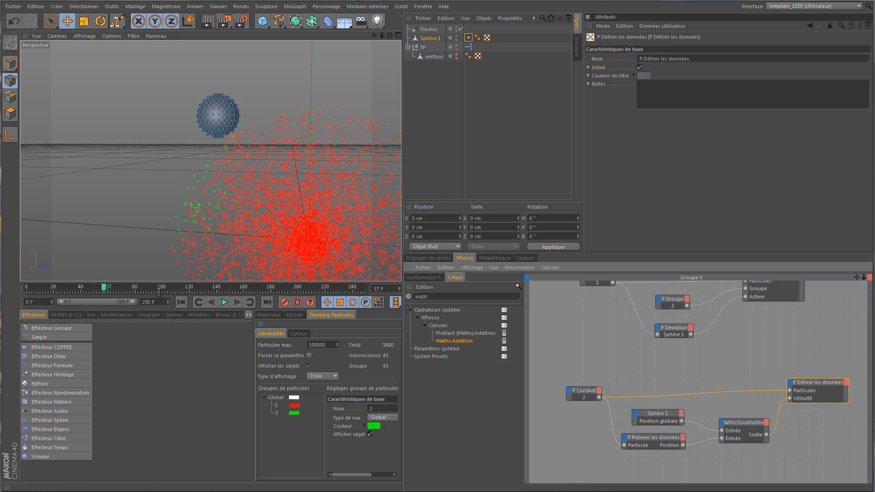
# Play the animation from the start, examine how group 2 particles follow the moving sphere, and stop at frame 199
pyautogui.click(182, 302)
pyautogui.click(224, 303)
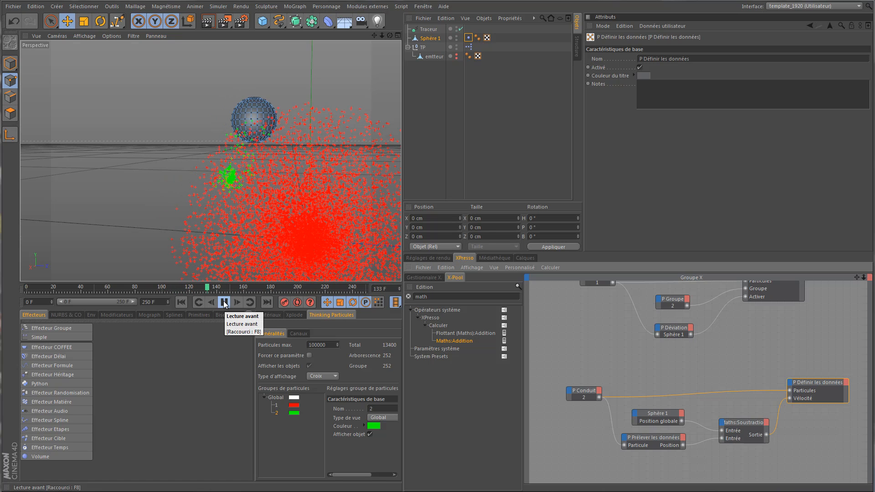
pyautogui.moveTo(373, 36); pyautogui.dragTo(398, 186)
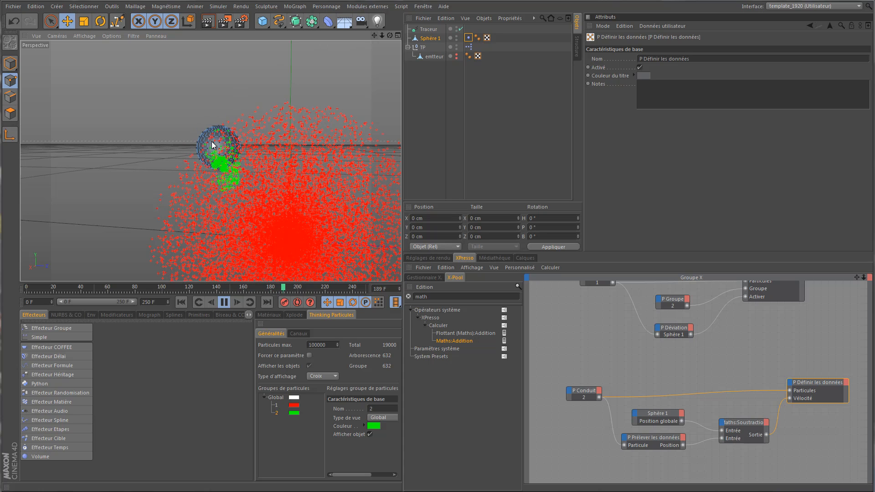
pyautogui.click(227, 303)
# Replace particle group 1 with group 2 in the Traceur object's reference list
pyautogui.click(427, 29)
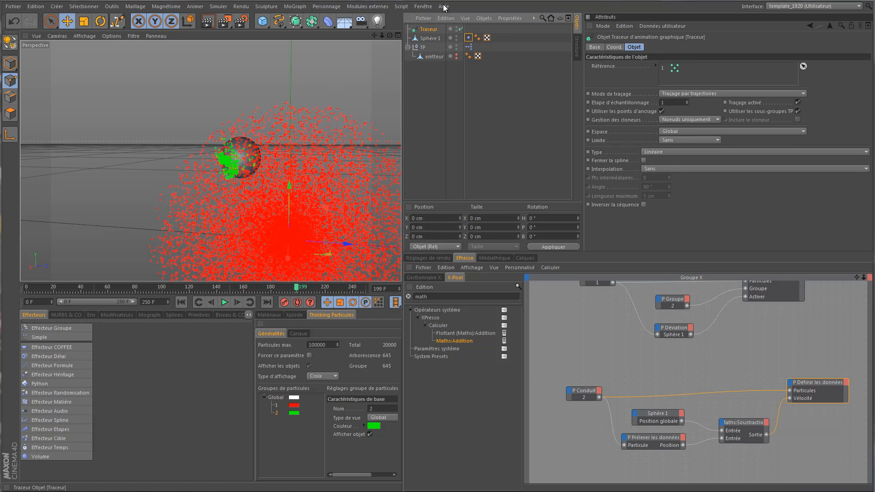
pyautogui.rightClick(663, 67)
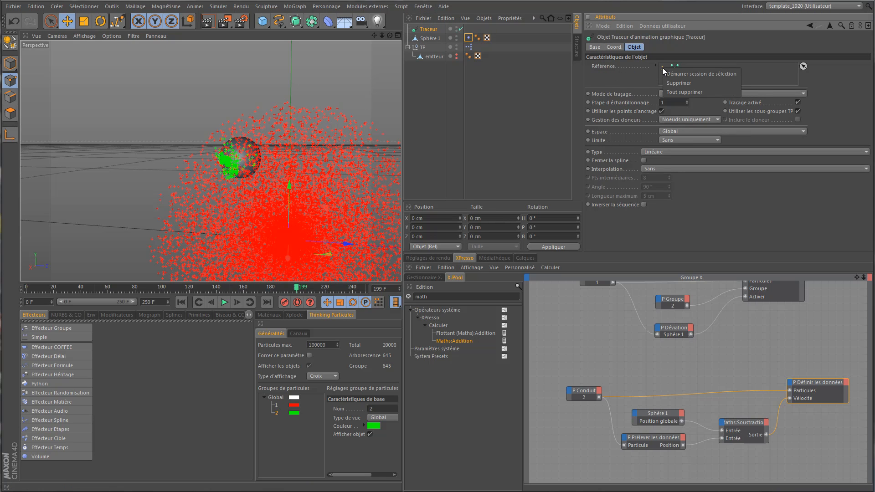
pyautogui.click(691, 86)
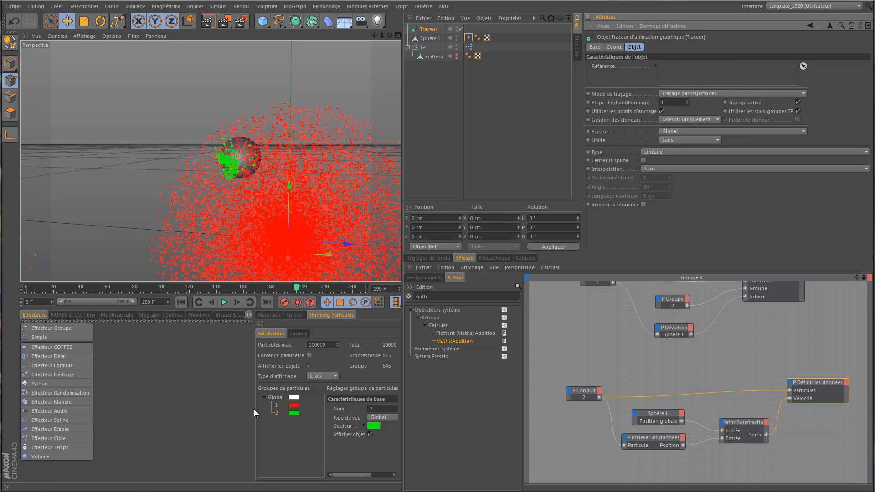
pyautogui.moveTo(277, 412); pyautogui.dragTo(732, 94)
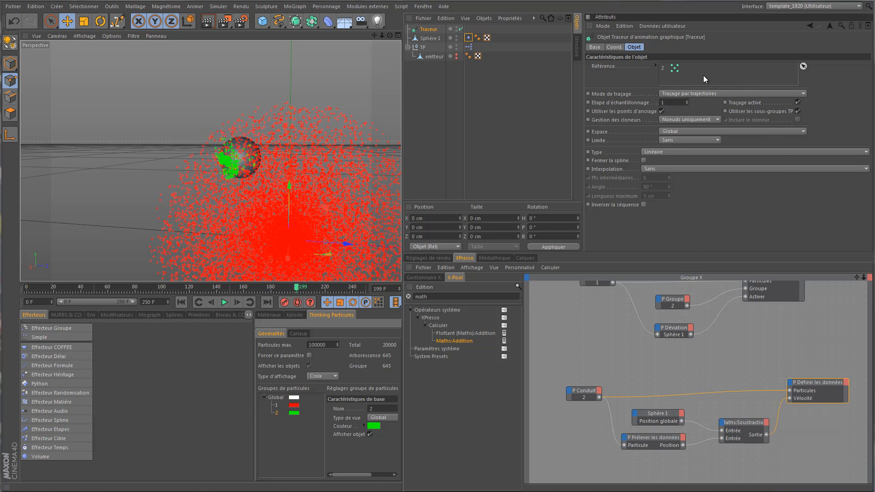
# Play the animation from the start, stop at frame 166 and examine the traced group 2 trajectories from another angle
pyautogui.click(183, 303)
pyautogui.click(224, 303)
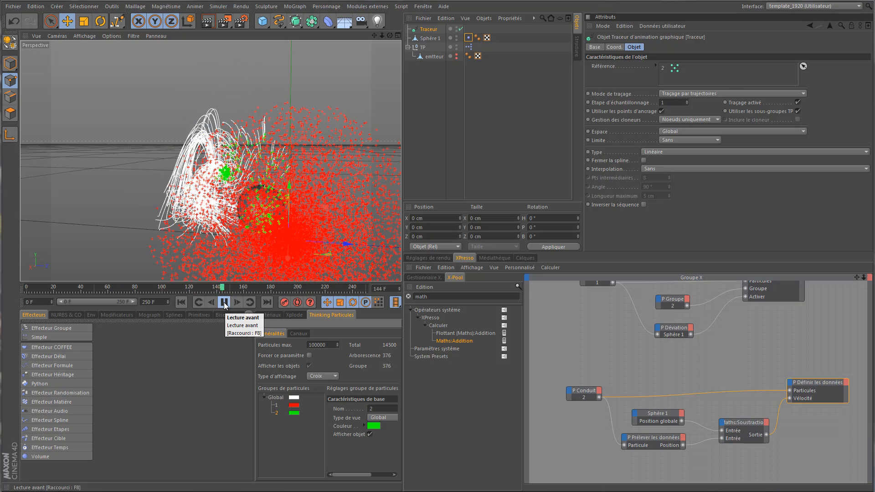
pyautogui.click(224, 302)
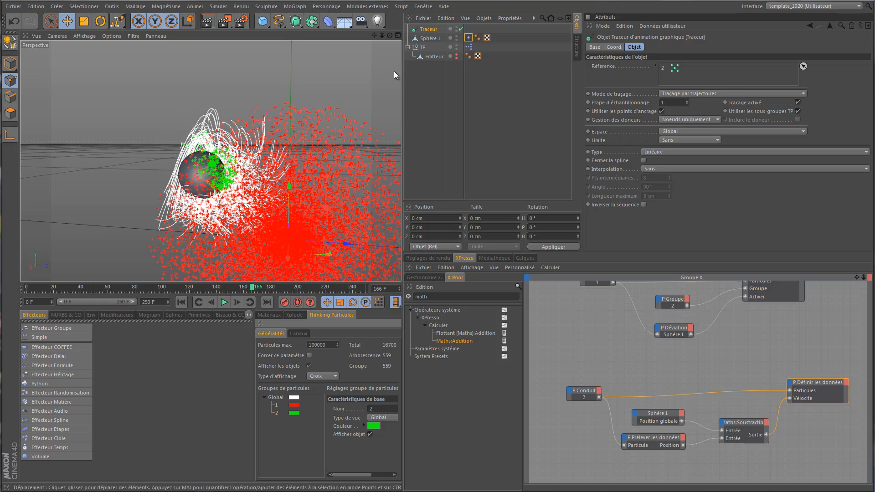
pyautogui.moveTo(389, 35); pyautogui.dragTo(292, 91)
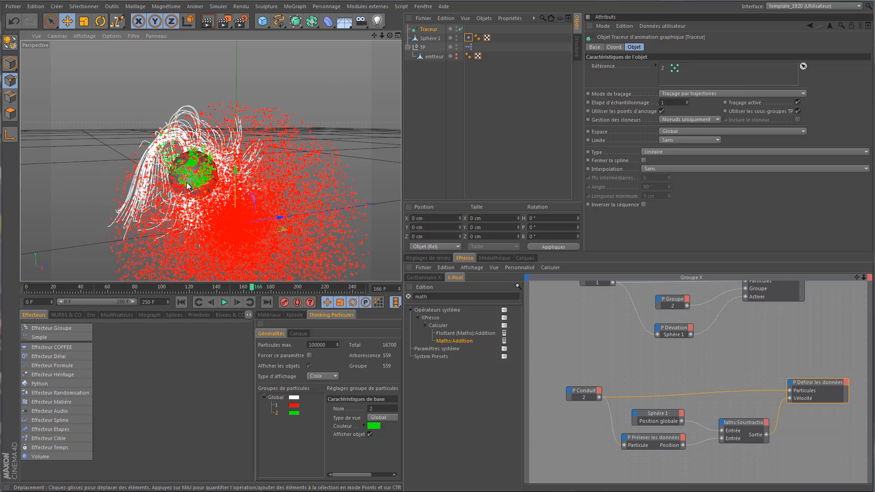
# Return to frame 0 and set the position amplitude of Sphère 1's Vibration tag to 250 cm on all three axes
pyautogui.click(182, 302)
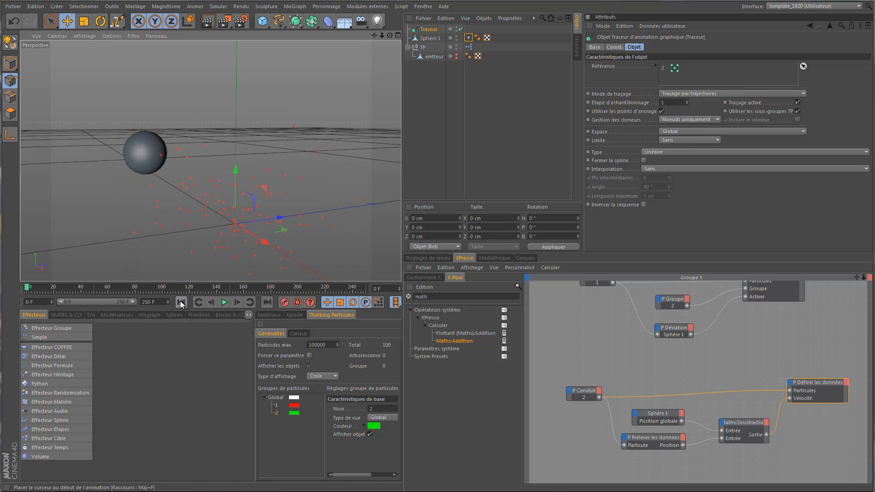
pyautogui.click(469, 39)
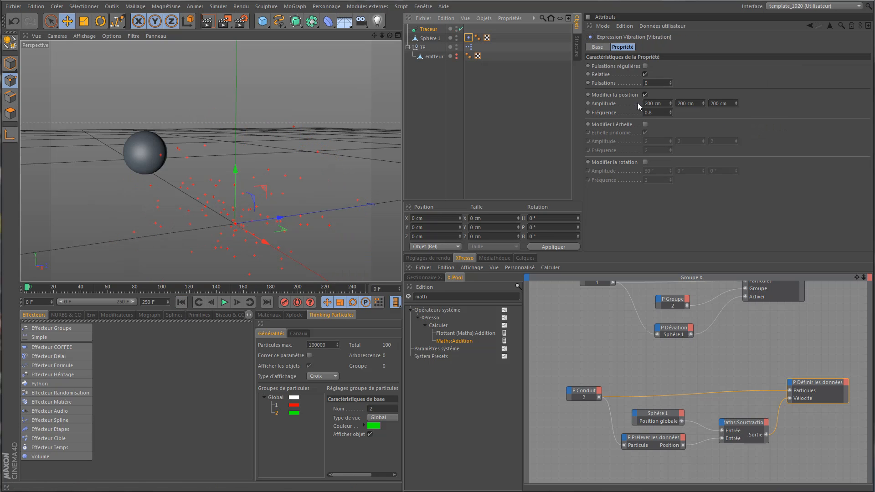
pyautogui.click(664, 104)
pyautogui.write('2')
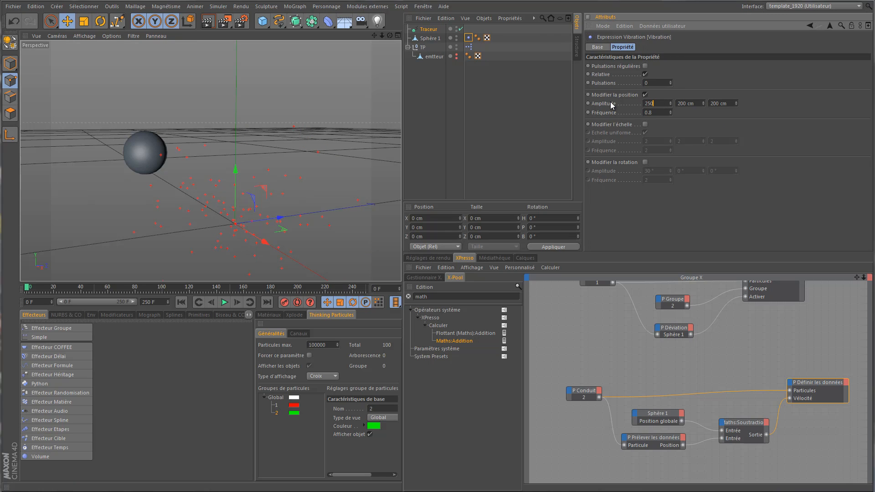
pyautogui.write('50')
pyautogui.press('Tab')
pyautogui.write('250')
pyautogui.press('Tab')
pyautogui.write('250')
pyautogui.press('Tab')
# Play the animation from the start, stop at frame 207 and examine the particles and traces from a higher angle
pyautogui.click(181, 303)
pyautogui.click(224, 302)
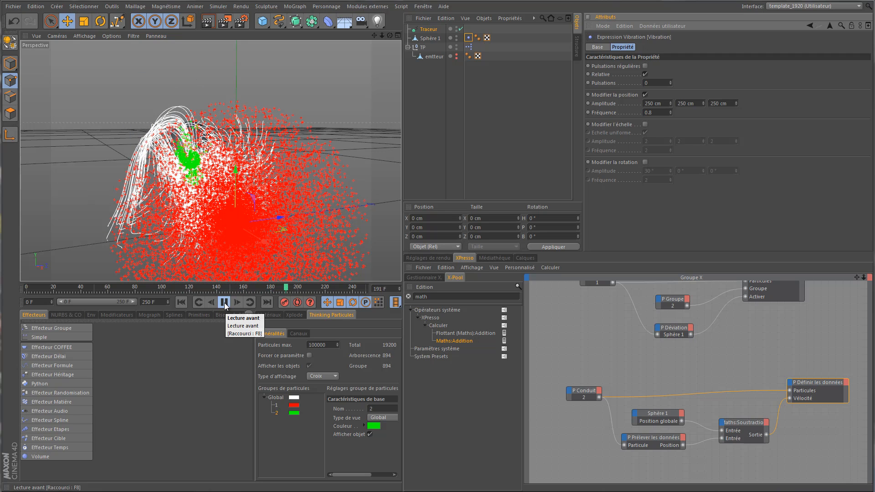
pyautogui.click(223, 302)
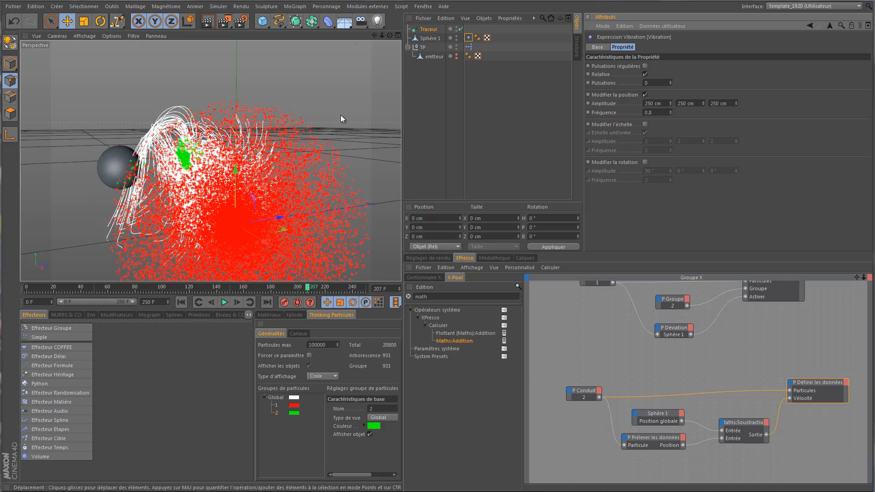
pyautogui.moveTo(389, 36); pyautogui.dragTo(400, 185)
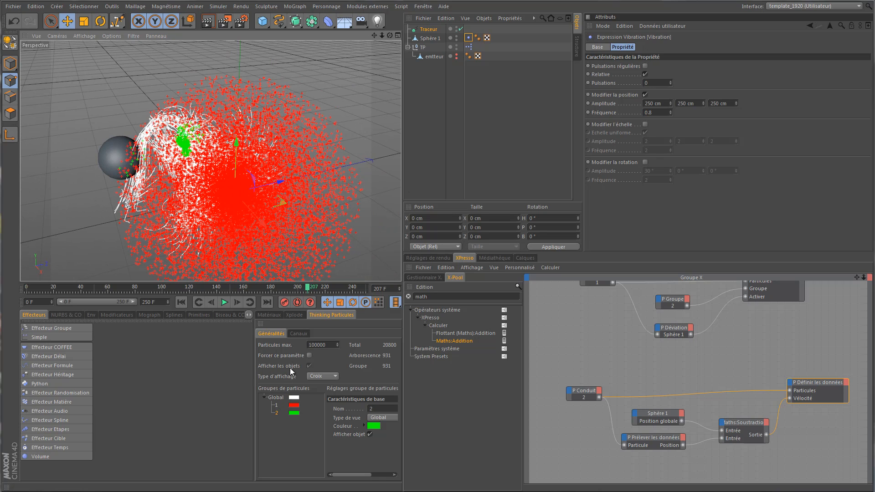
# Set the Thinking Particles display type to Sans and replay the animation from the start, stopping at frame 177
pyautogui.click(323, 377)
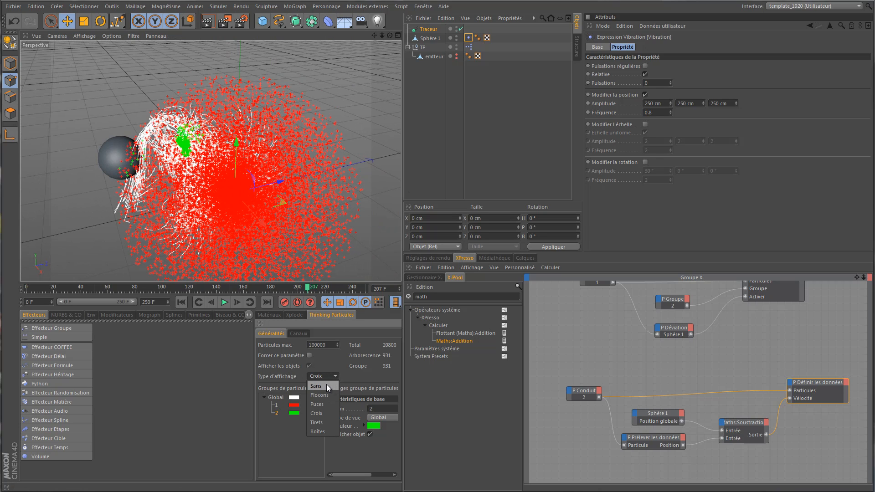
pyautogui.click(327, 386)
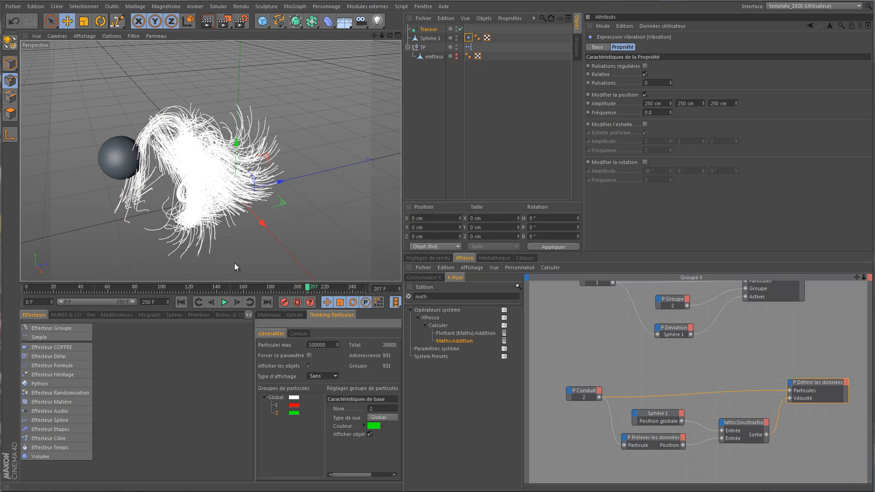
pyautogui.click(181, 302)
pyautogui.click(225, 302)
pyautogui.moveTo(390, 35); pyautogui.dragTo(401, 185)
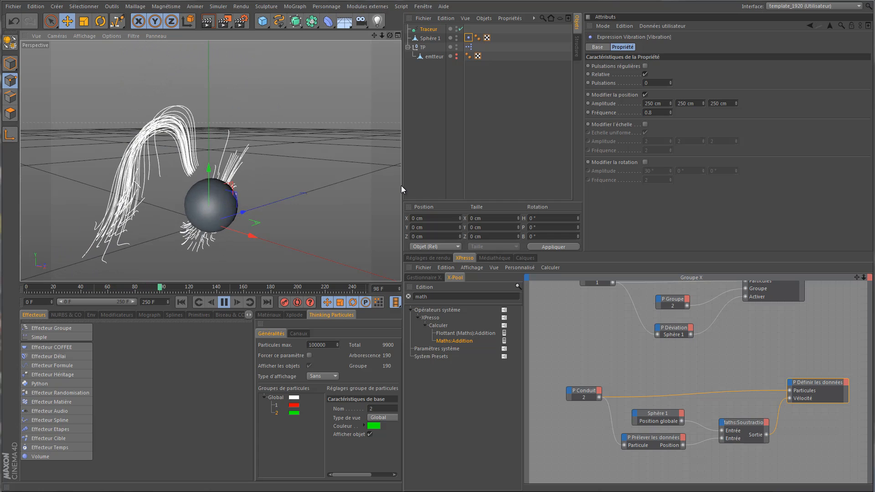
pyautogui.click(223, 302)
# Scale Sphère 1 down uniformly in object mode to a size of about 29 cm
pyautogui.click(430, 39)
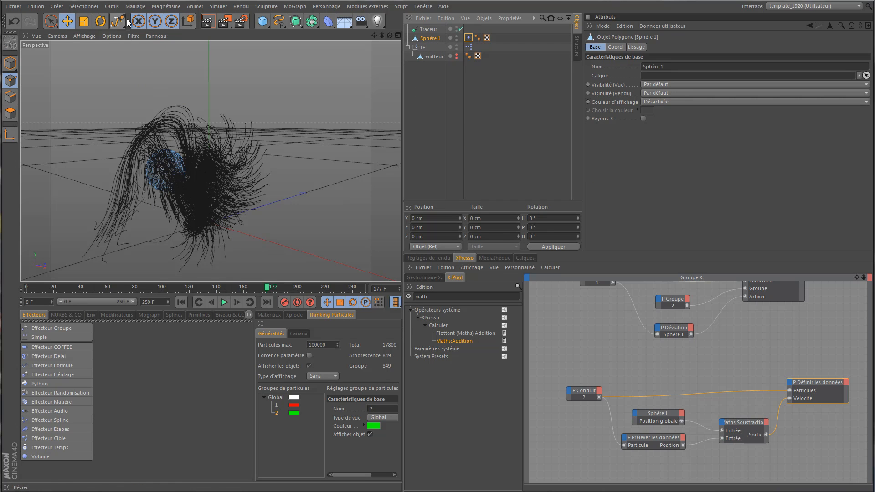
pyautogui.click(85, 23)
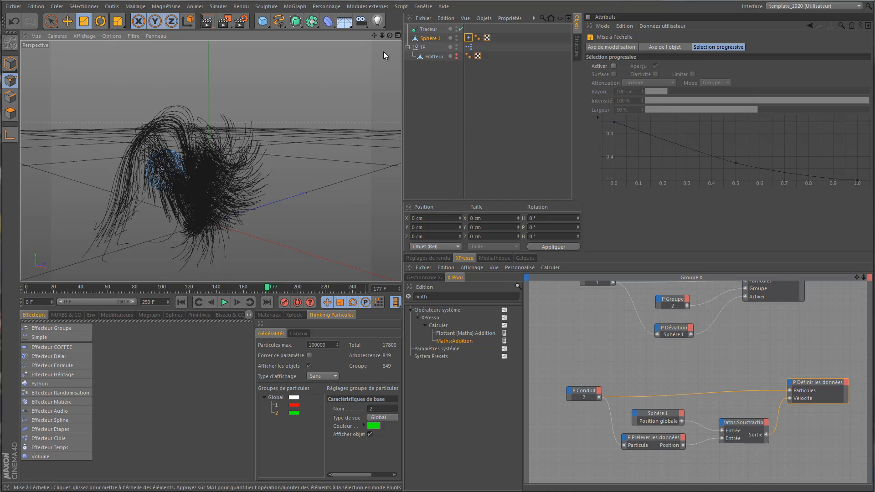
pyautogui.click(425, 38)
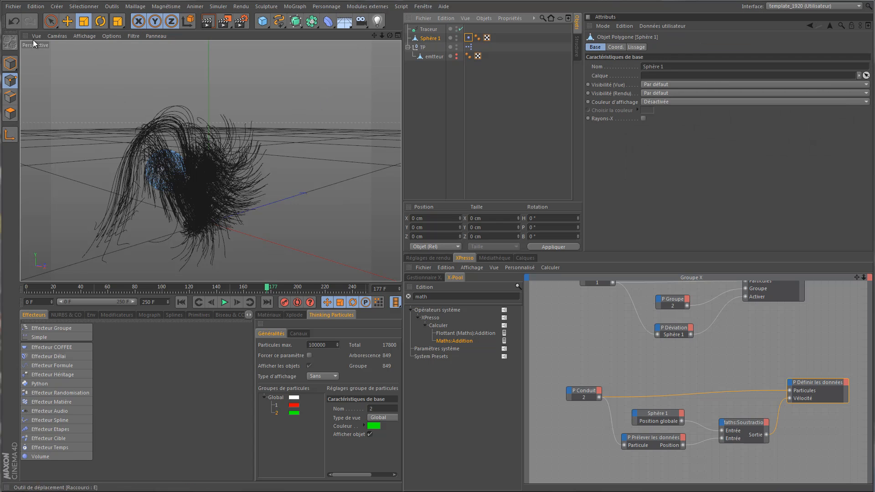
pyautogui.click(10, 66)
pyautogui.moveTo(318, 109); pyautogui.dragTo(185, 196)
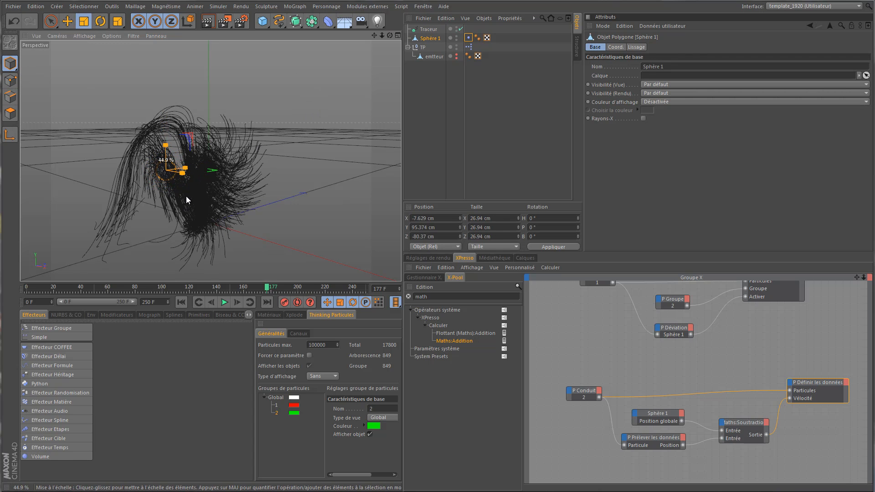
# Play the animation from the start with the smaller sphere and stop at frame 105
pyautogui.click(182, 302)
pyautogui.click(224, 303)
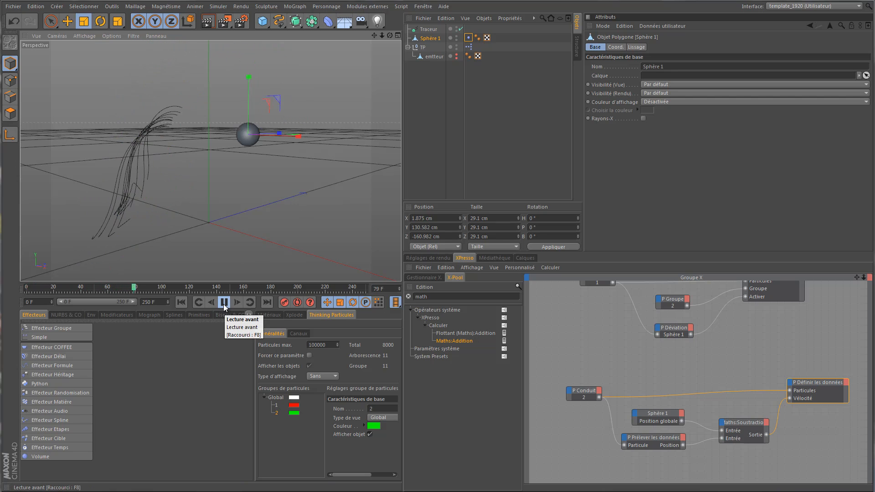
pyautogui.click(224, 303)
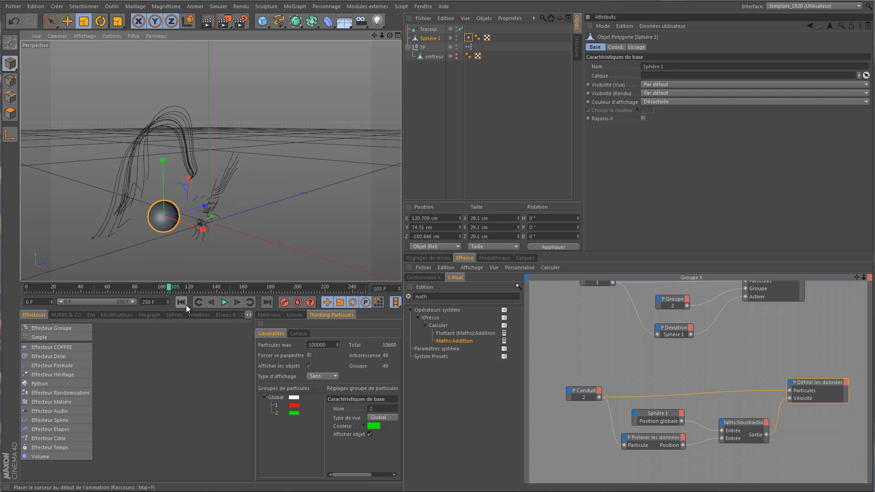
# Return to frame 0 and set the P Naissance node's Taux (par image) to 300
pyautogui.click(187, 307)
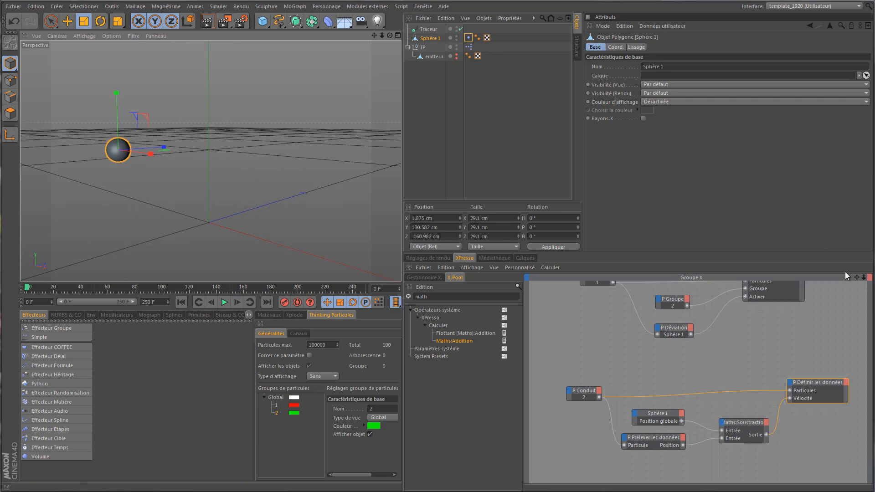
pyautogui.moveTo(857, 278); pyautogui.dragTo(849, 426)
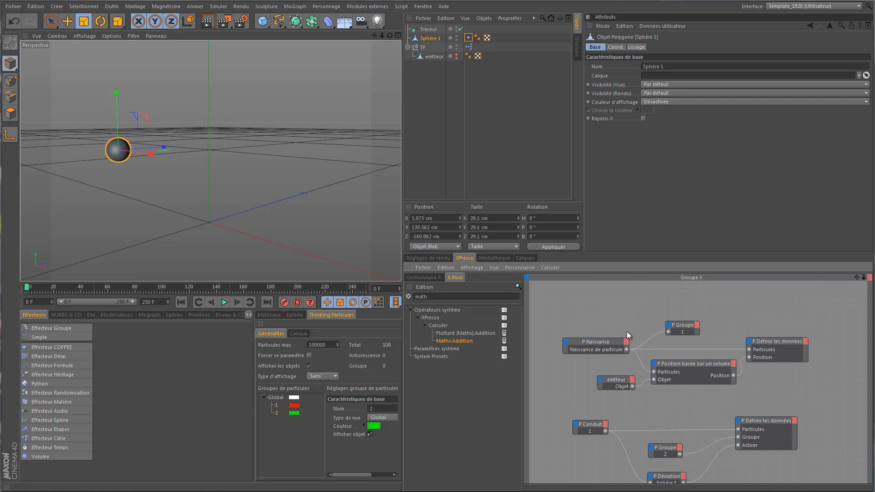
pyautogui.click(606, 343)
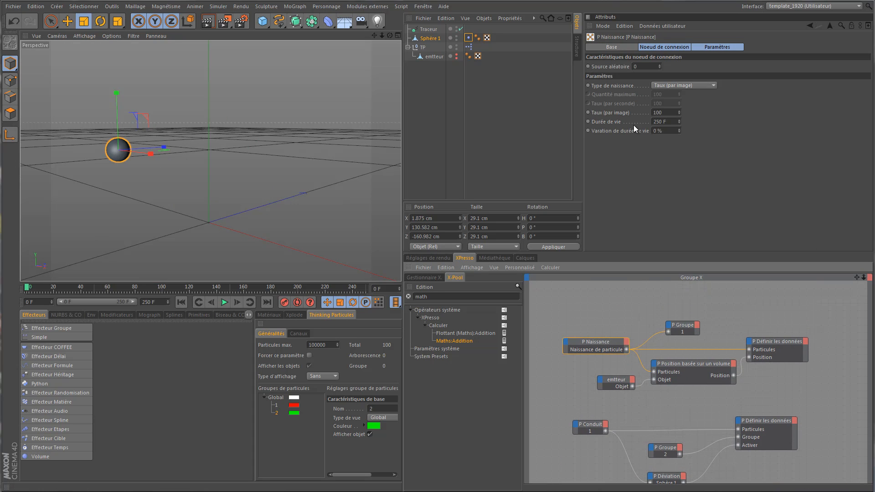
pyautogui.click(668, 113)
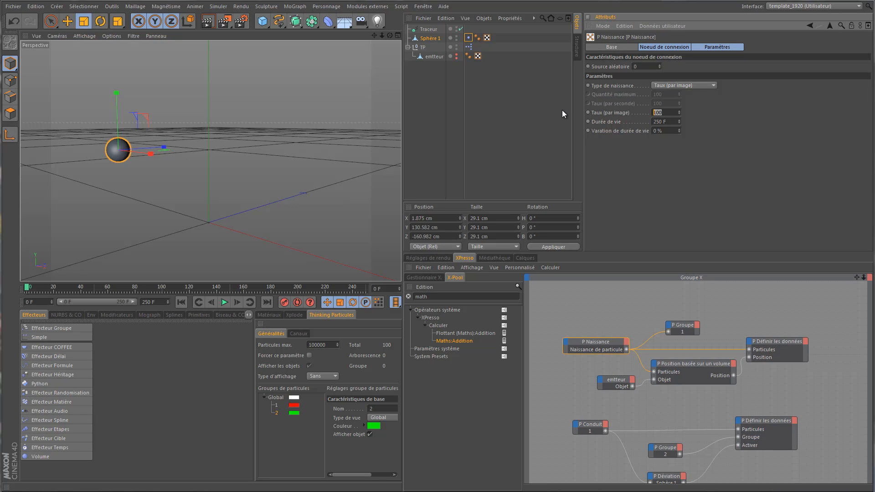
pyautogui.write('300')
pyautogui.press('Tab')
# Play the animation from the start to about frame 200 to check the denser traces, and return to frame 0
pyautogui.click(180, 302)
pyautogui.click(224, 302)
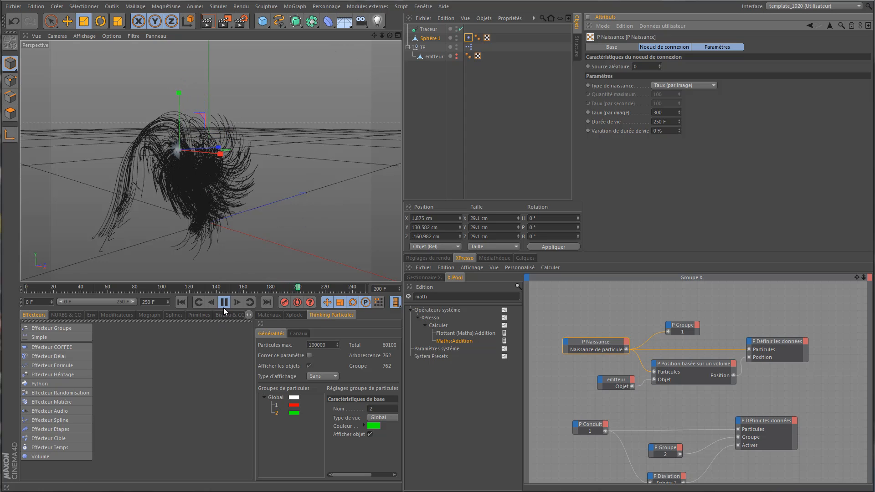
pyautogui.click(184, 303)
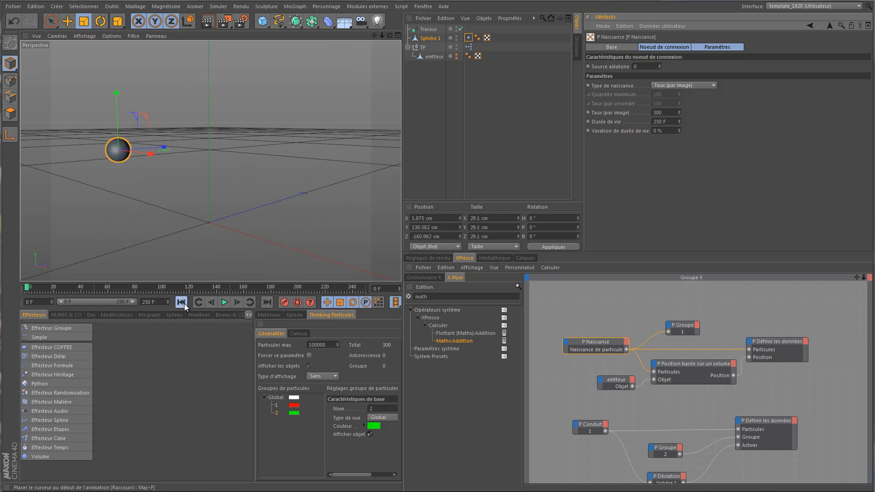
# Stop the playback, return to frame 0 and set the Traceur object's Limite to A partir de la fin
pyautogui.click(430, 29)
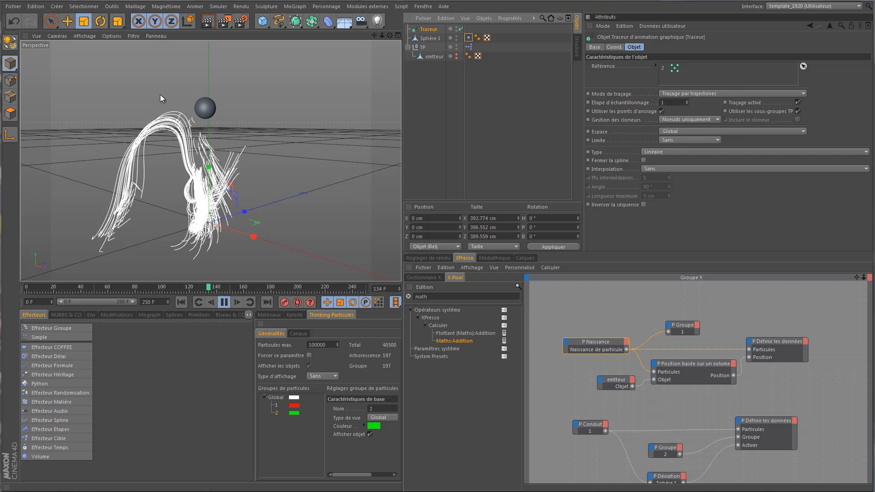
pyautogui.click(224, 302)
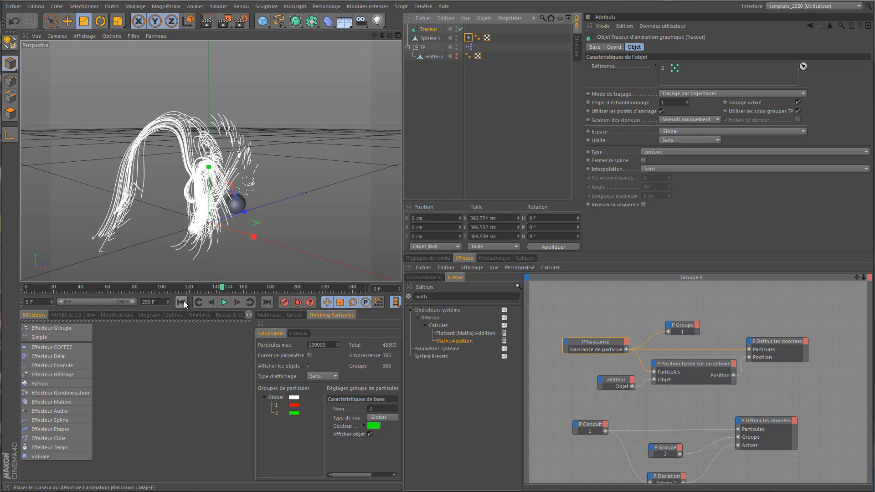
pyautogui.click(182, 302)
pyautogui.click(697, 140)
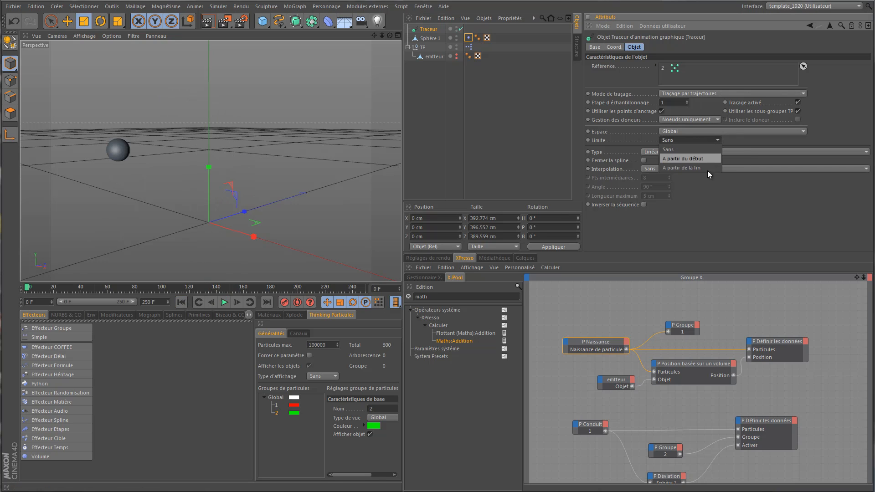
pyautogui.click(706, 165)
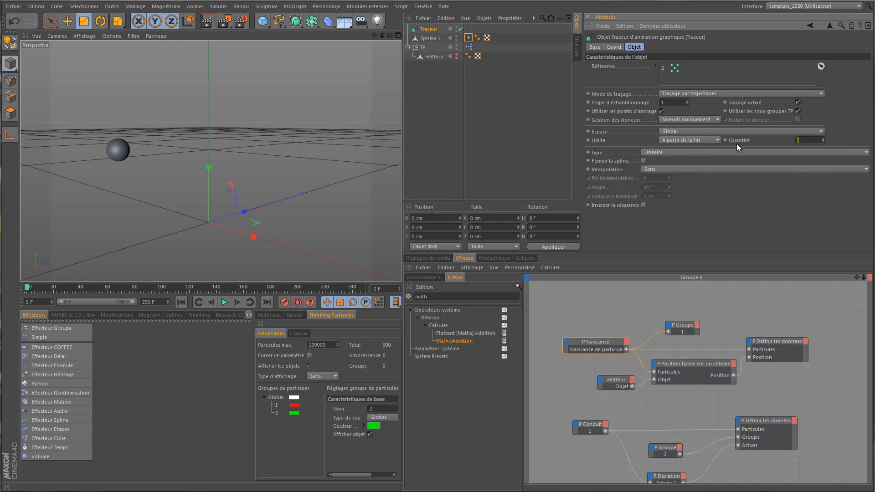
# Set the Traceur's limit quantity to 50 and play the animation to check the trail length
pyautogui.write('50')
pyautogui.press('Return')
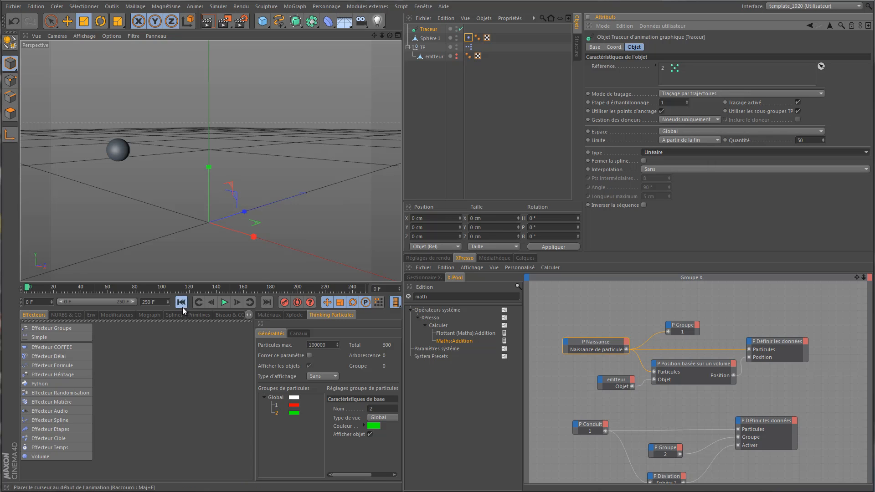
pyautogui.click(224, 302)
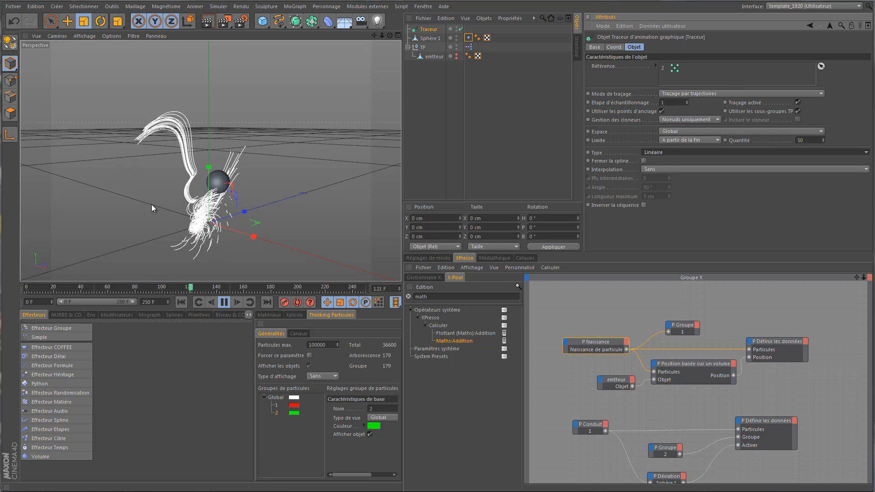
pyautogui.click(224, 302)
# Set the Traceur's limit quantity to 80 and replay the animation from the start
pyautogui.click(813, 142)
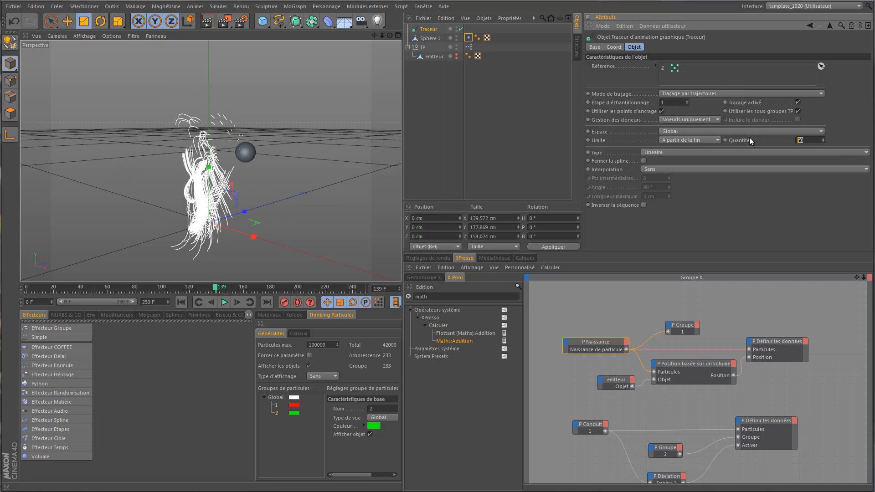
pyautogui.write('80')
pyautogui.press('Return')
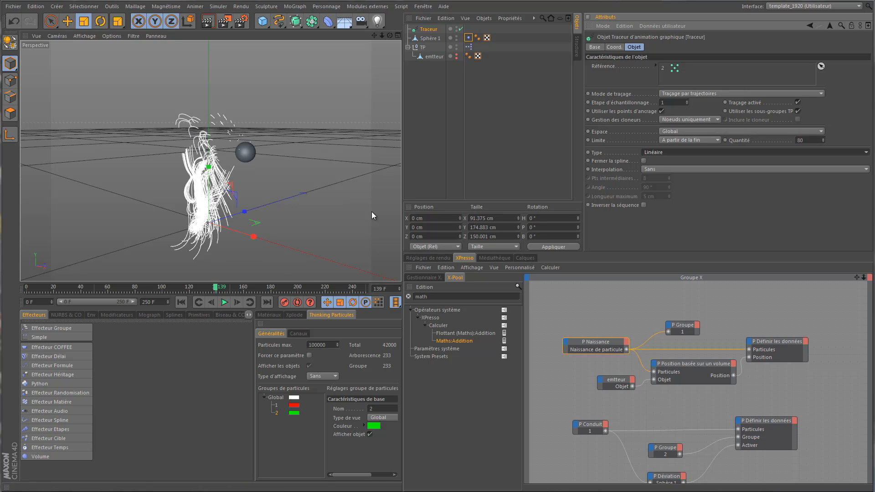
pyautogui.click(182, 302)
pyautogui.click(224, 303)
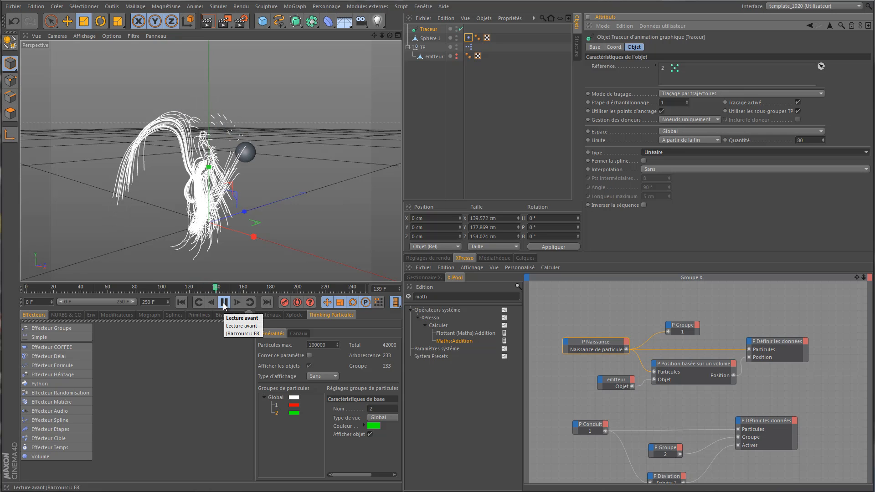
pyautogui.click(224, 303)
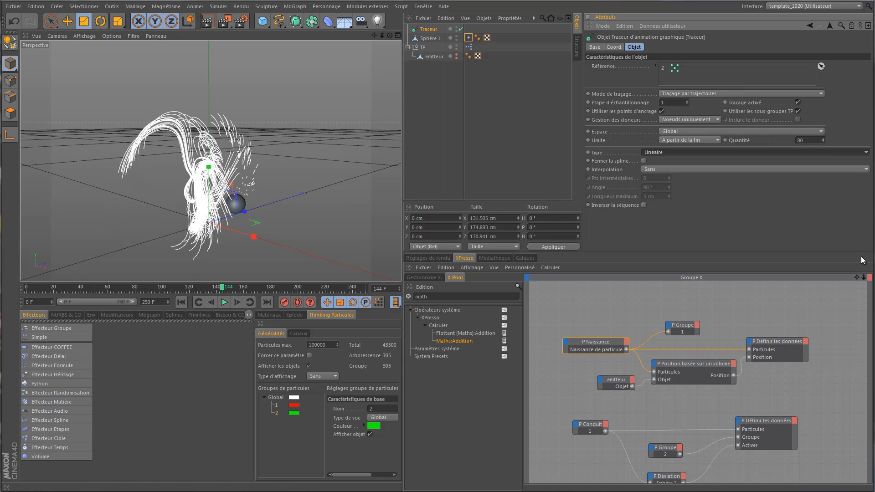
# Add a Flottant (Maths) node near the subtraction node, with data type Vecteur and function Multiplication
pyautogui.moveTo(856, 276); pyautogui.dragTo(849, 81)
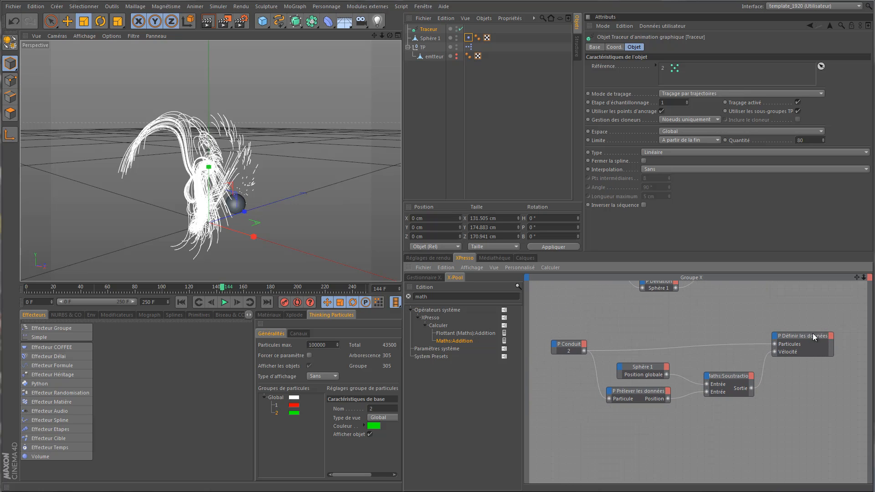
pyautogui.moveTo(805, 335); pyautogui.dragTo(840, 338)
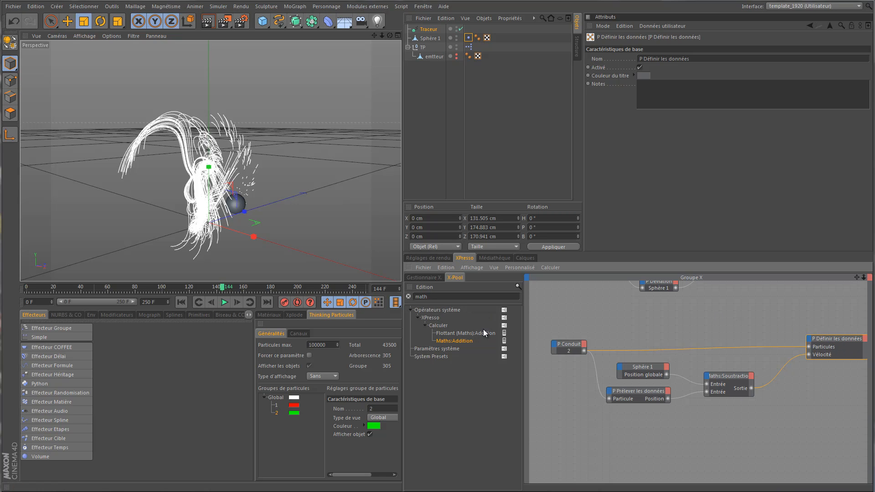
pyautogui.click(476, 333)
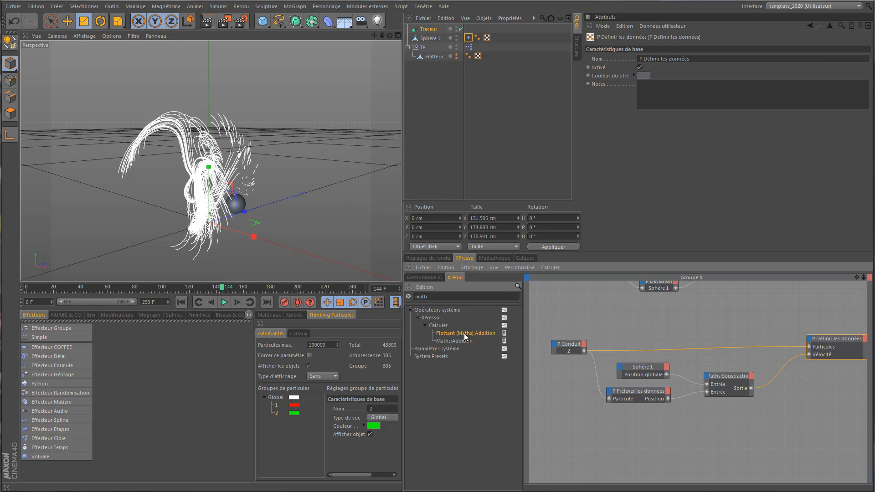
pyautogui.moveTo(795, 450); pyautogui.dragTo(795, 423)
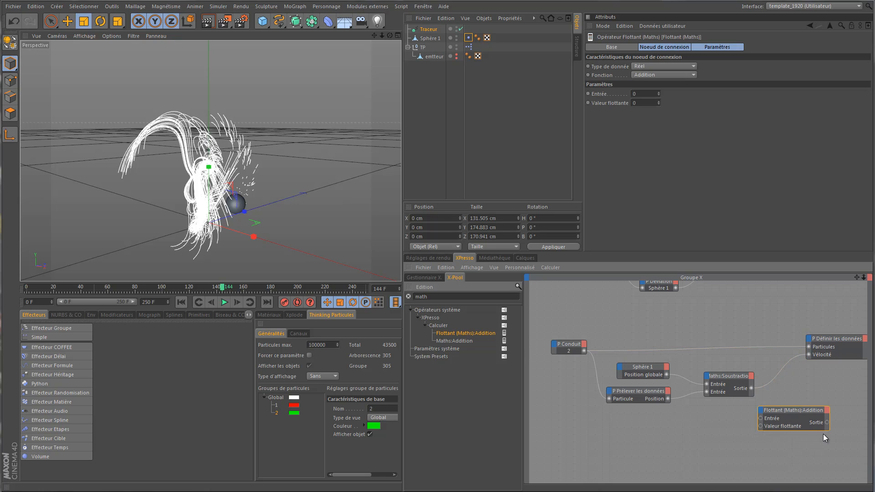
pyautogui.click(669, 67)
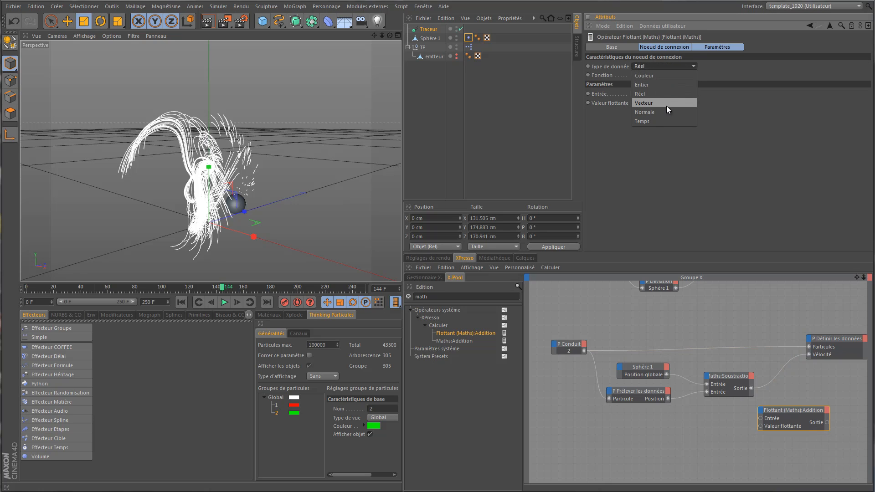
pyautogui.click(669, 101)
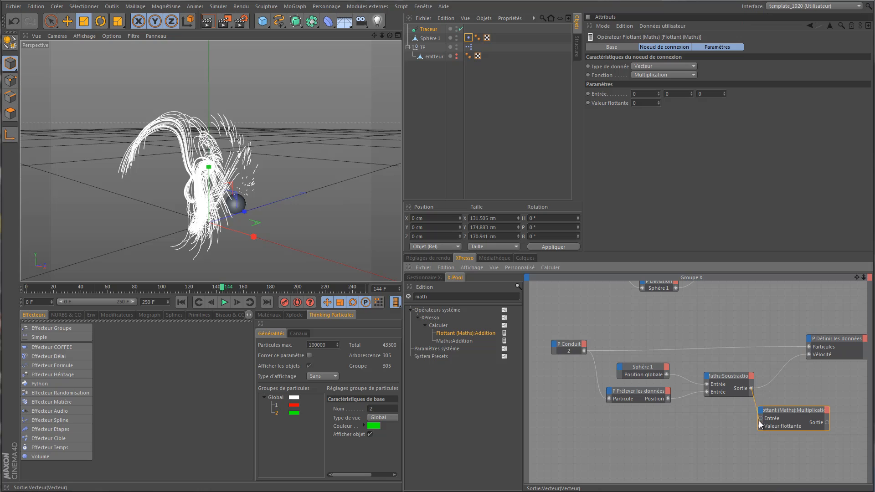
# Route the subtraction node's output through the multiplication node into Vélocité, removing the direct connection
pyautogui.moveTo(761, 423); pyautogui.dragTo(805, 403)
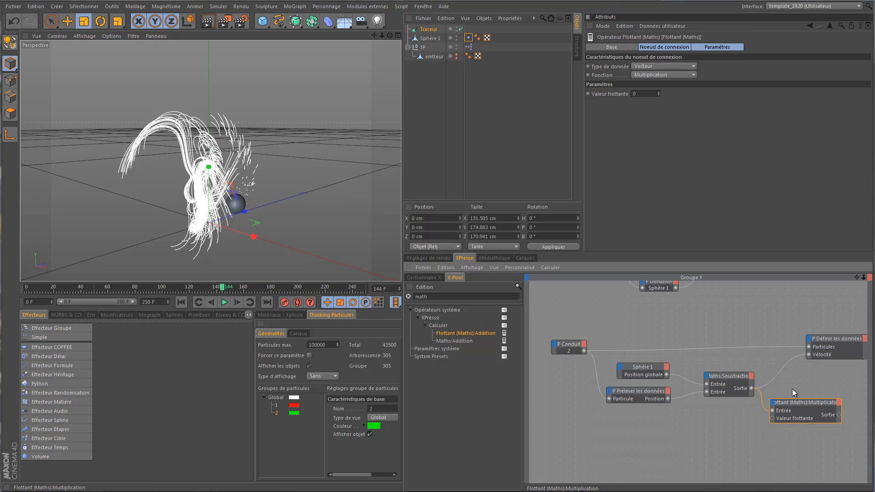
pyautogui.click(786, 369)
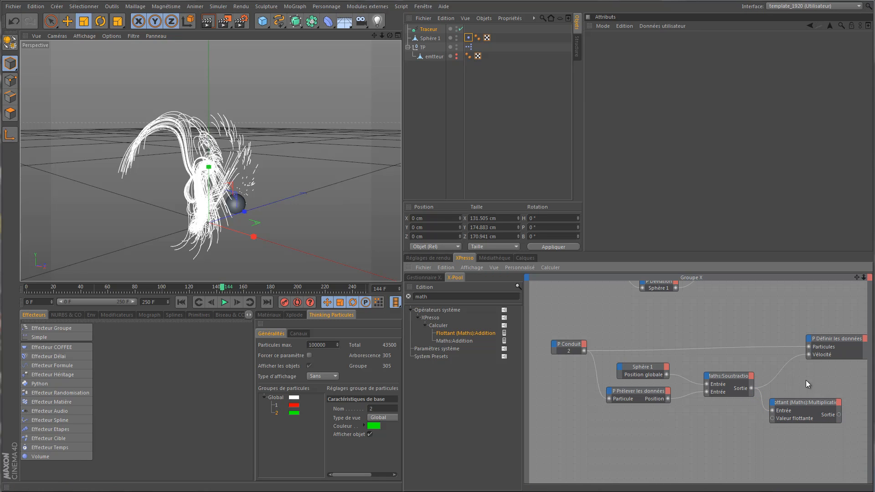
pyautogui.press('Delete')
pyautogui.moveTo(839, 413); pyautogui.dragTo(809, 354)
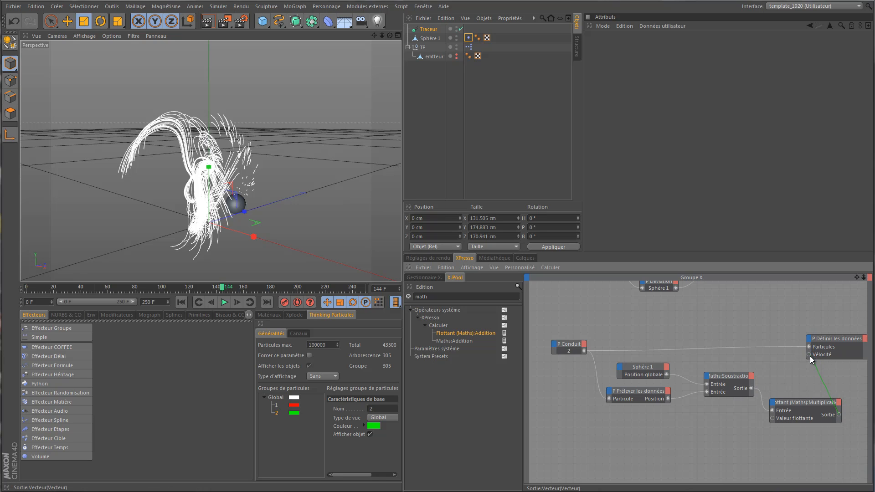
# Set the multiplication node's float value to 2 and play the animation to check the particle trails
pyautogui.click(806, 403)
pyautogui.click(645, 94)
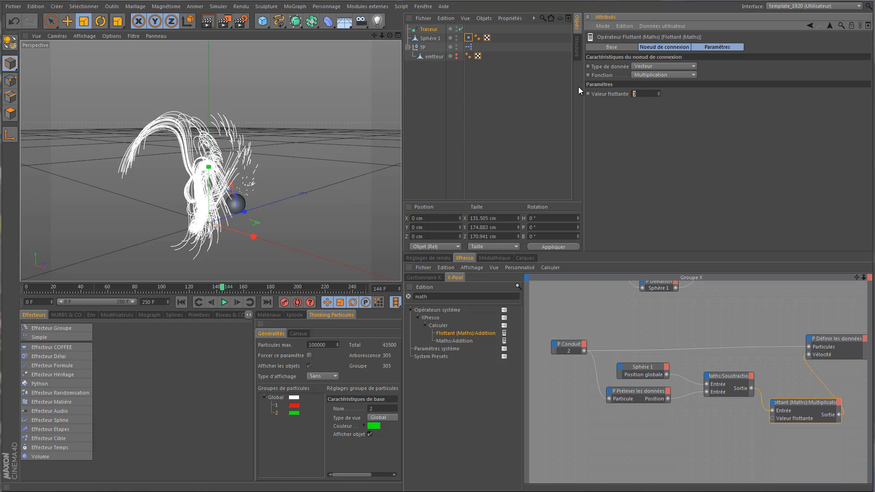
pyautogui.write('2')
pyautogui.press('Return')
pyautogui.click(180, 302)
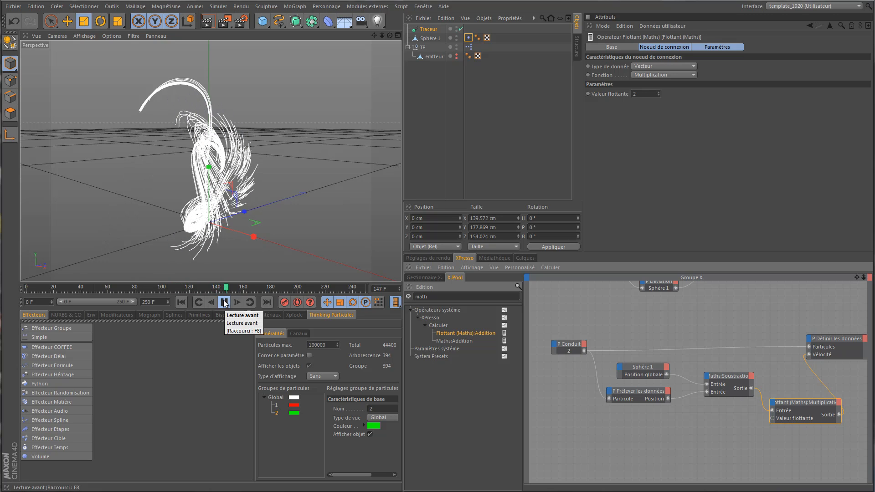
pyautogui.click(224, 302)
pyautogui.moveTo(403, 187); pyautogui.dragTo(401, 187)
pyautogui.moveTo(400, 186); pyautogui.dragTo(401, 186)
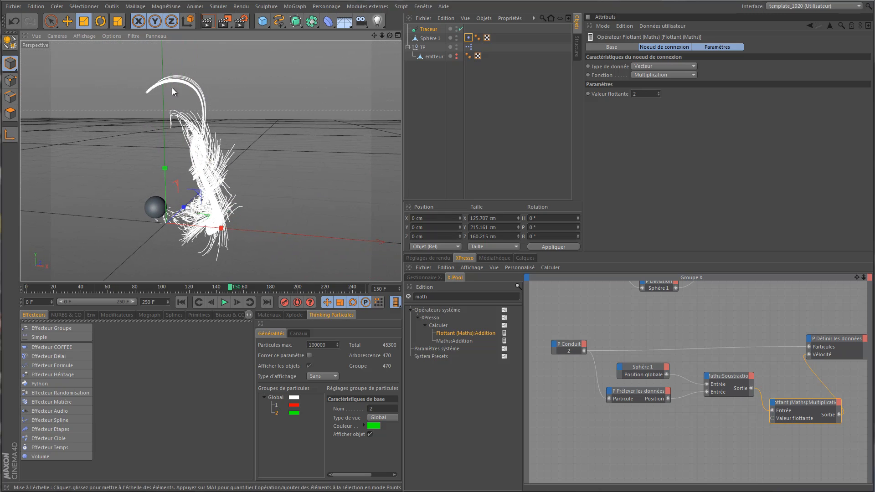
# Set the multiplication node's float value to 3 and replay the animation from the start
pyautogui.click(181, 302)
pyautogui.click(634, 94)
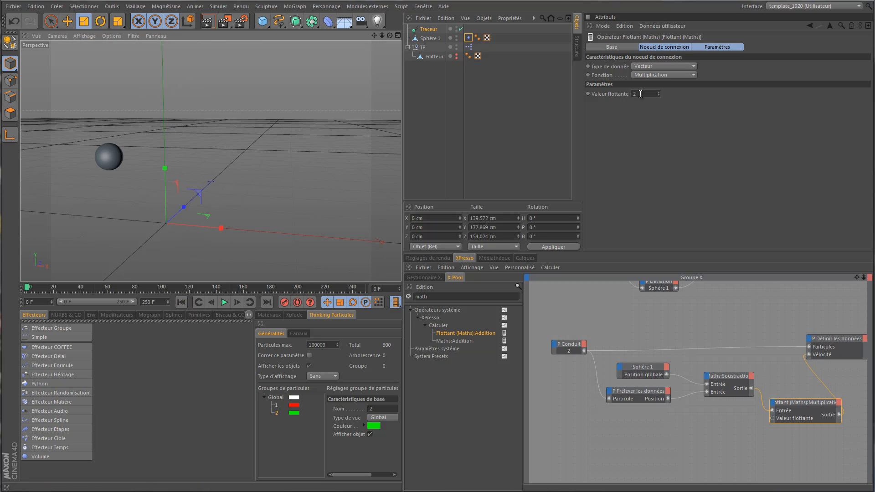
pyautogui.write('3')
pyautogui.press('Return')
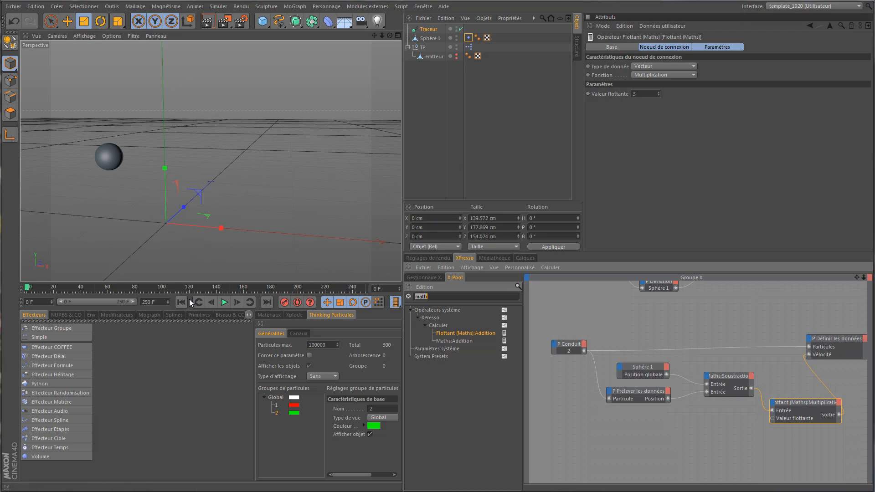
pyautogui.click(224, 302)
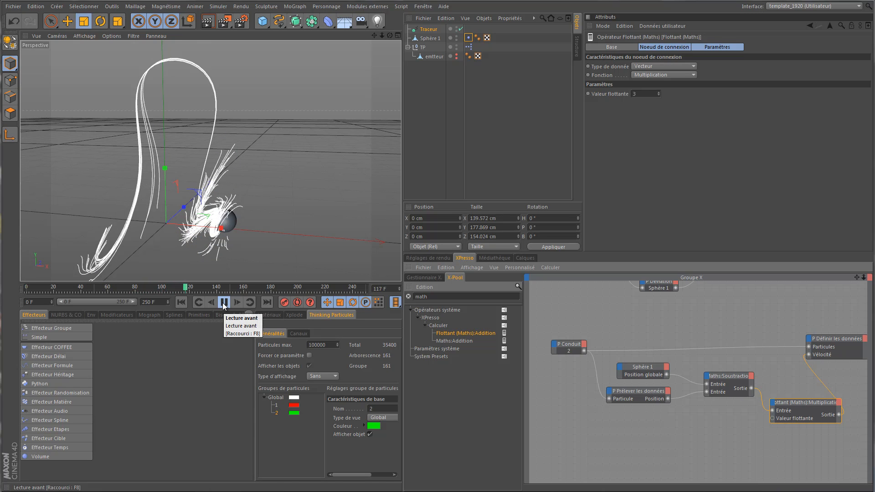
pyautogui.click(224, 303)
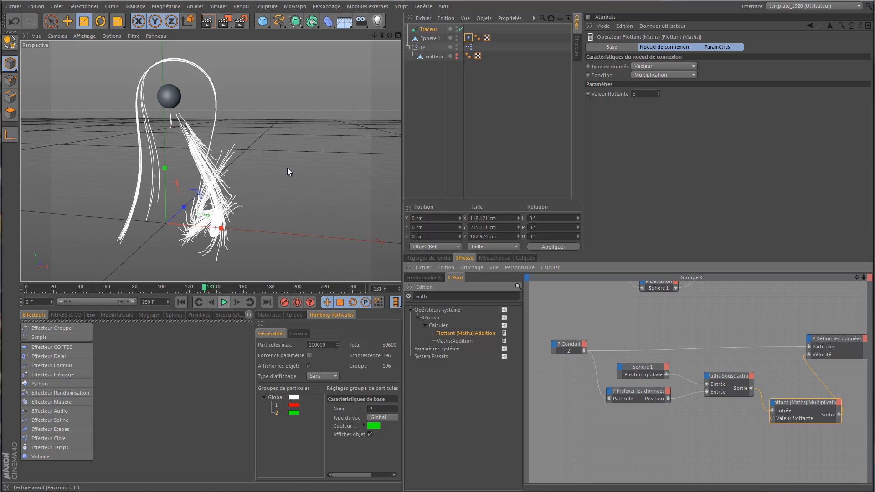
# Render a preview of the view, and hide Sphère 1 in both the editor and the render
pyautogui.moveTo(390, 35); pyautogui.dragTo(402, 188)
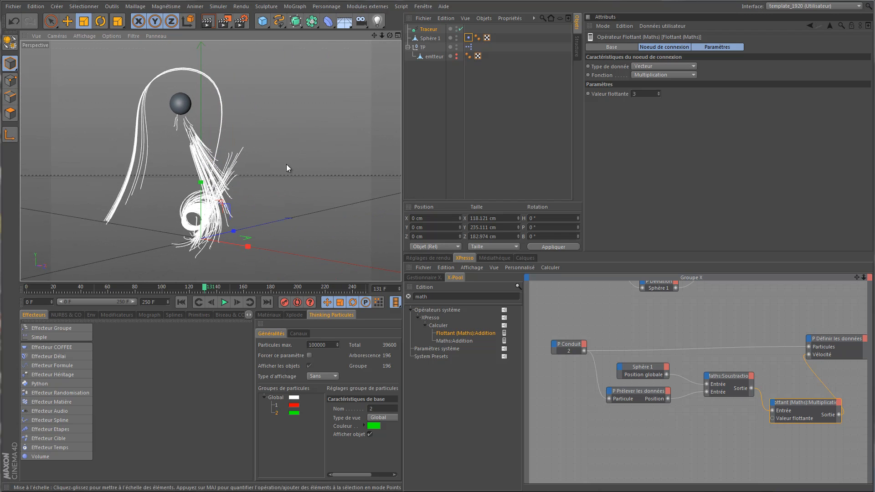
pyautogui.moveTo(374, 36); pyautogui.dragTo(400, 186)
pyautogui.click(208, 22)
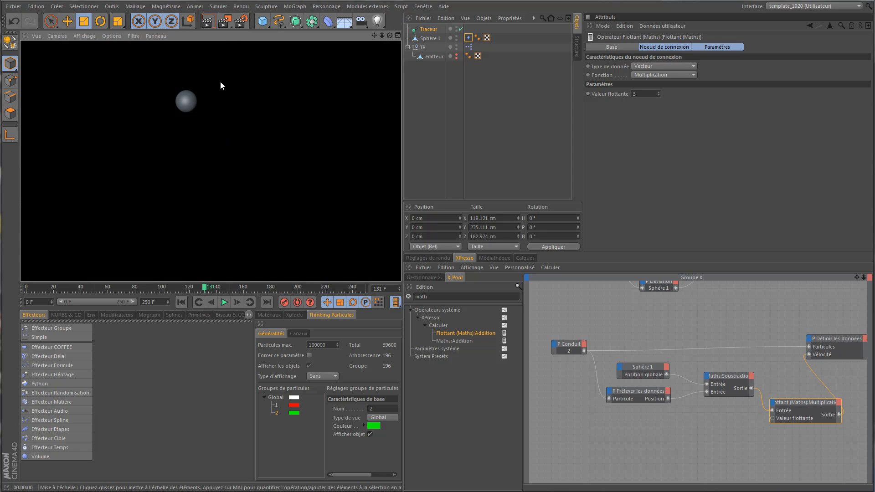
pyautogui.click(456, 38)
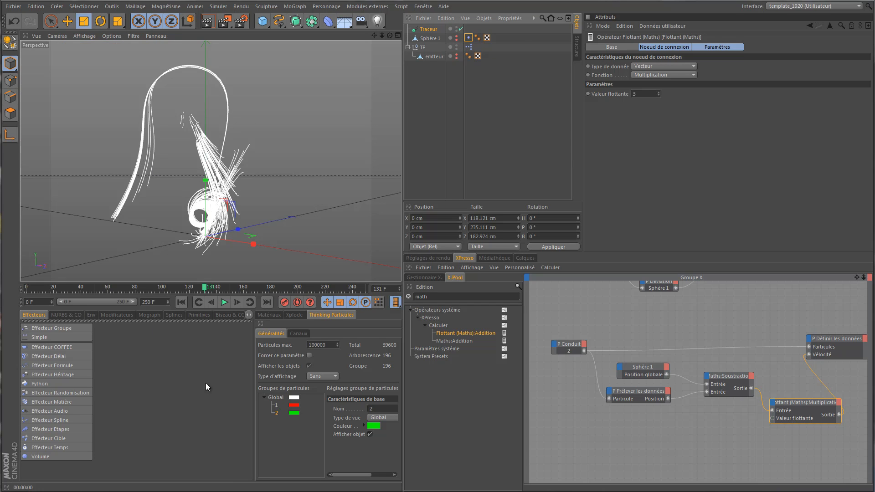
# Create a Matériau Cheveux hair material and apply it to the Traceur object
pyautogui.click(269, 315)
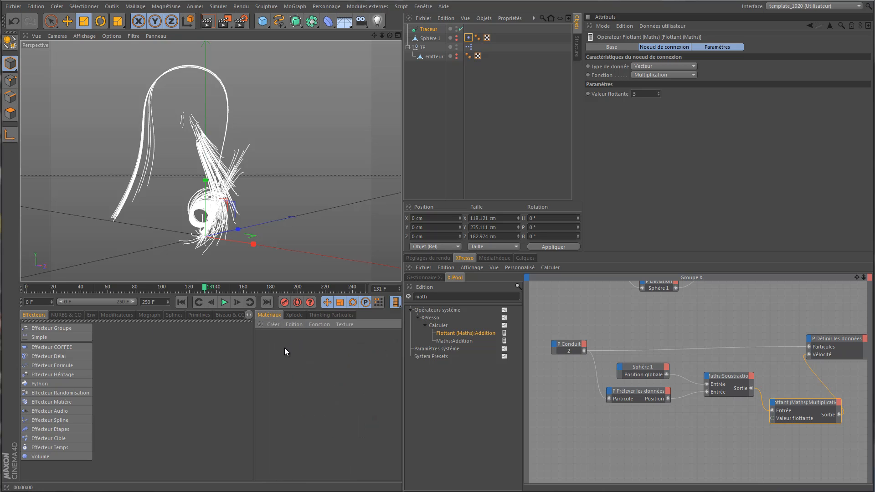
pyautogui.click(276, 324)
pyautogui.moveTo(351, 350)
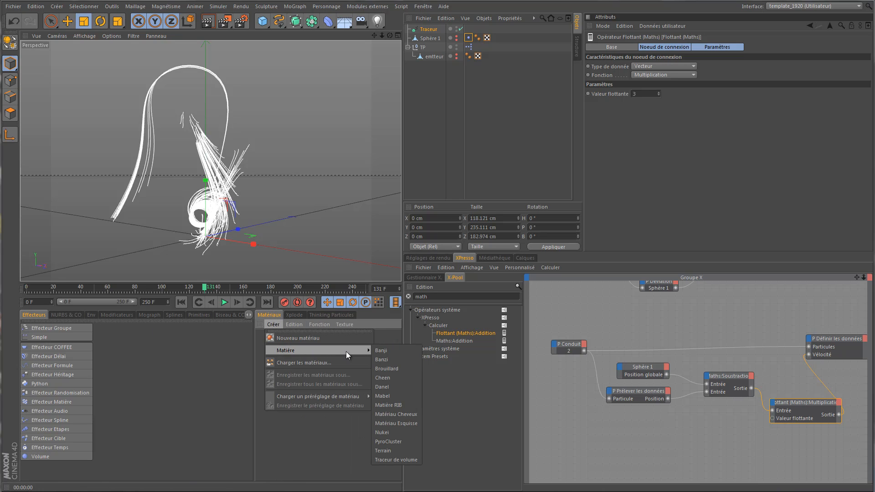
pyautogui.click(415, 415)
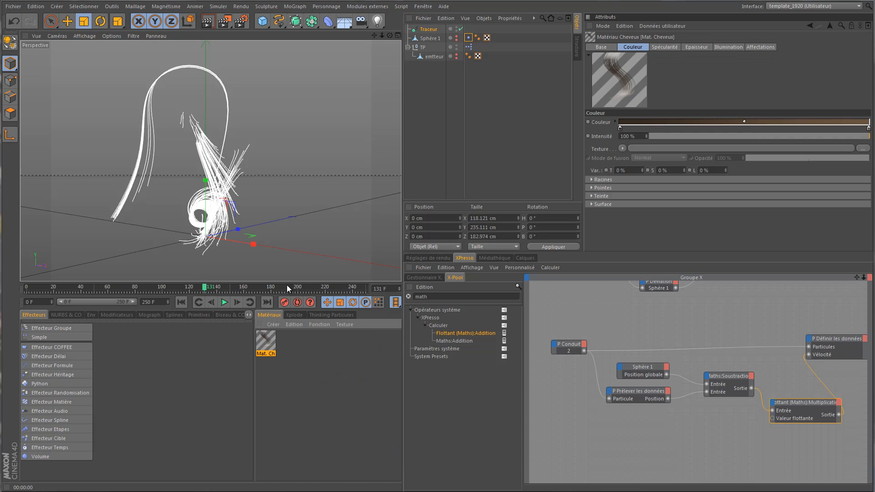
pyautogui.moveTo(264, 338); pyautogui.dragTo(432, 30)
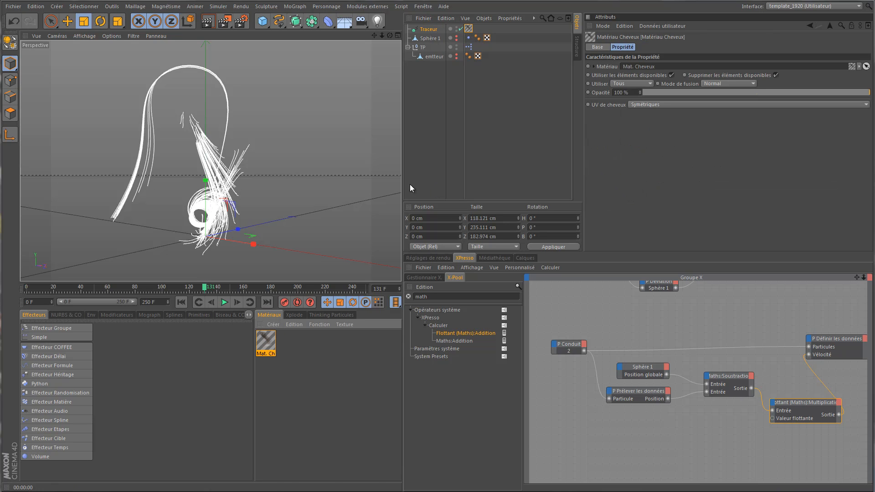
# Examine the Rendu des cheveux options for rendering, shadows and lighting in the render settings
pyautogui.click(431, 258)
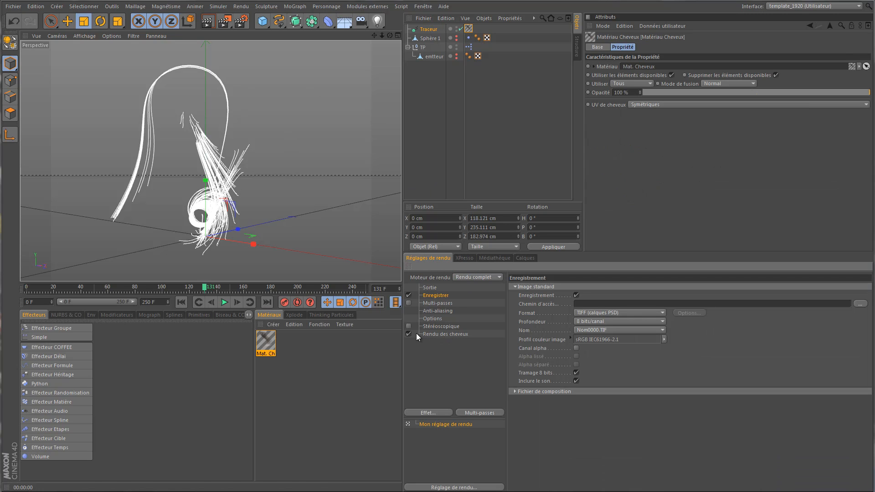
pyautogui.click(437, 334)
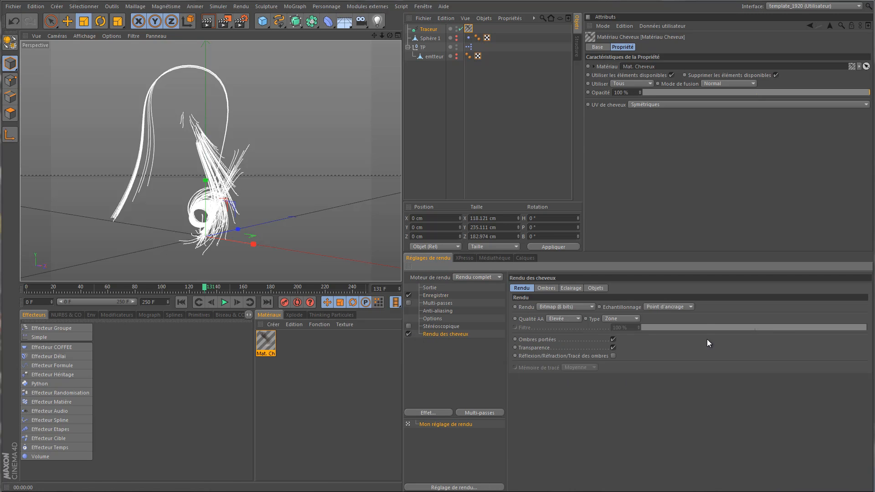
pyautogui.click(549, 289)
pyautogui.click(571, 287)
pyautogui.click(544, 287)
pyautogui.click(526, 287)
pyautogui.click(542, 287)
pyautogui.click(524, 287)
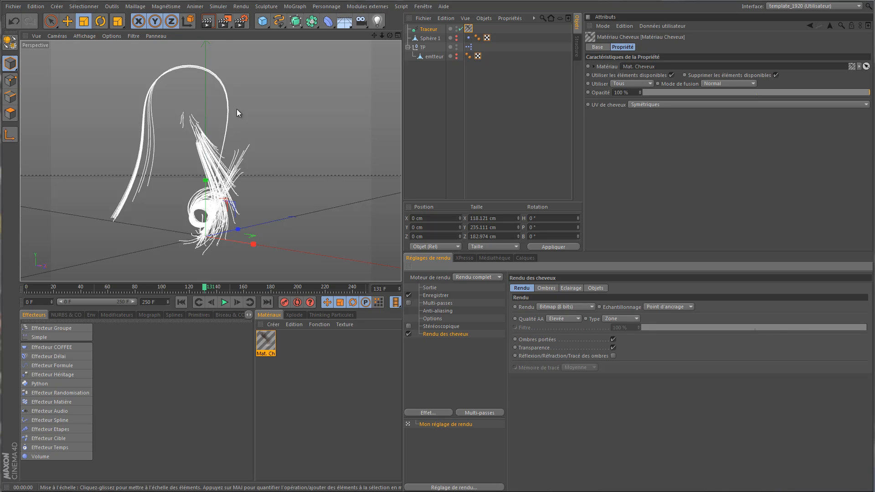
# Render the hair-shaded trails from the current viewpoint and again from a different angle
pyautogui.click(207, 23)
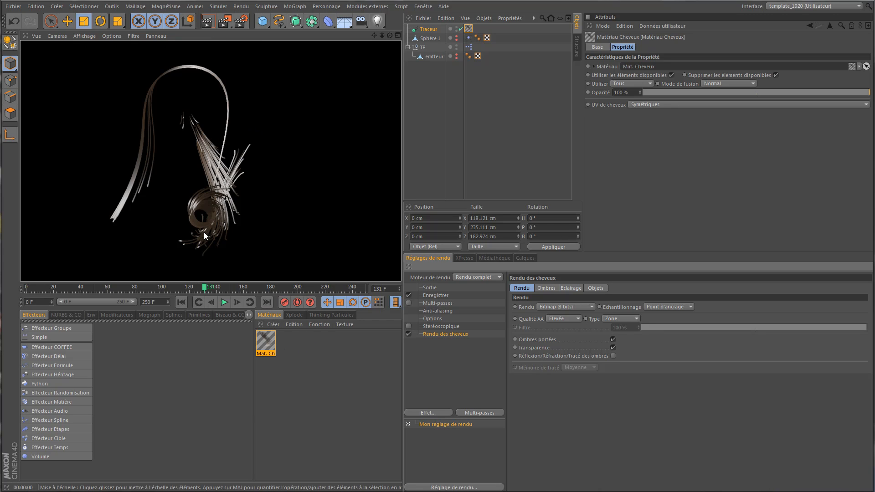
pyautogui.click(389, 35)
pyautogui.moveTo(403, 186); pyautogui.dragTo(361, 37)
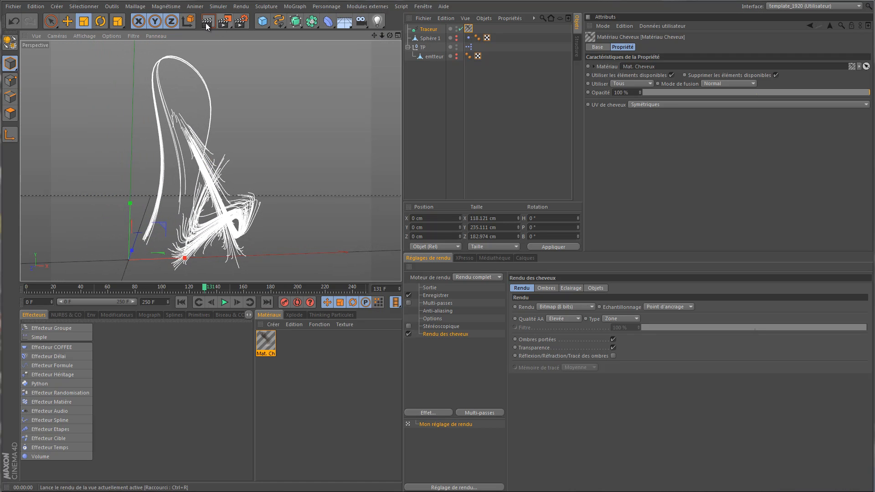
pyautogui.click(206, 23)
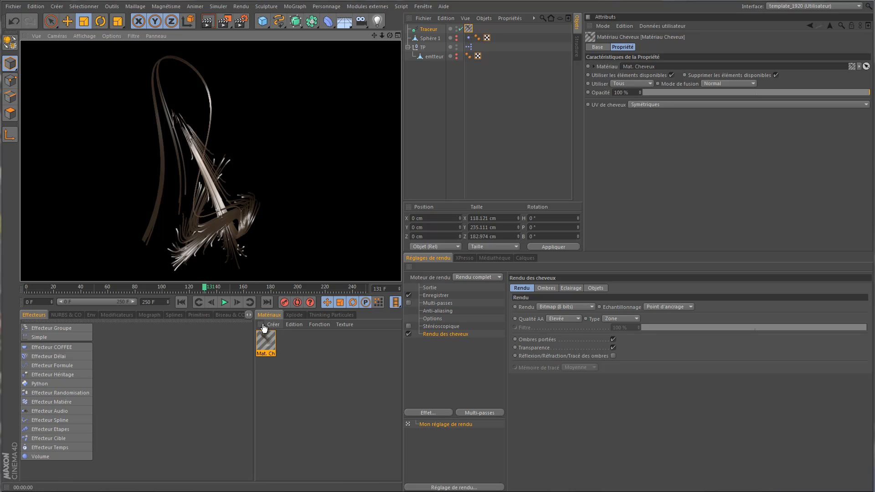
# Open the Mat. Cheveux hair material for editing
pyautogui.doubleClick(270, 341)
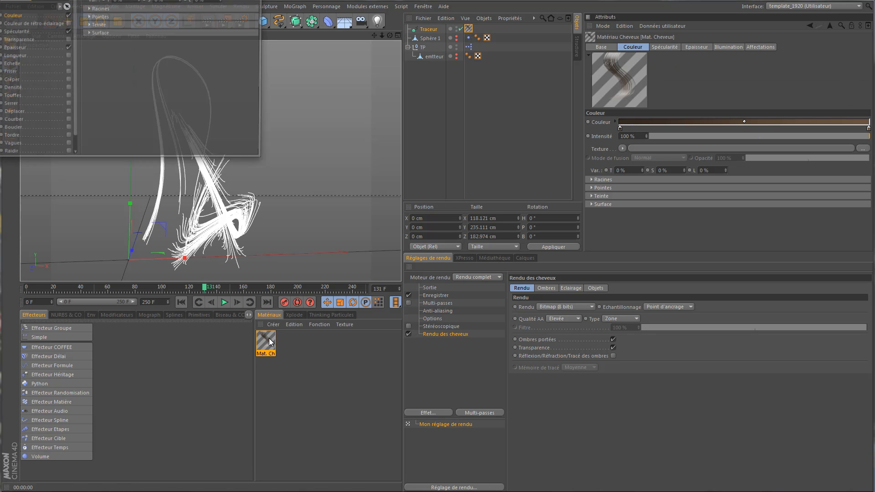
pyautogui.moveTo(133, 0); pyautogui.dragTo(351, 182)
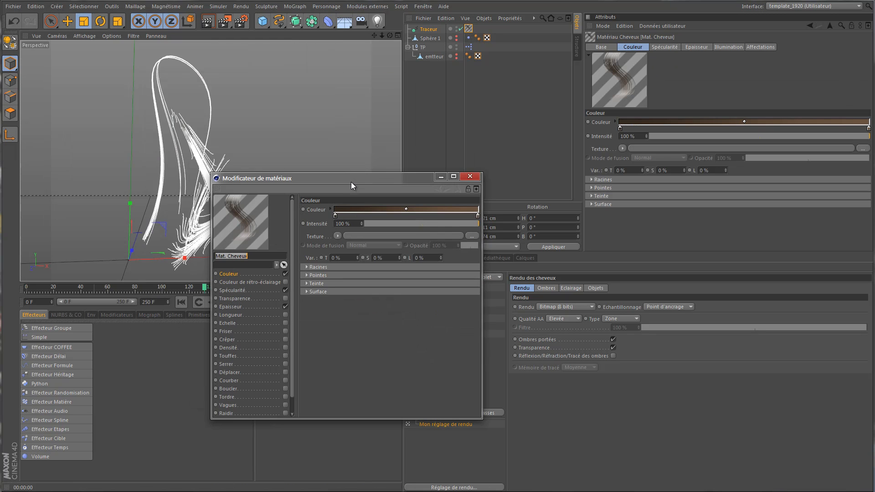
pyautogui.doubleClick(336, 216)
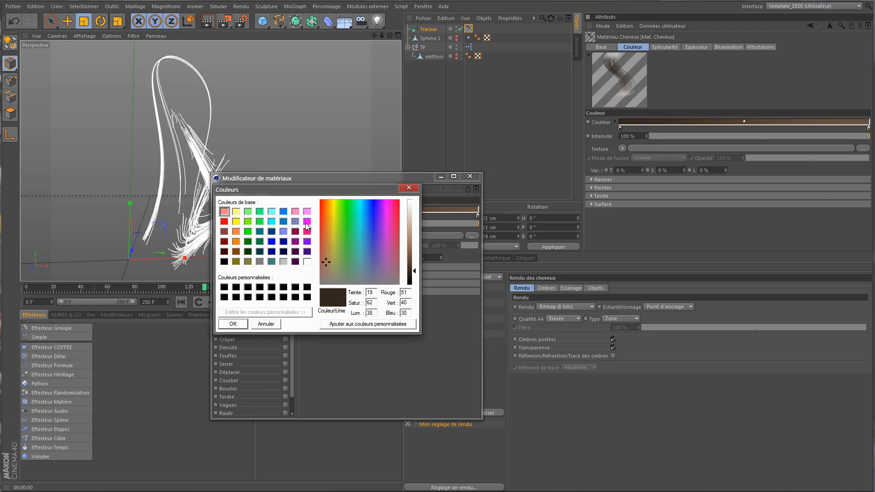
pyautogui.click(272, 221)
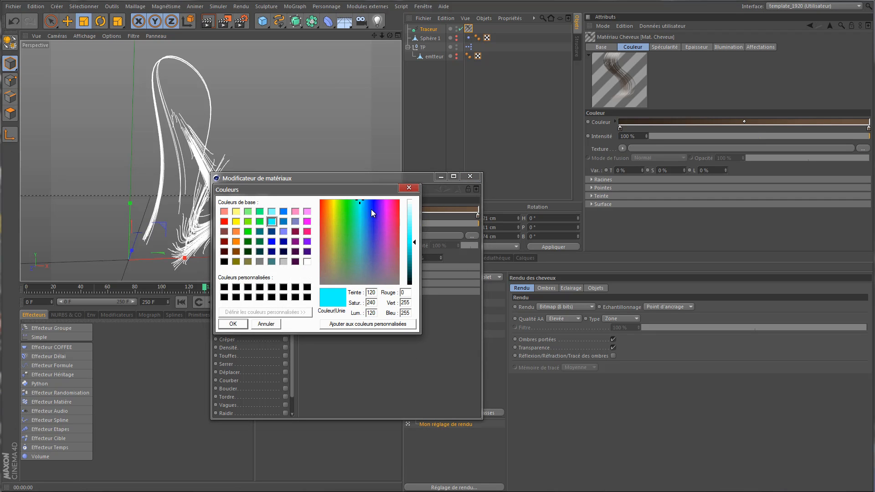
pyautogui.click(367, 230)
pyautogui.click(409, 189)
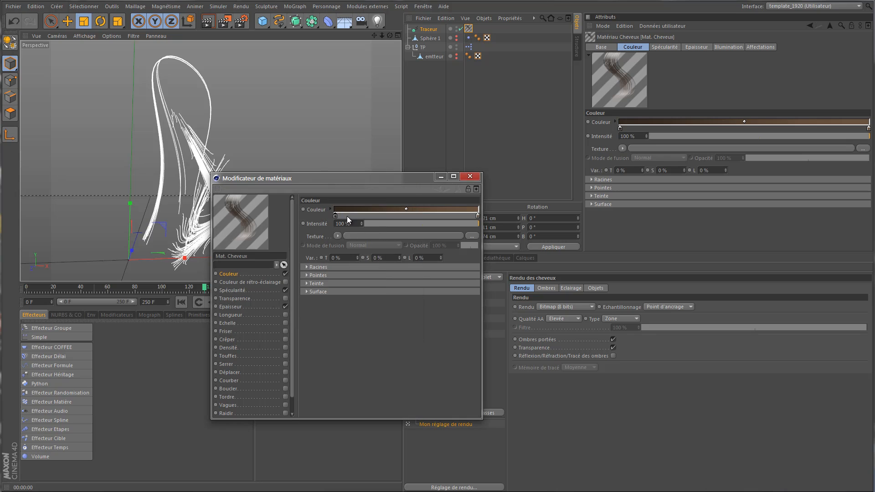
# Set both end knots of the hair colour gradient to a blue of hue 213°, saturation 71% and luminance 86%
pyautogui.click(331, 209)
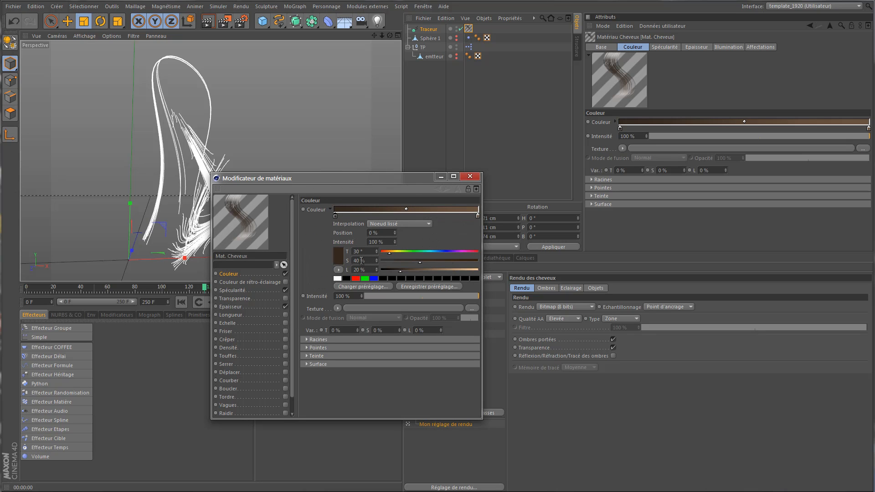
pyautogui.moveTo(404, 252); pyautogui.dragTo(464, 274)
pyautogui.click(419, 270)
pyautogui.click(383, 278)
pyautogui.click(477, 216)
pyautogui.click(383, 279)
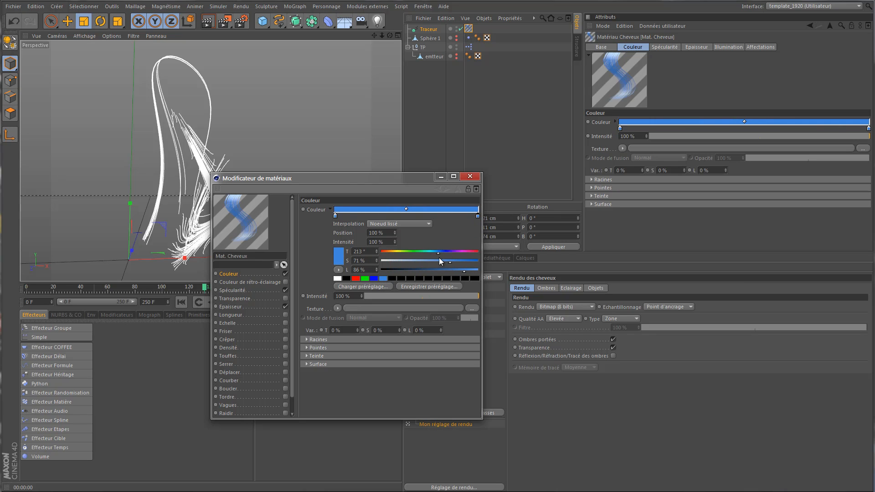
# Lighten the gradient's end knot by setting its saturation to 40%, and render the view
pyautogui.moveTo(449, 262); pyautogui.dragTo(423, 263)
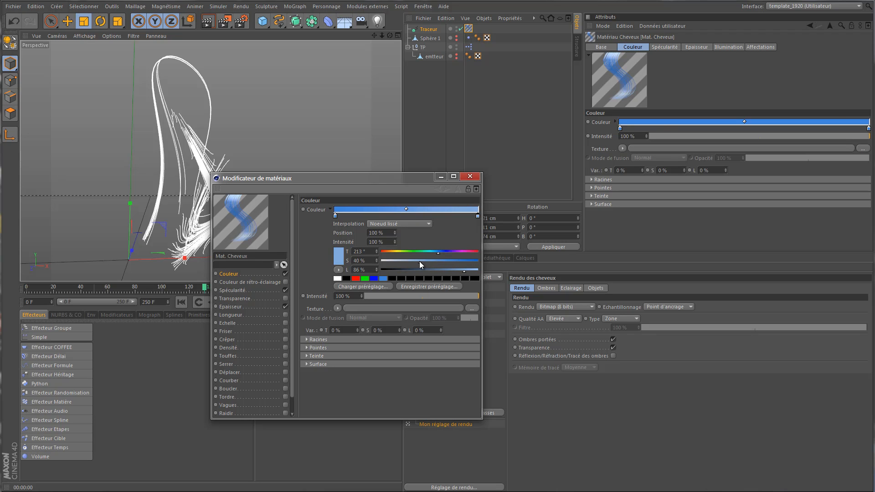
pyautogui.click(440, 178)
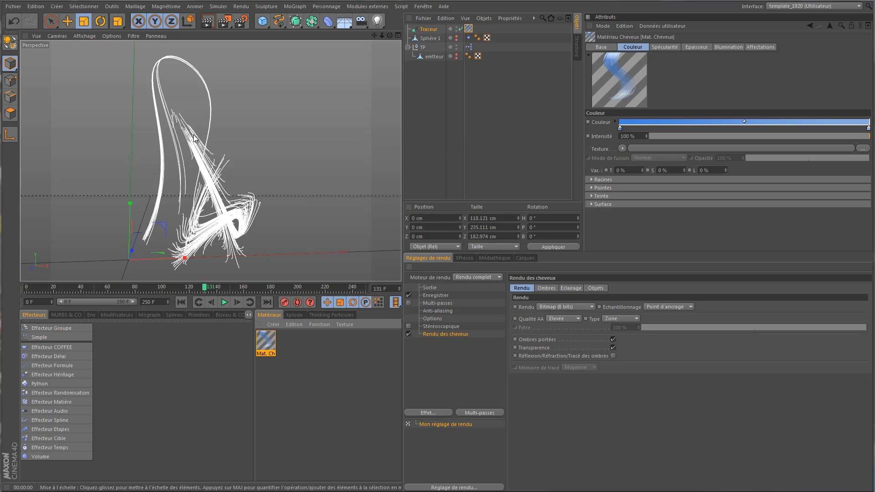
pyautogui.click(208, 21)
# Set the root thickness of the hair material to 0.1 cm in its Epaisseur channel
pyautogui.doubleClick(266, 343)
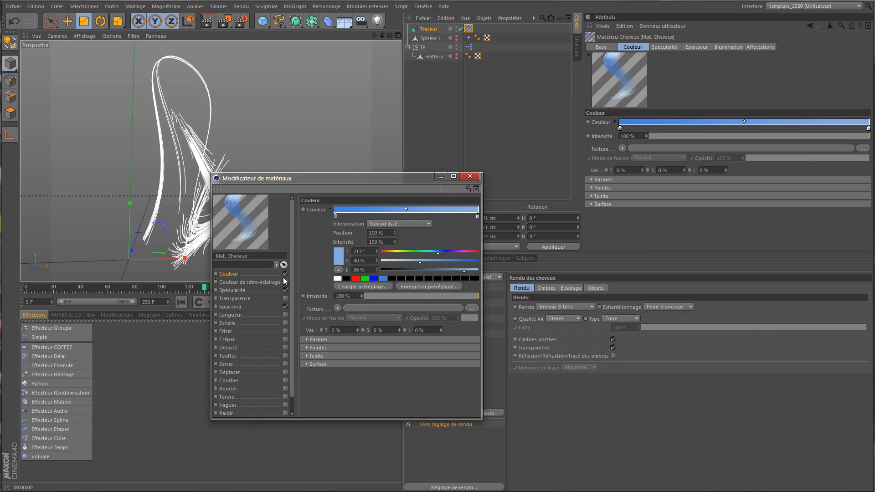
pyautogui.click(266, 291)
pyautogui.click(267, 304)
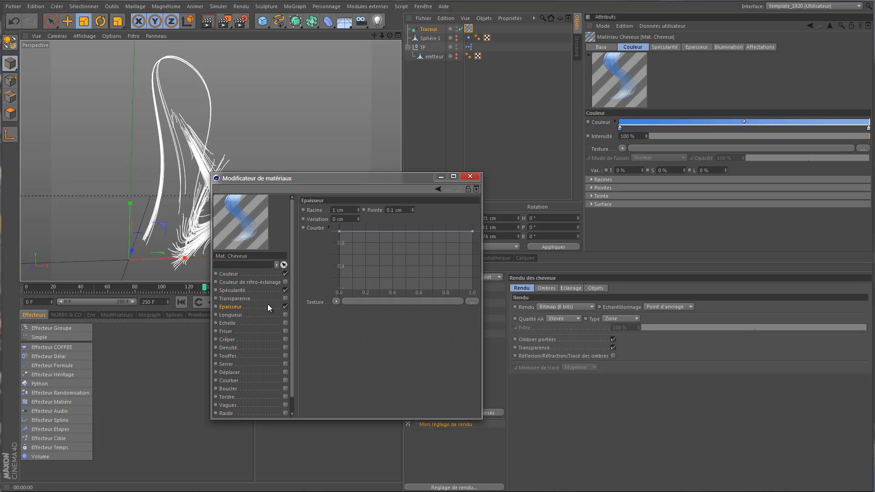
pyautogui.doubleClick(340, 209)
pyautogui.write('0.1')
pyautogui.press('Tab')
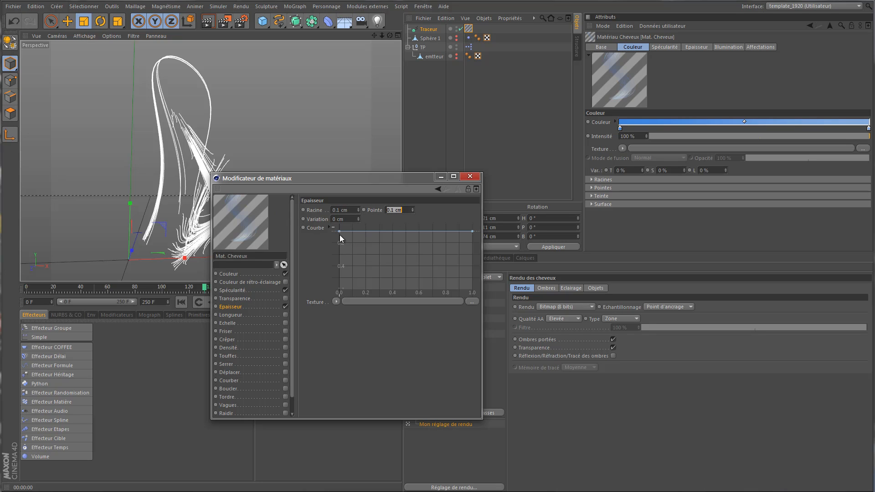
# Shape the thickness curve to start and end at 0, with added points at about 0.4 near positions 0.2 and 0.8
pyautogui.moveTo(340, 233); pyautogui.dragTo(339, 290)
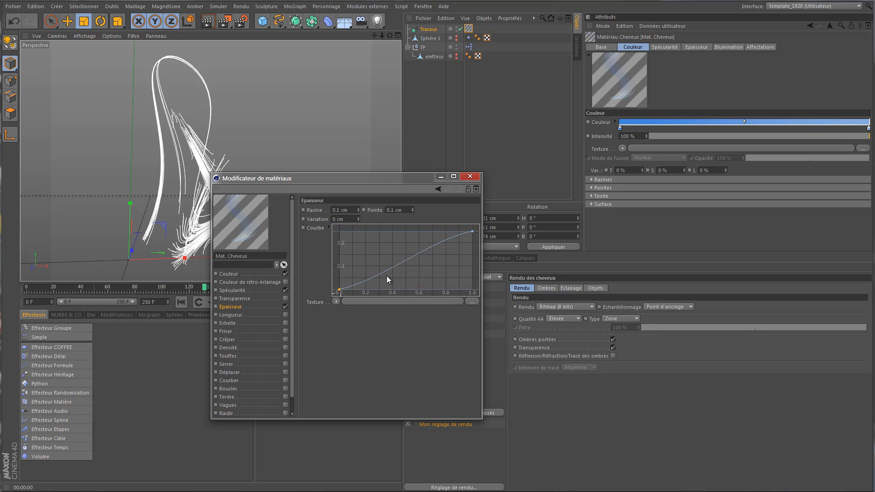
pyautogui.moveTo(472, 232); pyautogui.dragTo(470, 299)
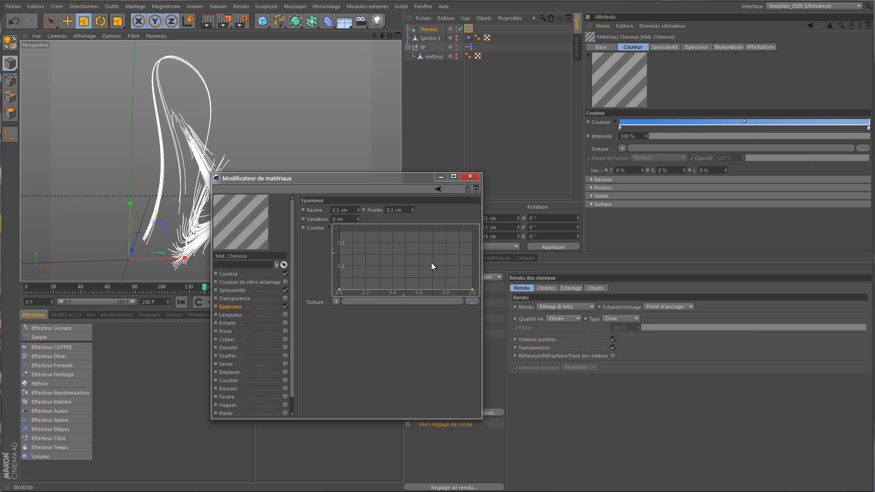
pyautogui.keyDown('ctrl'); pyautogui.click(365, 267); pyautogui.keyUp('ctrl')
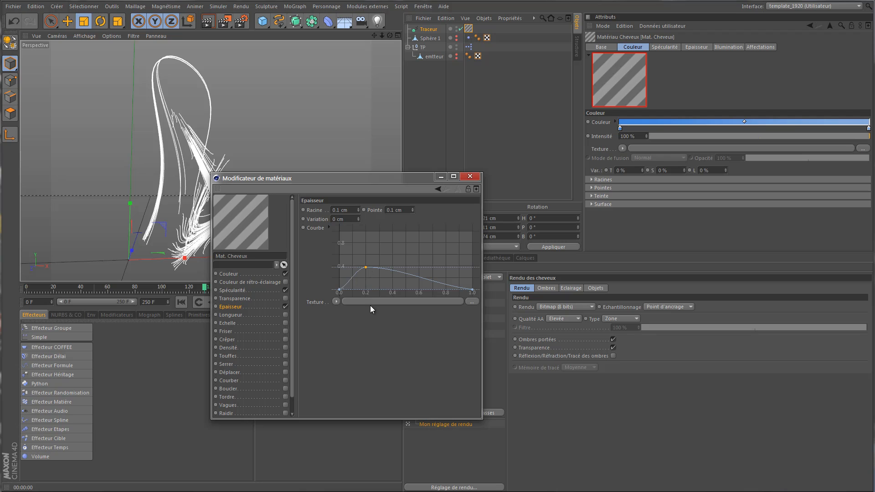
pyautogui.keyDown('ctrl'); pyautogui.click(444, 269); pyautogui.keyUp('ctrl')
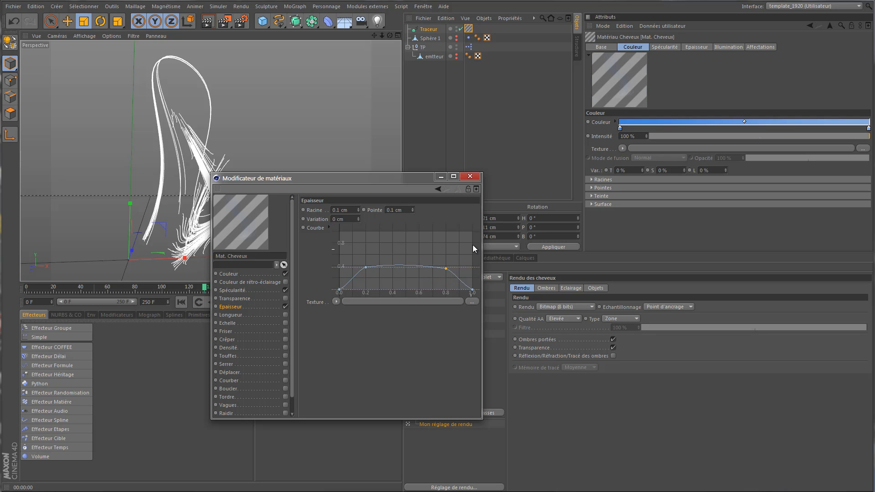
# Render the view with the edited hair thickness
pyautogui.click(440, 177)
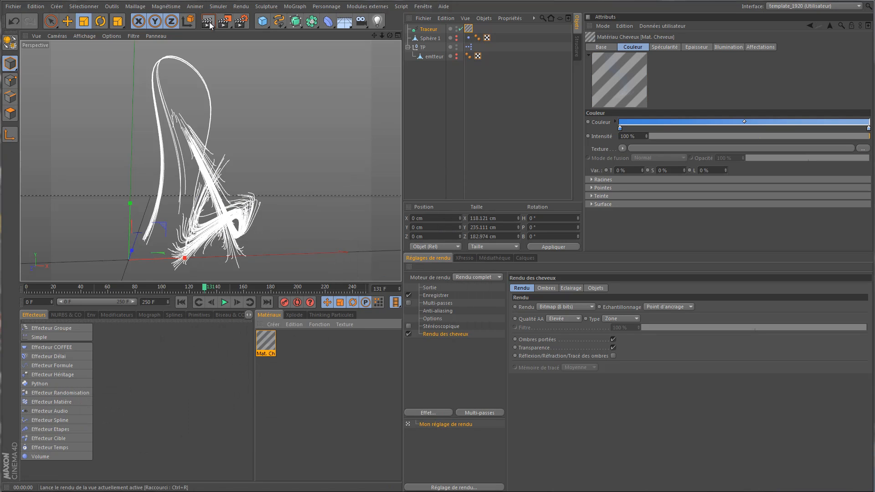
pyautogui.click(208, 22)
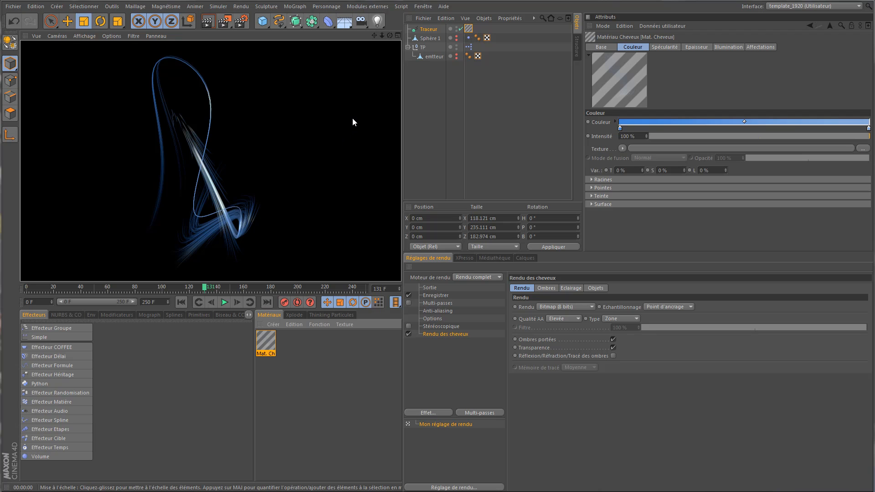
pyautogui.click(491, 100)
# Add a light and move it to about X 311 cm, Y 450 cm, Z -496 cm, above the trails
pyautogui.moveTo(376, 20); pyautogui.dragTo(383, 43)
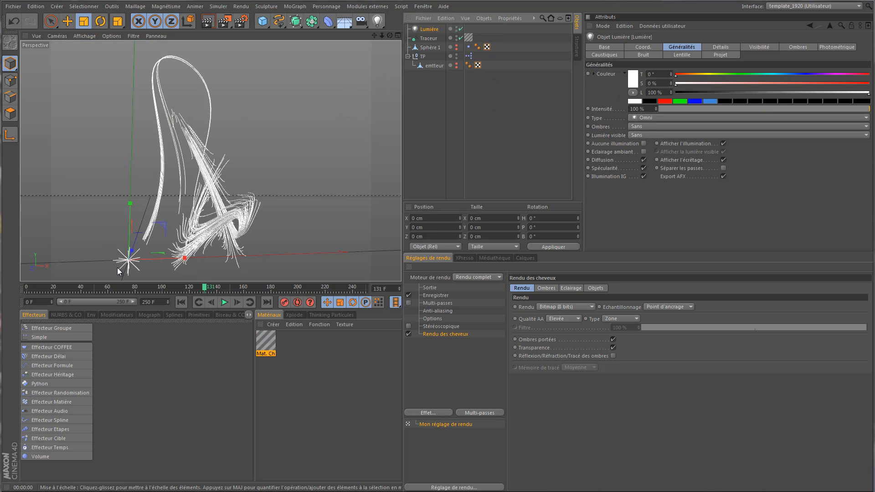
pyautogui.click(72, 20)
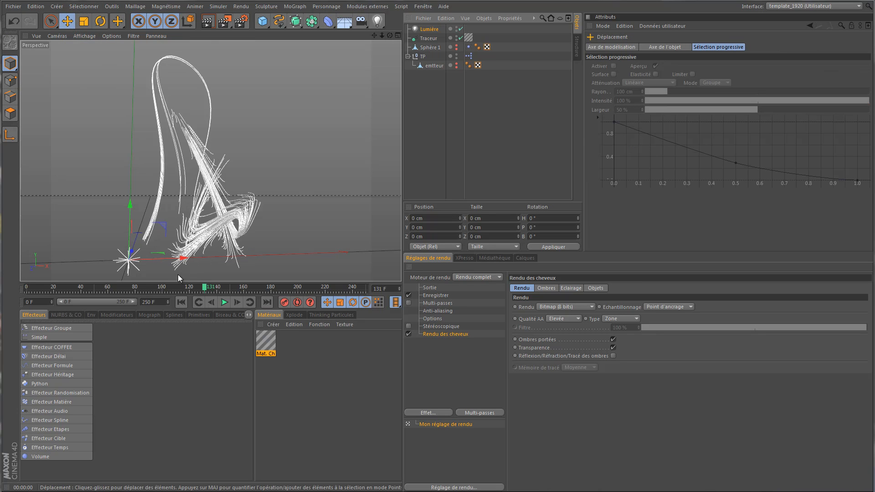
pyautogui.moveTo(180, 256); pyautogui.dragTo(393, 258)
pyautogui.moveTo(382, 35); pyautogui.dragTo(319, 65)
pyautogui.moveTo(248, 122); pyautogui.dragTo(254, 49)
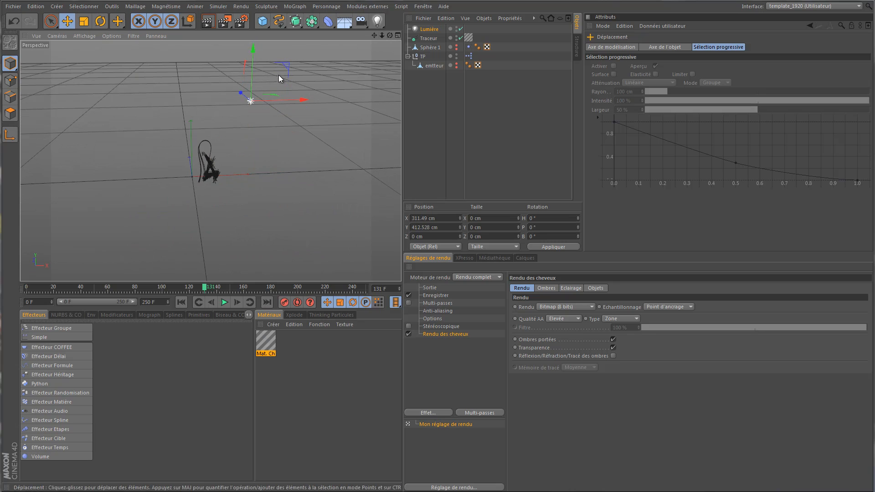
pyautogui.moveTo(236, 91); pyautogui.dragTo(273, 121)
pyautogui.moveTo(286, 70); pyautogui.dragTo(287, 58)
# Set the light's shadows to Masques d'ombres (ombres diffuses)
pyautogui.click(427, 31)
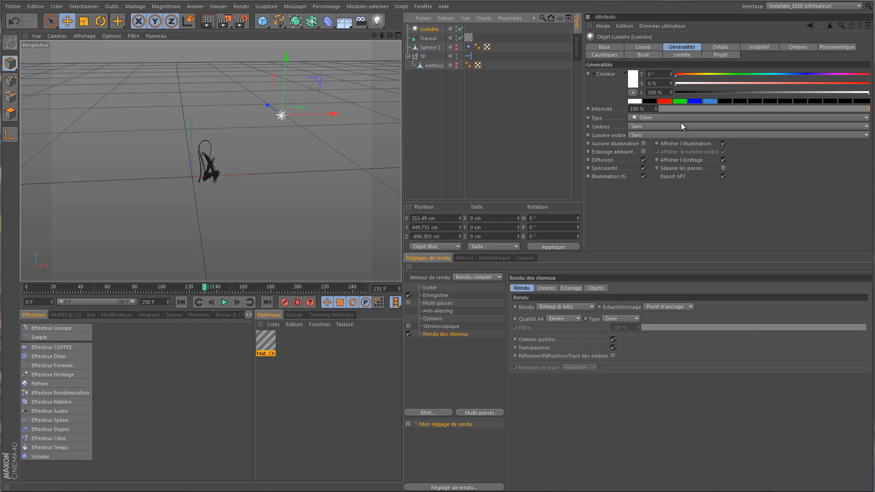
pyautogui.click(665, 128)
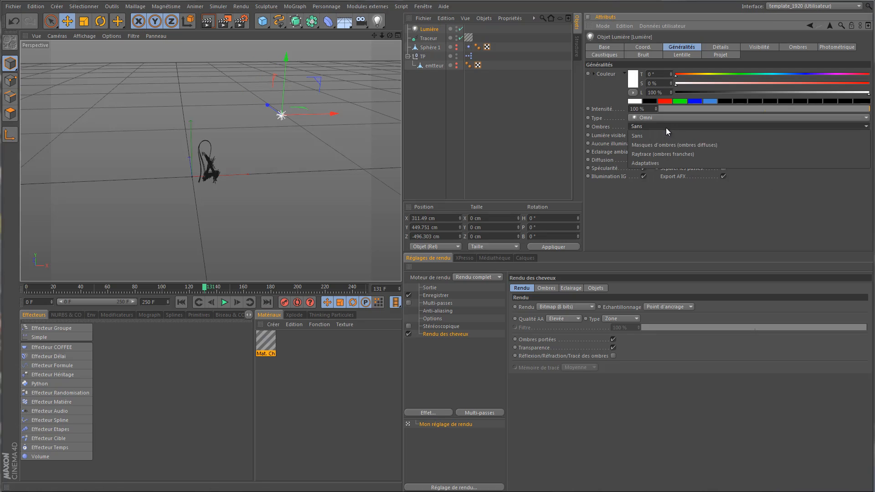
pyautogui.click(687, 145)
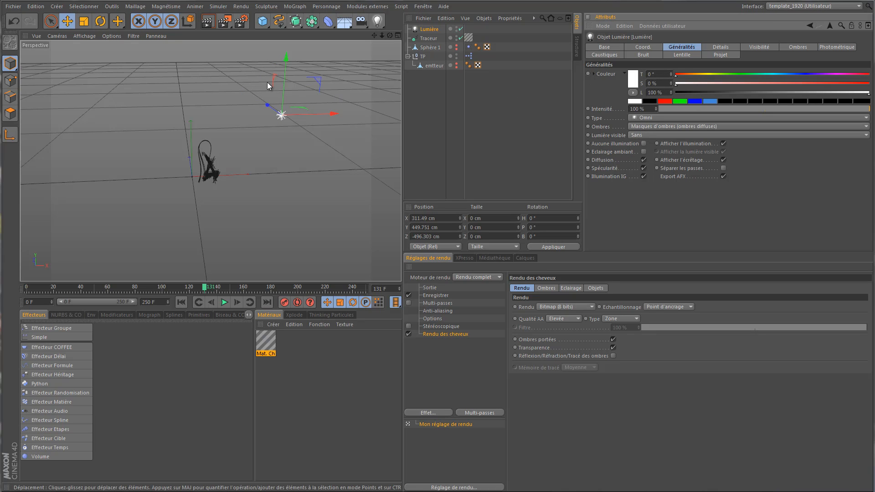
# Move the light to about X 153 cm and Y 429 cm, and render the lit trails in close-up
pyautogui.moveTo(332, 116); pyautogui.dragTo(288, 116)
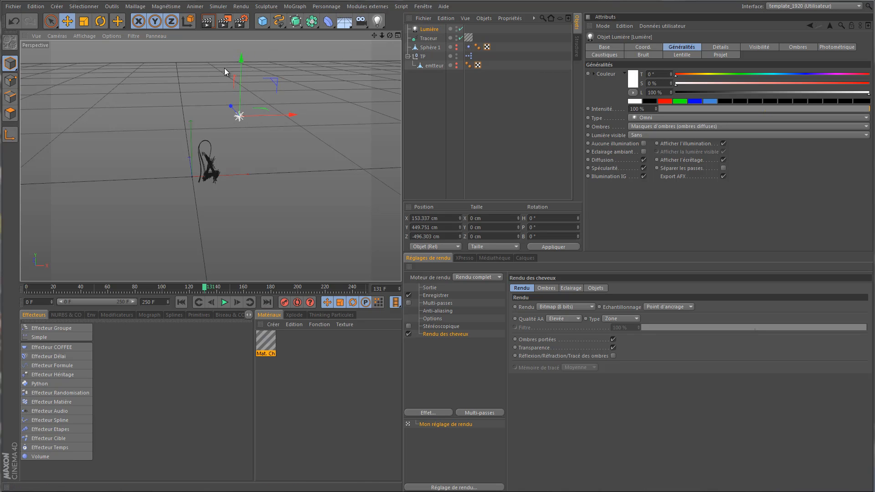
pyautogui.moveTo(239, 63); pyautogui.dragTo(242, 67)
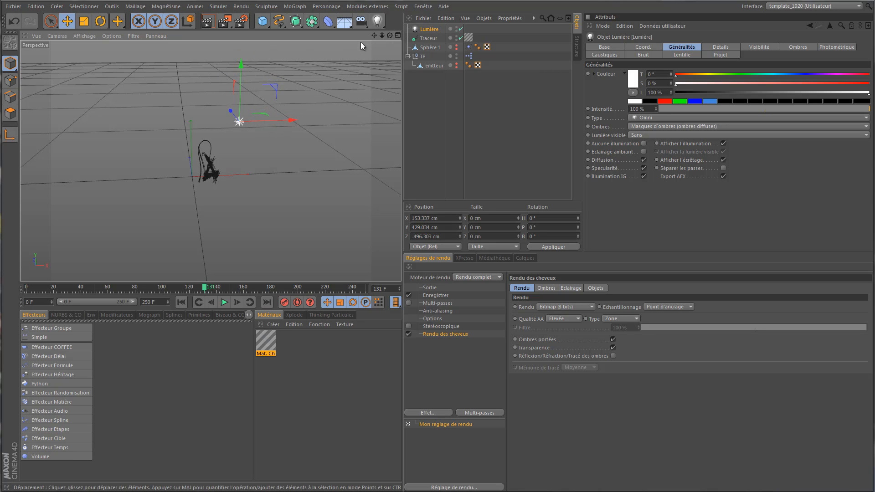
pyautogui.moveTo(385, 35); pyautogui.dragTo(347, 31)
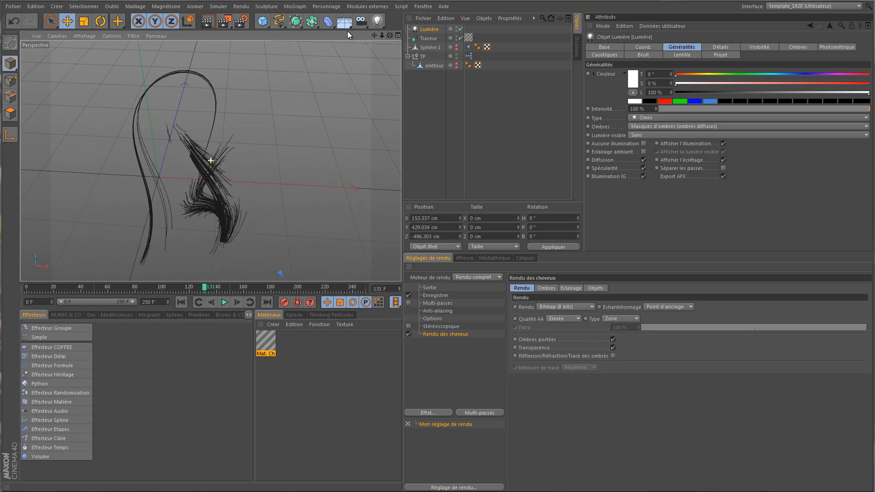
pyautogui.click(207, 21)
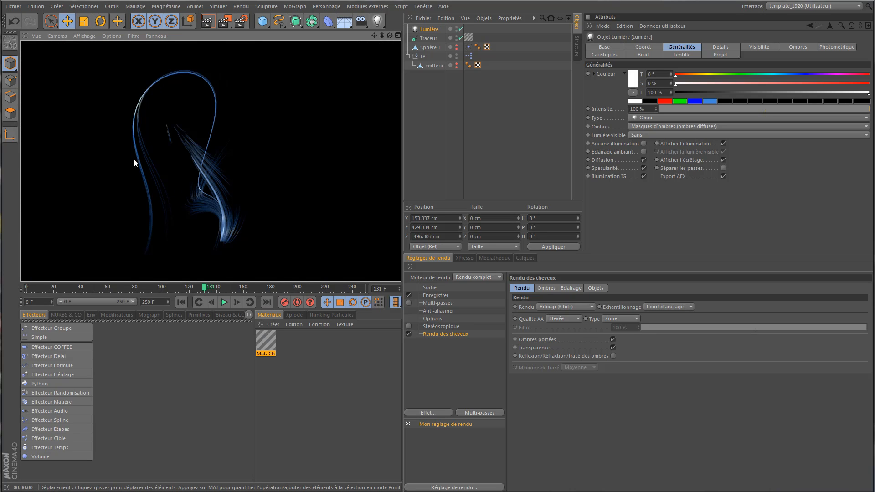
pyautogui.click(216, 72)
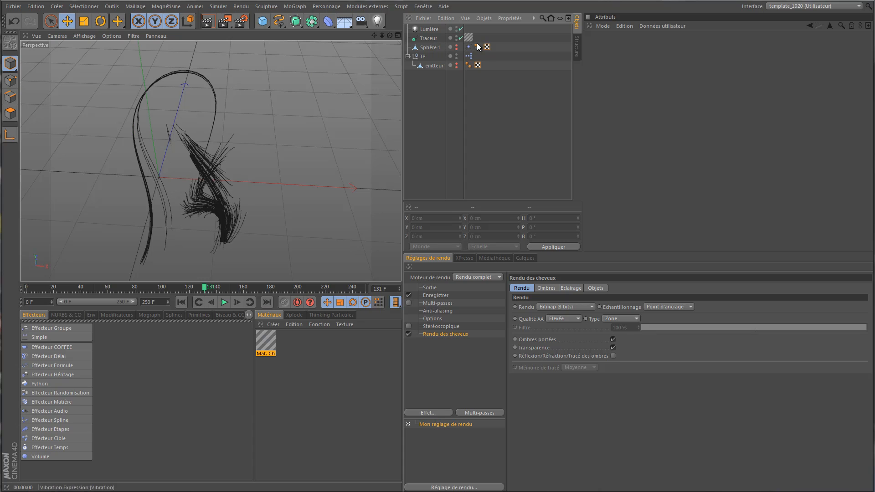
# Set the P Naissance node's rate per frame to 500 in the TP XPresso setup, and replay the animation from the start
pyautogui.click(469, 56)
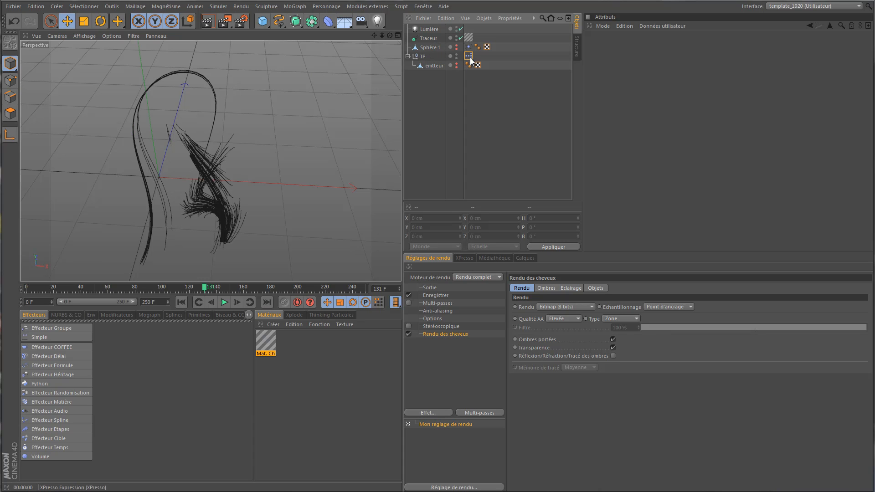
pyautogui.click(465, 258)
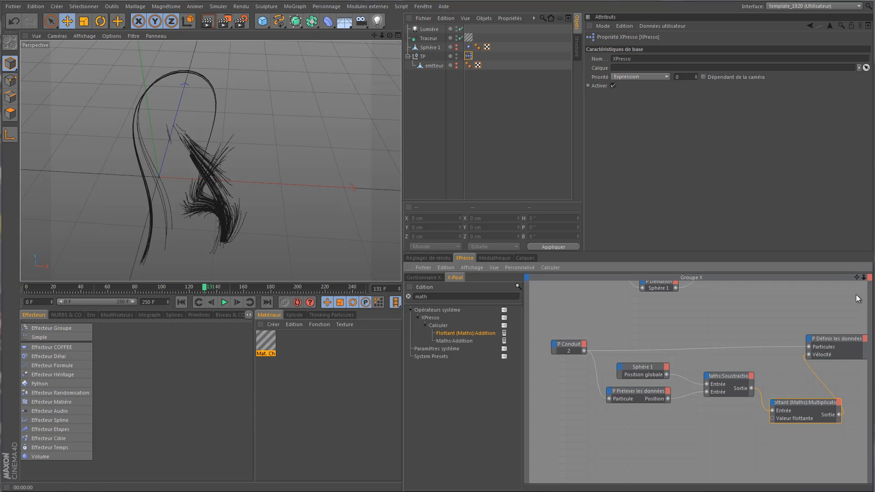
pyautogui.moveTo(858, 278); pyautogui.dragTo(702, 324)
pyautogui.click(628, 360)
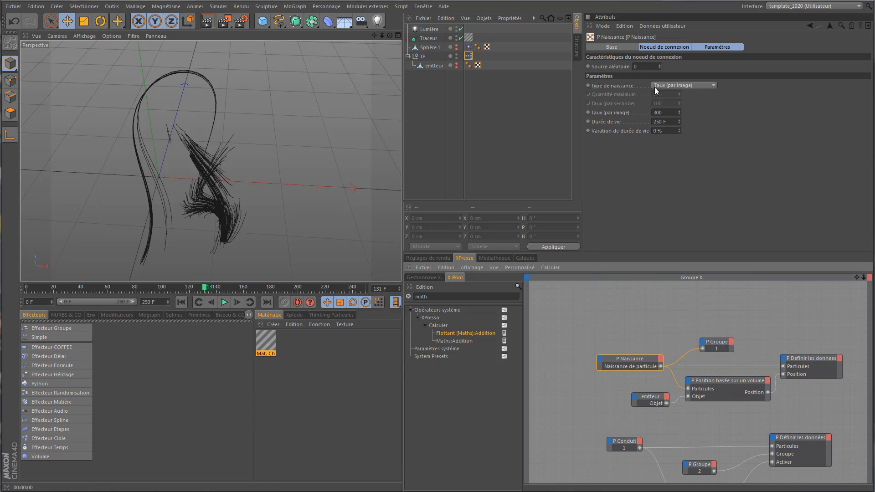
pyautogui.click(670, 113)
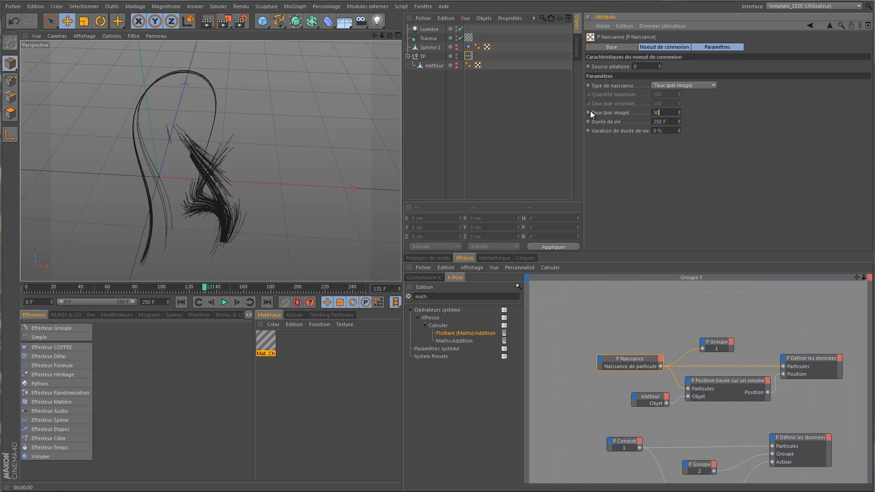
pyautogui.click(181, 302)
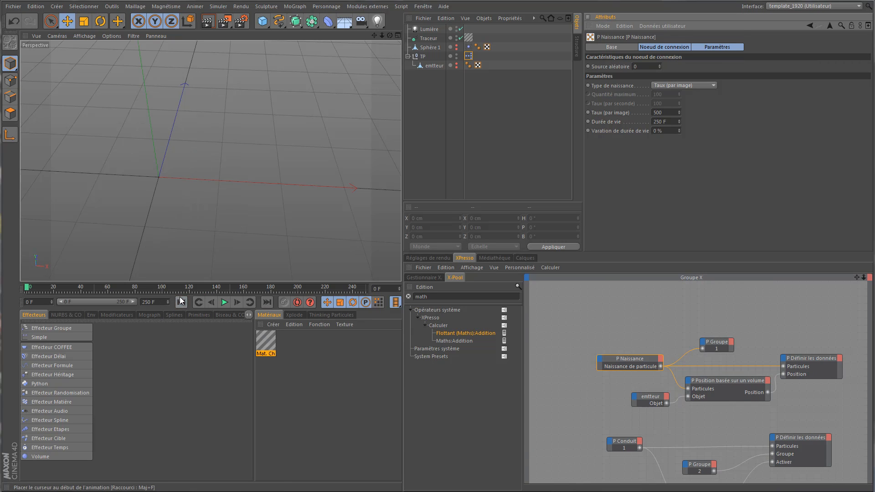
pyautogui.click(223, 303)
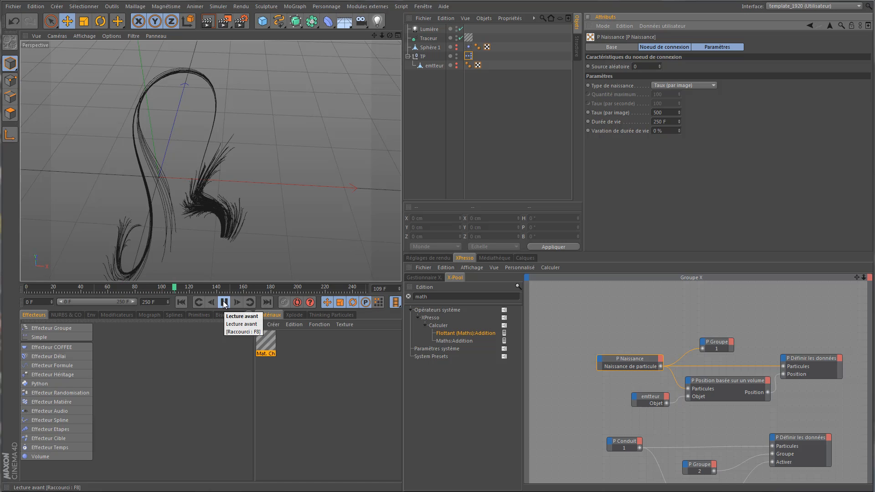
# Stop the playback at frame 114 and render the trails in the perspective view
pyautogui.click(224, 303)
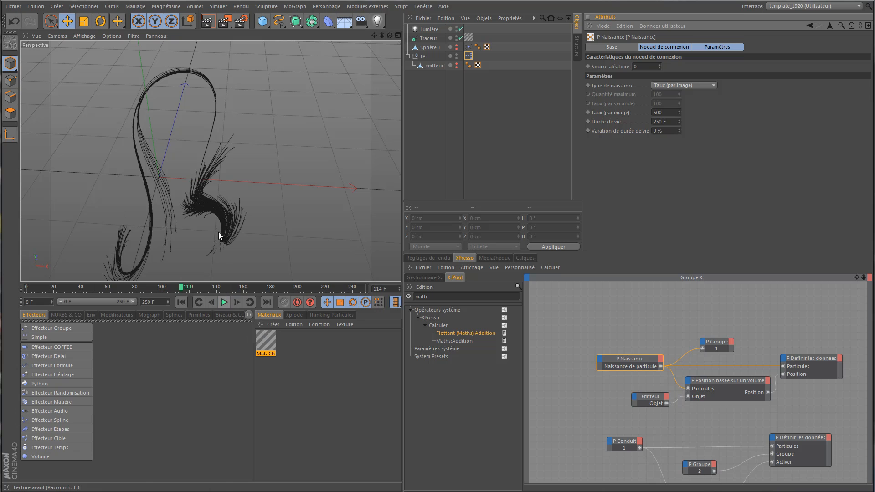
pyautogui.click(209, 22)
pyautogui.moveTo(374, 36); pyautogui.dragTo(380, 17)
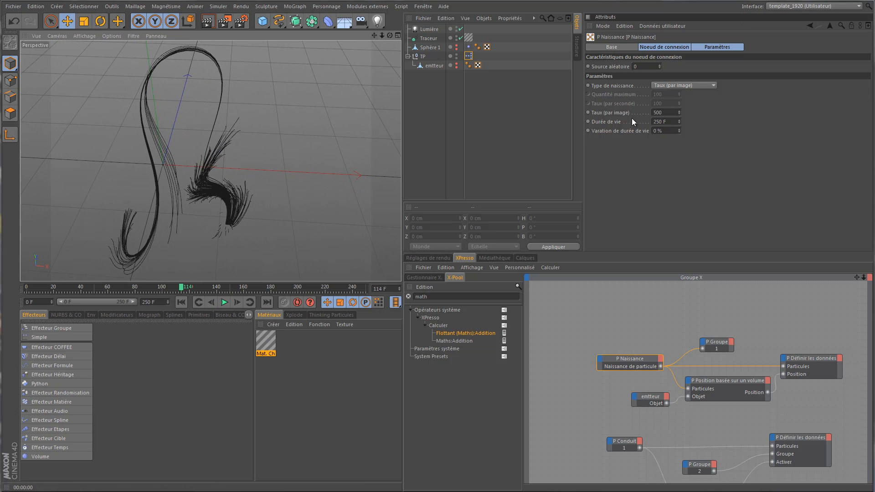
# Set the P Naissance node's rate per frame to 1000 and replay the animation from the start
pyautogui.click(669, 113)
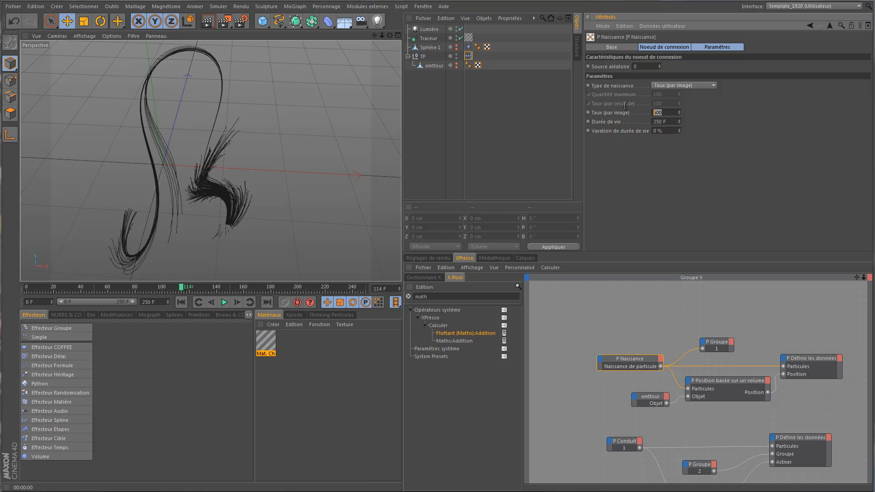
pyautogui.write('1000')
pyautogui.press('Tab')
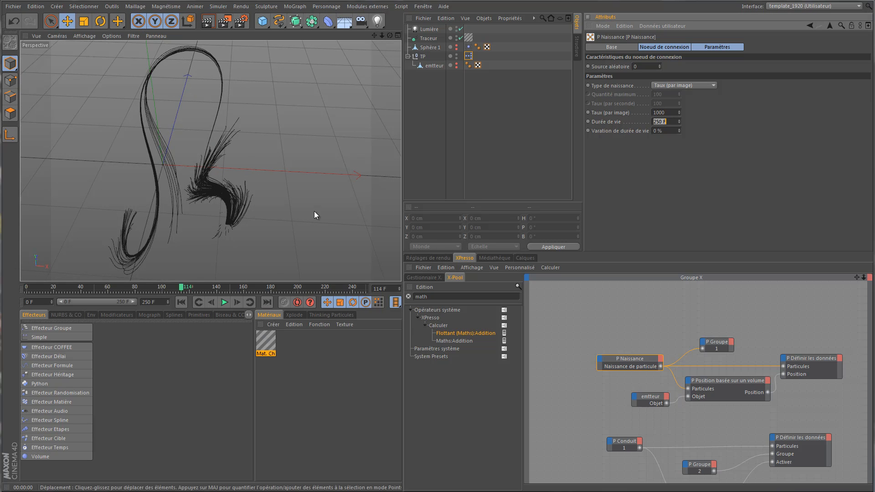
pyautogui.click(180, 302)
pyautogui.click(225, 302)
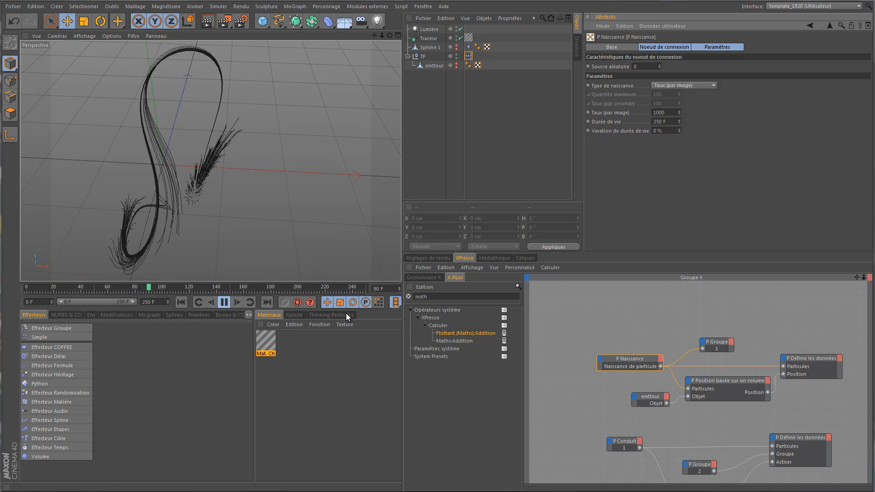
# Raise the maximum particle count in the Thinking Particles settings to 1000000
pyautogui.click(331, 314)
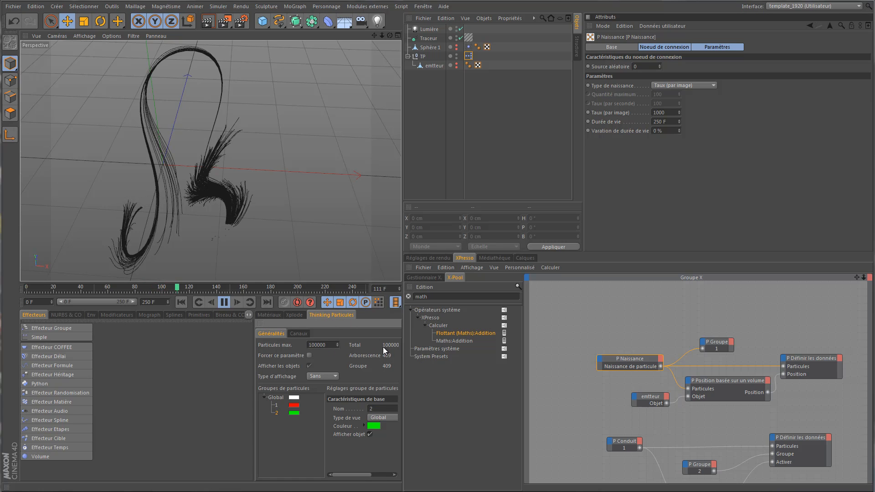
pyautogui.click(327, 345)
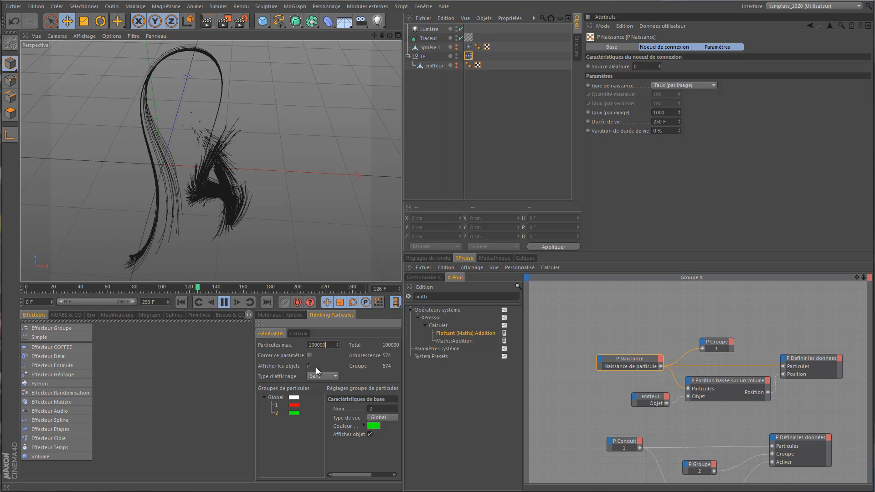
pyautogui.write('0')
pyautogui.press('Return')
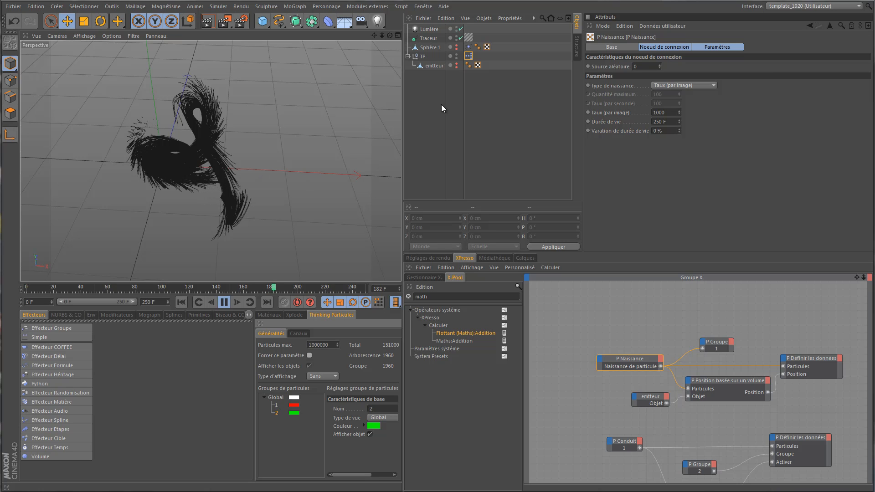
# Stop the playback at frame 201, render the denser trails, and inspect them from other angles
pyautogui.click(224, 303)
pyautogui.moveTo(391, 36); pyautogui.dragTo(397, 188)
pyautogui.click(209, 26)
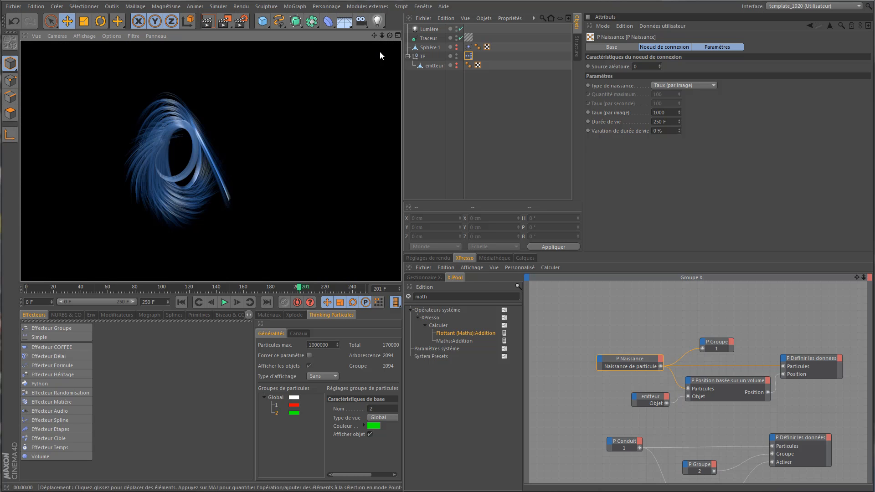
pyautogui.moveTo(382, 35); pyautogui.dragTo(403, 186)
pyautogui.moveTo(372, 36); pyautogui.dragTo(401, 186)
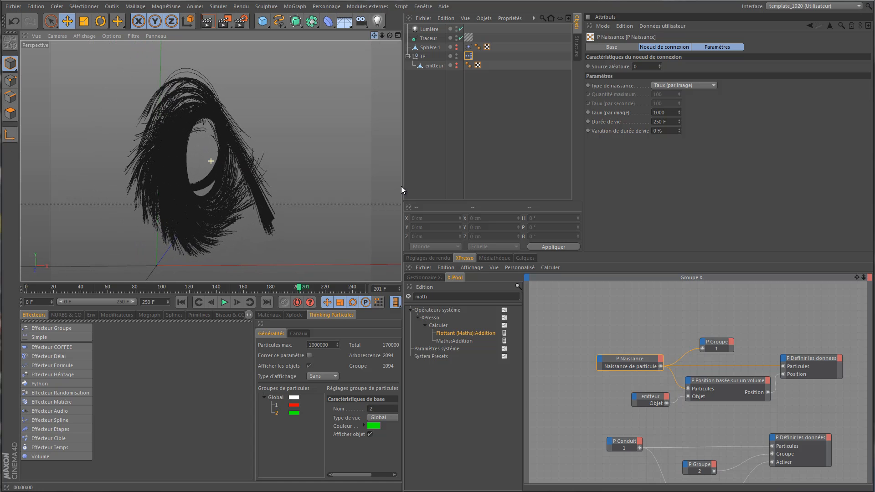
pyautogui.moveTo(390, 37); pyautogui.dragTo(401, 185)
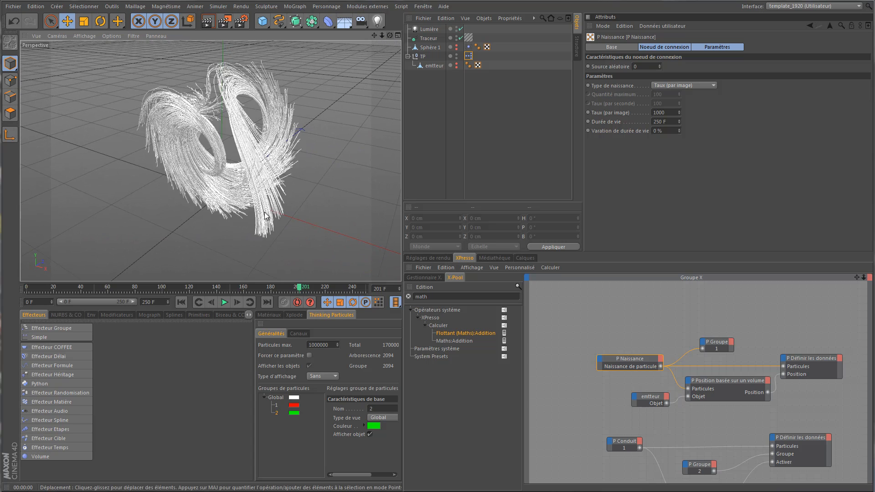
# Set the particle display type to Croix and replay the animation from the start
pyautogui.click(321, 376)
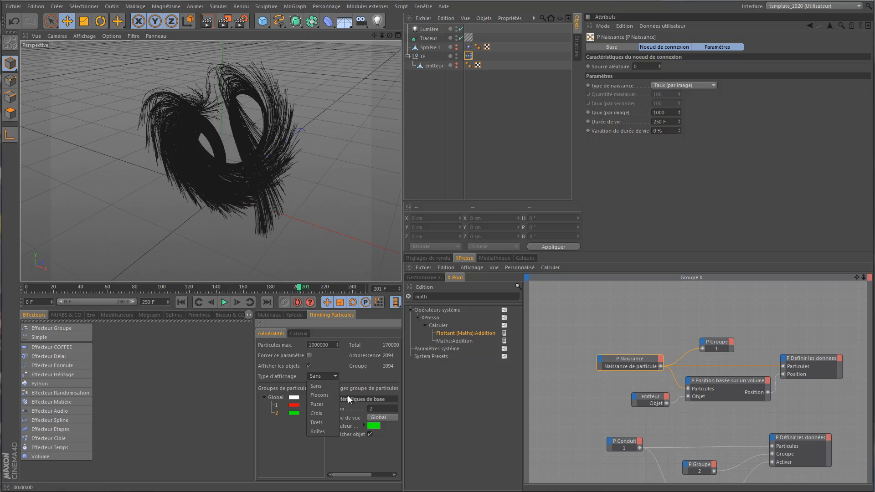
pyautogui.click(329, 411)
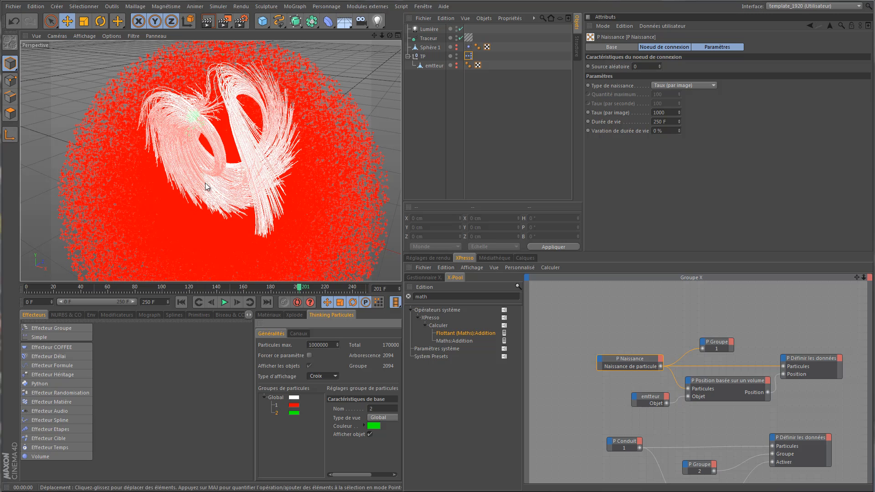
pyautogui.click(181, 302)
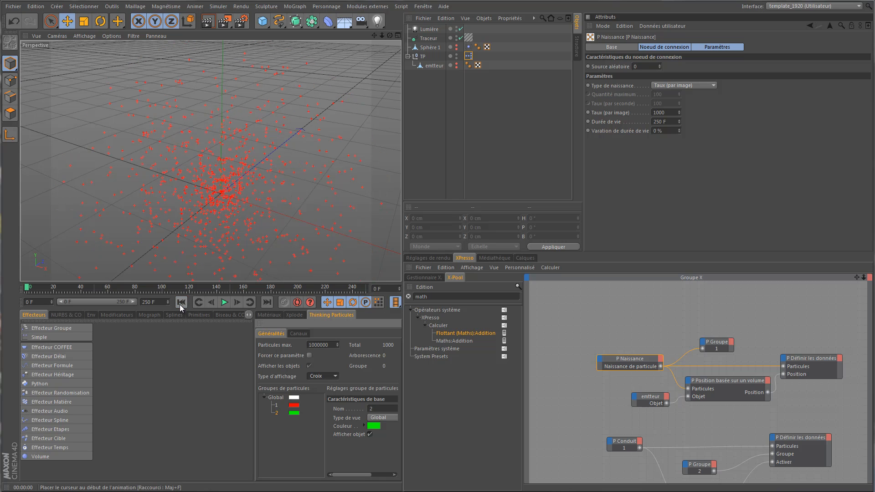
pyautogui.click(224, 302)
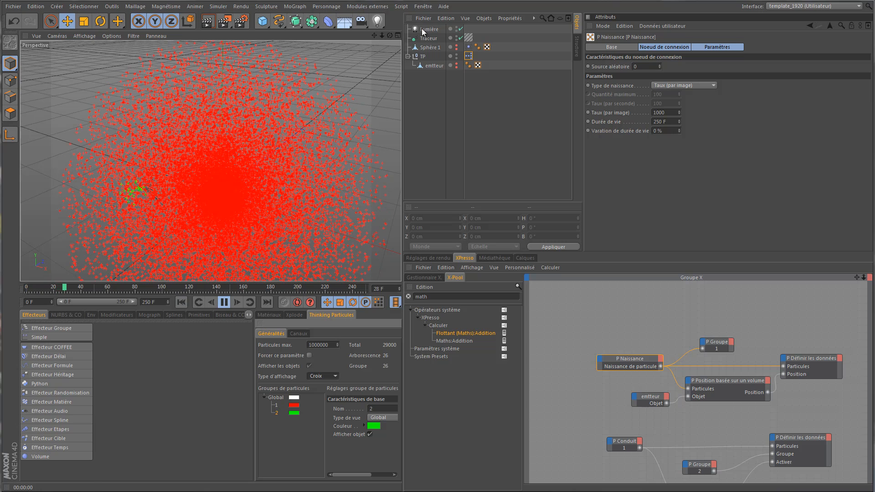
# Show Sphère 1 in the viewport and stop the playback at frame 131 to inspect the particles around it
pyautogui.click(456, 47)
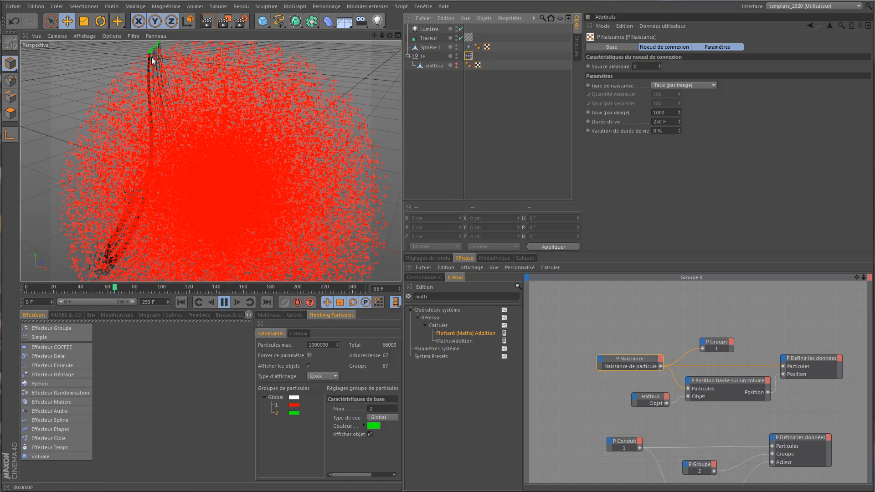
pyautogui.moveTo(390, 36); pyautogui.dragTo(353, 78)
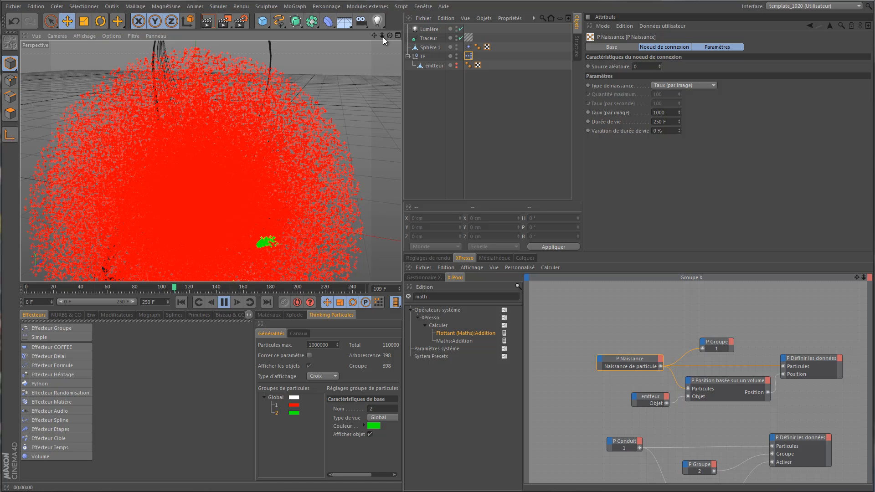
pyautogui.moveTo(373, 36); pyautogui.dragTo(370, 54)
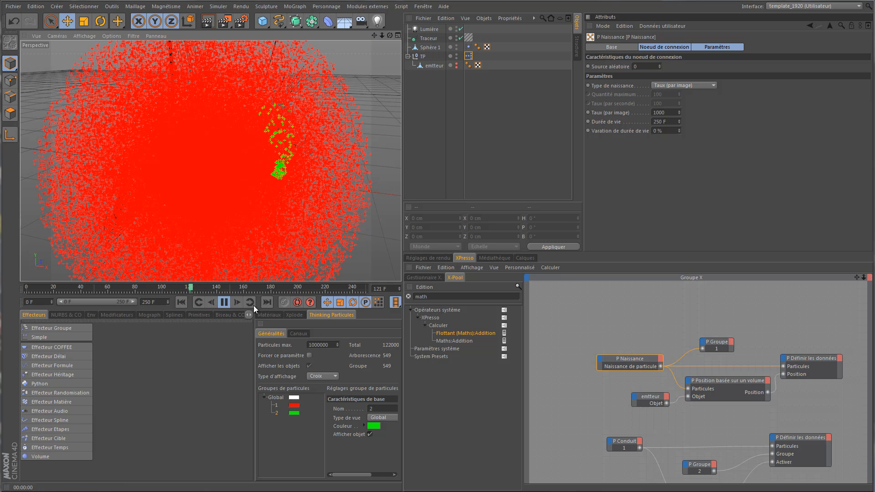
pyautogui.click(224, 302)
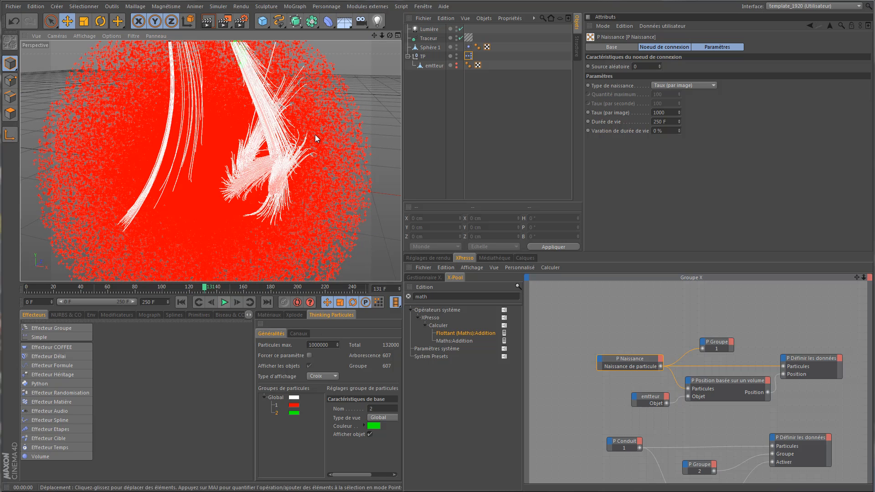
pyautogui.moveTo(374, 36); pyautogui.dragTo(427, 237)
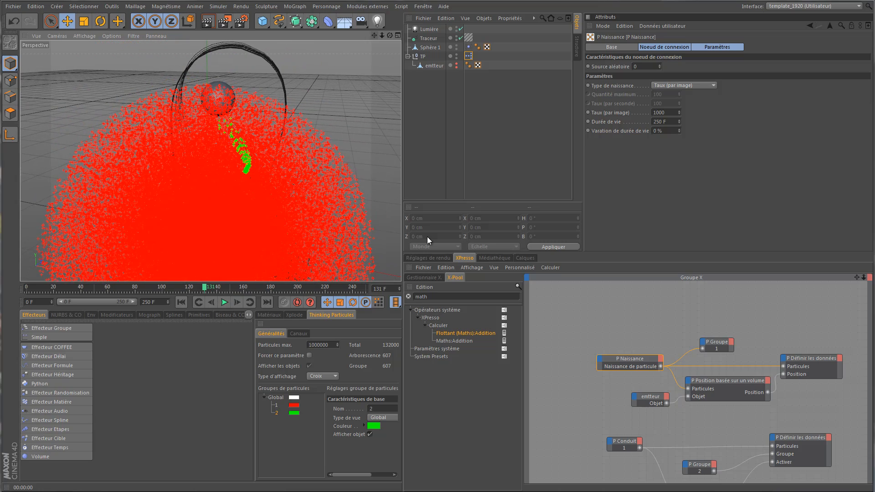
# Hide Sphère 1 in the viewport and set the particle display type back to Sans
pyautogui.doubleClick(456, 48)
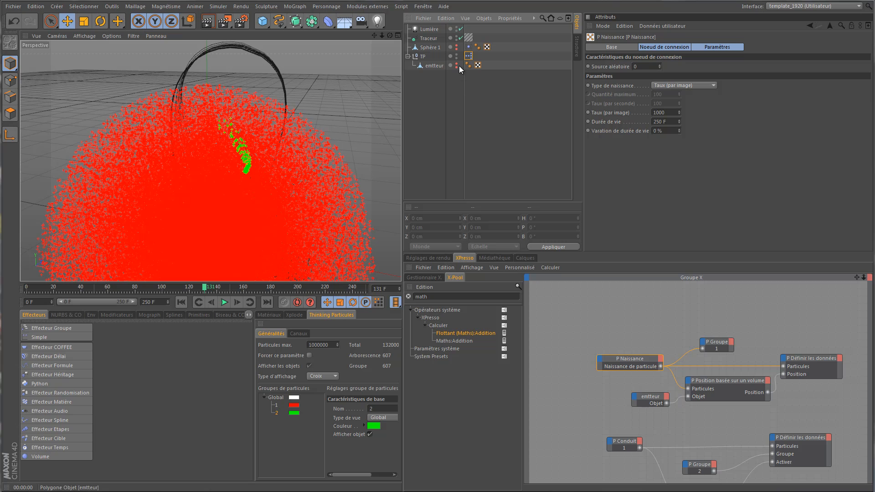
pyautogui.click(329, 378)
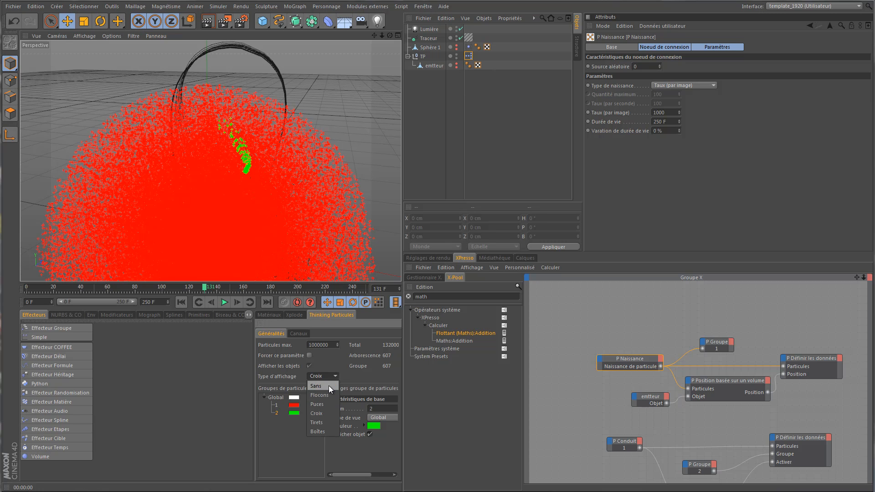
pyautogui.click(329, 385)
# Render the trails at frame 131 from a new viewing angle
pyautogui.moveTo(375, 36); pyautogui.dragTo(400, 187)
pyautogui.moveTo(389, 35); pyautogui.dragTo(399, 184)
pyautogui.click(207, 21)
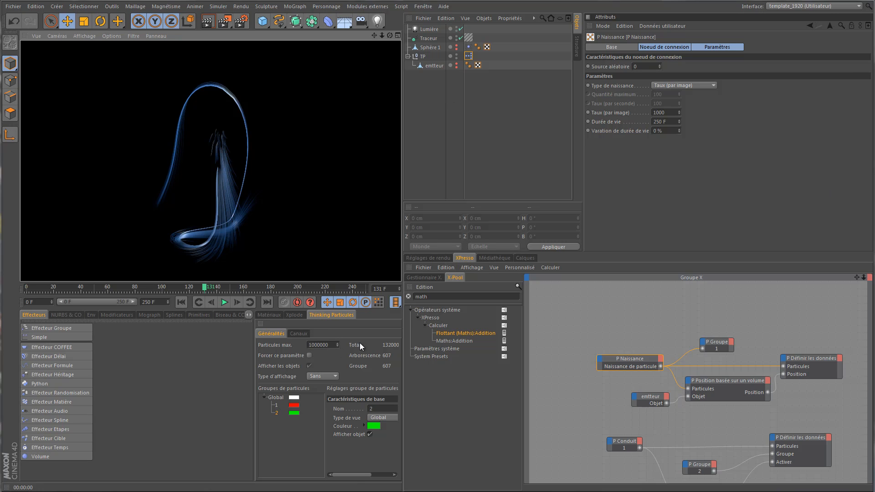
# Examine the P Conduit 2 velocity nodes in the XPresso setup and replay the animation briefly from the start
pyautogui.click(181, 303)
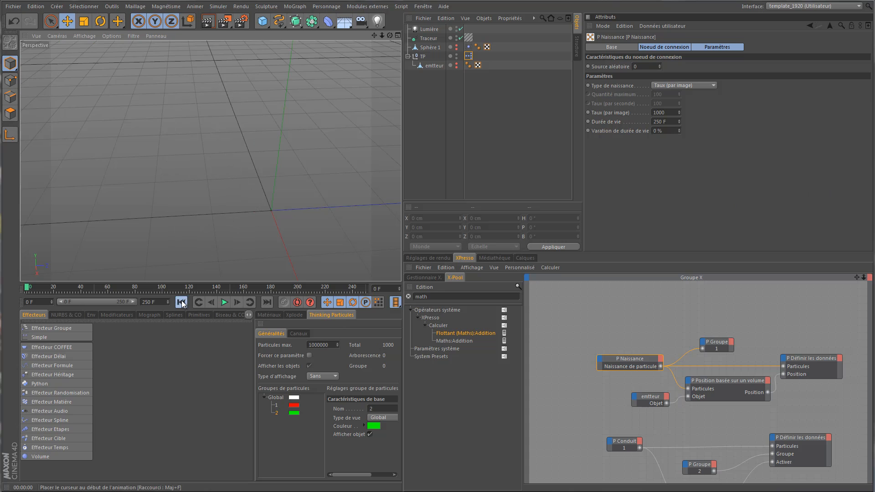
pyautogui.moveTo(856, 278); pyautogui.dragTo(523, 274)
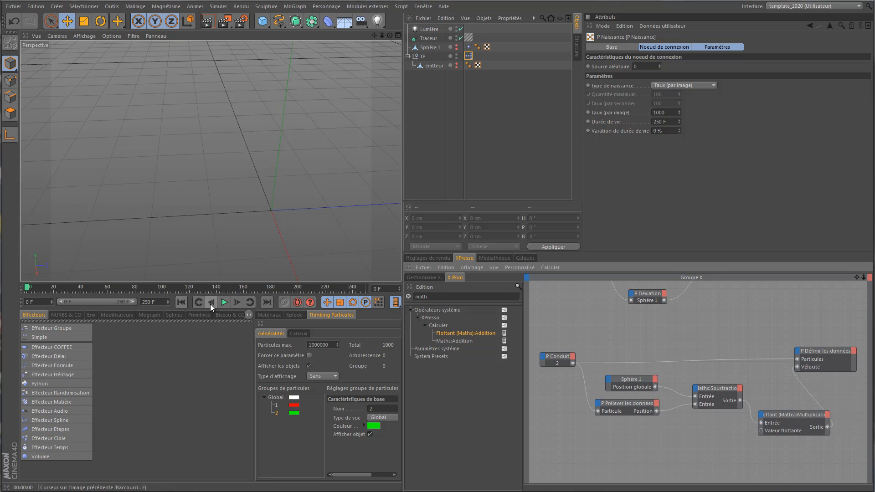
pyautogui.click(224, 301)
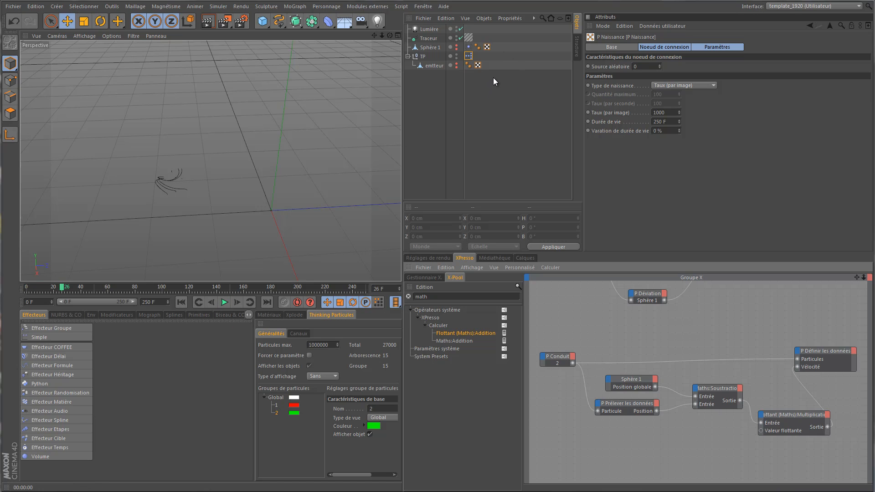
# Duplicate Sphère 1 and rename the copy Sphère 2
pyautogui.click(429, 48)
pyautogui.keyDown('ctrl'); pyautogui.moveTo(438, 46); pyautogui.dragTo(437, 48); pyautogui.keyUp('ctrl')
pyautogui.doubleClick(436, 48)
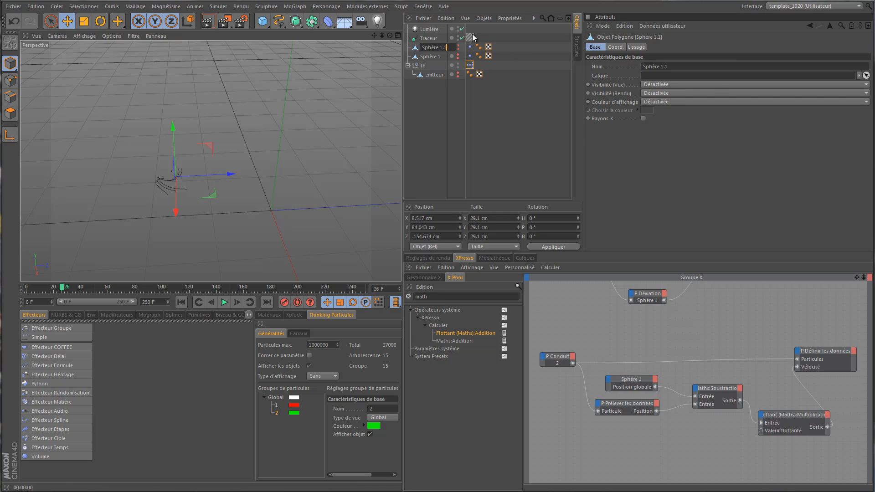
pyautogui.press('BackSpace')
pyautogui.press('BackSpace')
pyautogui.write('2')
pyautogui.press('Return')
# Show both spheres in the viewport at frame 0 and move Sphère 2 along Z to about 73 cm
pyautogui.click(469, 47)
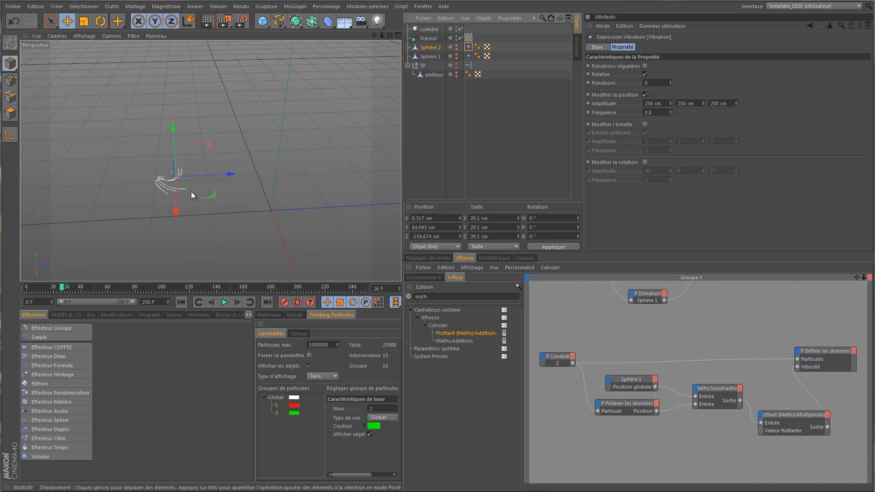
pyautogui.click(181, 302)
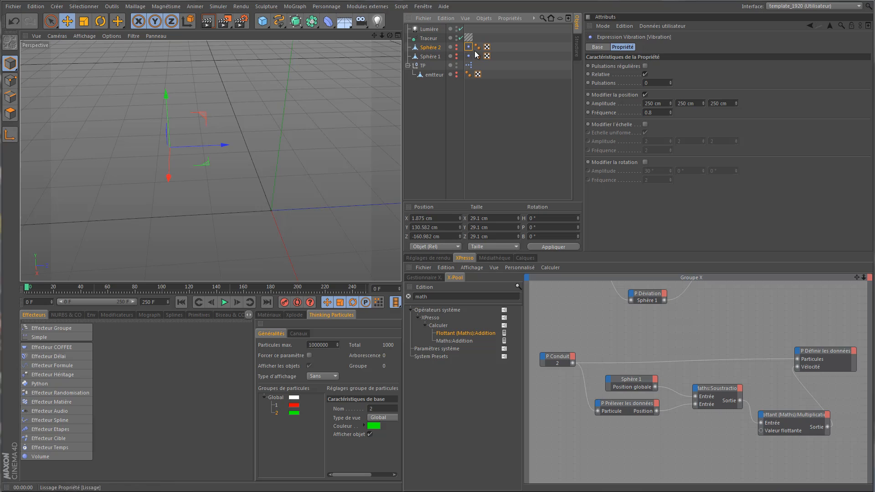
pyautogui.click(457, 46)
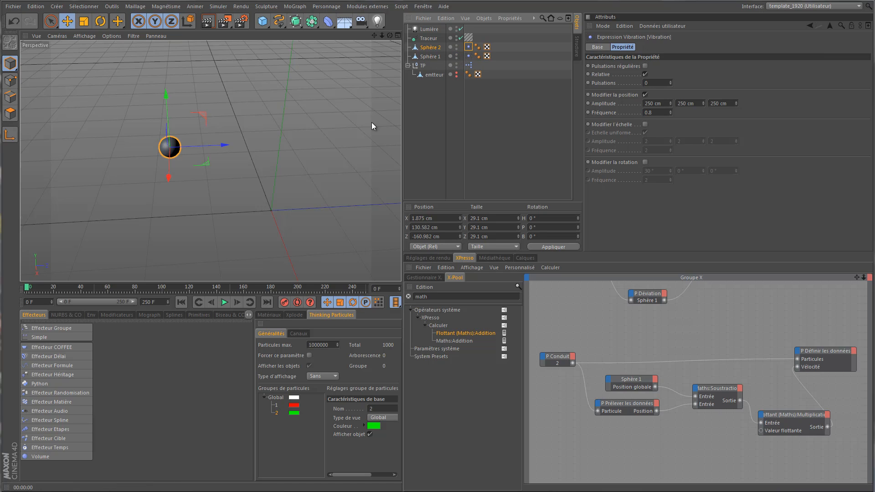
pyautogui.click(434, 47)
pyautogui.moveTo(226, 144); pyautogui.dragTo(387, 139)
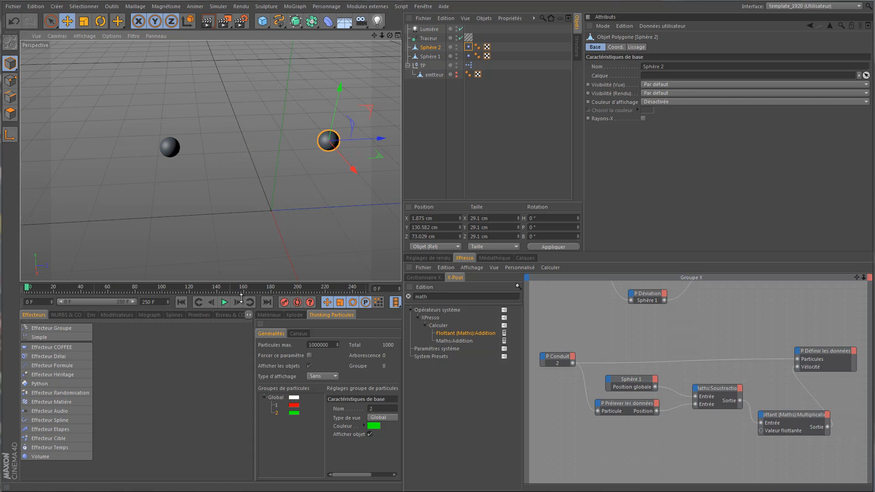
# Replay the animation from the start to check the motion of both spheres, stopping at frame 71
pyautogui.click(183, 303)
pyautogui.click(224, 302)
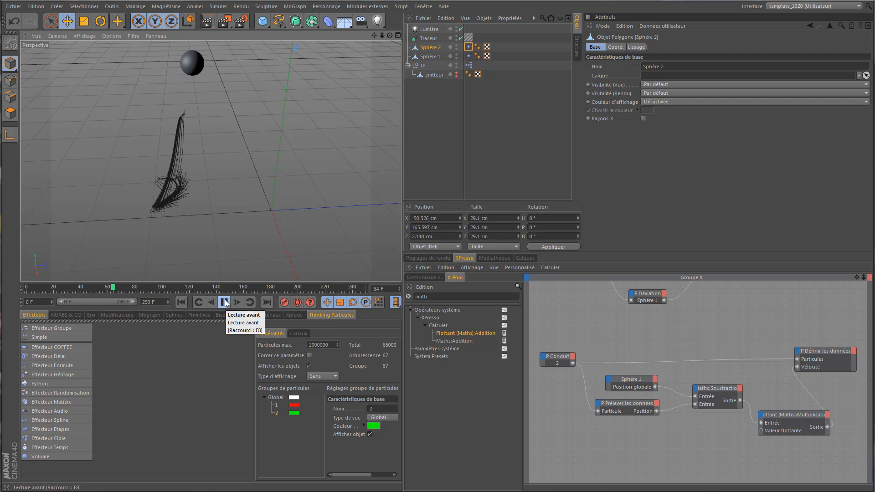
pyautogui.click(225, 302)
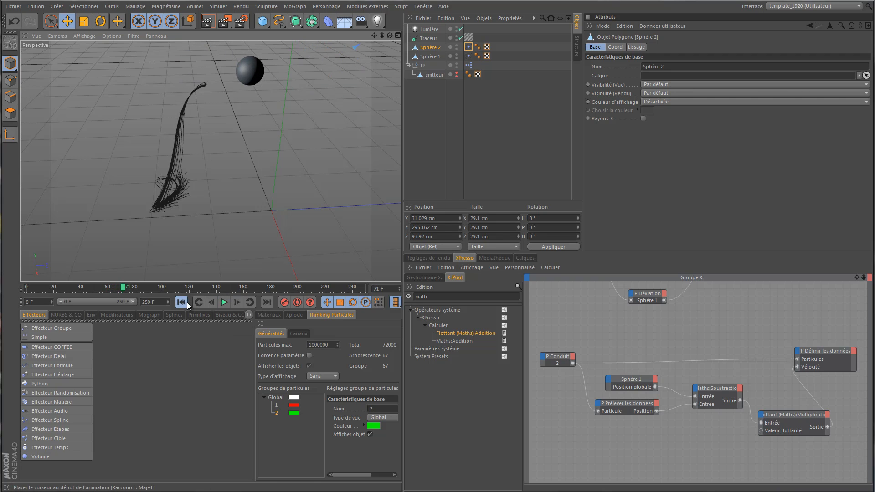
# Return to the start of the animation and show the emtteur object in the viewport
pyautogui.click(182, 302)
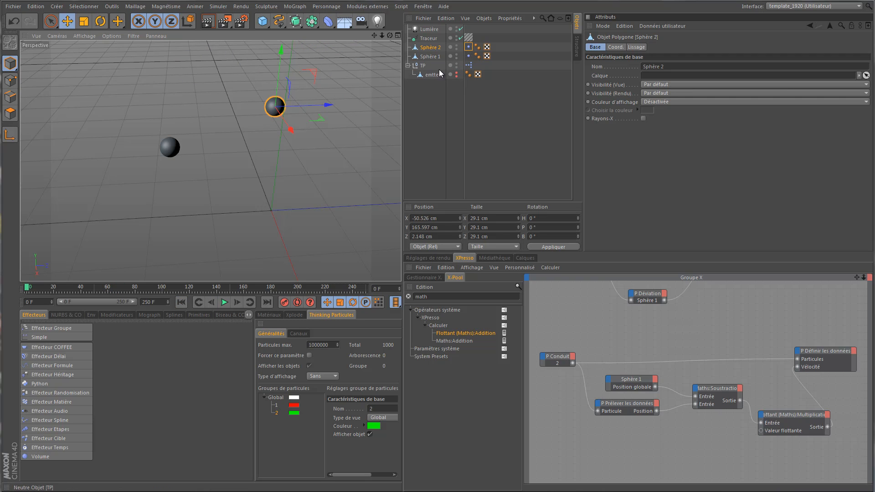
pyautogui.click(457, 75)
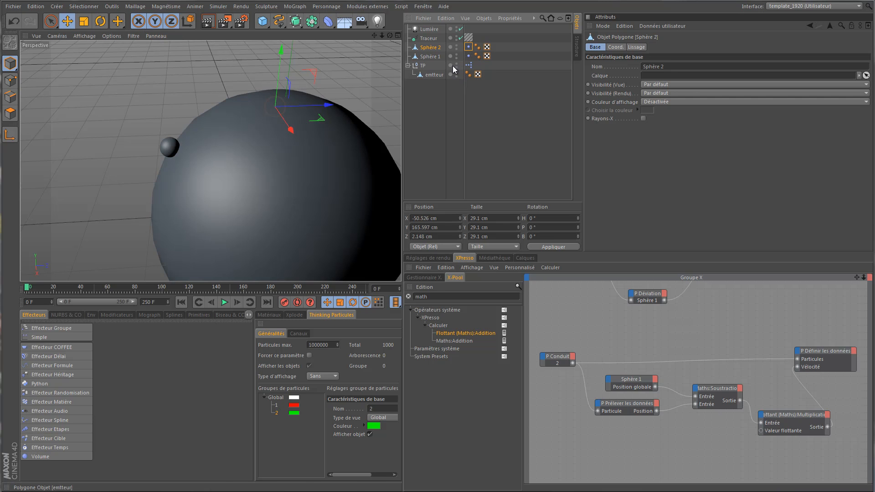
# Hide the emtteur object in the viewport so that only the two spheres are shown
pyautogui.moveTo(390, 36); pyautogui.dragTo(403, 185)
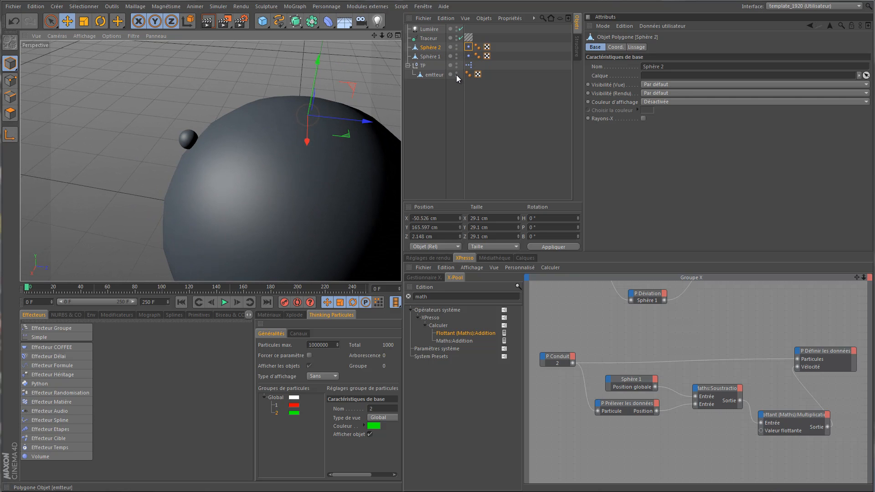
pyautogui.keyDown('ctrl'); pyautogui.click(456, 75); pyautogui.keyUp('ctrl')
pyautogui.moveTo(374, 35); pyautogui.dragTo(398, 187)
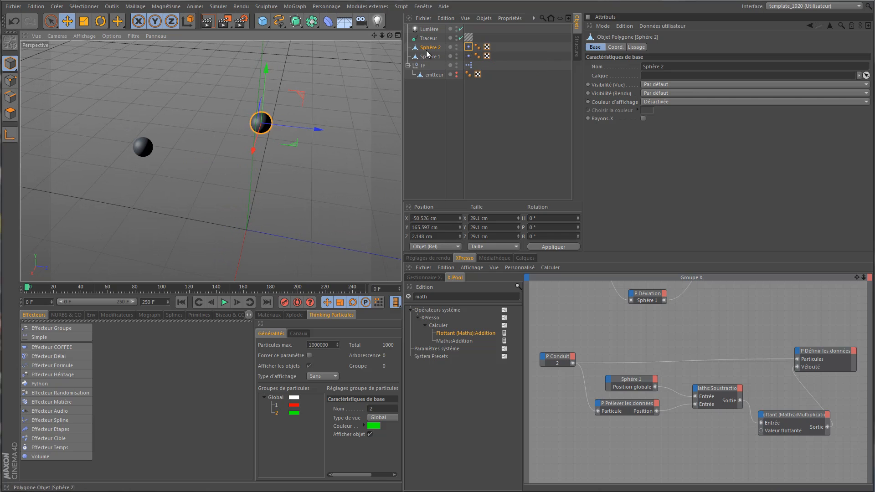
# Set the position amplitude of Sphère 2's Vibration tag to 230 cm on all three axes
pyautogui.click(470, 47)
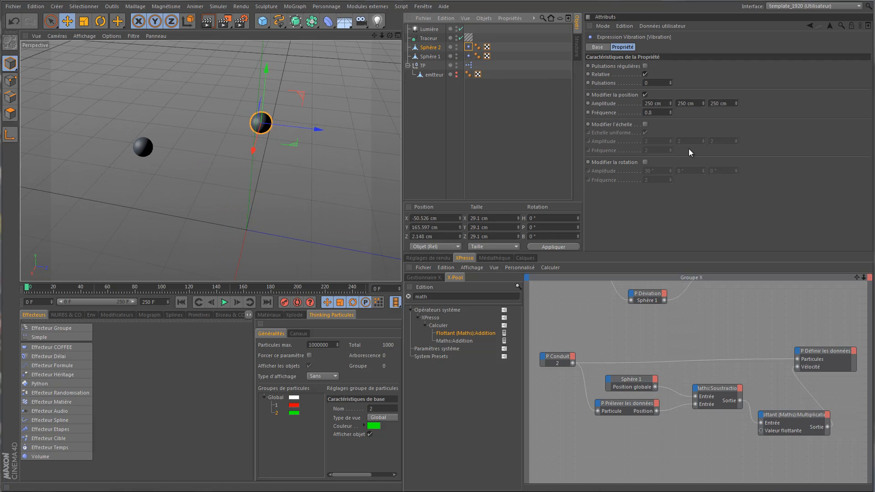
pyautogui.click(664, 103)
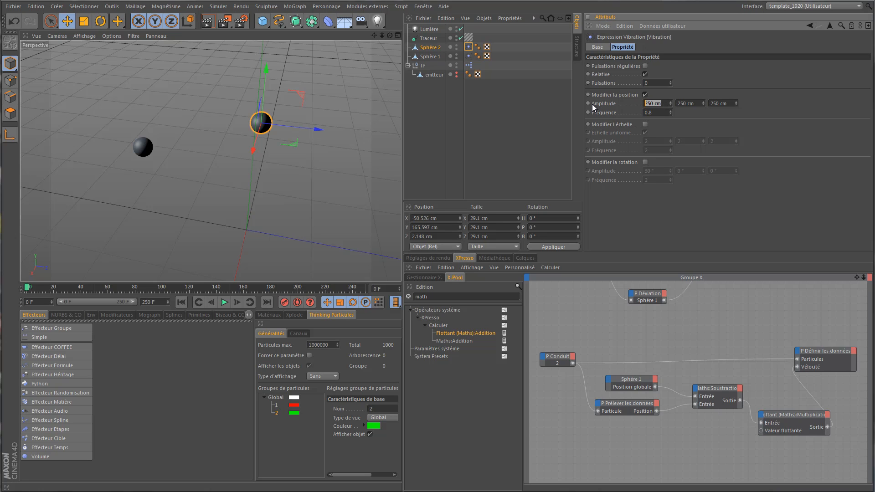
pyautogui.write('230')
pyautogui.press('Tab')
pyautogui.write('230')
pyautogui.press('Tab')
pyautogui.write('230')
pyautogui.press('Tab')
# Play the animation to check Sphère 2's motion and return to frame 0
pyautogui.click(183, 301)
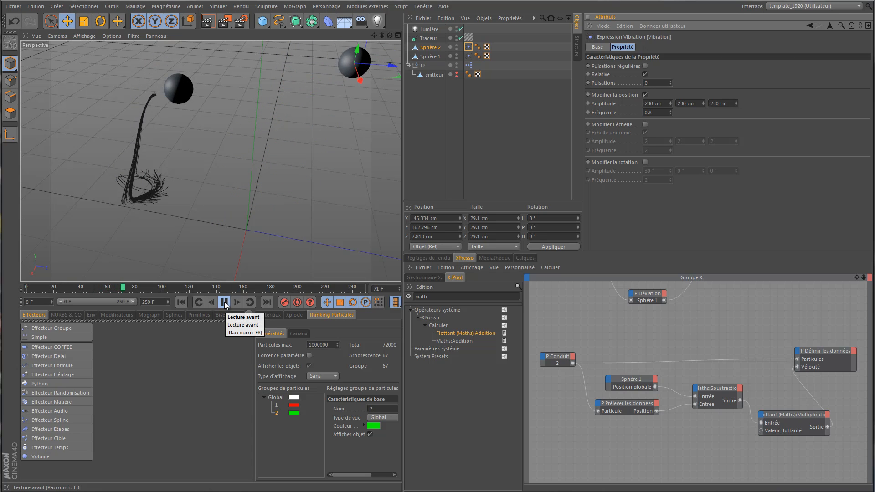
pyautogui.click(224, 303)
pyautogui.click(182, 303)
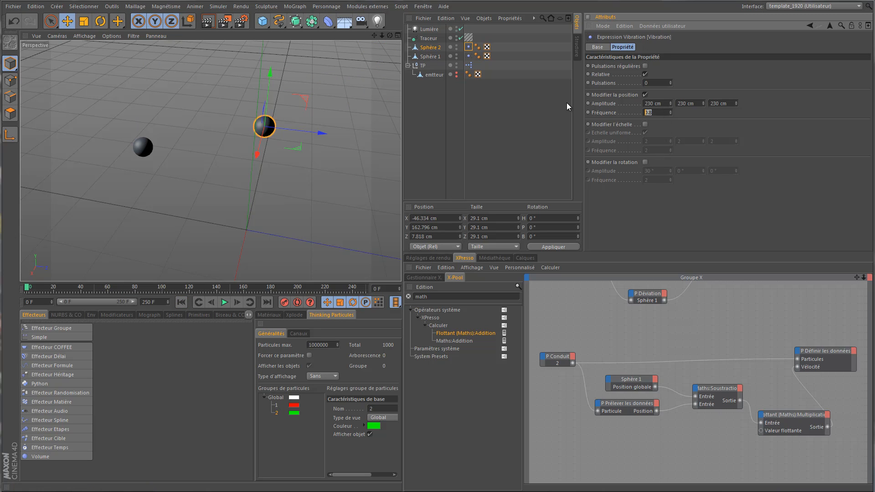
# Set Sphère 2's position vibration frequency to 0.9 and replay the animation from the start to check the motion
pyautogui.write('0.9')
pyautogui.press('Return')
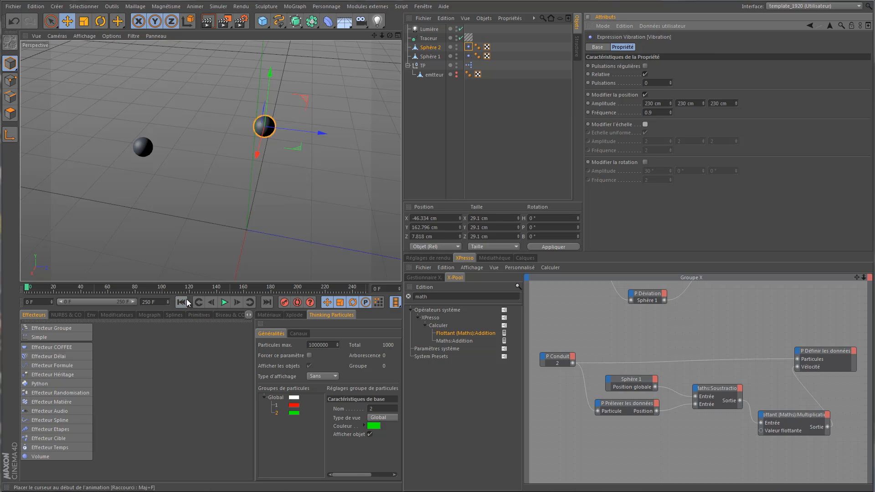
pyautogui.click(224, 302)
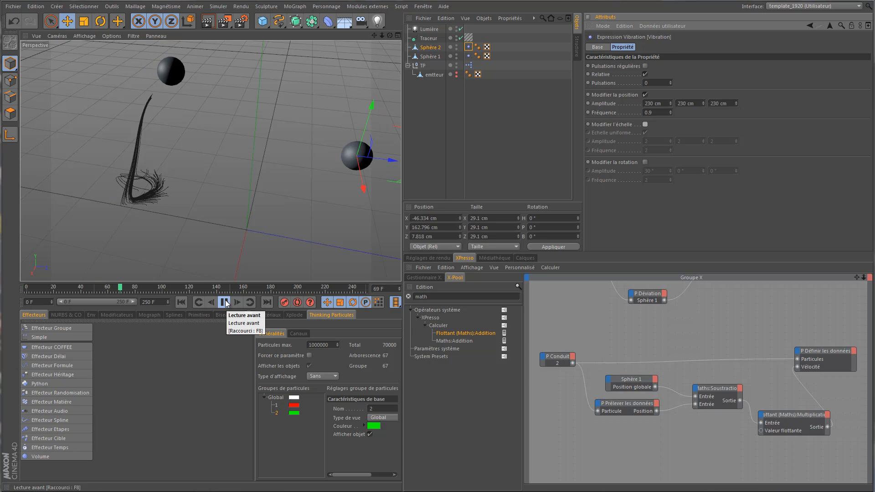
pyautogui.click(224, 302)
pyautogui.click(181, 302)
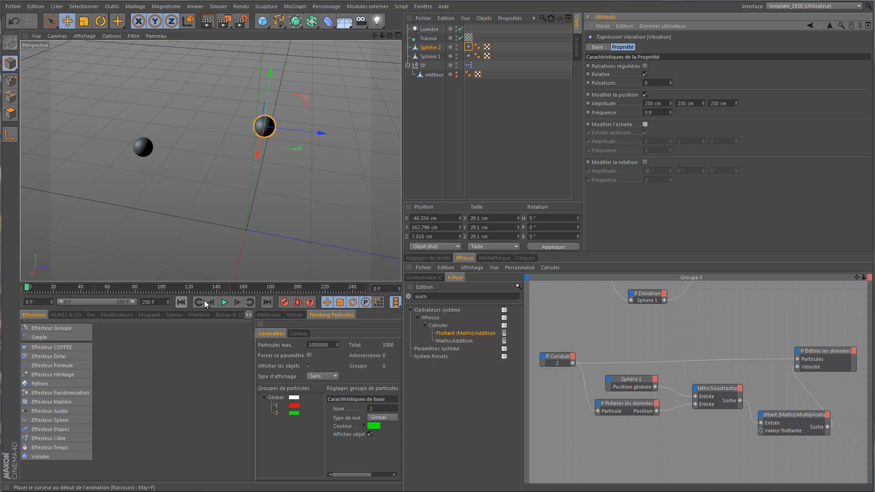
pyautogui.click(222, 303)
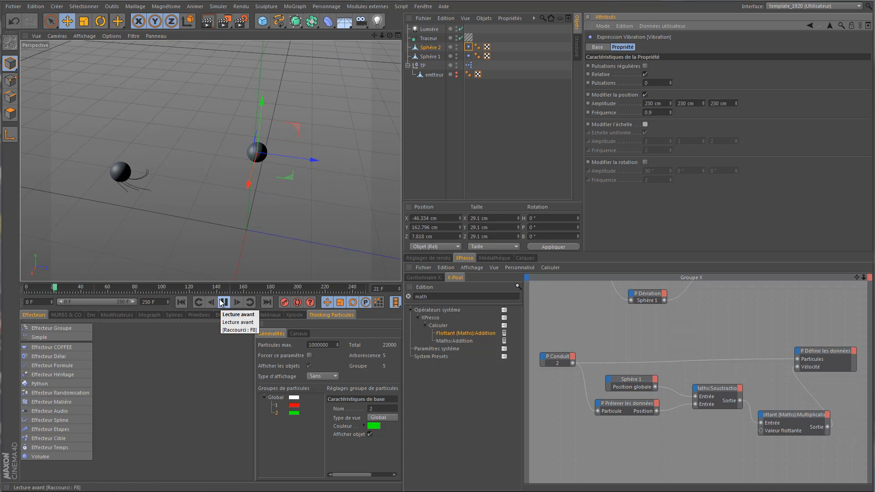
pyautogui.click(222, 303)
# Set the Pulsations of Sphère 2's Vibration tag to 1 and replay the animation from frame 0
pyautogui.click(181, 302)
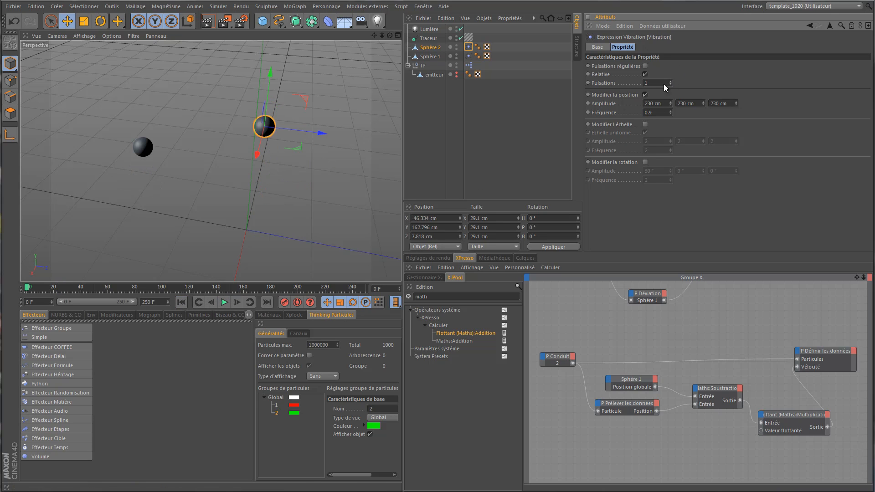
pyautogui.click(181, 302)
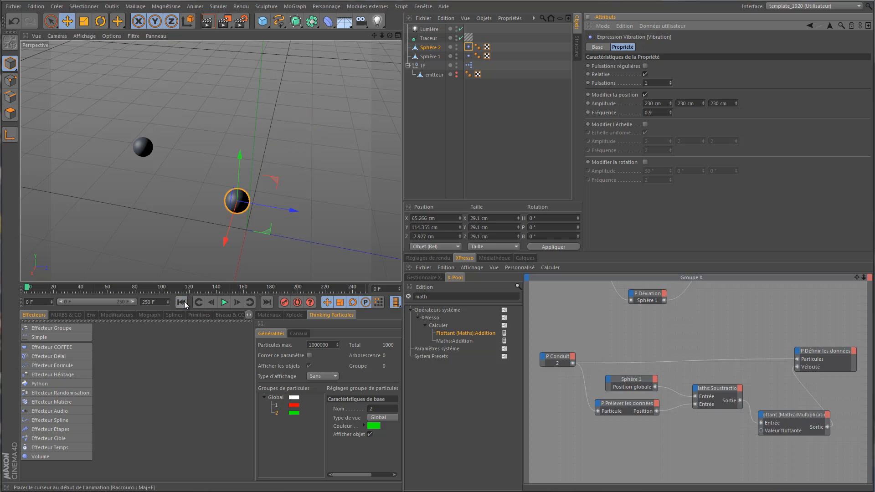
pyautogui.click(225, 302)
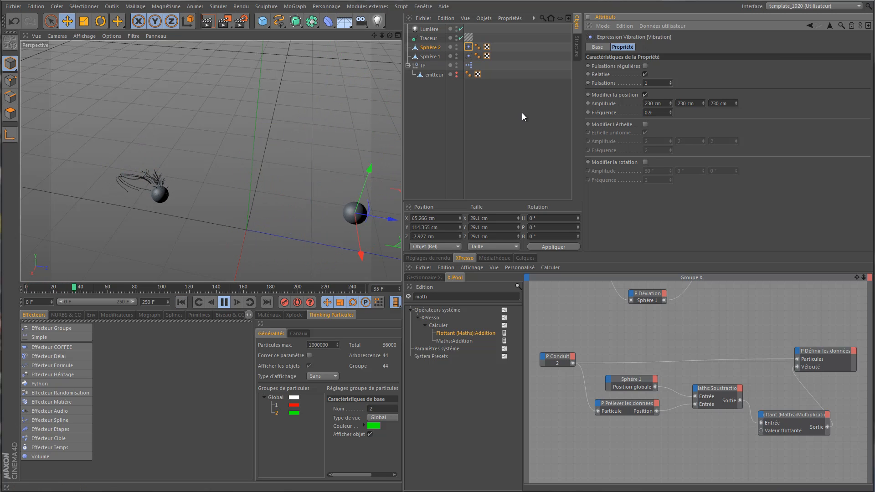
# Read the help entry for the Pulsations parameter, close it, and return the stopped animation to frame 0
pyautogui.rightClick(602, 84)
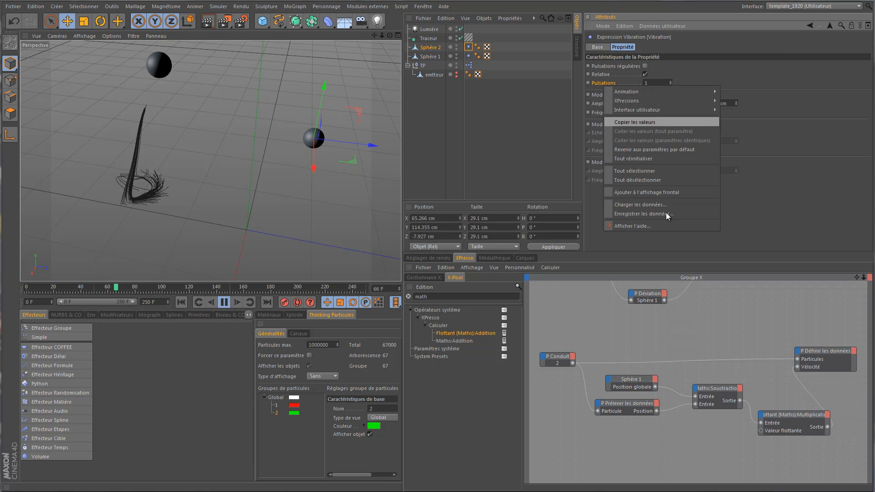
pyautogui.click(653, 226)
pyautogui.moveTo(728, 75); pyautogui.dragTo(651, 93)
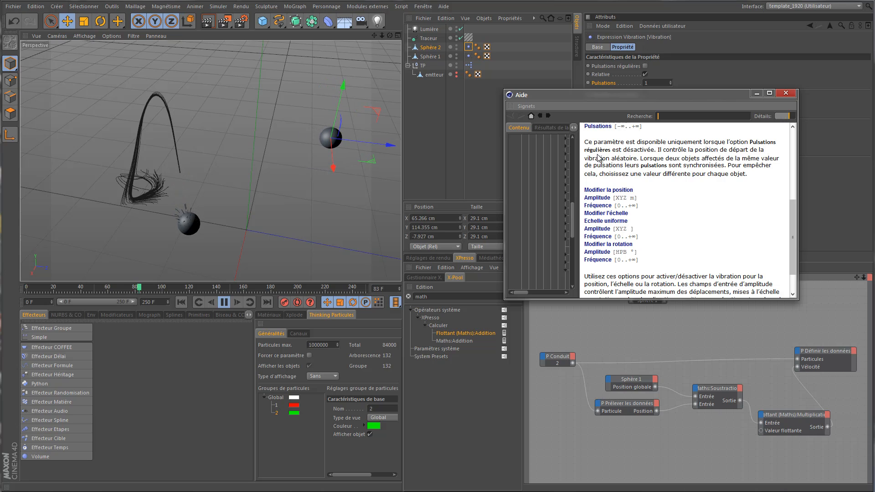
pyautogui.moveTo(685, 96); pyautogui.dragTo(677, 136)
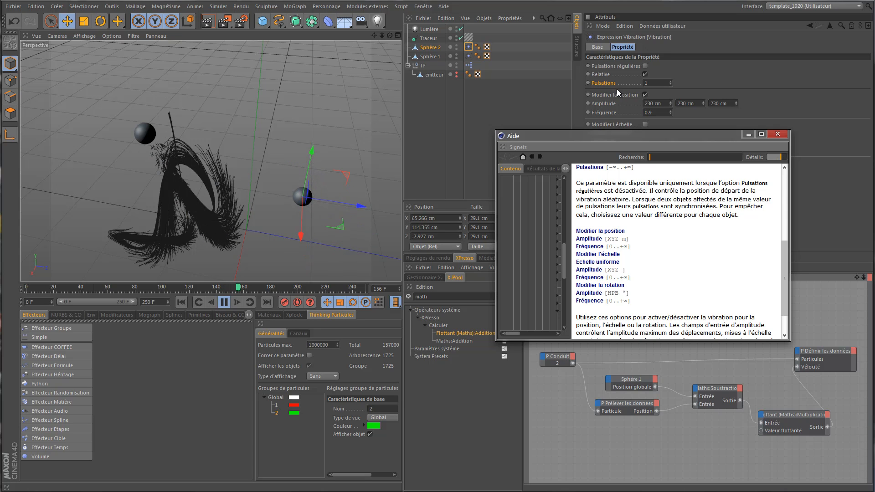
pyautogui.click(779, 136)
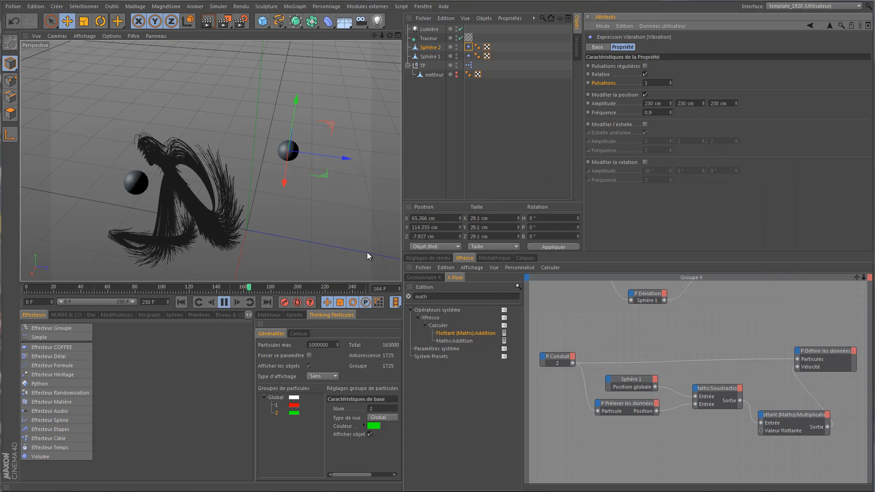
pyautogui.click(223, 302)
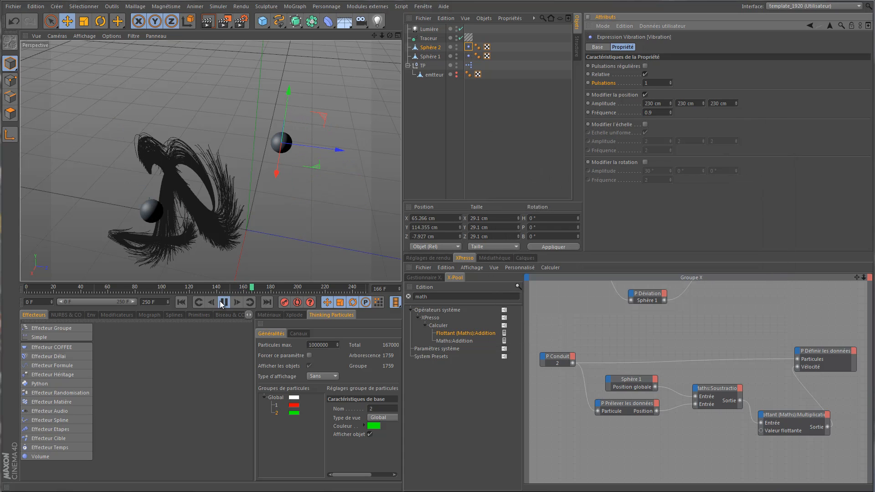
pyautogui.click(182, 302)
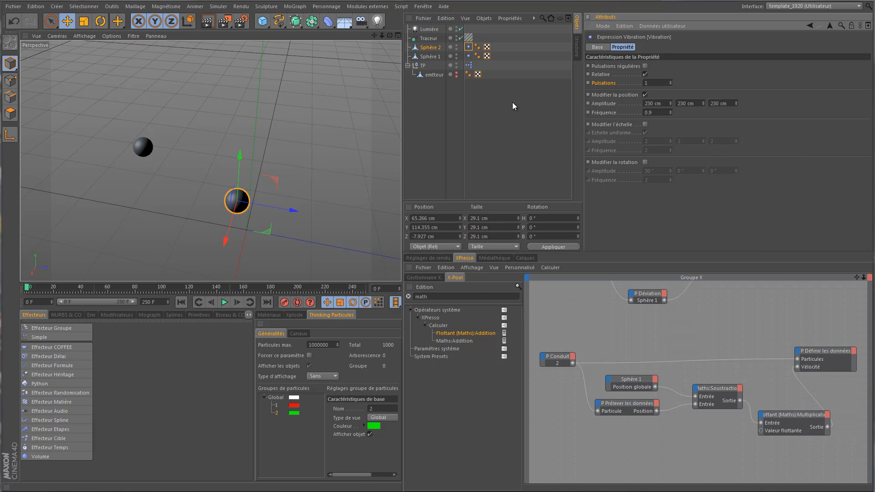
# Review the XPresso node groups and move the P Groupe 2 and P Déviation nodes closer together under P Conduit 1
pyautogui.moveTo(858, 277); pyautogui.dragTo(865, 442)
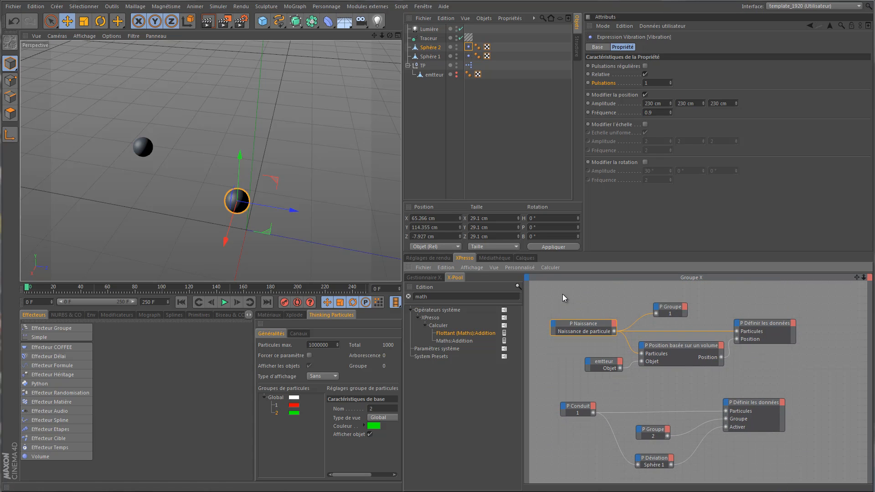
pyautogui.moveTo(562, 288); pyautogui.dragTo(808, 377)
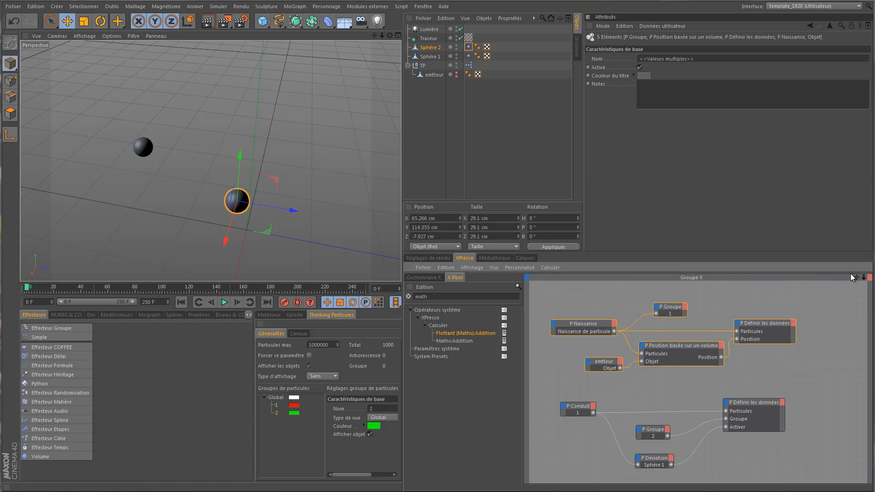
pyautogui.moveTo(857, 278); pyautogui.dragTo(835, 177)
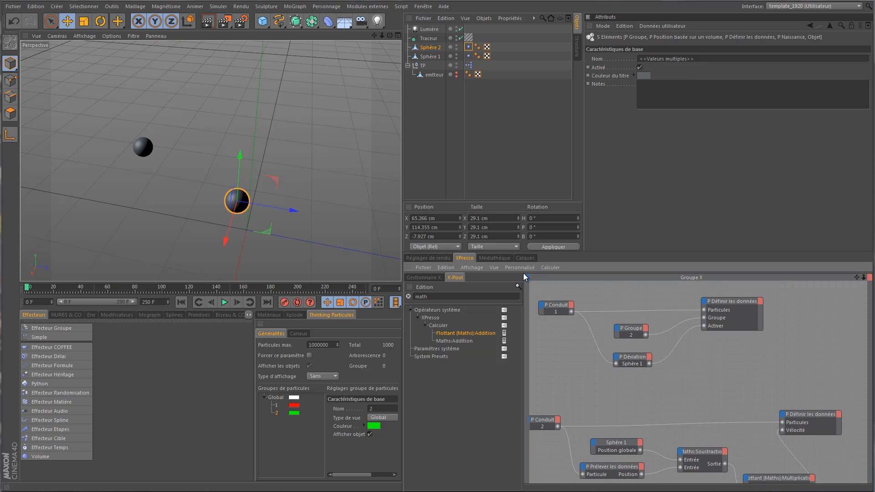
pyautogui.click(706, 359)
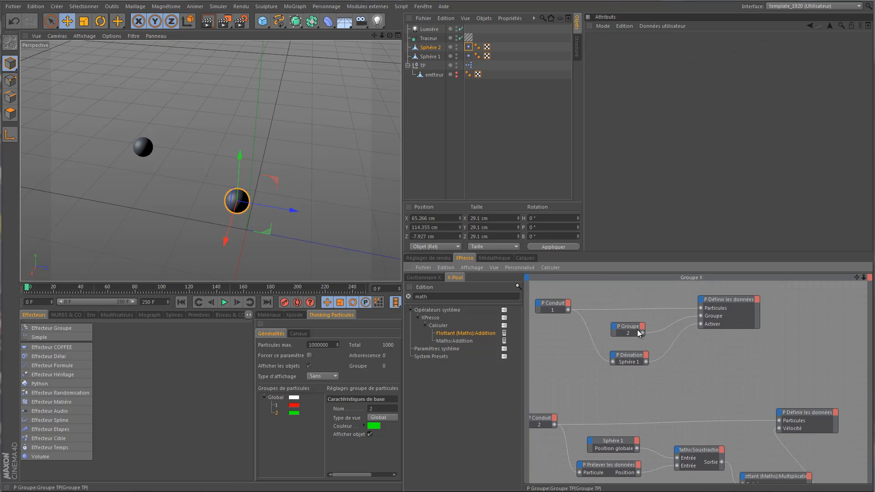
pyautogui.moveTo(631, 329); pyautogui.dragTo(635, 323)
pyautogui.moveTo(632, 357); pyautogui.dragTo(636, 344)
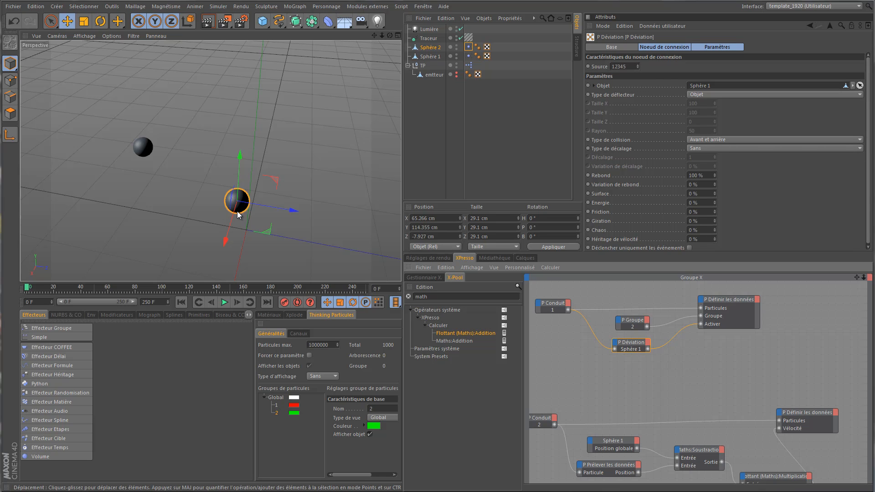
# Add a new particle group under Global and name it 3
pyautogui.click(441, 48)
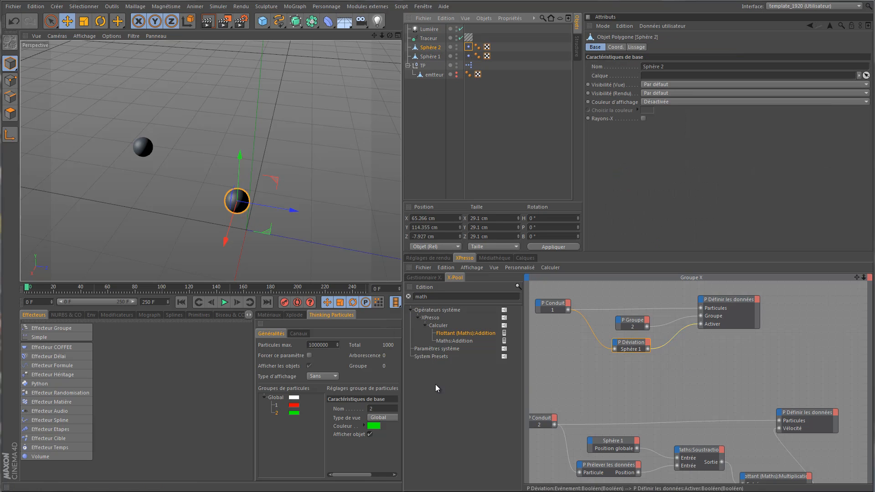
pyautogui.rightClick(276, 398)
pyautogui.click(284, 405)
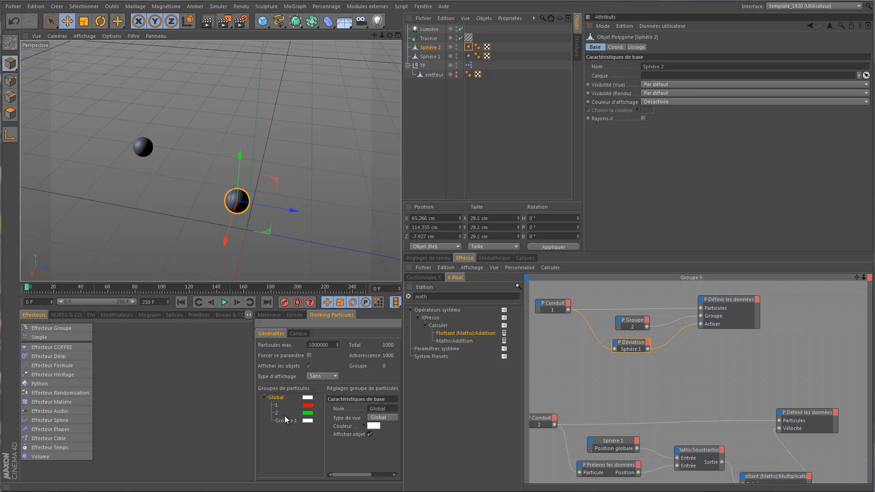
pyautogui.doubleClick(285, 420)
pyautogui.write('3')
pyautogui.press('Return')
# Set the colour of particle group 3 to a darkened cyan
pyautogui.click(296, 421)
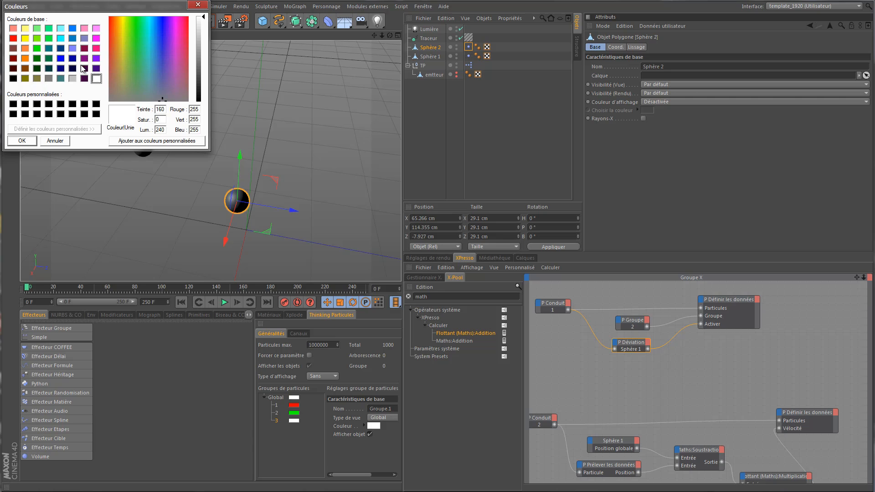
pyautogui.click(61, 60)
pyautogui.click(71, 30)
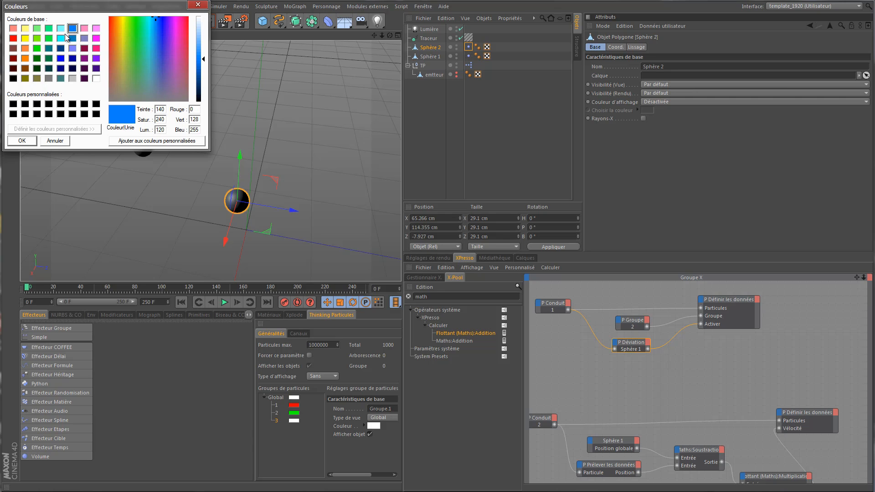
pyautogui.click(62, 38)
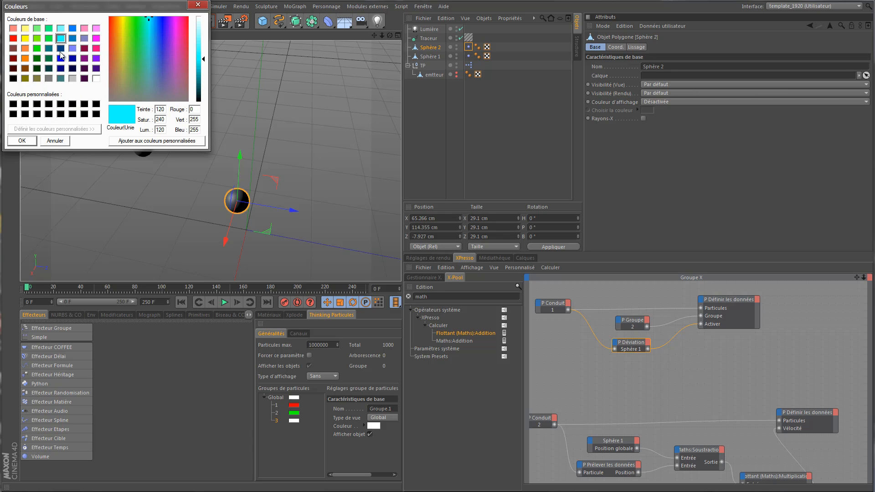
pyautogui.moveTo(204, 59); pyautogui.dragTo(203, 74)
pyautogui.click(22, 142)
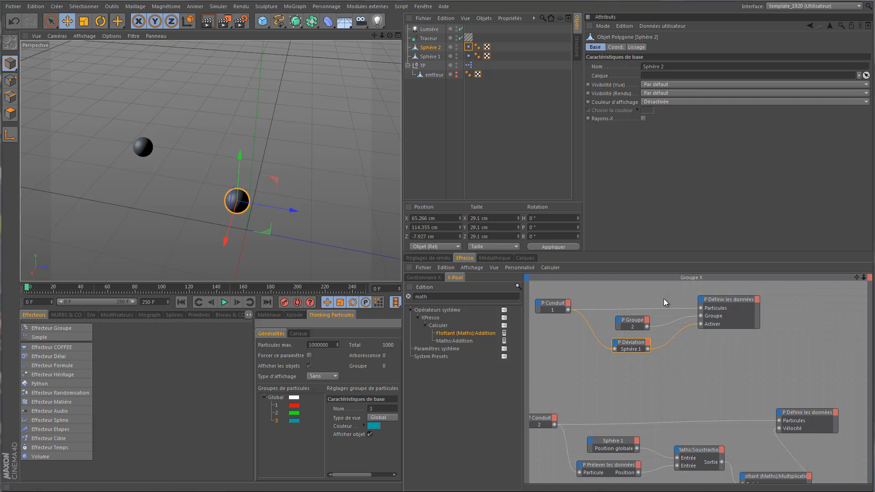
# Duplicate the P Conduit 1, P Groupe 2, P Déviation and P Définir les données nodes and place the copy beside the originals
pyautogui.moveTo(757, 383); pyautogui.dragTo(542, 292)
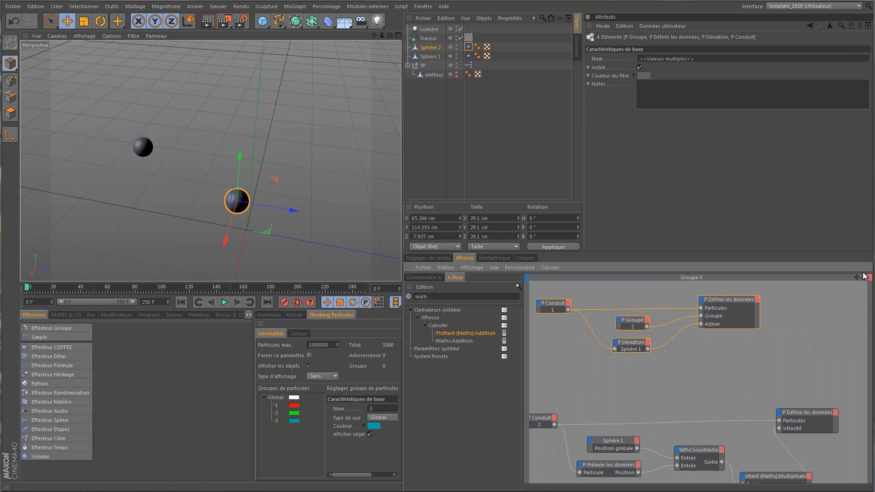
pyautogui.moveTo(858, 280); pyautogui.dragTo(857, 319)
pyautogui.moveTo(856, 277); pyautogui.dragTo(842, 265)
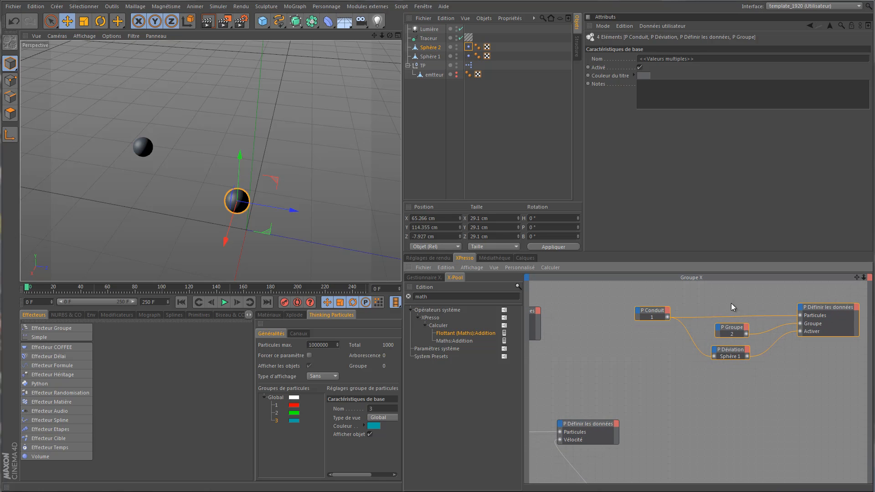
# Assign Sphère 2 as the deflector object of the duplicated P Déviation node
pyautogui.click(654, 311)
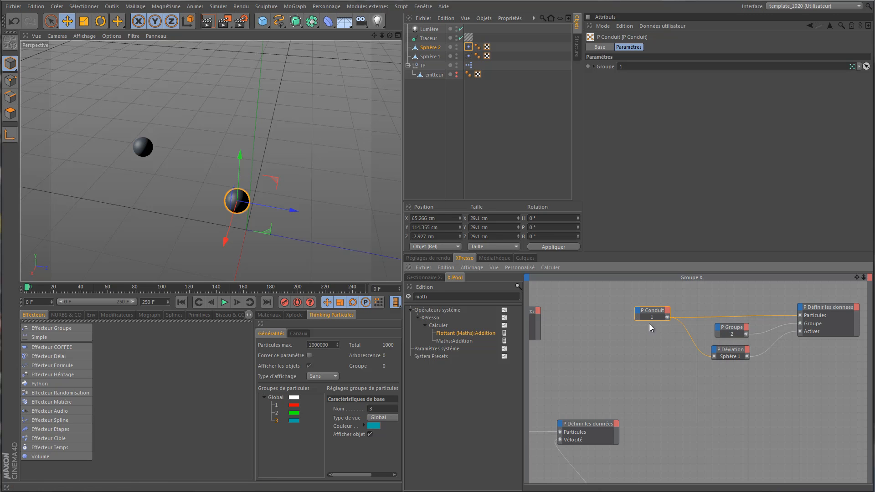
pyautogui.click(718, 350)
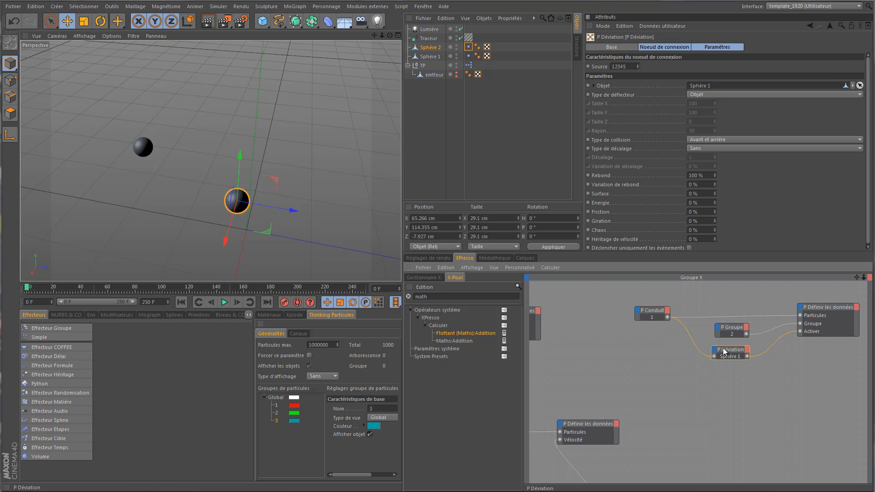
pyautogui.click(416, 48)
pyautogui.moveTo(427, 47); pyautogui.dragTo(729, 356)
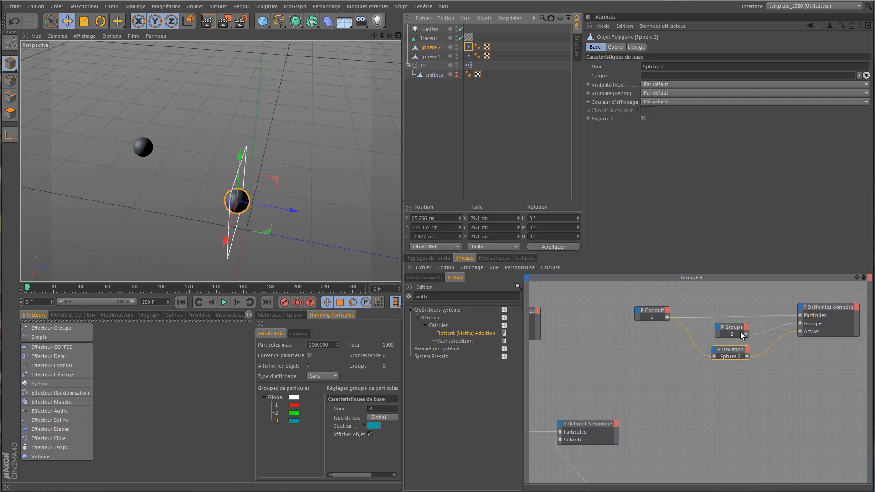
# Assign particle group 3 to the duplicated P Groupe node, and preview the particles during playback with display type Boîtes
pyautogui.moveTo(277, 420); pyautogui.dragTo(732, 335)
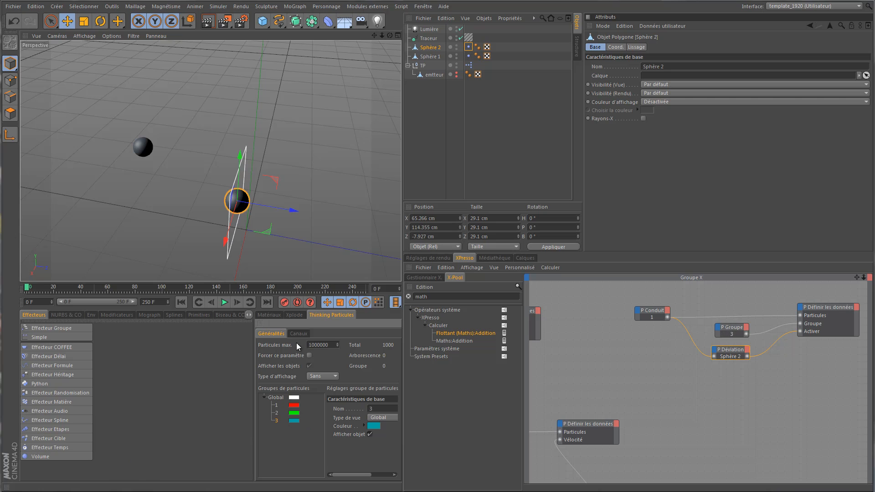
pyautogui.click(327, 377)
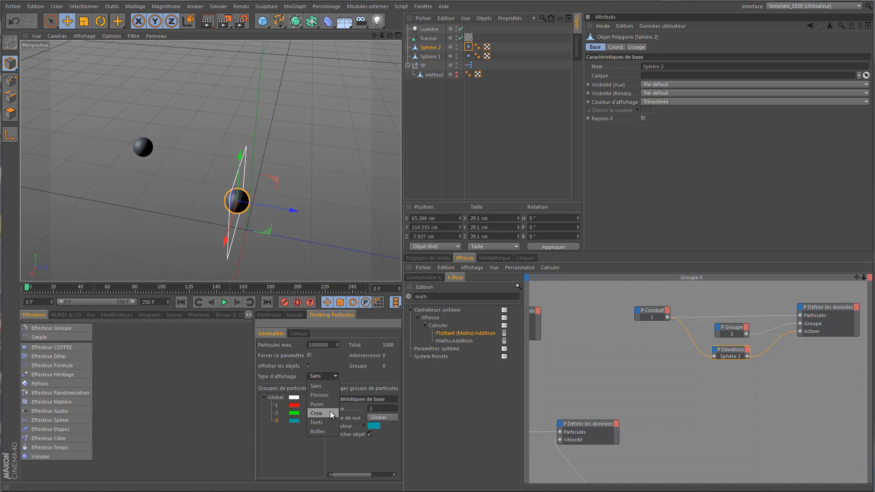
pyautogui.click(318, 431)
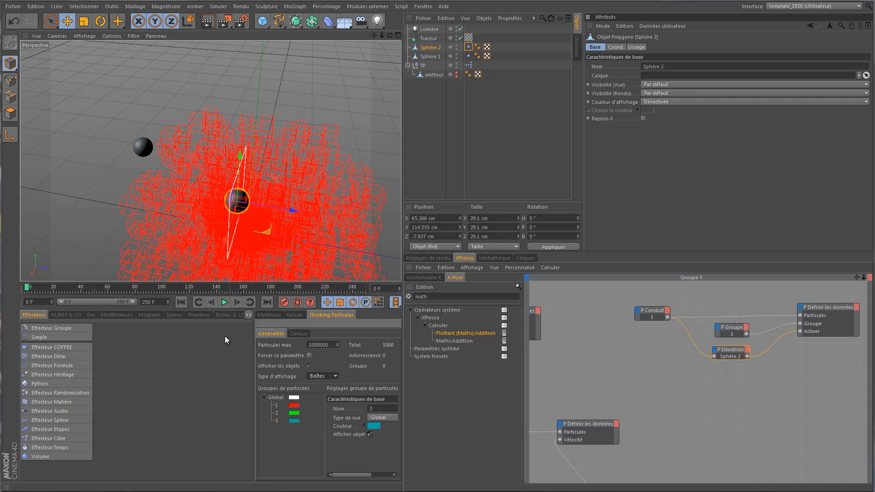
pyautogui.click(224, 302)
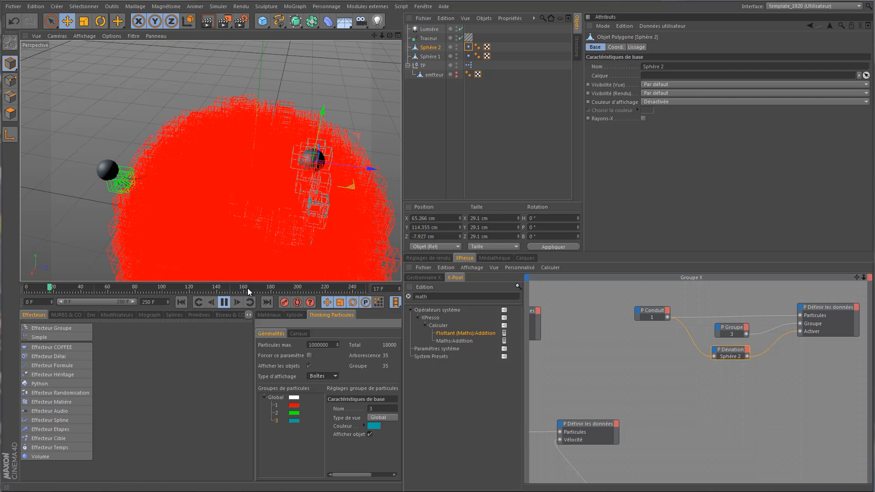
pyautogui.click(224, 302)
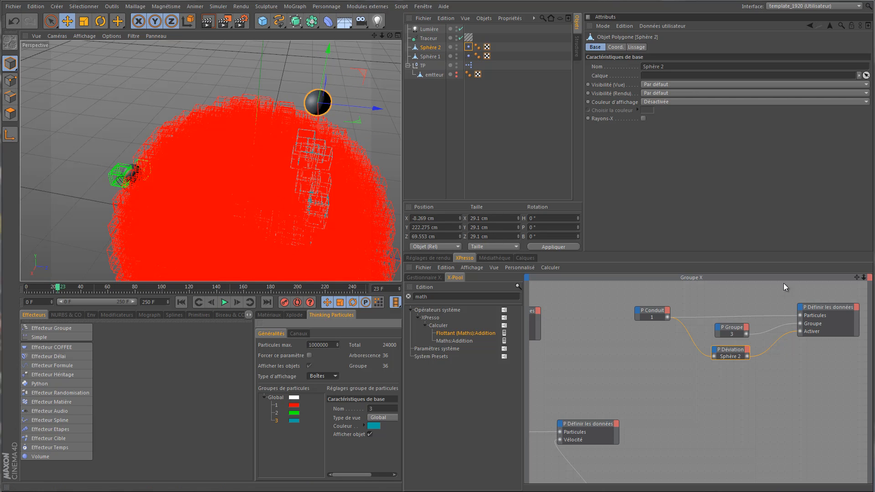
# Set the particle display type to Sans and hide Sphère 2 and Sphère 1 in both the viewport and the render
pyautogui.click(328, 379)
pyautogui.click(319, 396)
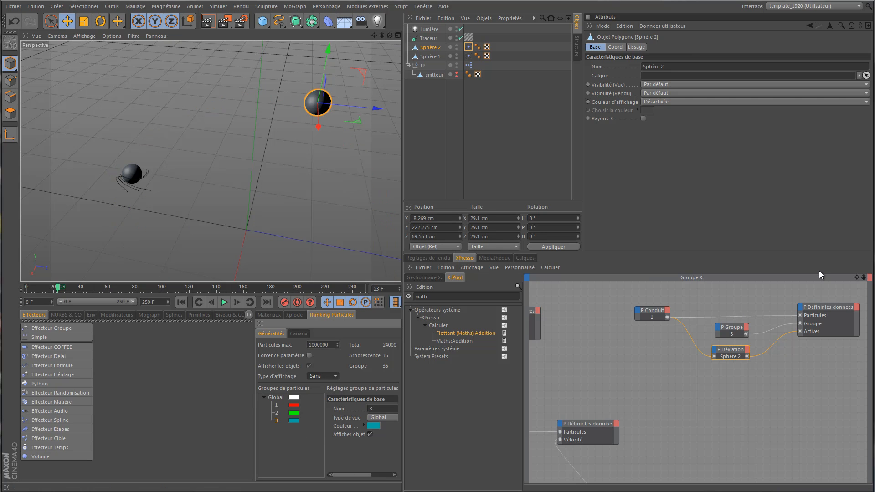
pyautogui.keyDown('alt'); pyautogui.click(456, 48); pyautogui.keyUp('alt')
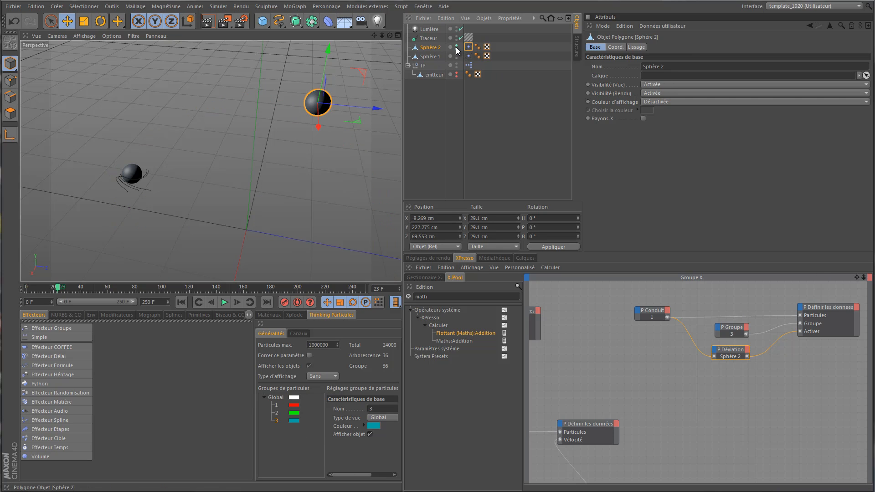
pyautogui.keyDown('alt'); pyautogui.click(456, 48); pyautogui.keyUp('alt')
pyautogui.keyDown('alt'); pyautogui.click(456, 57); pyautogui.keyUp('alt')
pyautogui.moveTo(374, 35); pyautogui.dragTo(402, 193)
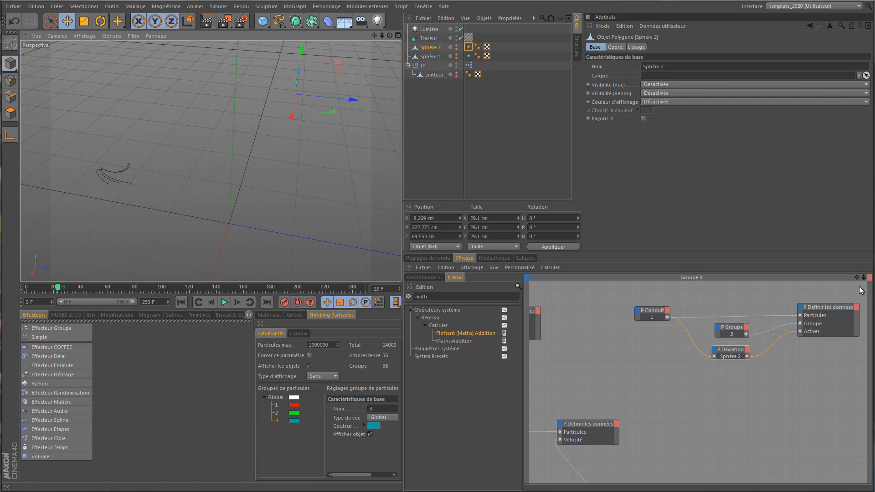
# Duplicate the six-node velocity chain from P Conduit 2 to P Définir les données and place the copy below the Sphère 2 deflection nodes
pyautogui.moveTo(857, 277); pyautogui.dragTo(780, 288)
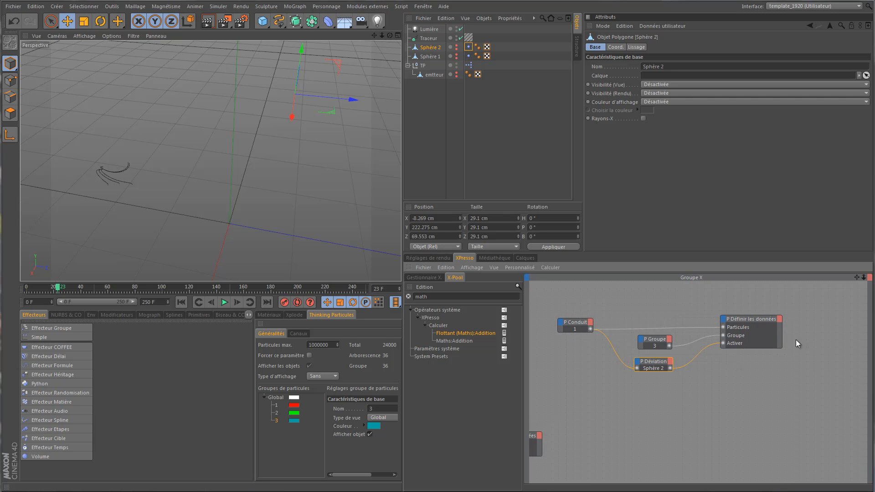
pyautogui.moveTo(856, 276); pyautogui.dragTo(874, 186)
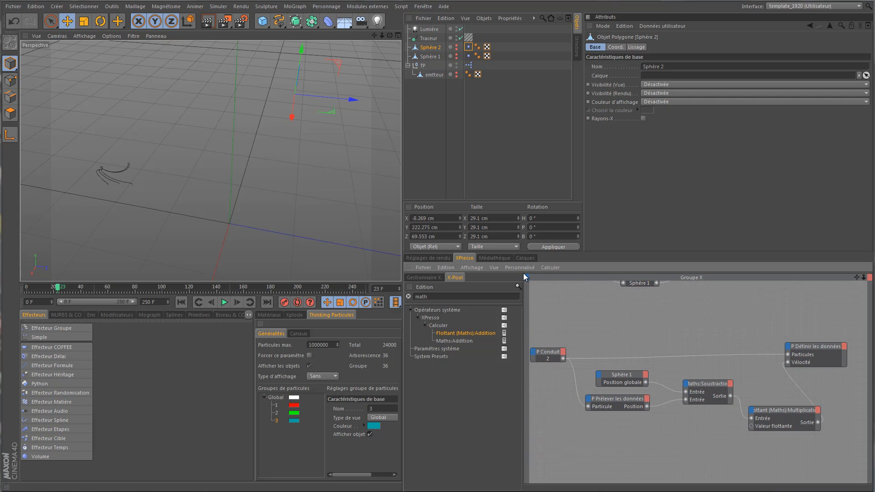
pyautogui.moveTo(830, 458); pyautogui.dragTo(541, 323)
pyautogui.moveTo(860, 279); pyautogui.dragTo(524, 274)
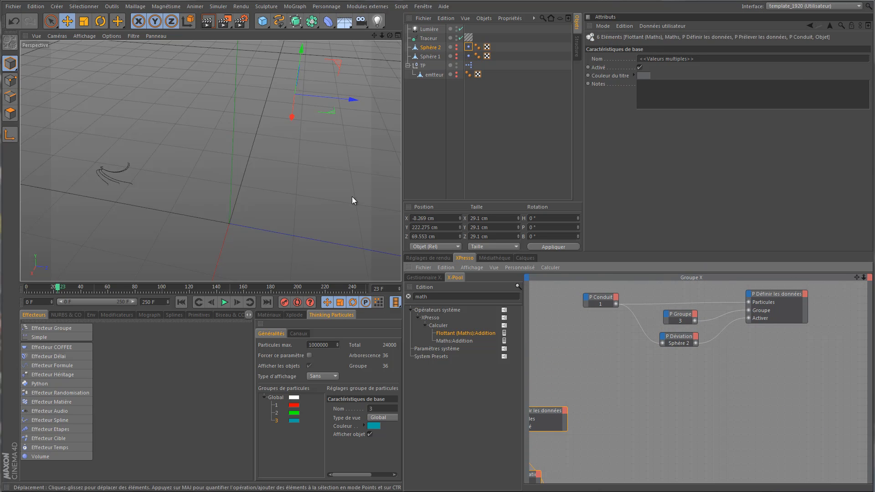
pyautogui.moveTo(860, 281); pyautogui.dragTo(833, 291)
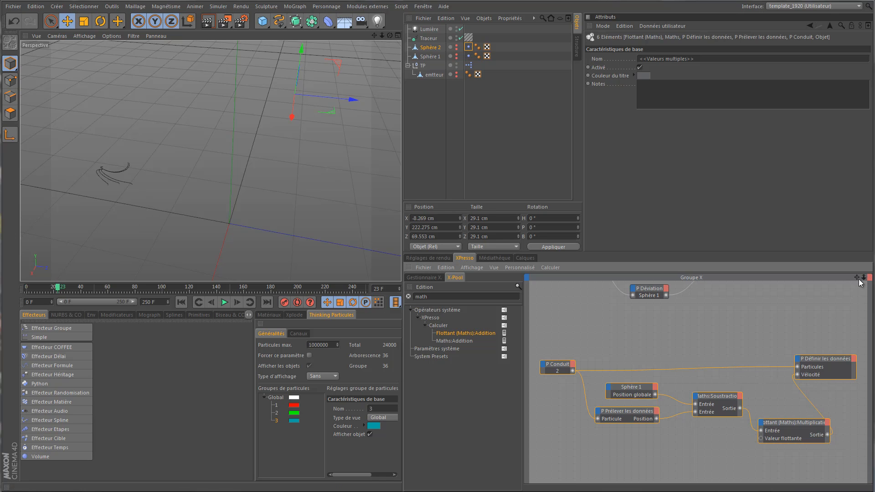
pyautogui.moveTo(858, 280); pyautogui.dragTo(529, 278)
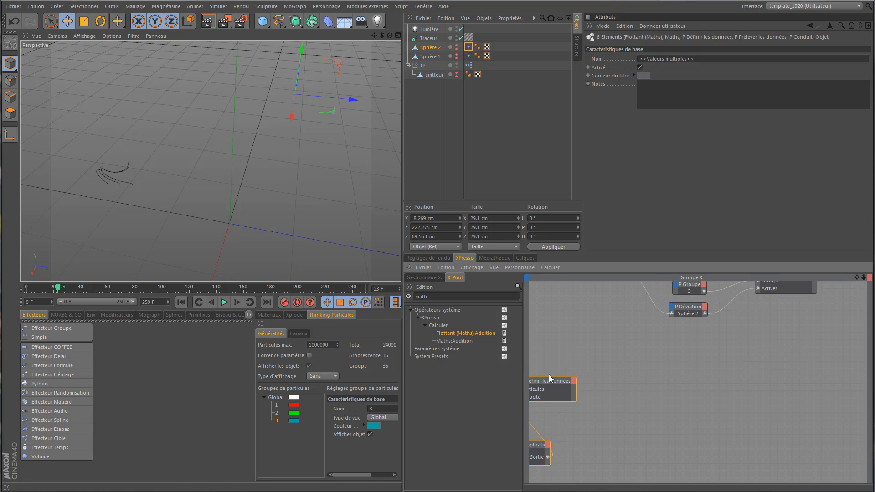
pyautogui.keyDown('ctrl'); pyautogui.moveTo(546, 382); pyautogui.dragTo(858, 382); pyautogui.keyUp('ctrl')
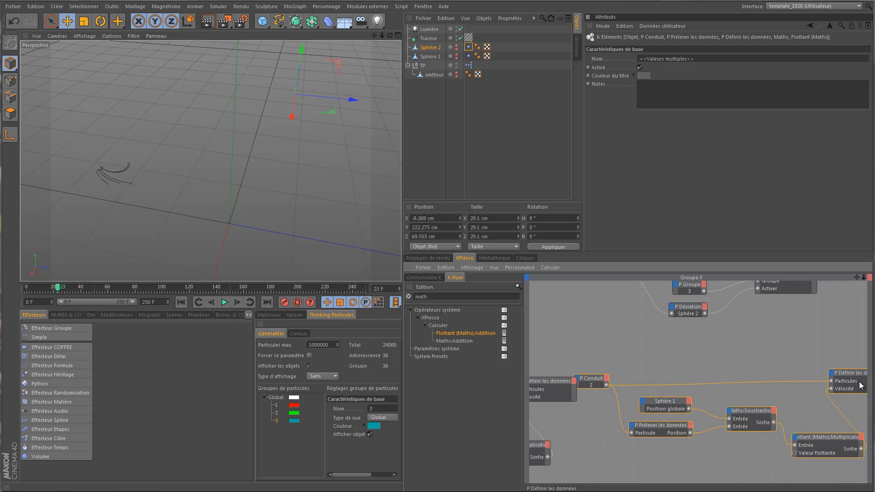
pyautogui.moveTo(597, 378); pyautogui.dragTo(619, 363)
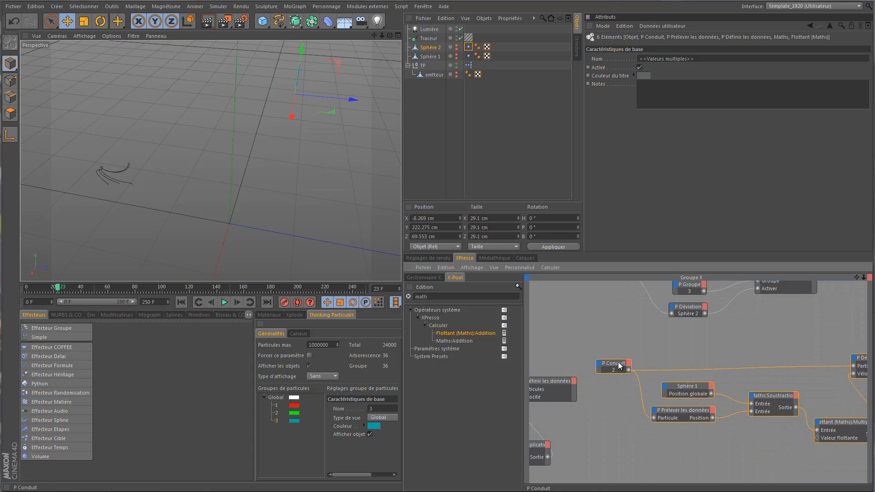
# Assign particle group 3 to the copied P Conduit node and Sphère 2 as the reference of the copied Sphère 1 object node
pyautogui.moveTo(857, 280); pyautogui.dragTo(838, 286)
pyautogui.click(554, 341)
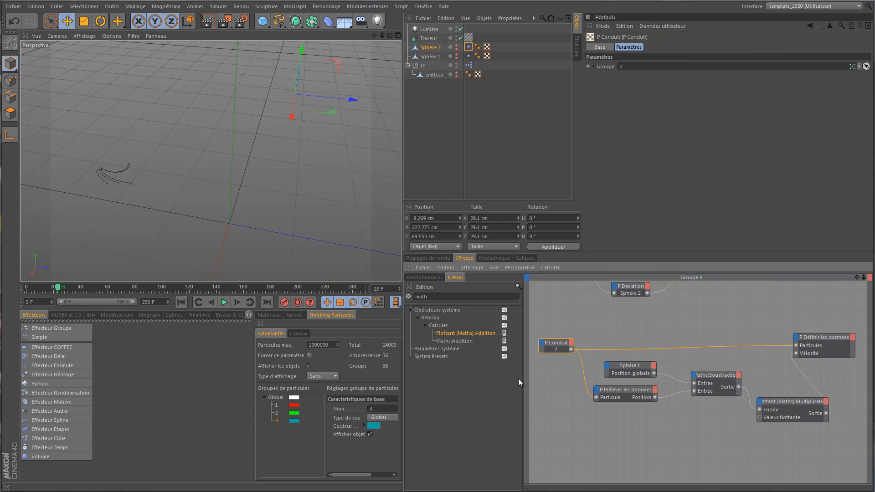
pyautogui.moveTo(275, 421); pyautogui.dragTo(557, 347)
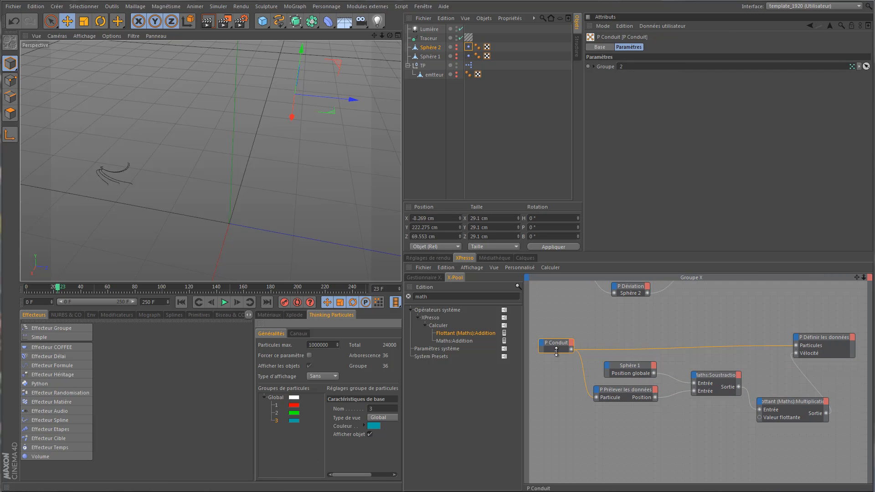
pyautogui.moveTo(471, 400); pyautogui.dragTo(554, 349)
pyautogui.click(643, 365)
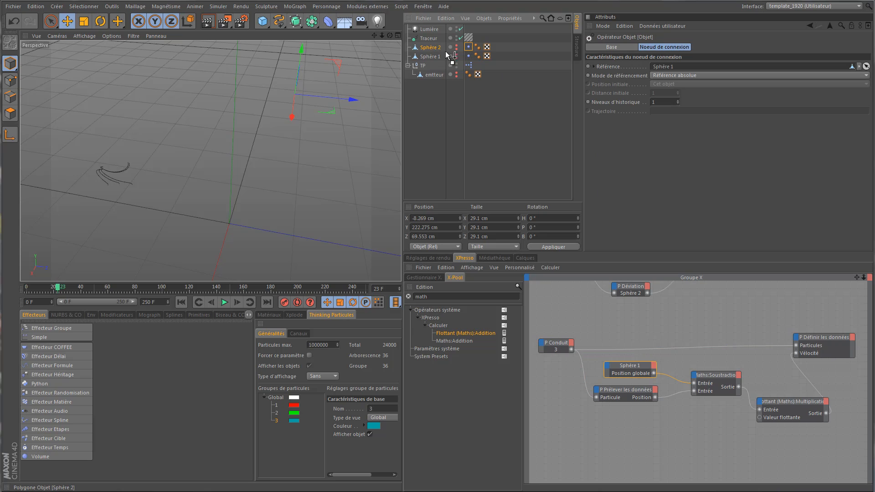
pyautogui.moveTo(633, 370); pyautogui.dragTo(646, 373)
# Review the copied P Prélever les données, Soustraction and Multiplication nodes with Sphère 2 temporarily shown, and return to the first frame
pyautogui.click(457, 46)
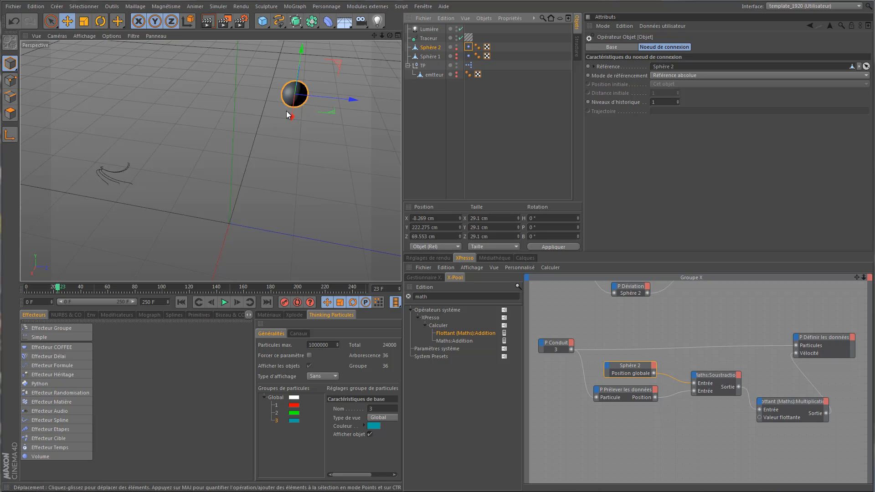
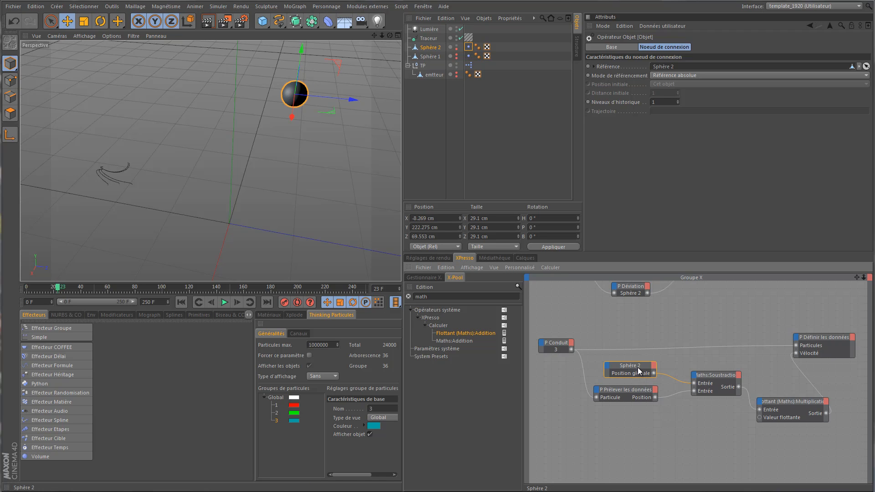
pyautogui.click(627, 389)
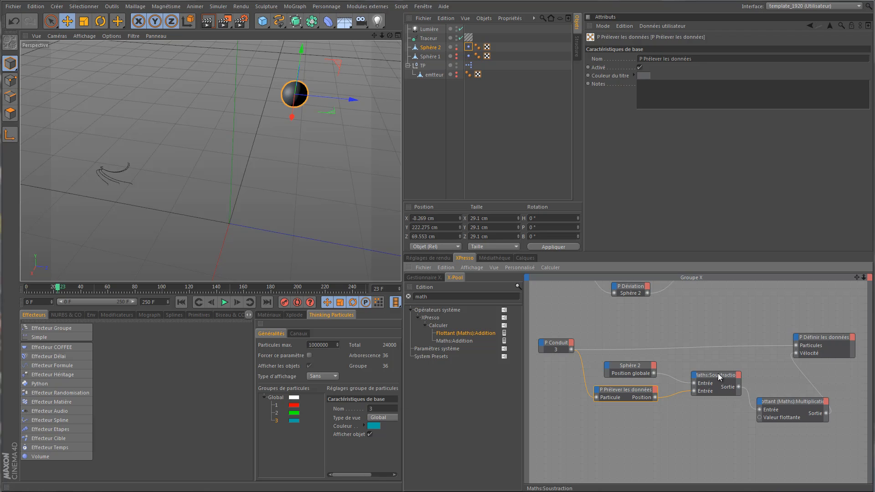
pyautogui.click(705, 388)
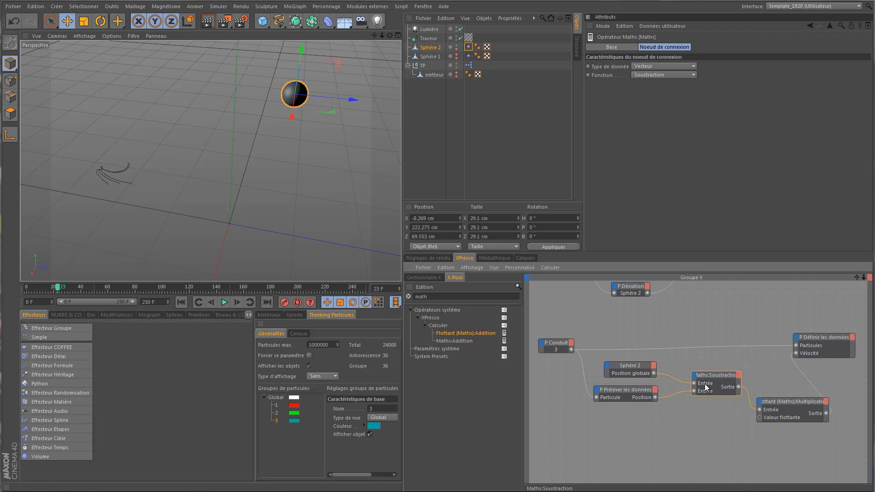
pyautogui.click(796, 406)
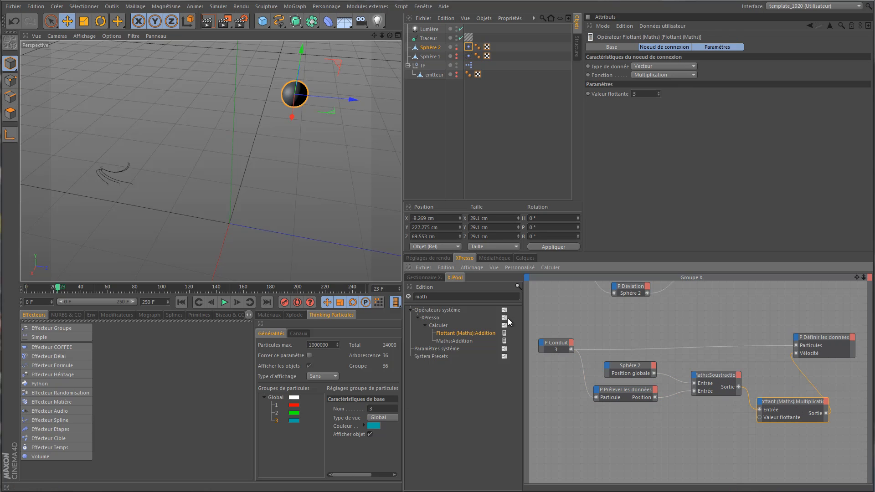
pyautogui.click(181, 303)
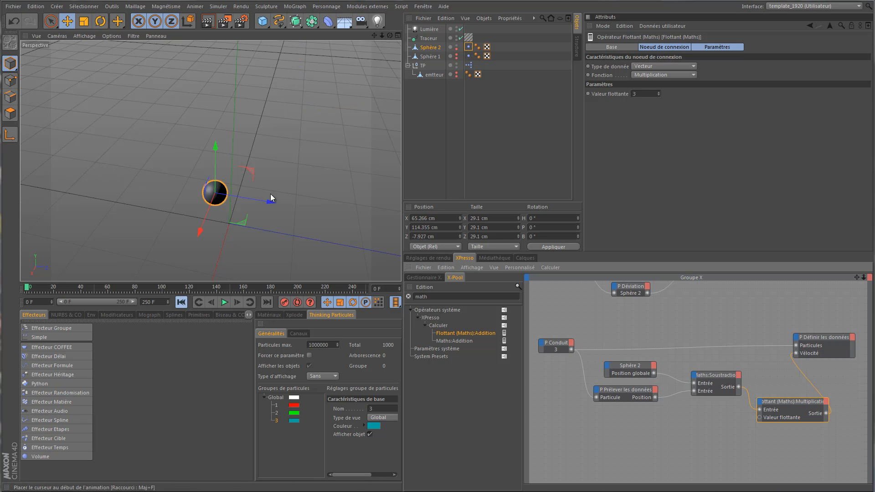
pyautogui.click(456, 47)
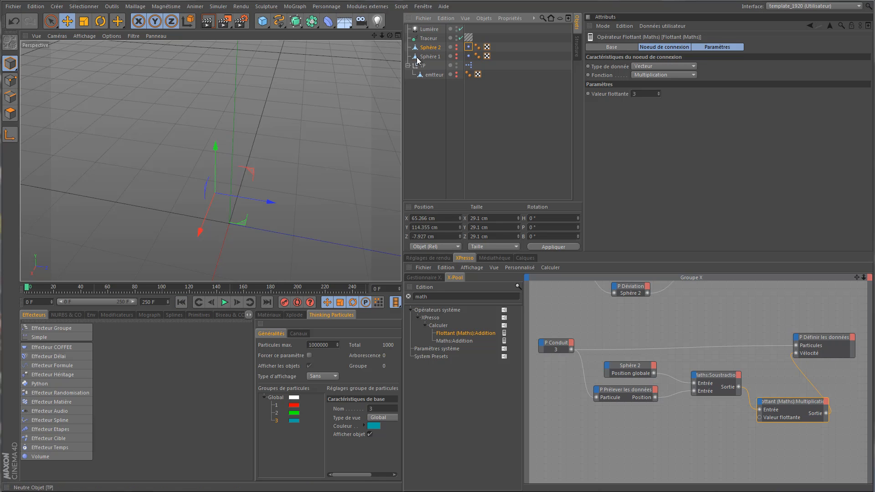
# Duplicate the Traceur object and name the original Traceur 1 and the copy Traceur 2
pyautogui.click(428, 39)
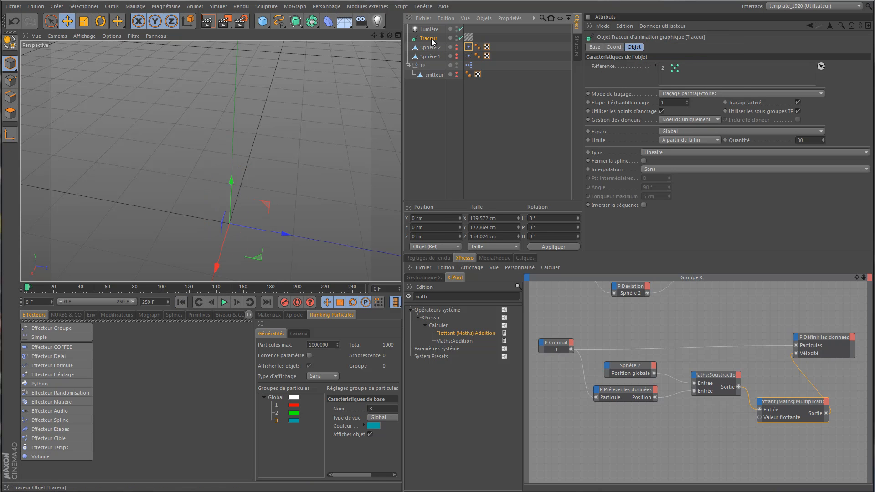
pyautogui.keyDown('ctrl'); pyautogui.moveTo(433, 39); pyautogui.dragTo(438, 42); pyautogui.keyUp('ctrl')
pyautogui.doubleClick(429, 47)
pyautogui.click(445, 47)
pyautogui.write('1')
pyautogui.press('Return')
pyautogui.press('Up')
pyautogui.press('Return')
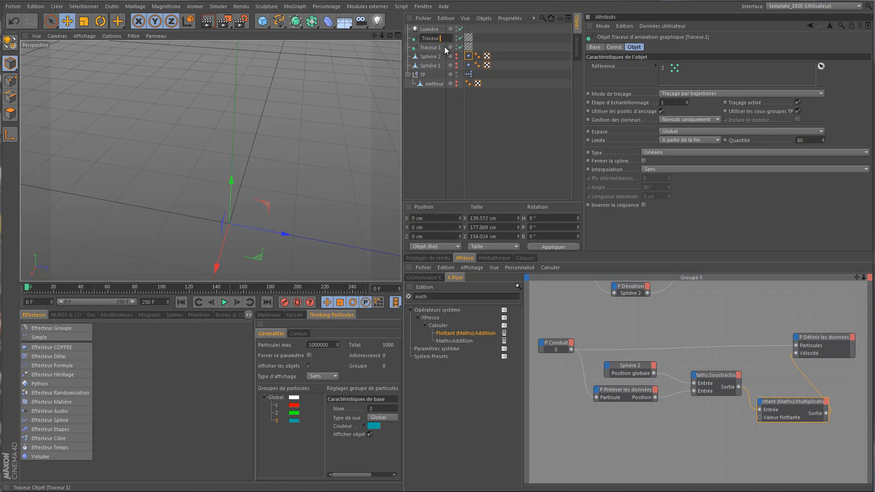
pyautogui.write('2')
pyautogui.press('Return')
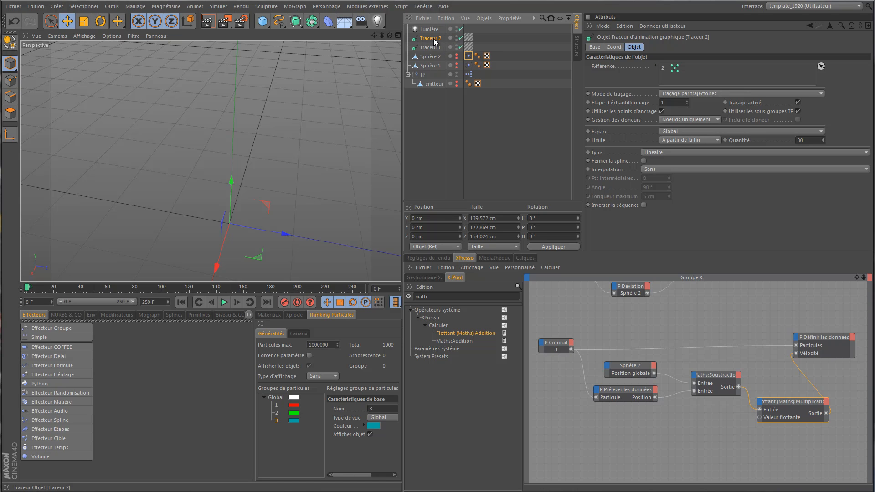
# Replace the reference of Traceur 2 with particle group 3
pyautogui.click(662, 70)
pyautogui.rightClick(669, 67)
pyautogui.click(684, 82)
pyautogui.moveTo(278, 422); pyautogui.dragTo(684, 132)
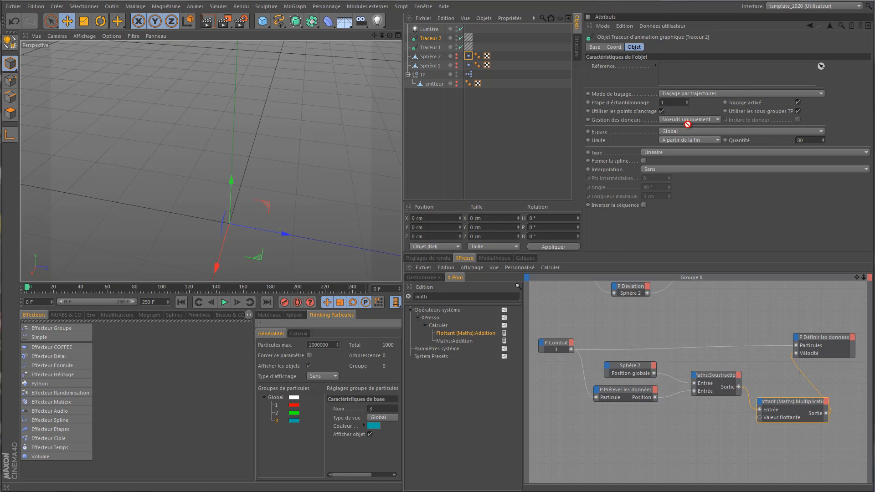
pyautogui.moveTo(695, 72); pyautogui.dragTo(696, 72)
# Play the animation to frame 73 to check the trails of both tracers, and render the current view
pyautogui.click(224, 302)
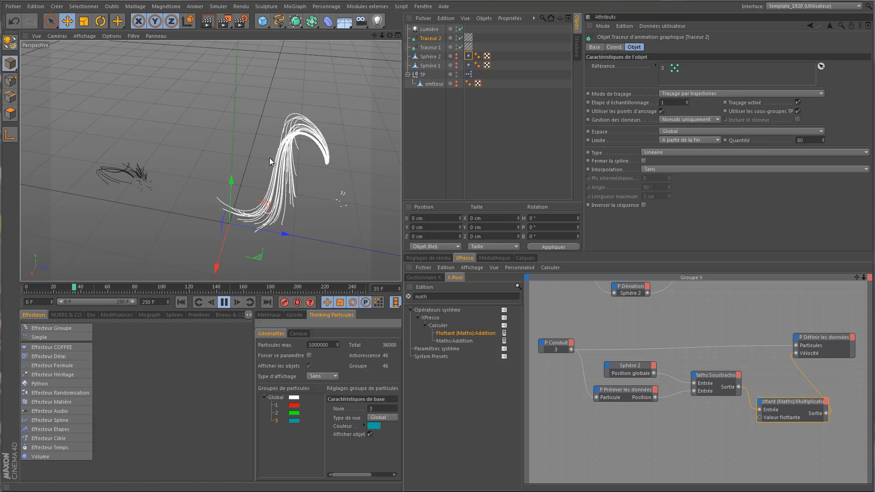
pyautogui.click(433, 47)
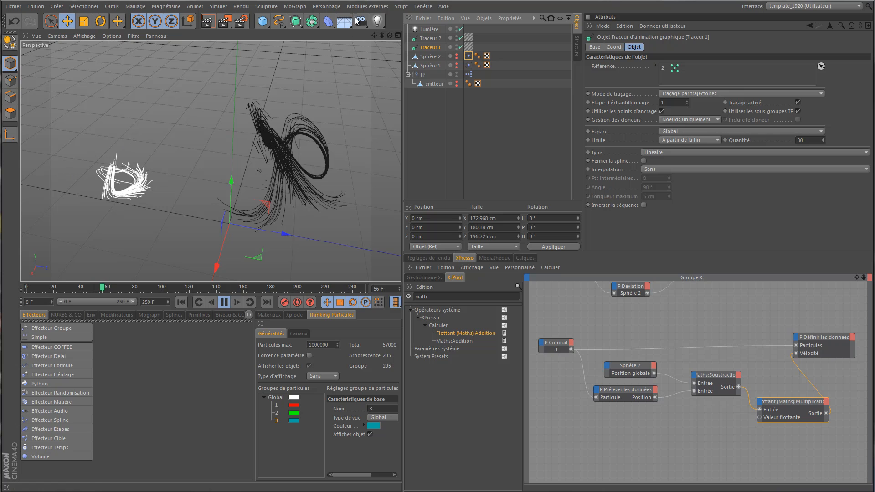
pyautogui.moveTo(373, 36); pyautogui.dragTo(329, 243)
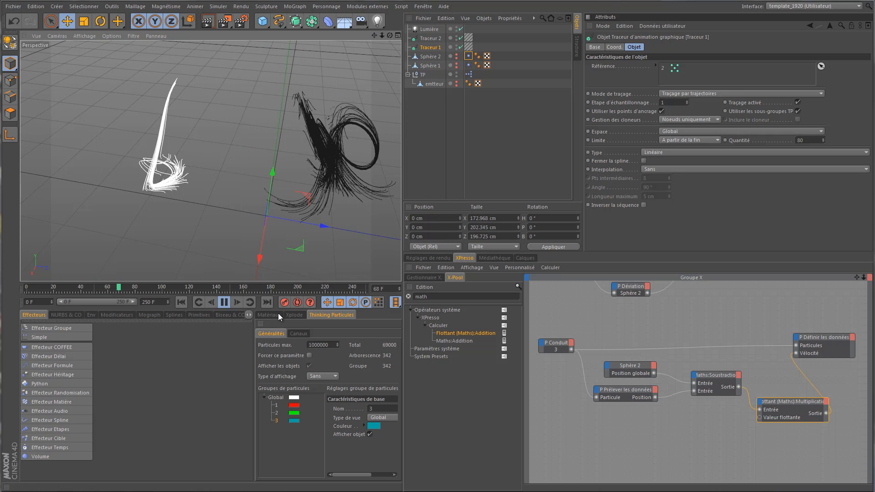
pyautogui.click(222, 302)
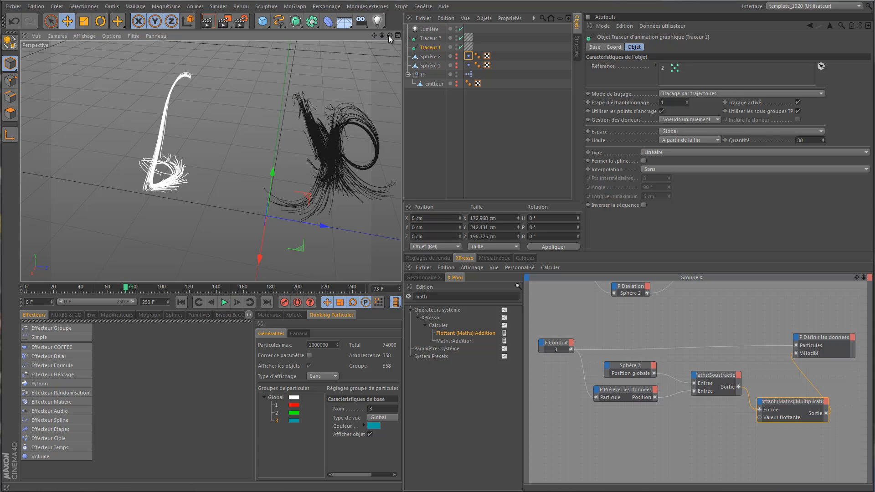
pyautogui.moveTo(390, 36); pyautogui.dragTo(401, 186)
pyautogui.click(208, 21)
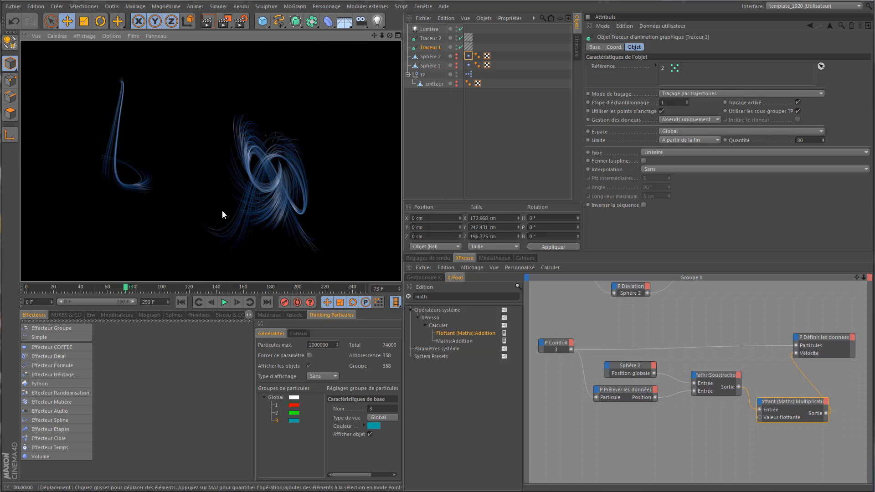
# Duplicate the blue hair material used by the tracers
pyautogui.click(278, 316)
pyautogui.click(278, 342)
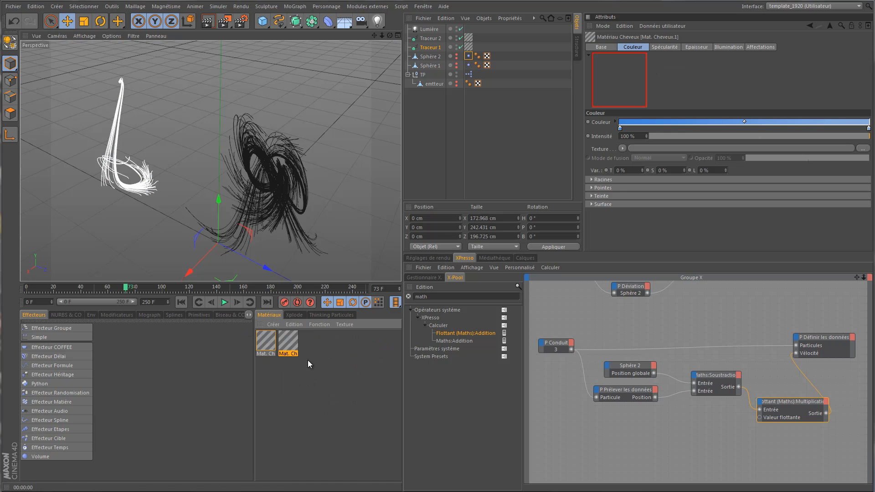
# Recolour the duplicated hair material's gradient to pink, setting the end knot's hue to 300° and the start knot's hue to 295°
pyautogui.doubleClick(292, 341)
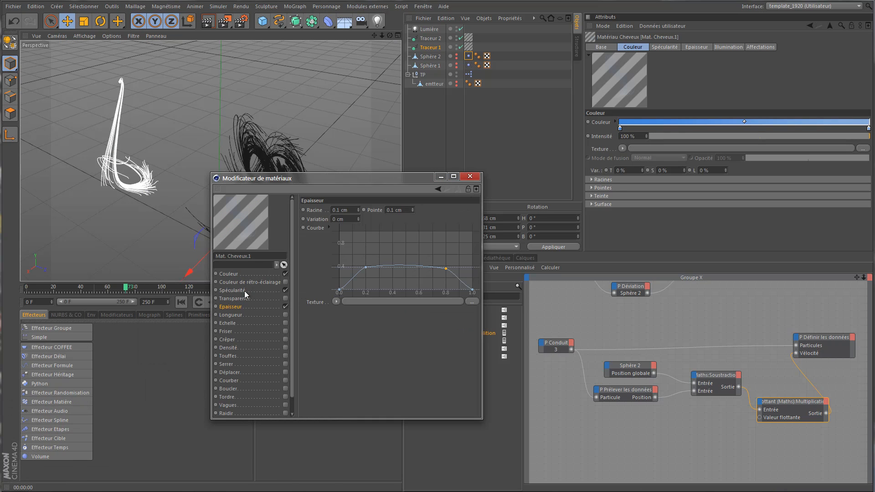
pyautogui.click(261, 273)
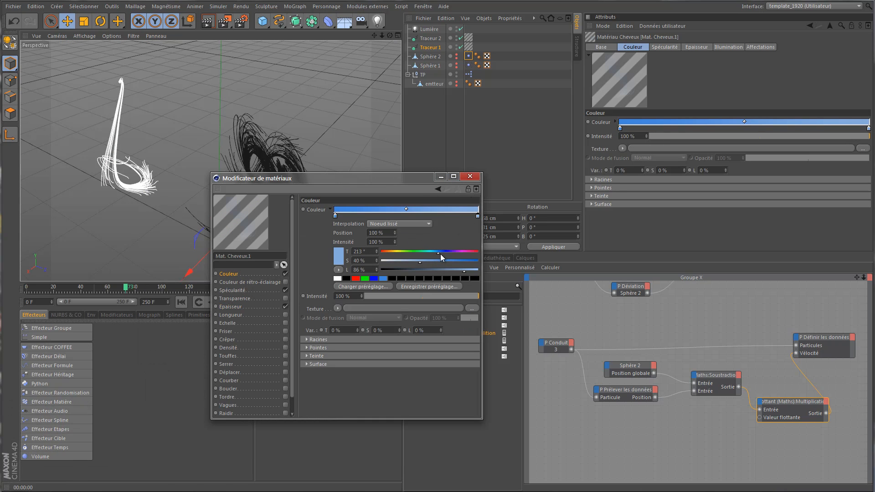
pyautogui.moveTo(438, 252); pyautogui.dragTo(455, 252)
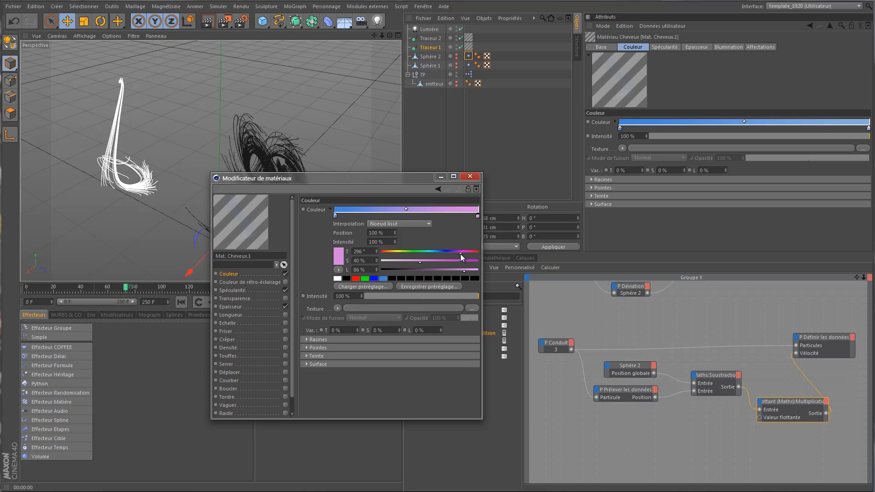
pyautogui.moveTo(461, 253); pyautogui.dragTo(463, 254)
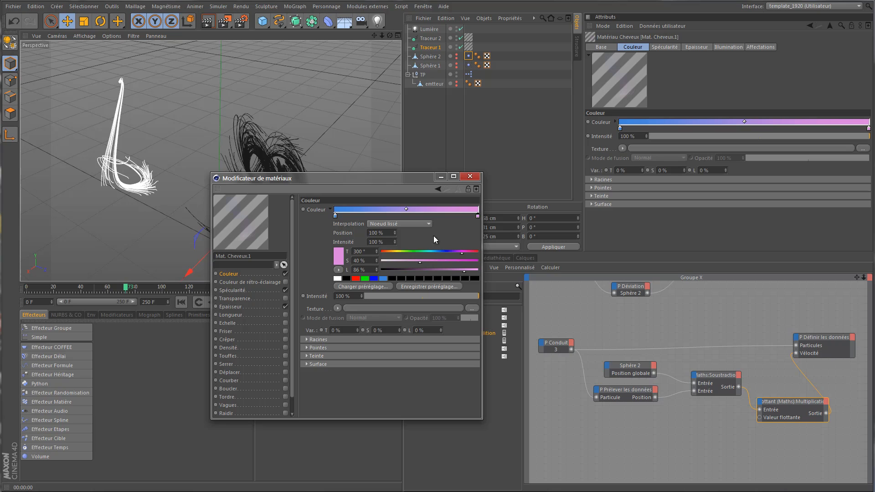
pyautogui.click(335, 215)
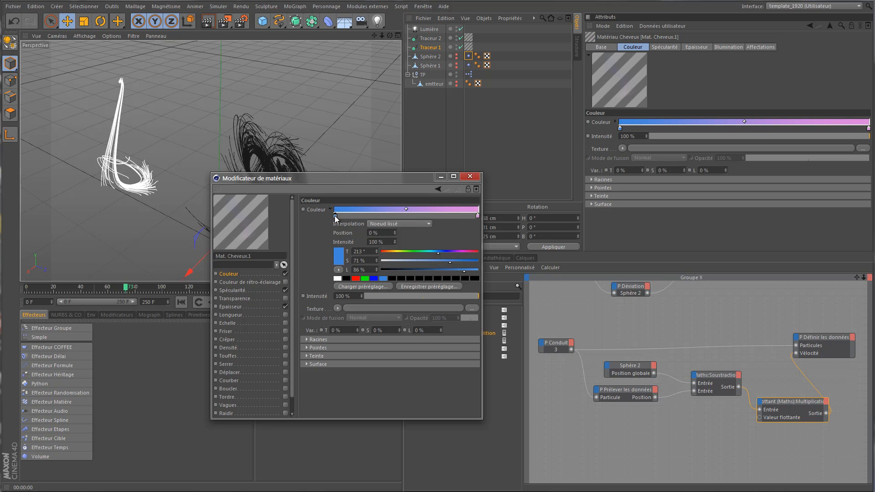
pyautogui.moveTo(445, 253); pyautogui.dragTo(459, 253)
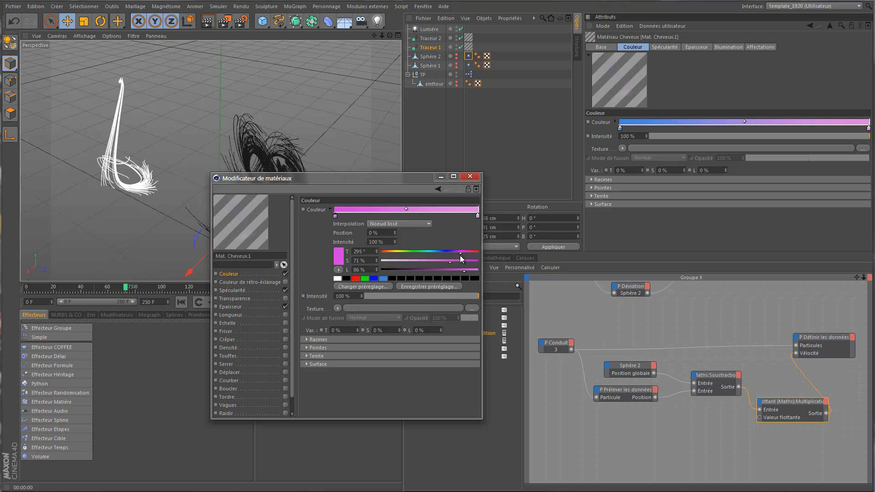
pyautogui.click(440, 177)
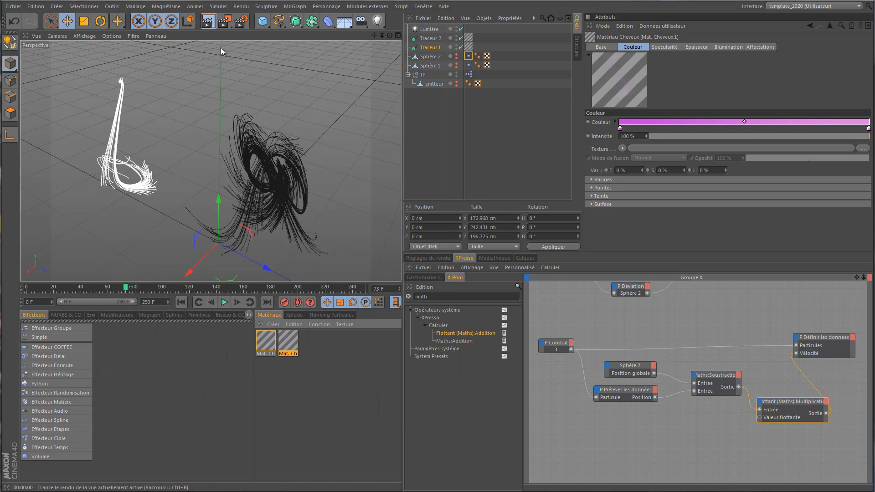
# Apply the pink hair material to Traceur 1 and render the current view
pyautogui.click(207, 21)
pyautogui.moveTo(286, 342); pyautogui.dragTo(469, 46)
pyautogui.click(207, 21)
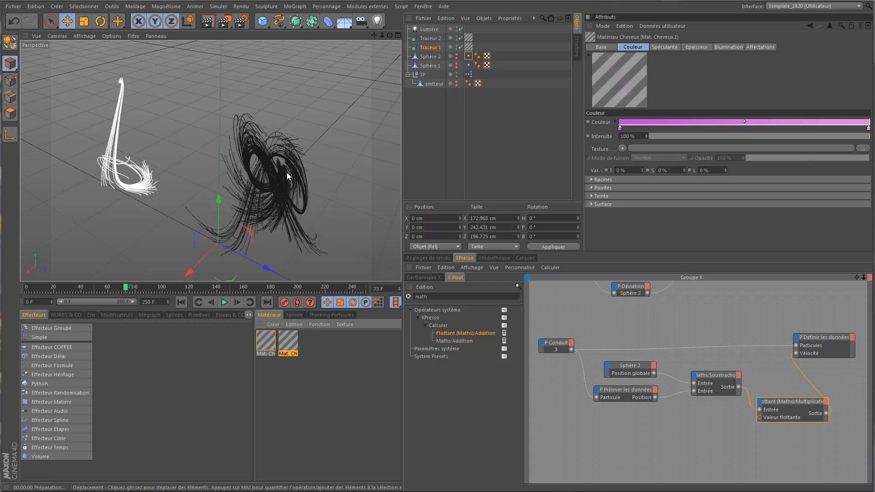
pyautogui.moveTo(390, 35); pyautogui.dragTo(400, 187)
pyautogui.moveTo(381, 34)
pyautogui.mouseDown()
pyautogui.moveTo(399, 187)
pyautogui.moveTo(381, 35)
pyautogui.mouseUp()
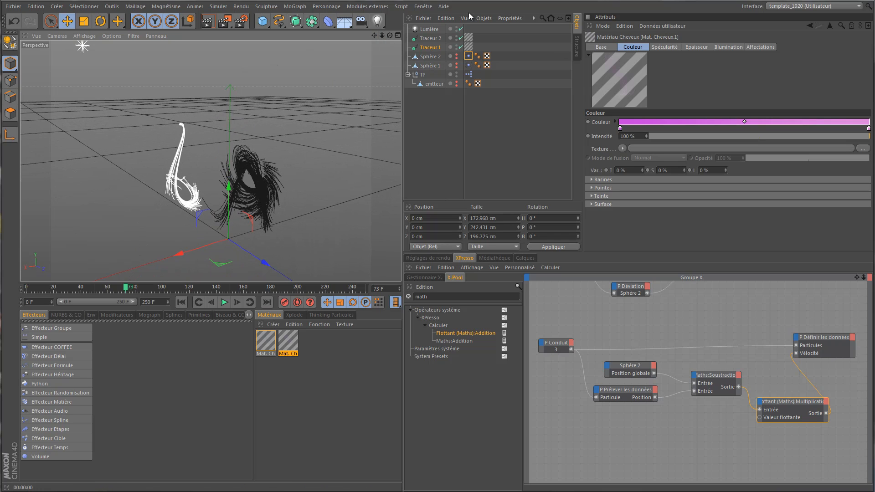
# Set all three position amplitudes of Sphère 2's Vibration expression to 280 cm
pyautogui.click(468, 56)
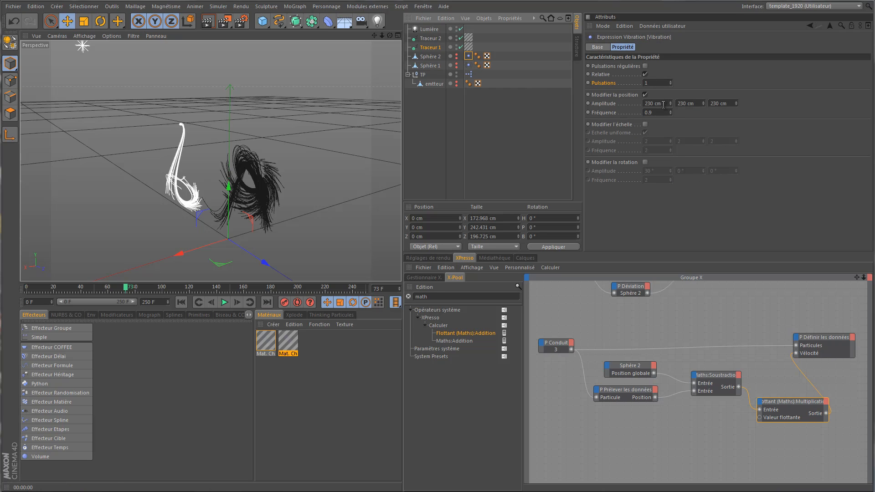
pyautogui.moveTo(663, 104); pyautogui.dragTo(578, 105)
pyautogui.write('180')
pyautogui.press('Tab')
pyautogui.moveTo(665, 104); pyautogui.dragTo(591, 106)
pyautogui.write('280')
pyautogui.press('Tab')
pyautogui.write('2802')
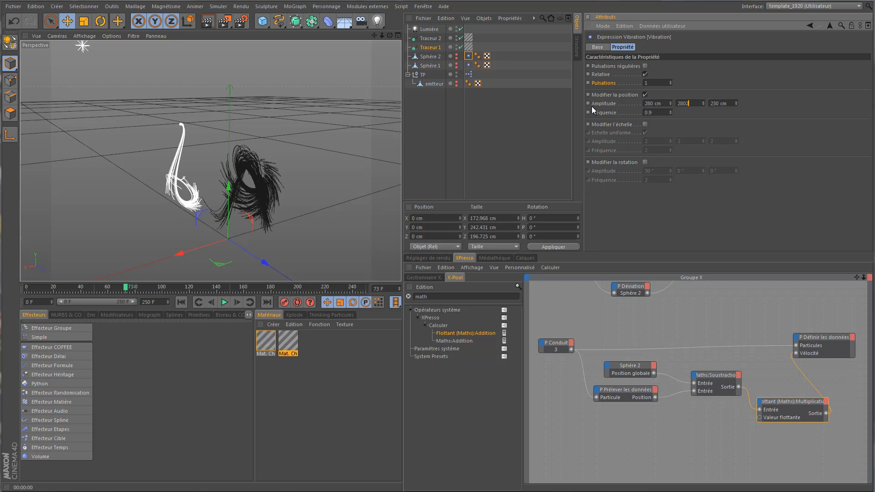
pyautogui.press('BackSpace')
pyautogui.press('Tab')
pyautogui.write('280')
pyautogui.press('Tab')
# Set all three position amplitudes of Sphère 1's Vibration expression to 280 cm
pyautogui.click(468, 65)
pyautogui.doubleClick(663, 103)
pyautogui.write('280')
pyautogui.press('Tab')
pyautogui.write('280')
pyautogui.press('Tab')
pyautogui.write('280')
pyautogui.press('Tab')
# Replay the animation from the start to frame 58 and render the current view of both trails
pyautogui.click(183, 302)
pyautogui.click(224, 302)
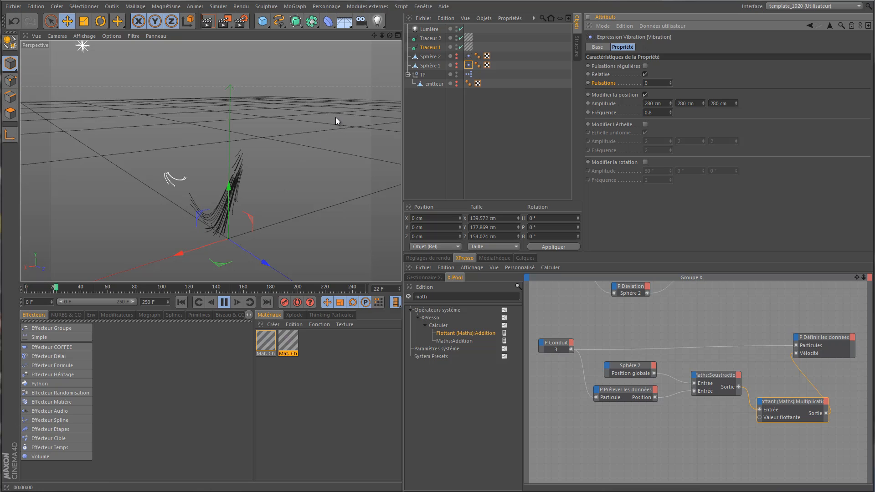
pyautogui.moveTo(390, 35); pyautogui.dragTo(338, 160)
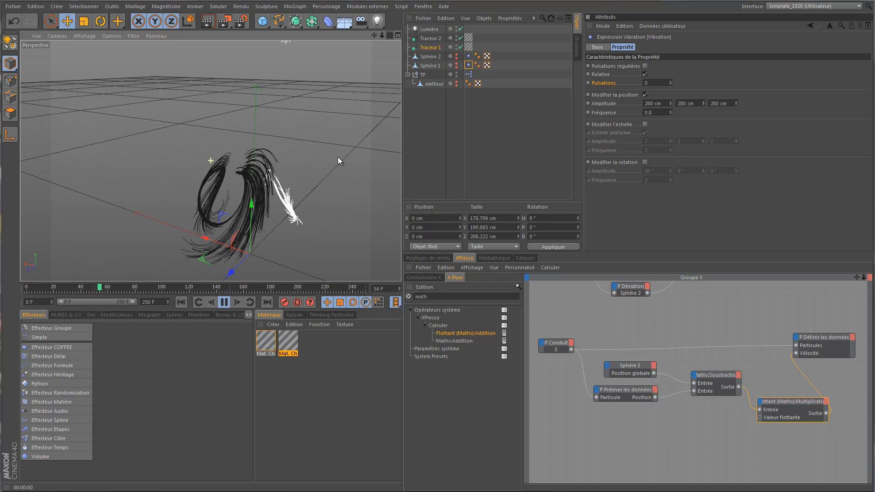
pyautogui.click(224, 302)
pyautogui.moveTo(398, 186); pyautogui.dragTo(400, 187)
pyautogui.moveTo(386, 36); pyautogui.dragTo(400, 188)
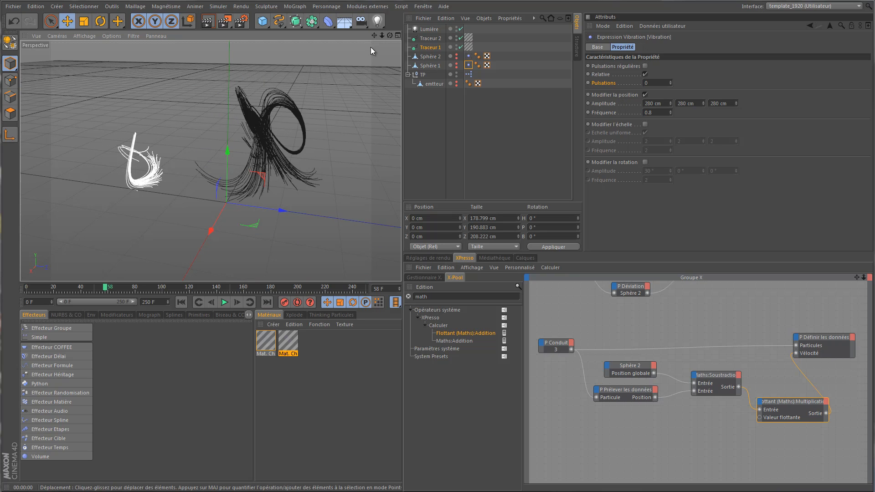
pyautogui.moveTo(372, 35); pyautogui.dragTo(396, 191)
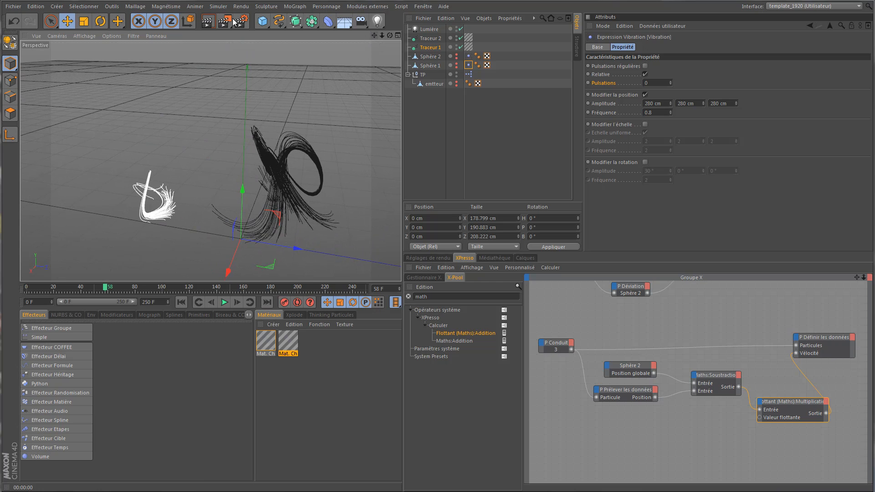
pyautogui.click(206, 23)
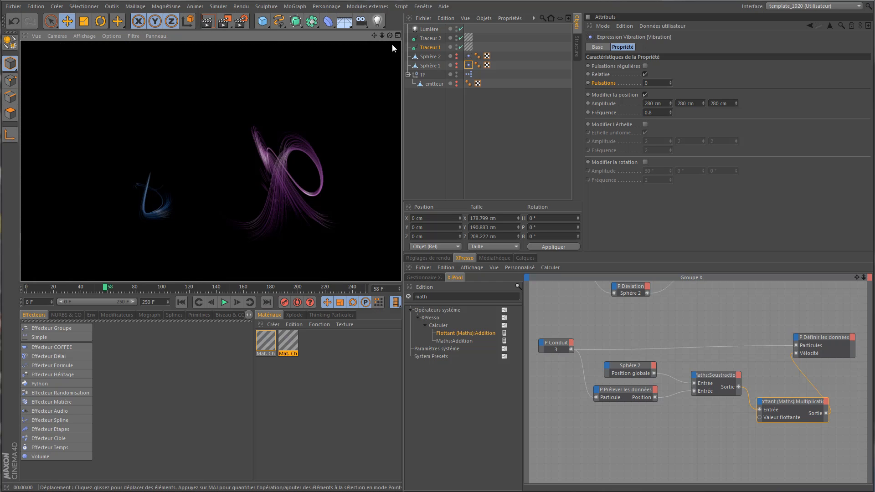
# Reframe the trails more closely from another angle and render them in the viewport
pyautogui.moveTo(381, 34); pyautogui.dragTo(401, 186)
pyautogui.moveTo(389, 34); pyautogui.dragTo(400, 185)
pyautogui.moveTo(382, 34); pyautogui.dragTo(401, 185)
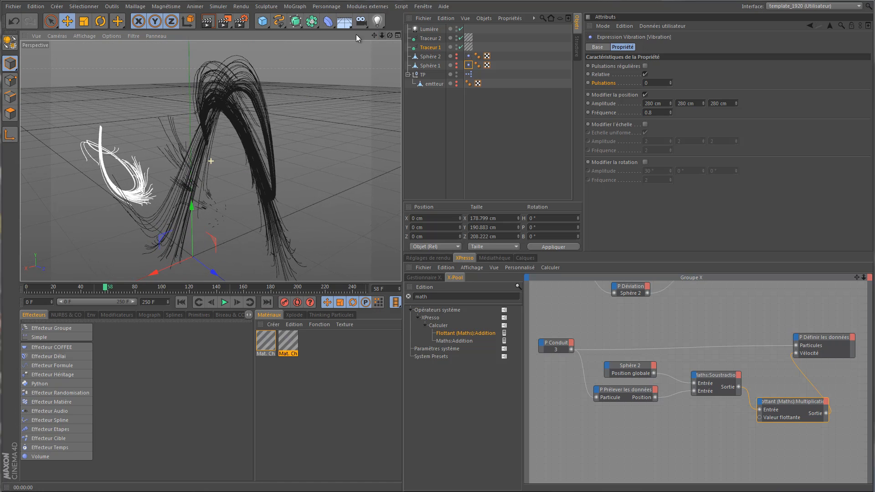
pyautogui.hotkey('ctrl', 'r')
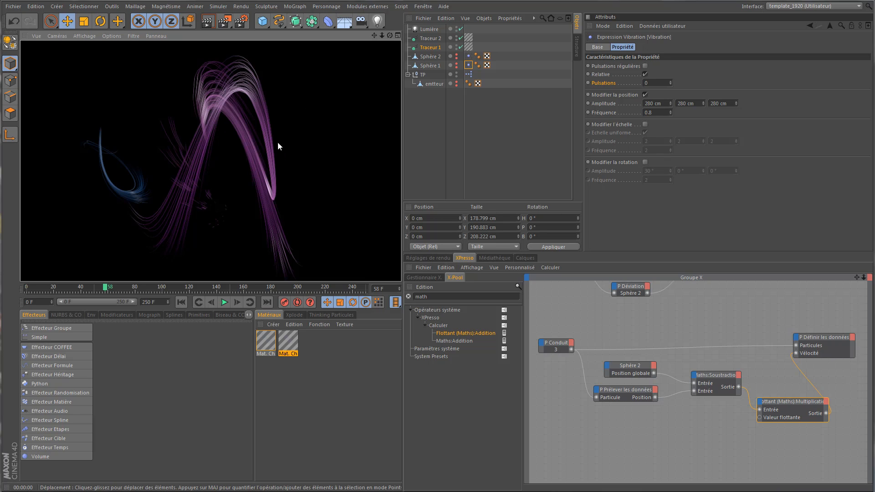
# In the hair render settings, set the anti-aliasing quality to Au mieux and enable Réflexion/Réfraction/Tracé des ombres
pyautogui.click(434, 259)
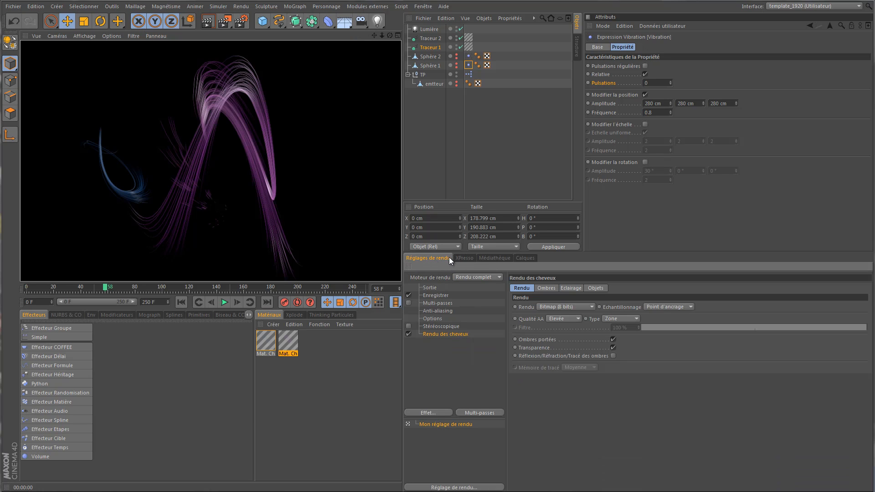
pyautogui.click(560, 318)
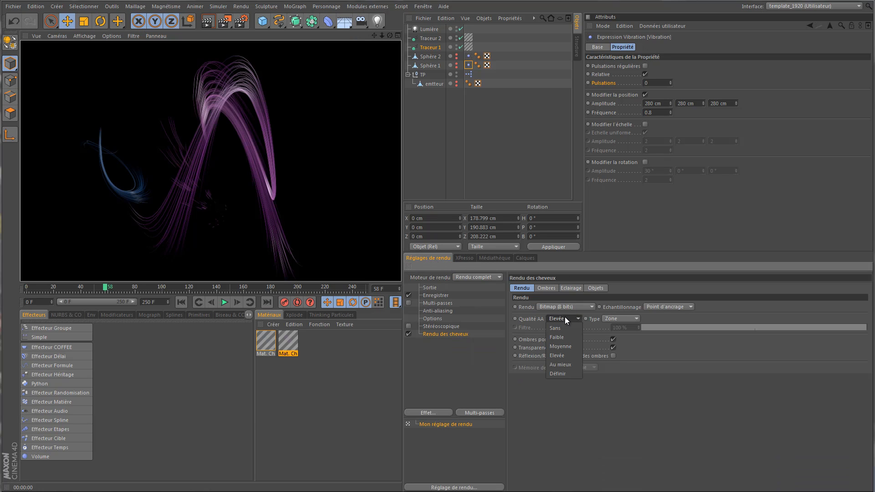
pyautogui.click(573, 364)
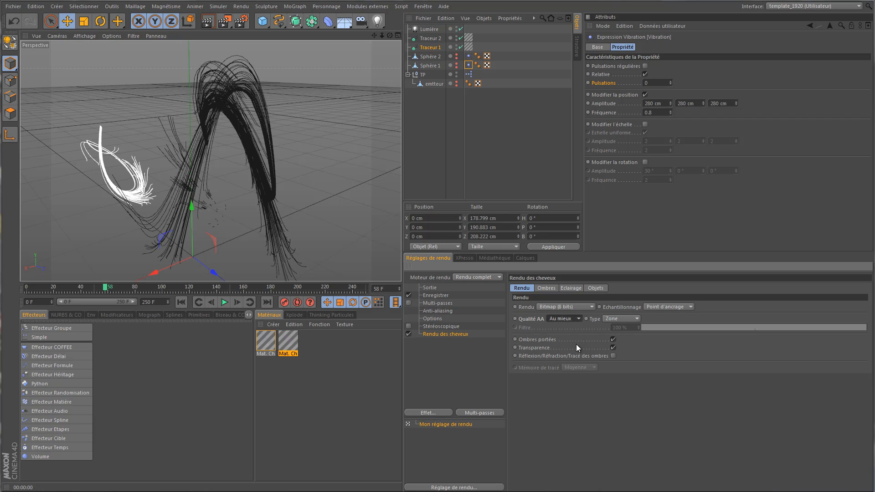
pyautogui.click(612, 357)
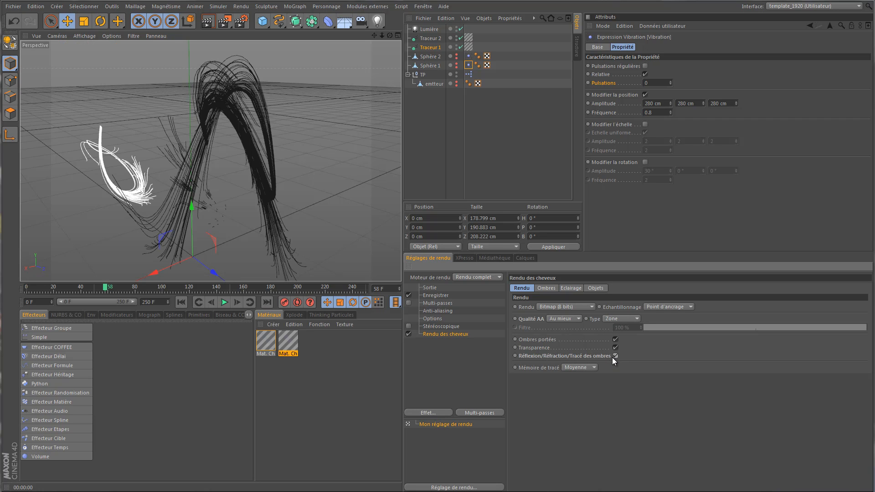
# Set the hair shadows to Ombres diffuses with Au mieux anti-aliasing and a 750x750 shadow map, and render the view
pyautogui.click(549, 288)
pyautogui.click(611, 307)
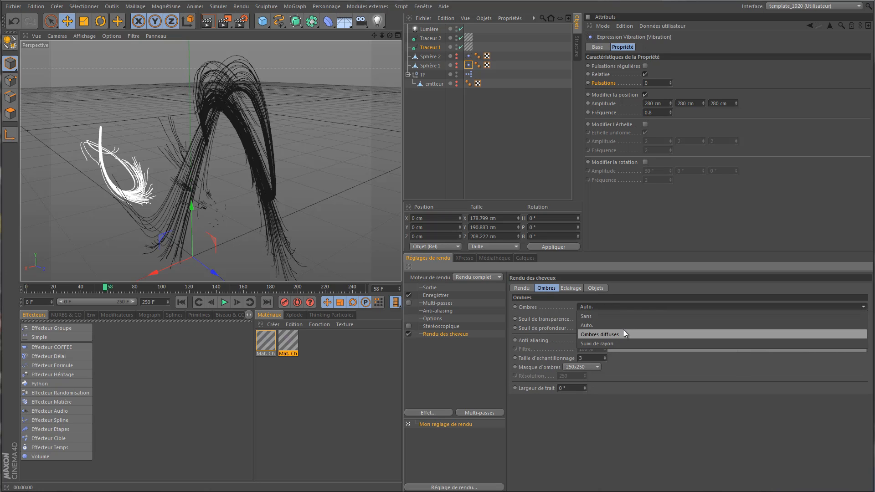
pyautogui.click(622, 330)
pyautogui.click(619, 340)
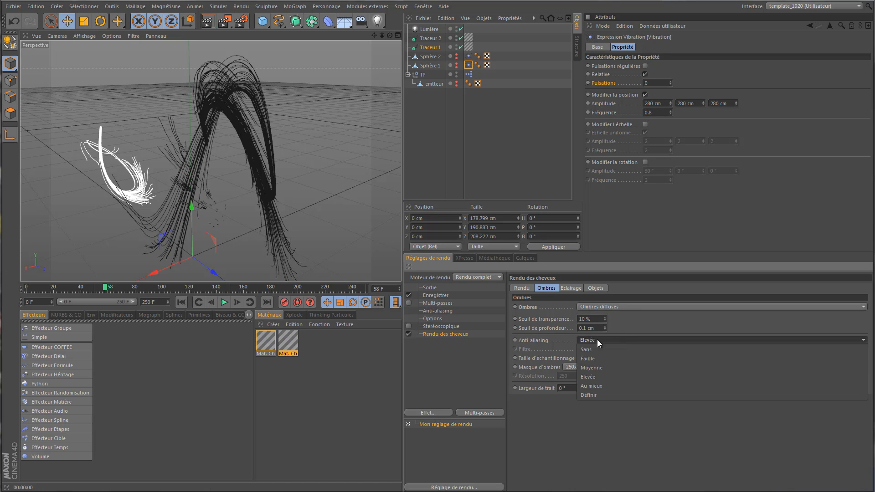
pyautogui.click(592, 340)
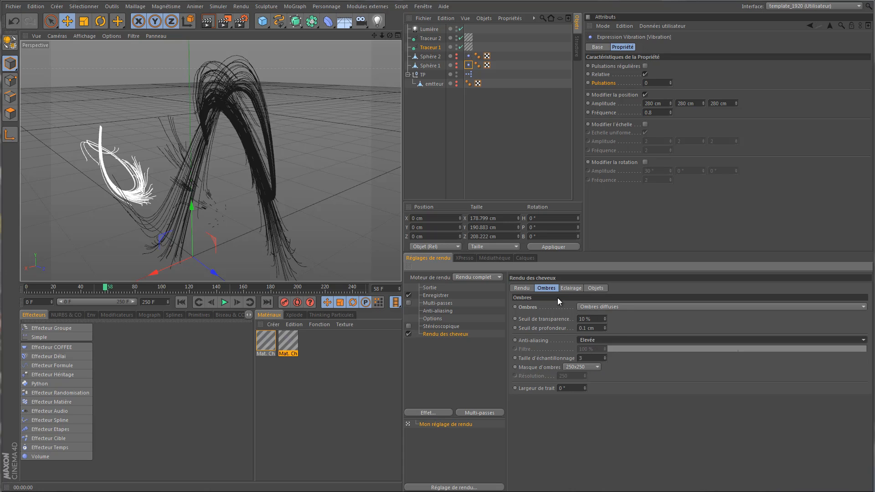
pyautogui.click(523, 290)
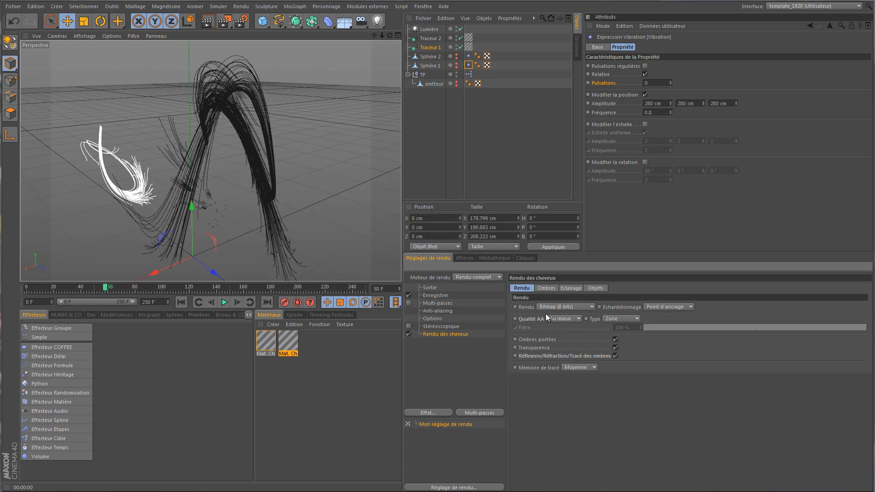
pyautogui.click(547, 287)
pyautogui.click(638, 340)
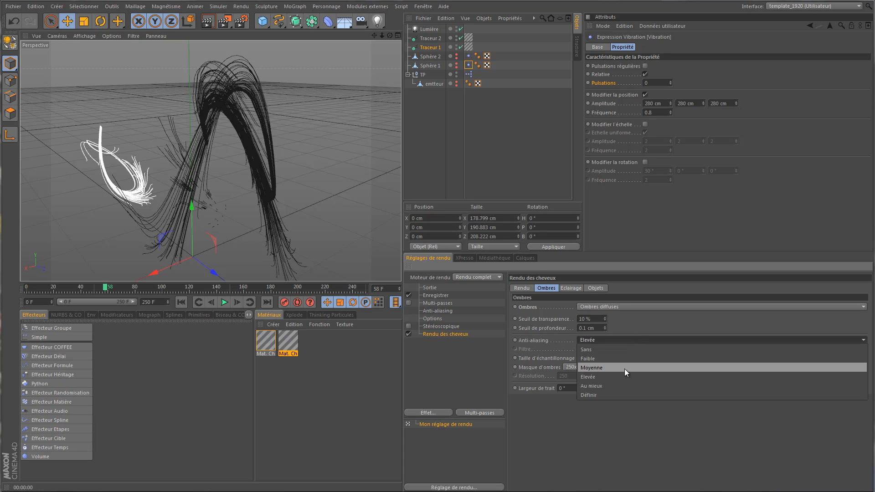
pyautogui.click(624, 385)
pyautogui.click(587, 367)
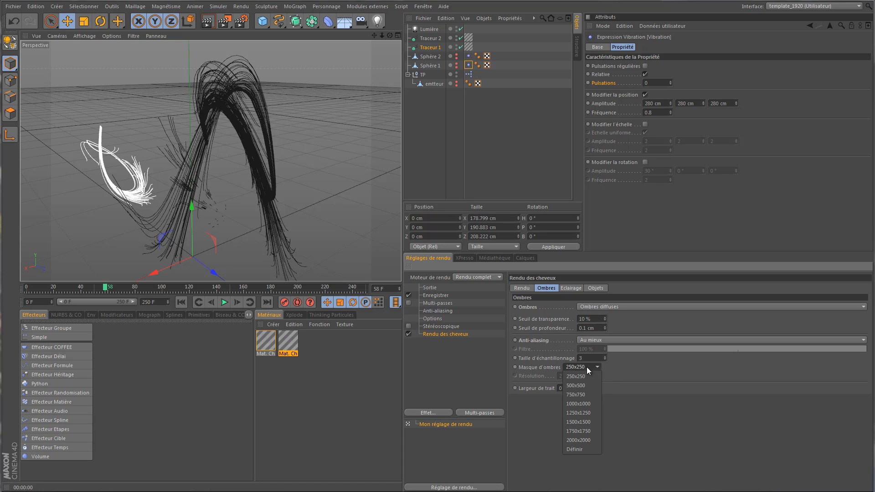
pyautogui.click(588, 393)
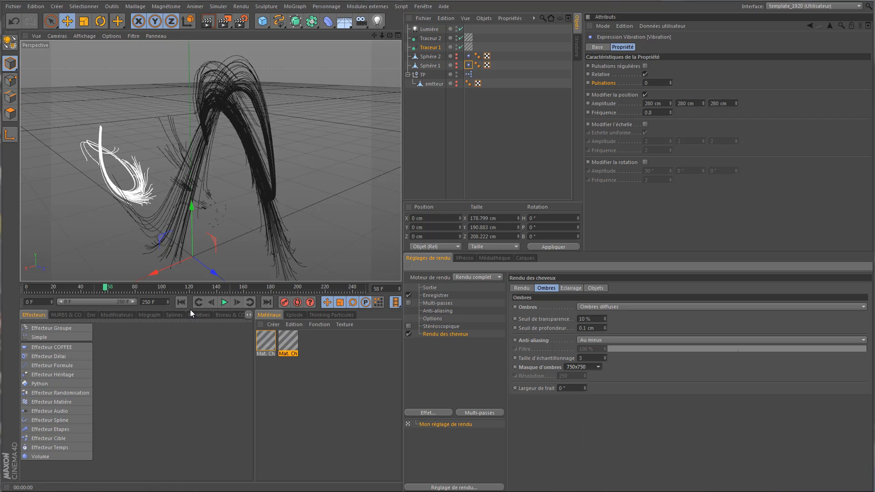
pyautogui.hotkey('ctrl', 'r')
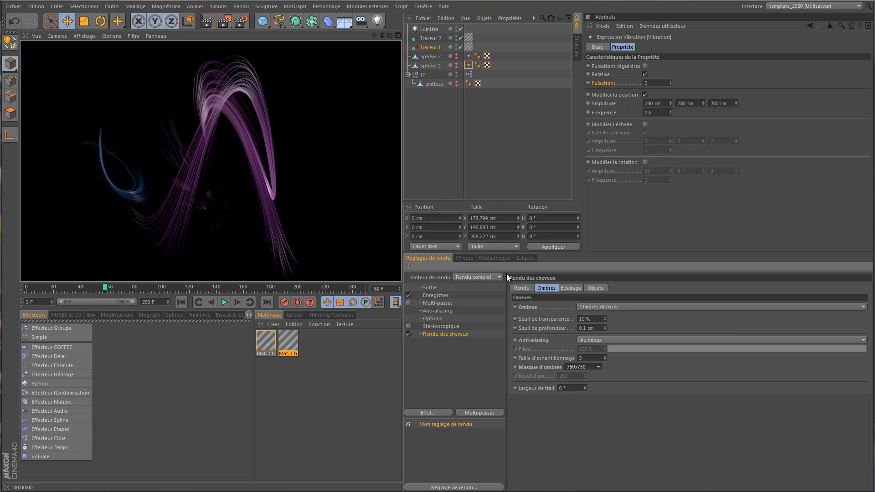
# Switch the hair anti-aliasing quality to Définir with a 200 % filter and render the view
pyautogui.click(521, 288)
pyautogui.click(577, 320)
pyautogui.click(574, 371)
pyautogui.moveTo(635, 328); pyautogui.dragTo(573, 323)
pyautogui.write('200')
pyautogui.press('Return')
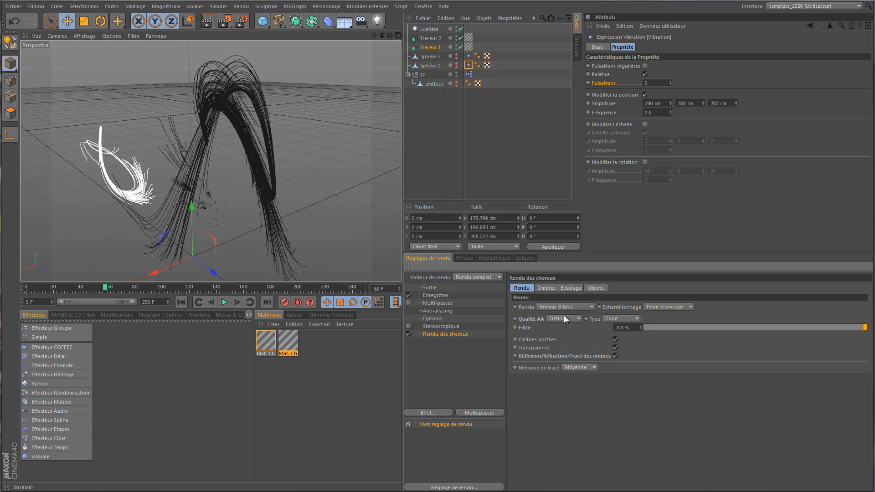
pyautogui.click(207, 21)
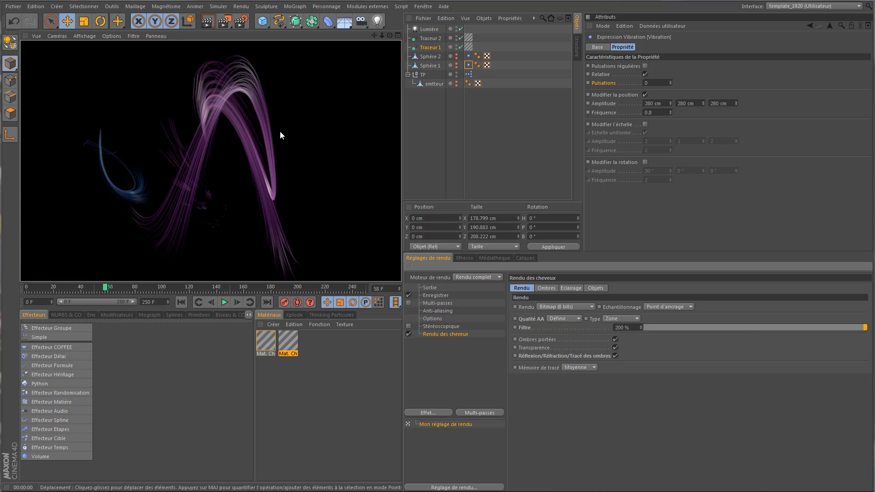
# Render a close-up view of the strands to check their quality
pyautogui.moveTo(382, 36); pyautogui.dragTo(402, 186)
pyautogui.moveTo(390, 36); pyautogui.dragTo(401, 185)
pyautogui.click(207, 21)
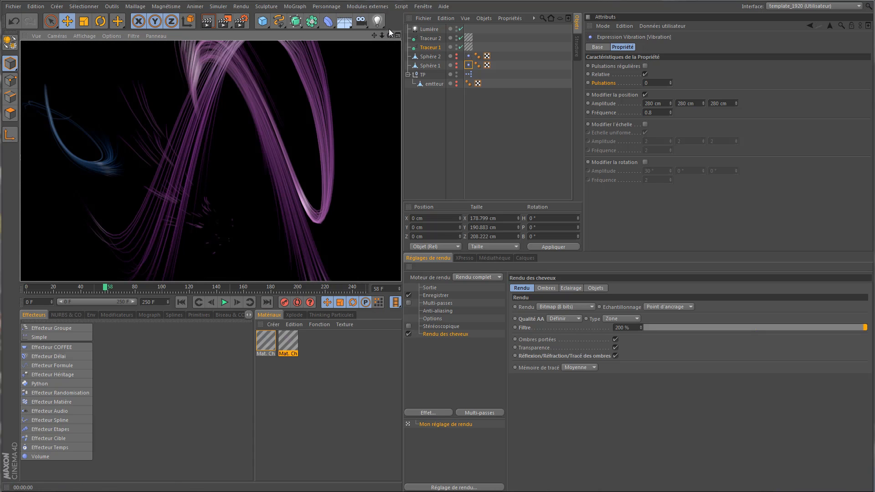
# Set both tracers' splines to type B-Spline with Adaptative interpolation at a 5° angle, and render the view
pyautogui.moveTo(373, 35); pyautogui.dragTo(401, 187)
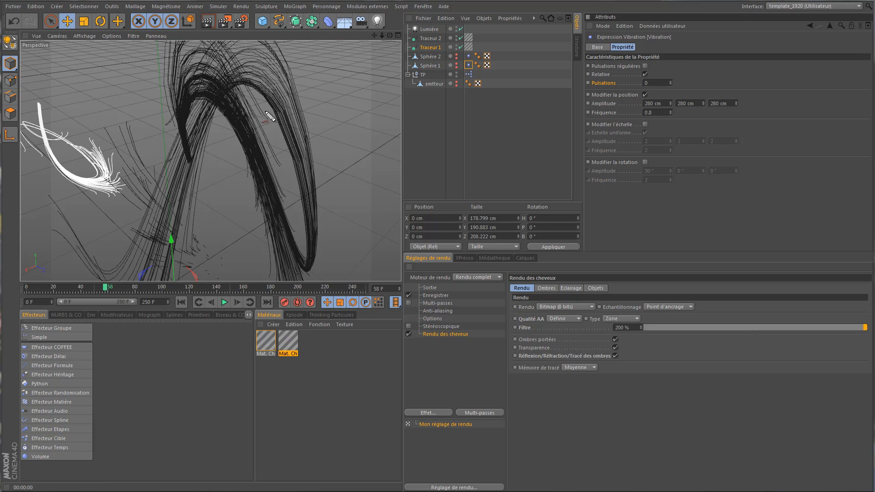
pyautogui.moveTo(273, 112); pyautogui.dragTo(297, 109)
pyautogui.moveTo(293, 162); pyautogui.dragTo(314, 151)
pyautogui.keyDown('ctrl'); pyautogui.click(430, 40); pyautogui.keyUp('ctrl')
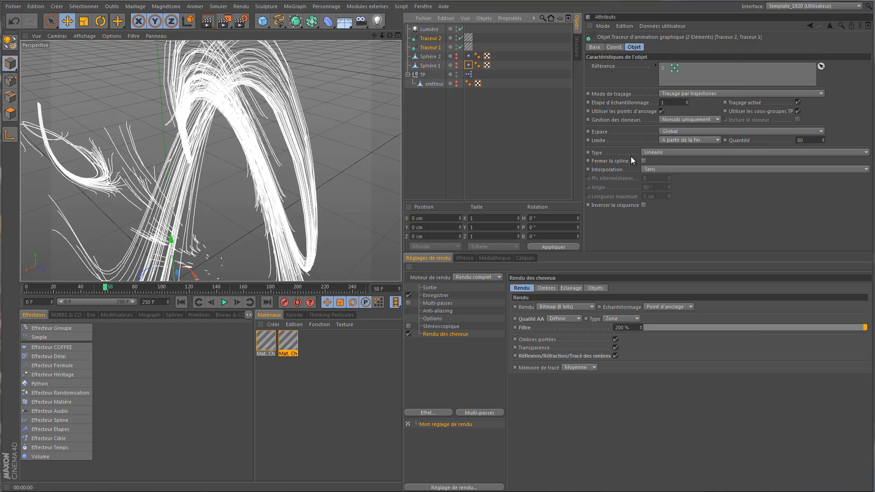
pyautogui.click(663, 152)
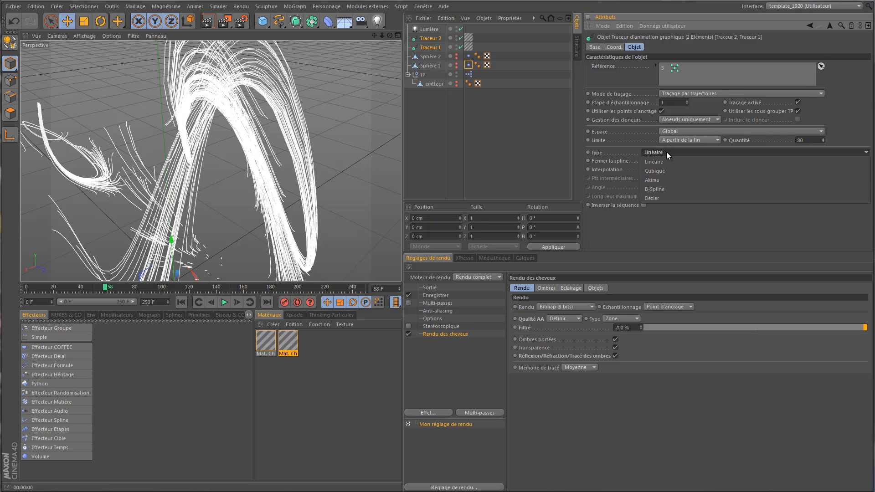
pyautogui.click(678, 189)
pyautogui.click(693, 171)
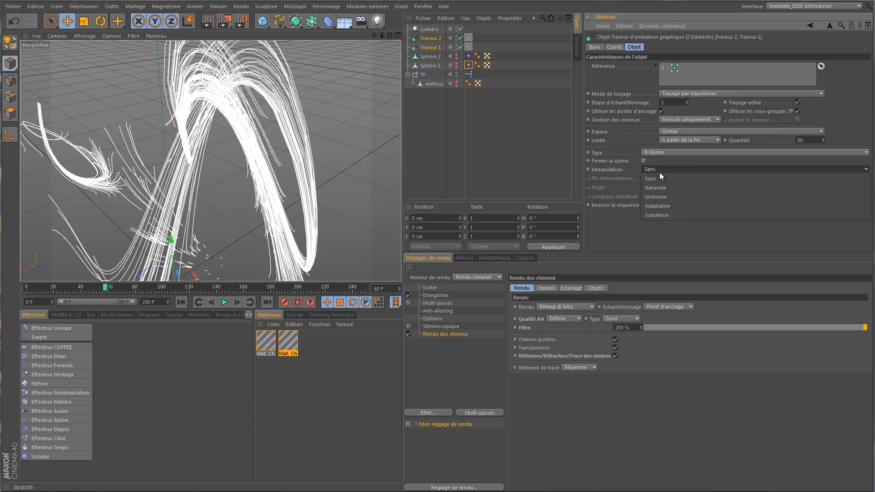
pyautogui.click(694, 206)
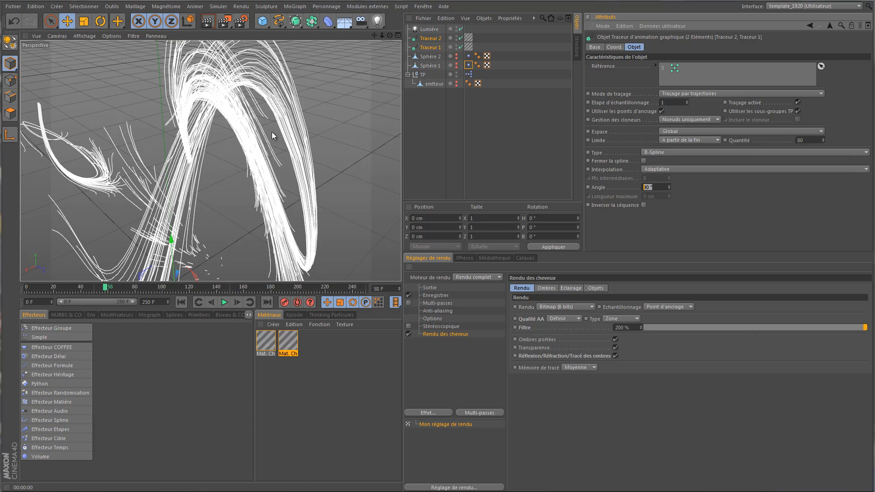
pyautogui.write('5')
pyautogui.press('Return')
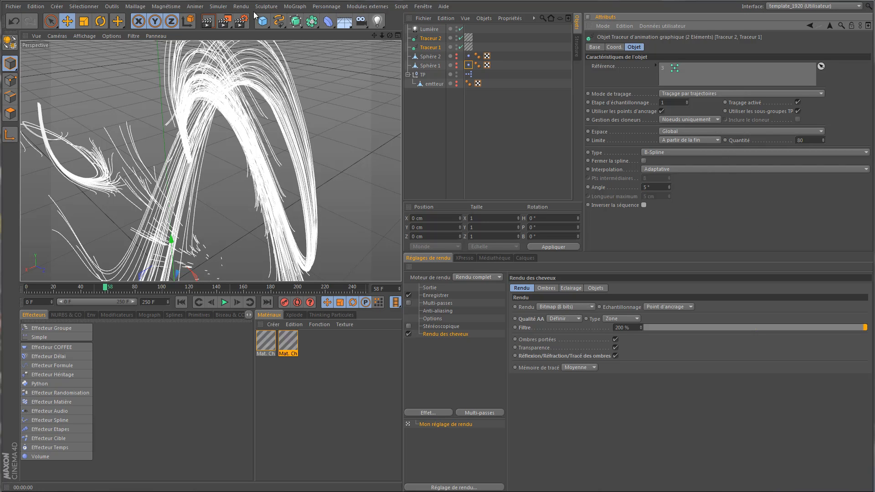
pyautogui.click(208, 20)
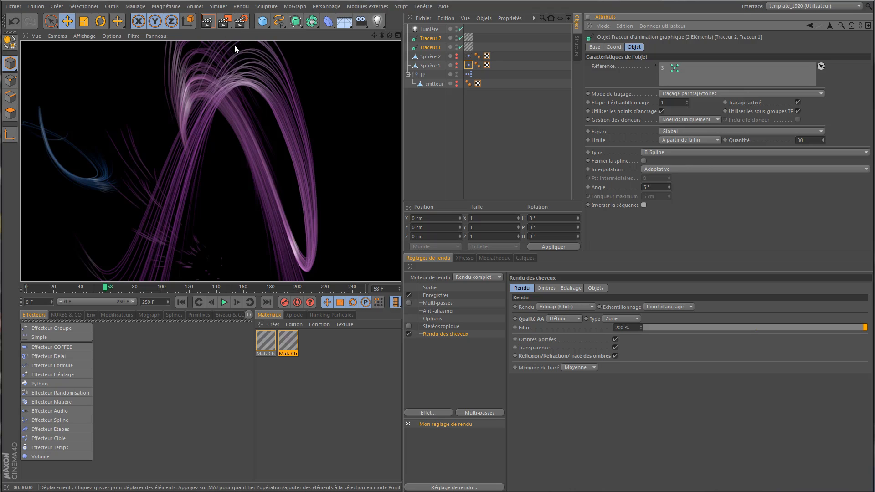
# Open the TP object's XPresso and shift the Sphère 1 calculation nodes away from P Définir les données to make room
pyautogui.moveTo(389, 35); pyautogui.dragTo(402, 186)
pyautogui.moveTo(374, 36); pyautogui.dragTo(400, 186)
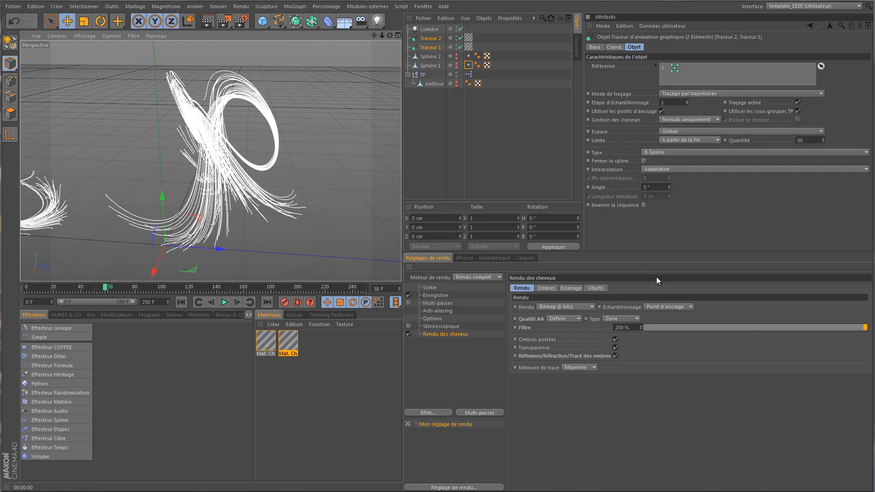
pyautogui.doubleClick(468, 75)
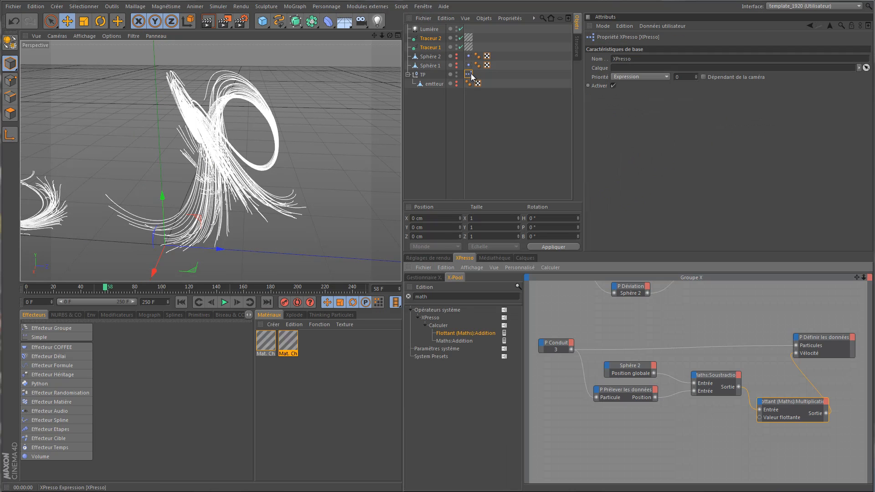
pyautogui.moveTo(858, 279); pyautogui.dragTo(859, 280)
pyautogui.moveTo(726, 321); pyautogui.dragTo(760, 323)
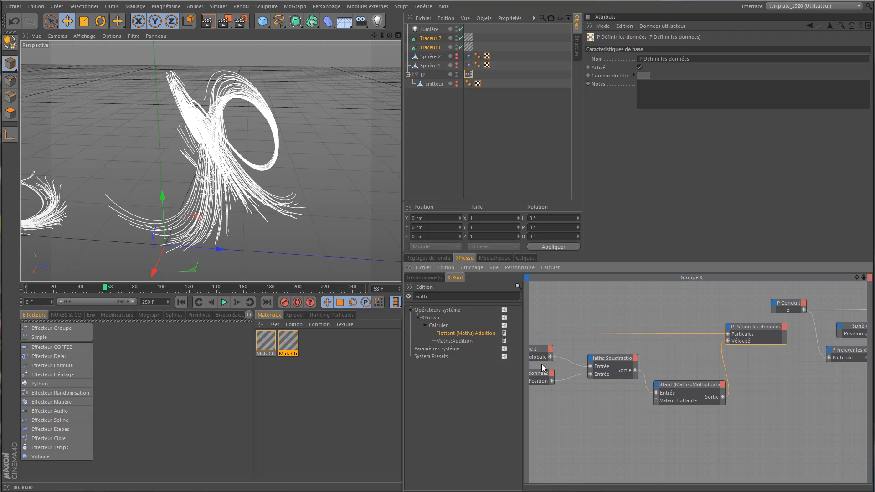
pyautogui.moveTo(553, 373); pyautogui.dragTo(534, 341)
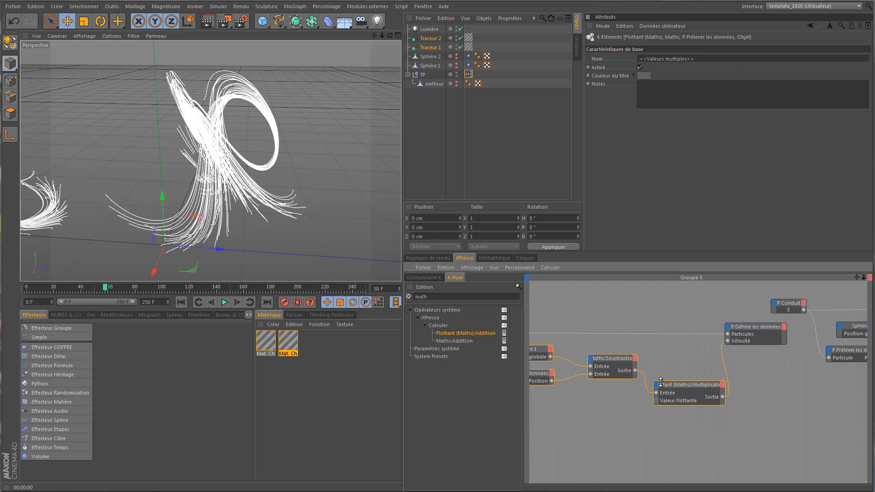
pyautogui.moveTo(689, 386); pyautogui.dragTo(676, 386)
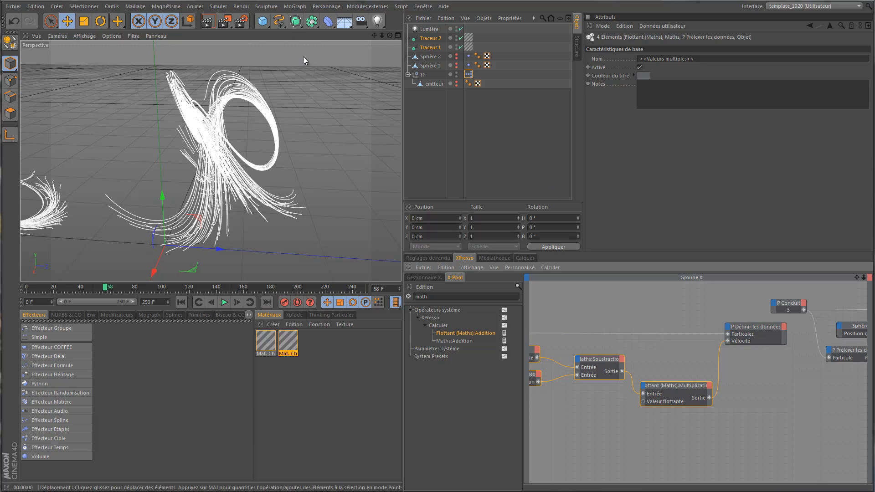
# Add a Maths:Addition node with the Vecteur data type and feed it the output of the Sphère 1 multiplication node
pyautogui.moveTo(371, 36); pyautogui.dragTo(562, 259)
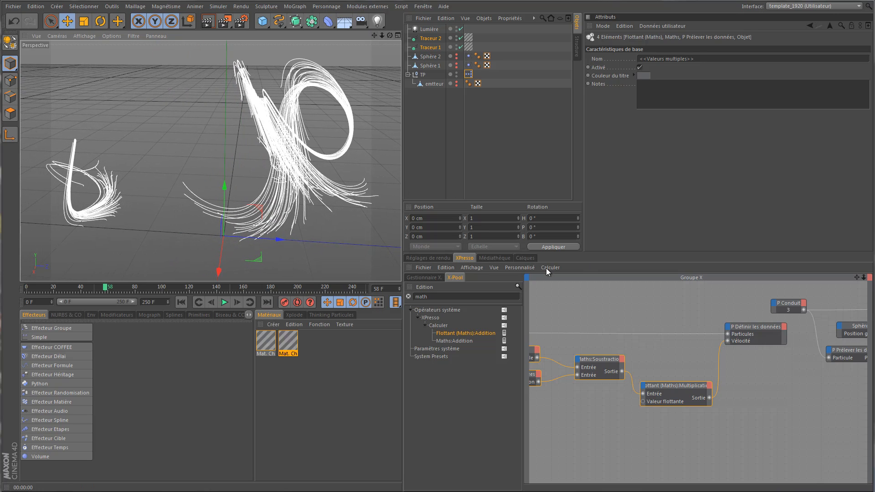
pyautogui.click(474, 340)
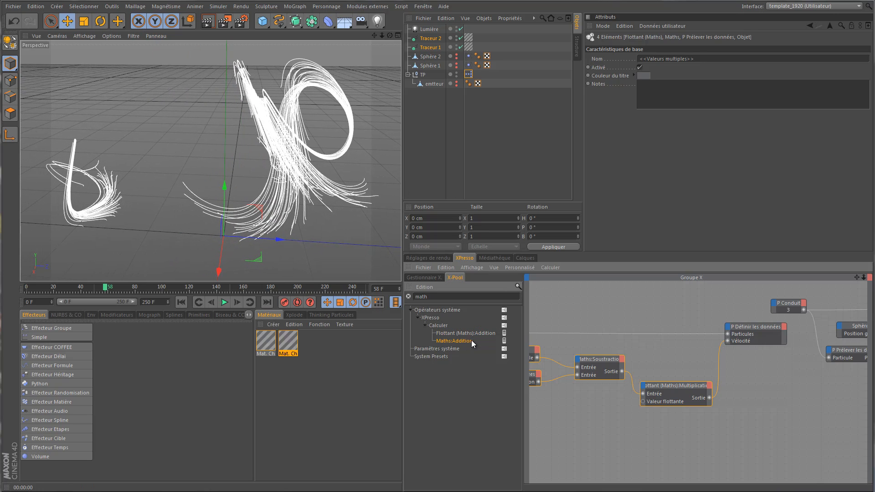
pyautogui.click(757, 415)
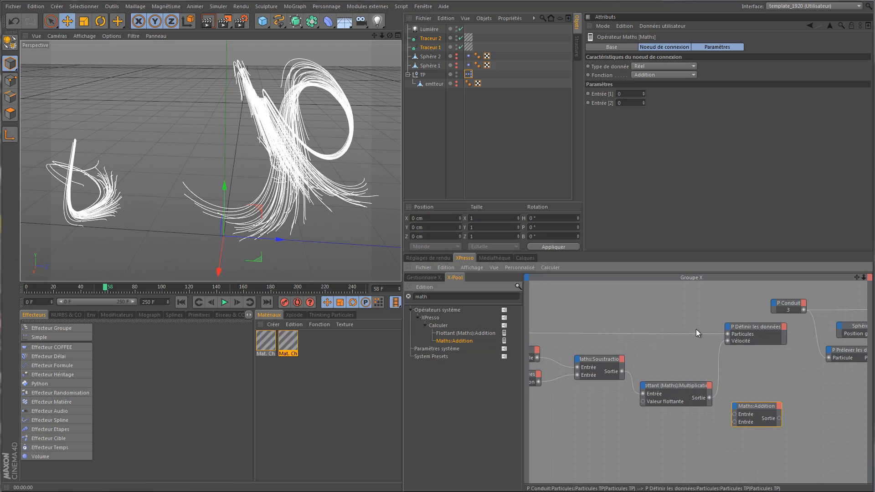
pyautogui.moveTo(858, 280); pyautogui.dragTo(525, 277)
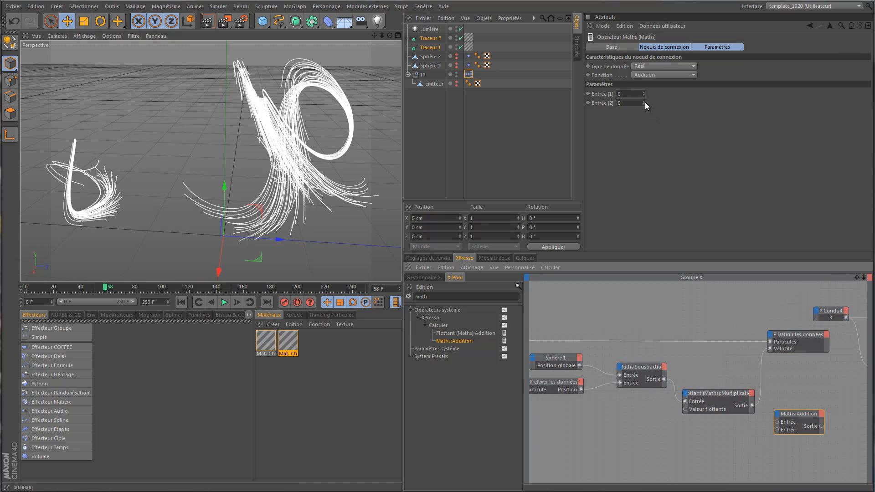
pyautogui.click(658, 64)
pyautogui.click(657, 110)
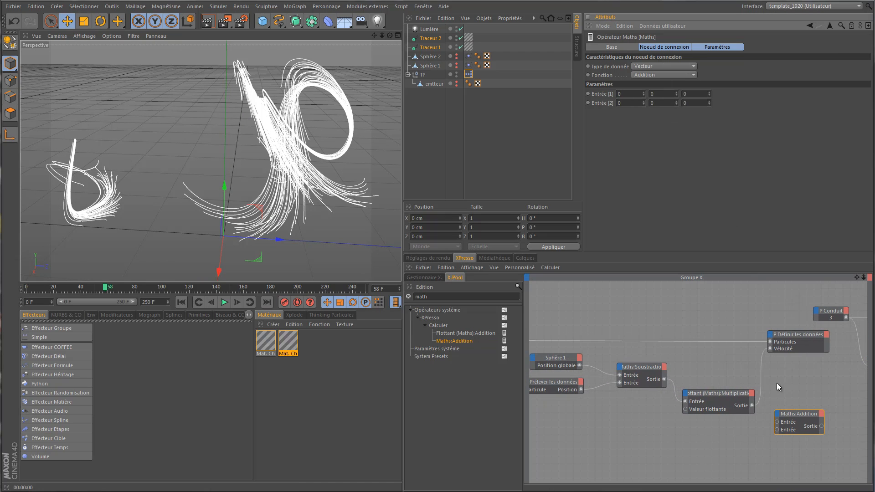
pyautogui.moveTo(751, 404); pyautogui.dragTo(776, 429)
# Add a Vélocité output to Sphère 1's P Prélever les données node and connect it to the Addition node's second input
pyautogui.moveTo(856, 277); pyautogui.dragTo(874, 273)
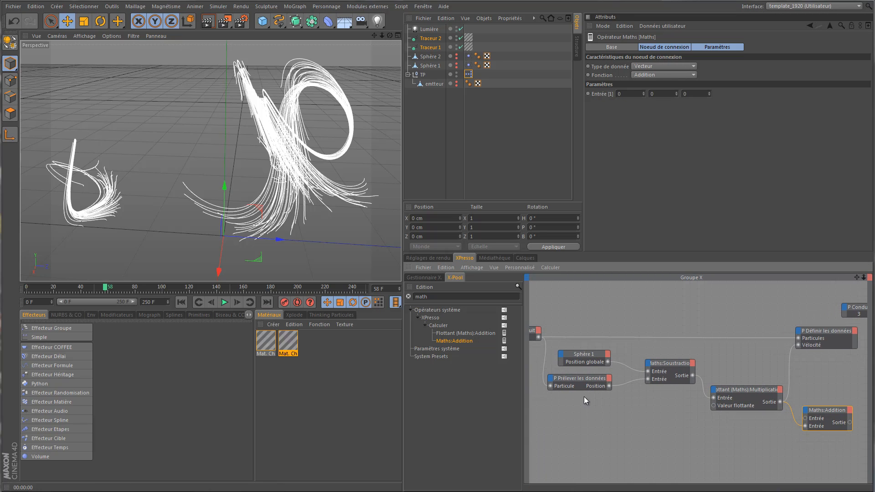
pyautogui.click(609, 379)
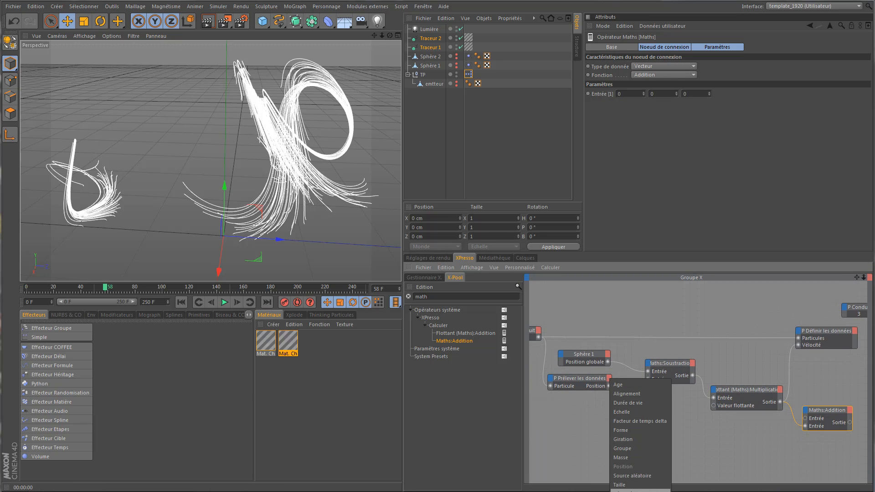
pyautogui.click(631, 485)
pyautogui.click(581, 382)
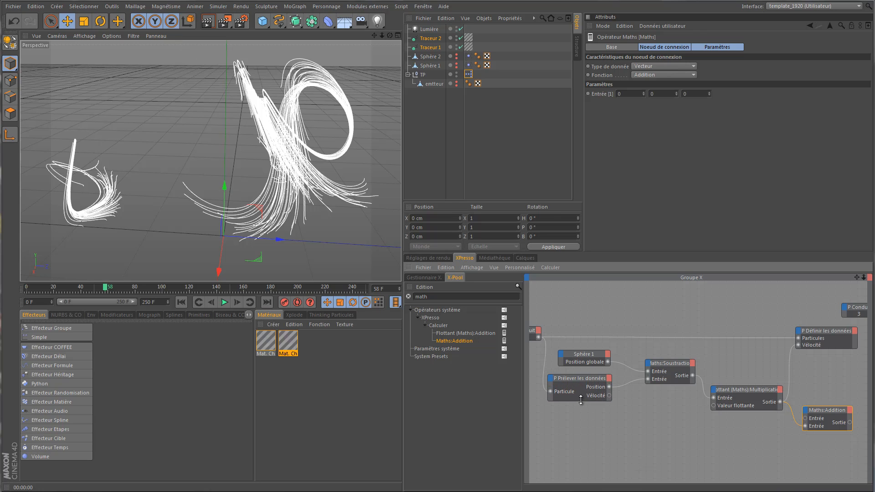
pyautogui.moveTo(581, 381); pyautogui.dragTo(582, 411)
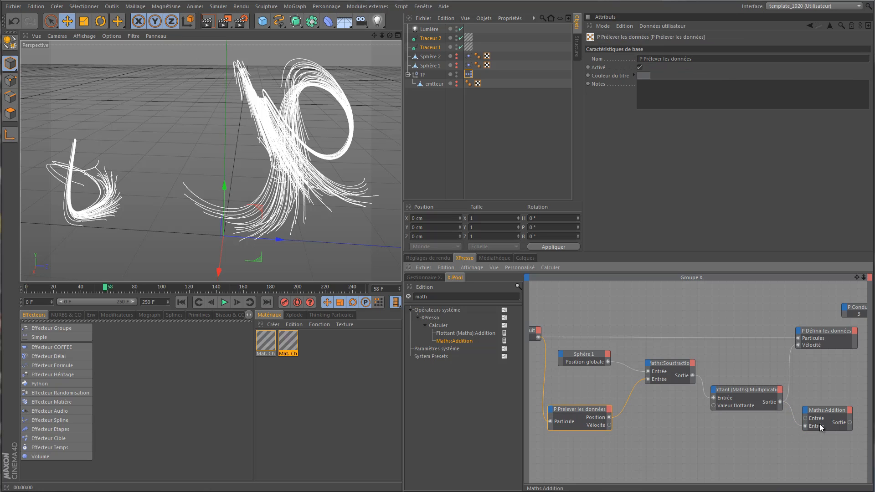
pyautogui.moveTo(818, 421); pyautogui.dragTo(818, 417)
pyautogui.moveTo(608, 425); pyautogui.dragTo(814, 426)
# Rearrange the Sphère 1 nodes and connect the Addition output to the Vélocité input of P Définir les données
pyautogui.moveTo(856, 277); pyautogui.dragTo(764, 276)
pyautogui.moveTo(731, 334); pyautogui.dragTo(754, 334)
pyautogui.moveTo(734, 410); pyautogui.dragTo(718, 407)
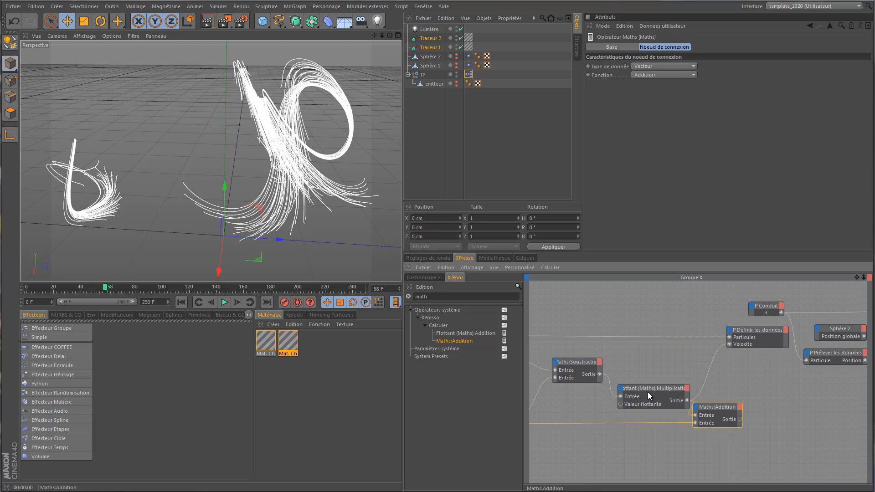
pyautogui.moveTo(571, 360); pyautogui.dragTo(549, 362)
pyautogui.moveTo(653, 389); pyautogui.dragTo(630, 386)
pyautogui.moveTo(717, 410); pyautogui.dragTo(700, 414)
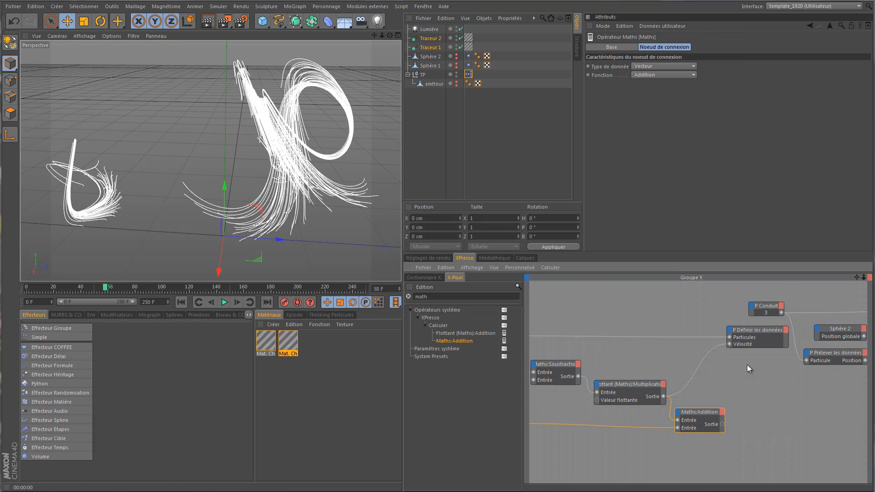
pyautogui.moveTo(768, 331); pyautogui.dragTo(744, 335)
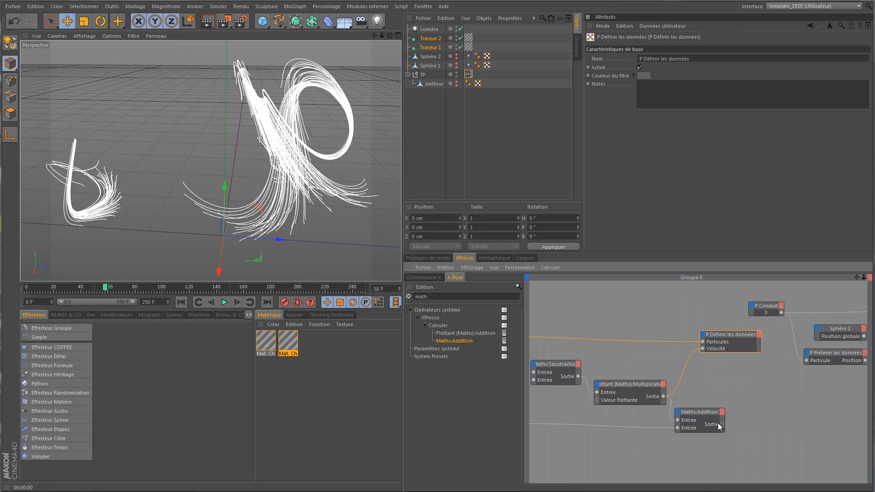
pyautogui.moveTo(721, 423); pyautogui.dragTo(703, 348)
# Play the animation from the start, stop at frame 69 and render the view to check the new trail motion
pyautogui.click(180, 302)
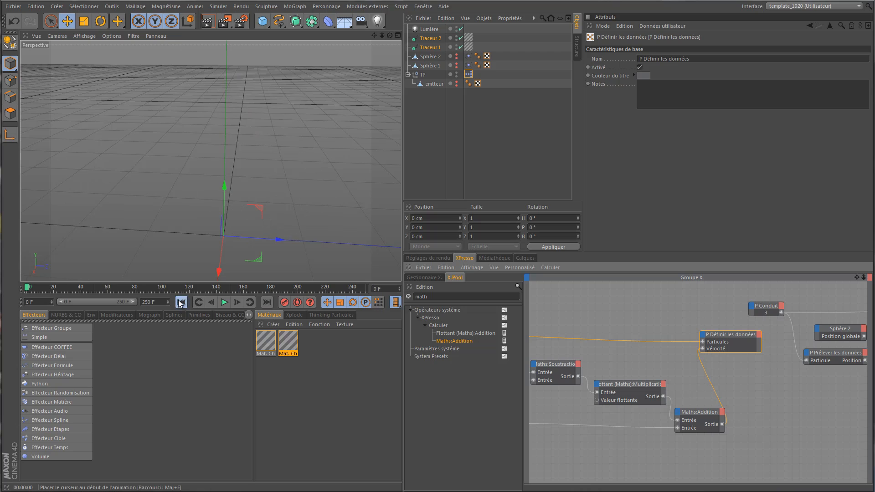
pyautogui.click(224, 302)
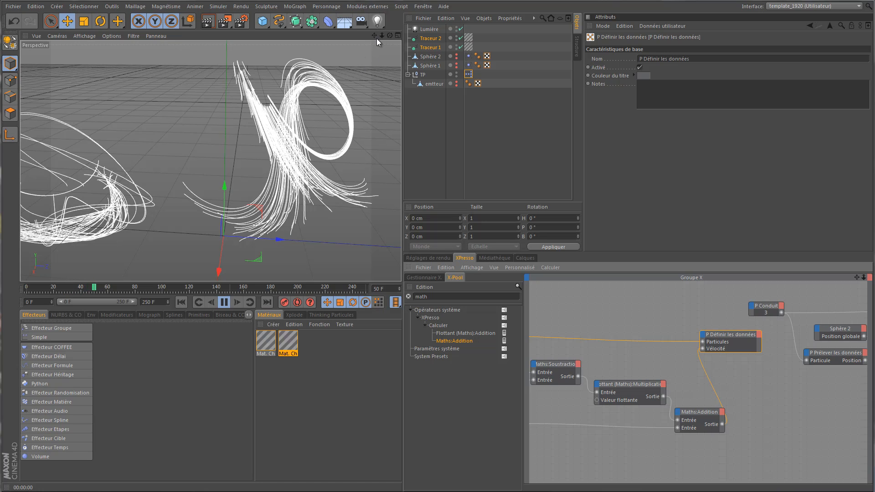
pyautogui.moveTo(374, 35); pyautogui.dragTo(399, 186)
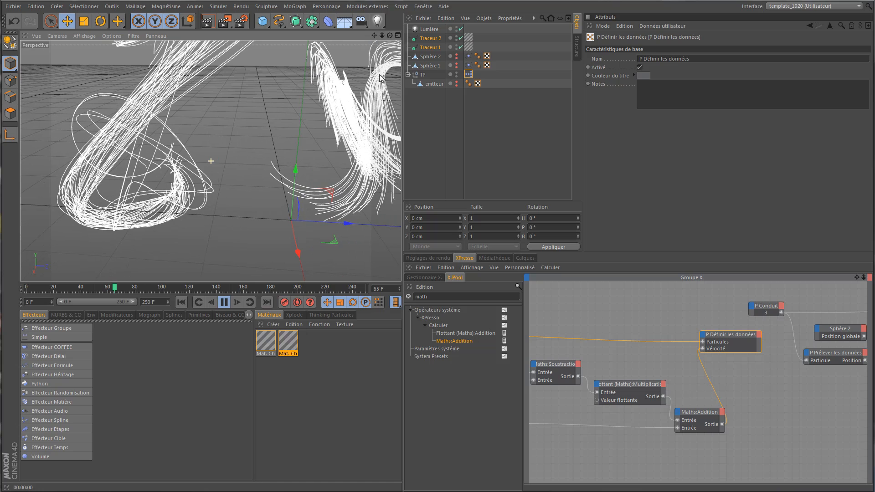
pyautogui.click(224, 302)
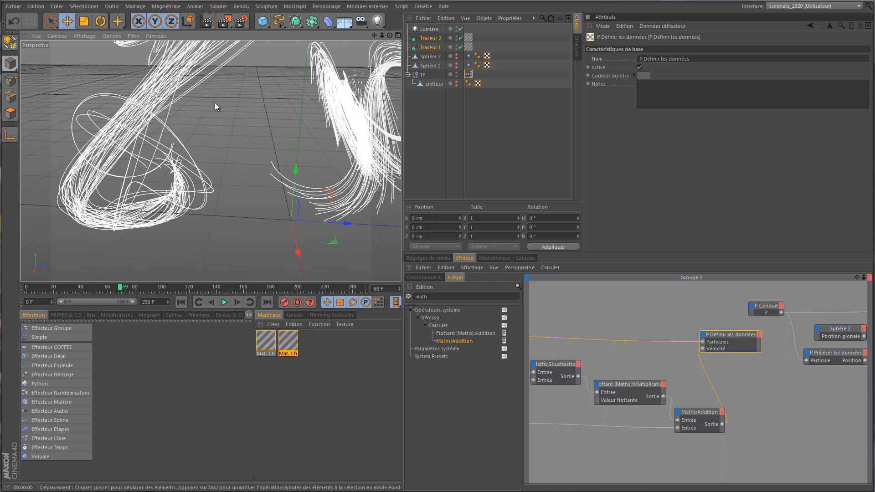
pyautogui.click(208, 23)
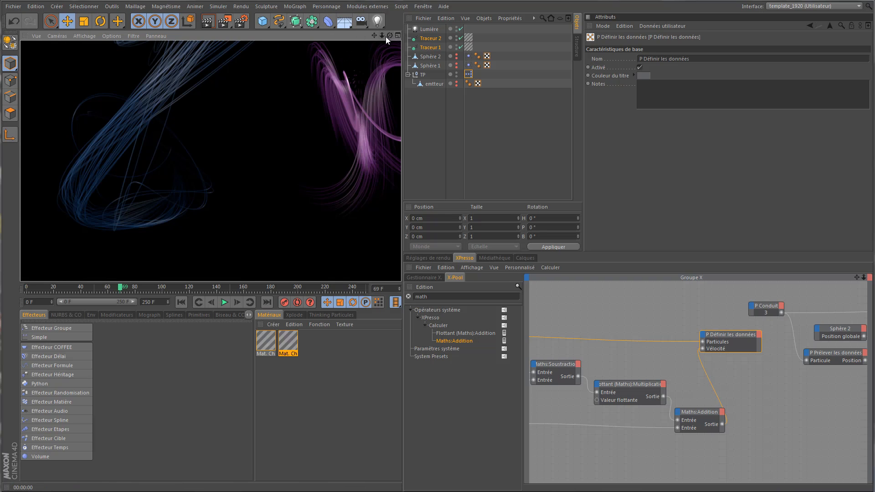
# Render a wider view that frames the blue and pink trails in full
pyautogui.moveTo(383, 35); pyautogui.dragTo(399, 187)
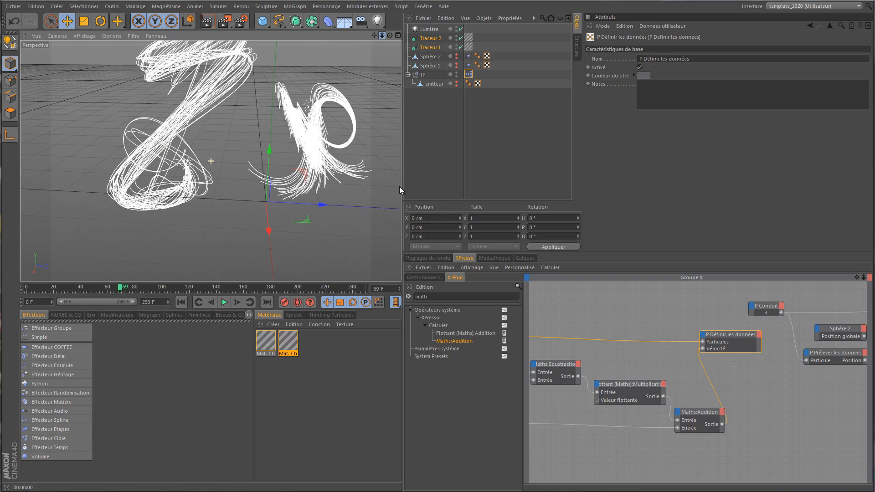
pyautogui.moveTo(376, 34); pyautogui.dragTo(401, 187)
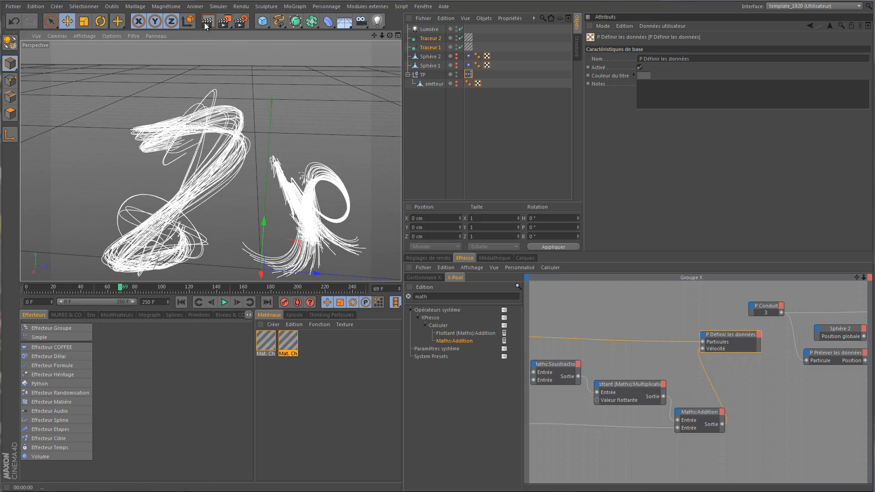
pyautogui.click(207, 22)
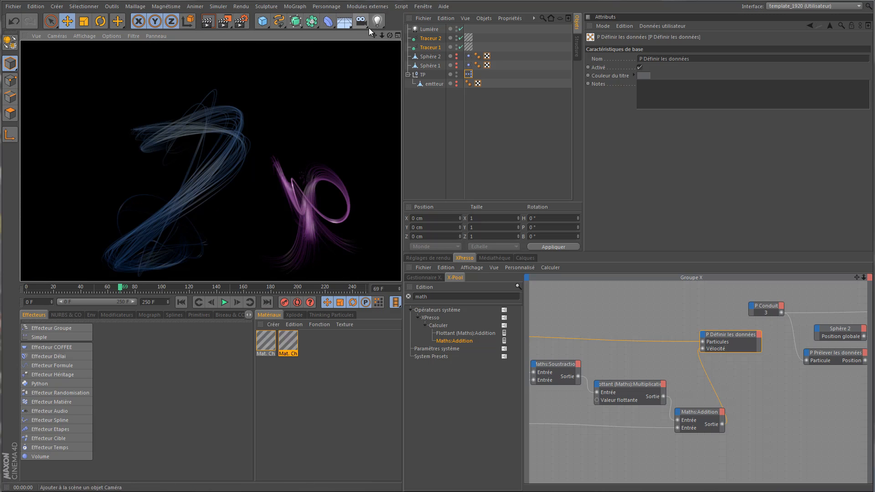
# Duplicate the Sphère 1 multiplication node below the chain and connect the particle Vélocité output to its input
pyautogui.moveTo(382, 35); pyautogui.dragTo(401, 185)
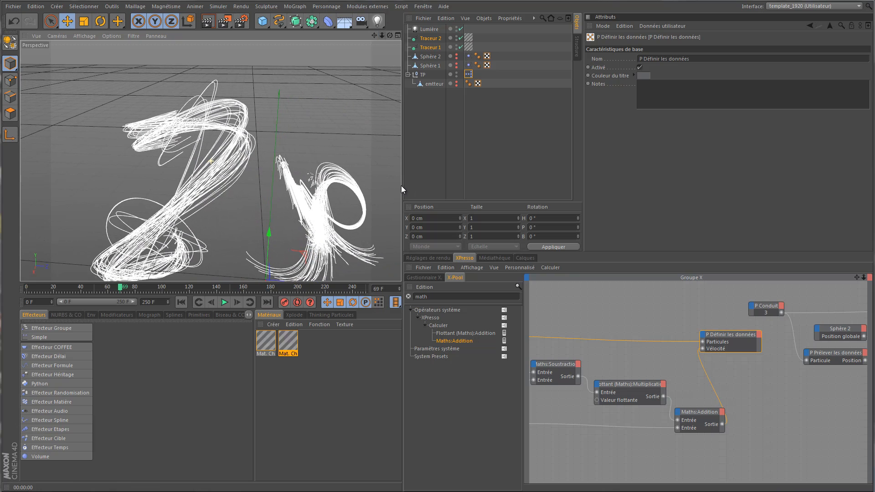
pyautogui.moveTo(373, 35); pyautogui.dragTo(398, 180)
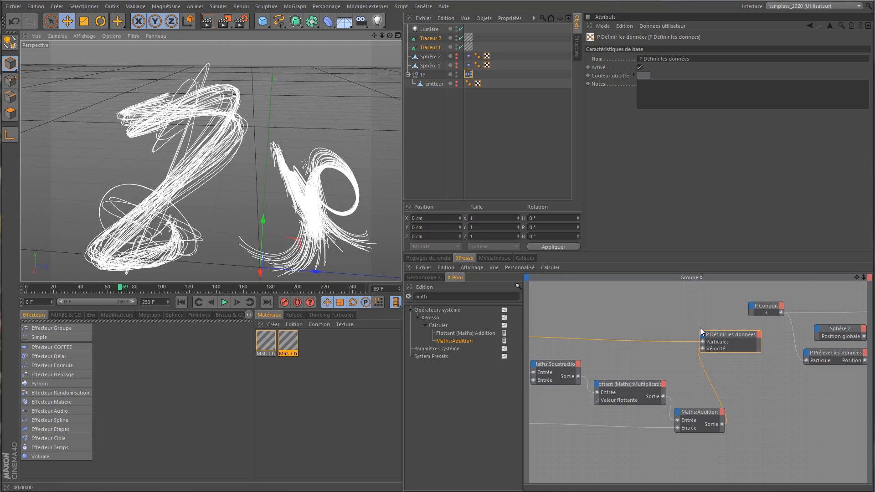
pyautogui.moveTo(854, 279); pyautogui.dragTo(729, 369)
pyautogui.click(745, 316)
pyautogui.moveTo(626, 353); pyautogui.dragTo(695, 376)
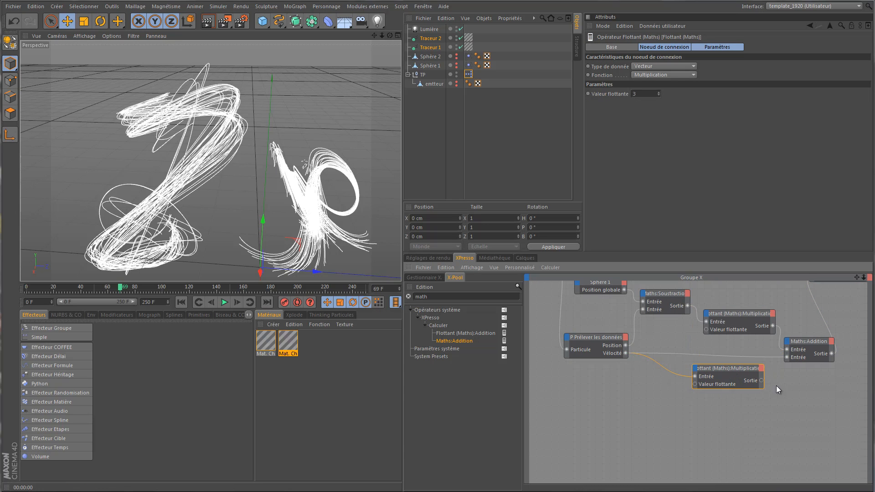
# Connect the duplicated multiplication node's output to the second input of the Sphère 1 Addition node and set its Valeur flottante to 0.5
pyautogui.moveTo(785, 359); pyautogui.dragTo(785, 356)
pyautogui.moveTo(640, 94); pyautogui.dragTo(576, 98)
pyautogui.write('0.5')
pyautogui.press('Return')
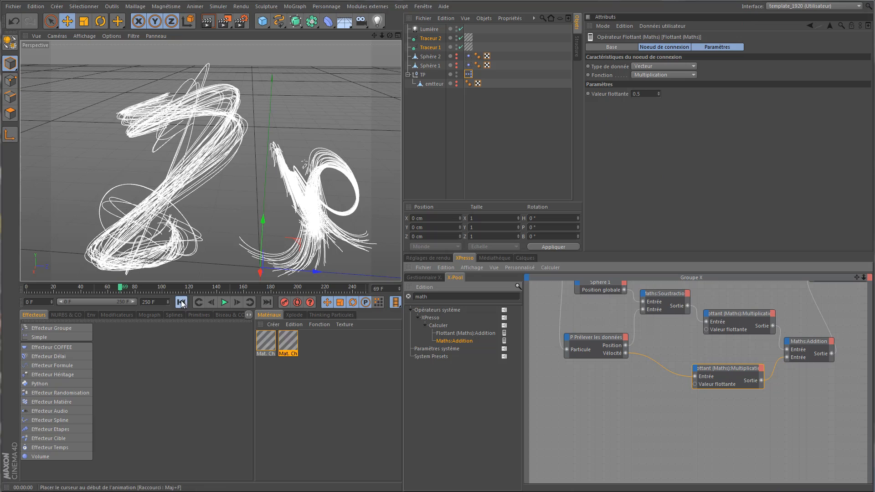
# Play the animation from the start, stop at frame 68 and render the view to check the damped velocity
pyautogui.click(180, 302)
pyautogui.click(224, 302)
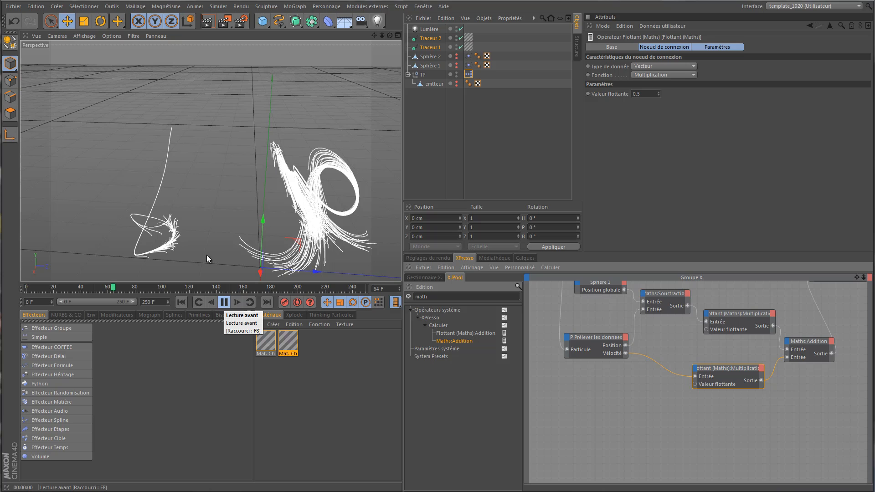
pyautogui.click(207, 21)
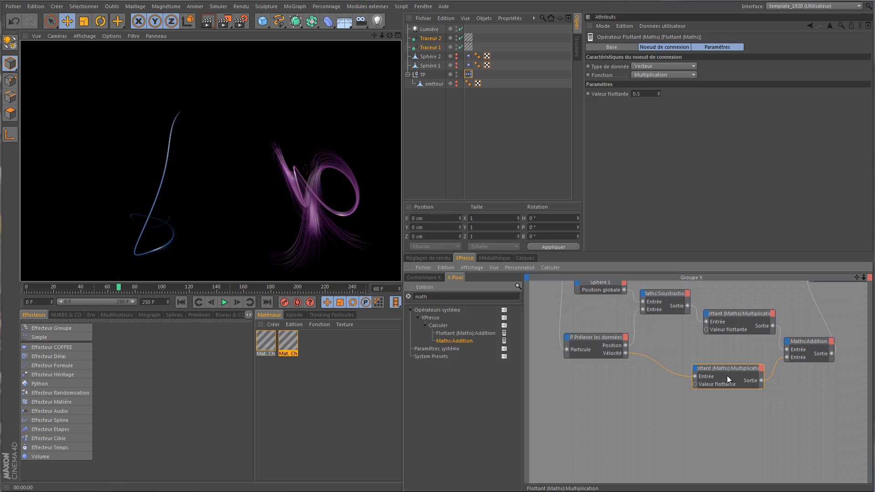
# Set the Valeur flottante of the Sphère 1 velocity multiplication node to 0.8
pyautogui.click(739, 368)
pyautogui.moveTo(655, 92); pyautogui.dragTo(608, 92)
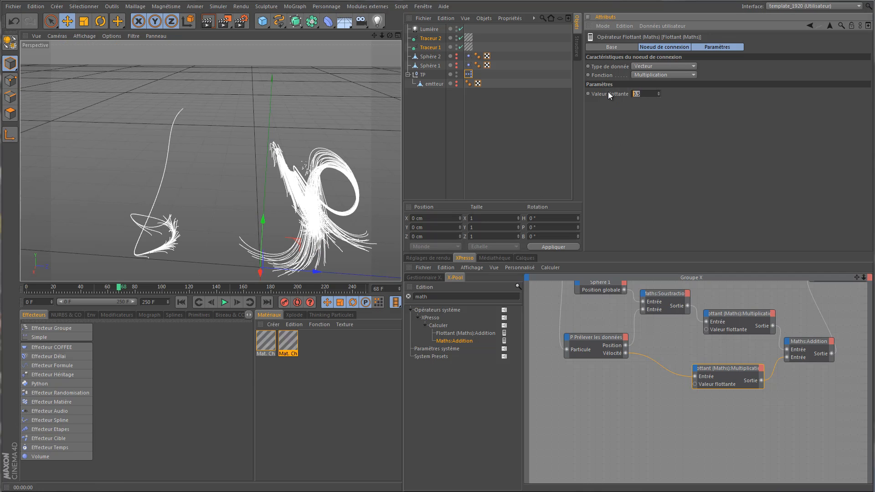
pyautogui.write('0.8')
pyautogui.press('Return')
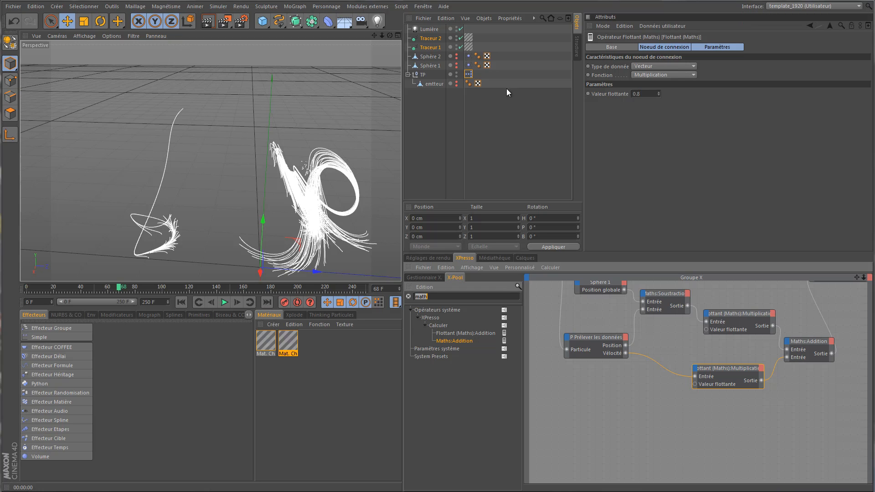
# Replay the animation from the start, stop at frame 60 and render the view to check the left trail
pyautogui.click(181, 302)
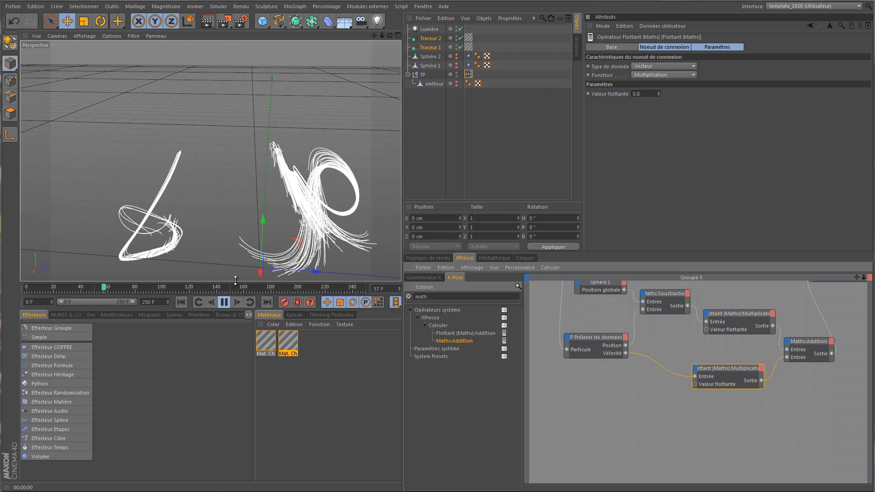
pyautogui.press('F8')
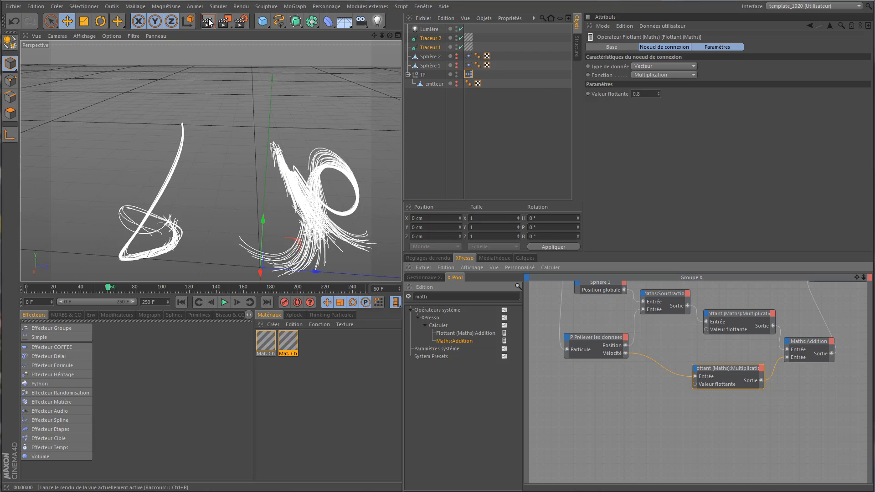
pyautogui.click(208, 22)
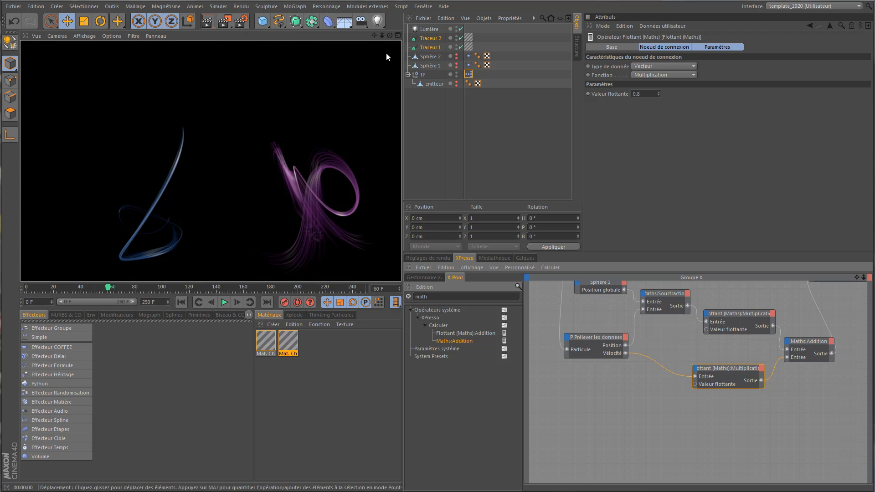
# Duplicate the velocity multiplication and Addition nodes into the Sphère 2 chain and move P Définir les données aside to make room
pyautogui.moveTo(375, 36); pyautogui.dragTo(400, 185)
pyautogui.moveTo(854, 277); pyautogui.dragTo(523, 274)
pyautogui.moveTo(848, 472); pyautogui.dragTo(549, 294)
pyautogui.moveTo(846, 319); pyautogui.dragTo(821, 311)
pyautogui.moveTo(857, 277); pyautogui.dragTo(524, 274)
pyautogui.moveTo(798, 440); pyautogui.dragTo(635, 373)
pyautogui.moveTo(856, 277); pyautogui.dragTo(524, 273)
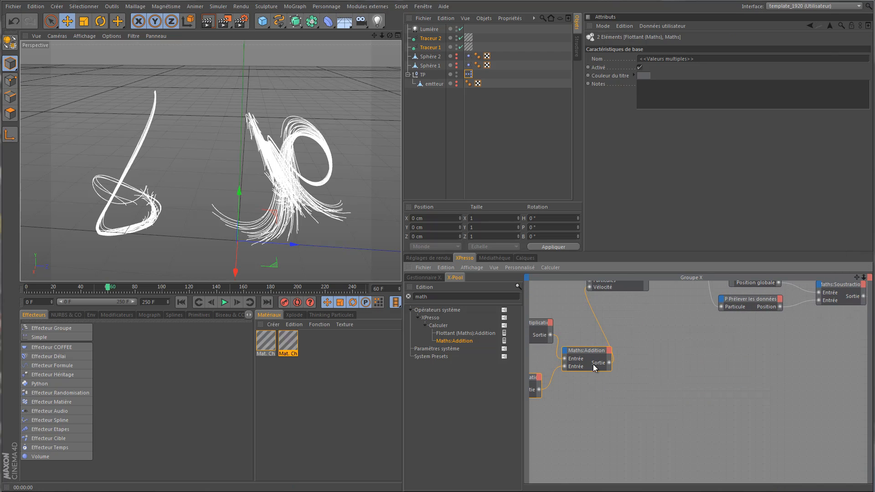
pyautogui.keyDown('ctrl'); pyautogui.moveTo(588, 355); pyautogui.dragTo(835, 355); pyautogui.keyUp('ctrl')
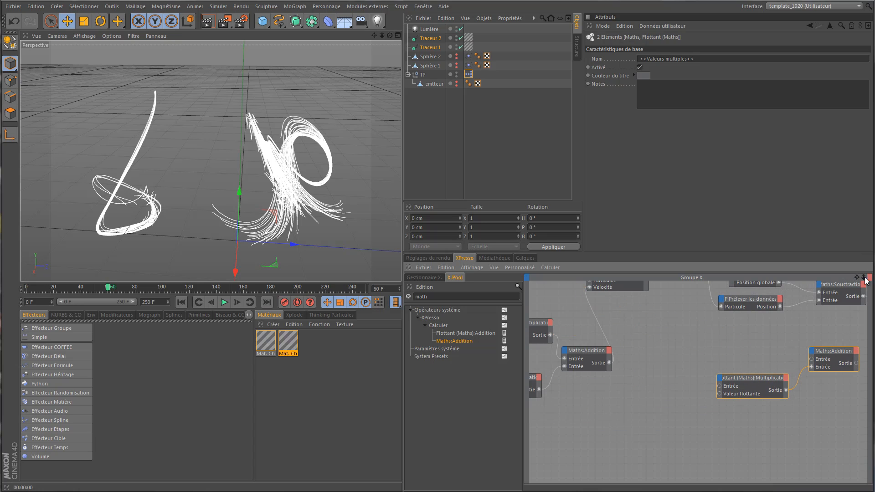
pyautogui.moveTo(858, 278); pyautogui.dragTo(523, 276)
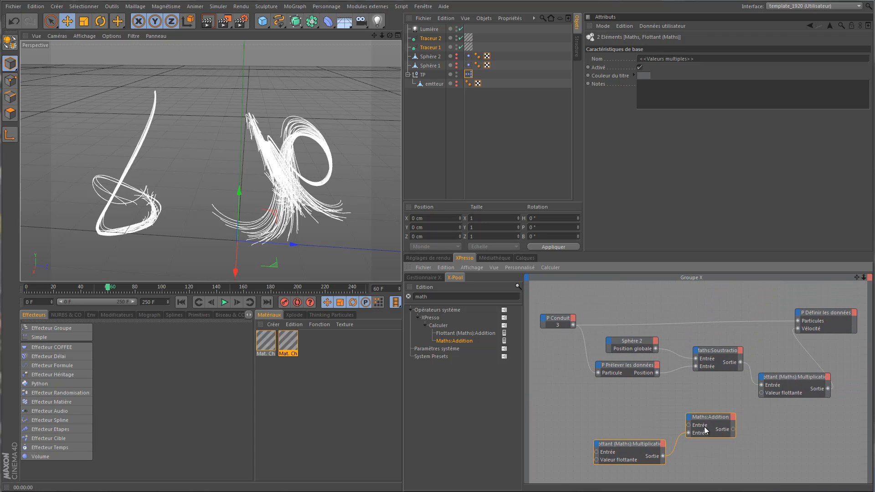
pyautogui.moveTo(712, 417); pyautogui.dragTo(800, 422)
pyautogui.moveTo(827, 313); pyautogui.dragTo(873, 323)
# Add a Vélocité output to the Sphère 2 P Prélever les données node and connect it to the duplicated multiplication node's Entrée
pyautogui.click(657, 365)
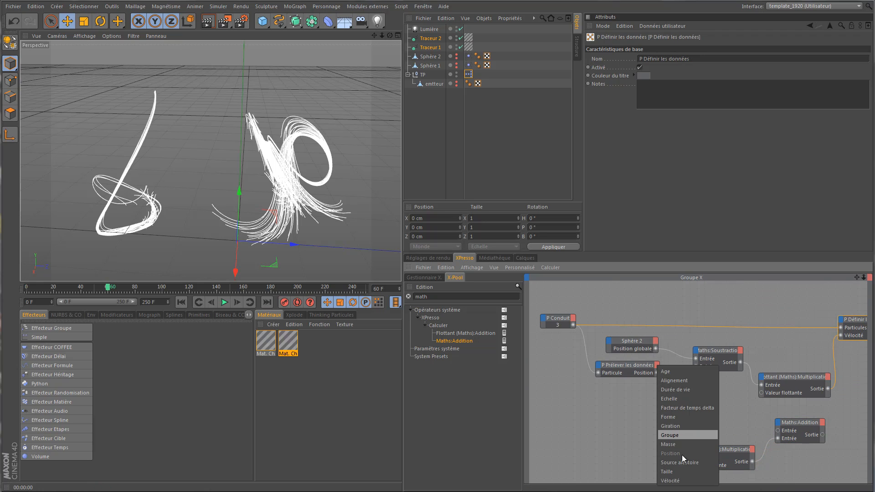
pyautogui.click(670, 481)
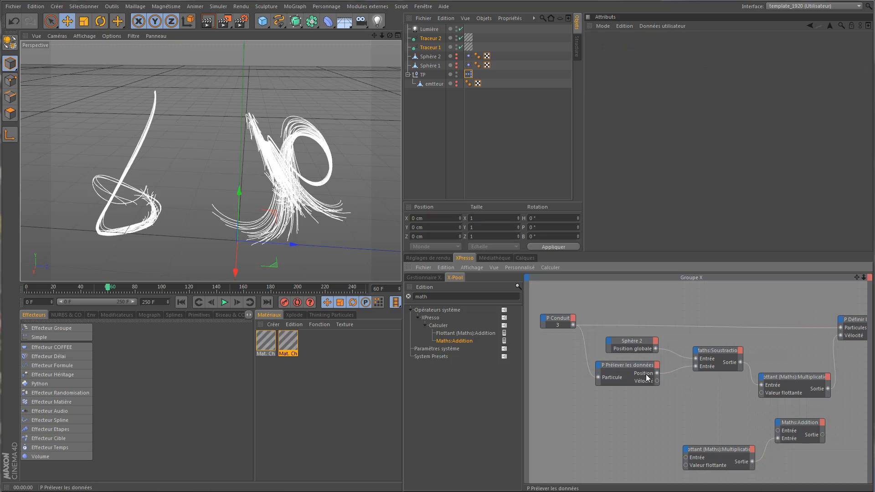
pyautogui.moveTo(657, 381); pyautogui.dragTo(685, 456)
pyautogui.click(659, 381)
pyautogui.moveTo(671, 447); pyautogui.dragTo(685, 457)
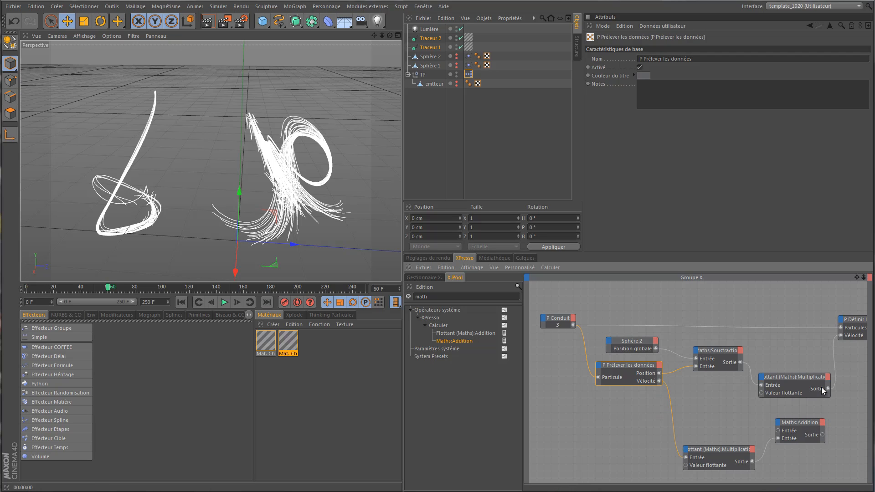
# Connect the Sphère 2 chain's original multiplication output to the Addition node, and the Addition output to Vélocité of P Définir les données
pyautogui.moveTo(828, 388); pyautogui.dragTo(864, 418)
pyautogui.moveTo(861, 279); pyautogui.dragTo(524, 277)
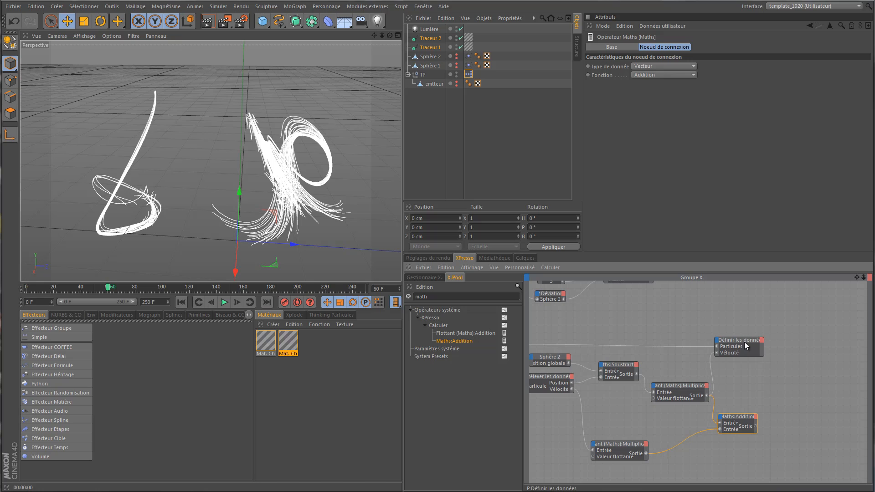
pyautogui.moveTo(744, 342); pyautogui.dragTo(811, 342)
pyautogui.moveTo(756, 426); pyautogui.dragTo(785, 354)
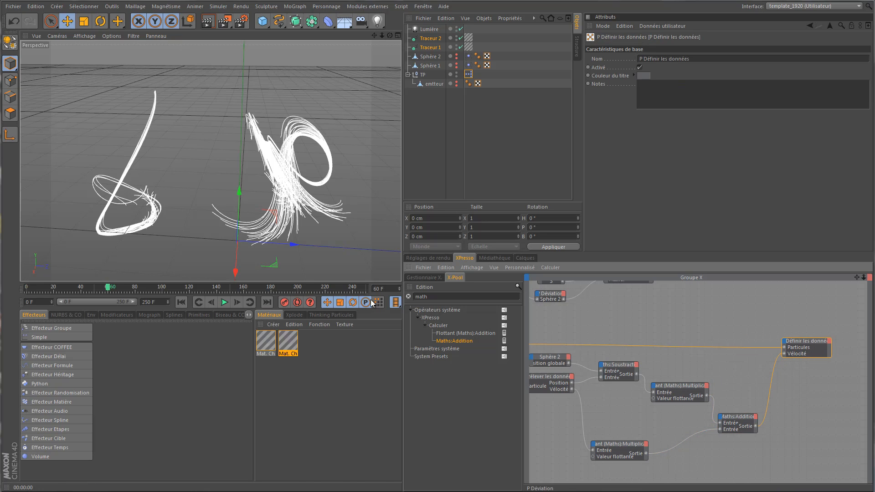
# Play the animation from the start, stop at frame 51 and render the view to check both trails
pyautogui.click(181, 302)
pyautogui.click(224, 302)
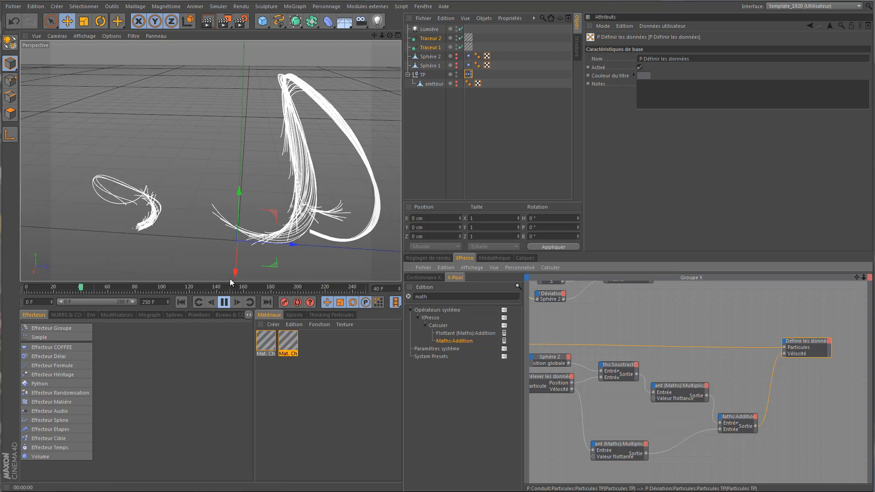
pyautogui.click(224, 303)
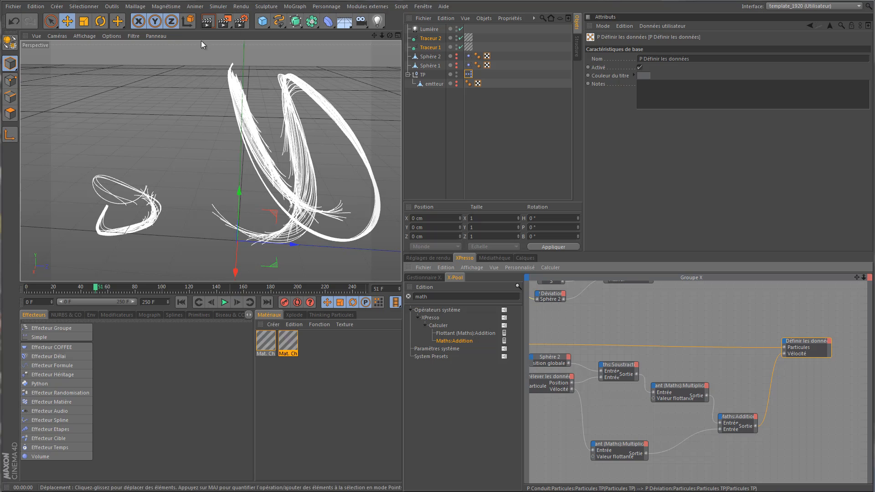
pyautogui.hotkey('ctrl', 'r')
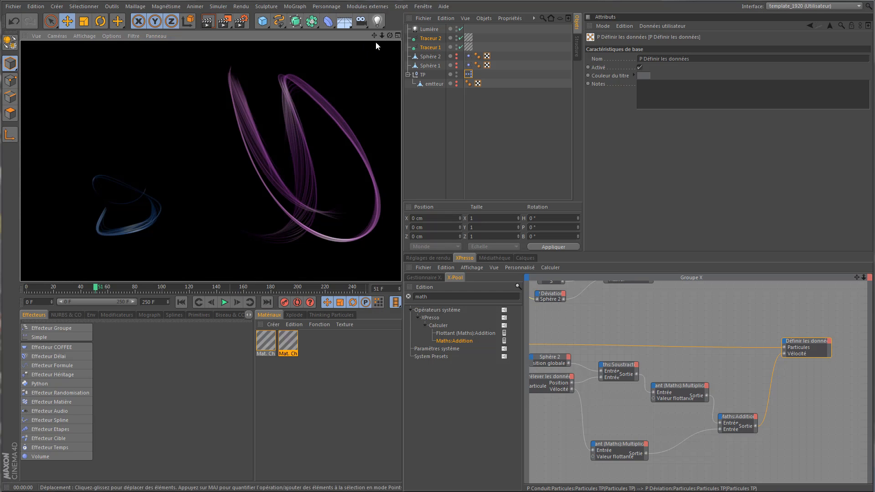
# Play the animation on to frame 72 and render the trails from a new viewing angle
pyautogui.moveTo(389, 35); pyautogui.dragTo(400, 185)
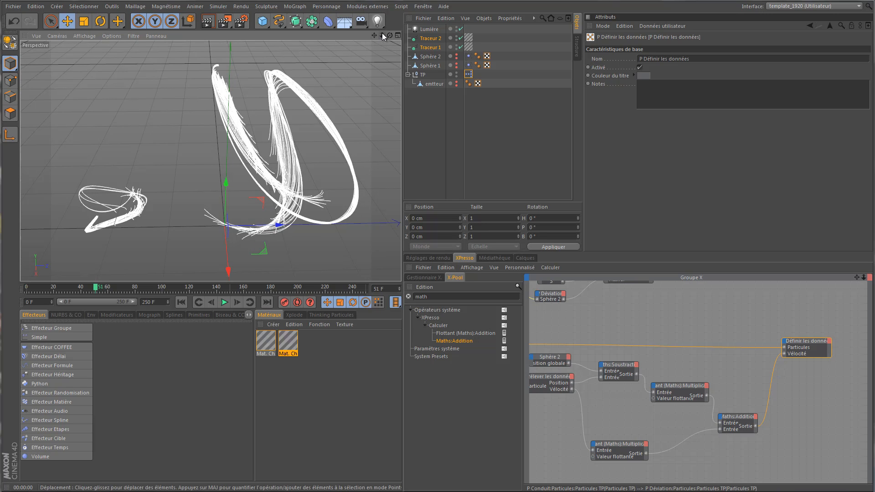
pyautogui.moveTo(388, 35); pyautogui.dragTo(401, 185)
pyautogui.moveTo(375, 35); pyautogui.dragTo(400, 187)
pyautogui.moveTo(378, 36); pyautogui.dragTo(400, 187)
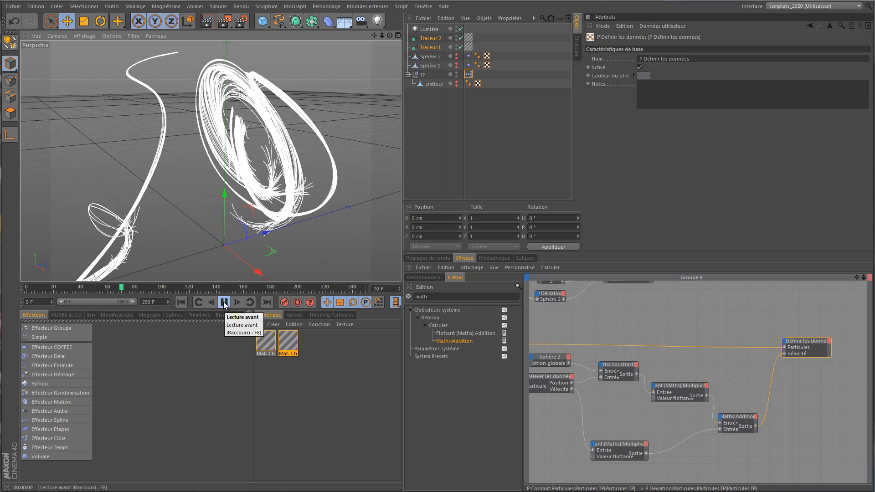
pyautogui.click(224, 302)
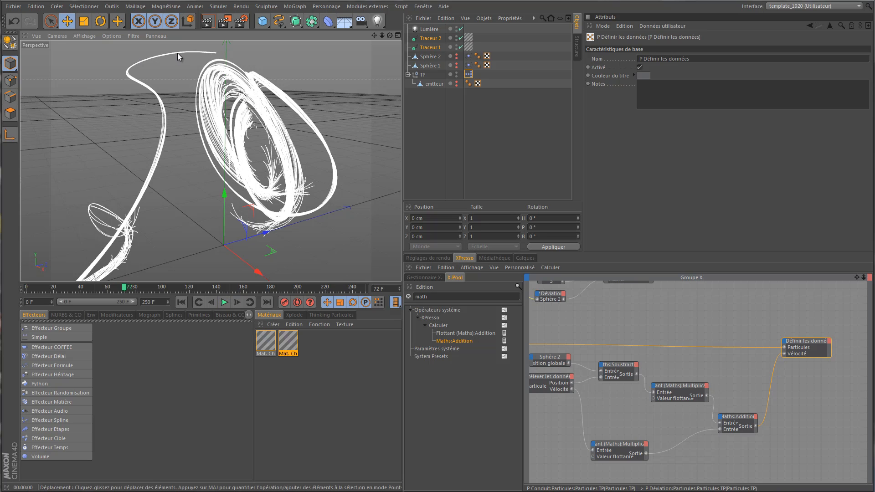
pyautogui.click(208, 22)
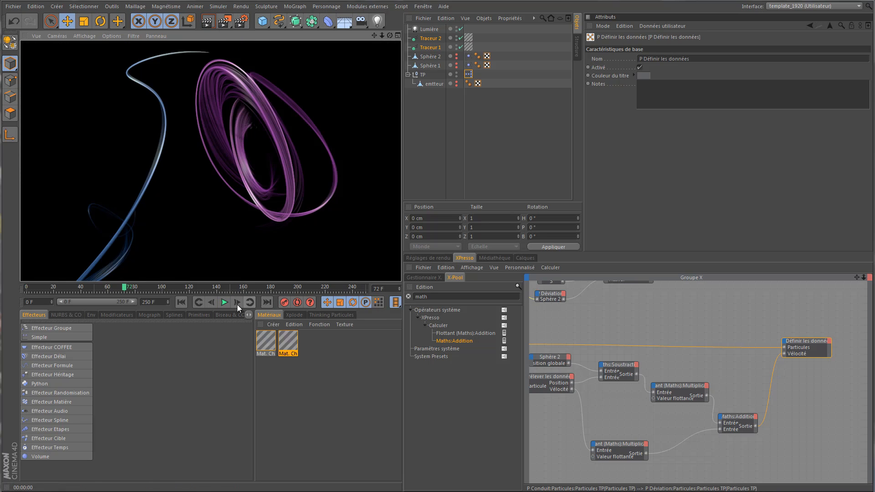
# Continue the animation to frame 89 and render the trails from the opposite side
pyautogui.moveTo(390, 36); pyautogui.dragTo(260, 122)
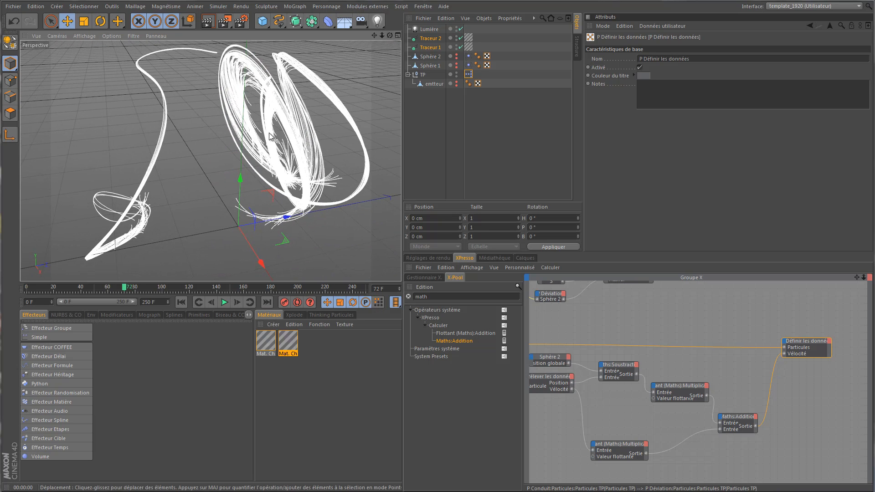
pyautogui.click(224, 302)
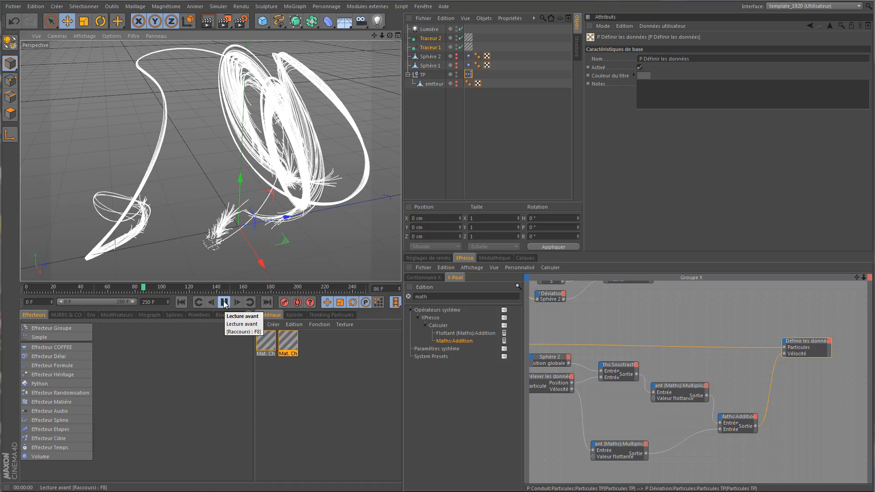
pyautogui.click(224, 303)
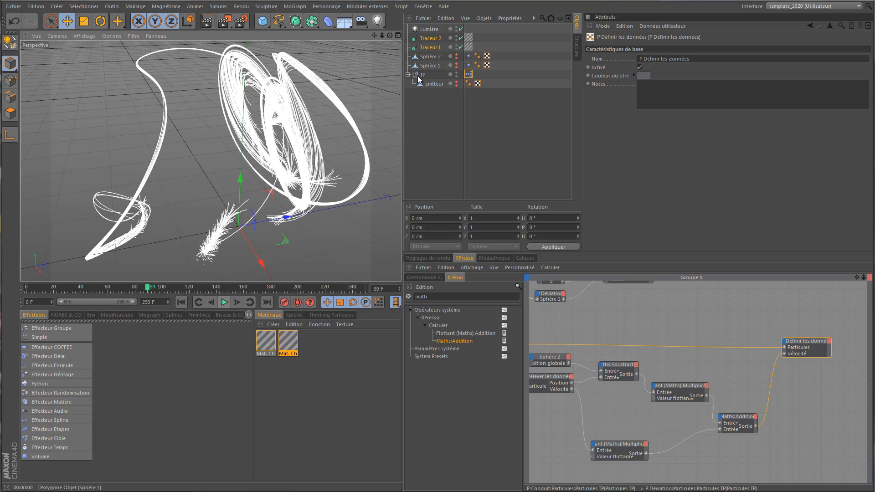
pyautogui.moveTo(390, 34); pyautogui.dragTo(401, 185)
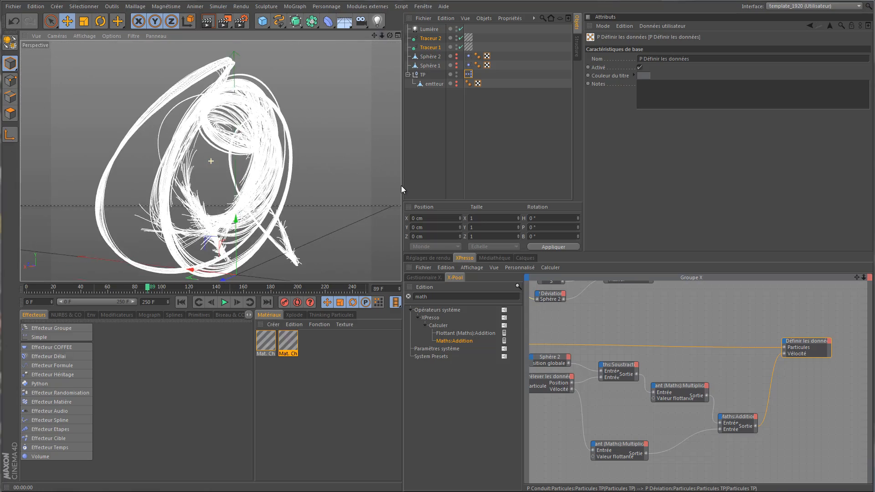
pyautogui.click(207, 21)
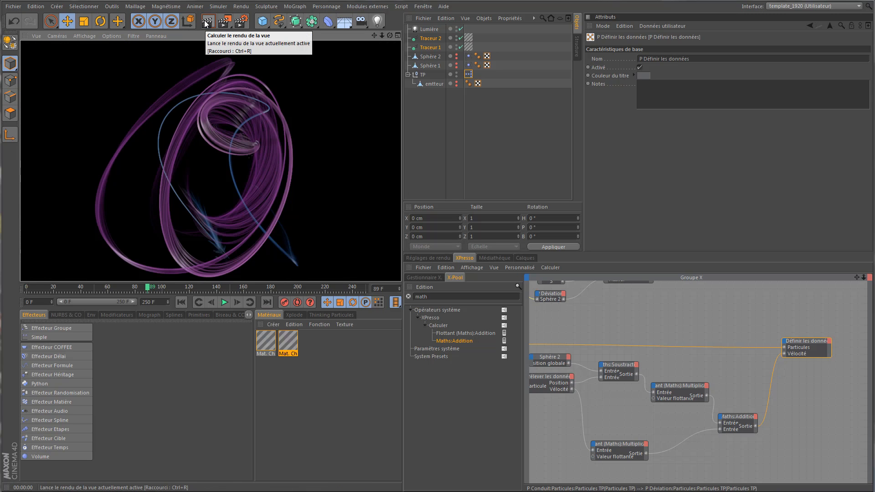
# Render frame 89 again from a lower angle that frames the blue and pink loops
pyautogui.moveTo(390, 36); pyautogui.dragTo(401, 186)
pyautogui.moveTo(374, 34); pyautogui.dragTo(400, 186)
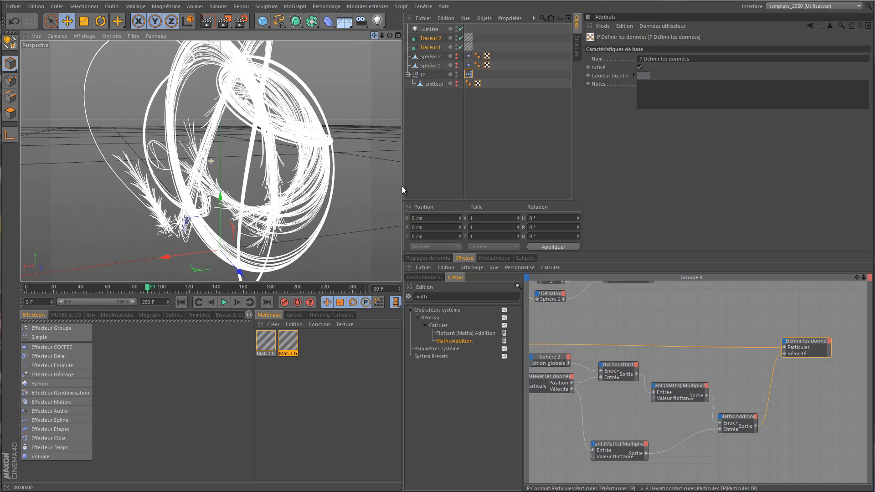
pyautogui.moveTo(391, 36); pyautogui.dragTo(403, 184)
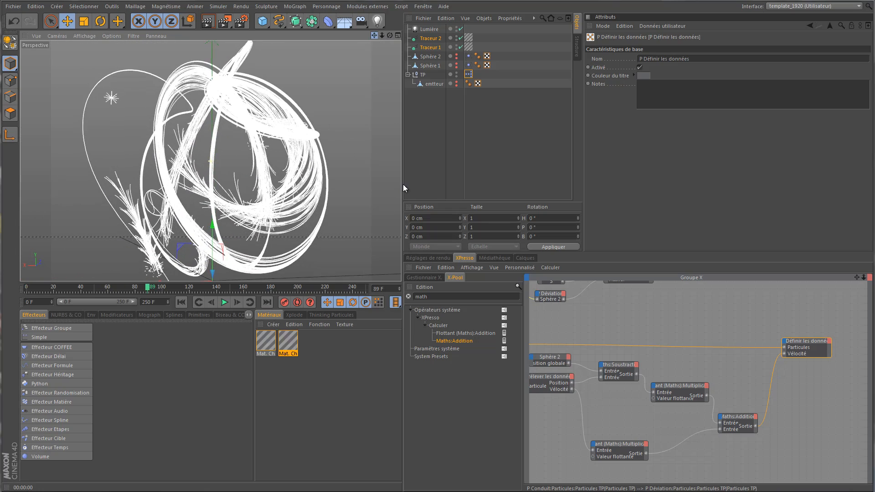
pyautogui.click(206, 22)
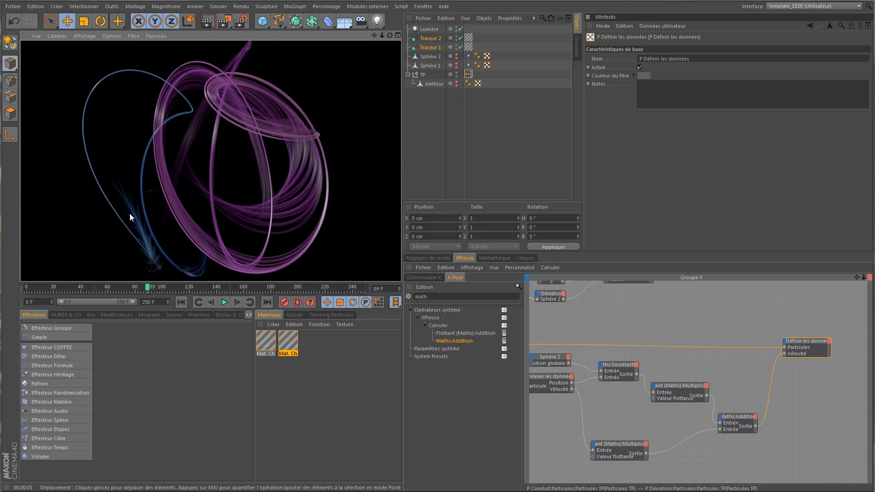
# Return to the first frame, add a camera and set its X, Y and Z position to 0 cm
pyautogui.click(182, 302)
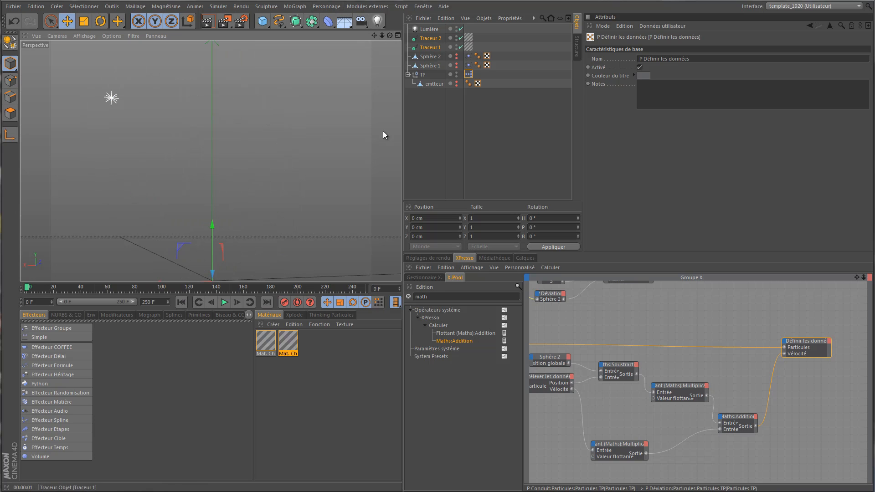
pyautogui.click(365, 29)
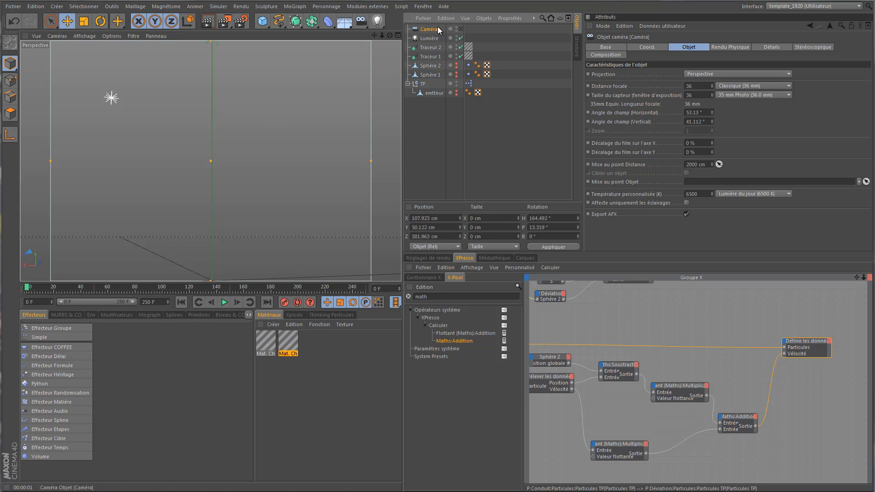
pyautogui.click(652, 47)
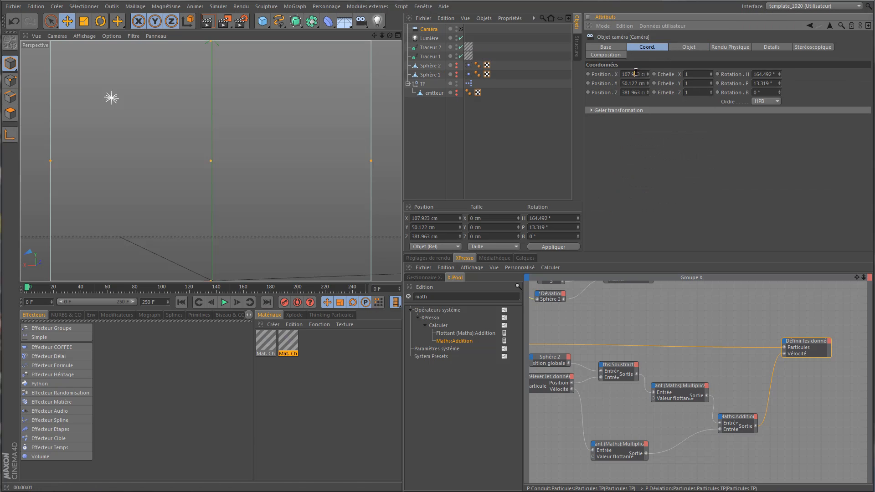
pyautogui.write('0')
pyautogui.press('Tab')
pyautogui.write('0')
pyautogui.press('Tab')
pyautogui.write('0')
pyautogui.press('Tab')
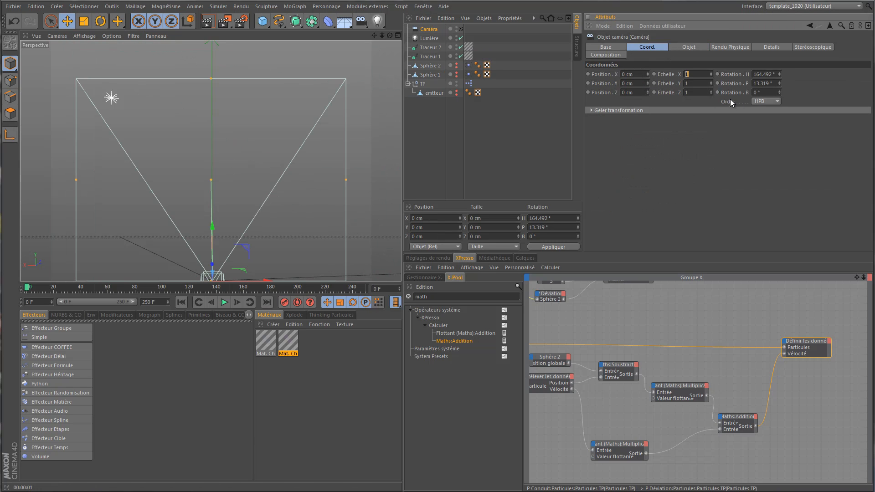
# Set the camera's H and P rotation to 0° and make it the active view
pyautogui.click(762, 75)
pyautogui.write('0')
pyautogui.press('Tab')
pyautogui.write('0')
pyautogui.press('Tab')
pyautogui.click(461, 28)
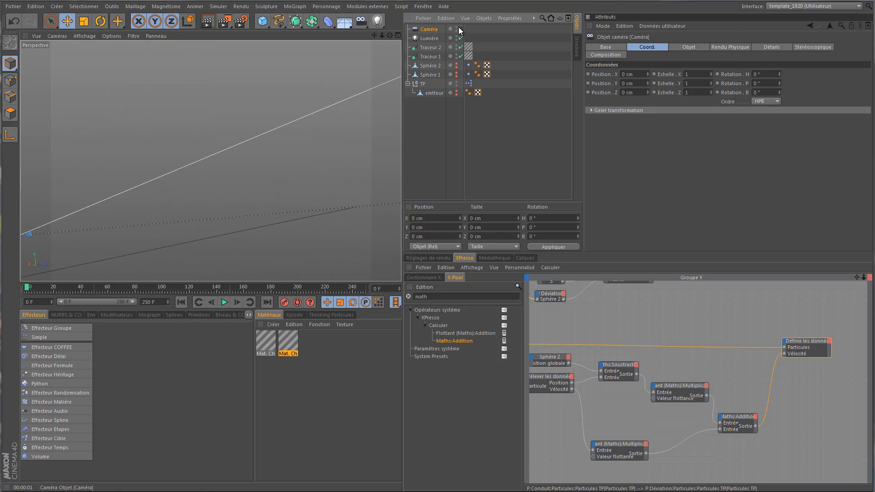
# Pull the camera straight back to Z about -1443 cm and play the animation to frame 40
pyautogui.moveTo(382, 35); pyautogui.dragTo(418, 187)
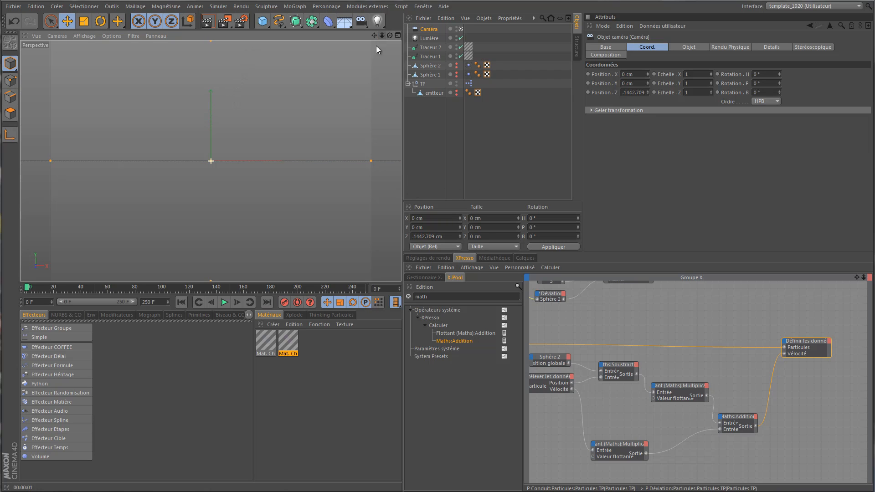
pyautogui.click(224, 302)
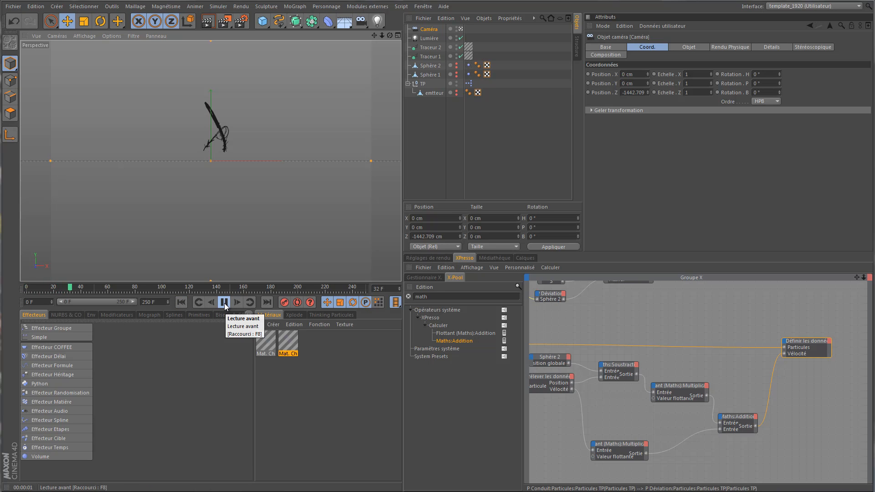
pyautogui.click(225, 302)
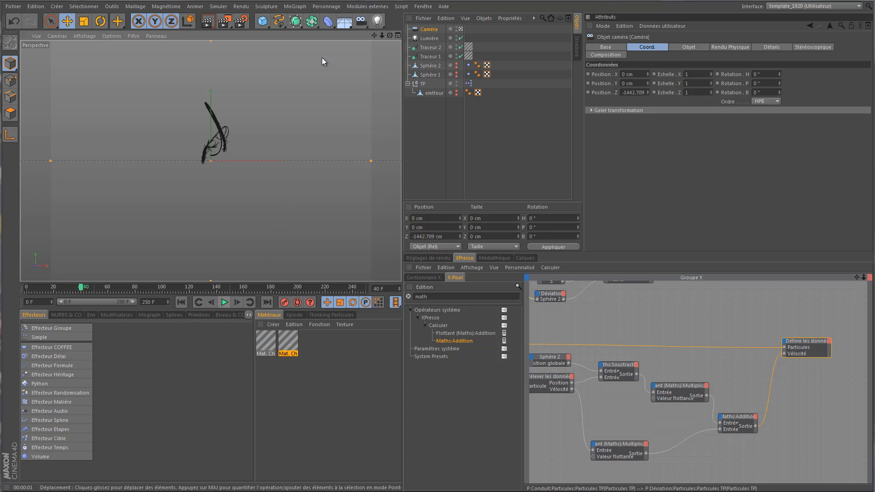
# Set the render output size to 1920 x 1080 pixels and return to the first frame
pyautogui.click(429, 258)
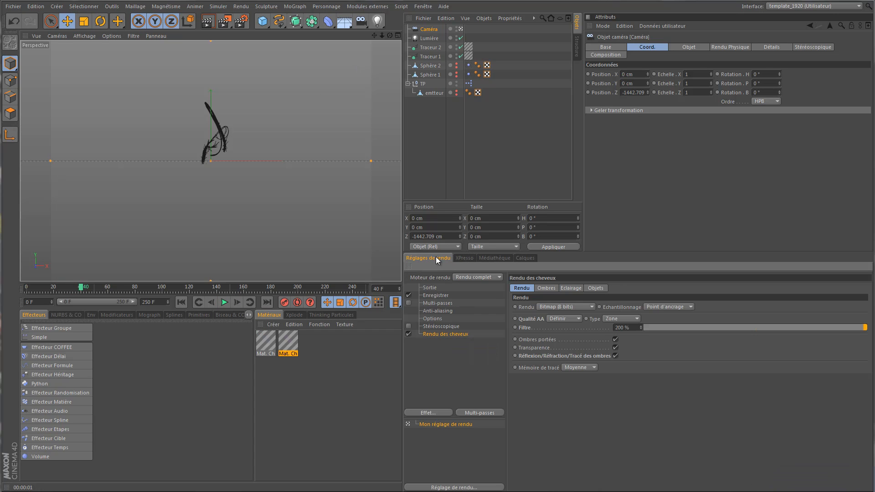
pyautogui.click(430, 288)
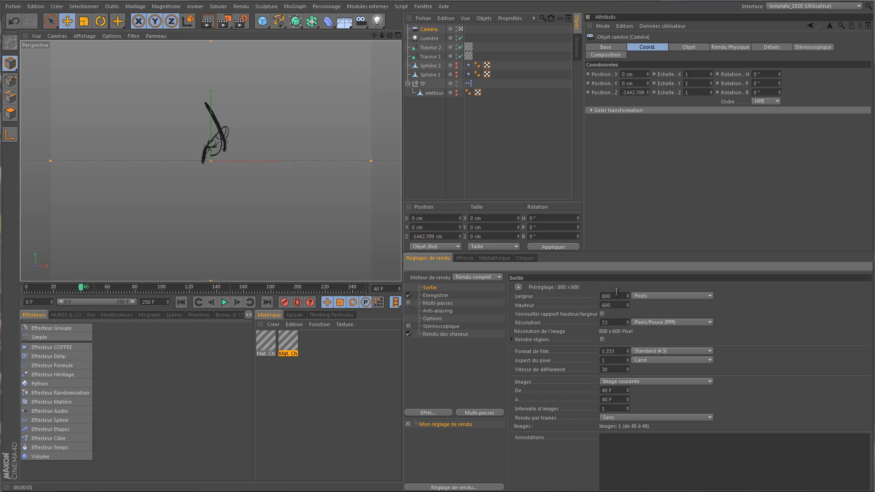
pyautogui.write('1920')
pyautogui.press('Return')
pyautogui.press('Tab')
pyautogui.write('1080')
pyautogui.press('Return')
pyautogui.click(182, 301)
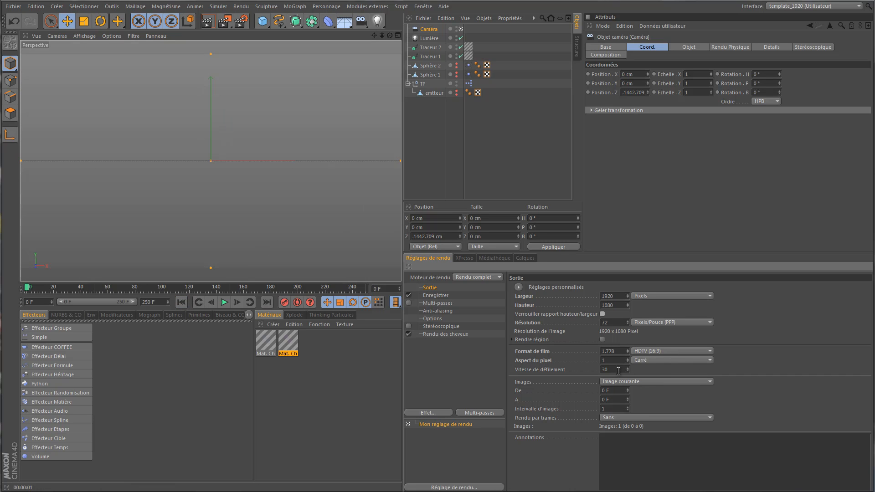
# Check the project's frame rate and set the render output frame rate to 25
pyautogui.hotkey('ctrl', 'd')
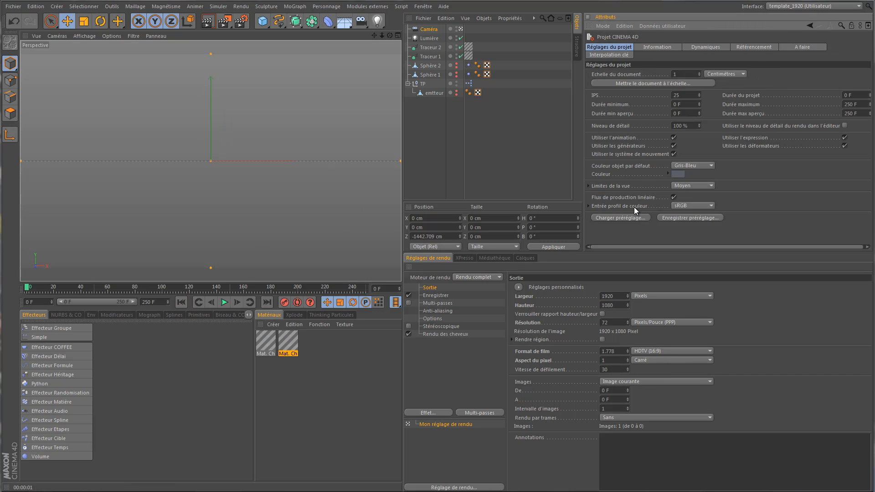
pyautogui.click(615, 369)
pyautogui.write('25')
pyautogui.press('Return')
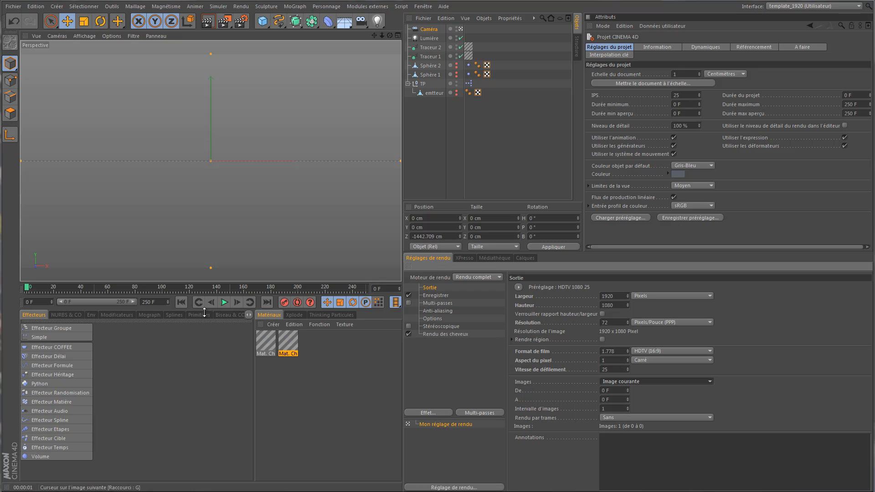
# Play the animation through to frame 119 and move the camera in to Z about -906 cm
pyautogui.click(225, 303)
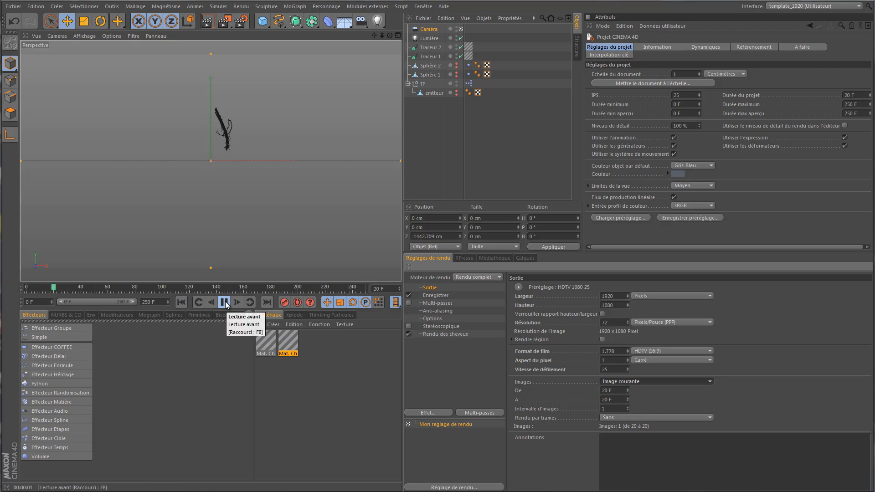
pyautogui.click(225, 302)
pyautogui.click(225, 302)
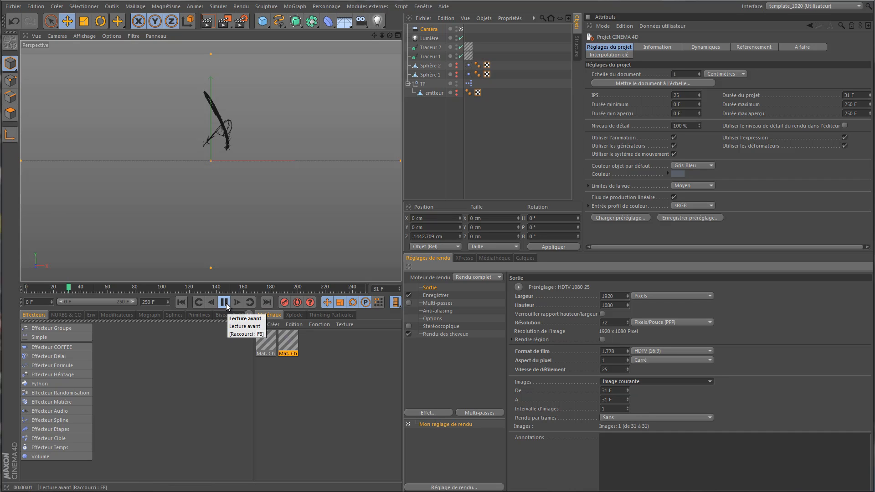
pyautogui.click(225, 302)
pyautogui.moveTo(401, 187); pyautogui.dragTo(402, 186)
pyautogui.click(224, 302)
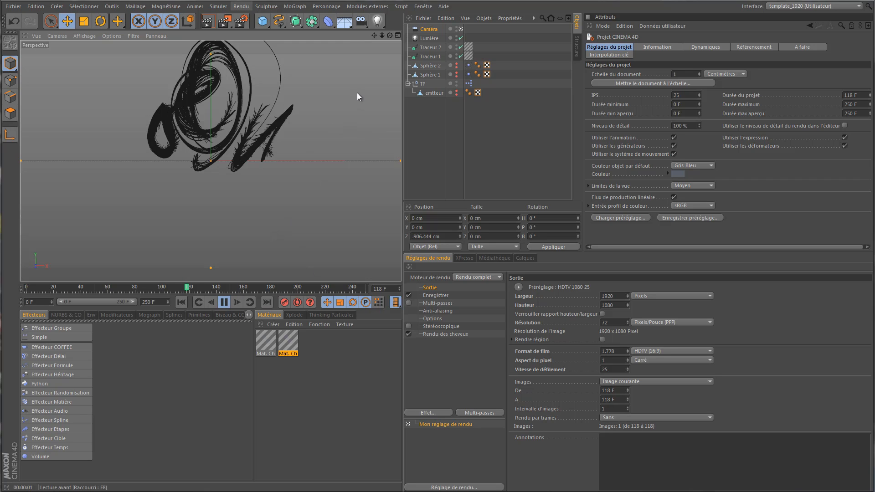
# Reposition the camera at Y 122 cm and Z about -756 cm, and render frame 119 in the view
pyautogui.click(428, 30)
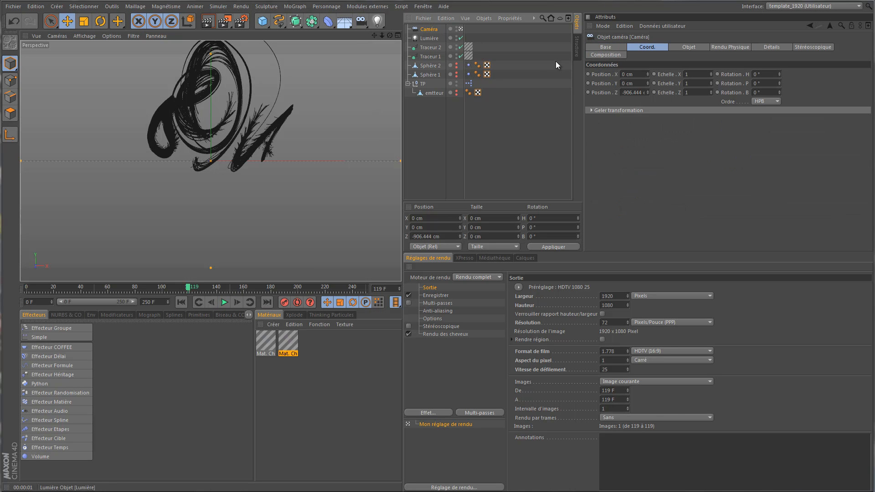
pyautogui.moveTo(648, 84)
pyautogui.mouseDown()
pyautogui.moveTo(652, 74)
pyautogui.moveTo(647, 103)
pyautogui.moveTo(647, 95)
pyautogui.mouseUp()
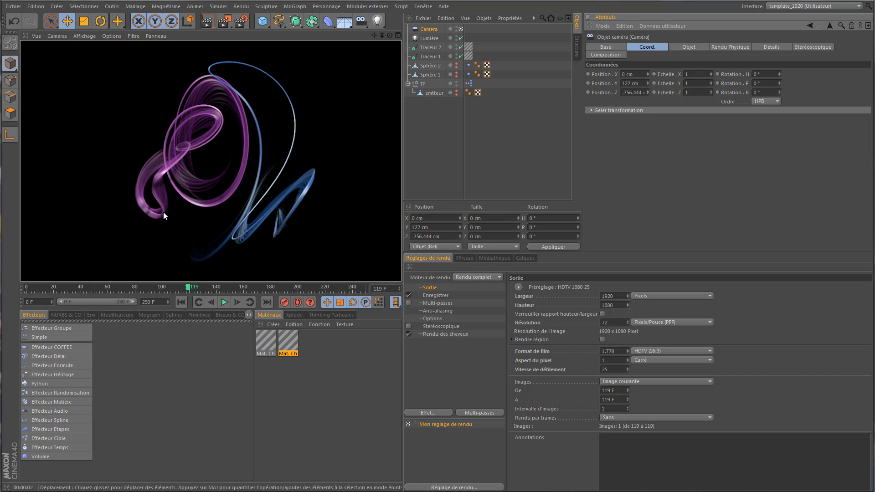
# Leave the camera view and set the camera's focus distance to 763 cm
pyautogui.click(534, 131)
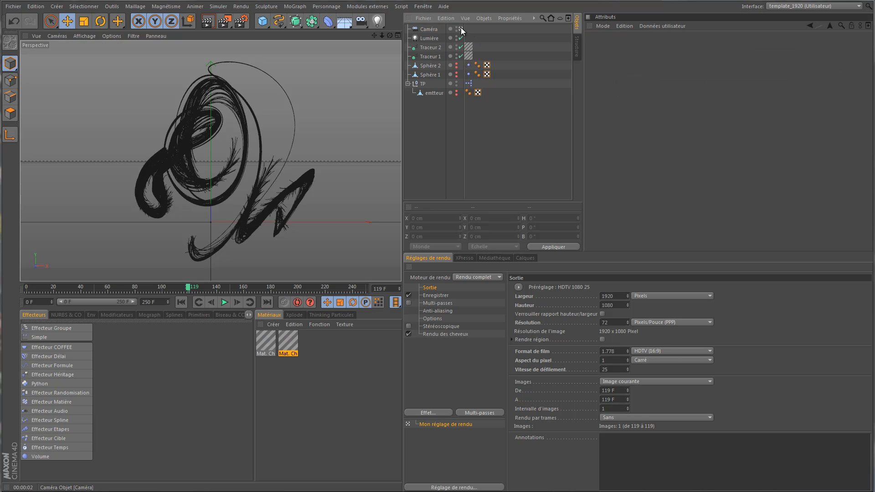
pyautogui.click(460, 30)
pyautogui.moveTo(381, 35); pyautogui.dragTo(395, 187)
pyautogui.moveTo(382, 35); pyautogui.dragTo(400, 187)
pyautogui.moveTo(390, 35); pyautogui.dragTo(401, 185)
pyautogui.click(431, 29)
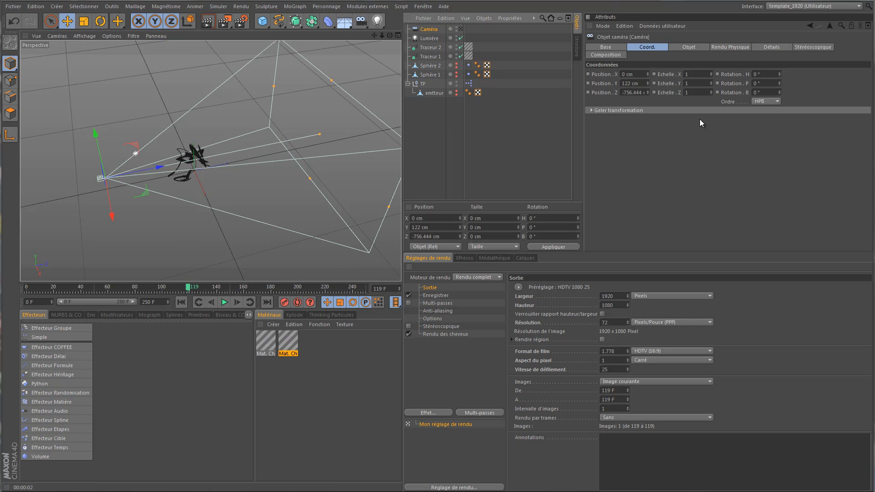
pyautogui.click(687, 47)
pyautogui.moveTo(713, 165)
pyautogui.mouseDown()
pyautogui.moveTo(738, 220)
pyautogui.moveTo(747, 207)
pyautogui.moveTo(727, 192)
pyautogui.moveTo(747, 195)
pyautogui.moveTo(723, 189)
pyautogui.moveTo(712, 168)
pyautogui.mouseUp()
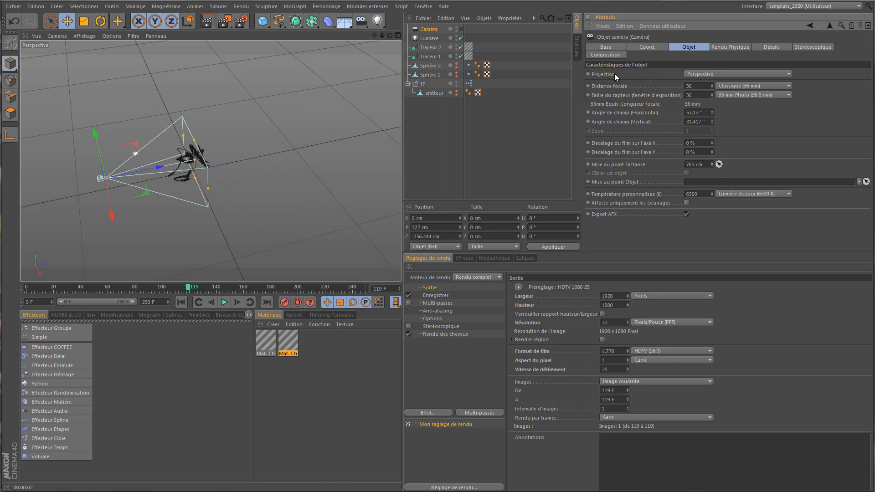
# Move the light behind the traced strands, to about X 214, Y 429, Z 158 cm, and render a preview through the camera
pyautogui.moveTo(390, 36); pyautogui.dragTo(346, 72)
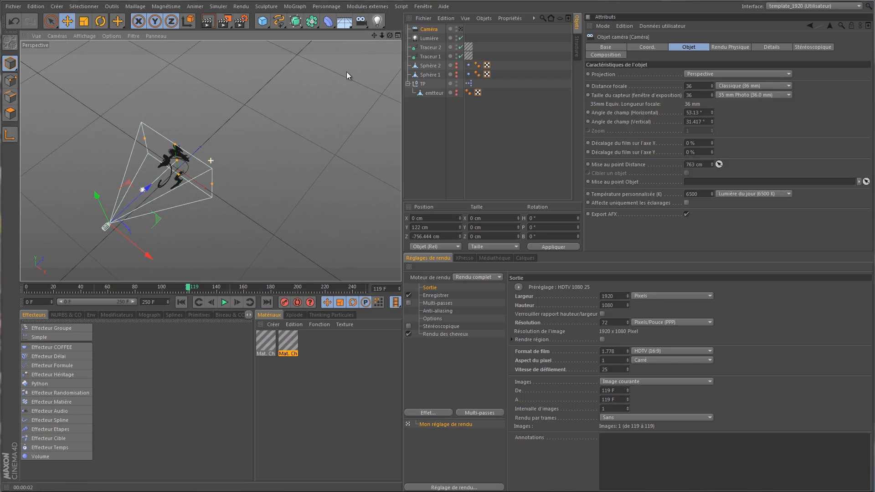
pyautogui.click(143, 191)
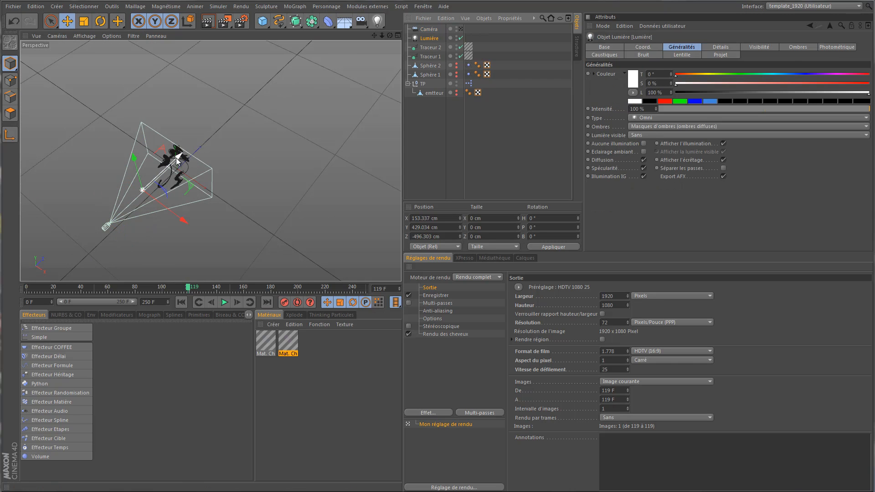
pyautogui.moveTo(176, 158); pyautogui.dragTo(201, 141)
pyautogui.moveTo(390, 35); pyautogui.dragTo(401, 188)
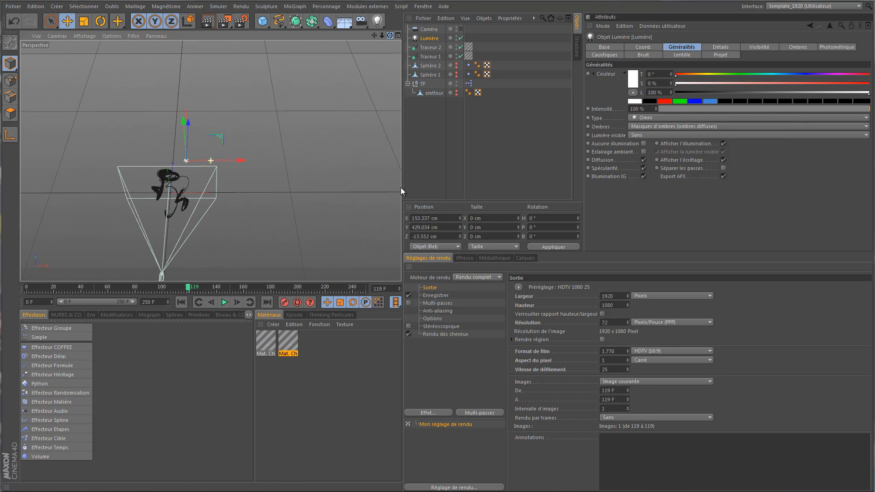
pyautogui.moveTo(245, 160); pyautogui.dragTo(253, 159)
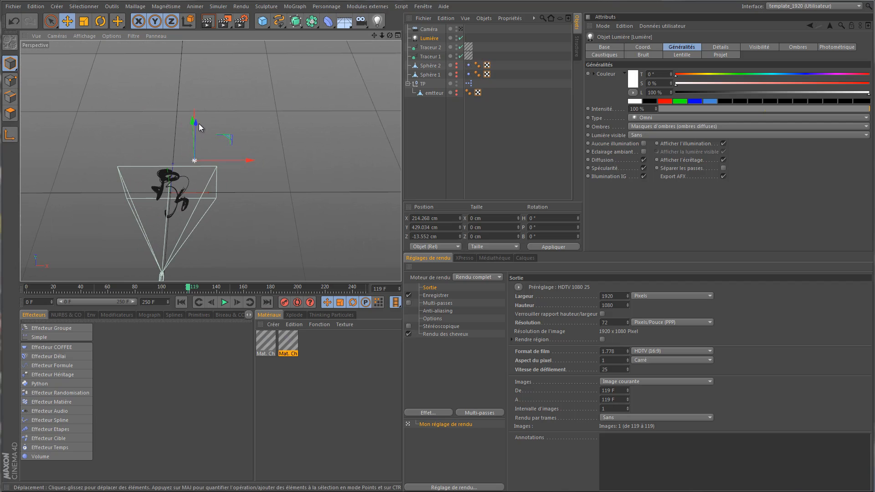
pyautogui.moveTo(196, 123); pyautogui.dragTo(198, 101)
pyautogui.click(461, 29)
pyautogui.click(208, 21)
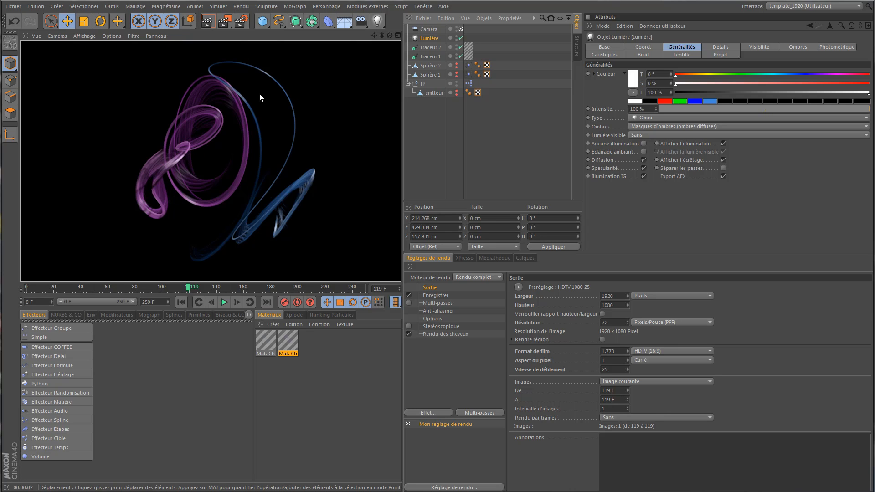
# Duplicate the light outside the camera view and place the copy low beside the camera, at about X -819, Y -42, Z -456 cm
pyautogui.click(460, 29)
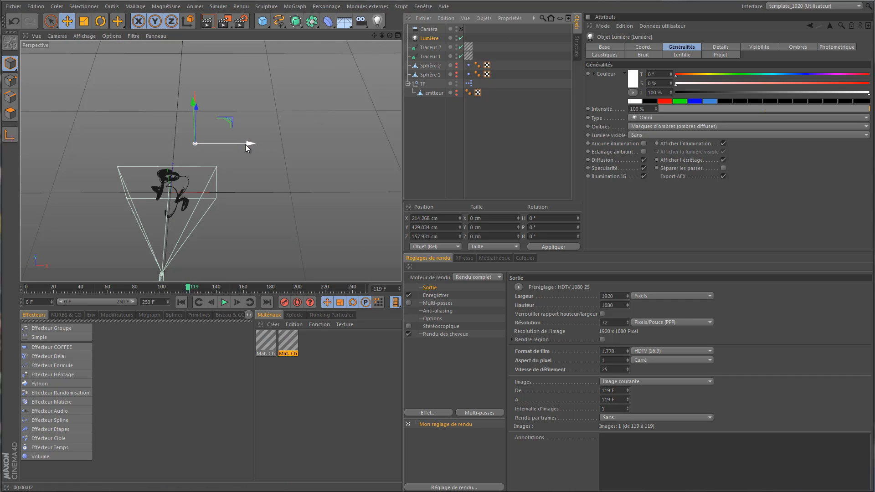
pyautogui.keyDown('ctrl'); pyautogui.moveTo(248, 144); pyautogui.dragTo(116, 137); pyautogui.keyUp('ctrl')
pyautogui.moveTo(72, 110); pyautogui.dragTo(67, 190)
pyautogui.moveTo(391, 36); pyautogui.dragTo(350, 48)
pyautogui.moveTo(22, 169); pyautogui.dragTo(45, 246)
# Set the duplicated light's intensity to 60% and its shadows to Sans
pyautogui.doubleClick(646, 110)
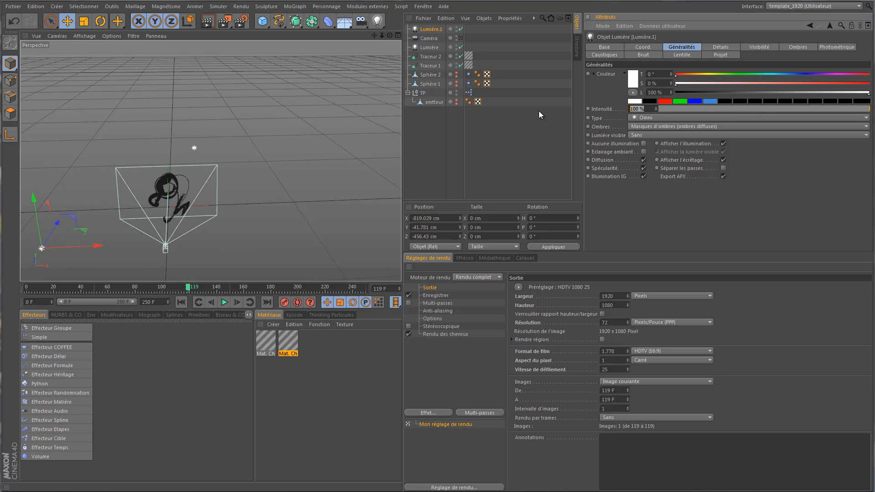
pyautogui.write('60')
pyautogui.press('Return')
pyautogui.click(658, 125)
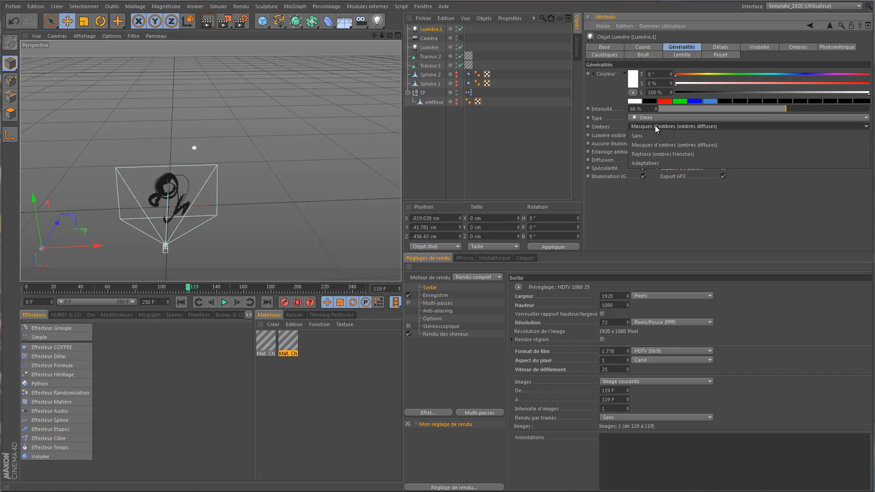
pyautogui.click(649, 139)
# Duplicate Lumière.1 to the opposite side at about X 889, Z -2 cm, and move Lumière.1 to about Z -389 cm
pyautogui.keyDown('ctrl'); pyautogui.moveTo(99, 247); pyautogui.dragTo(351, 241); pyautogui.keyUp('ctrl')
pyautogui.moveTo(290, 220); pyautogui.dragTo(282, 186)
pyautogui.click(42, 248)
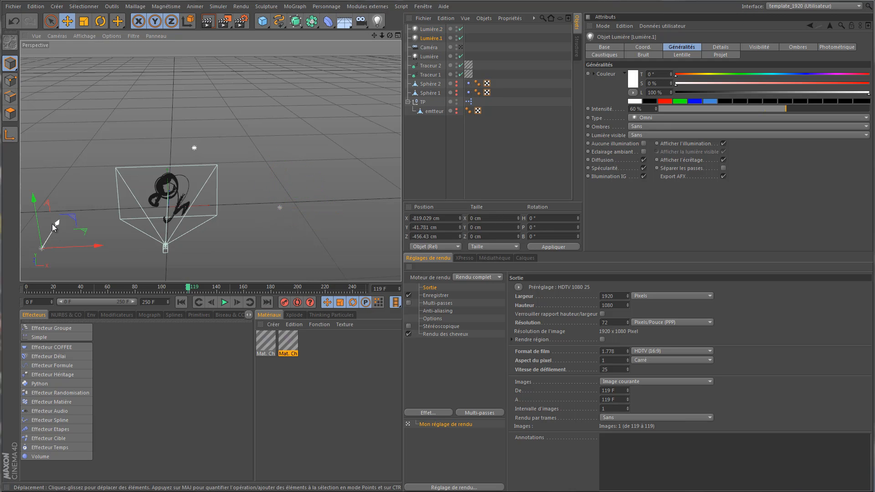
pyautogui.moveTo(53, 228); pyautogui.dragTo(58, 222)
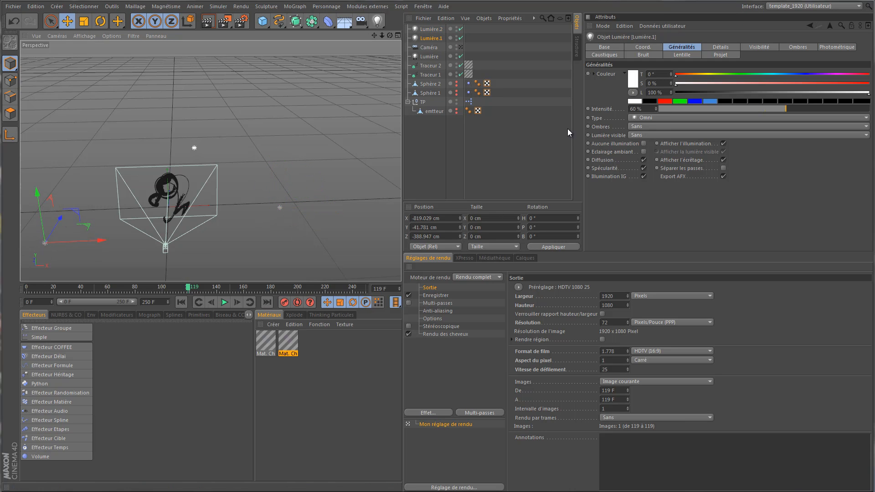
# Tint Lumière.1 slightly red with a colour saturation of 5%
pyautogui.click(633, 82)
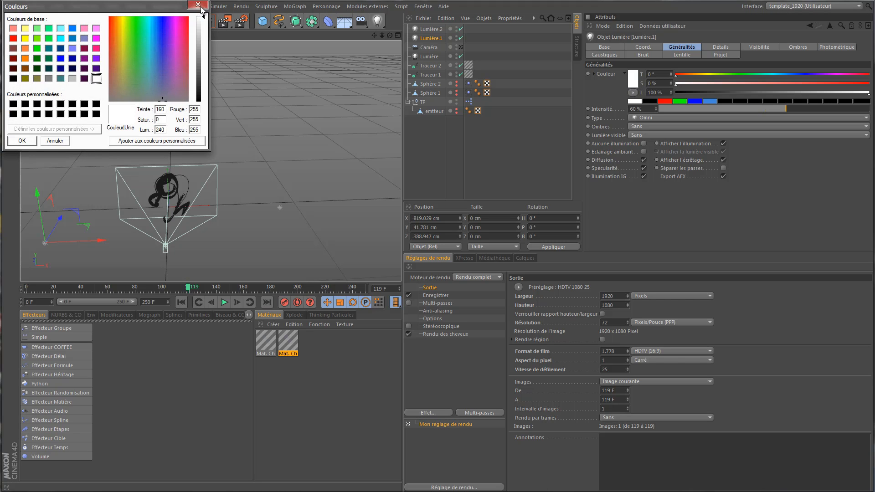
pyautogui.click(198, 5)
pyautogui.click(685, 84)
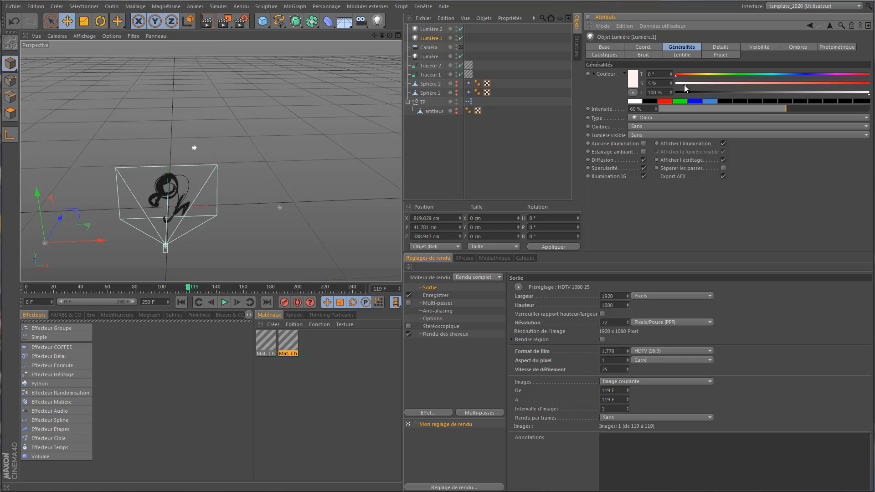
# Give Lumière.2 the light blue preset colour and lower its saturation to 8%
pyautogui.click(280, 206)
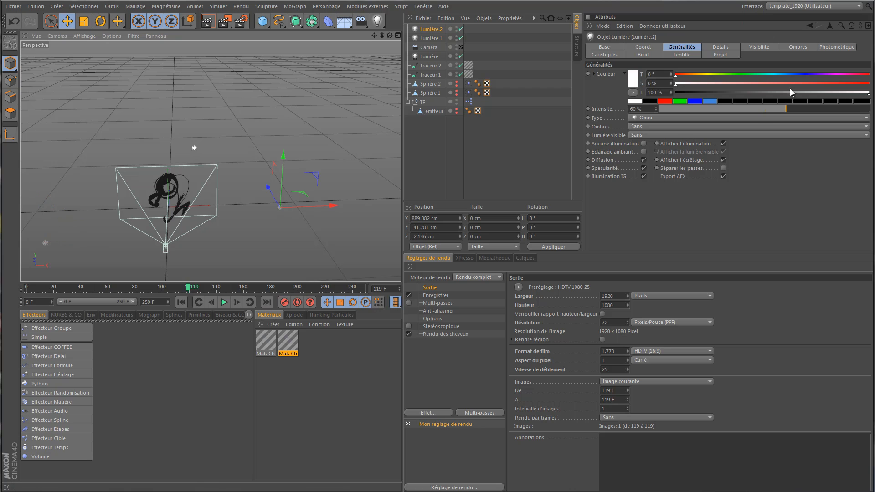
pyautogui.click(701, 101)
pyautogui.click(682, 84)
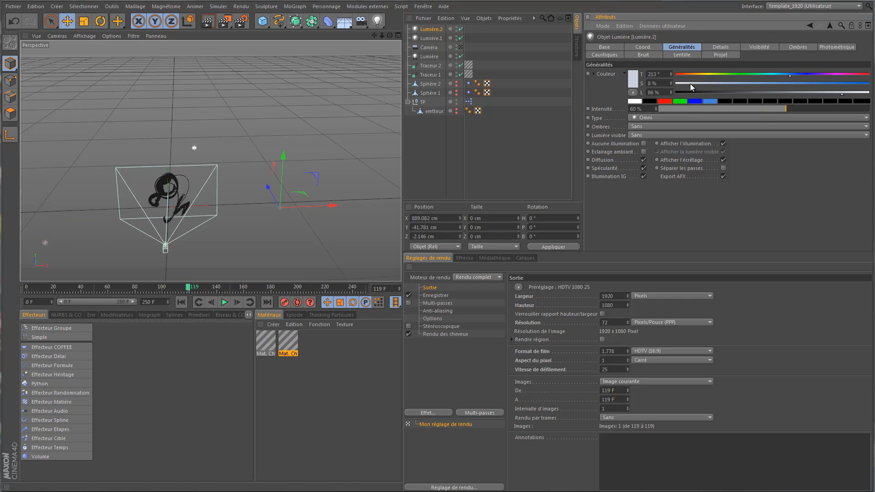
# Render a preview through the camera, and play the animation from the first frame to check its motion
pyautogui.click(460, 47)
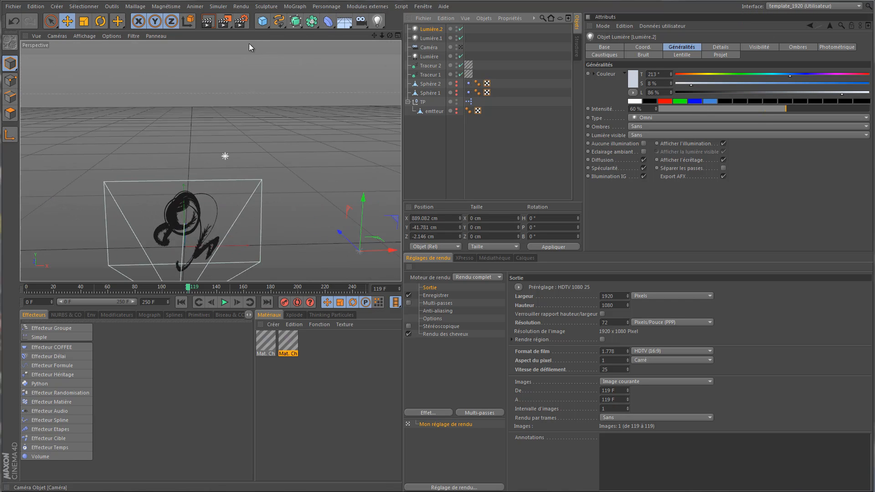
pyautogui.click(208, 21)
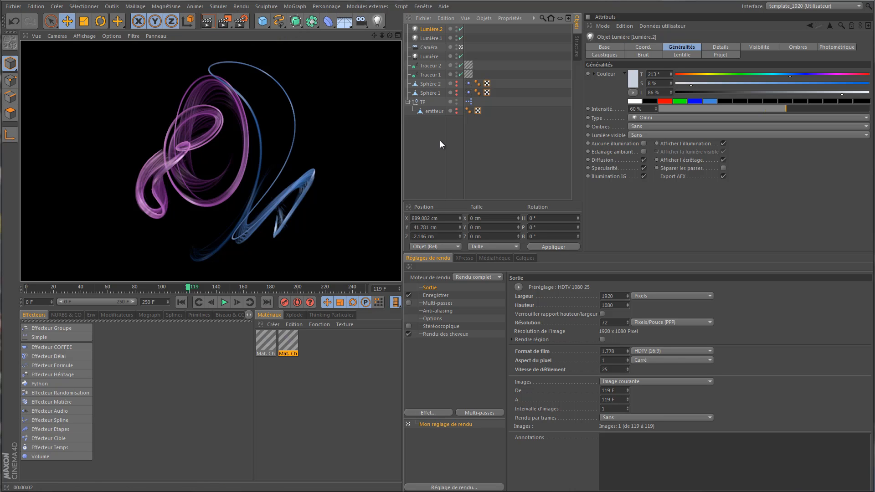
pyautogui.click(428, 47)
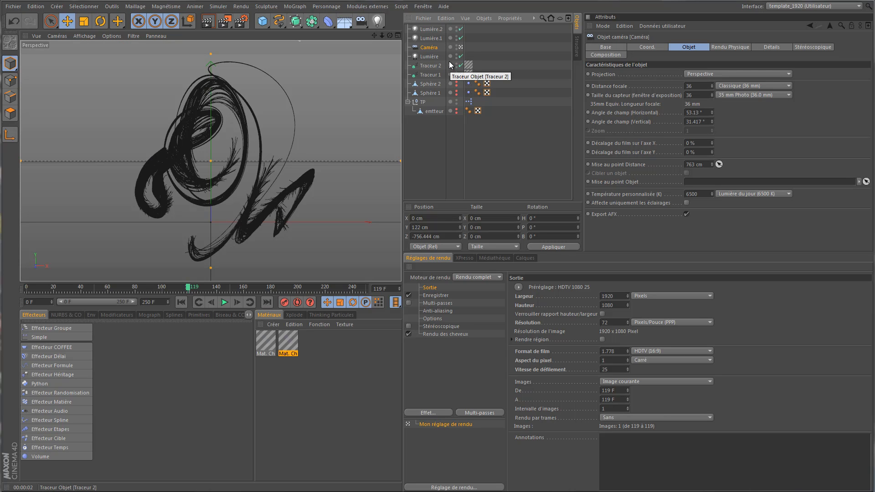
pyautogui.click(182, 302)
pyautogui.click(224, 302)
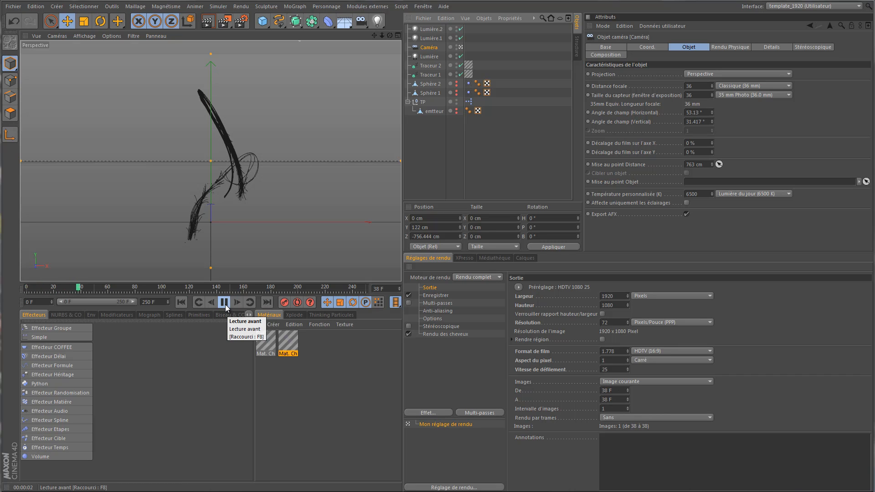
pyautogui.click(224, 304)
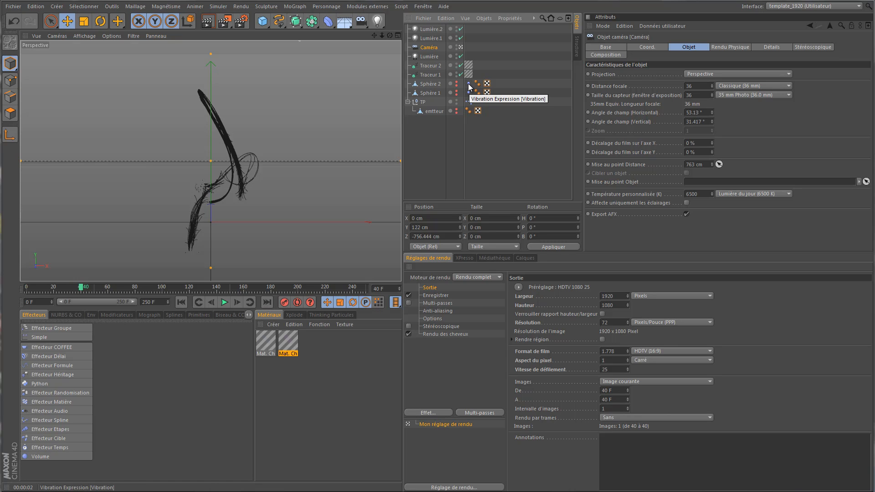
# Add a Vibration tag to the camera with position amplitude 100, 100, 10 cm and frequency 0.2
pyautogui.rightClick(430, 49)
pyautogui.moveTo(505, 57)
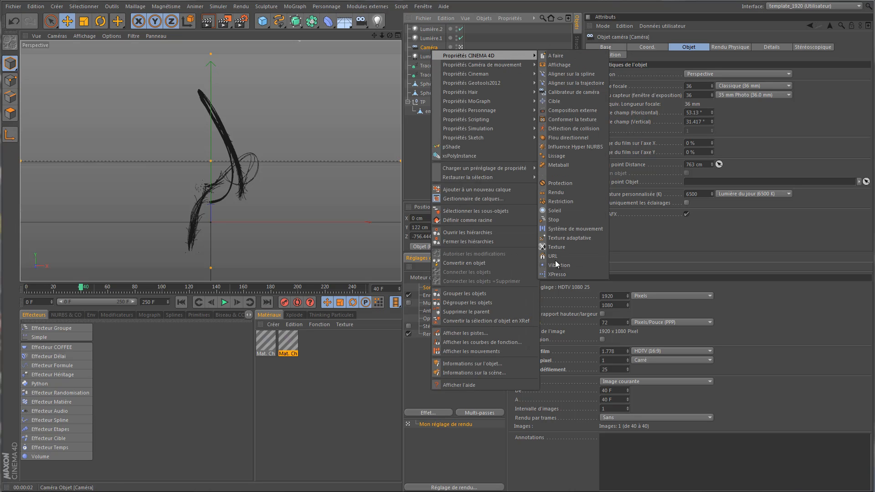
pyautogui.click(578, 266)
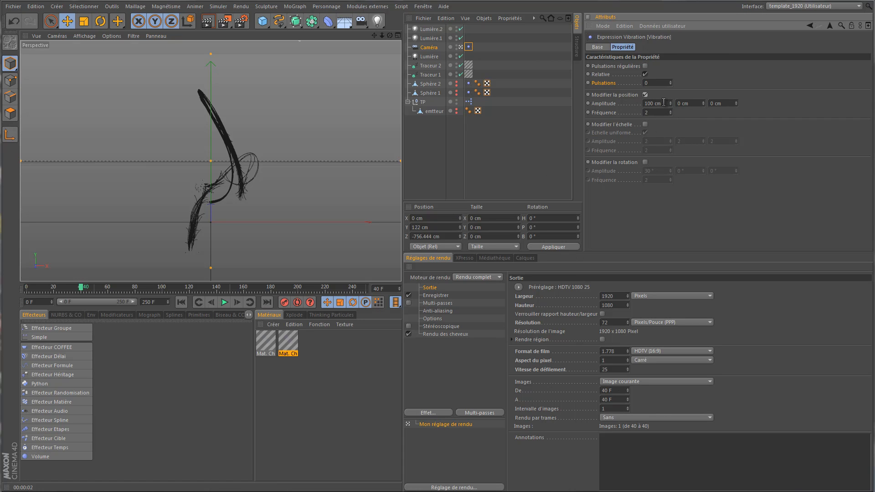
pyautogui.click(691, 103)
pyautogui.write('100')
pyautogui.press('Tab')
pyautogui.write('0.2')
pyautogui.press('Tab')
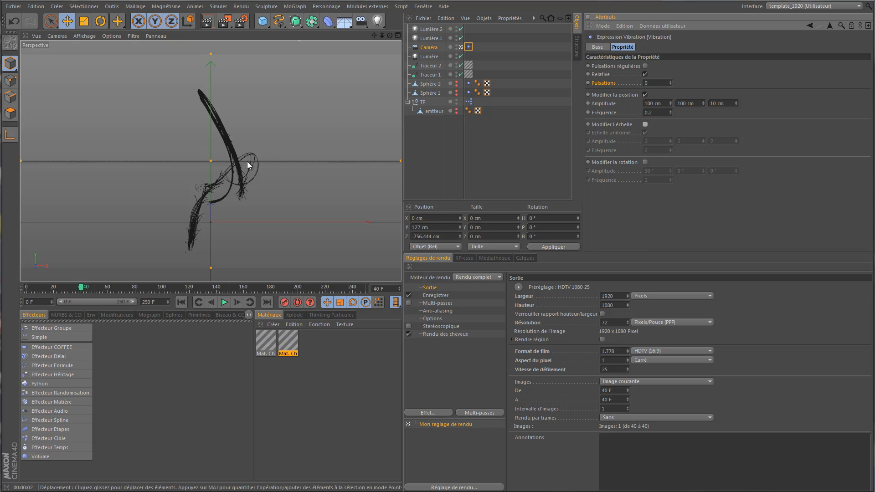
# Play the animation from the start to check the camera vibration, and return to frame 0
pyautogui.click(181, 302)
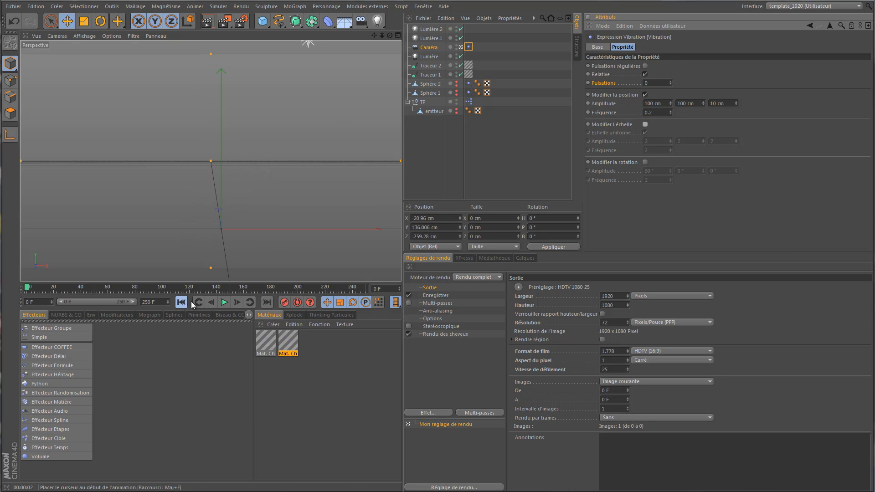
pyautogui.click(225, 303)
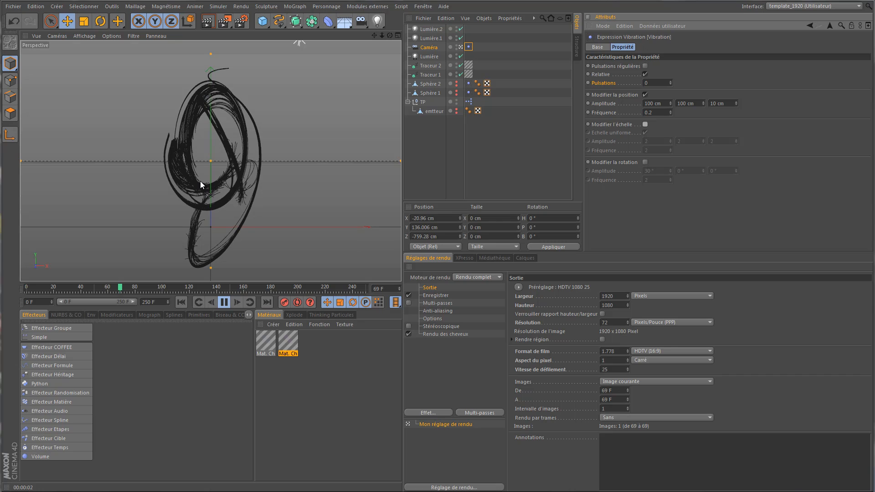
pyautogui.click(224, 302)
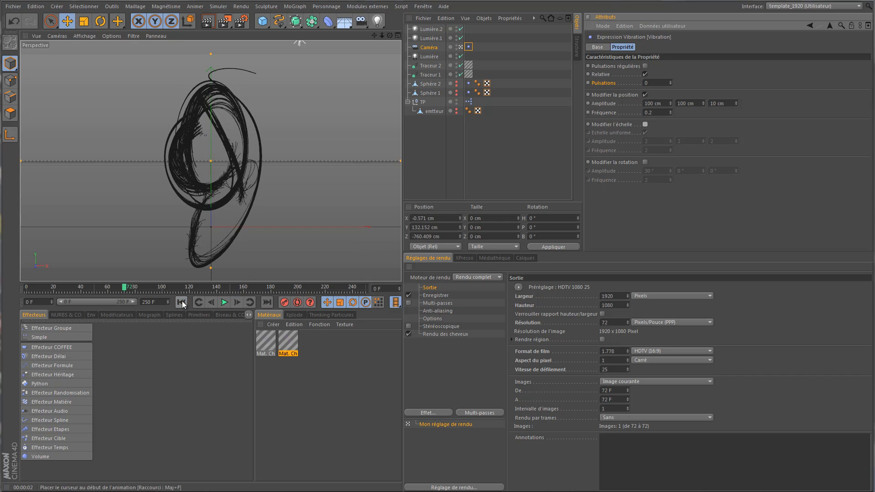
pyautogui.click(181, 302)
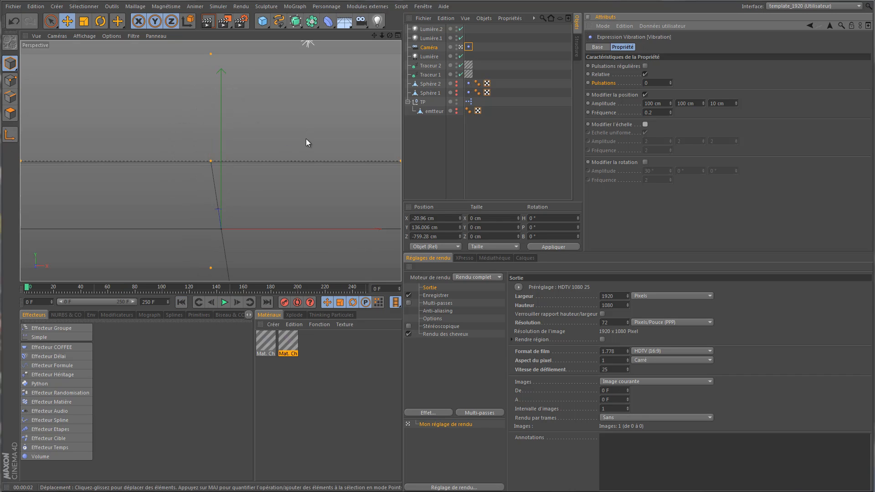
# Move the Vibration tag from the camera to Lumière.2 and reset the camera's X position to 0 cm
pyautogui.click(469, 47)
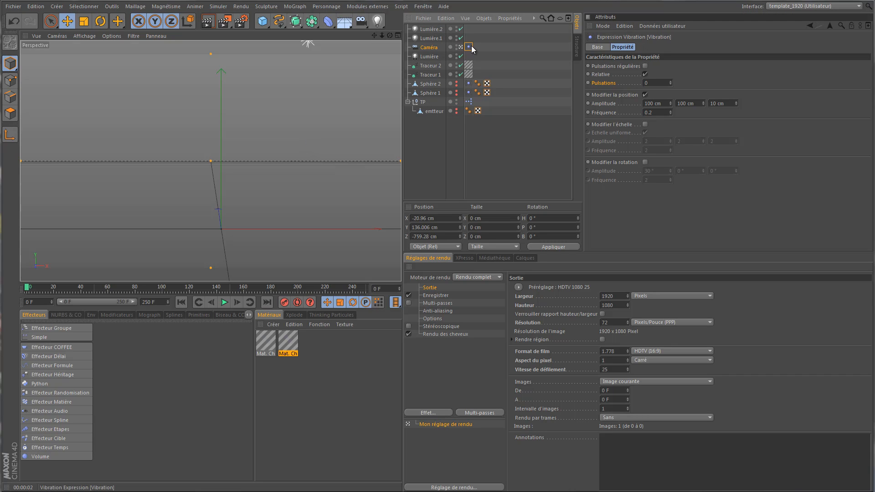
pyautogui.moveTo(477, 31); pyautogui.dragTo(477, 32)
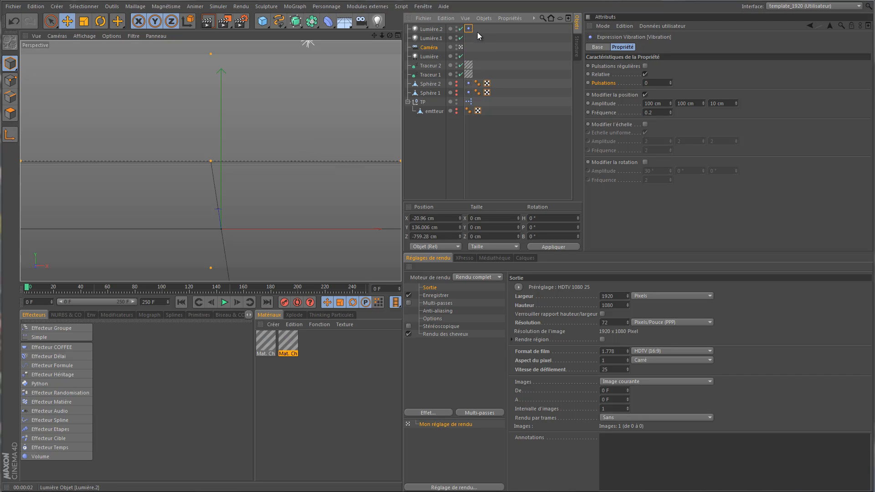
pyautogui.click(437, 52)
pyautogui.click(647, 47)
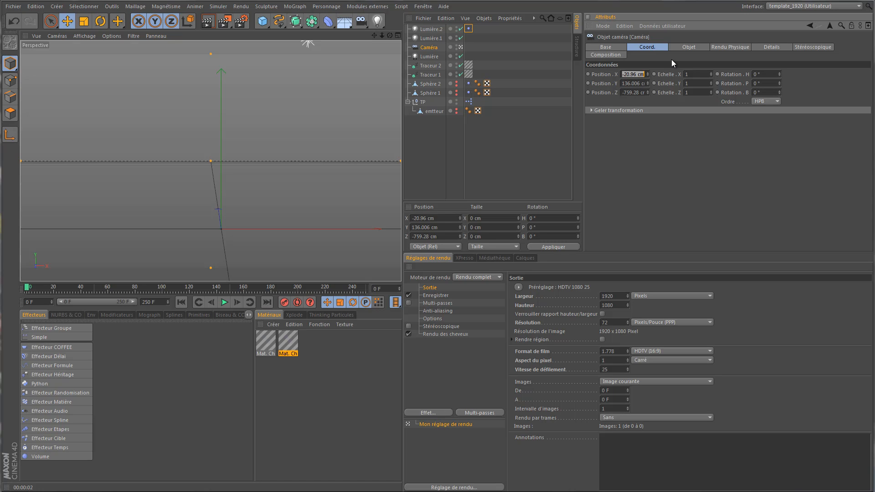
pyautogui.write('0')
pyautogui.press('Tab')
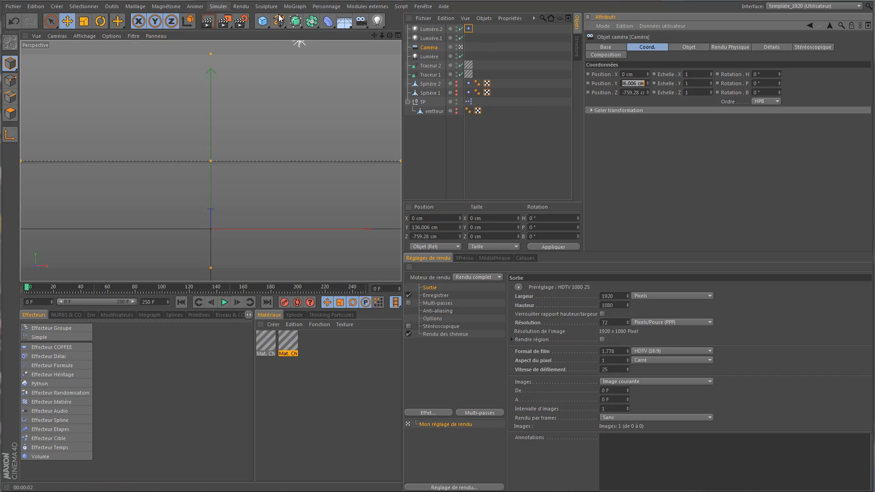
# Add a Null object (Neutre) to the scene
pyautogui.click(263, 21)
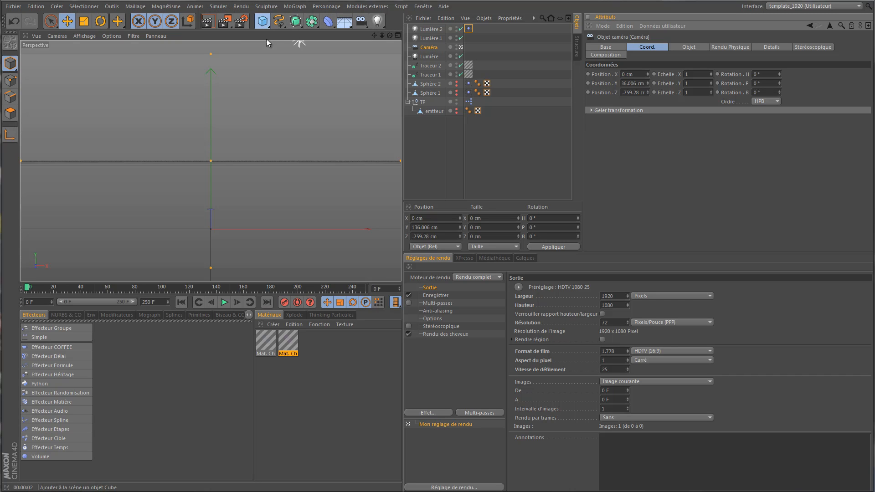
pyautogui.click(297, 34)
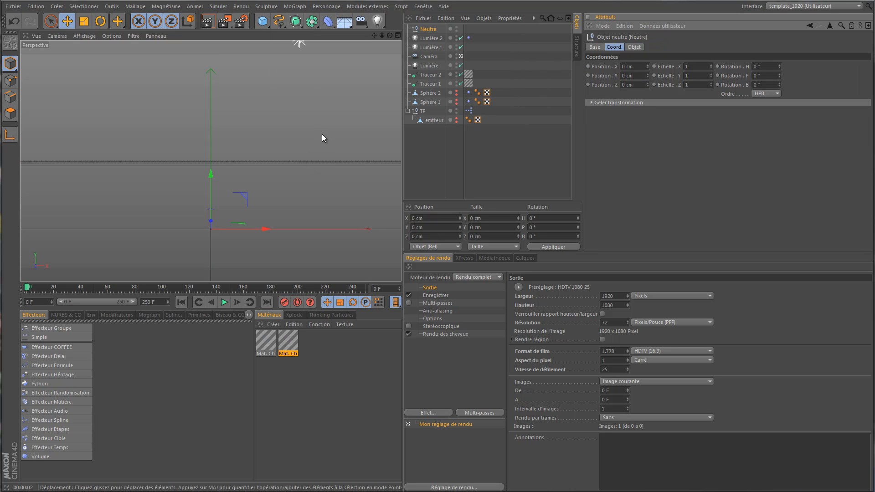
# Raise the null to a Y position of about 125 cm and add a Target (Cible) tag to the camera
pyautogui.moveTo(209, 176); pyautogui.dragTo(215, 113)
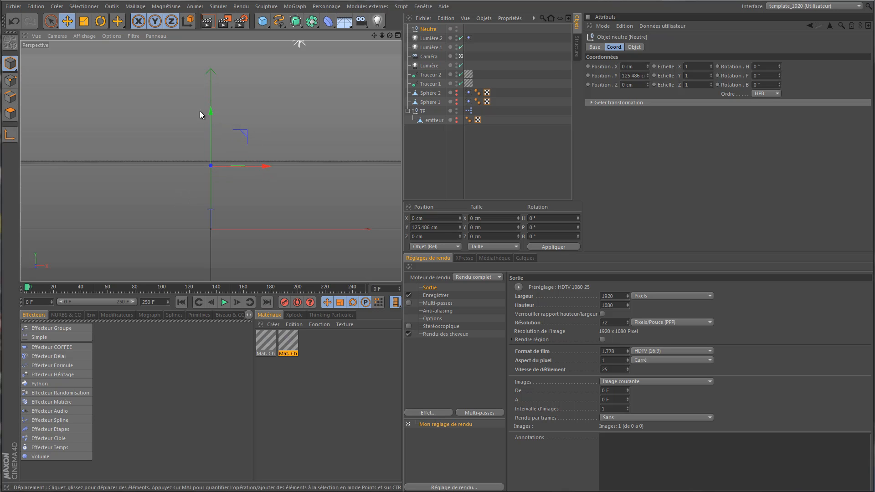
pyautogui.click(429, 57)
pyautogui.rightClick(433, 58)
pyautogui.moveTo(501, 61)
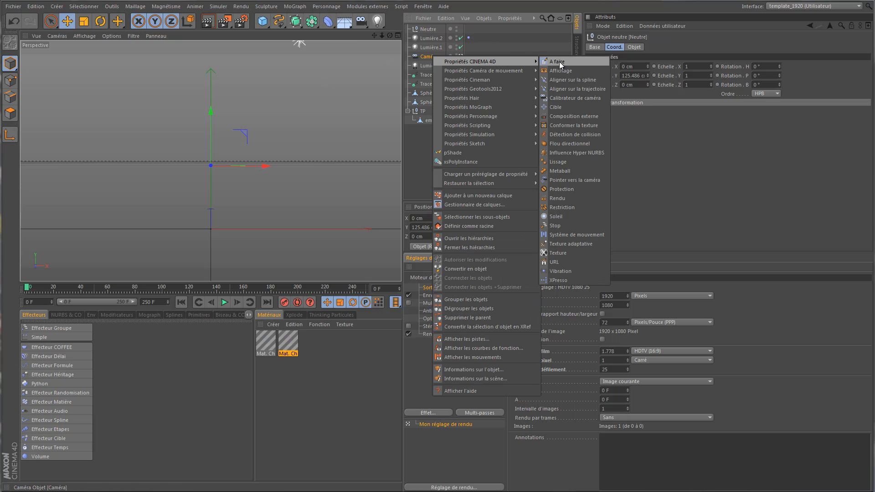
pyautogui.click(562, 108)
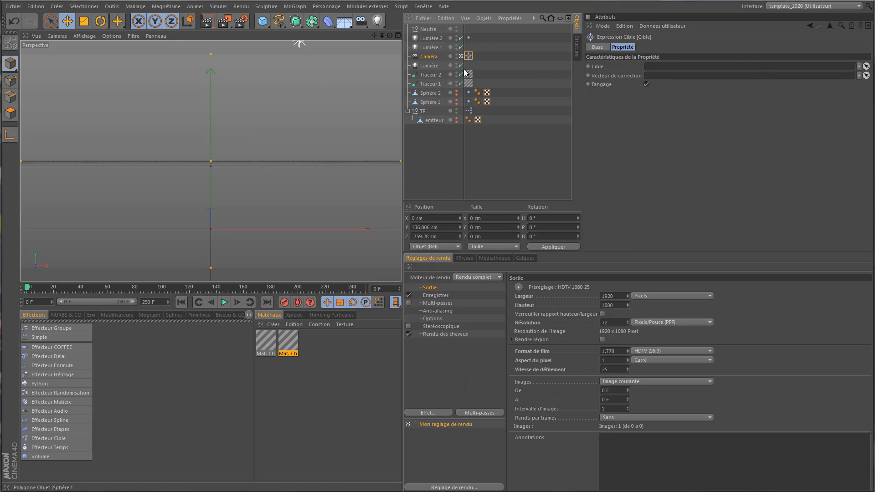
# Rename the null as "guide caméra" and assign it as the target of the camera's Target tag
pyautogui.click(425, 30)
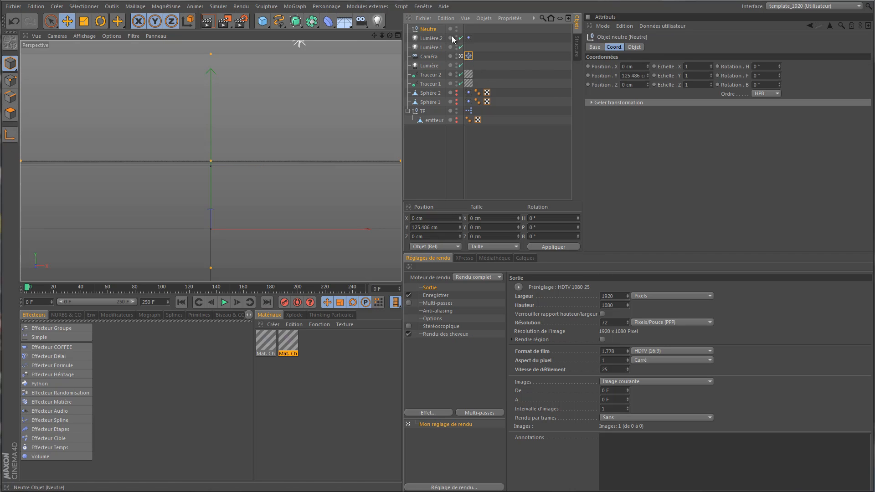
pyautogui.doubleClick(428, 31)
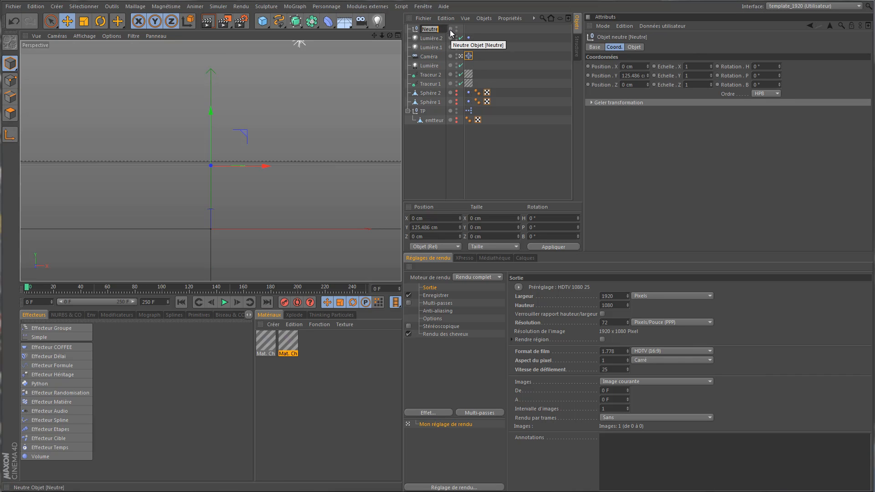
pyautogui.write('guide')
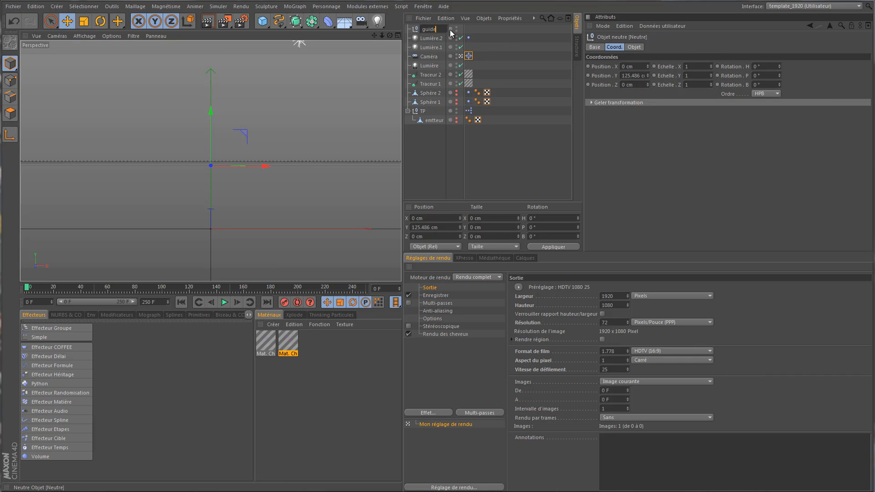
pyautogui.write(' caméra')
pyautogui.press('Return')
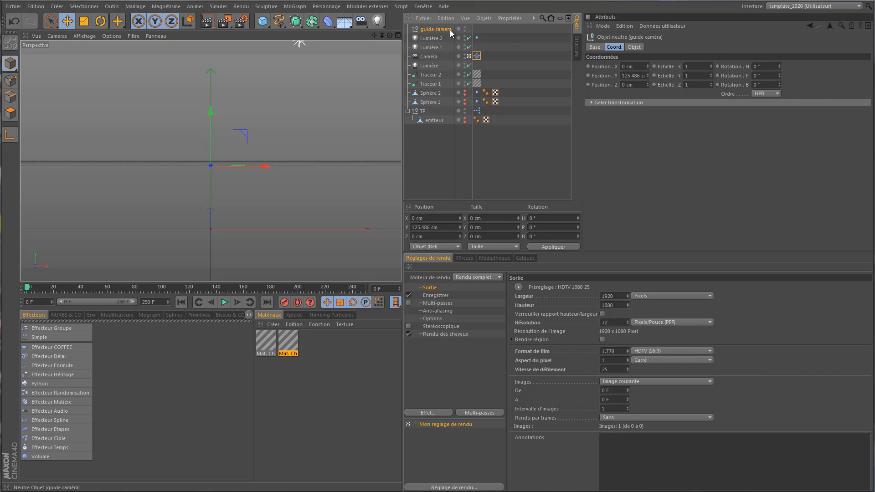
pyautogui.moveTo(434, 31); pyautogui.dragTo(664, 67)
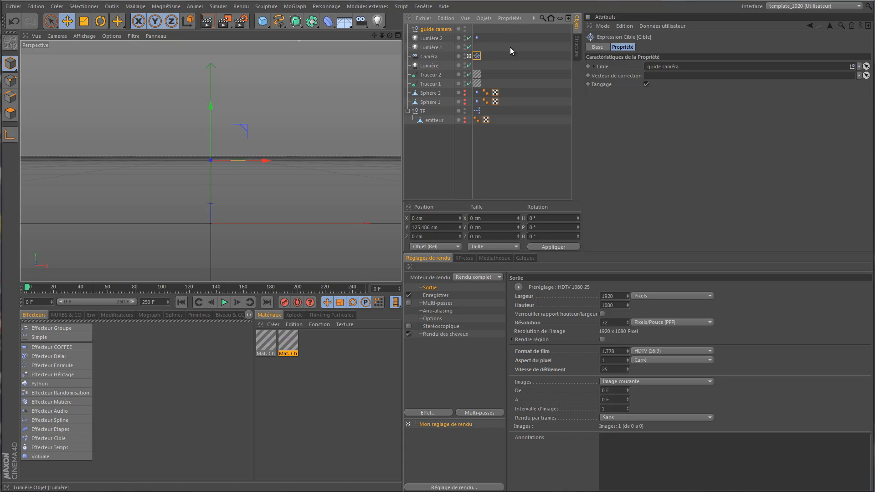
# Move the camera around the scene to check how it tracks the guide caméra null
pyautogui.click(436, 56)
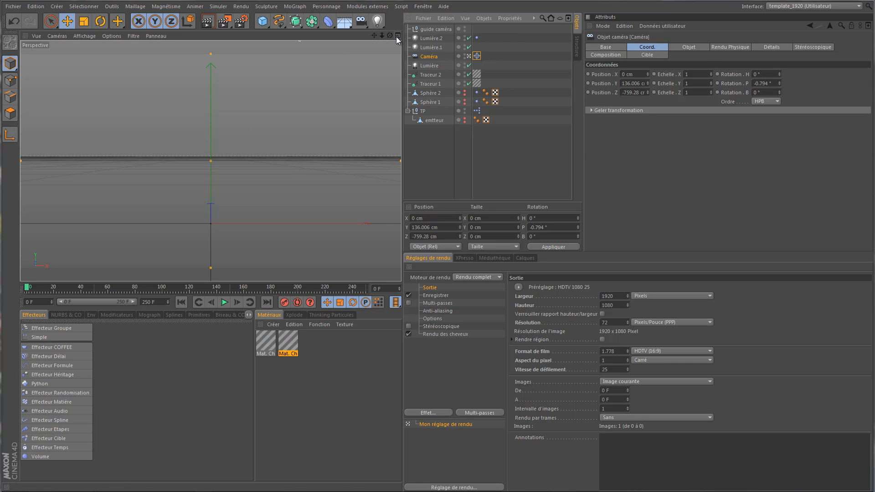
pyautogui.moveTo(375, 36); pyautogui.dragTo(401, 189)
pyautogui.click(418, 30)
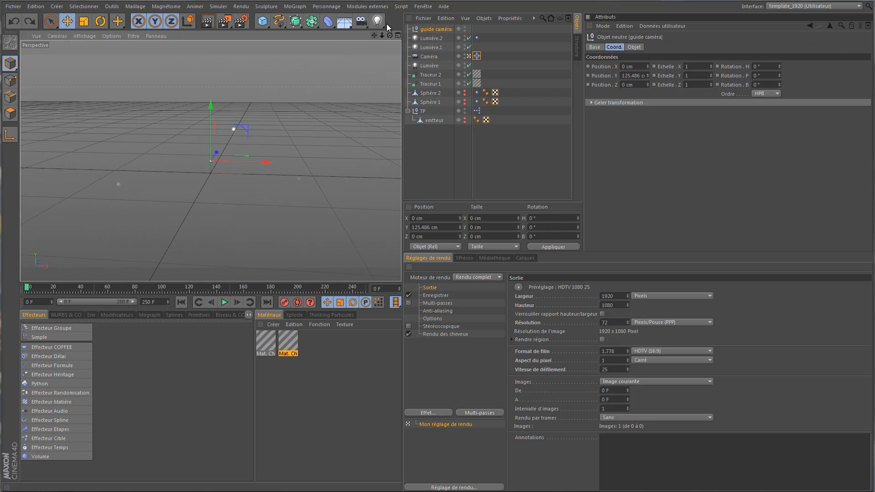
pyautogui.moveTo(389, 34); pyautogui.dragTo(401, 187)
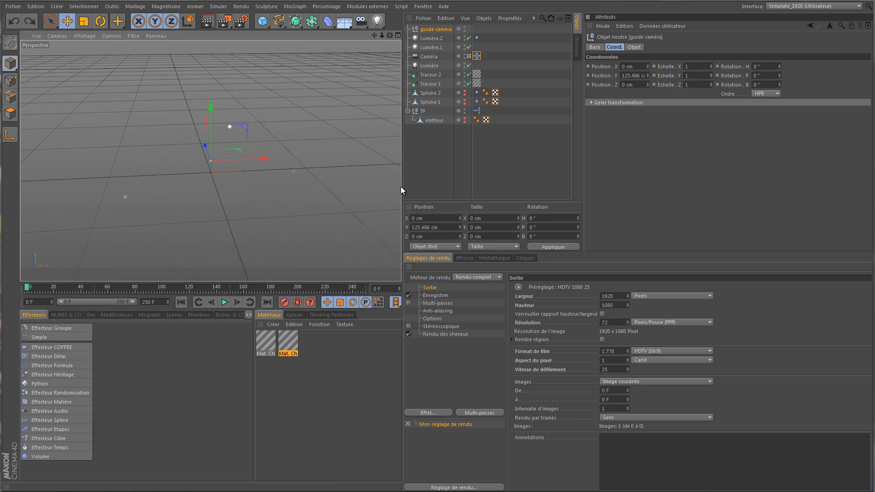
# Reset the camera's H and P rotations to 0° and its X position to 0 cm
pyautogui.click(431, 58)
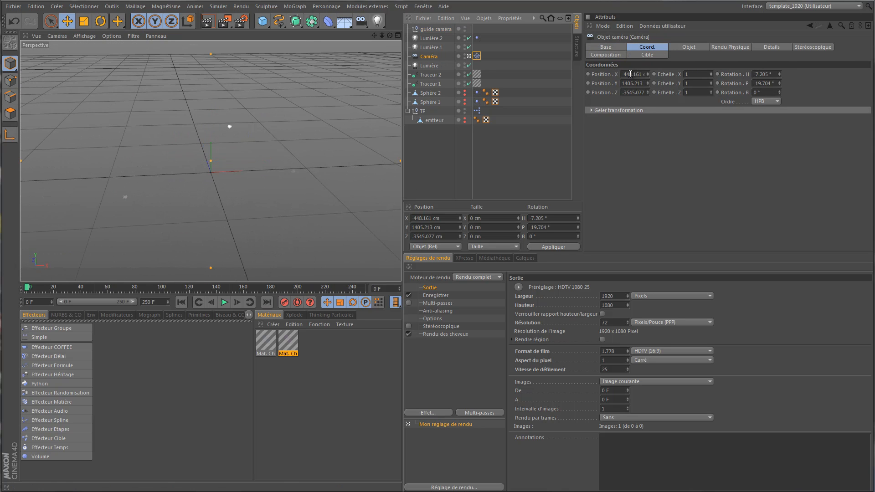
pyautogui.click(772, 74)
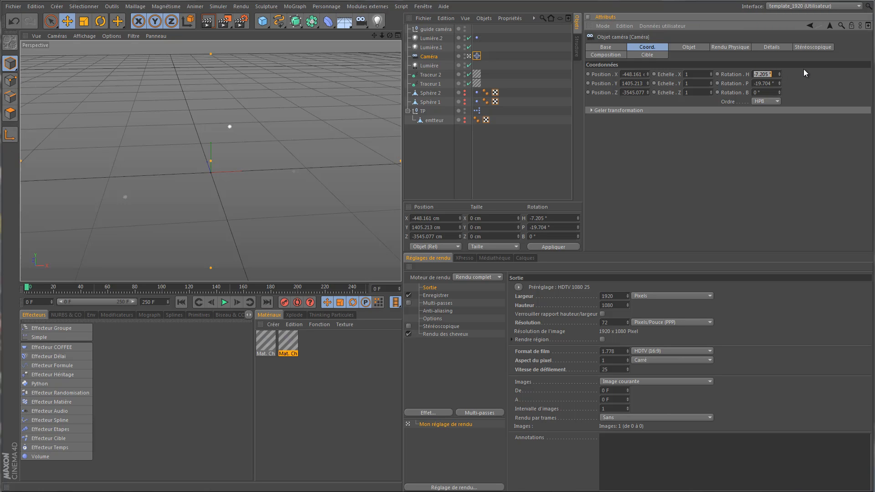
pyautogui.write('0')
pyautogui.press('Tab')
pyautogui.write('0')
pyautogui.press('Tab')
pyautogui.press('Tab')
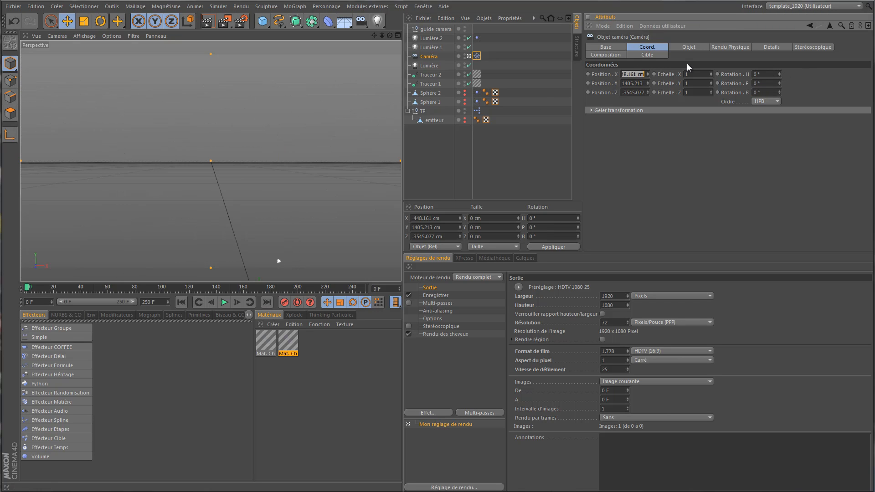
pyautogui.write('0')
pyautogui.press('Tab')
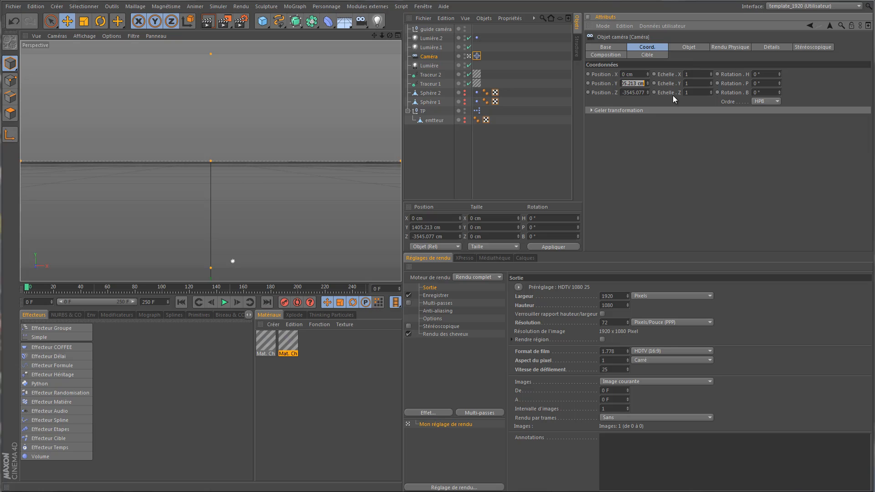
# Lower the camera's Y position to about 167 cm and set its Z position to -1000 cm
pyautogui.moveTo(647, 88)
pyautogui.mouseDown()
pyautogui.moveTo(662, 138)
pyautogui.moveTo(647, 80)
pyautogui.moveTo(654, 95)
pyautogui.mouseUp()
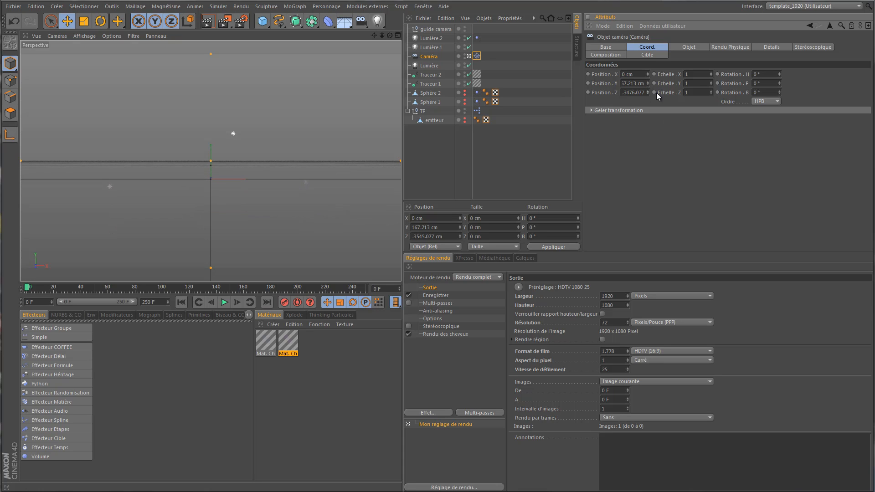
pyautogui.doubleClick(631, 92)
pyautogui.press('BackSpace')
pyautogui.write('-1000')
pyautogui.press('Return')
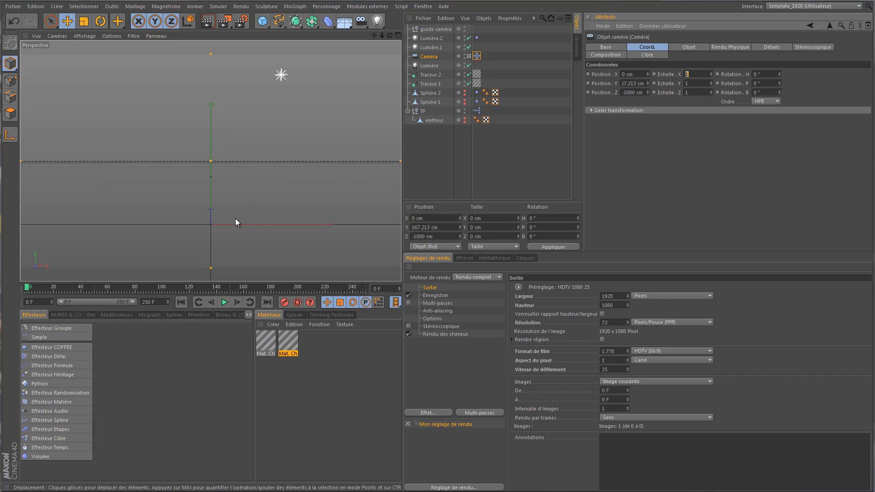
# Play the animation to frame 44 and lower the guide caméra null to a Y position of about 92 cm
pyautogui.click(224, 302)
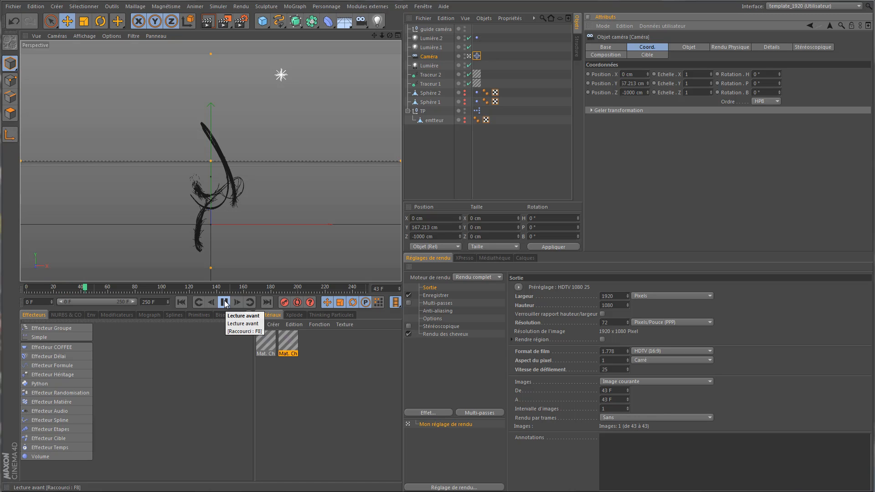
pyautogui.click(224, 302)
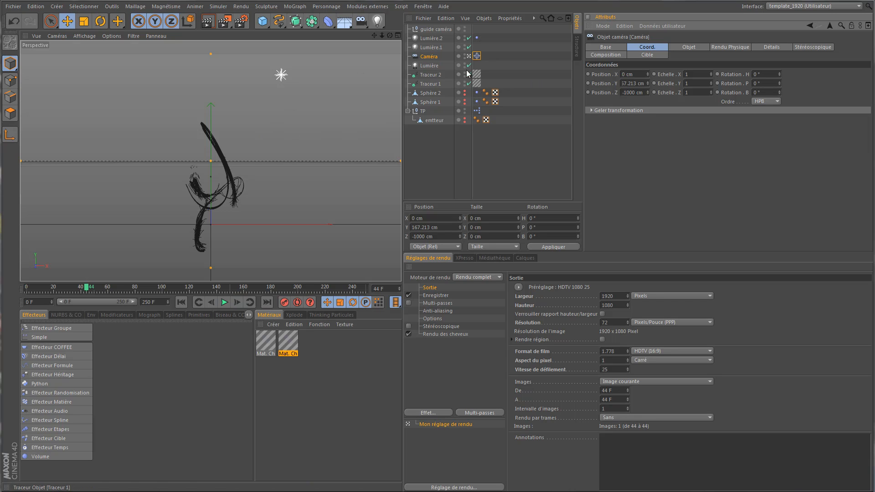
pyautogui.click(435, 28)
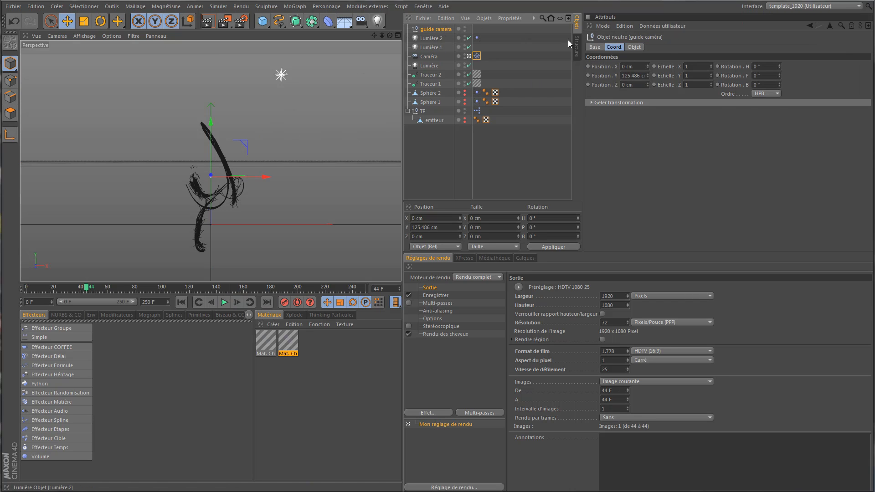
pyautogui.click(634, 47)
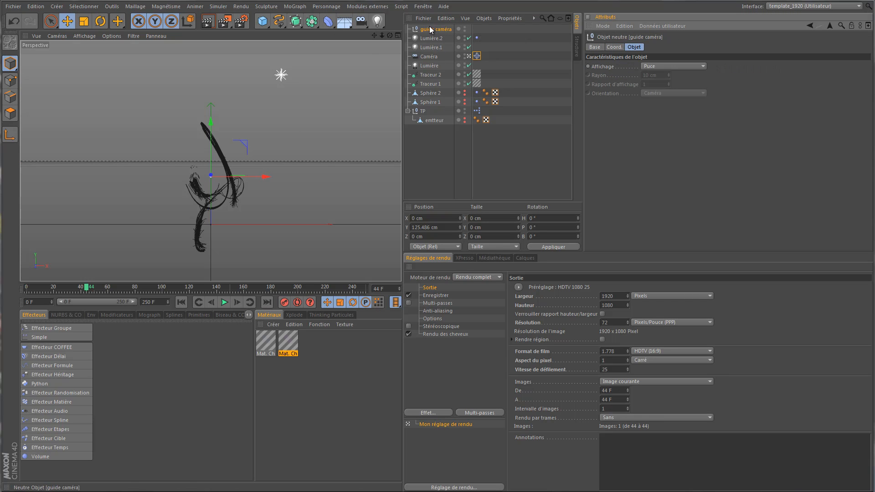
pyautogui.click(117, 21)
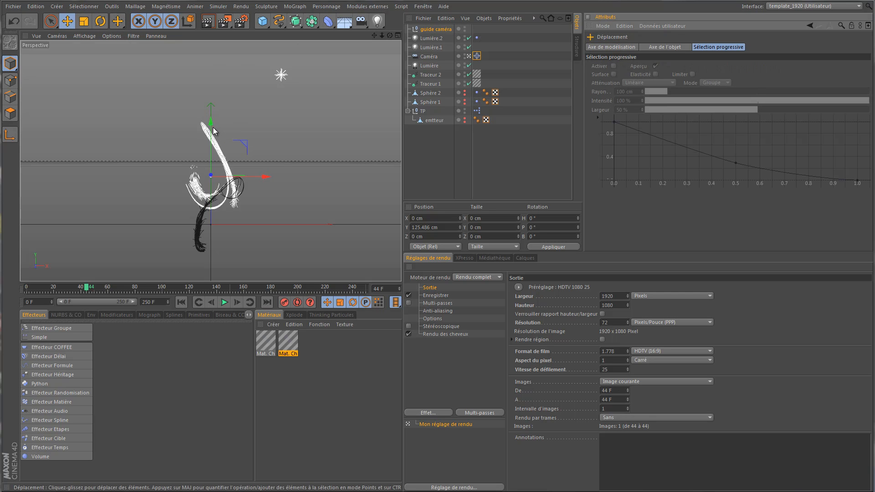
pyautogui.moveTo(212, 125); pyautogui.dragTo(212, 137)
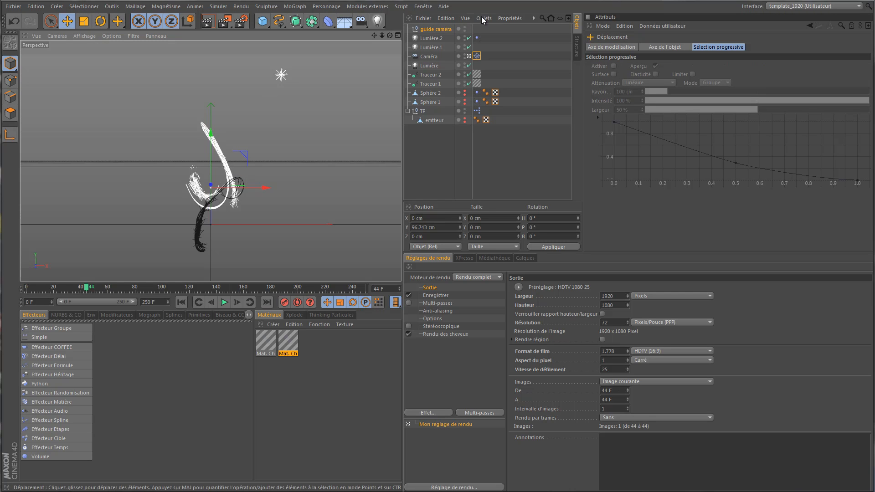
pyautogui.click(442, 30)
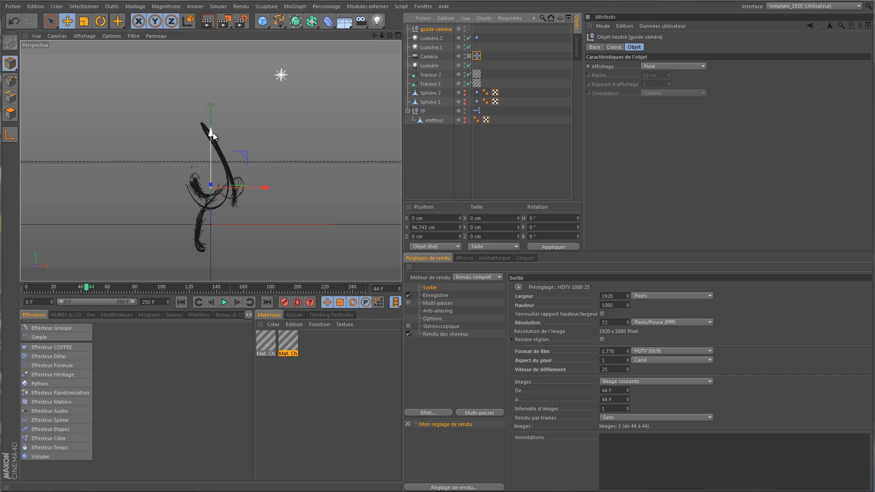
pyautogui.moveTo(211, 149)
pyautogui.mouseDown()
pyautogui.moveTo(211, 90)
pyautogui.moveTo(211, 155)
pyautogui.mouseUp()
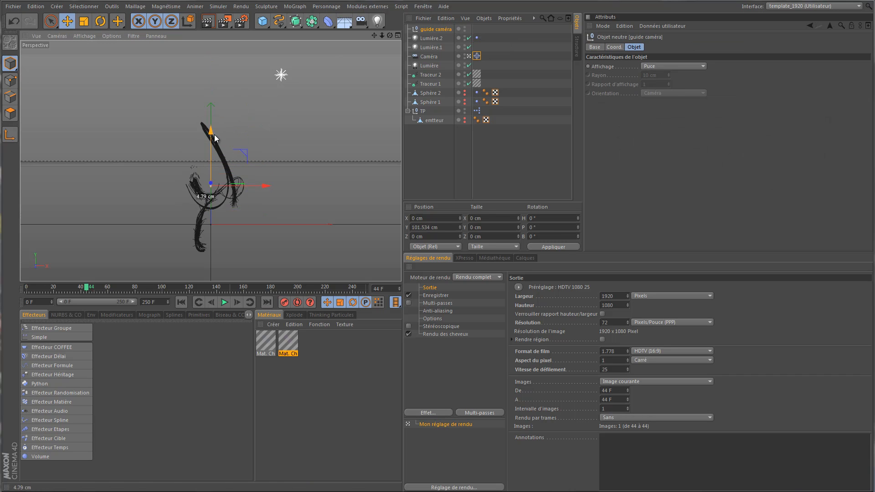
# Assign guide caméra as the Target tag's target again and raise the null to a Y position of about 103 cm
pyautogui.click(476, 56)
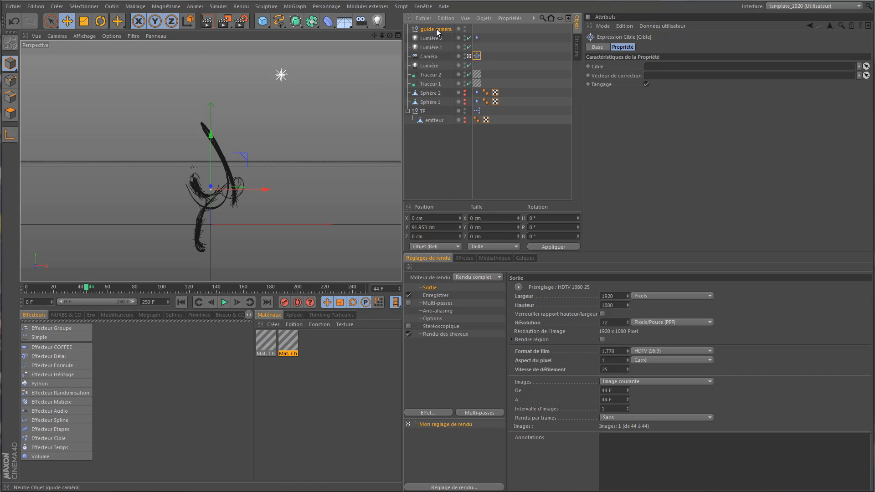
pyautogui.moveTo(442, 28); pyautogui.dragTo(673, 66)
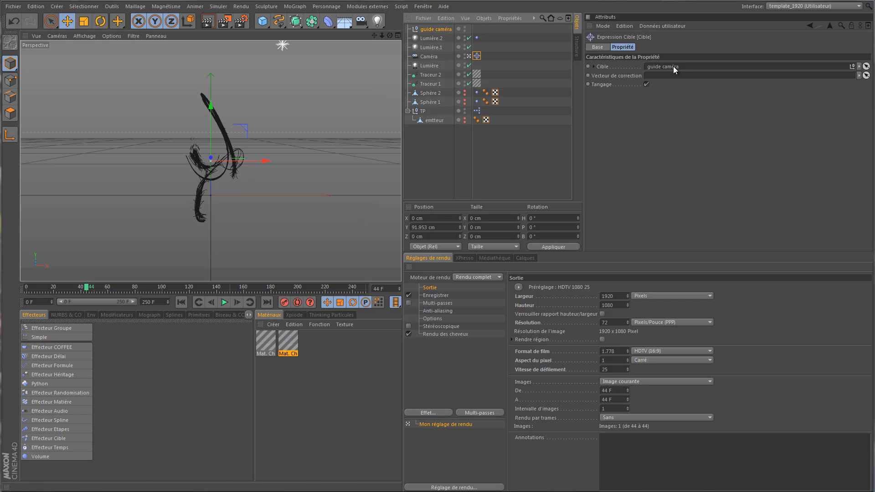
pyautogui.moveTo(210, 105)
pyautogui.mouseDown()
pyautogui.moveTo(210, 94)
pyautogui.moveTo(212, 105)
pyautogui.mouseUp()
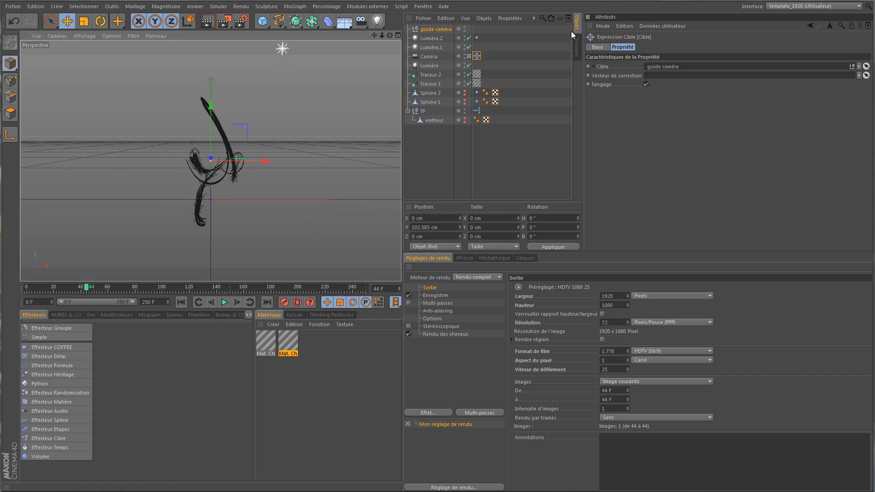
# Bring the camera closer to the strands by changing its Z position to -781 cm
pyautogui.click(431, 56)
pyautogui.click(476, 56)
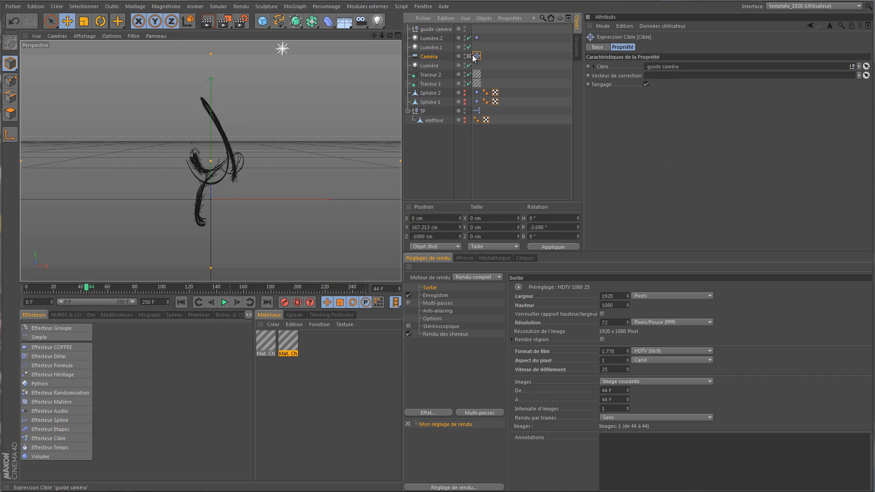
pyautogui.click(428, 56)
pyautogui.click(688, 47)
pyautogui.click(647, 47)
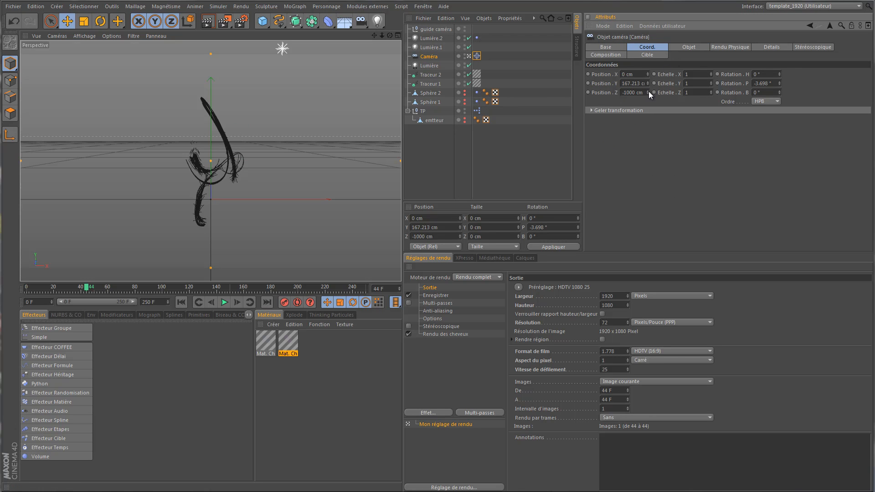
pyautogui.moveTo(646, 91)
pyautogui.mouseDown()
pyautogui.moveTo(648, 73)
pyautogui.moveTo(646, 91)
pyautogui.mouseUp()
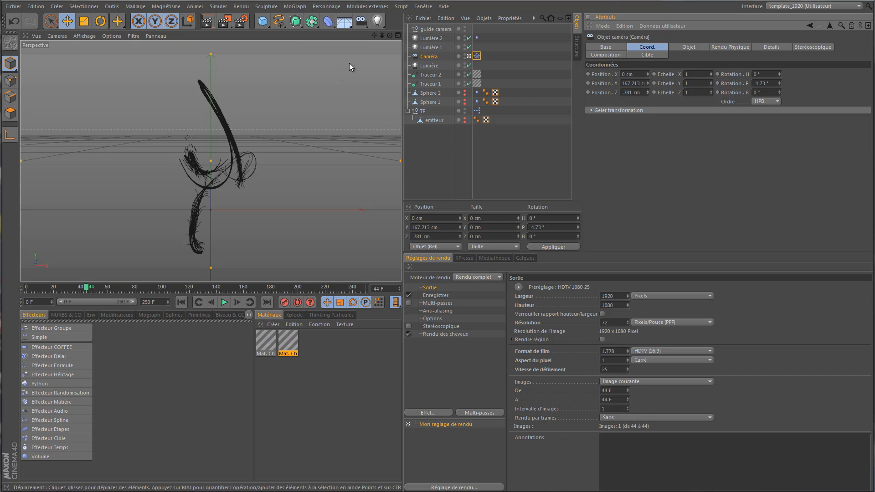
# Move the Vibration tag from Lumière.2 to the camera and play the animation from frame 0
pyautogui.click(438, 29)
pyautogui.moveTo(477, 38); pyautogui.dragTo(485, 56)
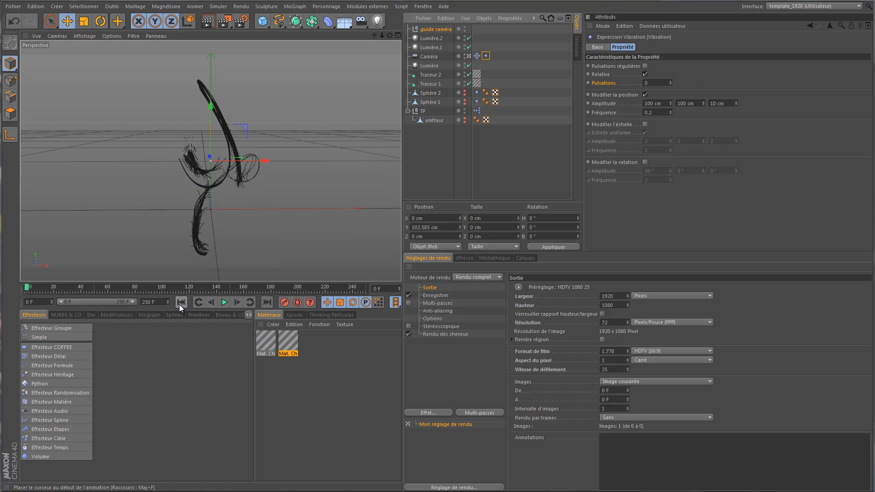
pyautogui.click(181, 303)
pyautogui.click(224, 303)
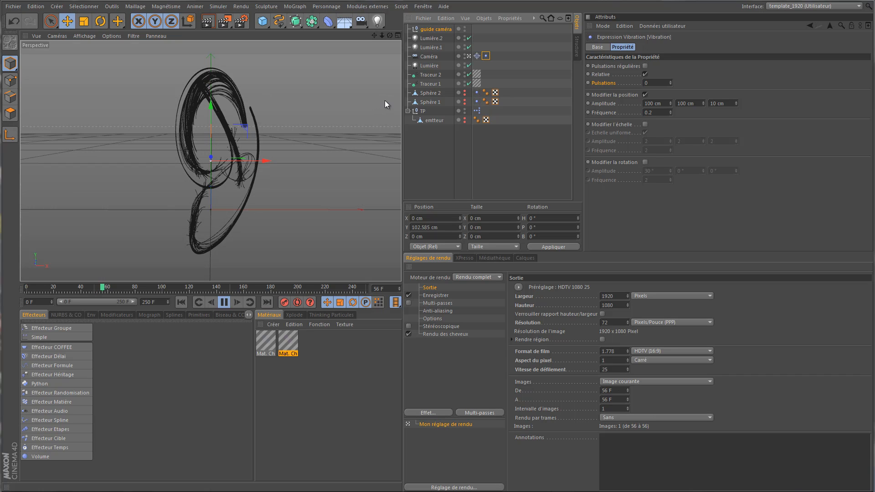
# Set the camera Vibration tag's X and Y position amplitudes to 200 cm and stop the playback
pyautogui.click(663, 102)
pyautogui.write('00')
pyautogui.press('Tab')
pyautogui.write('200')
pyautogui.press('Tab')
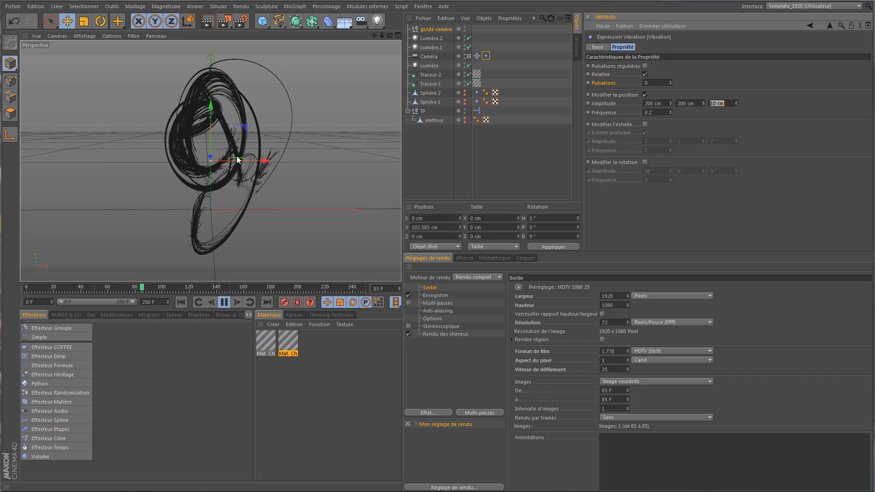
pyautogui.click(661, 112)
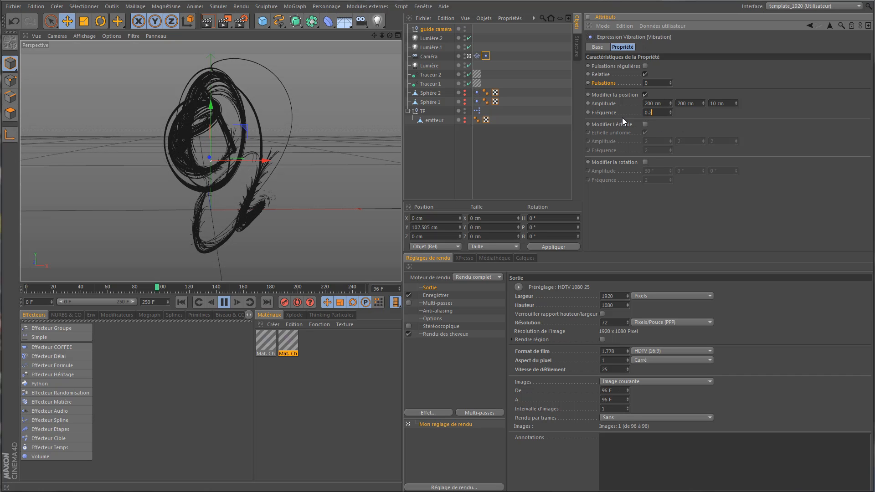
pyautogui.click(664, 104)
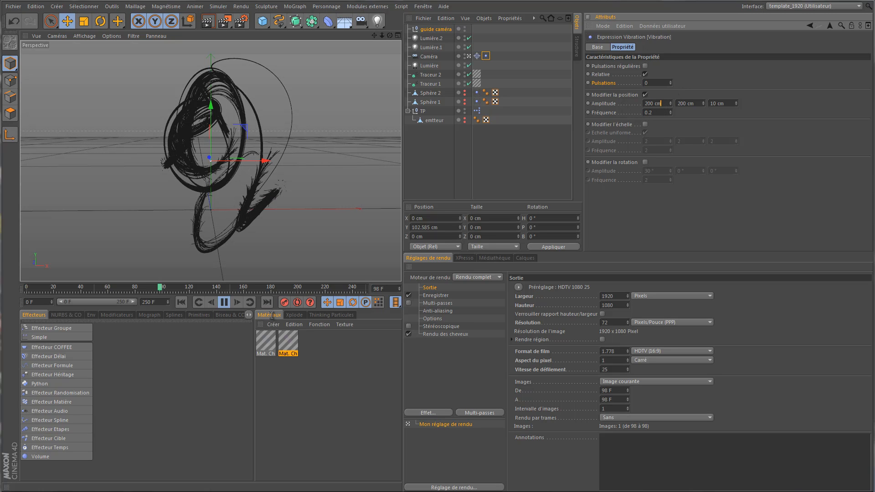
pyautogui.click(224, 303)
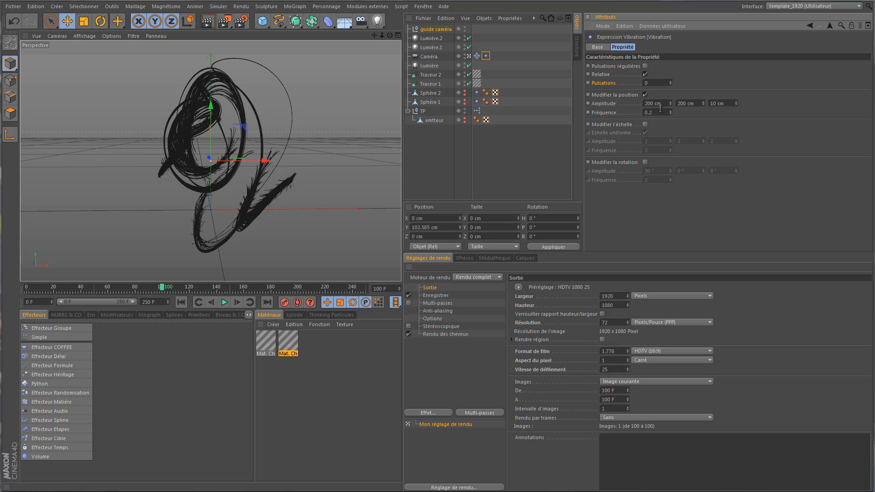
# Set the camera Vibration tag's X and Y position amplitudes to 400 cm
pyautogui.moveTo(664, 103); pyautogui.dragTo(607, 105)
pyautogui.write('400')
pyautogui.press('Tab')
pyautogui.write('400')
pyautogui.press('Tab')
# Check the camera movement by playing the animation from frame 0, rendering frame 63 in the viewport and replaying to frame 59
pyautogui.click(180, 303)
pyautogui.click(224, 303)
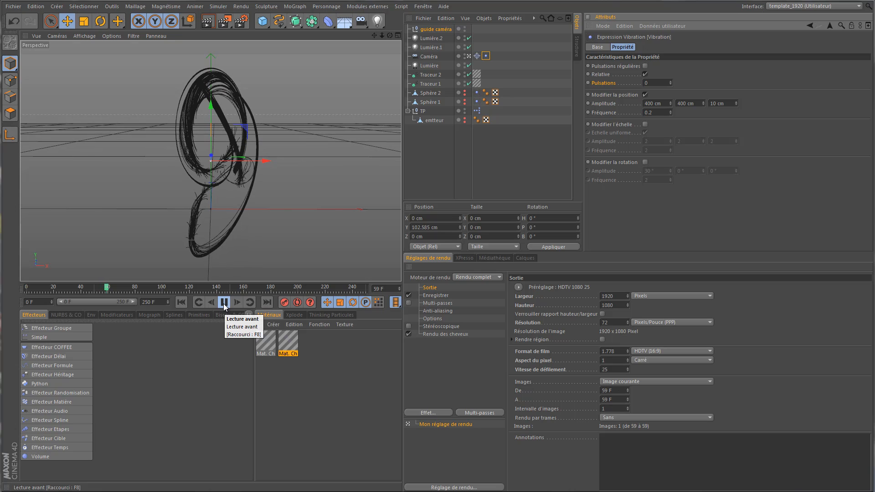
pyautogui.click(224, 302)
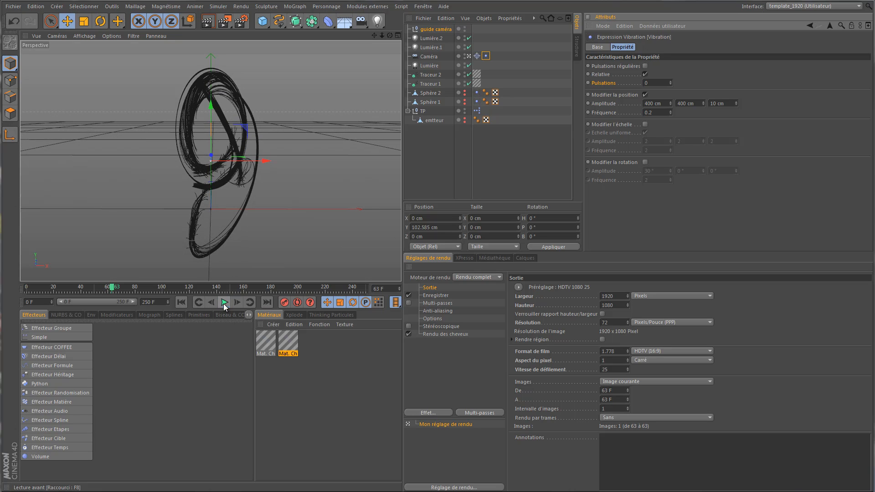
pyautogui.click(208, 22)
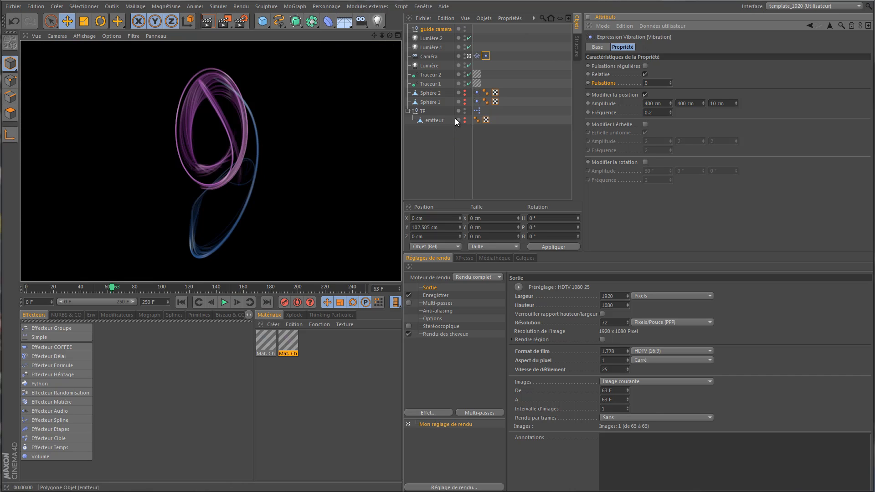
pyautogui.click(181, 303)
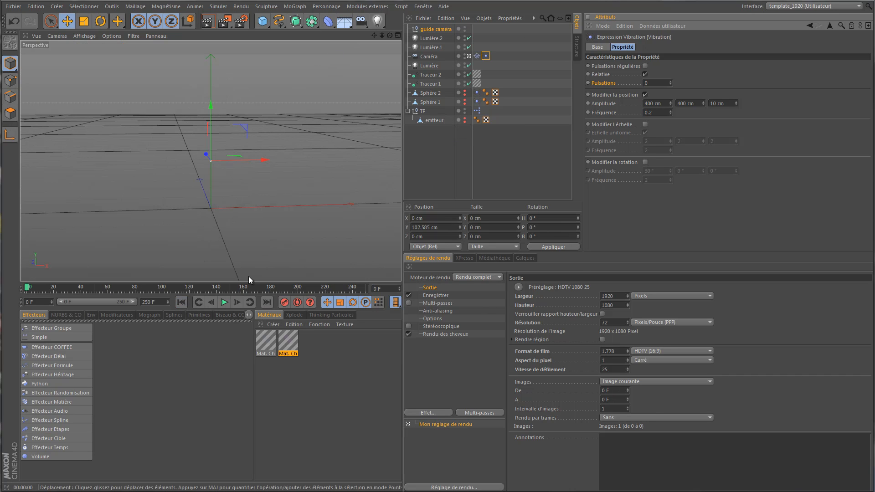
pyautogui.click(224, 303)
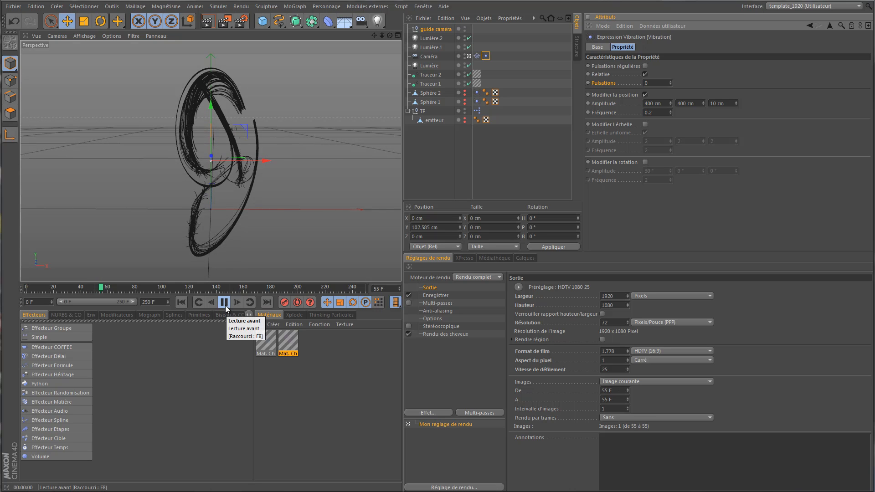
pyautogui.click(225, 304)
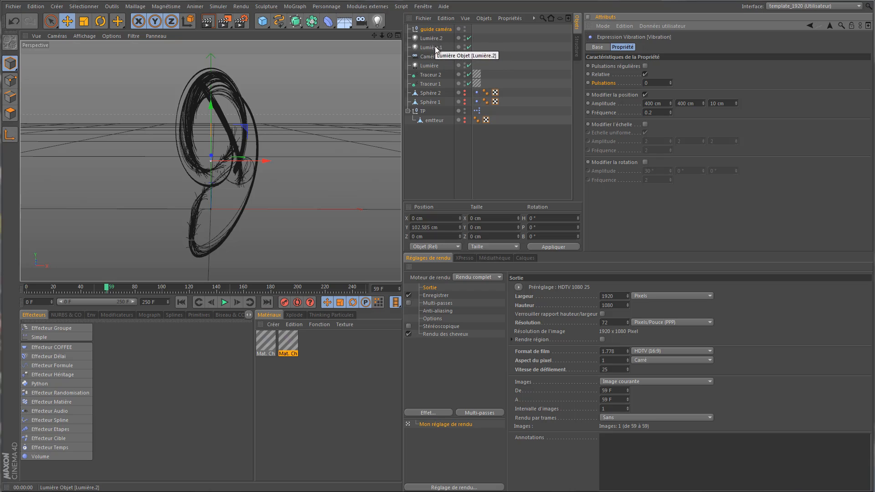
# Reorder Lumière above the camera, then make Caméra a child of the guide caméra null and collapse that null
pyautogui.moveTo(431, 65); pyautogui.dragTo(435, 53)
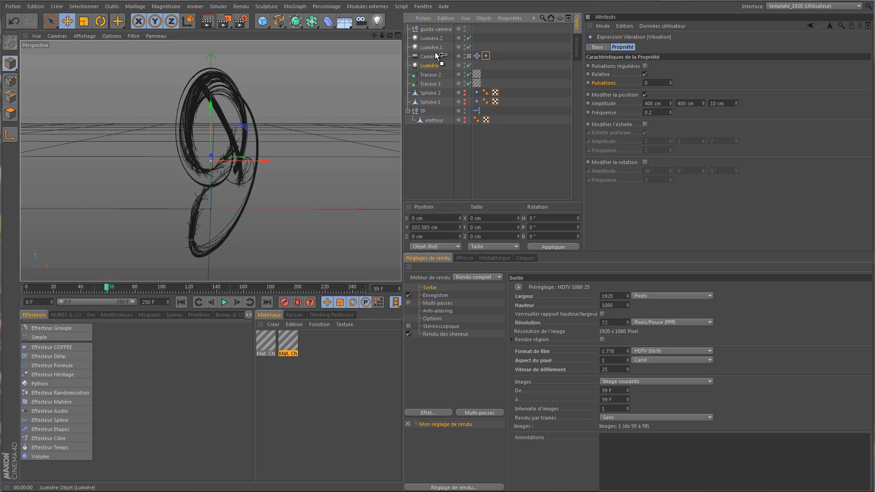
pyautogui.click(437, 38)
pyautogui.keyDown('shift'); pyautogui.click(433, 66); pyautogui.keyUp('shift')
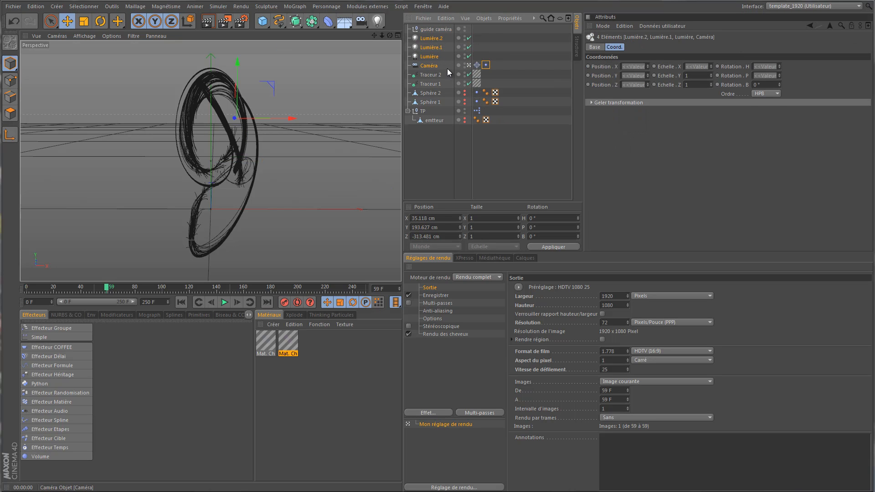
pyautogui.click(435, 29)
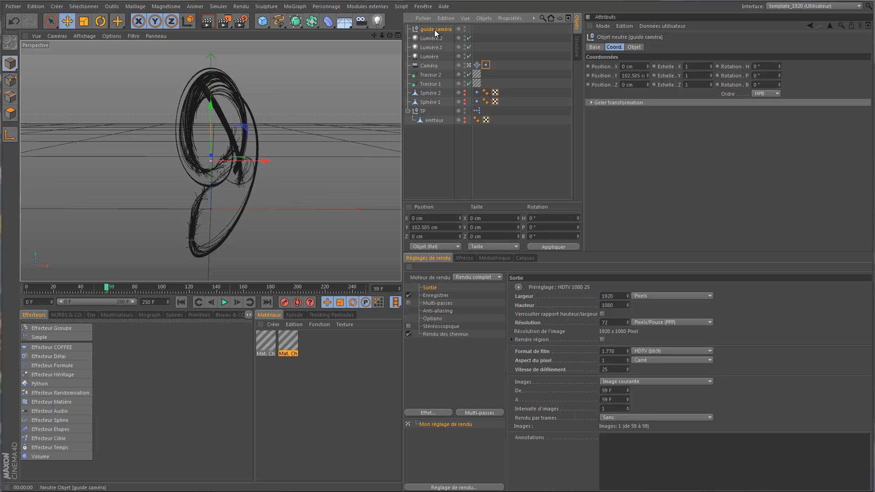
pyautogui.moveTo(429, 65); pyautogui.dragTo(441, 31)
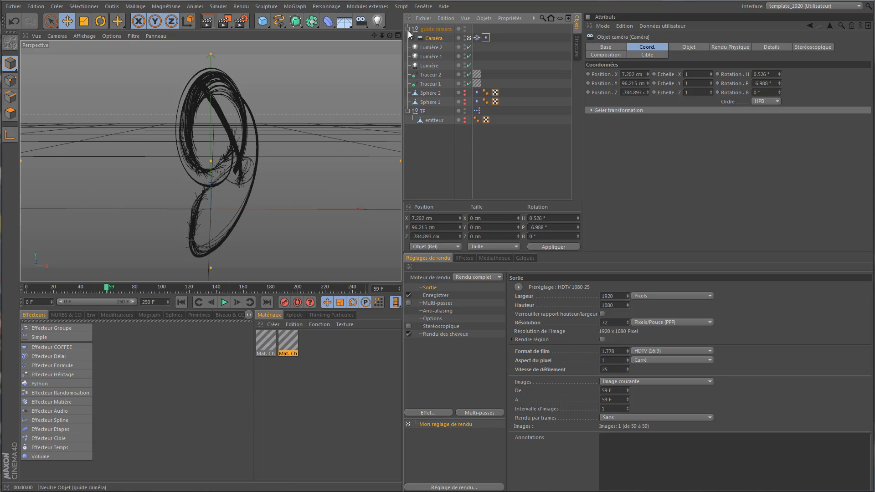
pyautogui.click(408, 31)
# Group guide caméra and the three lights under a null named environnement
pyautogui.click(436, 30)
pyautogui.keyDown('shift'); pyautogui.click(430, 56); pyautogui.keyUp('shift')
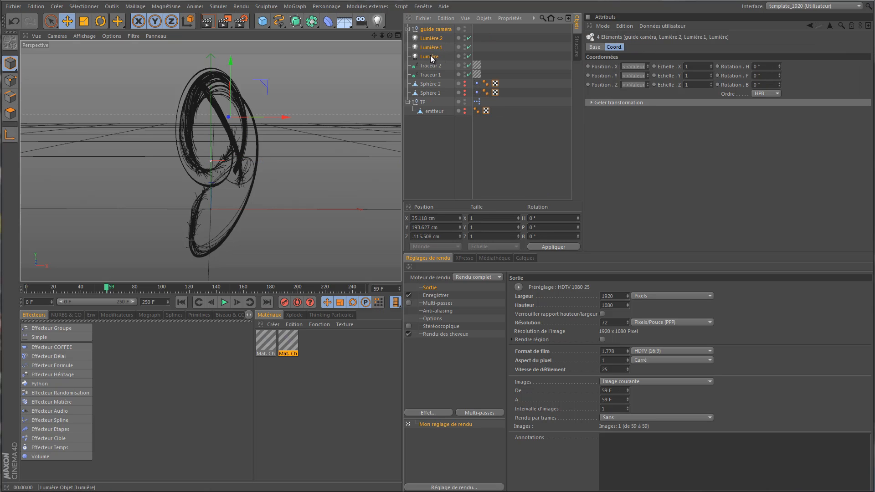
pyautogui.hotkey('alt', 'g')
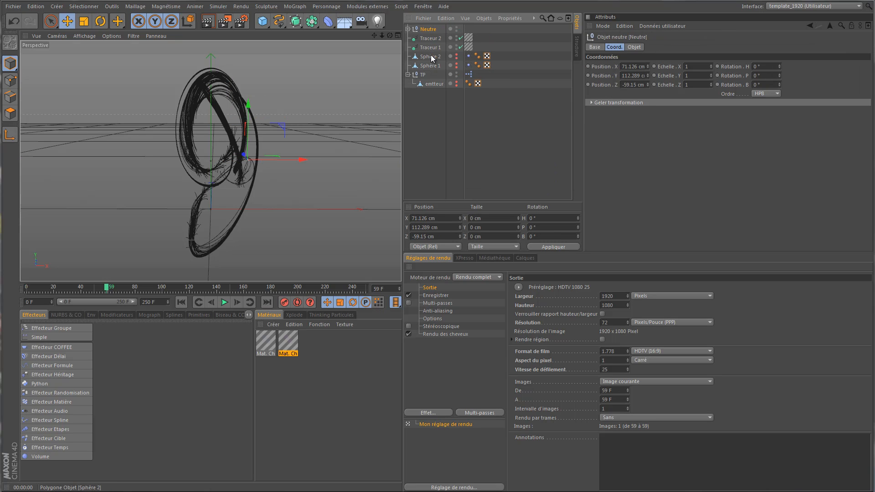
pyautogui.doubleClick(430, 29)
pyautogui.write('environnemen')
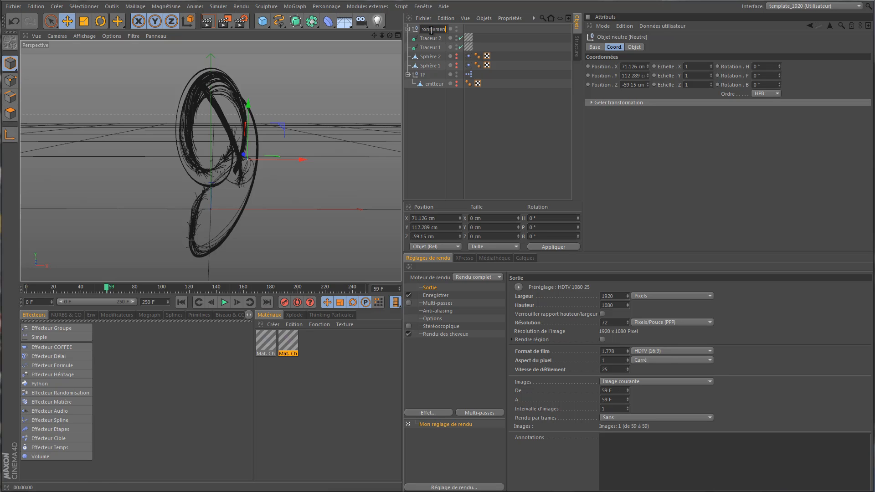
pyautogui.write('t')
pyautogui.press('Return')
# Place Sphère 2 directly below Traceur 2 and group both under a null named trait 2
pyautogui.moveTo(432, 59); pyautogui.dragTo(437, 43)
pyautogui.keyDown('ctrl'); pyautogui.click(437, 39); pyautogui.keyUp('ctrl')
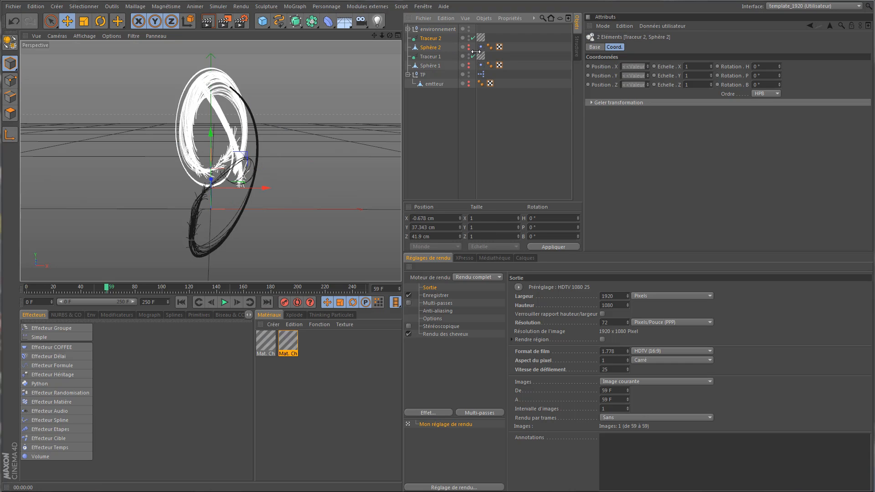
pyautogui.rightClick(433, 48)
pyautogui.click(420, 48)
pyautogui.hotkey('alt', 'g')
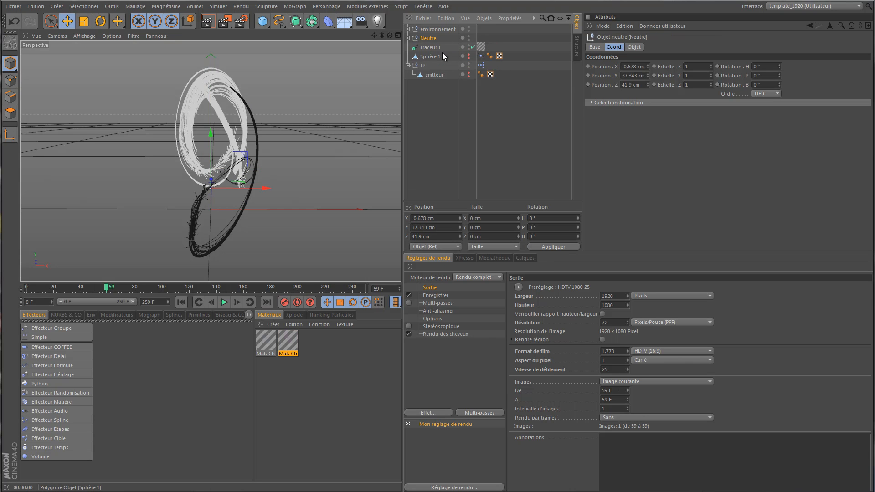
pyautogui.doubleClick(433, 37)
pyautogui.write('trait 2')
pyautogui.press('Return')
# Group Traceur 1 and Sphère 1 under a null named trait 1
pyautogui.click(431, 48)
pyautogui.keyDown('shift'); pyautogui.click(433, 58); pyautogui.keyUp('shift')
pyautogui.rightClick(433, 58)
pyautogui.click(430, 58)
pyautogui.hotkey('alt', 'g')
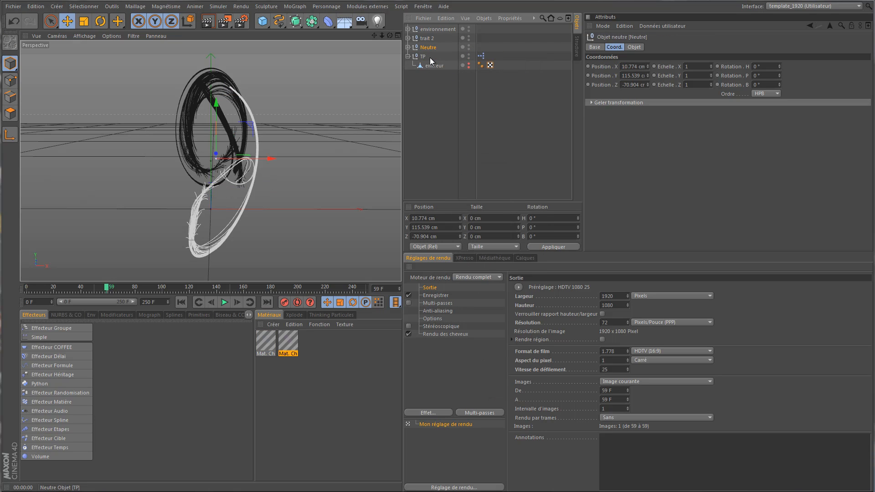
pyautogui.doubleClick(424, 48)
pyautogui.press('BackSpace')
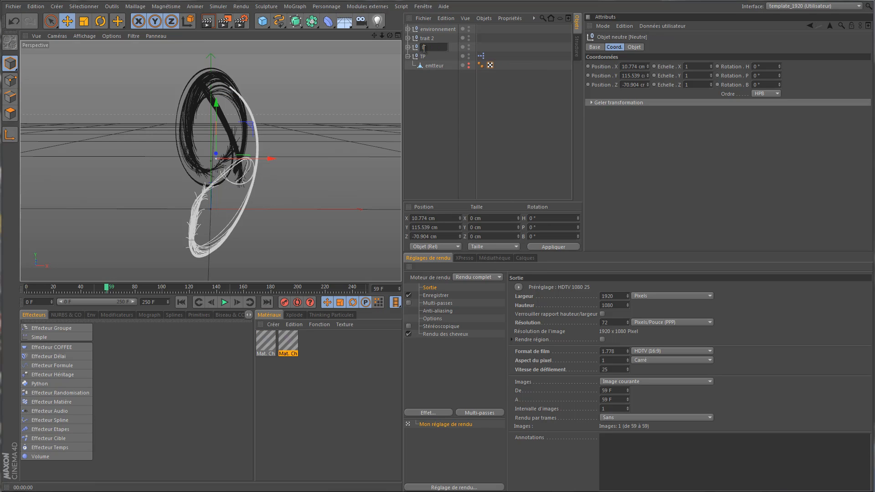
pyautogui.press('Return')
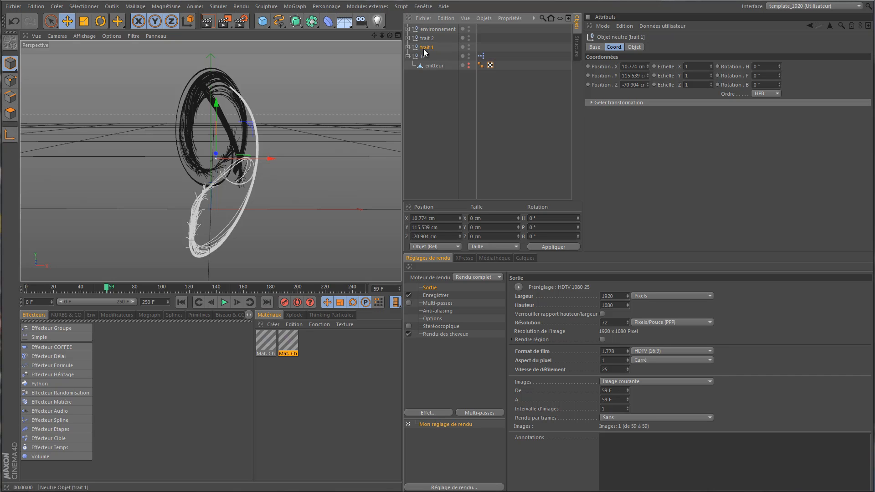
# Collapse the TP null's hierarchy and leave no object selected
pyautogui.click(408, 56)
pyautogui.click(426, 38)
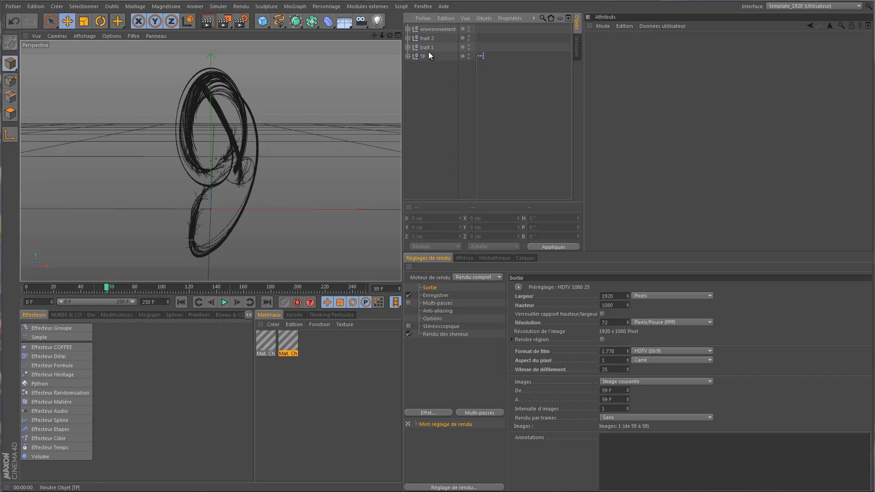
pyautogui.keyDown('ctrl'); pyautogui.click(427, 48); pyautogui.keyUp('ctrl')
pyautogui.moveTo(427, 48)
pyautogui.mouseDown()
pyautogui.moveTo(434, 57)
pyautogui.moveTo(425, 51)
pyautogui.mouseUp()
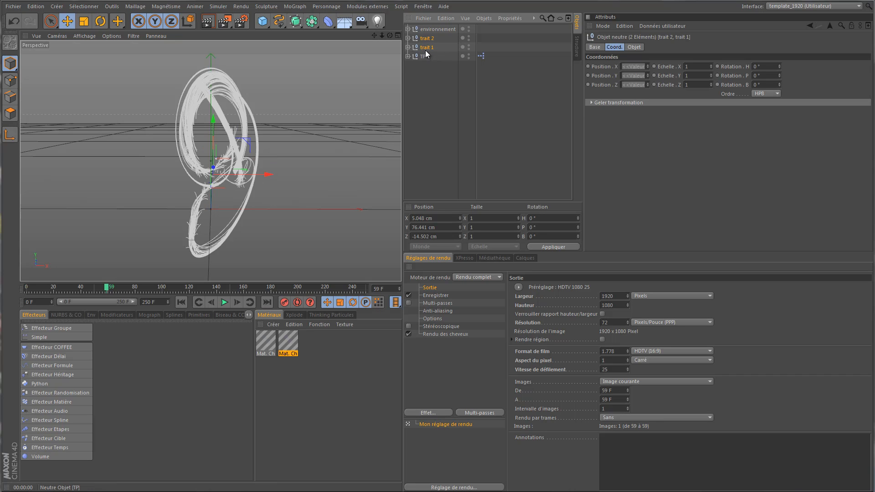
pyautogui.click(440, 72)
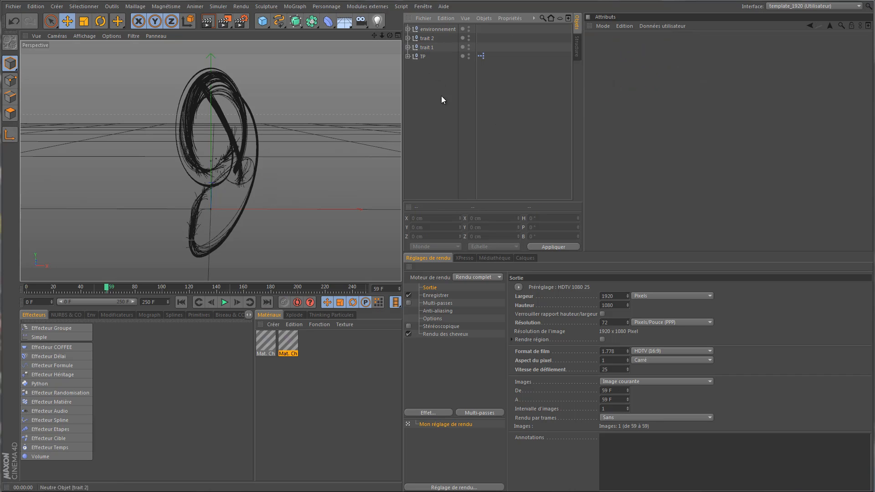
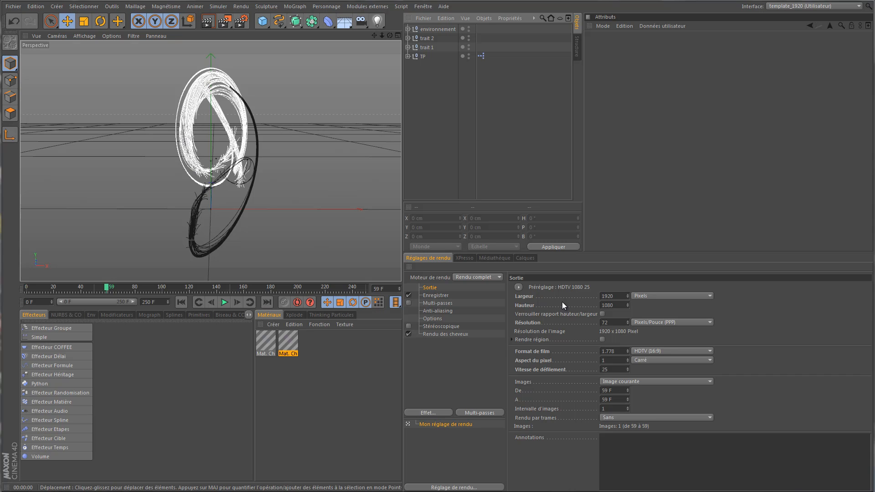
# Display the Rendu des cheveux render settings and add an Arrière plan object to the scene
pyautogui.click(461, 335)
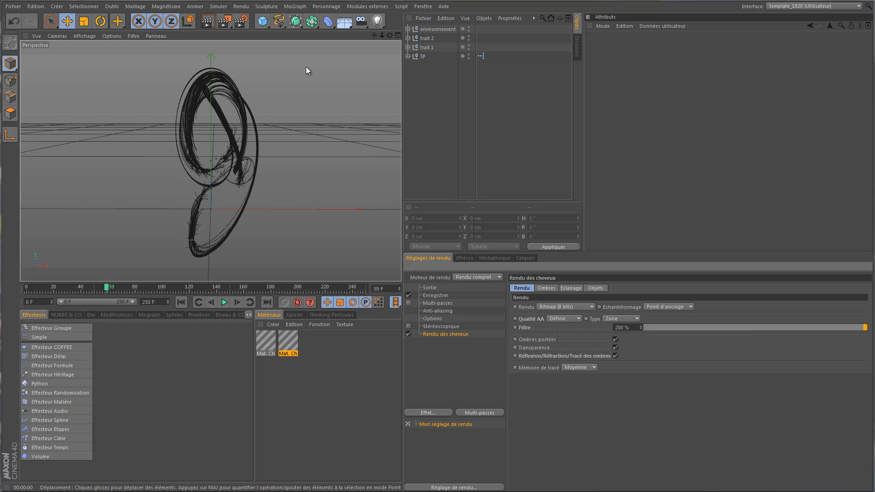
pyautogui.click(349, 24)
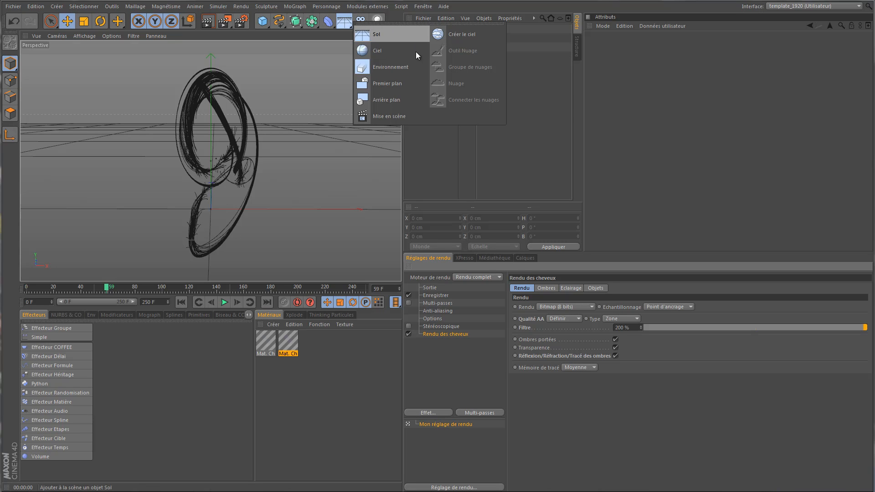
pyautogui.click(412, 100)
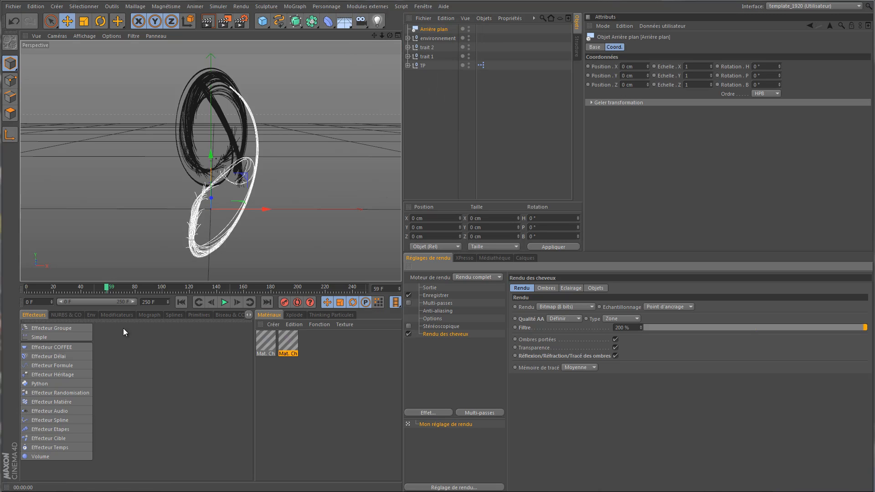
# Create a new standard material and disable its Spécularité channel
pyautogui.doubleClick(348, 352)
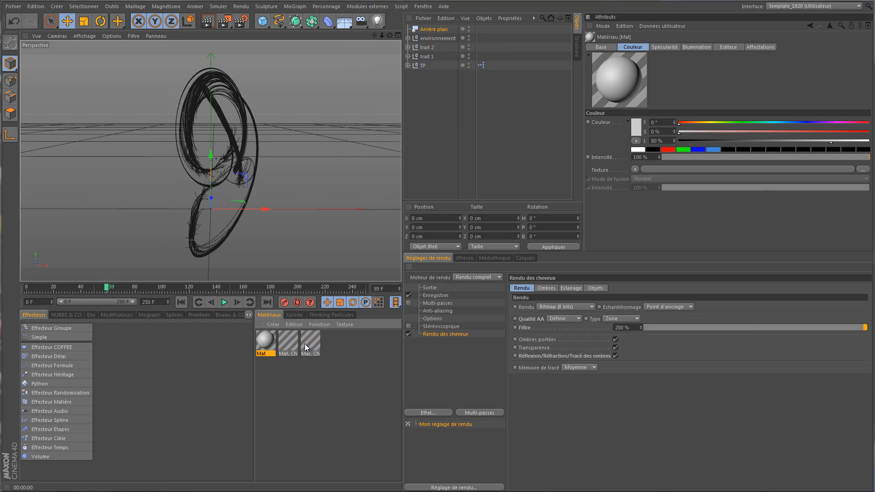
pyautogui.doubleClick(266, 342)
pyautogui.click(259, 355)
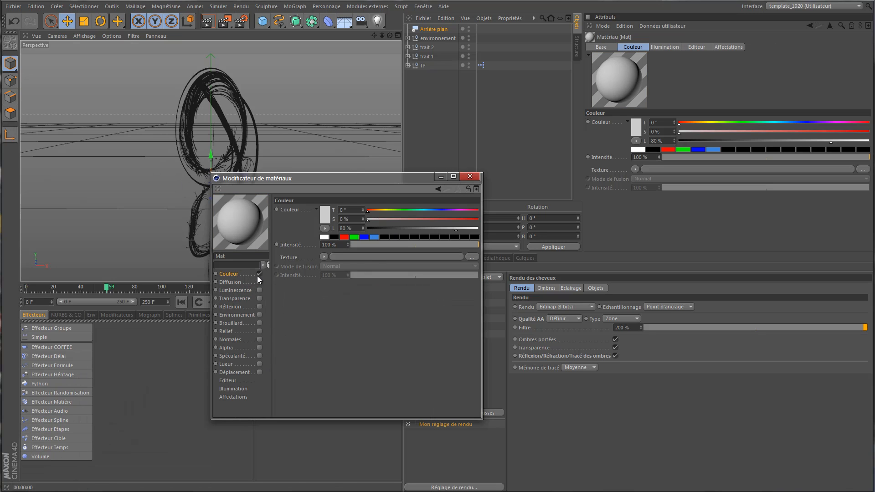
# Load a Dégradé shader as the new material's Couleur texture and set the gradient type to 2D - Circulaire
pyautogui.click(324, 257)
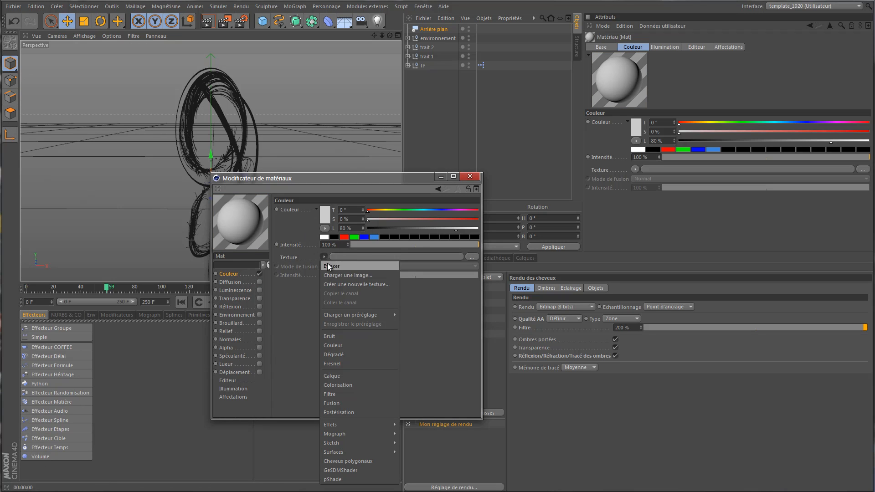
pyautogui.click(371, 355)
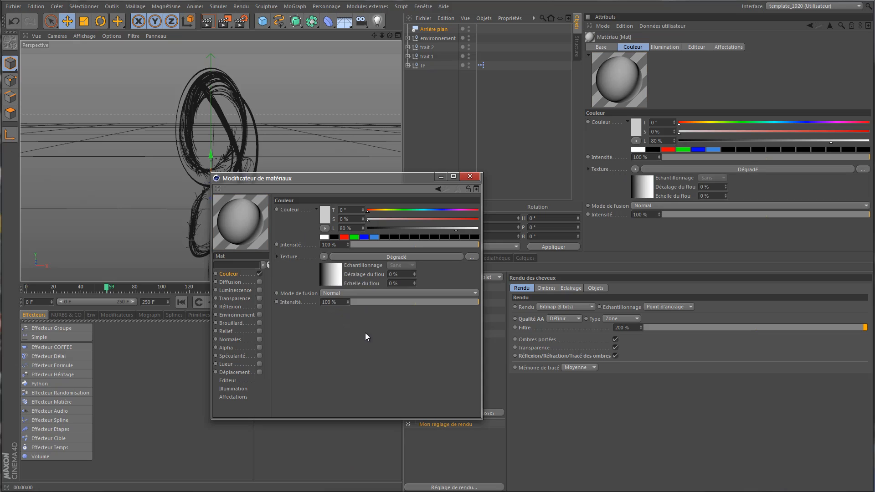
pyautogui.click(336, 274)
pyautogui.click(359, 288)
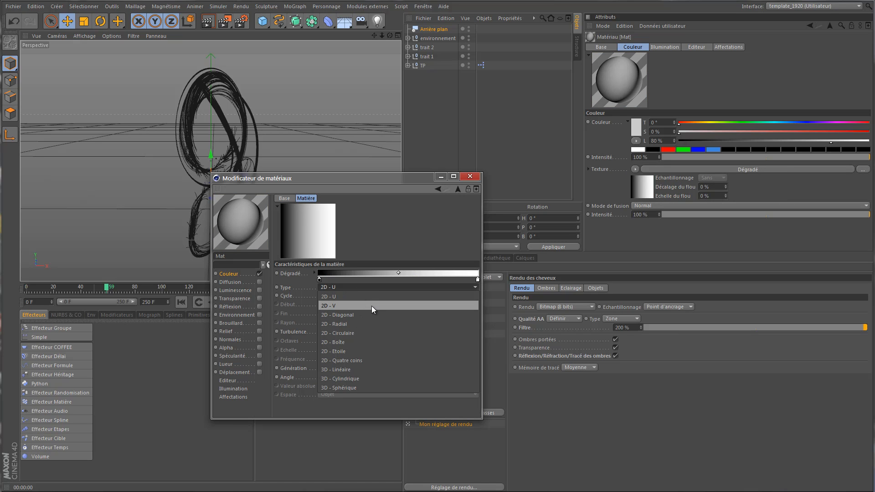
pyautogui.click(363, 332)
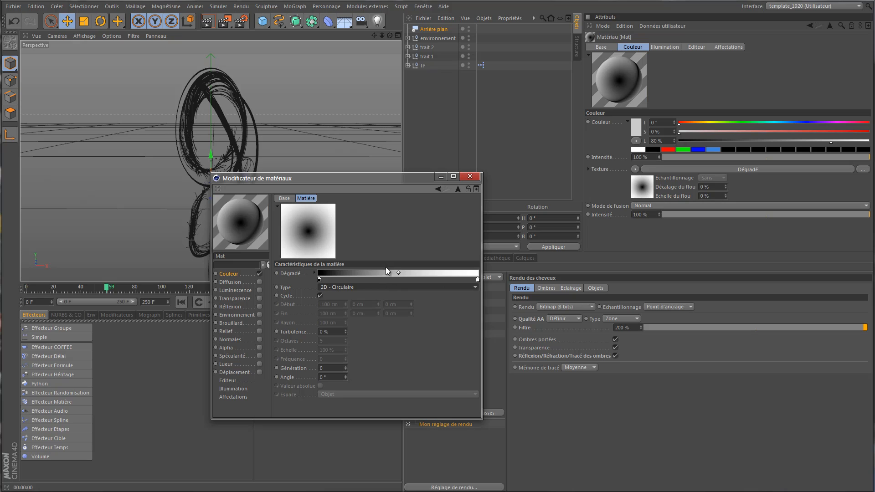
# Invert the circular gradient and set its start knot to dark blue with T 213°, S 71 % and L 17 %
pyautogui.rightClick(398, 275)
pyautogui.click(428, 284)
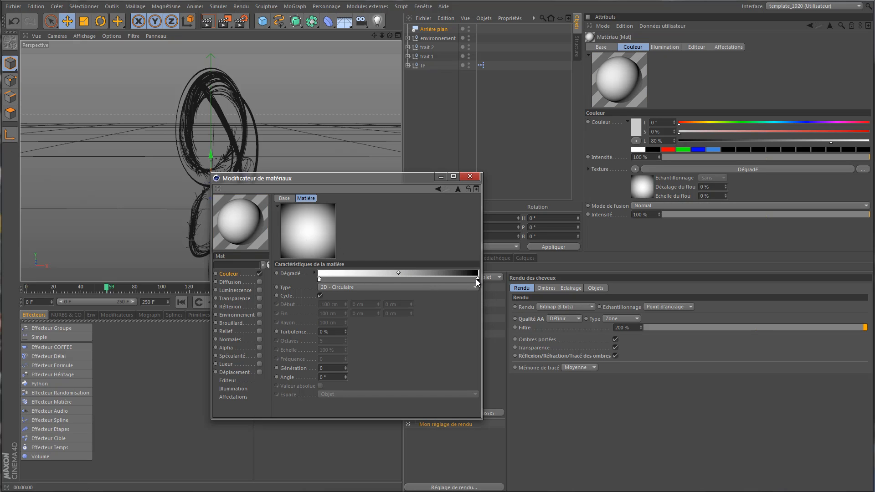
pyautogui.doubleClick(320, 280)
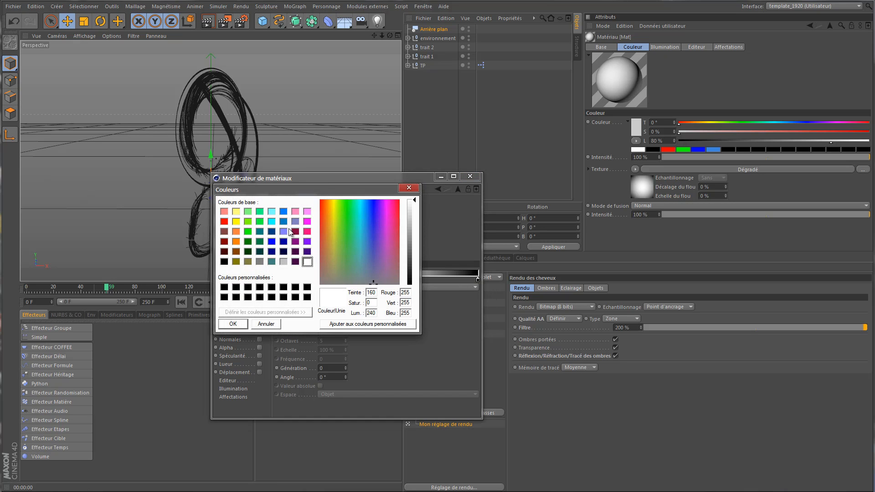
pyautogui.click(406, 196)
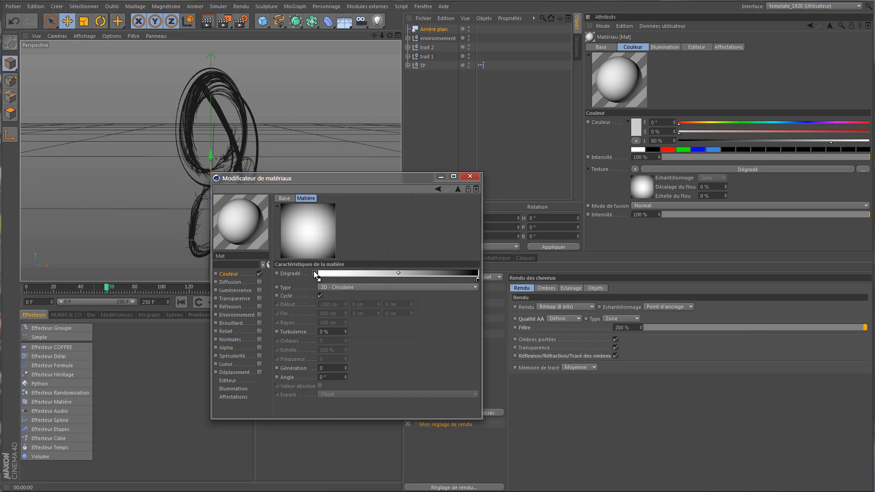
pyautogui.click(314, 272)
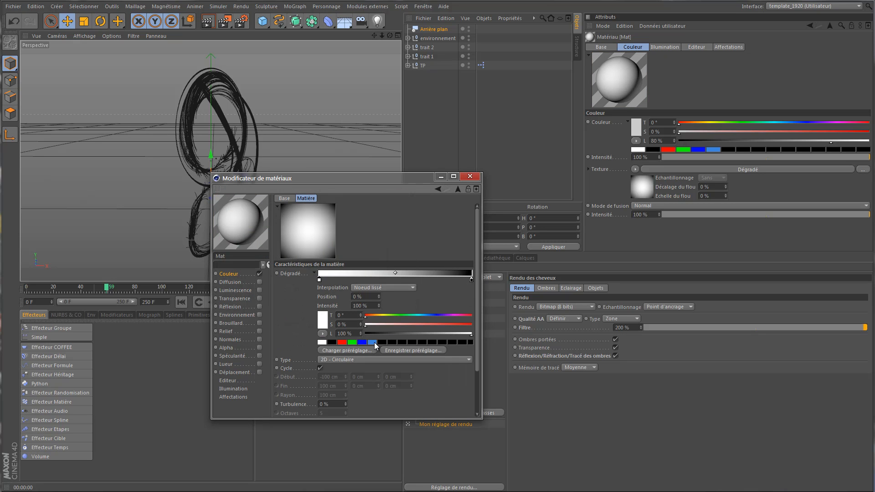
pyautogui.click(372, 343)
pyautogui.moveTo(456, 337); pyautogui.dragTo(384, 332)
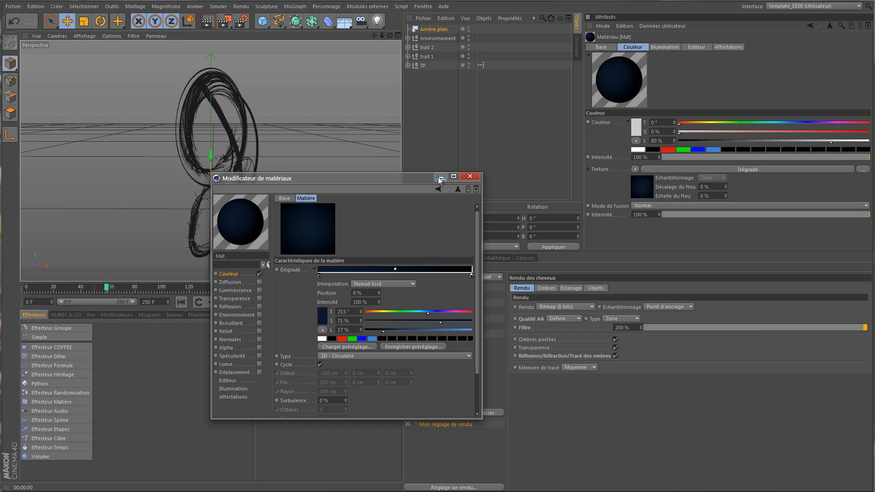
# Render the perspective view and apply the gradient material to the Arrière plan object
pyautogui.moveTo(400, 179); pyautogui.dragTo(652, 137)
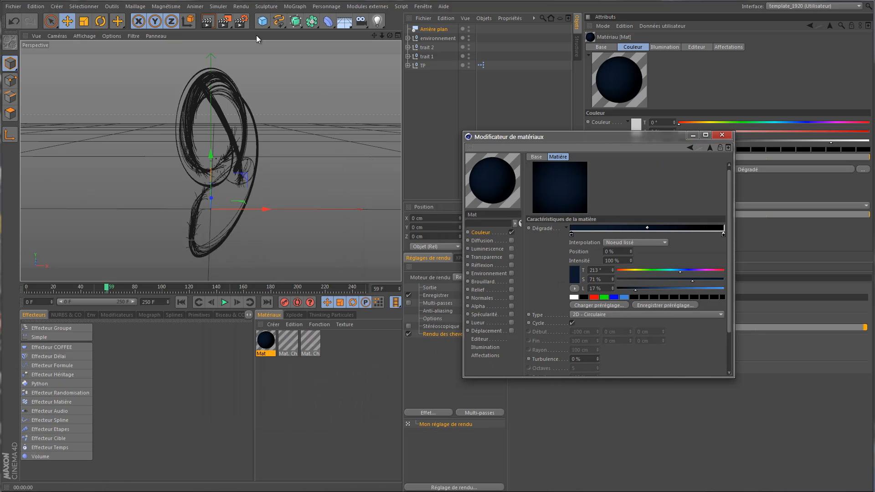
pyautogui.click(207, 21)
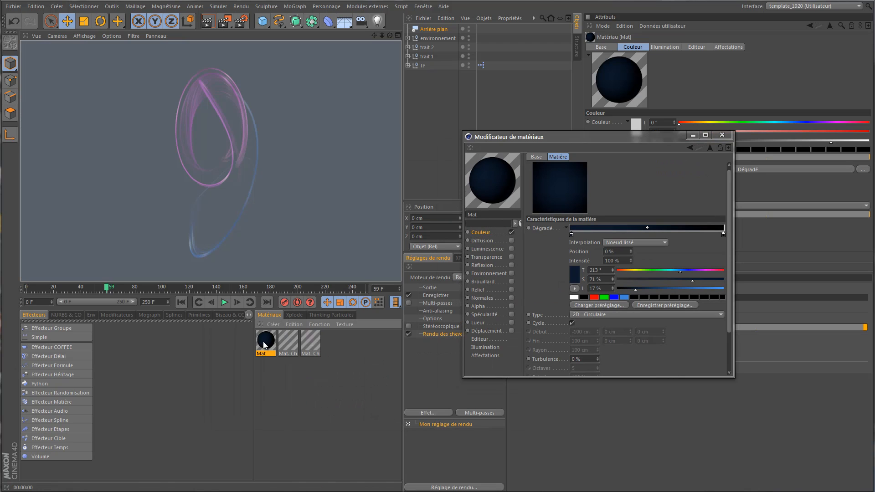
pyautogui.moveTo(442, 31); pyautogui.dragTo(441, 30)
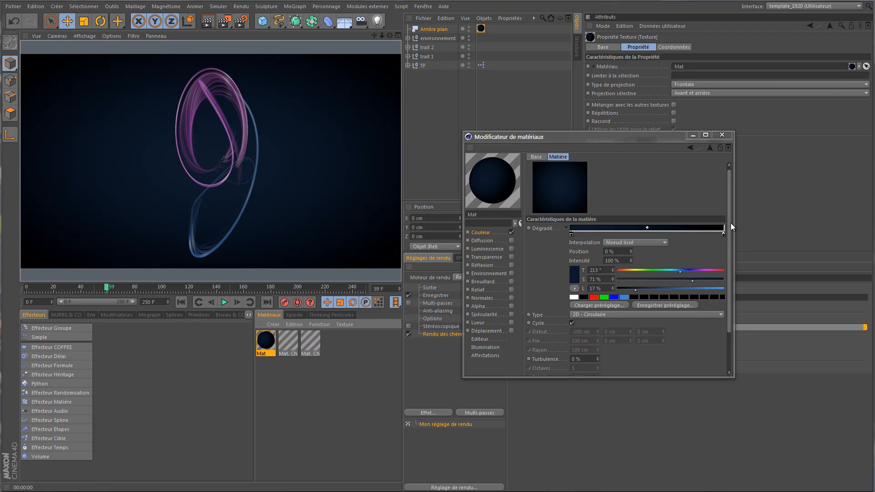
# Set the gradient's Turbulence to 25 % and render the view to preview the background
pyautogui.moveTo(731, 223); pyautogui.dragTo(730, 272)
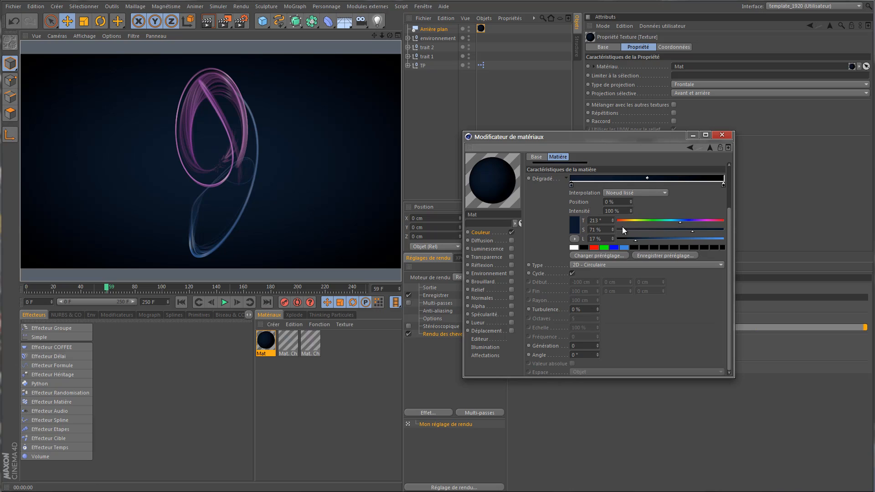
pyautogui.moveTo(595, 308); pyautogui.dragTo(551, 309)
pyautogui.write('25')
pyautogui.press('Tab')
pyautogui.click(207, 25)
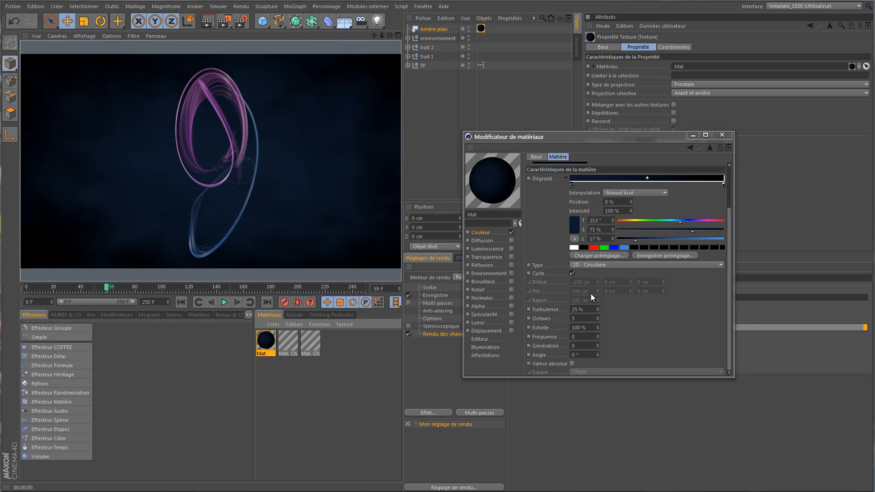
# Set the gradient's Turbulence to 20 % and its blue knot's L to 14 %, render the view and minimize the material editor
pyautogui.moveTo(591, 309); pyautogui.dragTo(546, 310)
pyautogui.write('20')
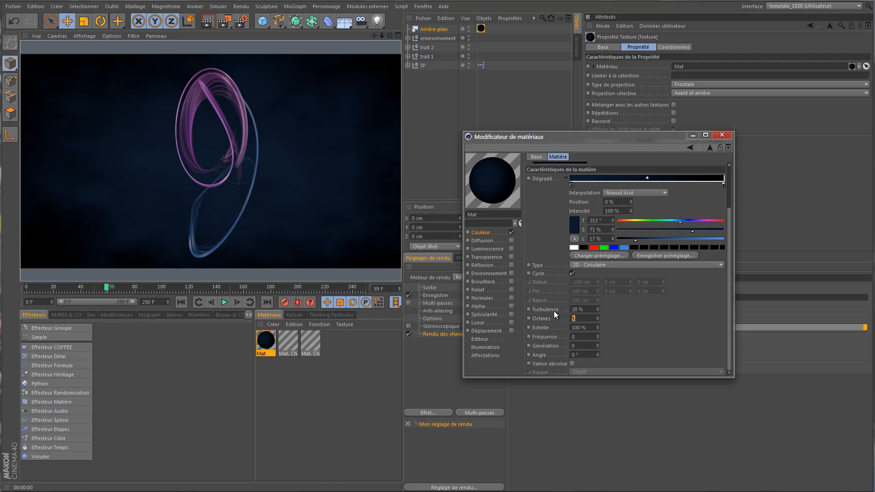
pyautogui.press('Return')
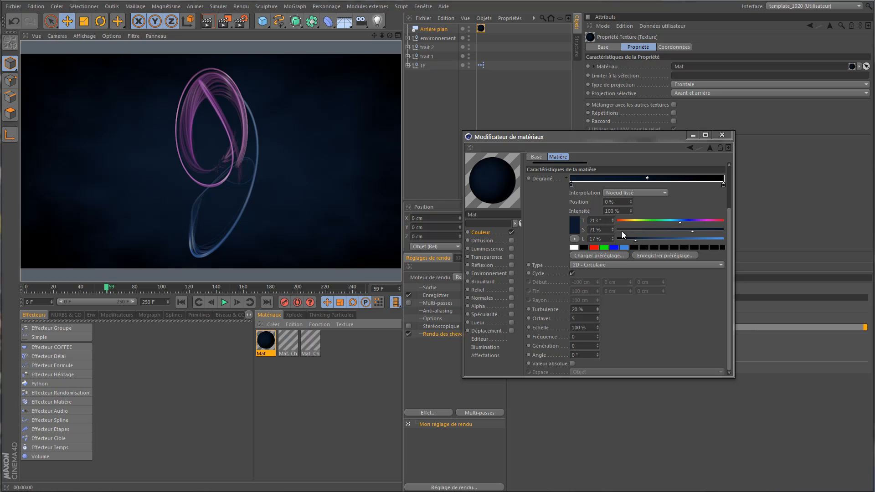
pyautogui.moveTo(637, 244); pyautogui.dragTo(633, 241)
pyautogui.click(208, 22)
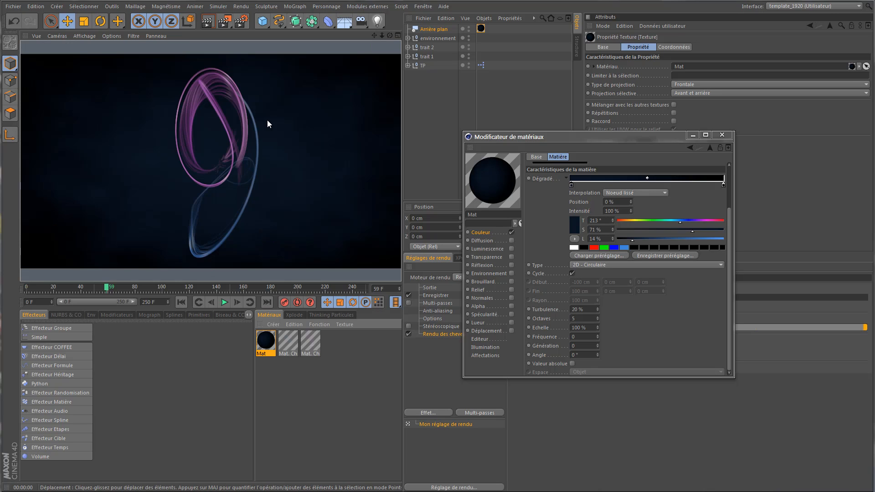
pyautogui.click(692, 135)
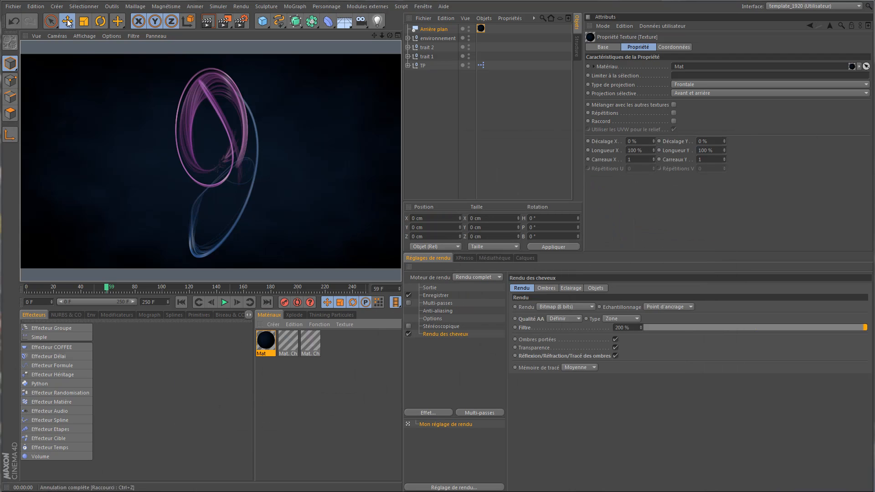
# Save the project under the new name tuto23052013.c4d in the tuto TP vecteur 1 folder
pyautogui.click(13, 6)
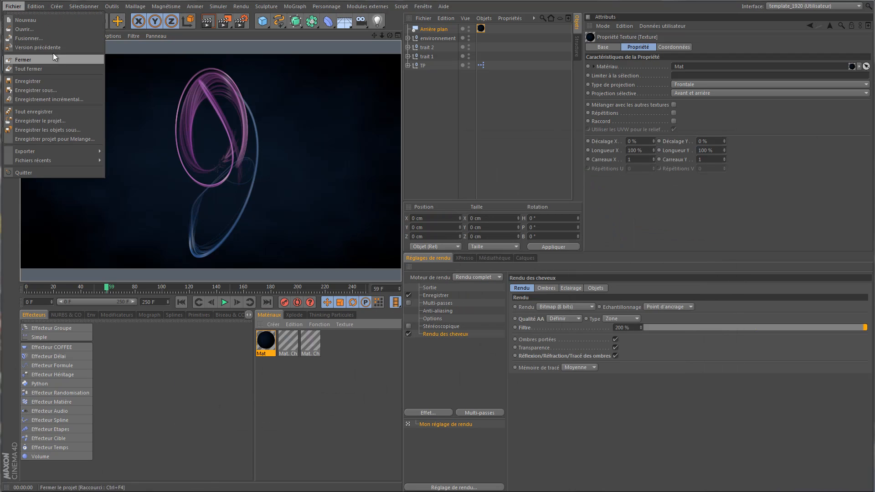
pyautogui.click(58, 91)
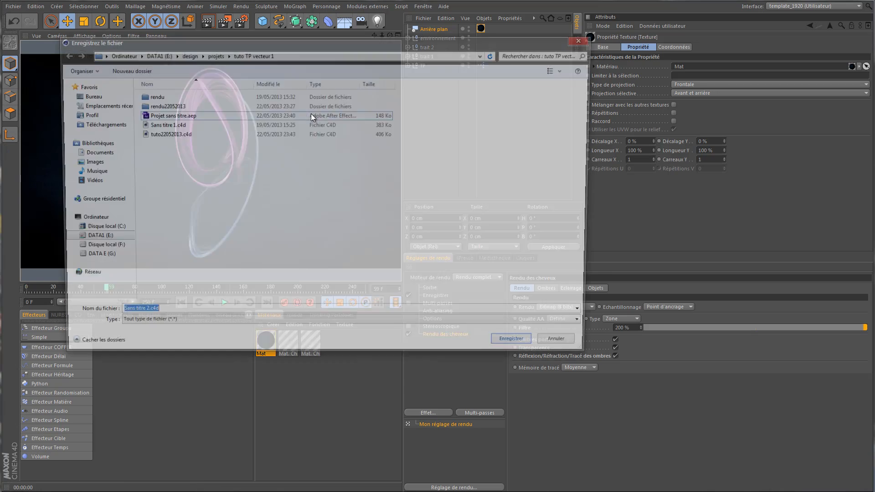
pyautogui.click(182, 160)
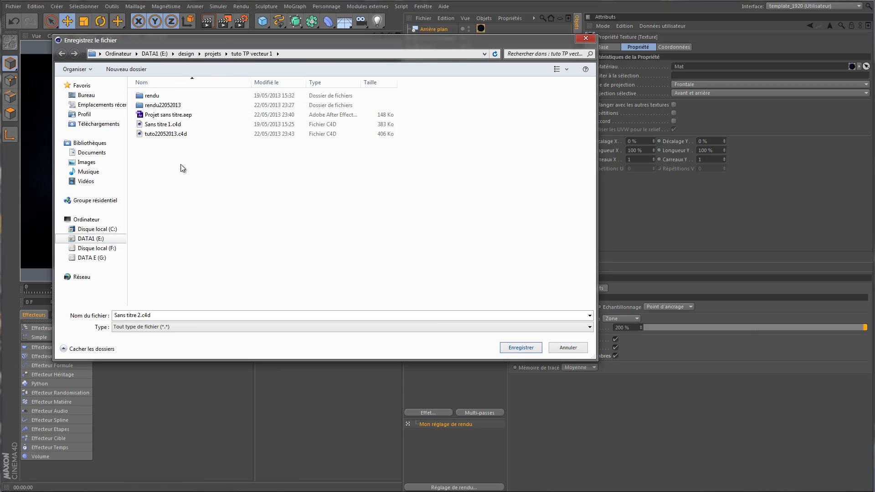
pyautogui.click(176, 106)
pyautogui.click(168, 179)
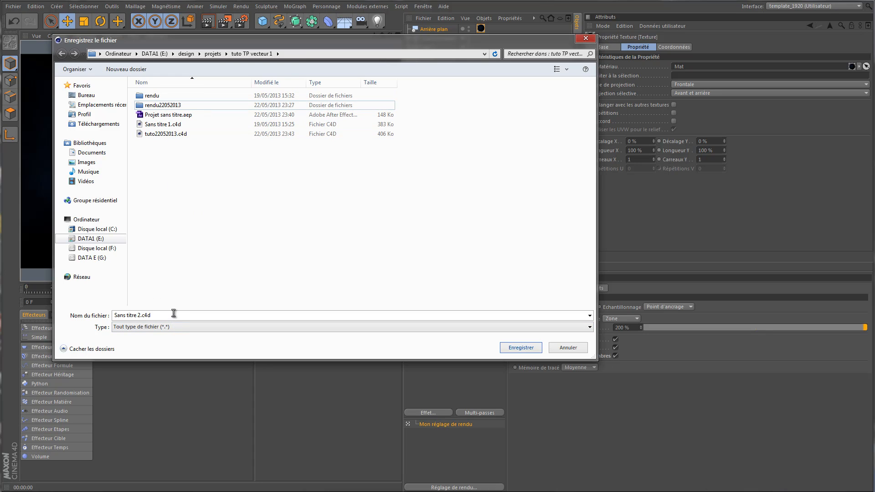
pyautogui.click(172, 132)
pyautogui.click(131, 314)
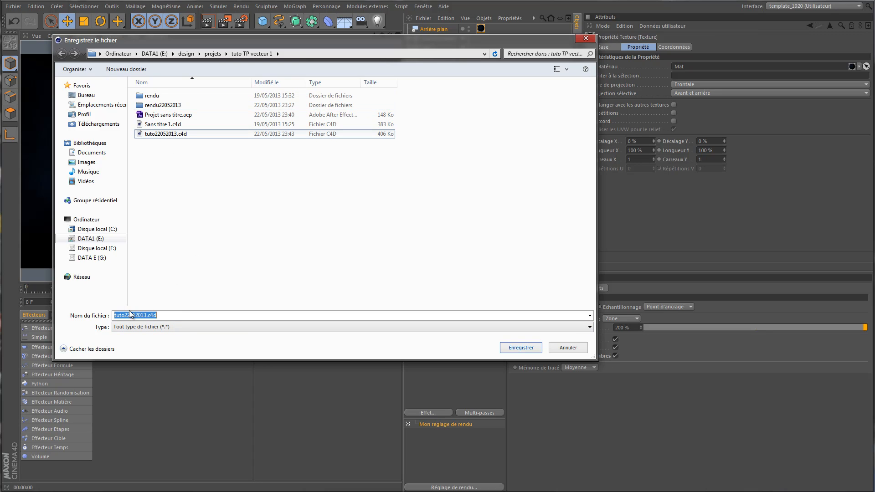
pyautogui.click(131, 315)
pyautogui.press('BackSpace')
pyautogui.write('3')
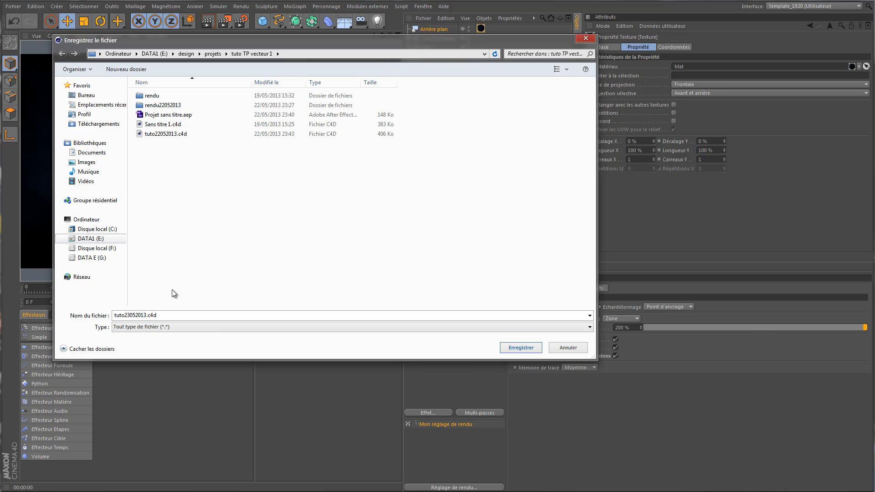
pyautogui.click(515, 347)
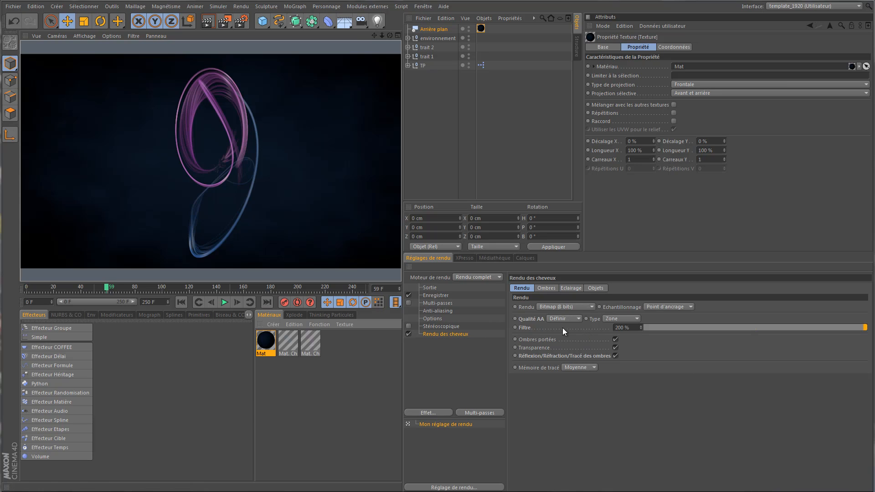
# Check the hair render's Ombres settings and set the Lumière light's shadow map to 750x750
pyautogui.click(545, 289)
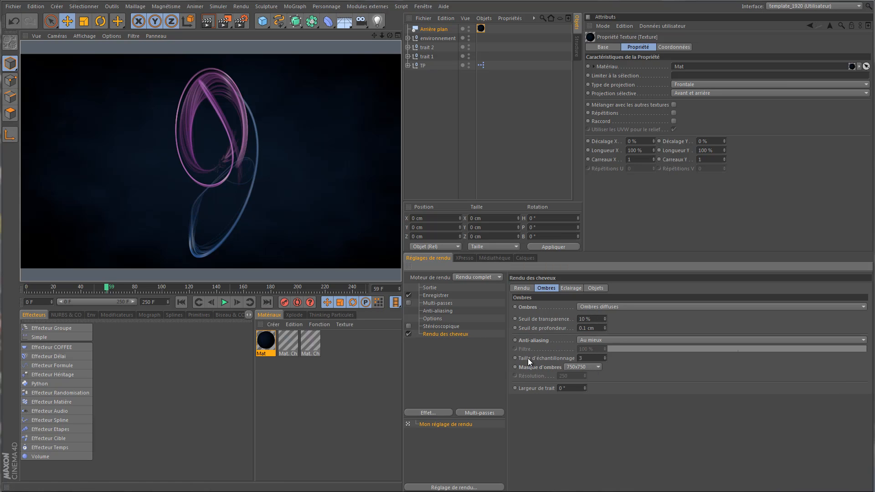
pyautogui.click(408, 39)
pyautogui.click(435, 75)
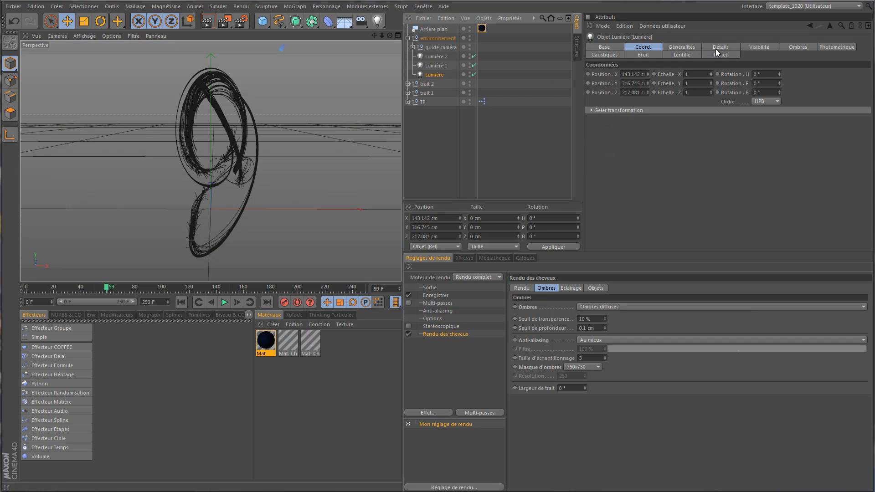
pyautogui.click(790, 47)
pyautogui.click(681, 124)
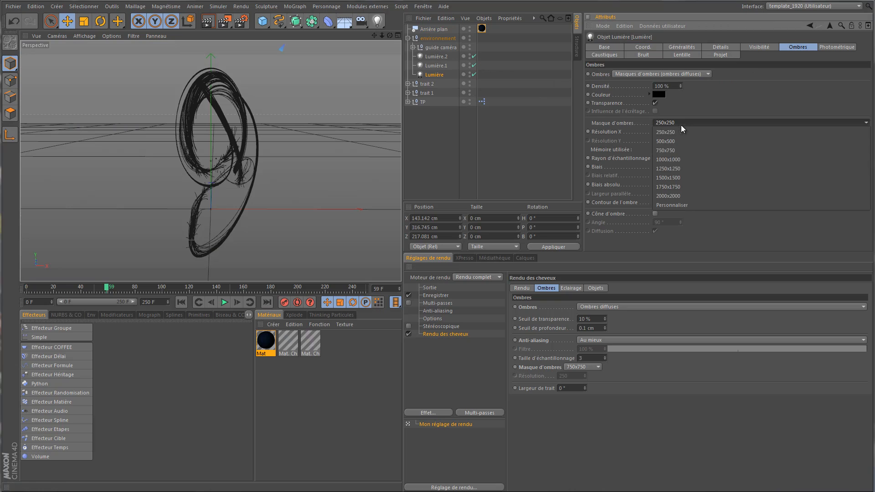
pyautogui.click(699, 149)
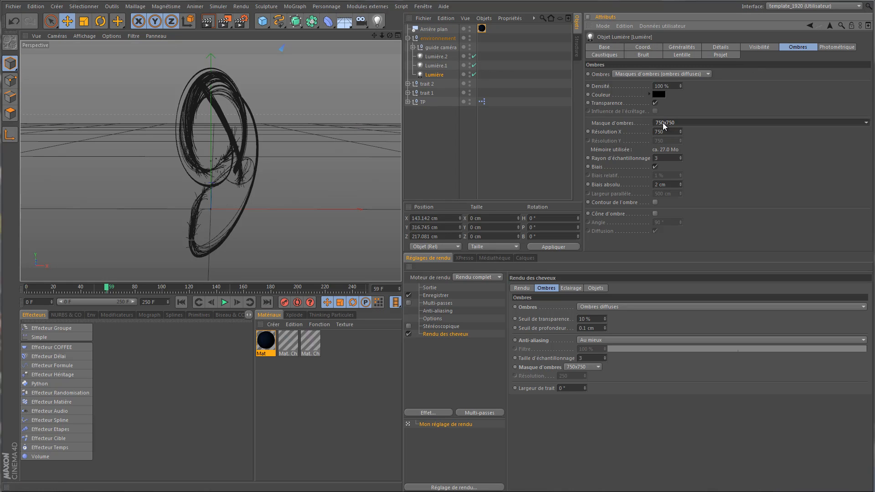
pyautogui.click(408, 38)
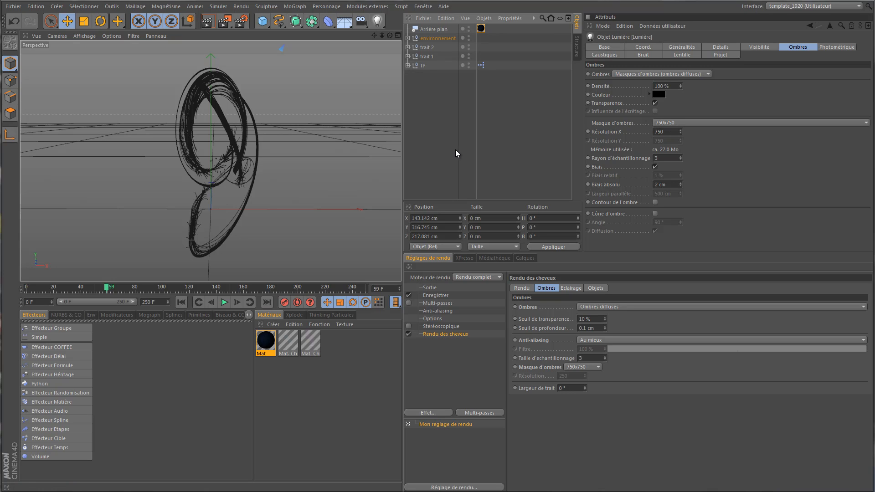
# Set the render output's frame range to Toutes les images and return the timeline to the first frame
pyautogui.click(430, 288)
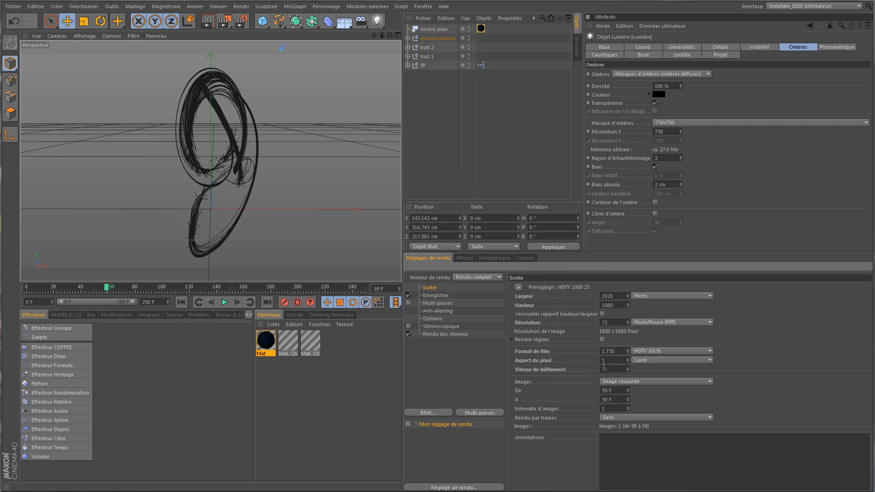
pyautogui.click(641, 384)
pyautogui.click(655, 411)
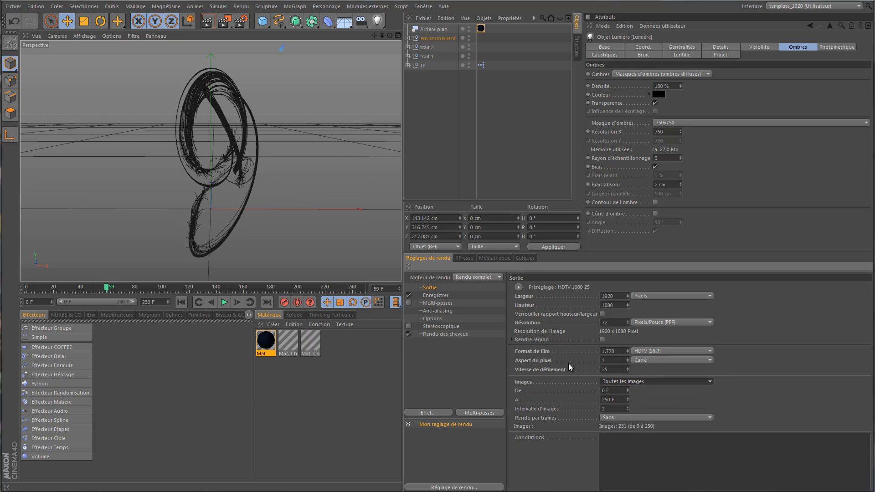
pyautogui.click(181, 302)
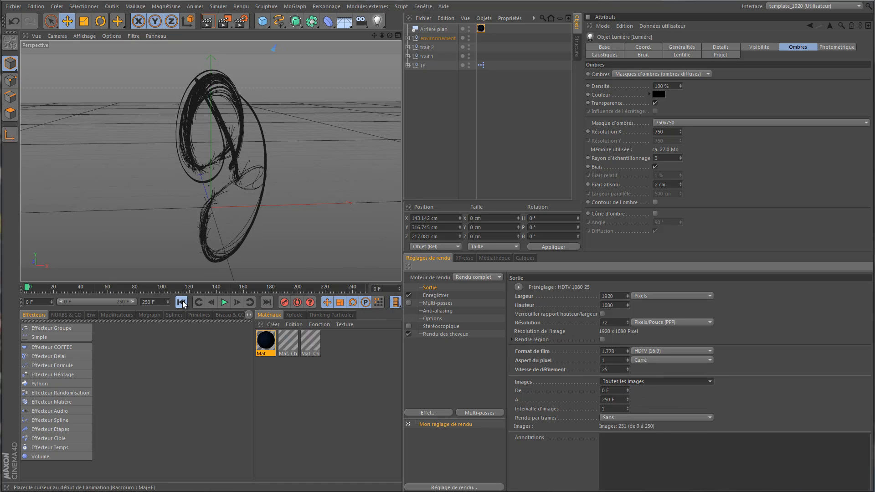
# Set the render's save path to file name 1 in a new rendu23052013 folder inside tuto TP vecteur 1
pyautogui.click(436, 295)
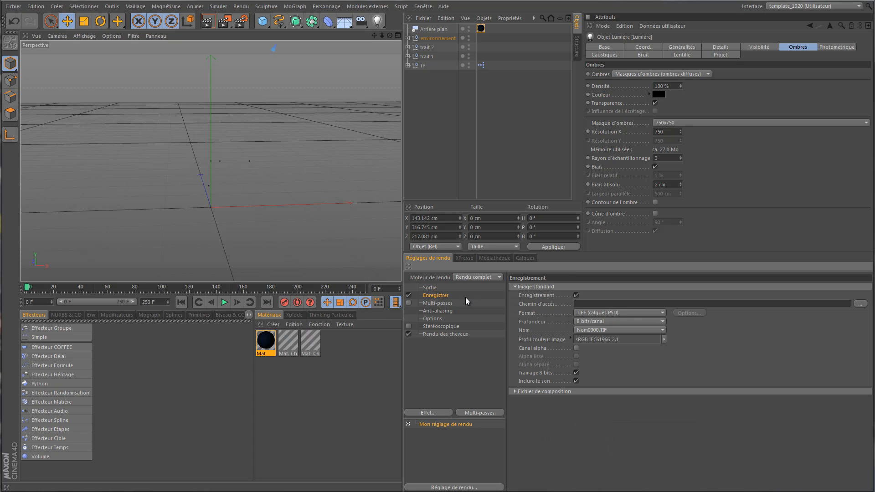
pyautogui.click(862, 304)
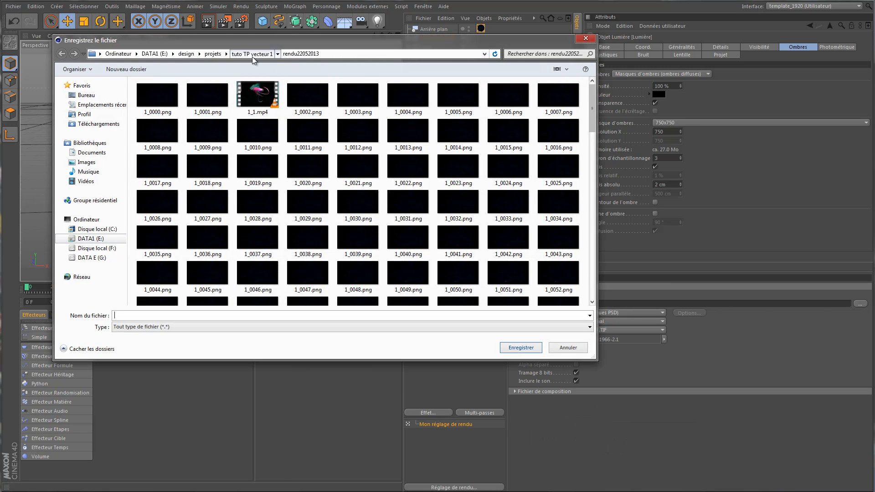
pyautogui.click(251, 54)
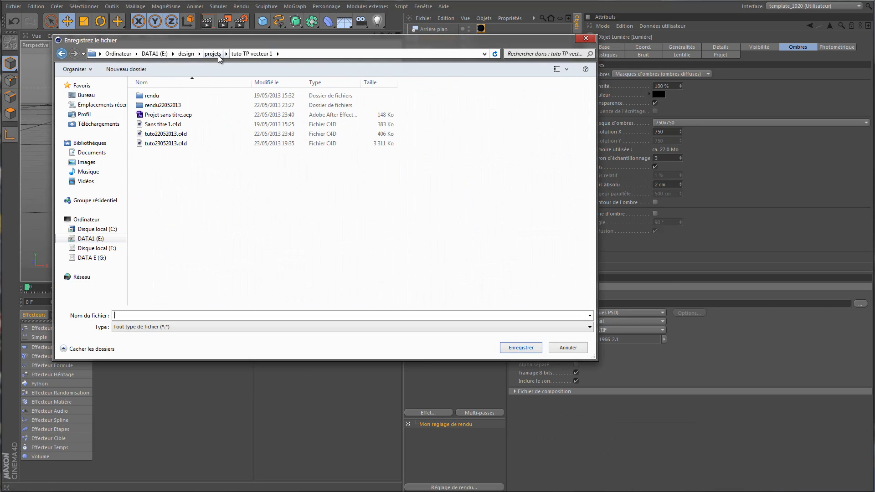
pyautogui.click(126, 69)
pyautogui.write('rendu')
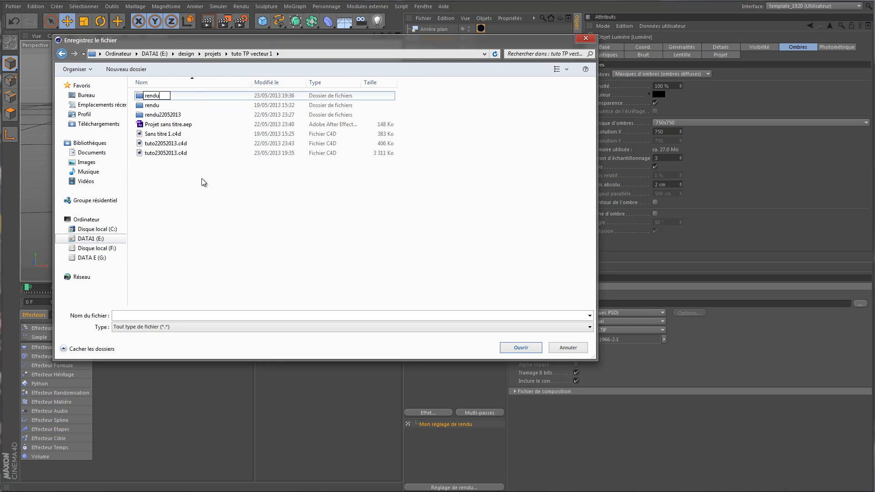
pyautogui.write('23052013')
pyautogui.press('Return')
pyautogui.press('Return')
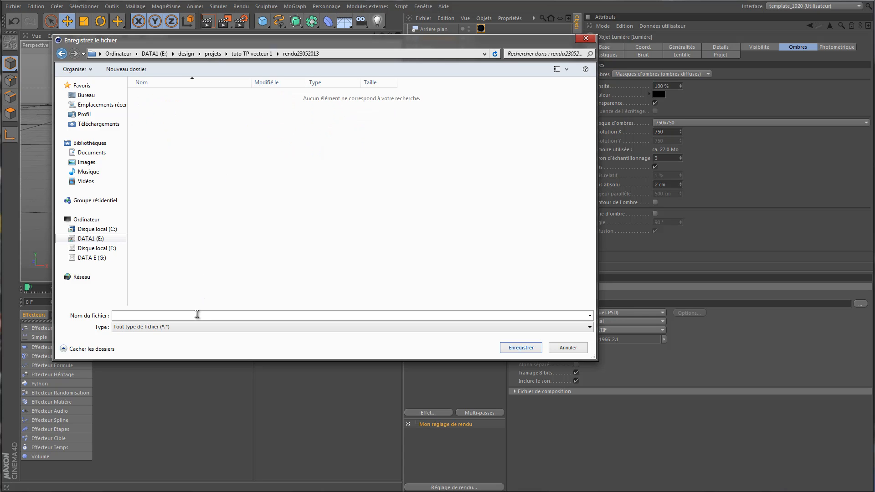
pyautogui.write('1')
pyautogui.click(520, 347)
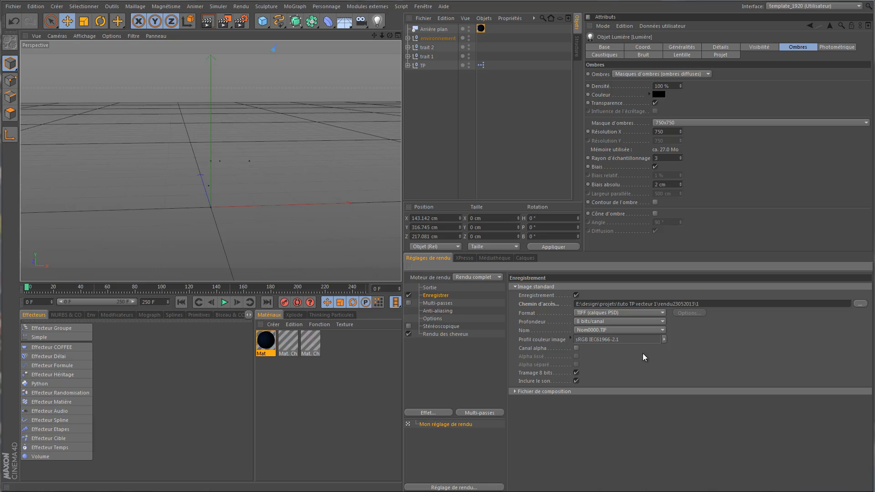
# Set the saved image format to PNG and check its export options, naming pattern and colour depth
pyautogui.click(633, 331)
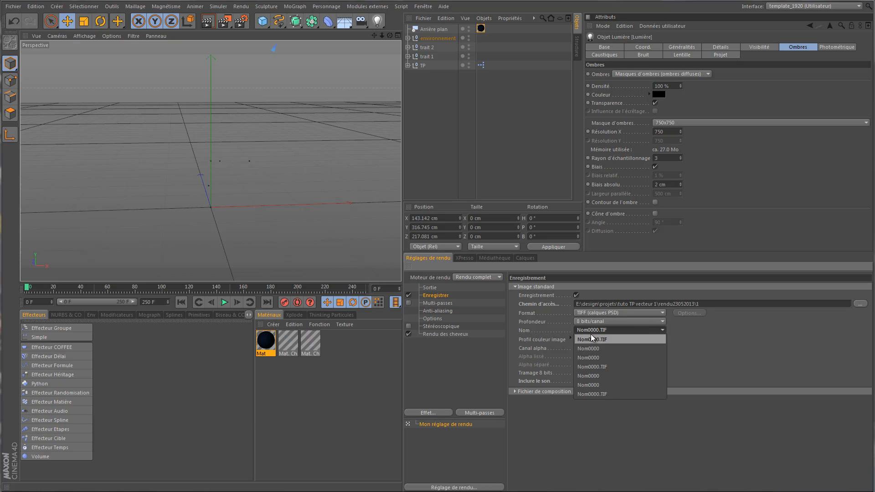
pyautogui.click(610, 385)
pyautogui.click(656, 314)
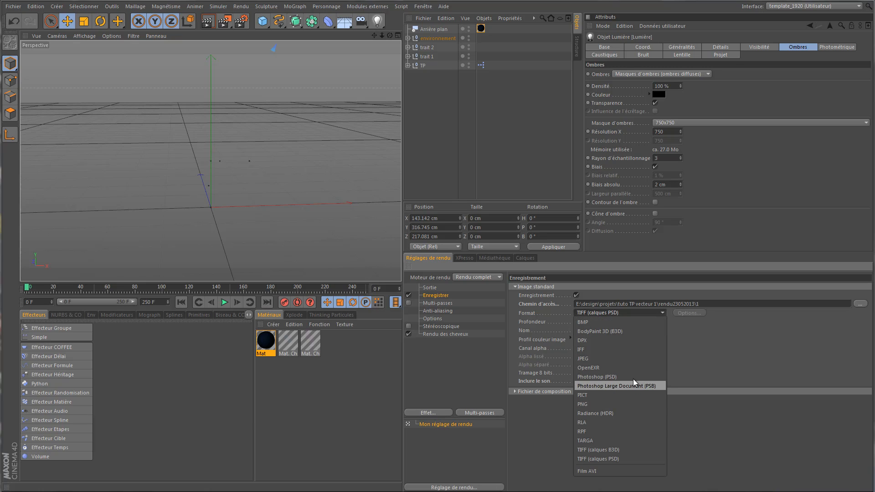
pyautogui.click(629, 404)
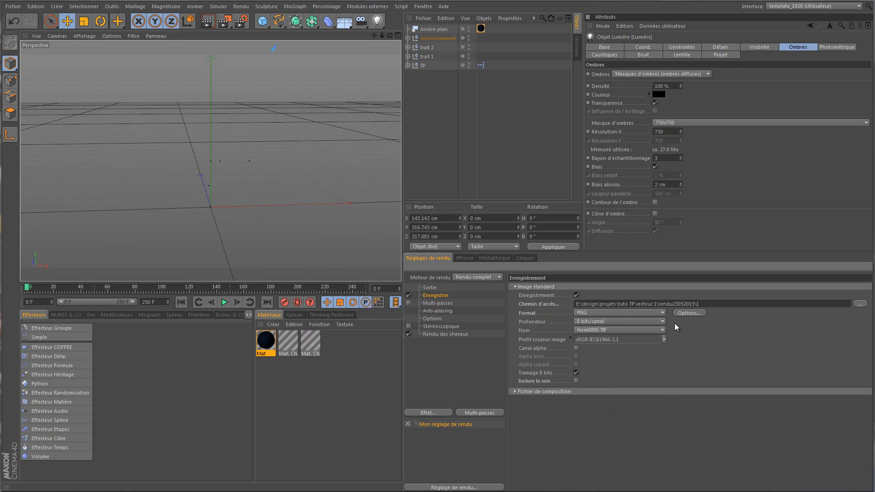
pyautogui.click(693, 313)
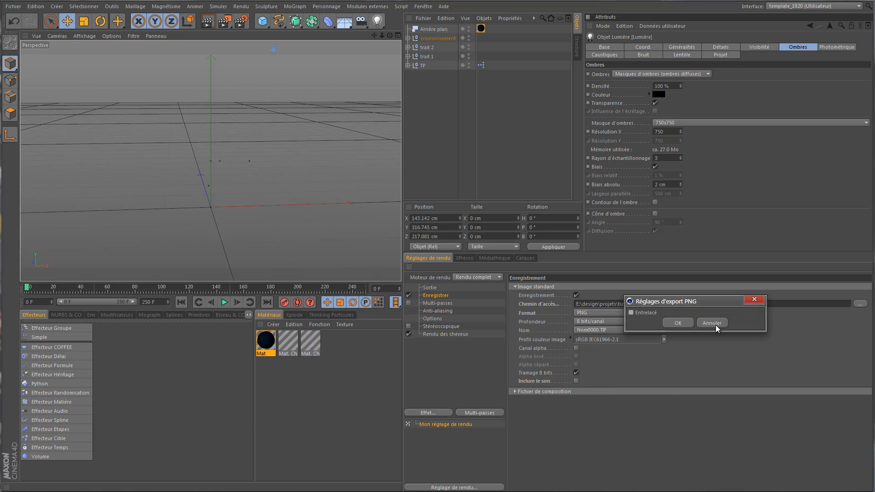
pyautogui.click(715, 324)
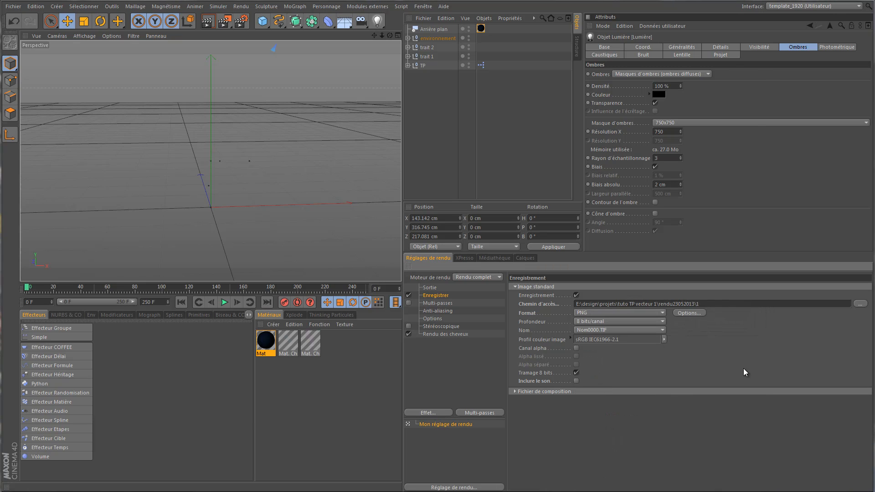
pyautogui.click(614, 320)
pyautogui.click(615, 320)
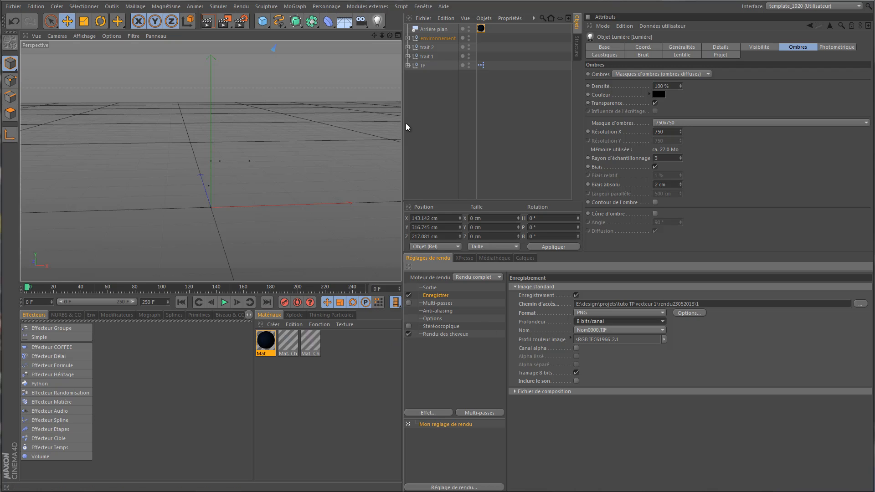
# Render the animation in the Visualiseur, play back the rendered frames, and close the viewer and the material editor
pyautogui.click(224, 22)
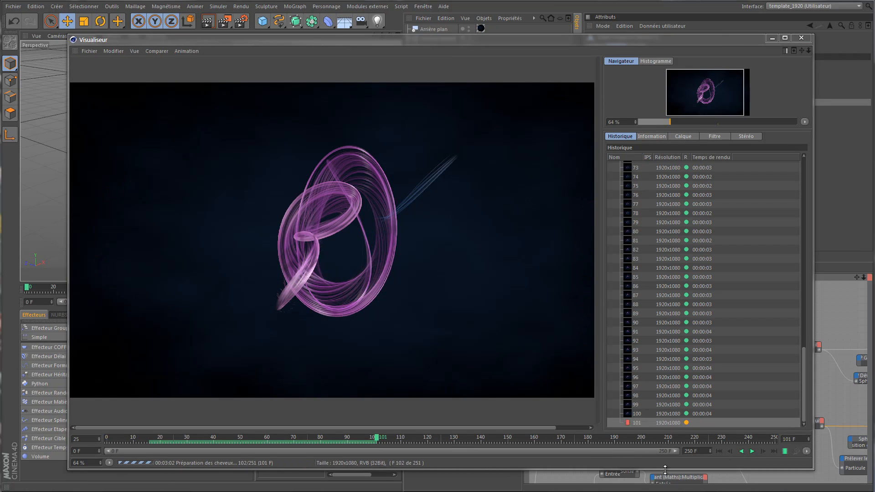
pyautogui.click(752, 451)
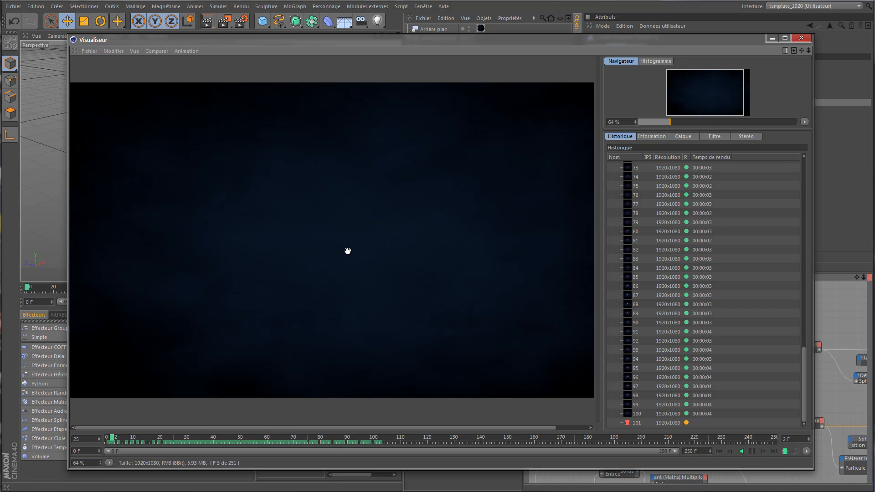
pyautogui.click(751, 451)
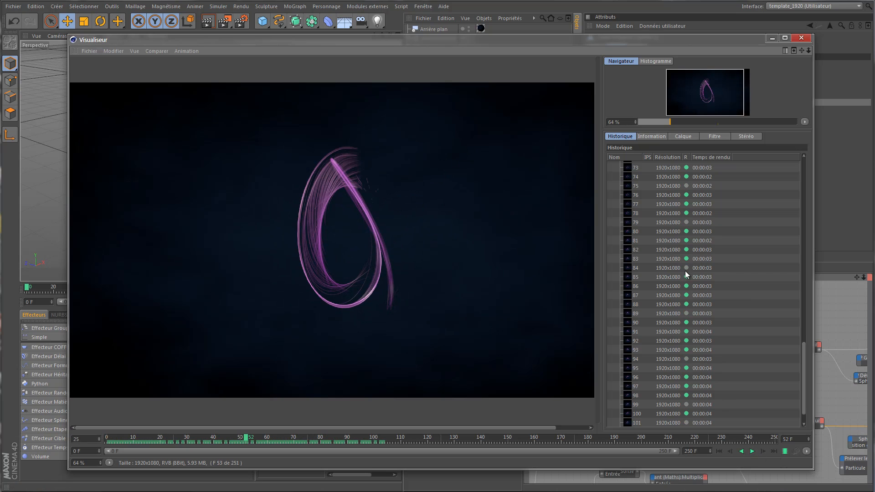
pyautogui.click(801, 38)
pyautogui.click(474, 224)
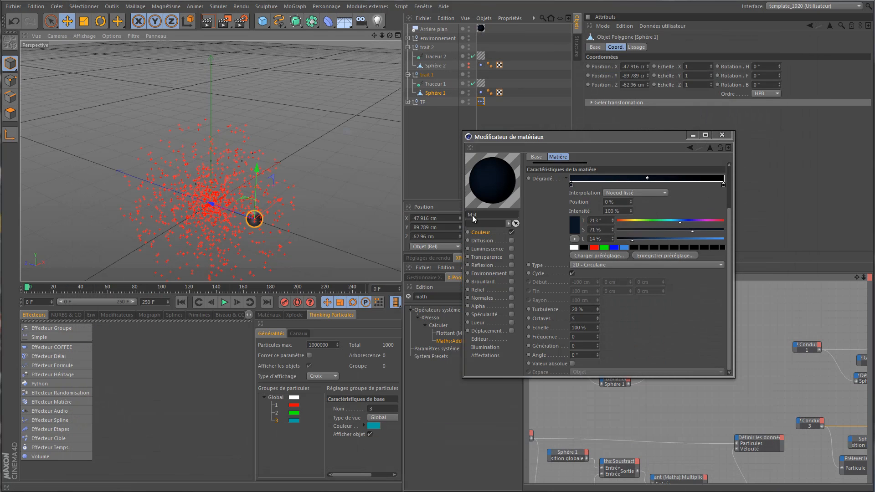
pyautogui.click(721, 135)
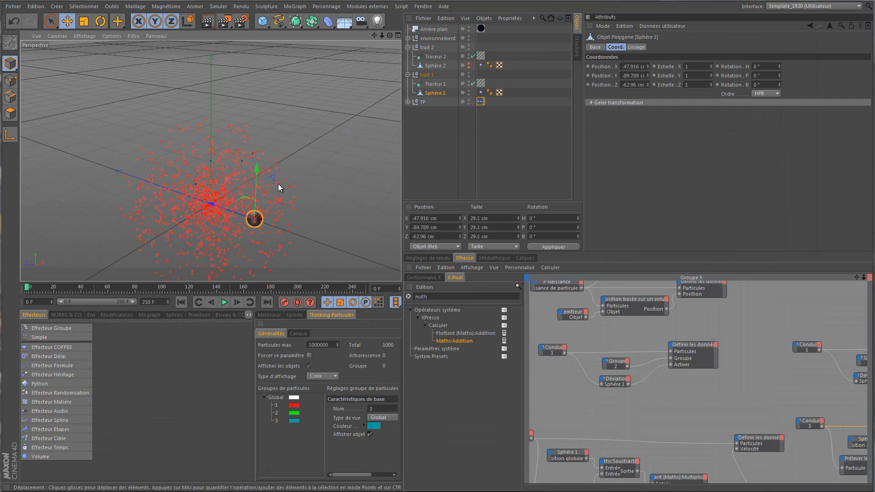
# Return to the first frame, select Sphère 2 and play the particle simulation
pyautogui.click(181, 302)
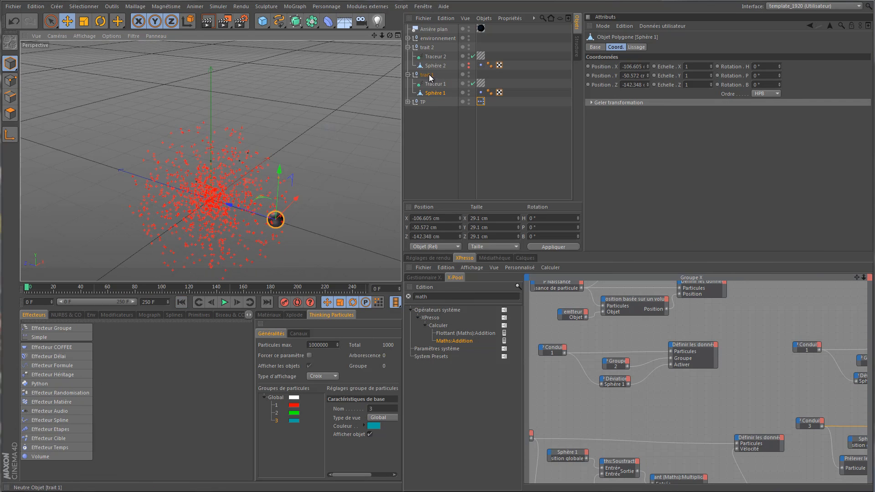
pyautogui.click(428, 56)
pyautogui.click(434, 64)
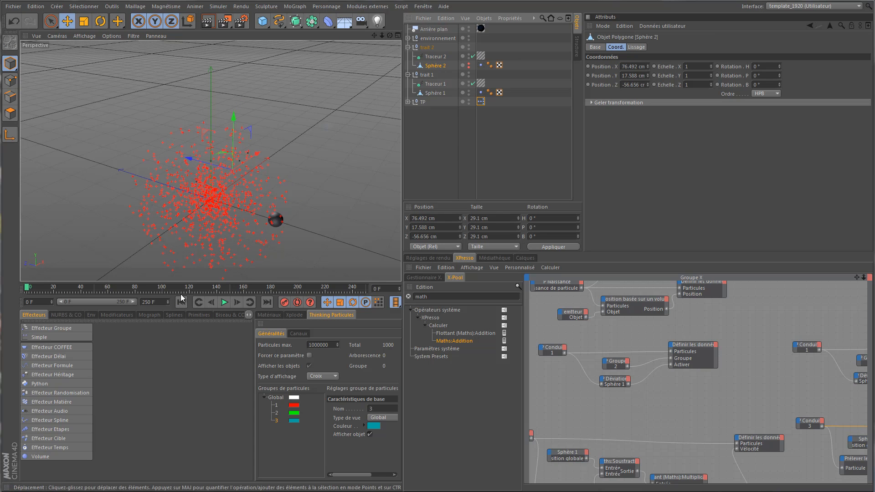
pyautogui.click(224, 303)
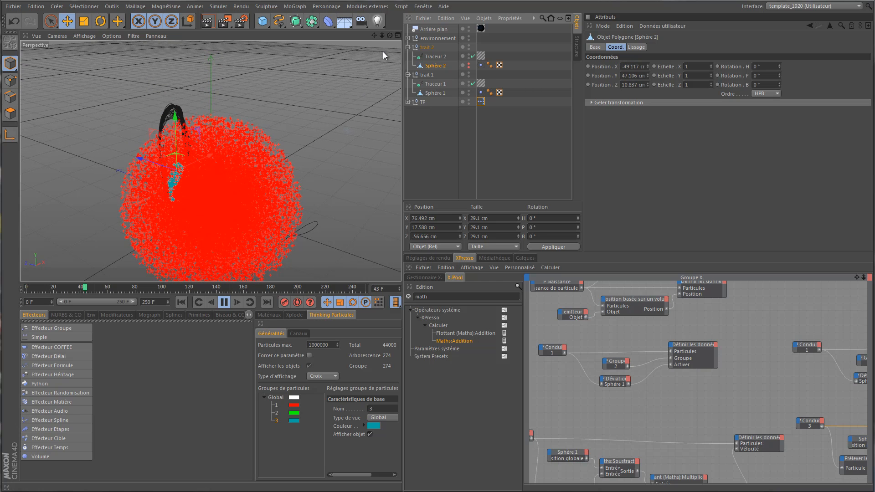
# Expand environnement and guide caméra, leave the Caméra view and restart the simulation from the first frame
pyautogui.click(408, 38)
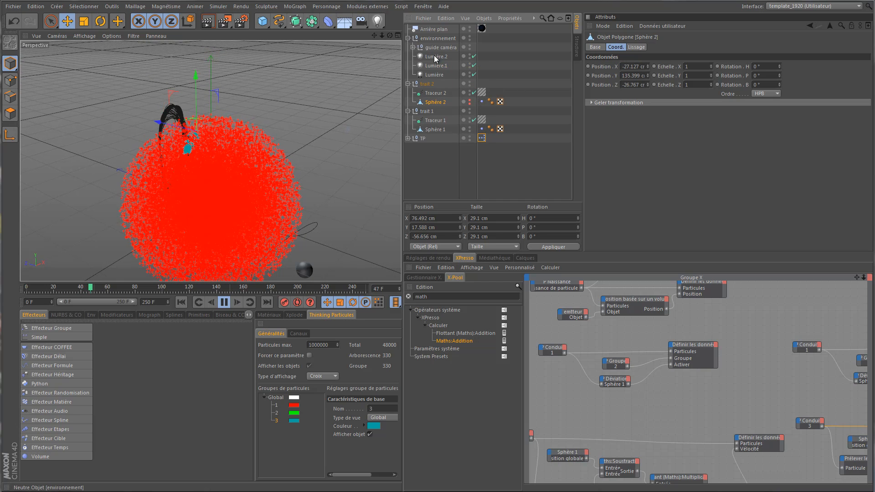
pyautogui.click(412, 47)
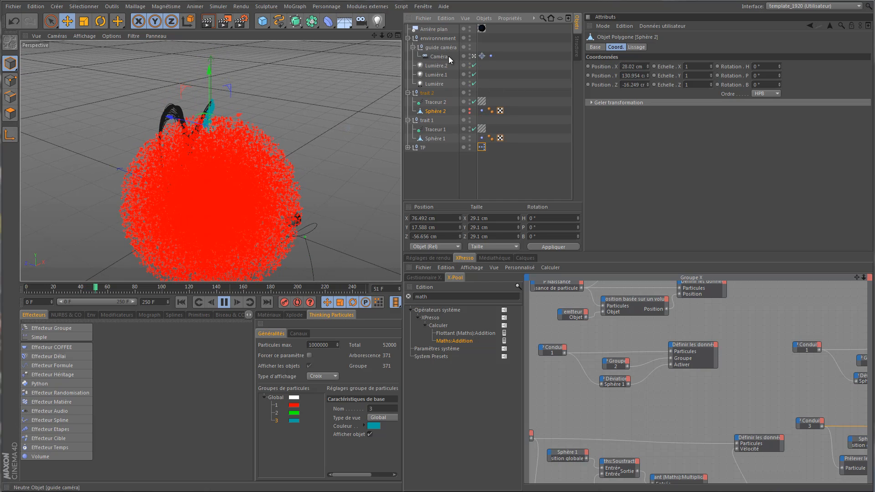
pyautogui.click(474, 56)
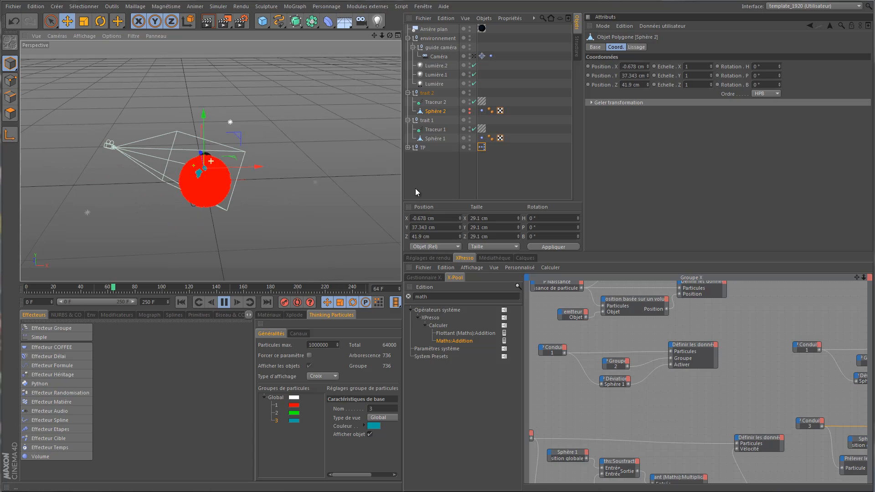
pyautogui.click(182, 302)
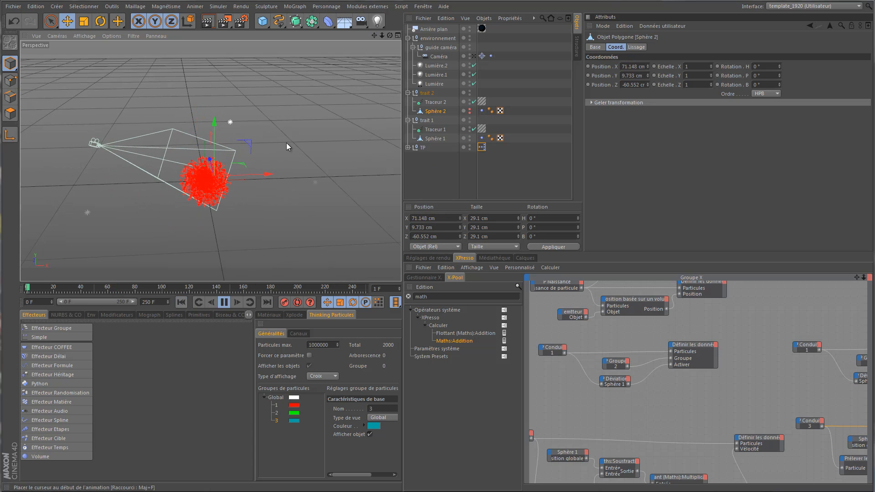
# Stop the playback and set the Thinking Particles display type to Sans
pyautogui.click(226, 302)
pyautogui.moveTo(381, 36); pyautogui.dragTo(401, 186)
pyautogui.moveTo(374, 37); pyautogui.dragTo(436, 56)
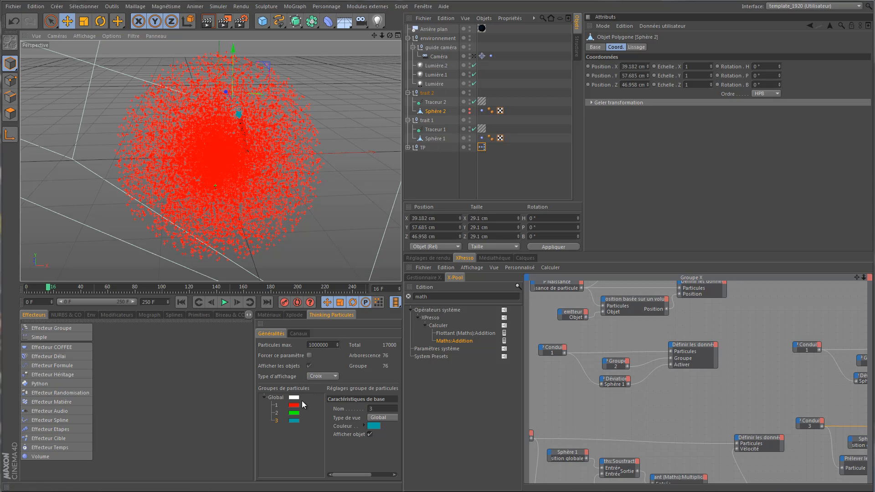
pyautogui.click(325, 377)
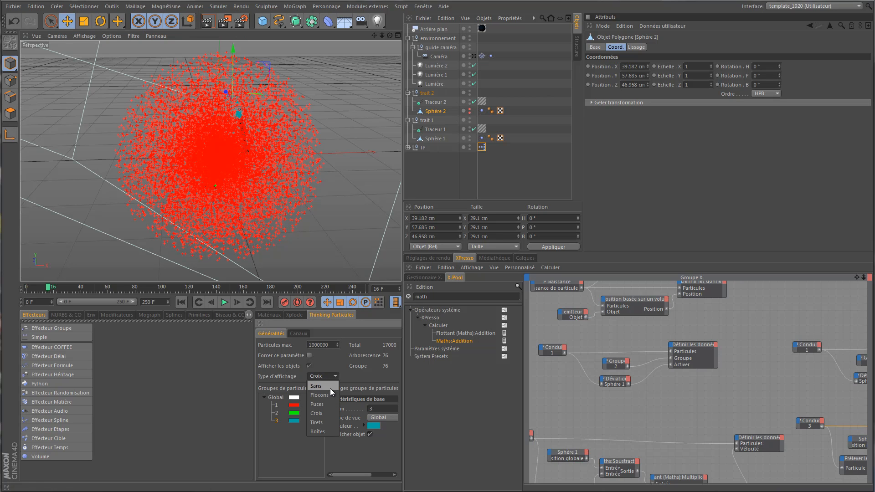
pyautogui.click(331, 391)
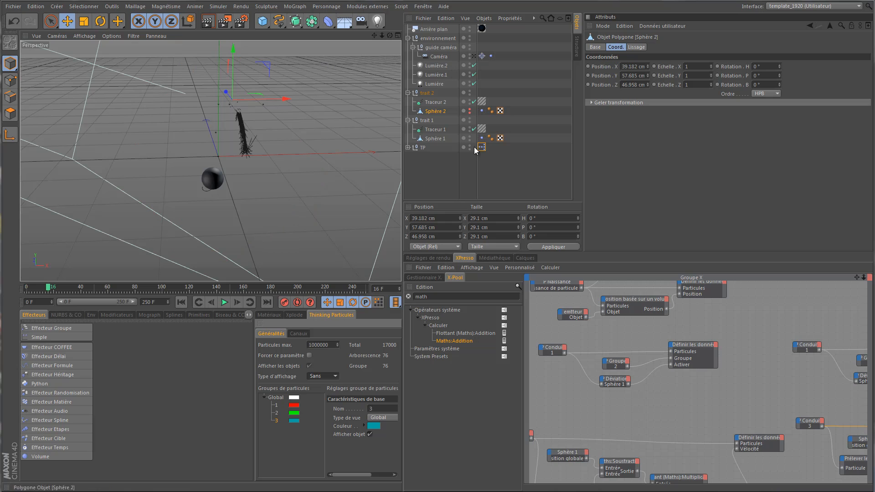
# Play the simulation to check the hair strands without particle display, and return to the first frame
pyautogui.click(224, 302)
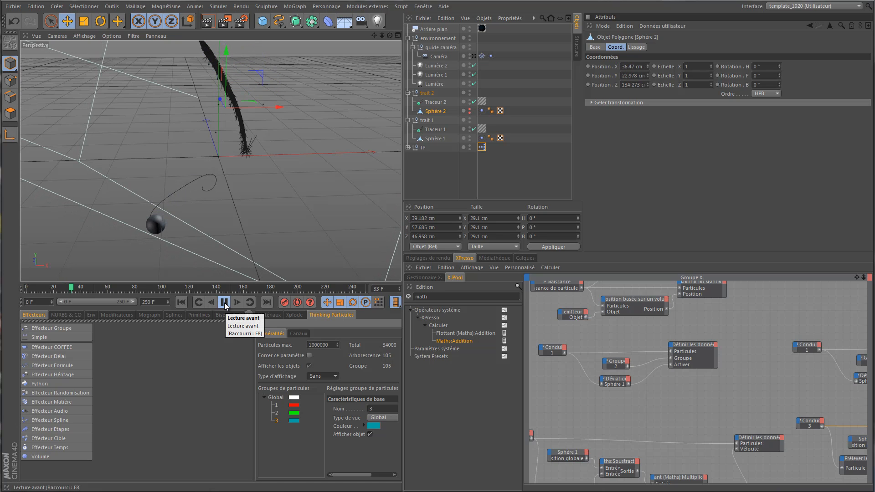
pyautogui.click(224, 303)
pyautogui.click(181, 302)
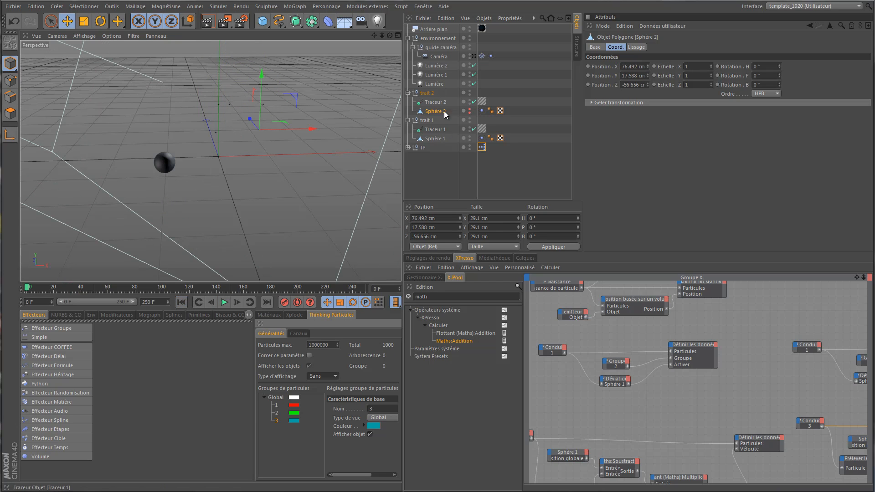
# Shift Sphère 1 along the X axis in two moves, resetting the timeline to the first frame after each
pyautogui.click(445, 141)
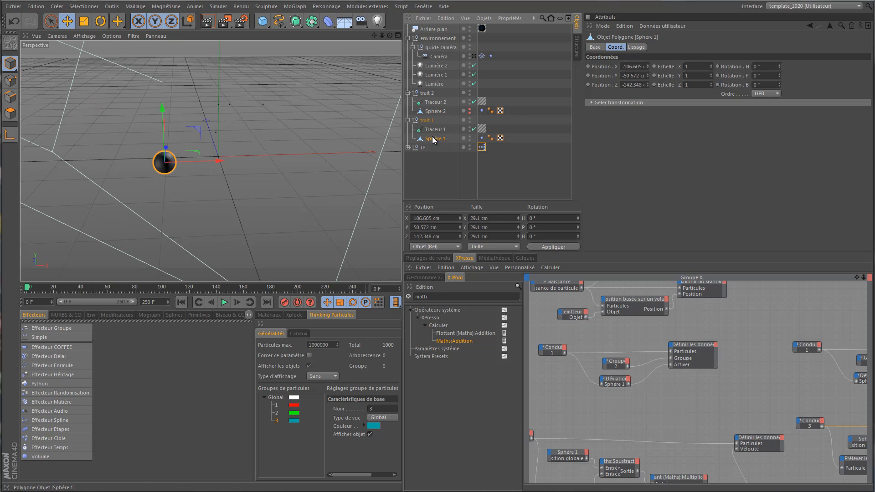
pyautogui.moveTo(203, 163); pyautogui.dragTo(235, 167)
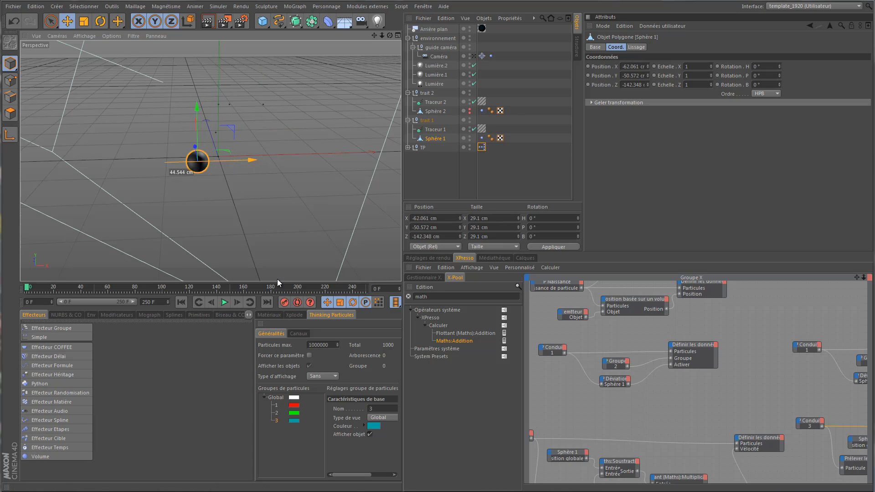
pyautogui.click(182, 302)
pyautogui.moveTo(174, 150); pyautogui.dragTo(285, 154)
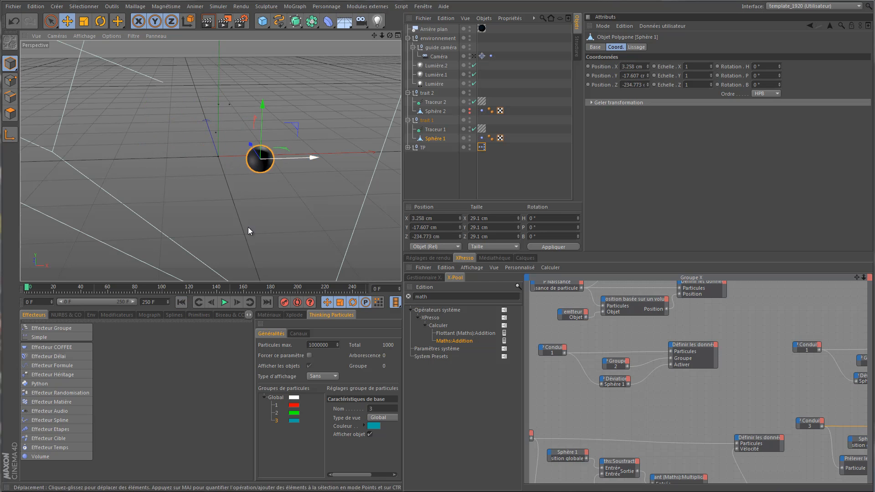
pyautogui.click(181, 302)
# Move Sphère 1 along the Z axis and down along the Y axis, then reset the timeline to the first frame
pyautogui.moveTo(389, 35); pyautogui.dragTo(388, 183)
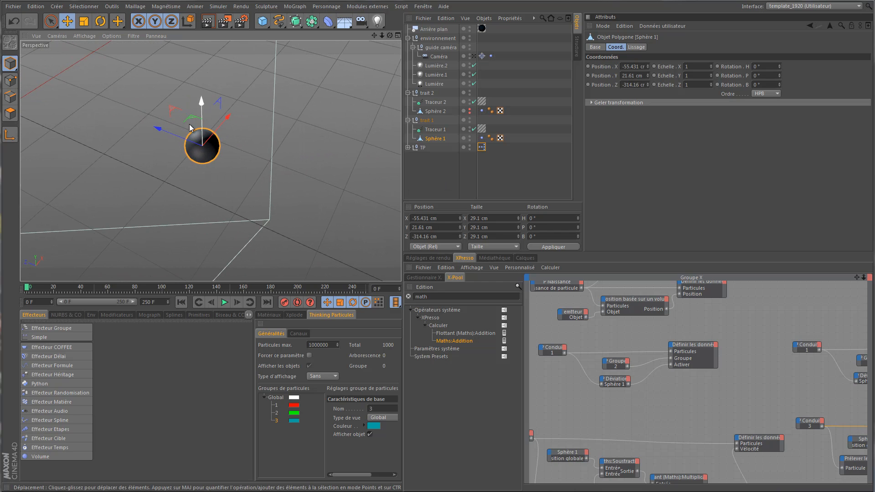
pyautogui.moveTo(382, 35); pyautogui.dragTo(403, 186)
pyautogui.moveTo(189, 149); pyautogui.dragTo(121, 117)
pyautogui.moveTo(124, 81); pyautogui.dragTo(130, 107)
pyautogui.click(181, 302)
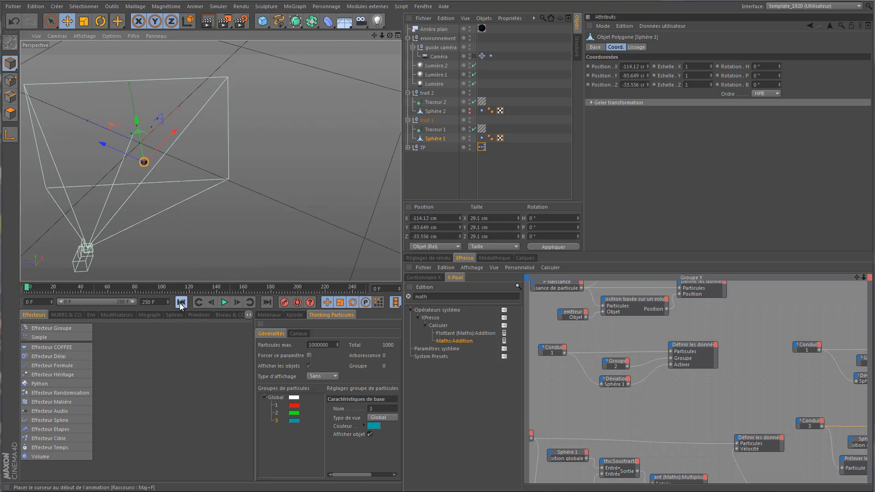
# Play the simulation to check both strands against the camera frame, then look through Caméra again
pyautogui.moveTo(389, 35)
pyautogui.mouseDown()
pyautogui.moveTo(402, 186)
pyautogui.moveTo(388, 42)
pyautogui.mouseUp()
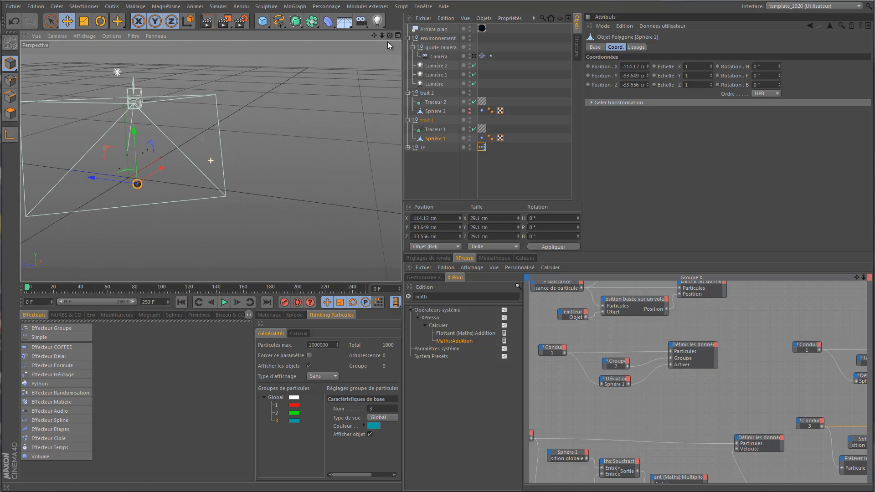
pyautogui.click(223, 302)
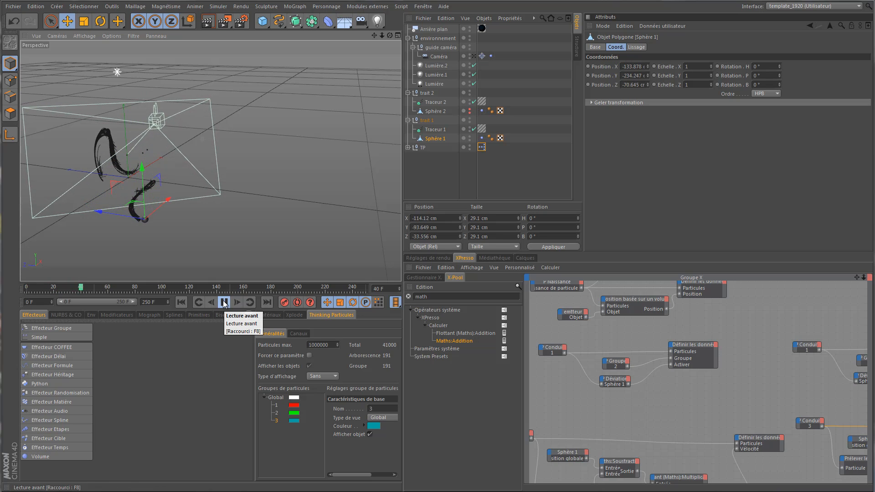
pyautogui.click(223, 302)
pyautogui.click(474, 56)
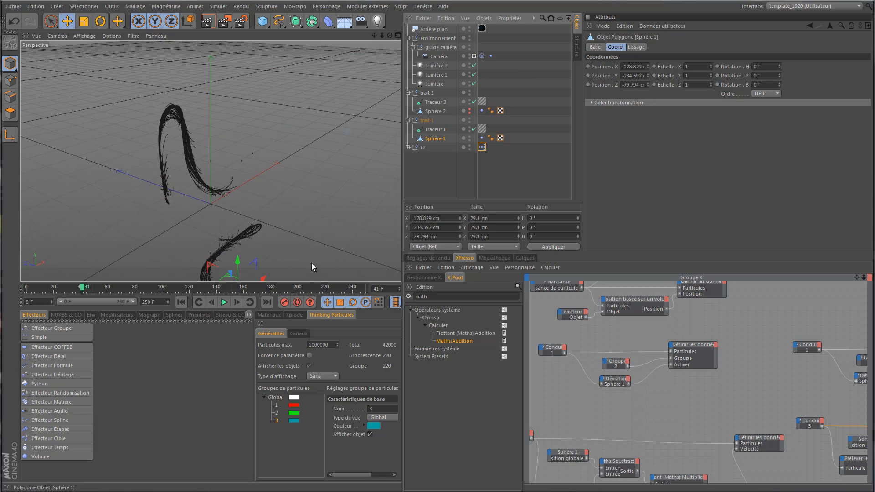
# At the first frame, move Sphère 1 about 117 cm along the X axis and play the simulation
pyautogui.click(181, 302)
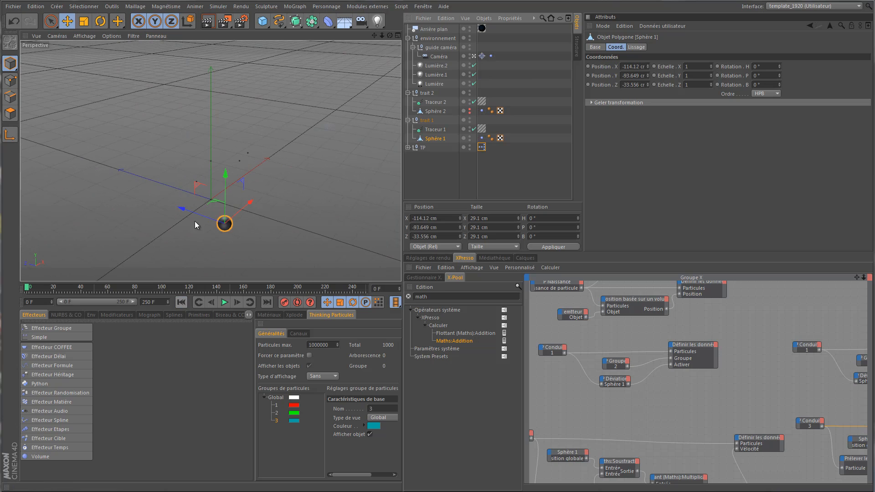
pyautogui.moveTo(185, 207); pyautogui.dragTo(261, 174)
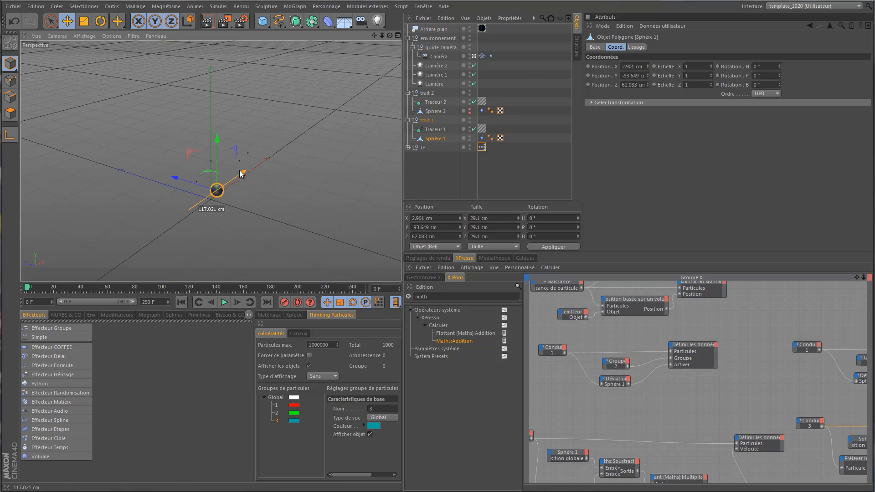
pyautogui.click(224, 303)
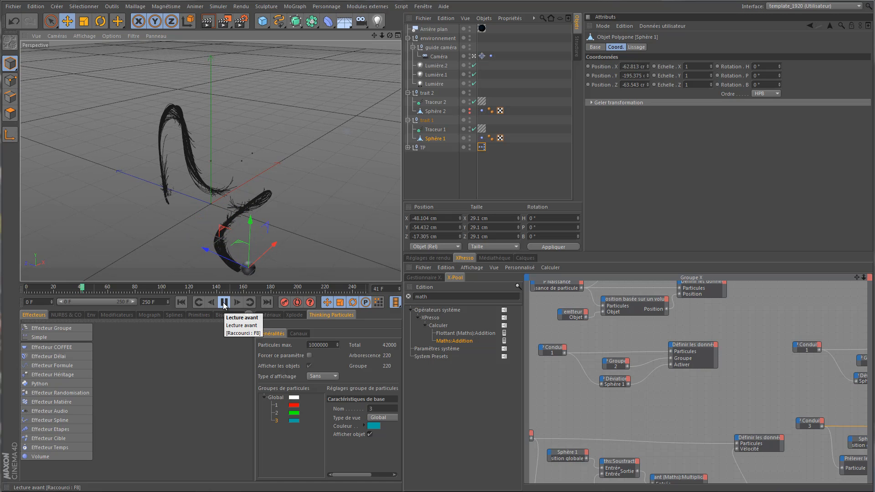
# Take Caméra out of the guide caméra null and move the null about 37 cm down along the Y axis
pyautogui.click(447, 47)
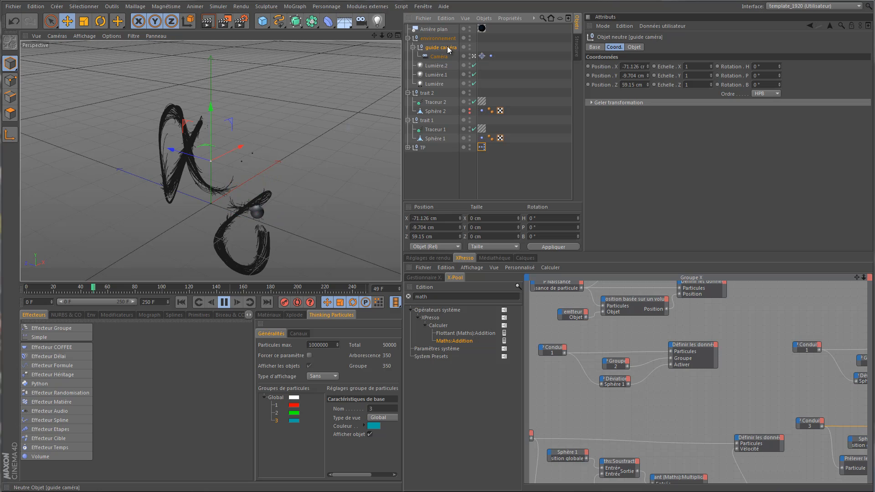
pyautogui.moveTo(442, 57); pyautogui.dragTo(444, 43)
pyautogui.click(281, 132)
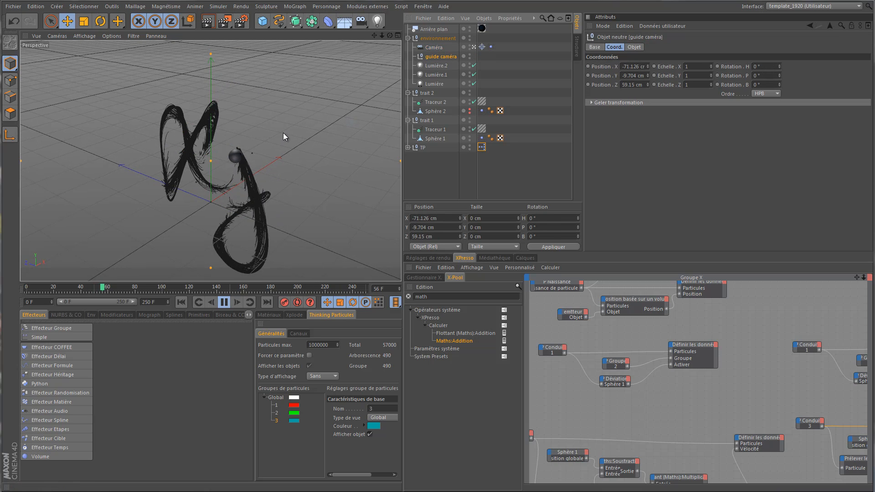
pyautogui.moveTo(211, 107); pyautogui.dragTo(211, 126)
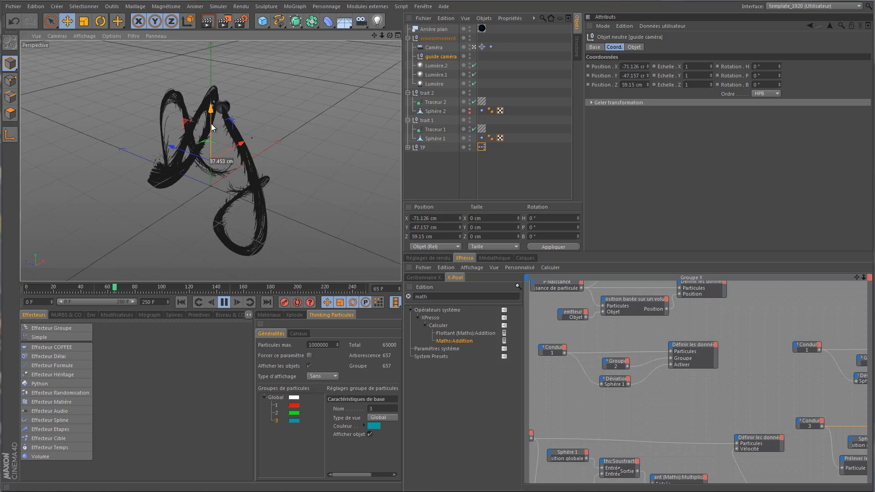
# Pause the simulation for a preview render of the view, then hide Sphère 1 and advance the simulation a few frames
pyautogui.click(223, 302)
pyautogui.click(208, 22)
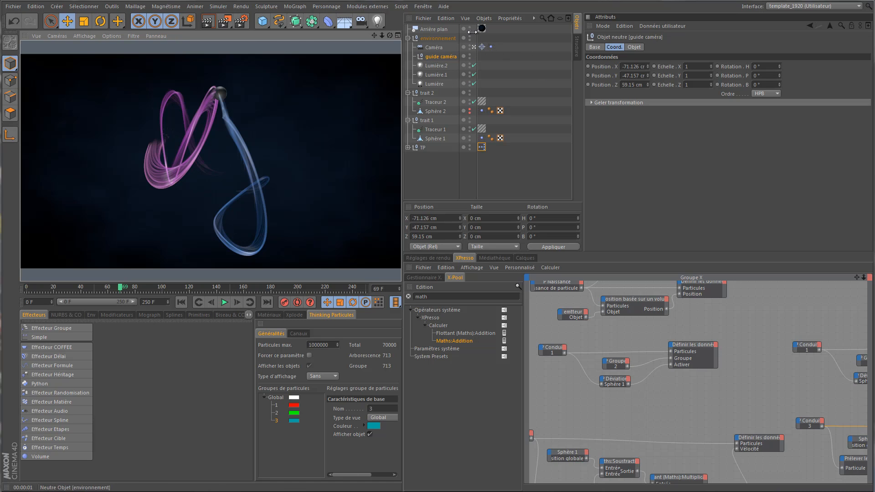
pyautogui.click(470, 139)
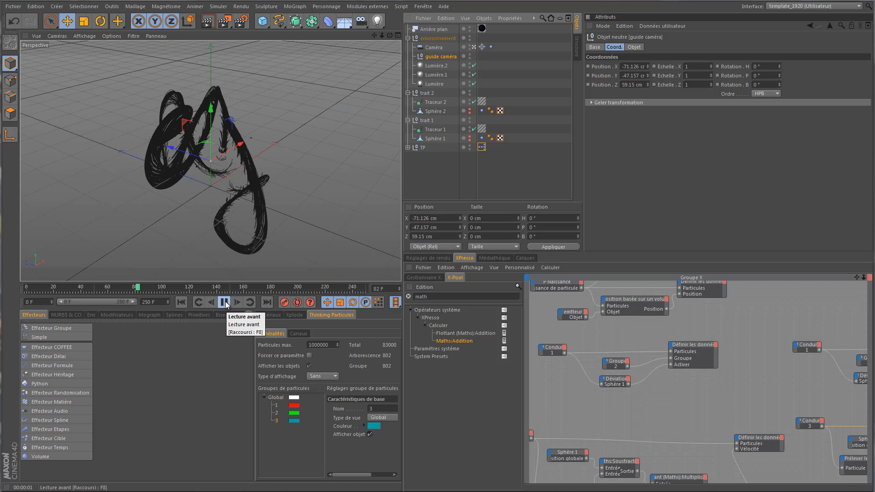
pyautogui.click(224, 302)
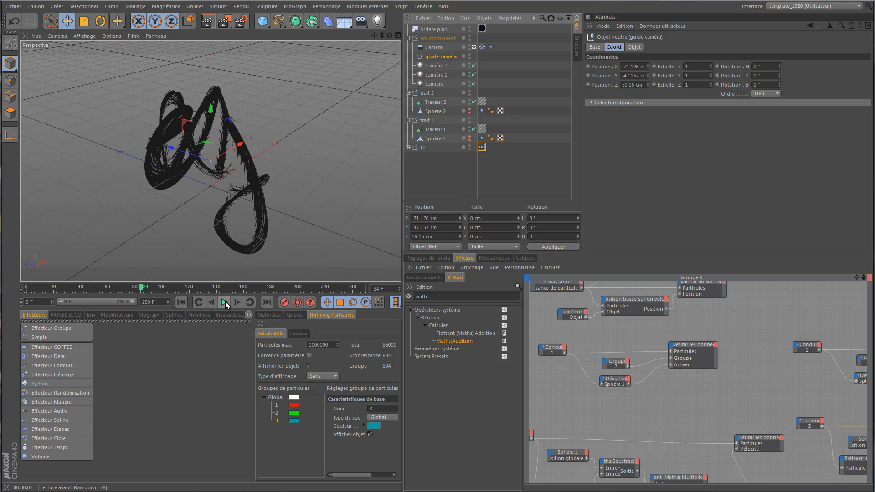
# Replay the rendered frames from the start in the Visualiseur, then close it and stop the running render
pyautogui.click(422, 6)
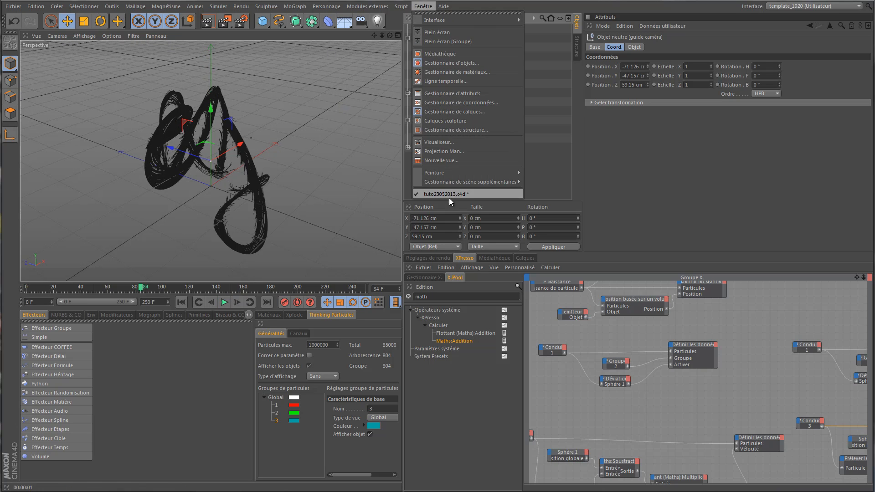
pyautogui.click(460, 140)
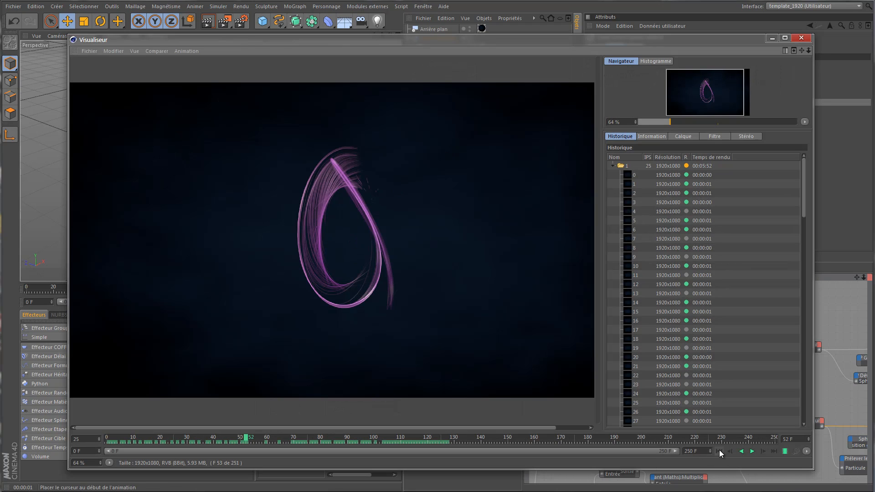
pyautogui.click(719, 451)
pyautogui.click(750, 452)
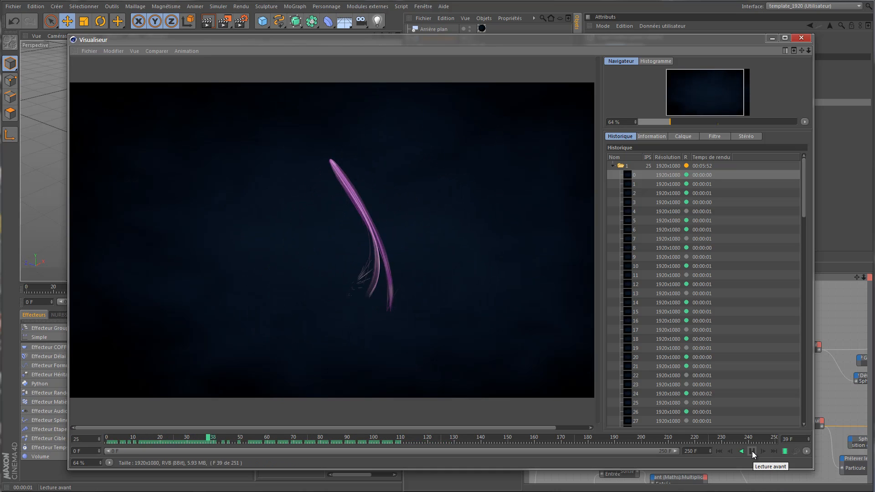
pyautogui.click(752, 451)
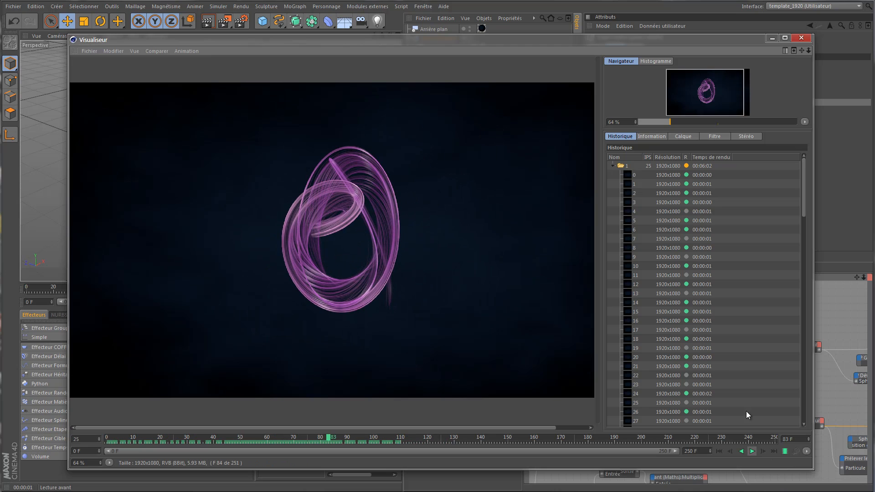
pyautogui.click(802, 38)
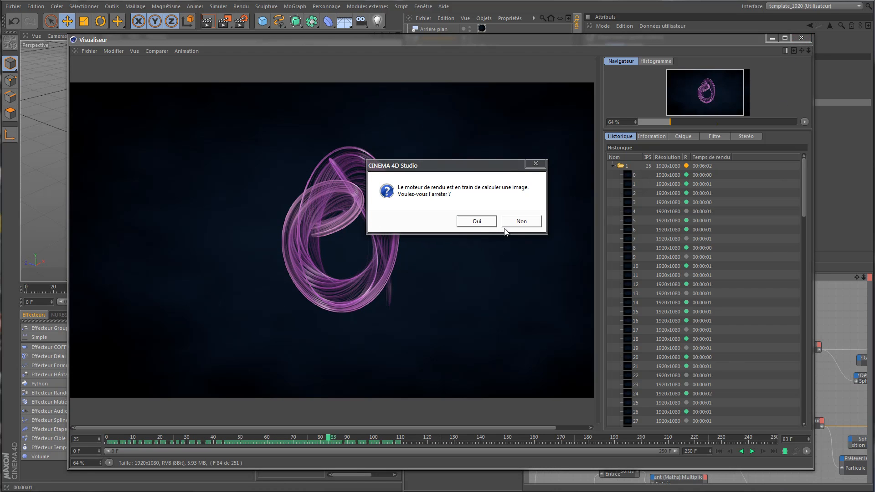
pyautogui.click(483, 223)
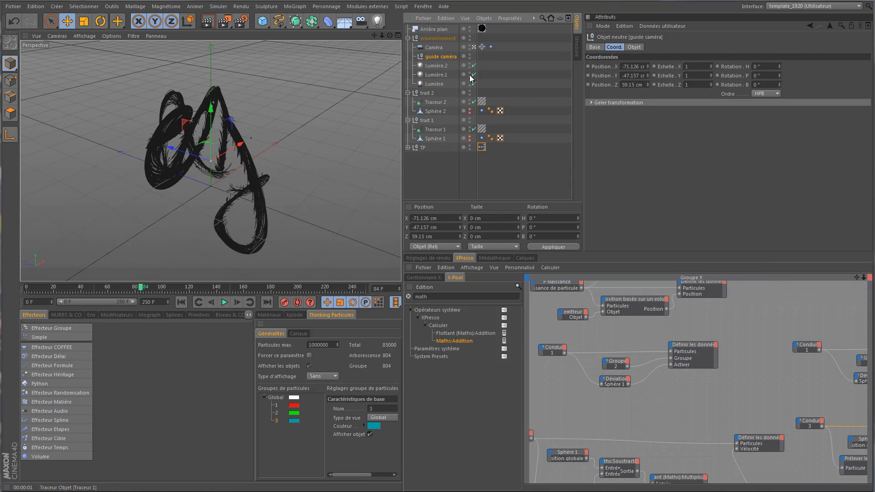
# Set the position frequency of Sphère 2's Vibration expression to 0.5
pyautogui.click(481, 110)
pyautogui.keyDown('ctrl'); pyautogui.click(481, 138); pyautogui.keyUp('ctrl')
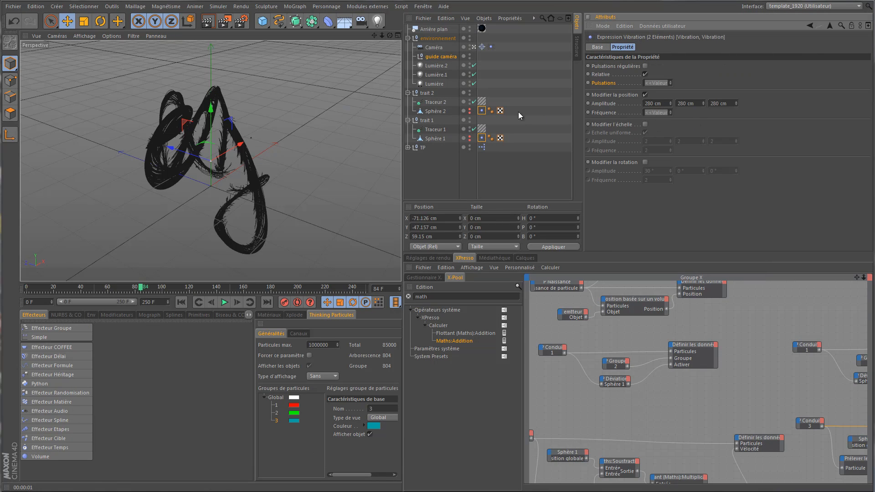
pyautogui.click(482, 110)
pyautogui.click(482, 139)
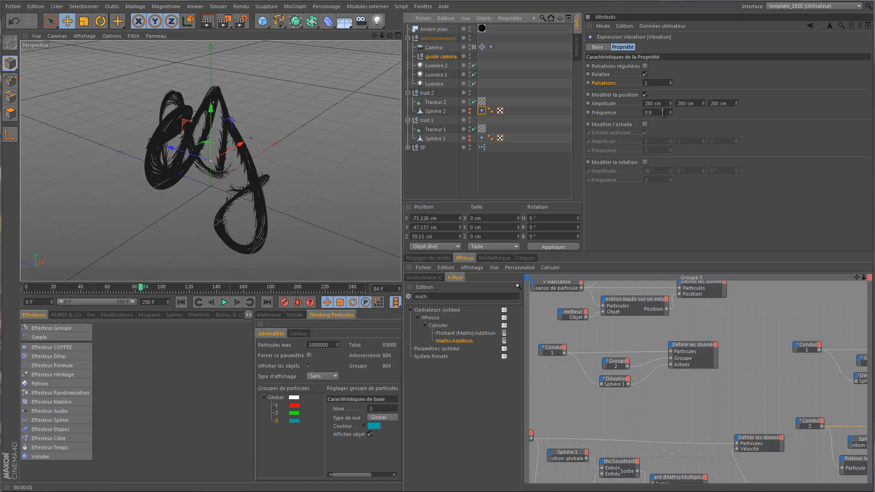
pyautogui.moveTo(654, 112); pyautogui.dragTo(573, 110)
pyautogui.write('0.5')
pyautogui.press('Tab')
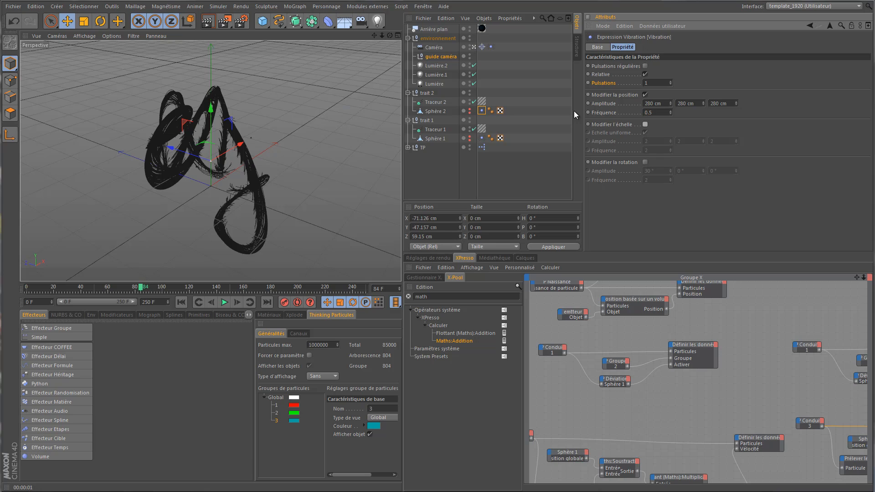
# Set the position frequency of Sphère 1's Vibration expression to 0.4
pyautogui.click(482, 138)
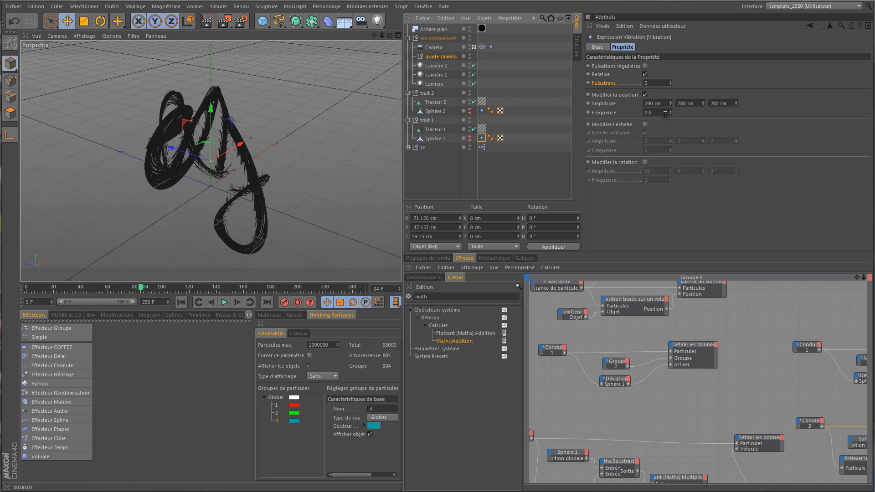
pyautogui.moveTo(656, 112); pyautogui.dragTo(562, 113)
pyautogui.write('0.4')
pyautogui.press('Tab')
# Replay the simulation from the first frame, pause it and render a preview of the camera view
pyautogui.click(180, 302)
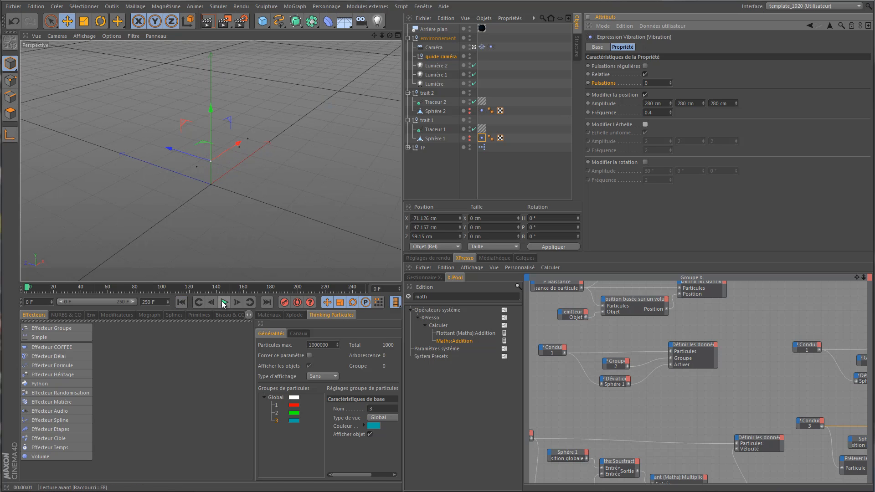
pyautogui.click(224, 302)
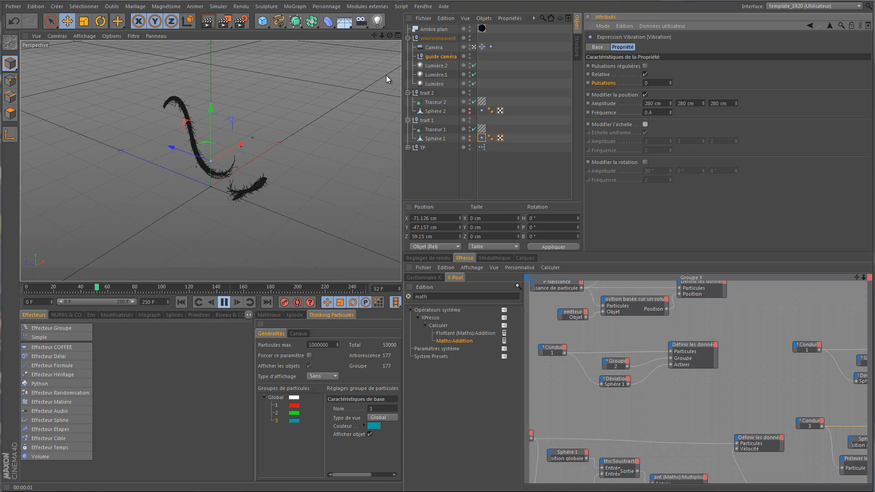
pyautogui.click(382, 35)
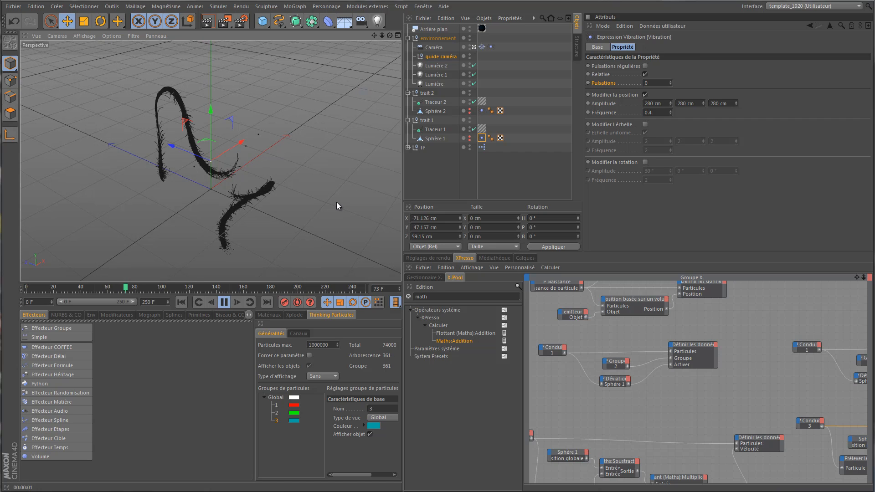
pyautogui.click(224, 302)
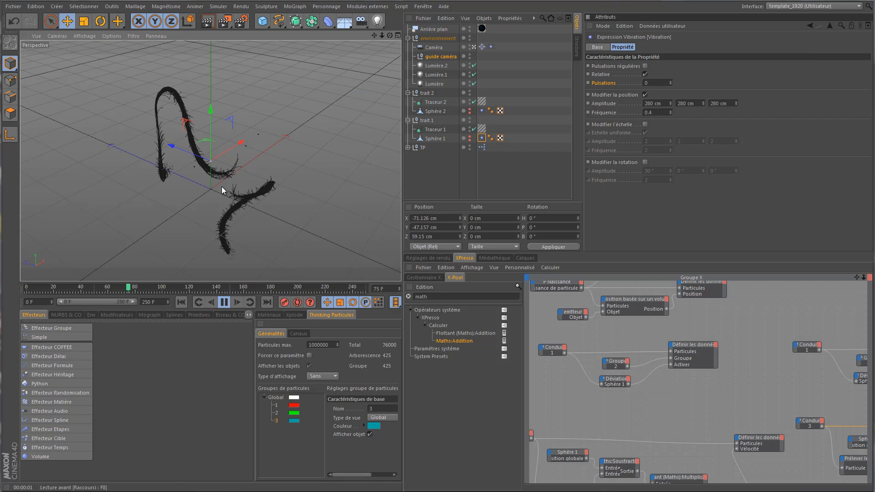
pyautogui.click(212, 23)
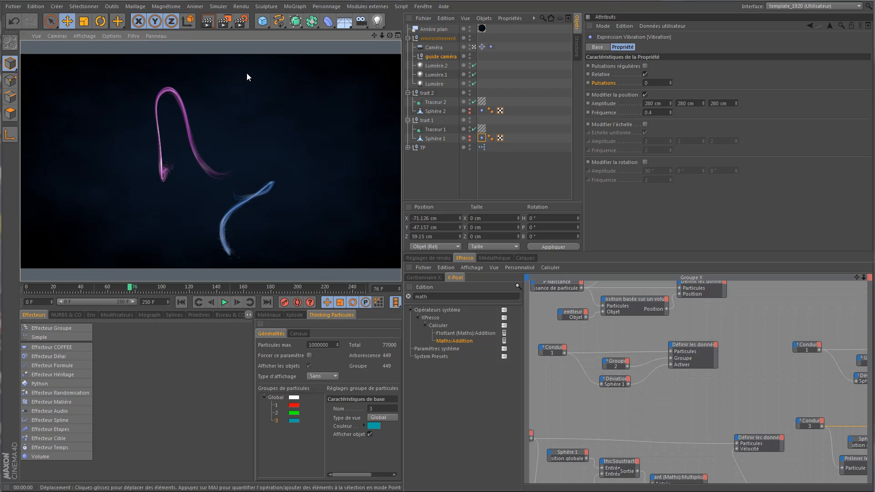
# Advance the simulation and preview-render it again, then move guide caméra about 17 cm down along the Y axis
pyautogui.click(223, 302)
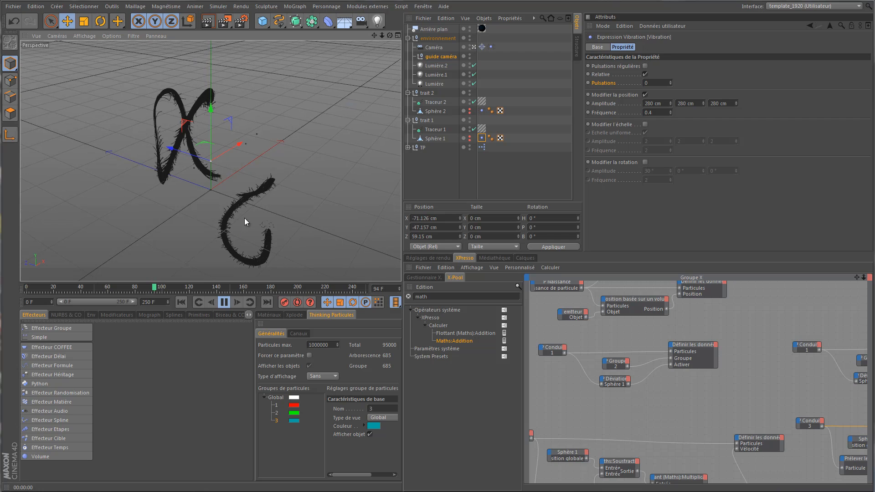
pyautogui.click(224, 303)
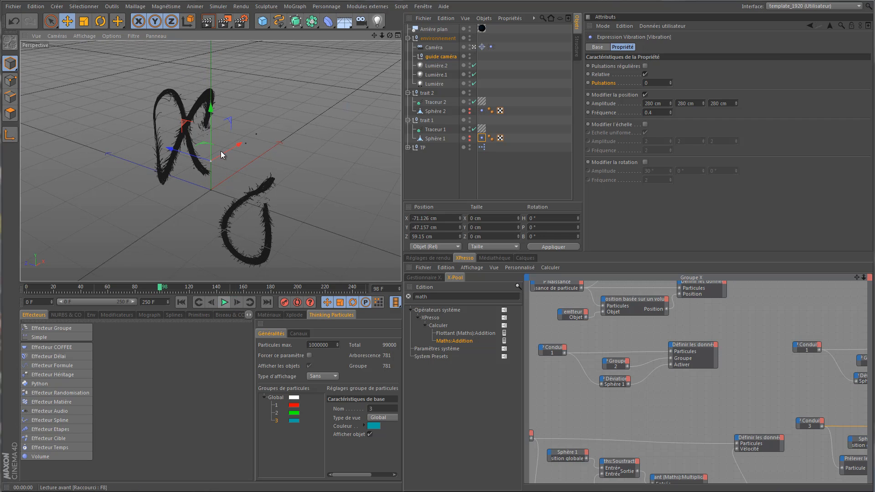
pyautogui.click(207, 22)
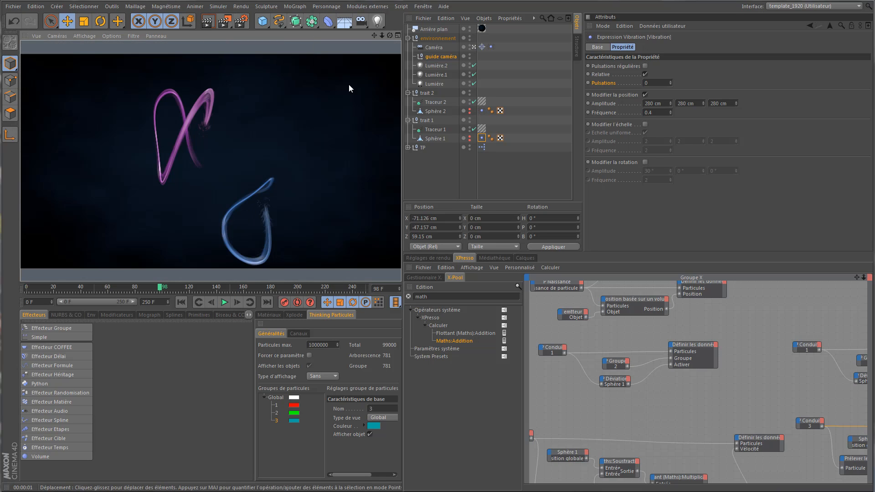
pyautogui.click(438, 56)
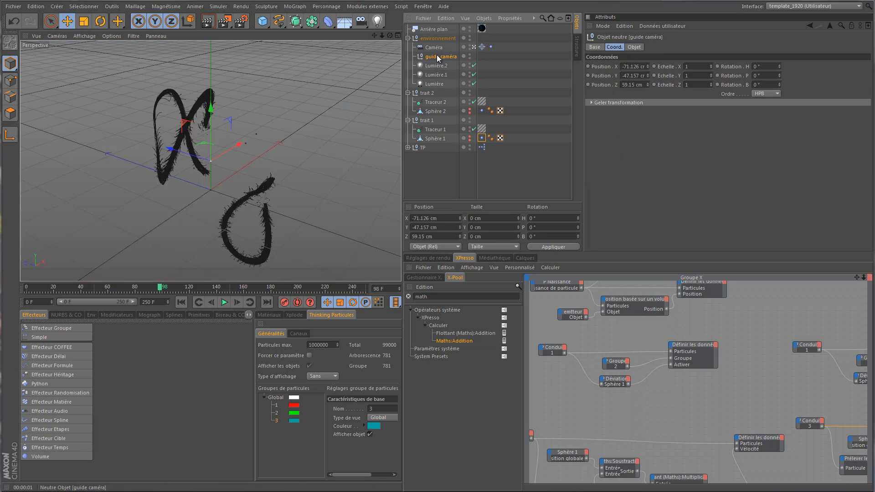
pyautogui.moveTo(209, 109); pyautogui.dragTo(209, 121)
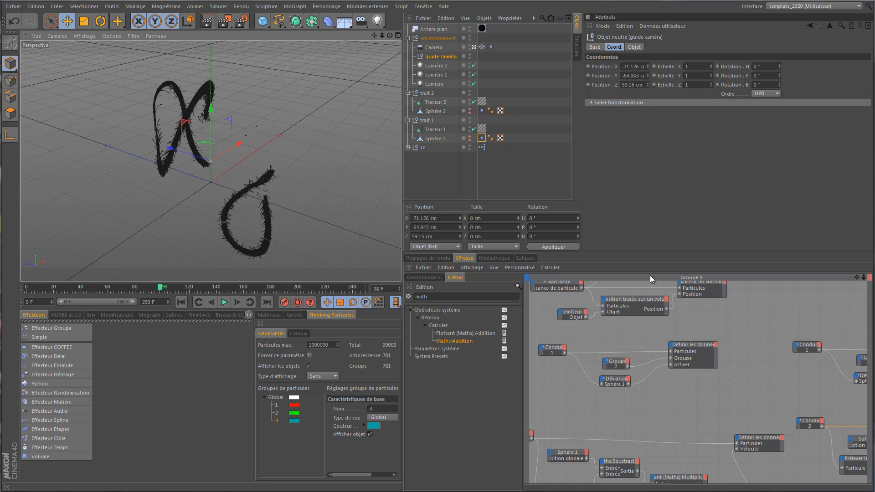
# Set the P Naissance node's per-frame birth rate to 100 and replay the simulation from the first frame
pyautogui.moveTo(856, 277); pyautogui.dragTo(525, 275)
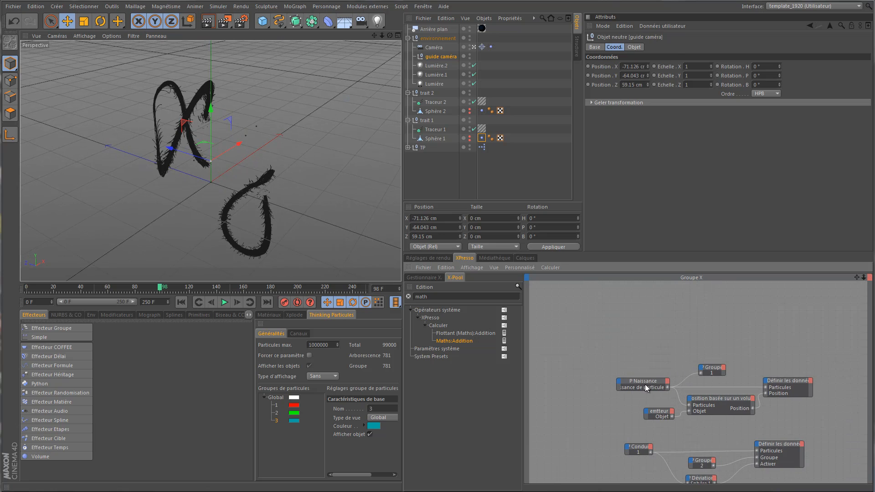
pyautogui.click(654, 385)
pyautogui.click(668, 112)
pyautogui.press('BackSpace')
pyautogui.press('Return')
pyautogui.click(184, 301)
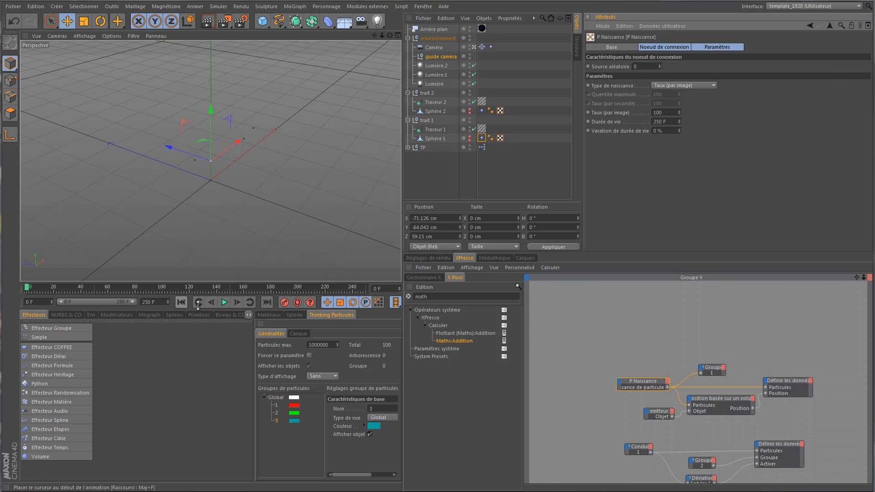
pyautogui.click(223, 302)
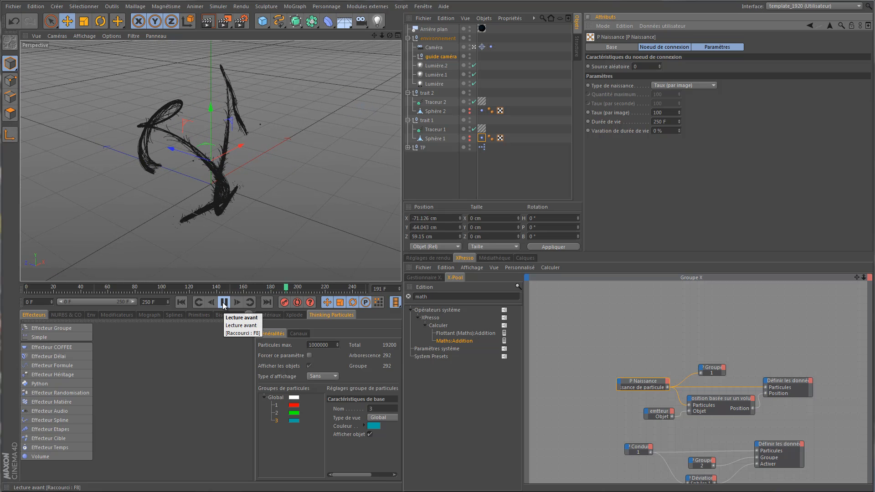
pyautogui.click(224, 304)
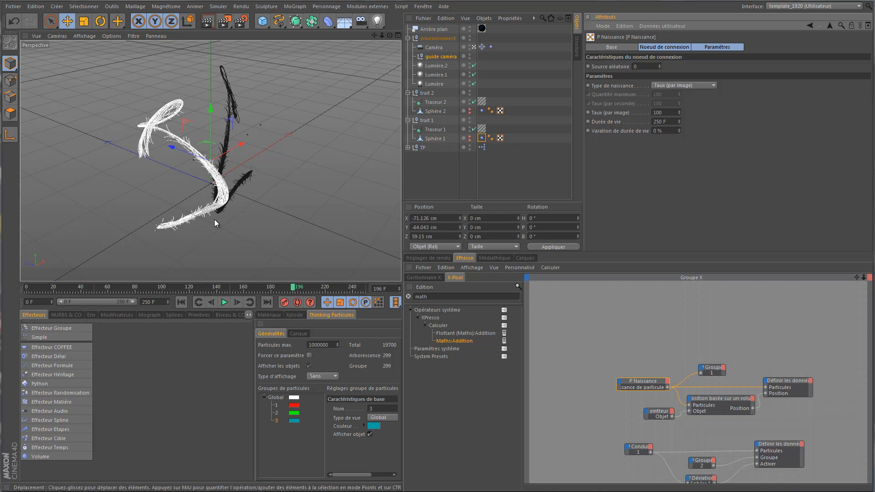
# Examine the velocity P Définir les données node in the XPresso graph and Traceur 2's object settings
pyautogui.moveTo(857, 277); pyautogui.dragTo(872, 217)
pyautogui.moveTo(523, 273); pyautogui.dragTo(522, 293)
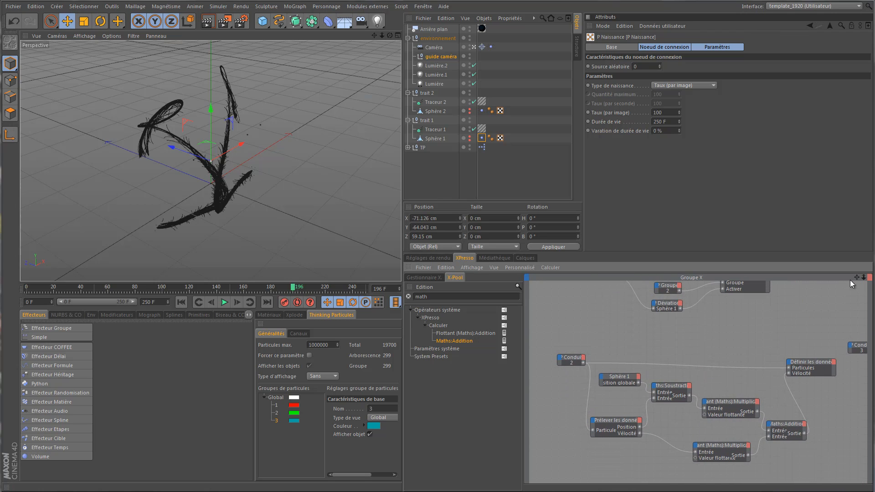
pyautogui.click(822, 359)
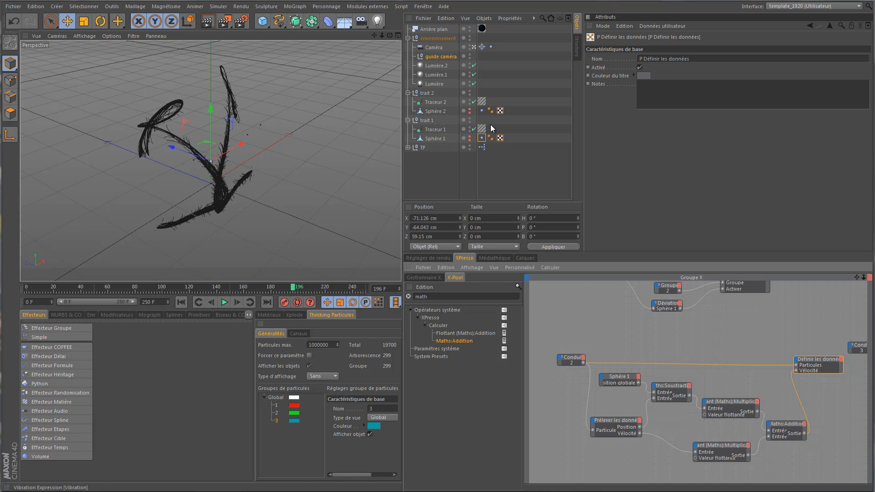
pyautogui.click(435, 102)
pyautogui.click(631, 47)
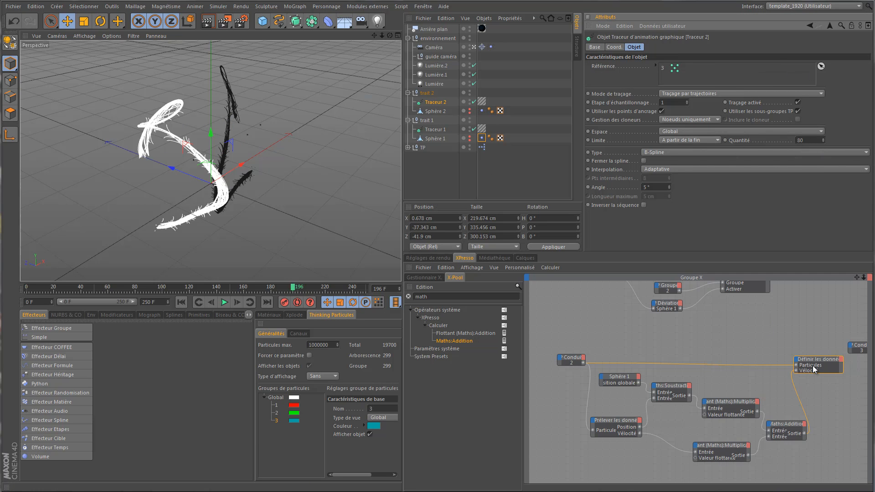
pyautogui.moveTo(823, 360)
pyautogui.mouseDown()
pyautogui.moveTo(815, 357)
pyautogui.moveTo(818, 366)
pyautogui.mouseUp()
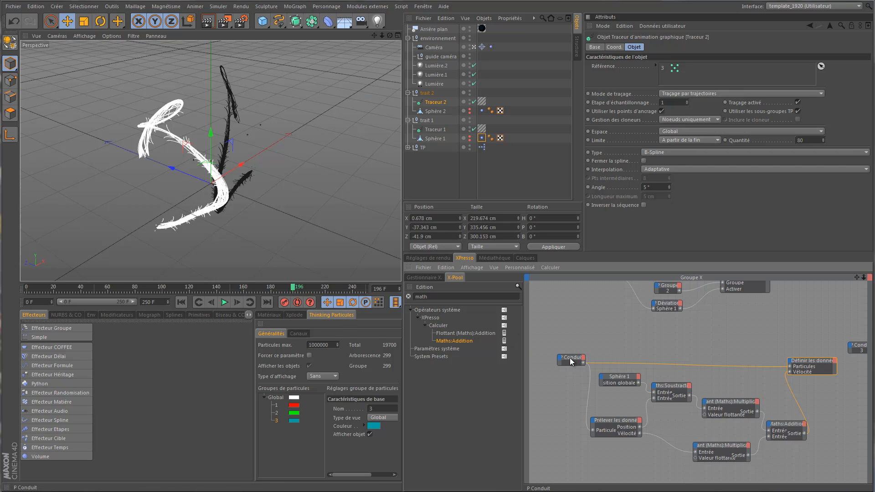
pyautogui.click(816, 362)
pyautogui.moveTo(812, 344); pyautogui.dragTo(822, 359)
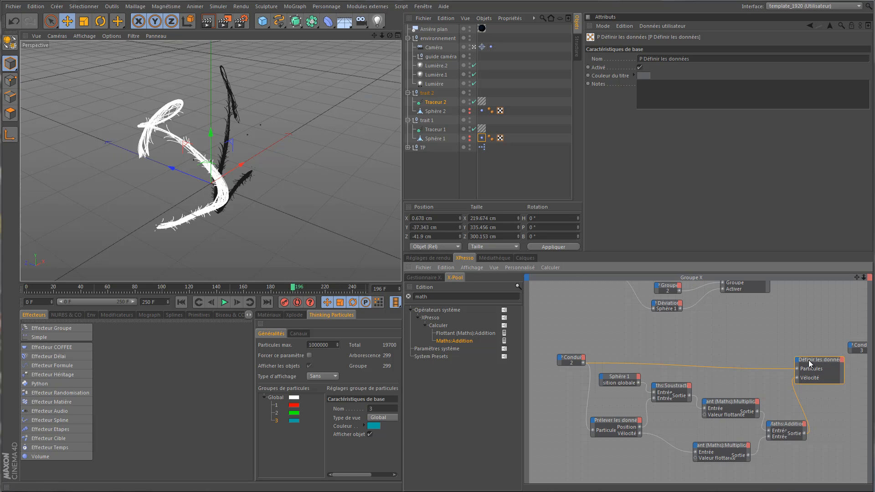
# Try adding a Temps operator node to the XPresso graph, and delete it
pyautogui.moveTo(856, 278); pyautogui.dragTo(830, 295)
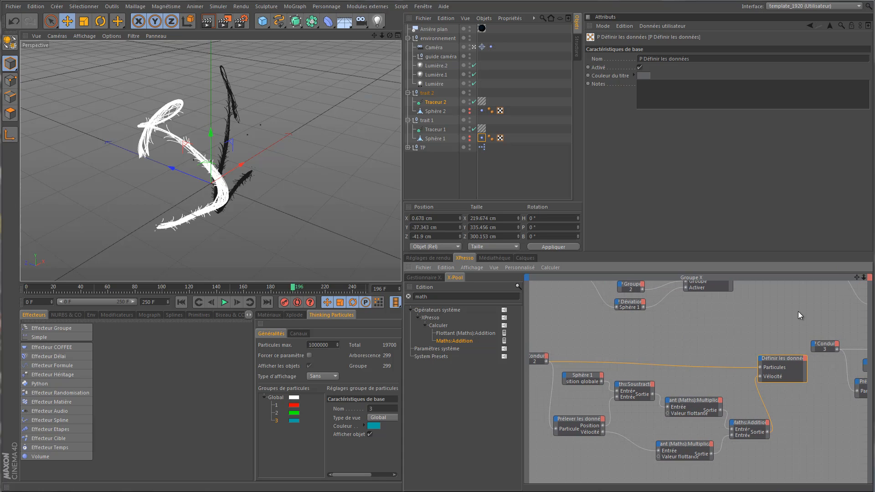
pyautogui.moveTo(783, 357); pyautogui.dragTo(784, 357)
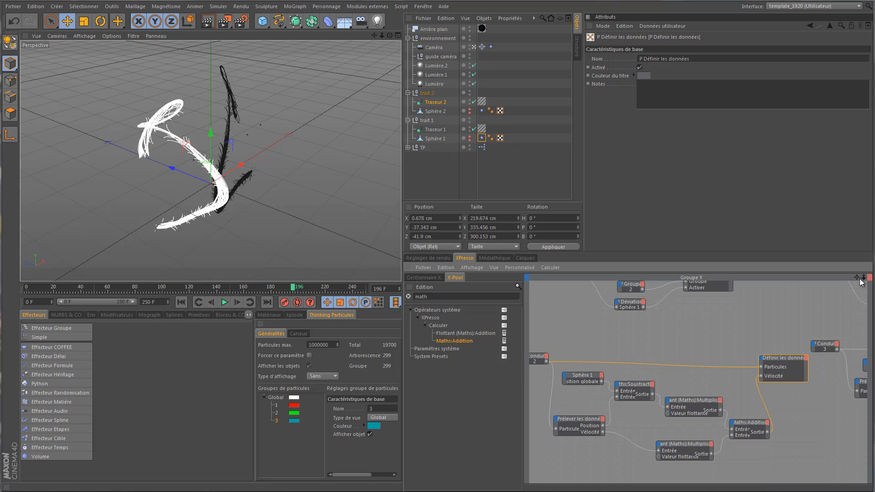
pyautogui.moveTo(856, 278); pyautogui.dragTo(874, 304)
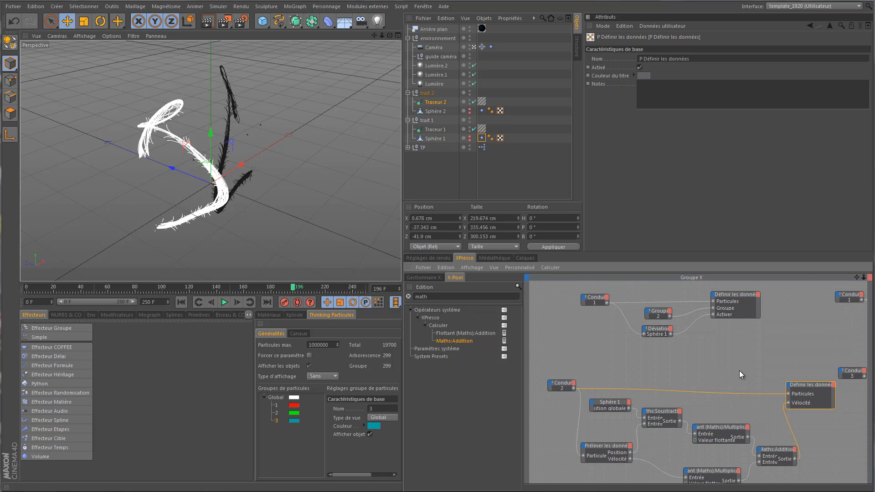
pyautogui.moveTo(449, 298); pyautogui.dragTo(334, 292)
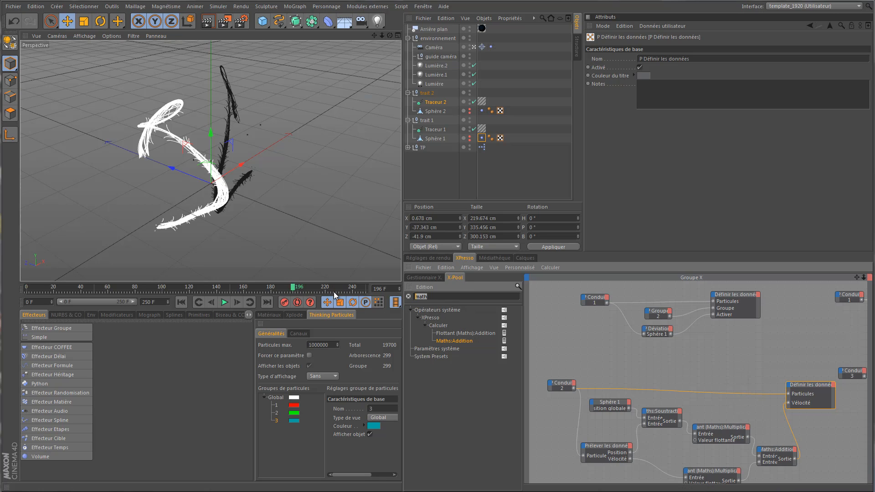
pyautogui.write('temps')
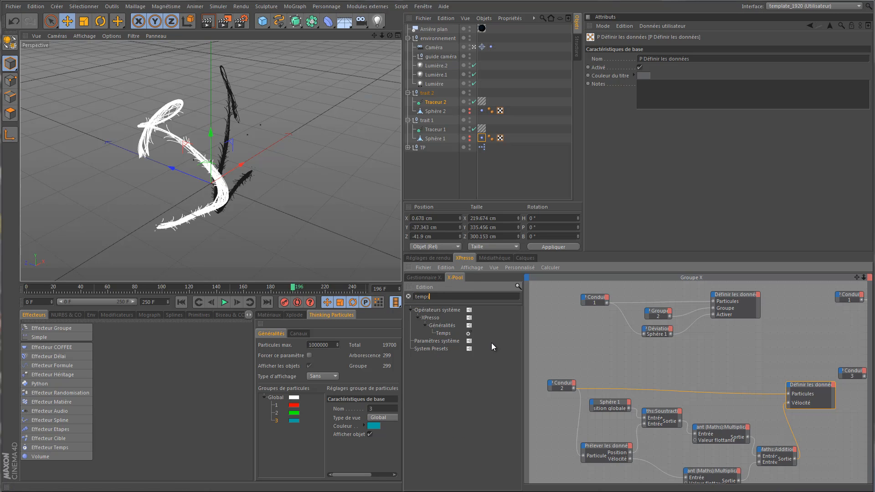
pyautogui.moveTo(444, 334); pyautogui.dragTo(651, 368)
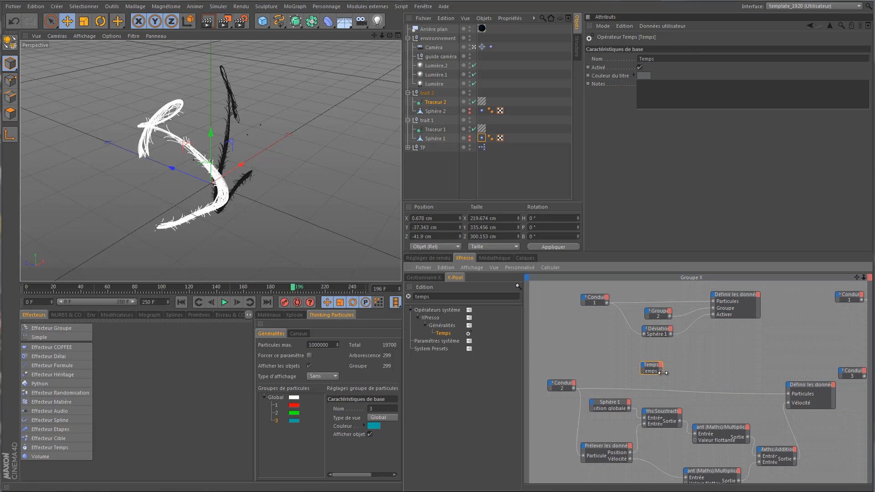
pyautogui.press('Delete')
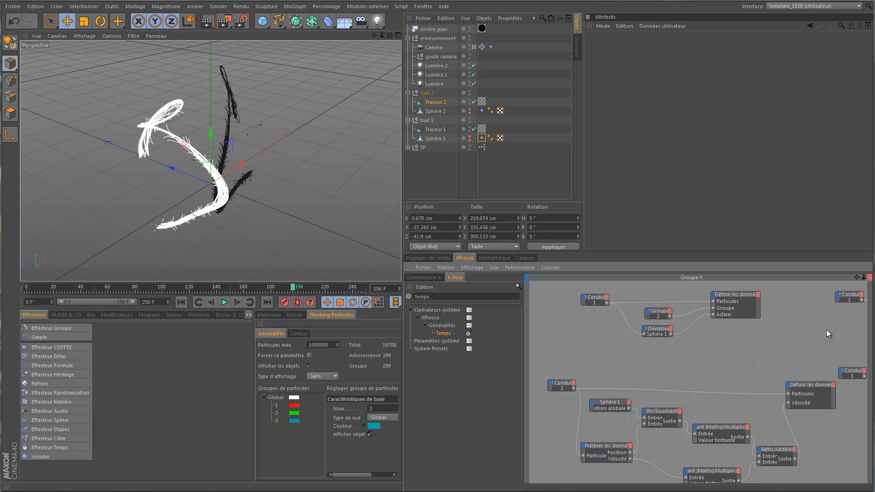
# Add an Age output to the P Prélever les données node feeding the velocity calculation, and enlarge the node to show its ports
pyautogui.moveTo(856, 277); pyautogui.dragTo(523, 273)
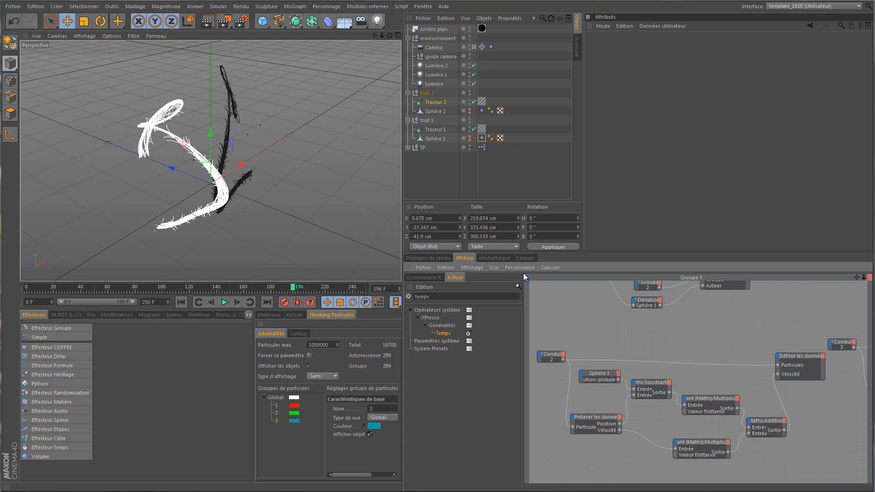
pyautogui.click(619, 417)
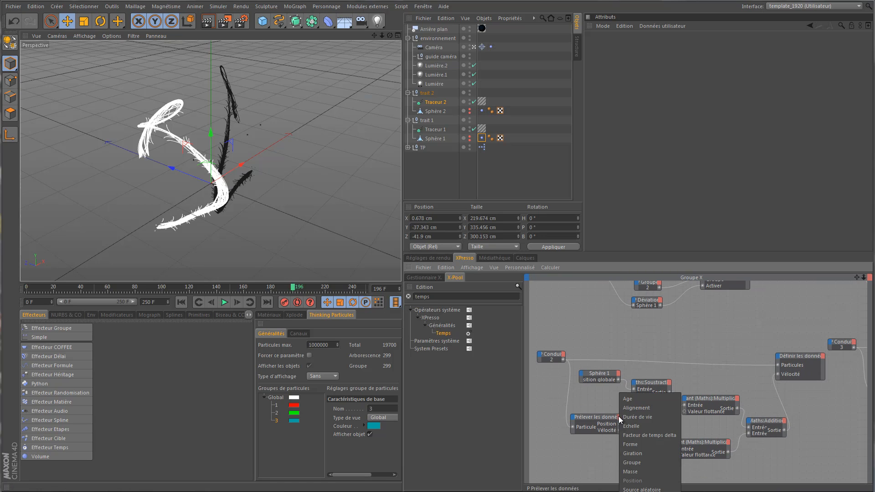
pyautogui.click(642, 400)
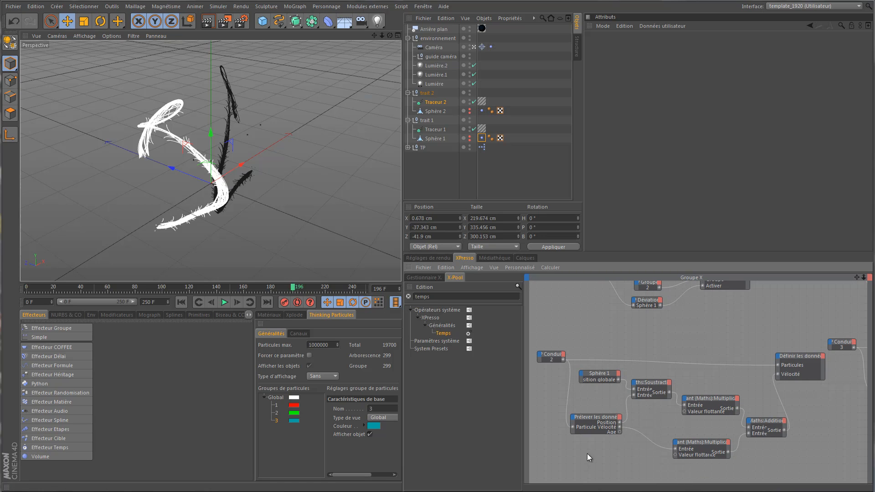
pyautogui.click(603, 433)
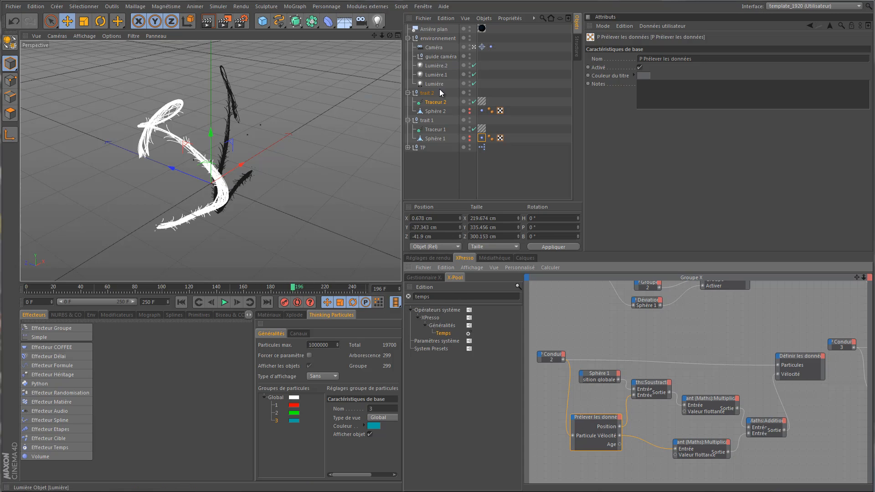
# Examine the P Naissance node's particle lifetime setting and the velocity node chain for the second particle group
pyautogui.moveTo(856, 278); pyautogui.dragTo(874, 402)
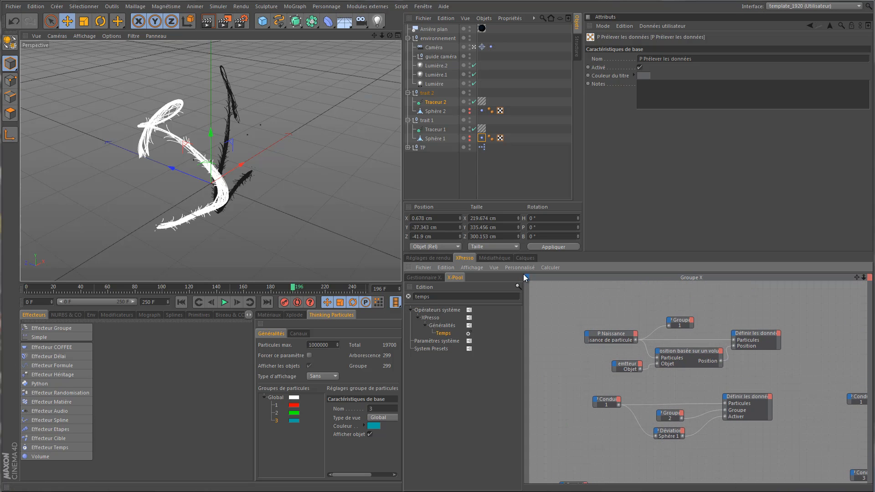
pyautogui.click(613, 336)
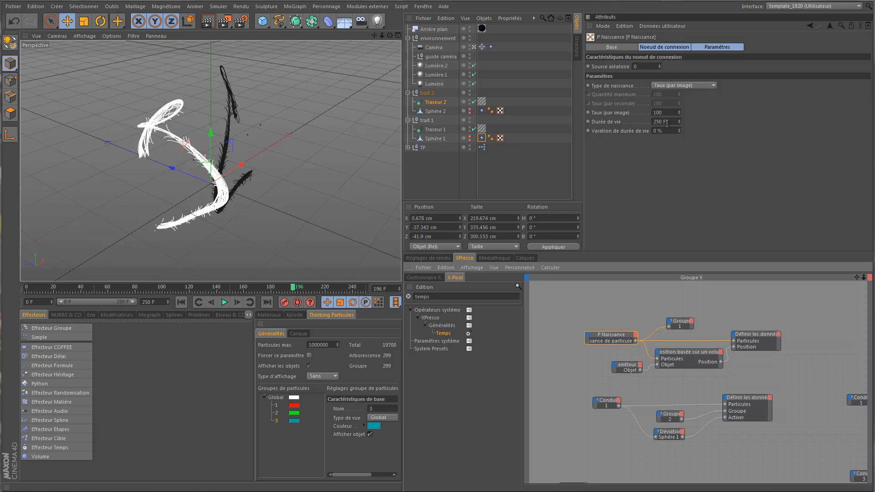
pyautogui.moveTo(857, 277); pyautogui.dragTo(827, 206)
pyautogui.moveTo(523, 275); pyautogui.dragTo(523, 272)
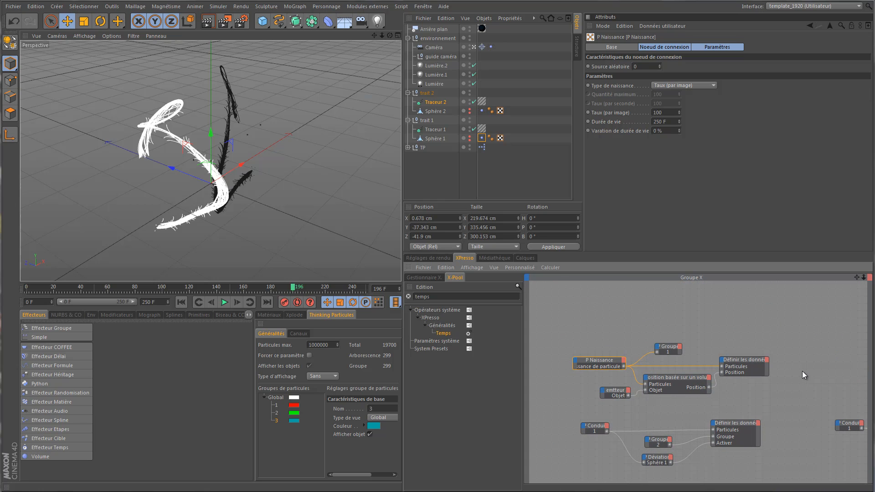
pyautogui.click(664, 122)
pyautogui.press('Return')
pyautogui.moveTo(857, 278); pyautogui.dragTo(847, 238)
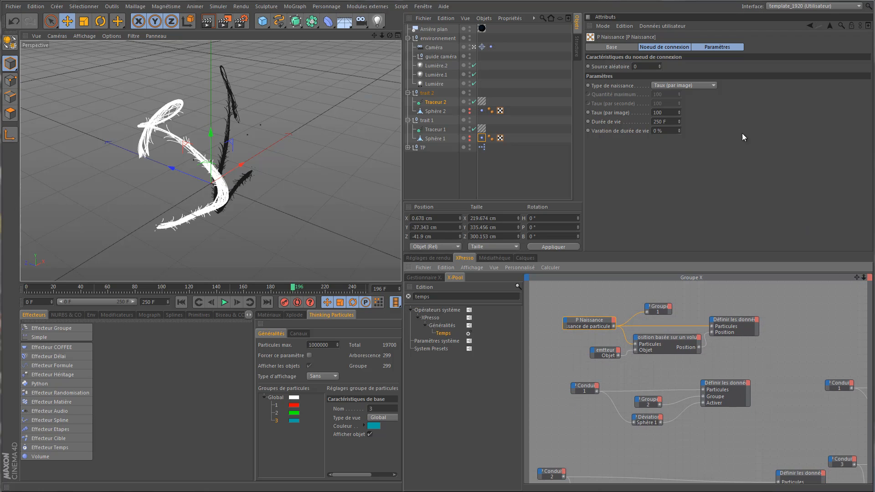
pyautogui.moveTo(857, 278); pyautogui.dragTo(850, 161)
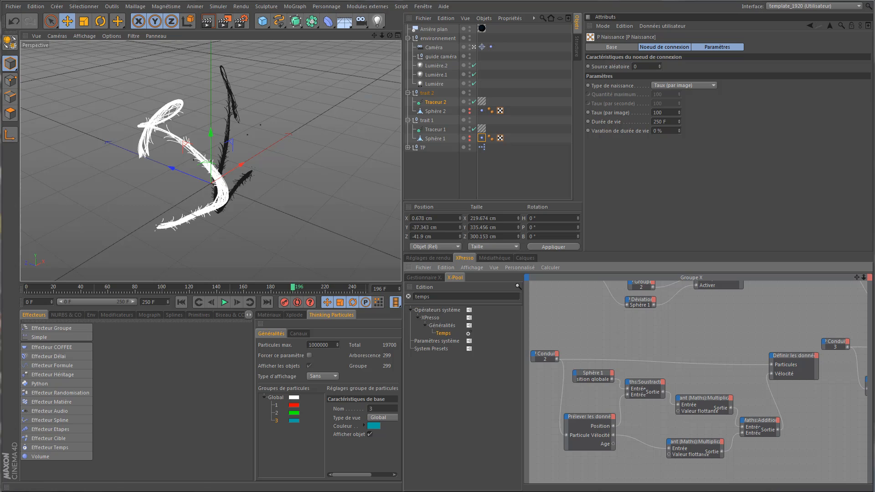
# Open the Windows calculator, subtract 80 from 250, divide by 25, and close the calculator
pyautogui.press('super+r')
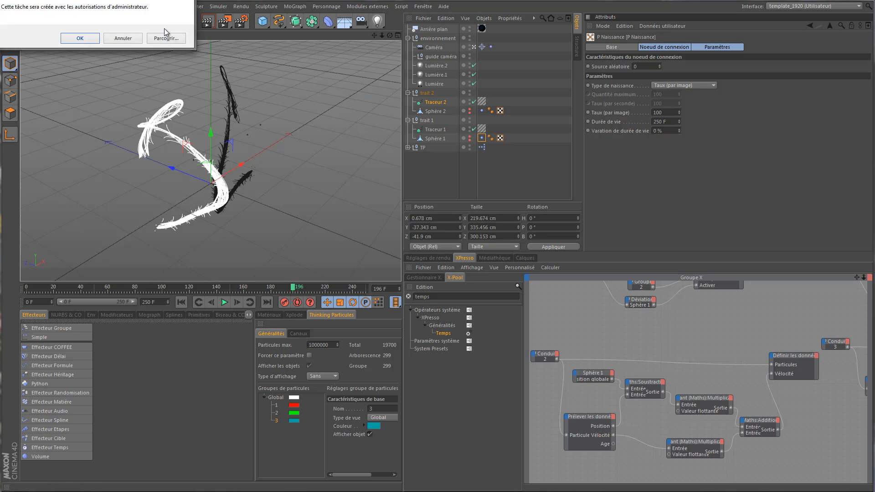
pyautogui.press('Return')
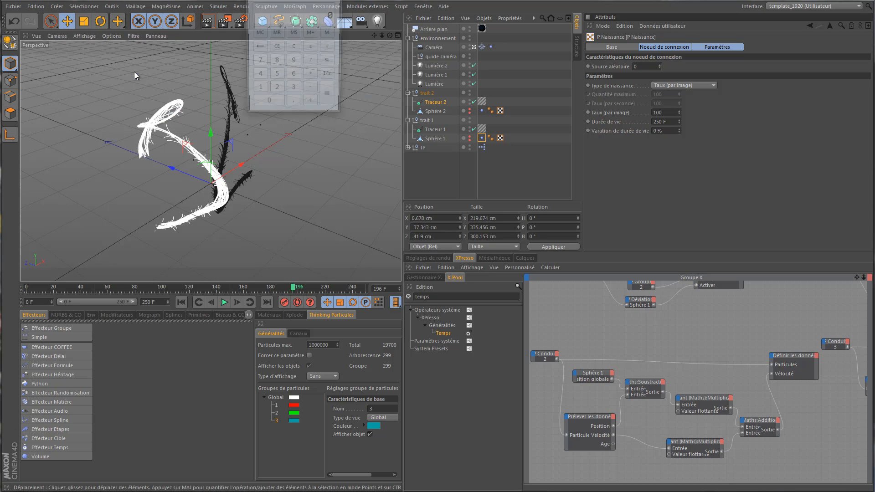
pyautogui.moveTo(275, 0); pyautogui.dragTo(283, 52)
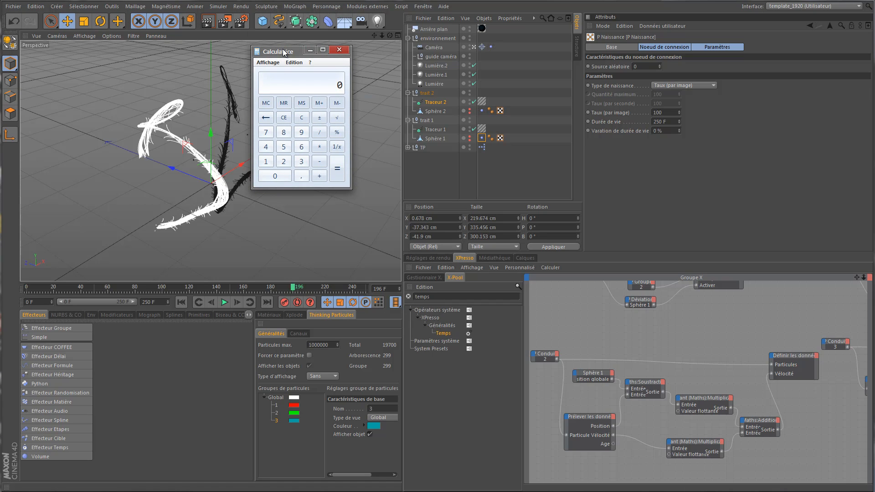
pyautogui.write('250-80')
pyautogui.press('Return')
pyautogui.press('/')
pyautogui.write('25')
pyautogui.press('Return')
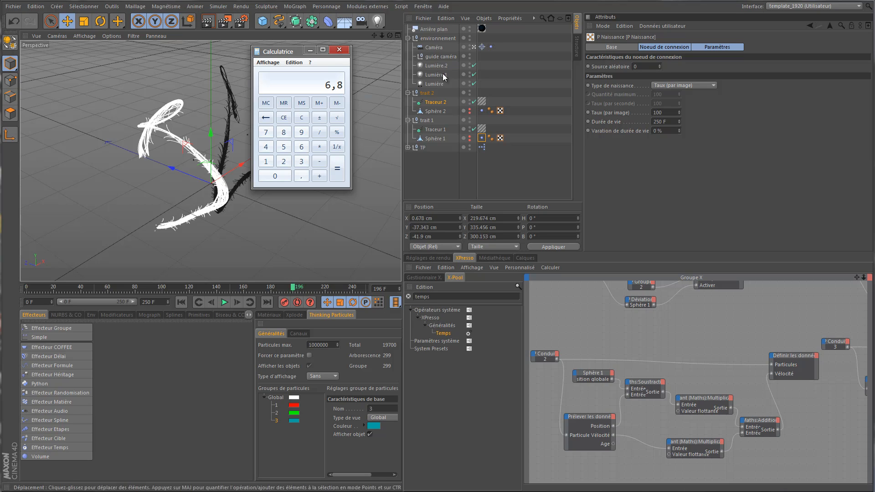
pyautogui.click(342, 53)
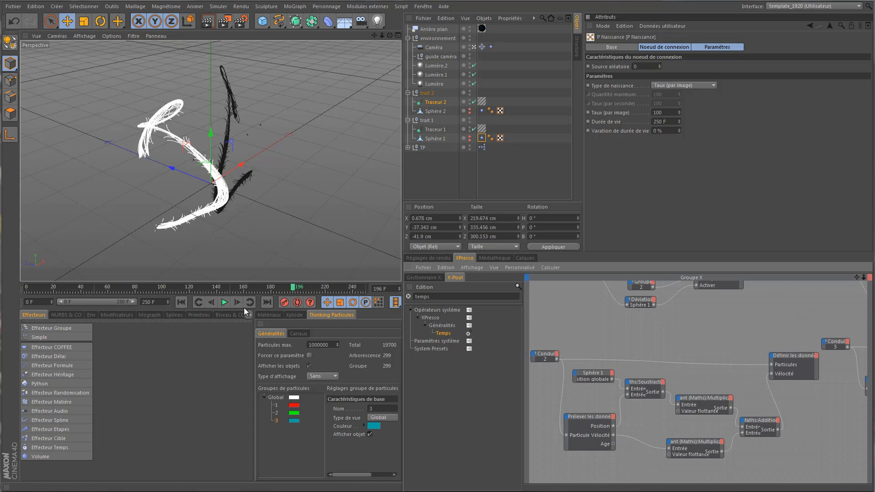
# Play the simulation on from the current frame and pause it at frame 216
pyautogui.click(225, 303)
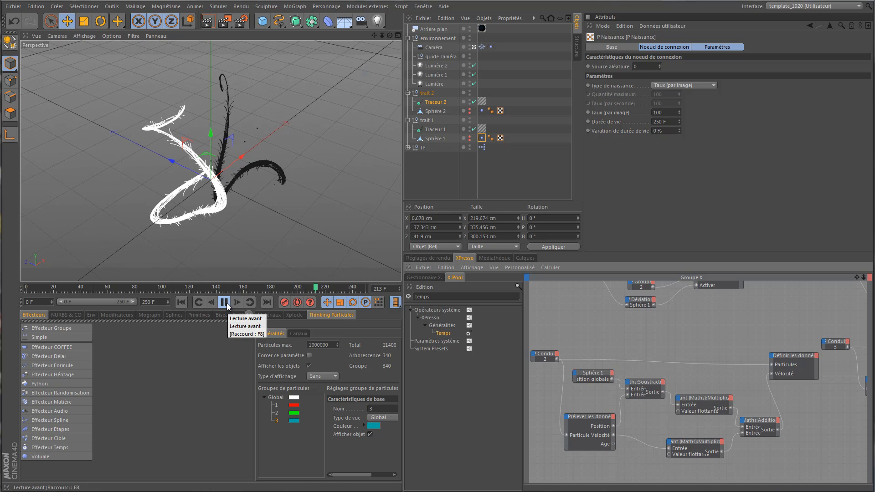
pyautogui.click(225, 302)
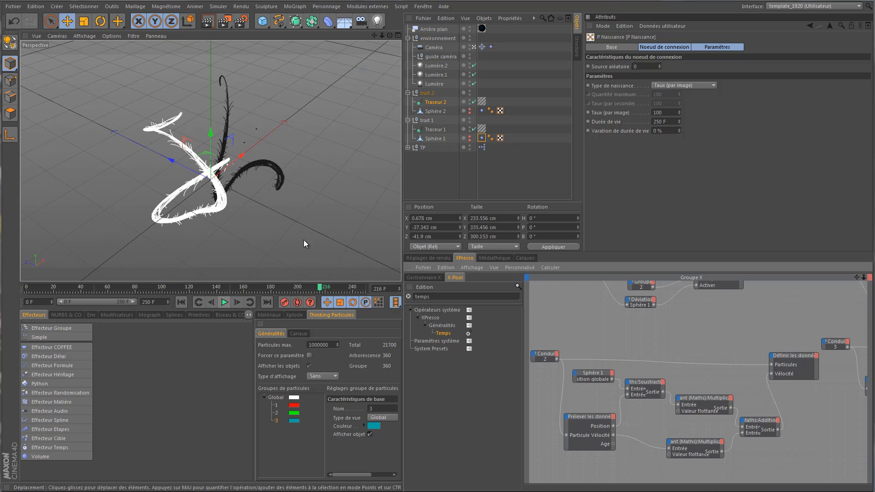
pyautogui.moveTo(383, 37); pyautogui.dragTo(385, 37)
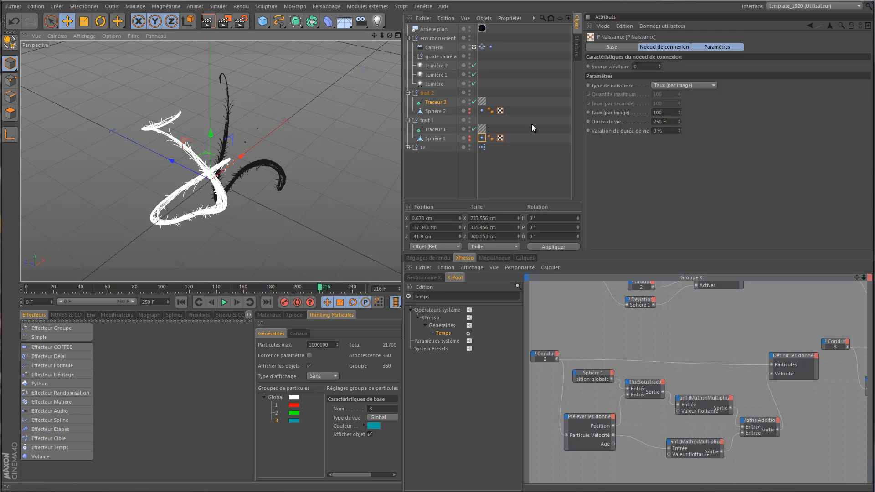
# Set the P Naissance node's per-frame birth rate to 1000 and render the animation, overwriting the existing image files
pyautogui.moveTo(857, 277); pyautogui.dragTo(857, 447)
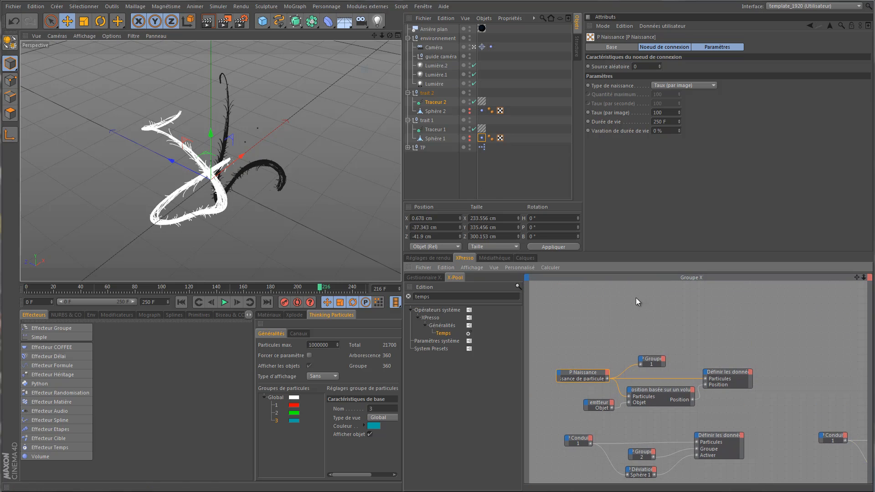
pyautogui.click(673, 111)
pyautogui.write('0')
pyautogui.press('Tab')
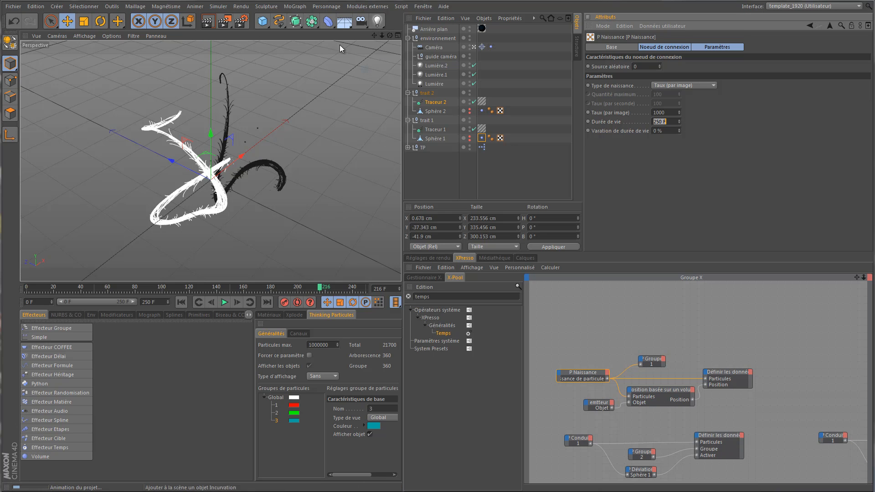
pyautogui.click(225, 23)
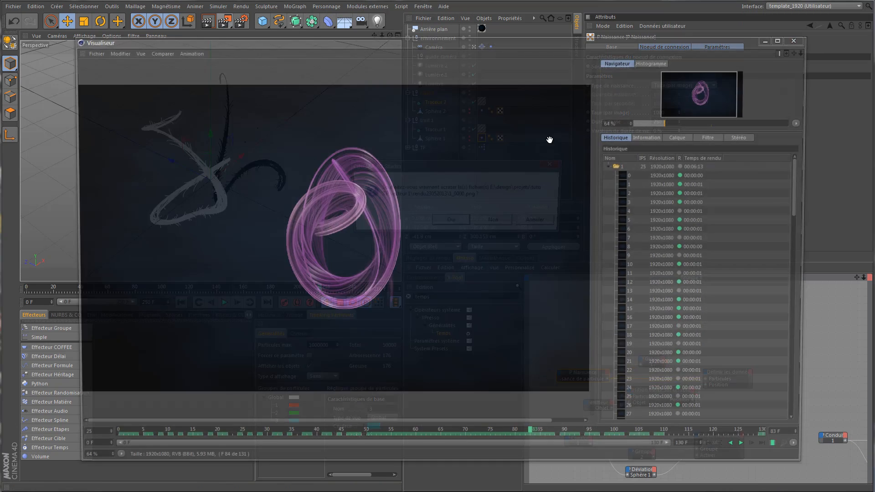
pyautogui.click(451, 223)
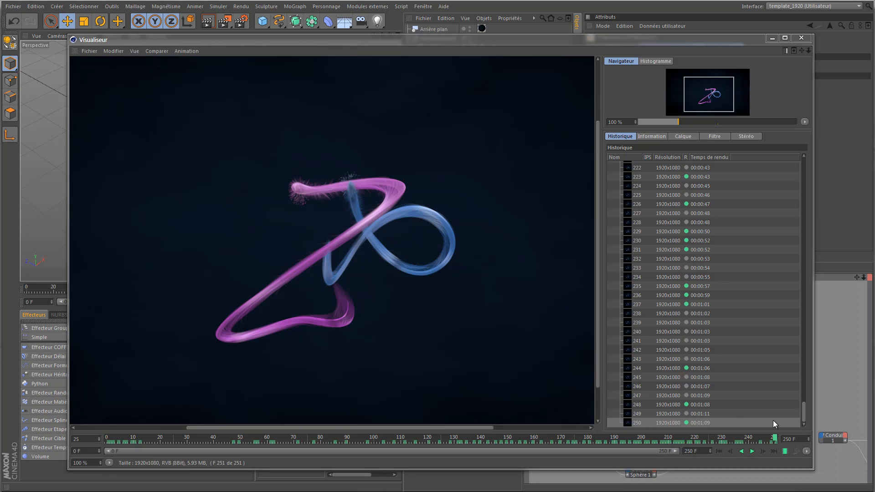
# Scrub back through the rendered frames, play the rendered animation from the first frame and stop it
pyautogui.moveTo(775, 438); pyautogui.dragTo(702, 451)
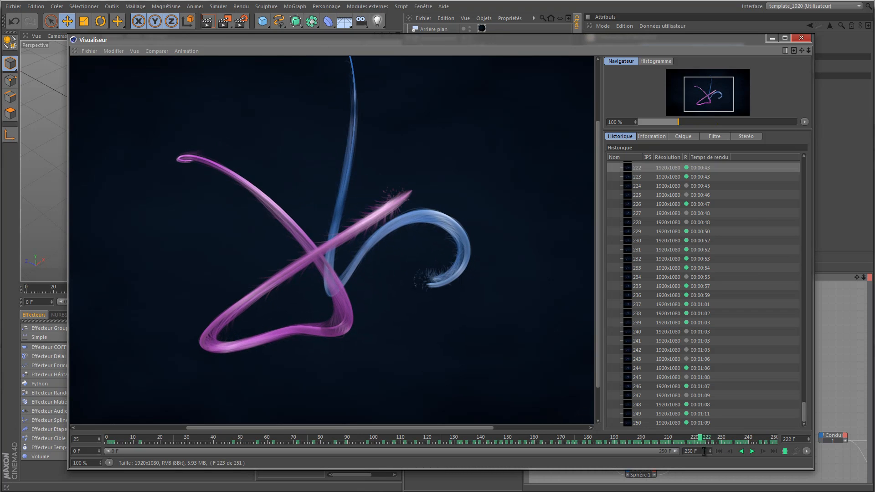
pyautogui.click(719, 450)
pyautogui.click(752, 451)
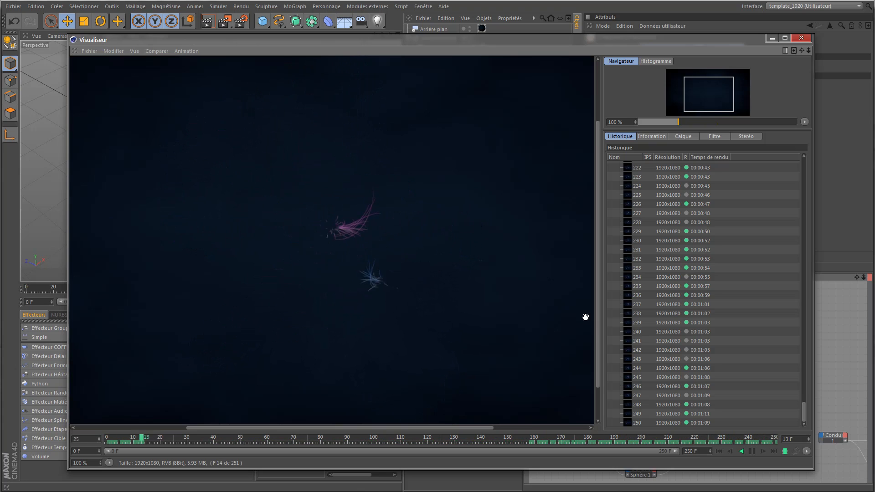
pyautogui.click(752, 451)
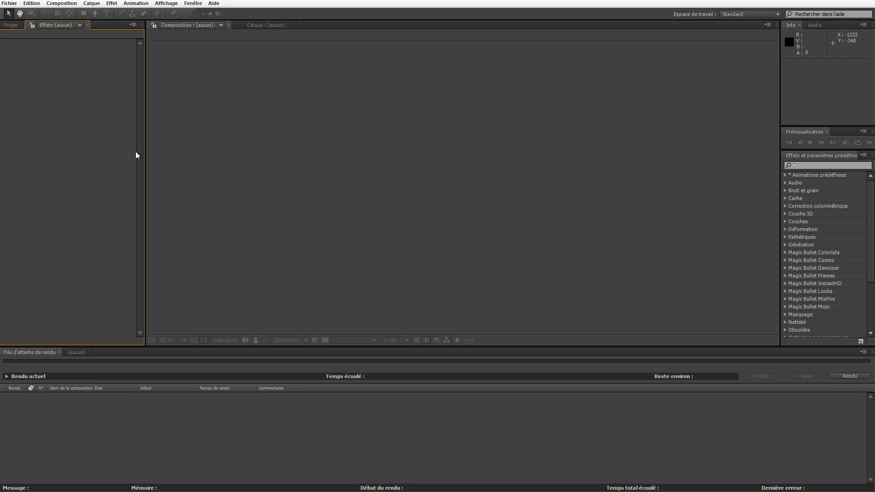
# Import the rendered PNG image sequence 1_[0000-0250].png from the rendu23052013 folder into the project
pyautogui.click(11, 26)
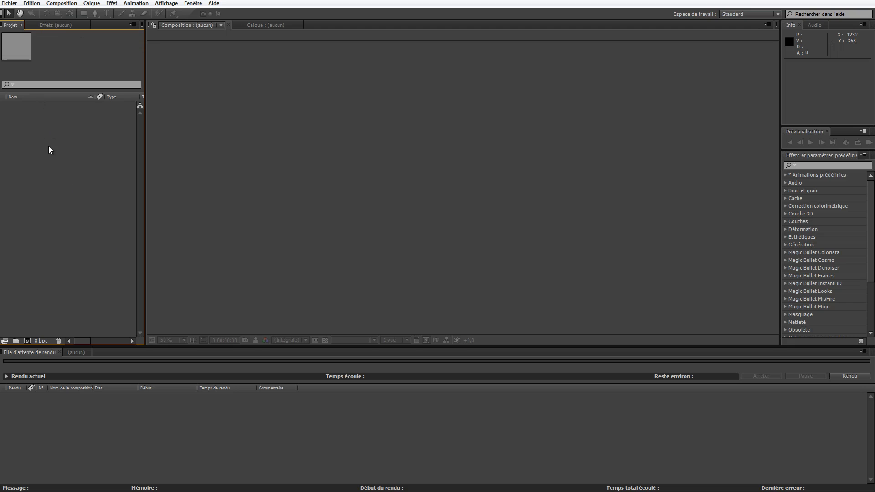
pyautogui.rightClick(28, 133)
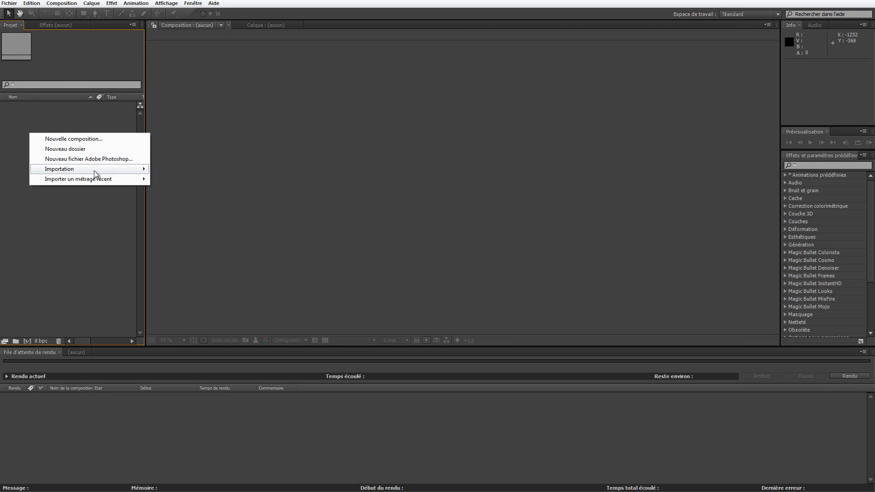
pyautogui.moveTo(141, 175)
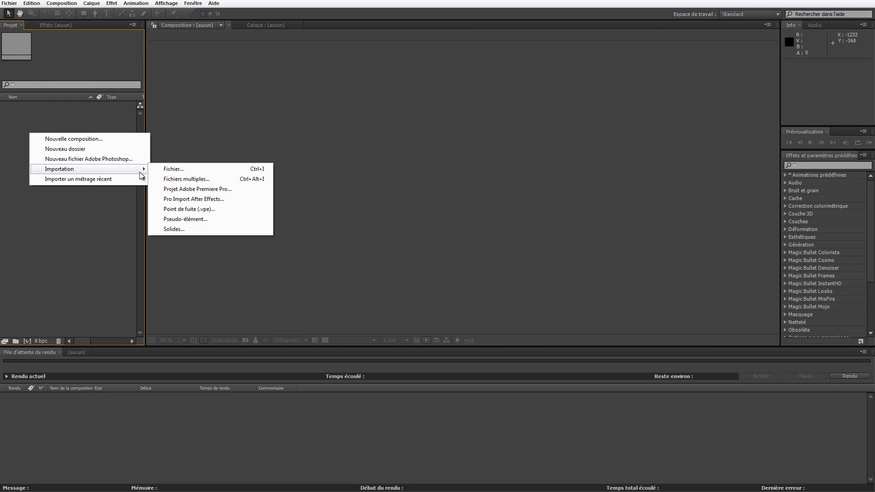
pyautogui.click(197, 179)
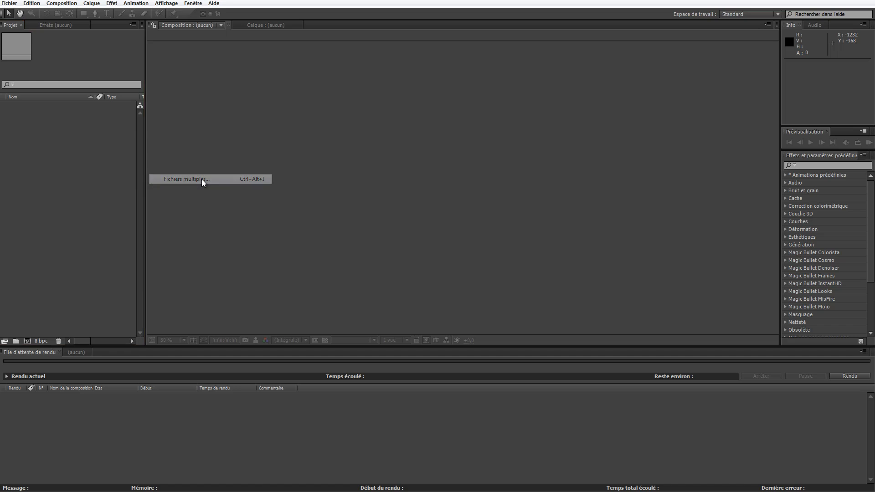
pyautogui.click(243, 0)
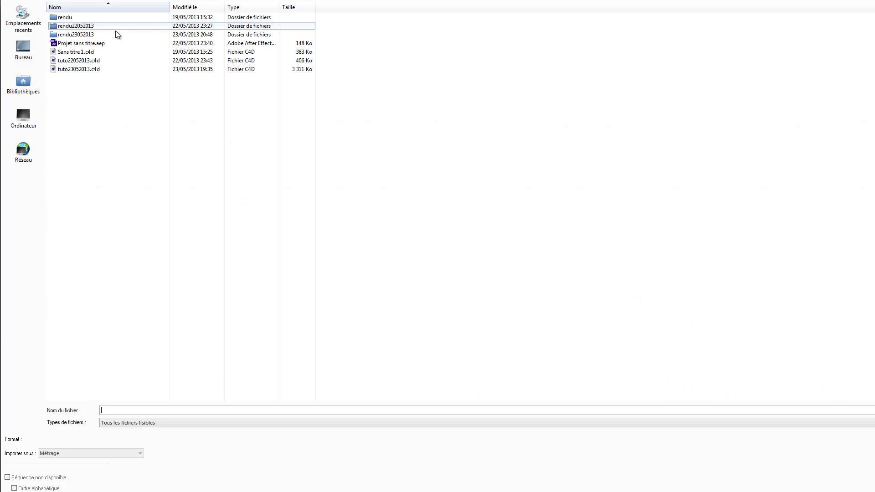
pyautogui.doubleClick(82, 35)
pyautogui.click(73, 33)
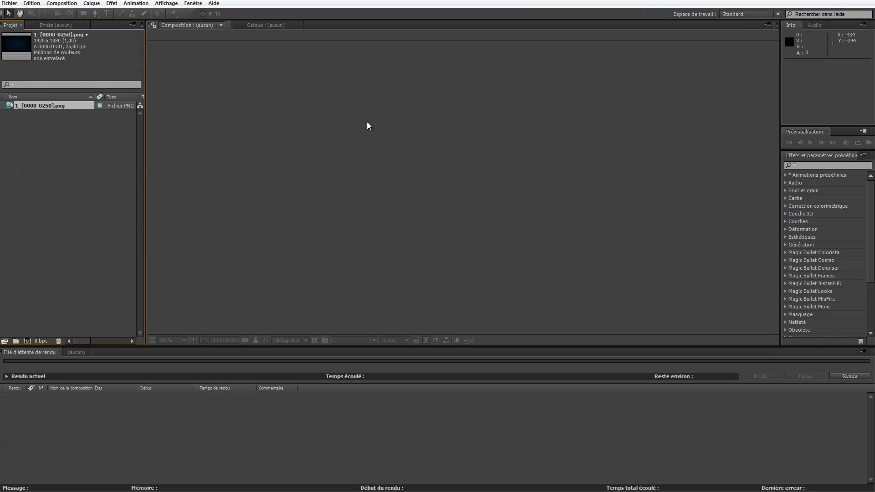
# Create a composition from the imported PNG sequence and go to 0:00:05:09 to show the strands
pyautogui.click(26, 341)
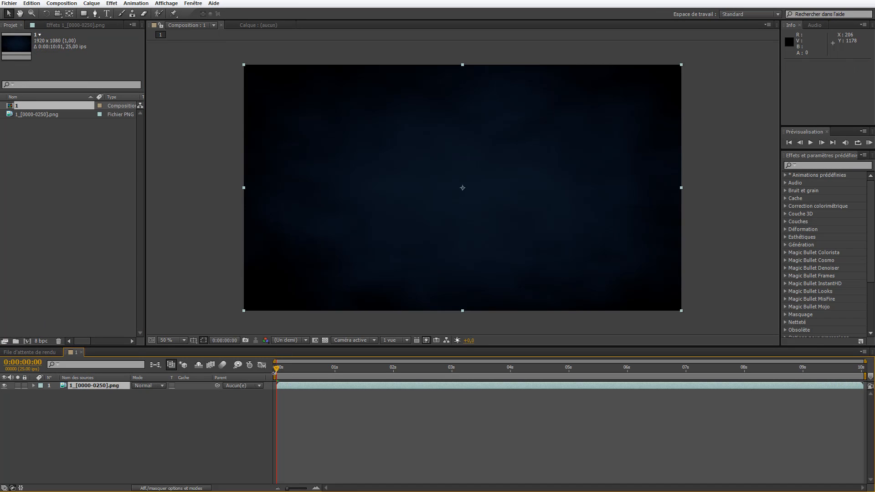
pyautogui.moveTo(279, 372)
pyautogui.mouseDown()
pyautogui.moveTo(848, 368)
pyautogui.moveTo(453, 356)
pyautogui.moveTo(590, 363)
pyautogui.mouseUp()
pyautogui.scroll(1, 446, 211)
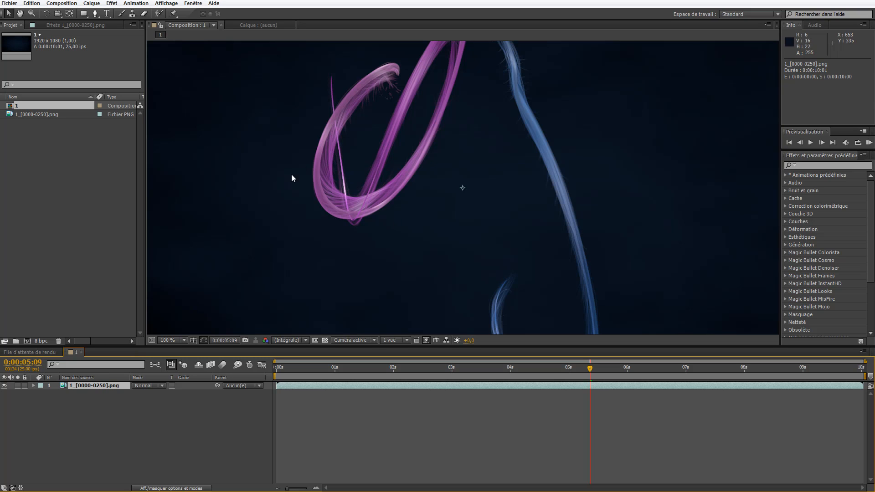
# Apply the Courbes effect to the sequence layer and shape the RVB curve into a slight S for more contrast
pyautogui.click(64, 26)
pyautogui.rightClick(56, 97)
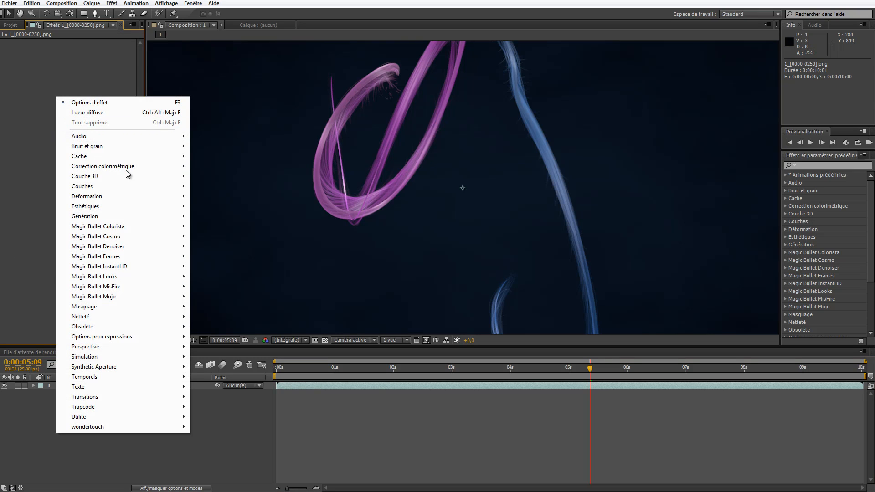
pyautogui.moveTo(120, 186)
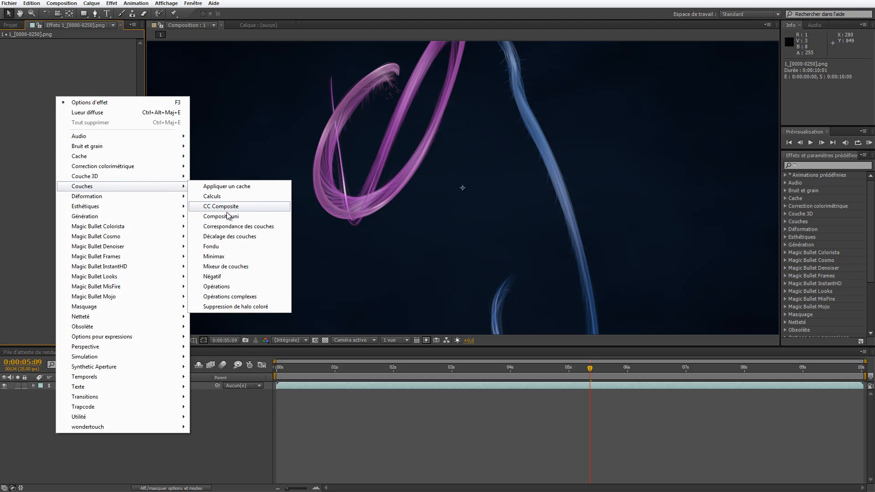
pyautogui.moveTo(123, 167)
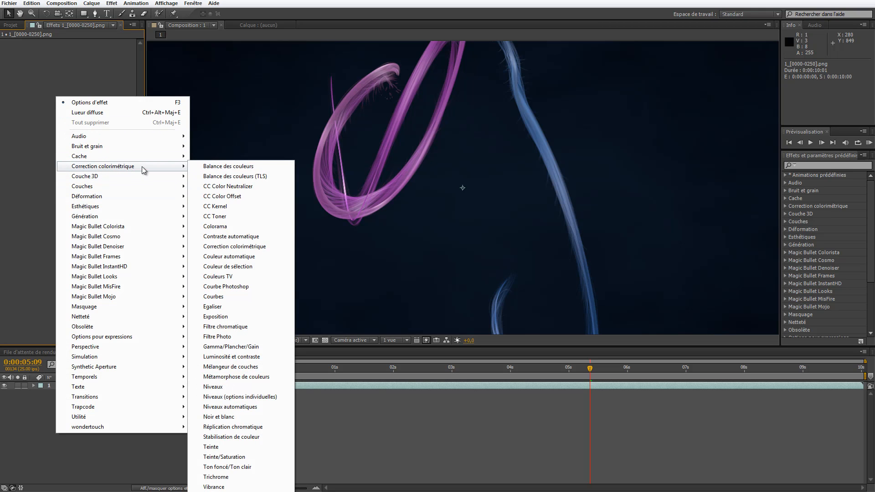
pyautogui.click(231, 297)
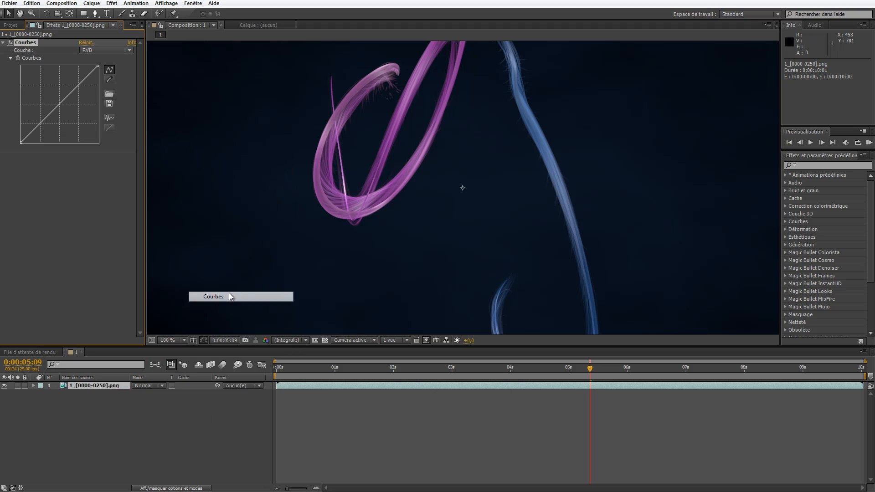
pyautogui.moveTo(75, 91); pyautogui.dragTo(69, 90)
pyautogui.moveTo(43, 118); pyautogui.dragTo(45, 121)
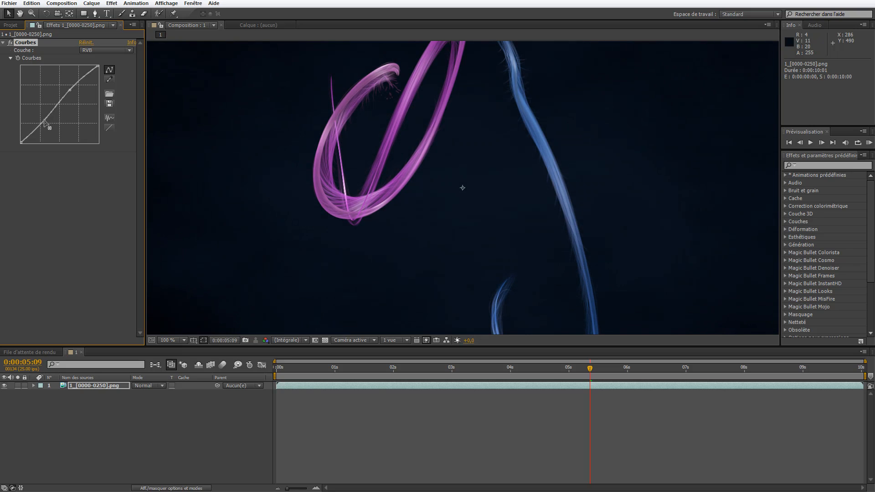
# Raise the upper part of the Rouge channel curve in the Courbes effect
pyautogui.click(112, 50)
pyautogui.click(94, 66)
pyautogui.moveTo(75, 90); pyautogui.dragTo(69, 87)
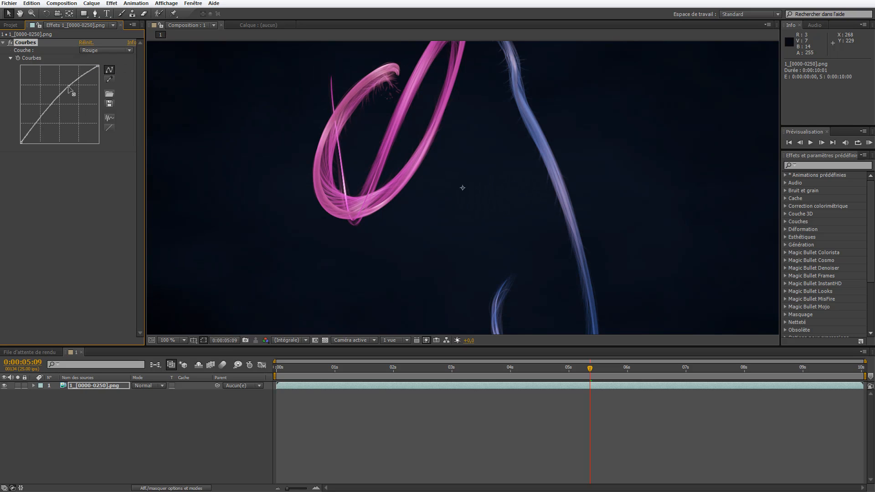
pyautogui.press(',')
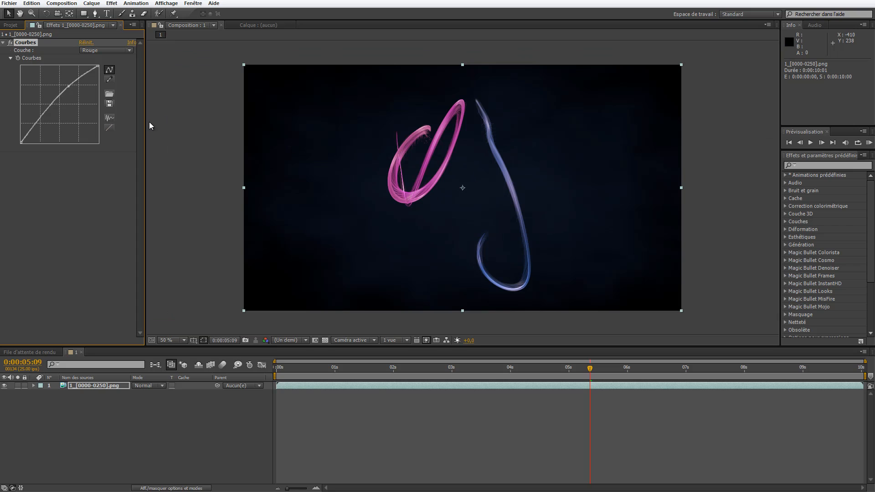
# Raise the highlights of the Vert channel curve and add a second point in its lower part
pyautogui.click(106, 51)
pyautogui.click(98, 80)
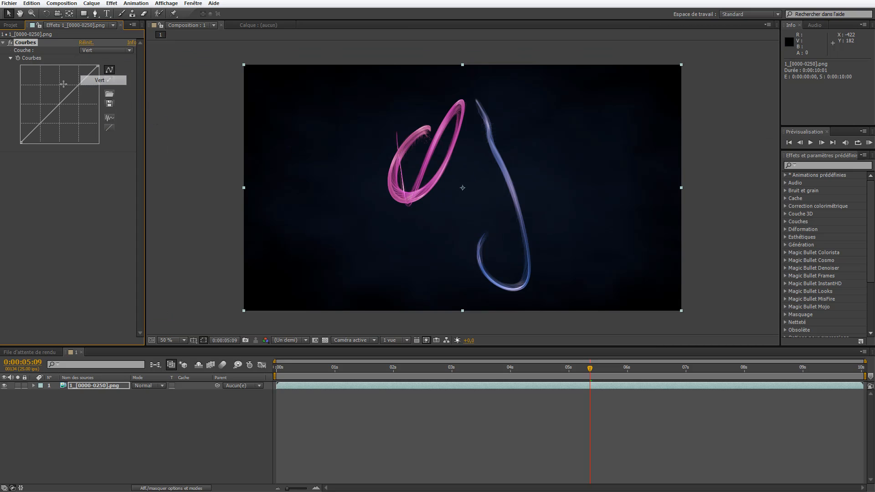
pyautogui.moveTo(72, 93); pyautogui.dragTo(44, 119)
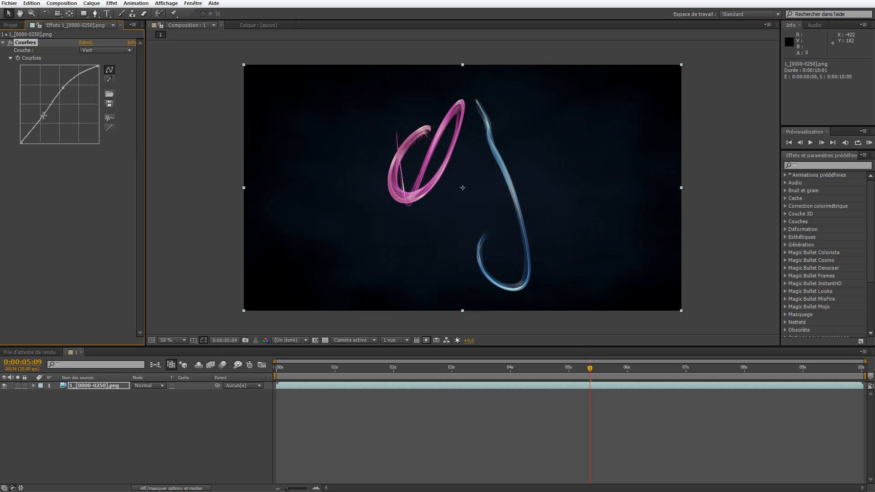
# Raise the midpoint of the Bleu channel curve in the Courbes effect
pyautogui.click(125, 52)
pyautogui.click(100, 90)
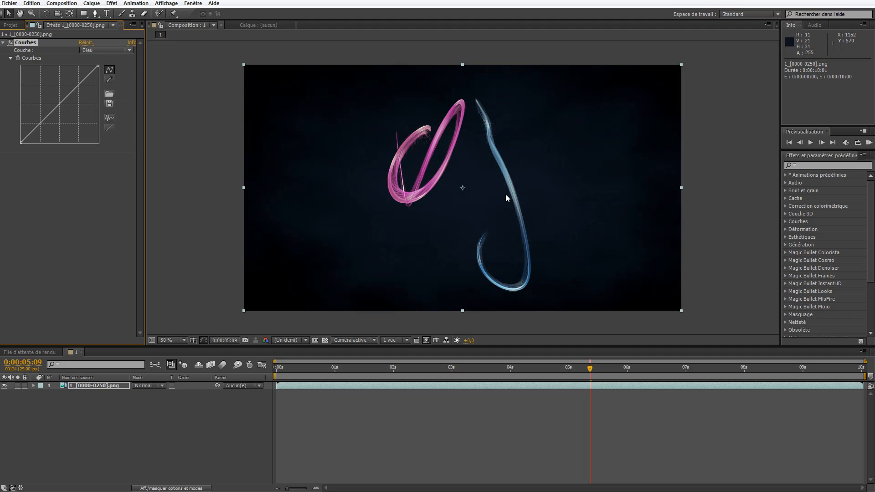
pyautogui.press('.')
pyautogui.moveTo(49, 114)
pyautogui.mouseDown()
pyautogui.moveTo(40, 112)
pyautogui.moveTo(53, 128)
pyautogui.moveTo(76, 120)
pyautogui.moveTo(56, 93)
pyautogui.moveTo(70, 115)
pyautogui.moveTo(56, 104)
pyautogui.mouseUp()
pyautogui.scroll(-2, 430, 181)
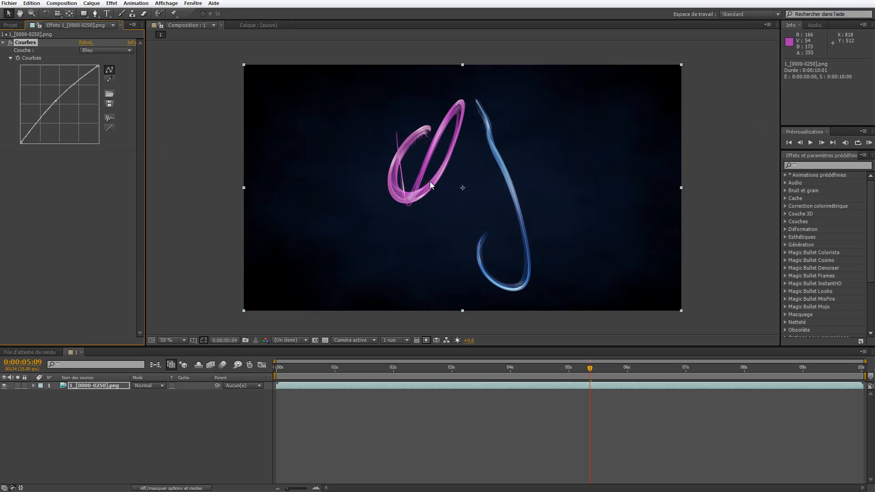
# Return to the first frame, collapse the Courbes effect and apply the Esthétiques effect Lueur diffuse to the sequence layer
pyautogui.moveTo(589, 366); pyautogui.dragTo(276, 367)
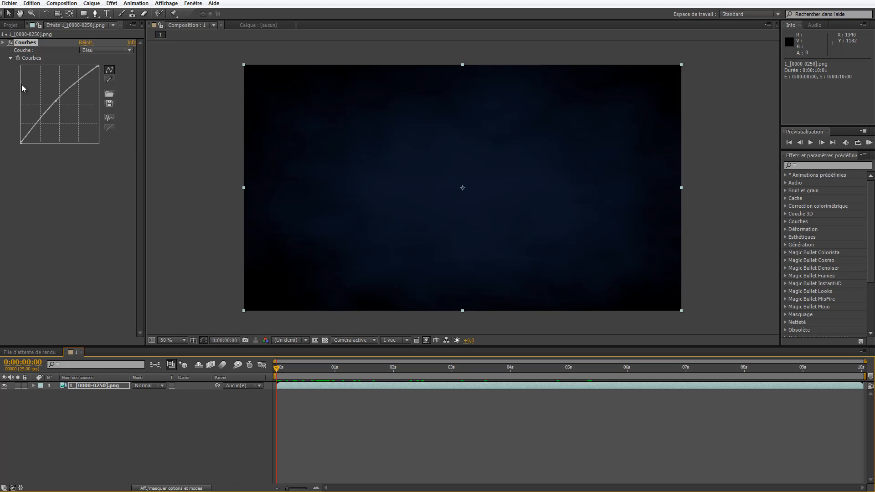
pyautogui.rightClick(35, 87)
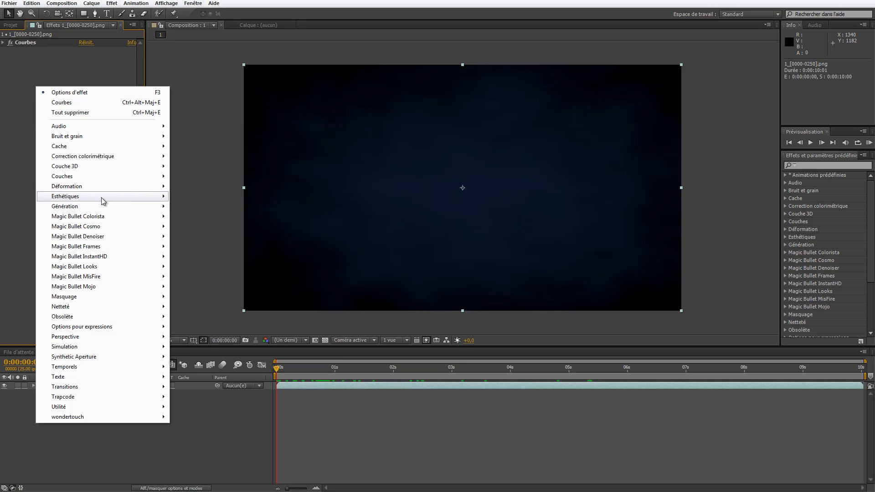
pyautogui.moveTo(101, 197)
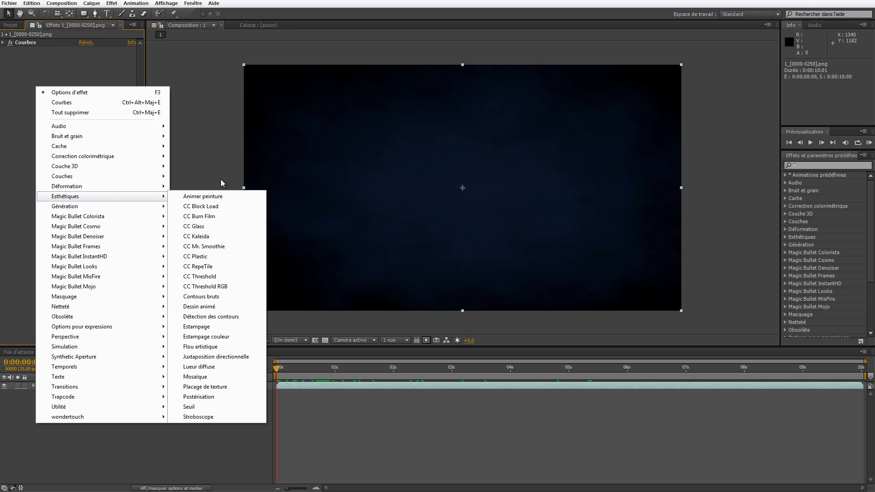
pyautogui.click(226, 367)
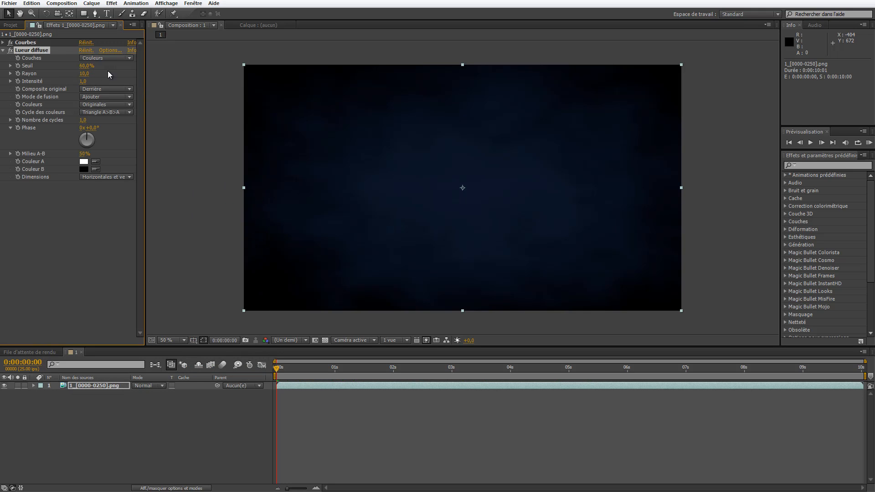
# At 0:00:02:24, set the Lueur diffuse effect's Seuil to 68,2% and its Intensité to 0,5
pyautogui.moveTo(275, 370); pyautogui.dragTo(449, 368)
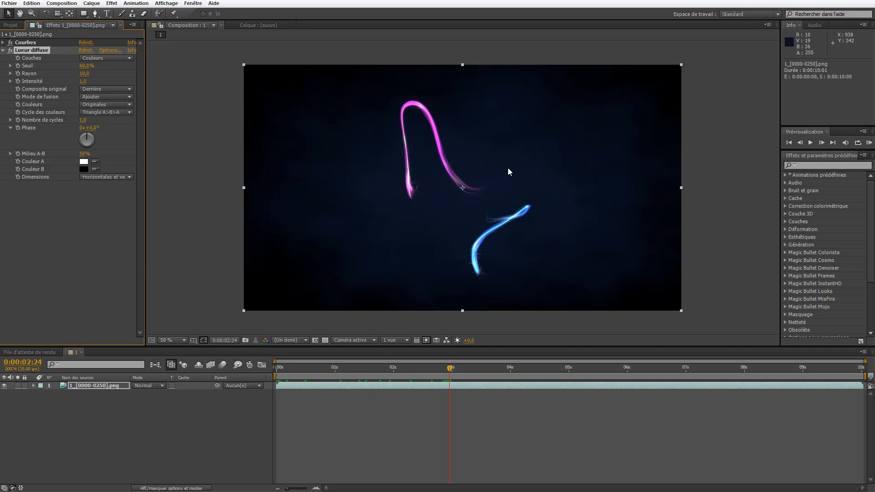
pyautogui.press('.')
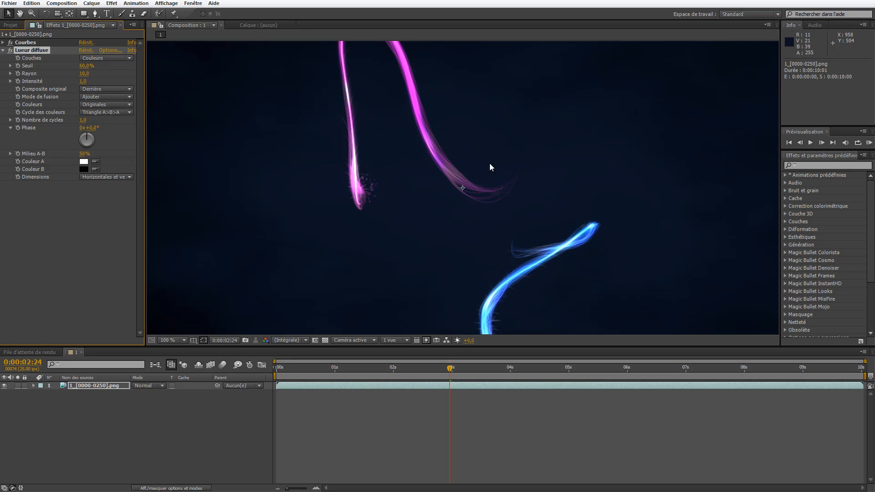
pyautogui.moveTo(468, 114); pyautogui.dragTo(527, 245)
pyautogui.hotkey('ctrl', 'z')
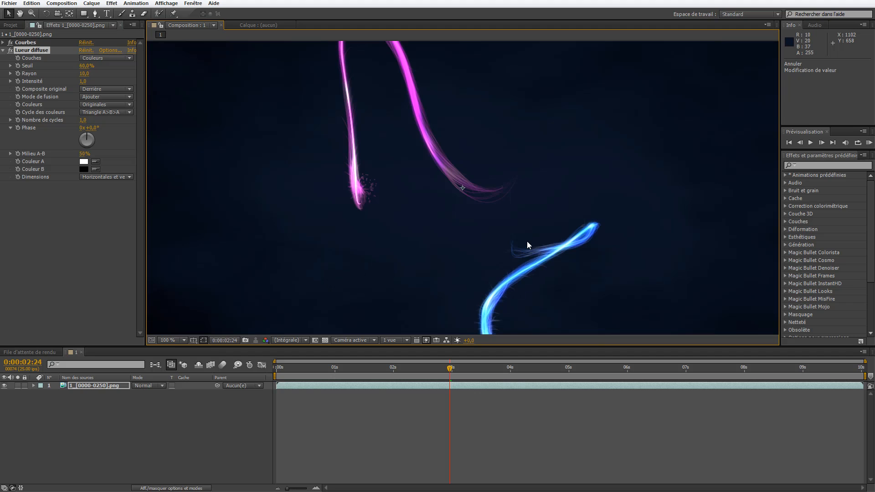
pyautogui.press('h')
pyautogui.moveTo(482, 190)
pyautogui.mouseDown()
pyautogui.moveTo(467, 61)
pyautogui.moveTo(452, 44)
pyautogui.moveTo(468, 196)
pyautogui.mouseUp()
pyautogui.press('v')
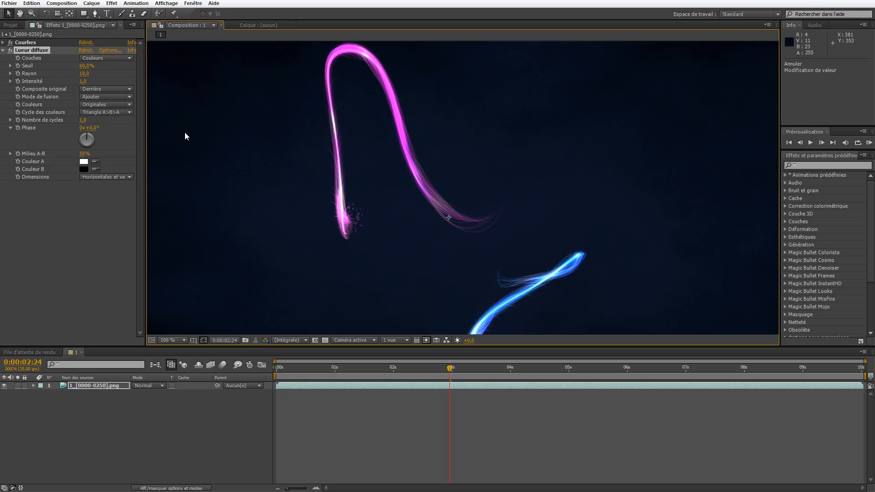
pyautogui.moveTo(82, 66)
pyautogui.mouseDown()
pyautogui.moveTo(107, 67)
pyautogui.moveTo(96, 69)
pyautogui.mouseUp()
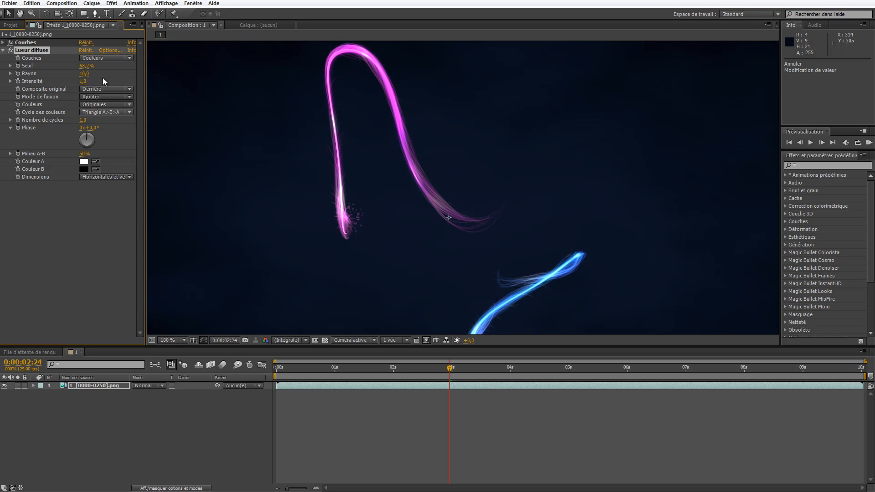
pyautogui.moveTo(71, 83); pyautogui.dragTo(29, 91)
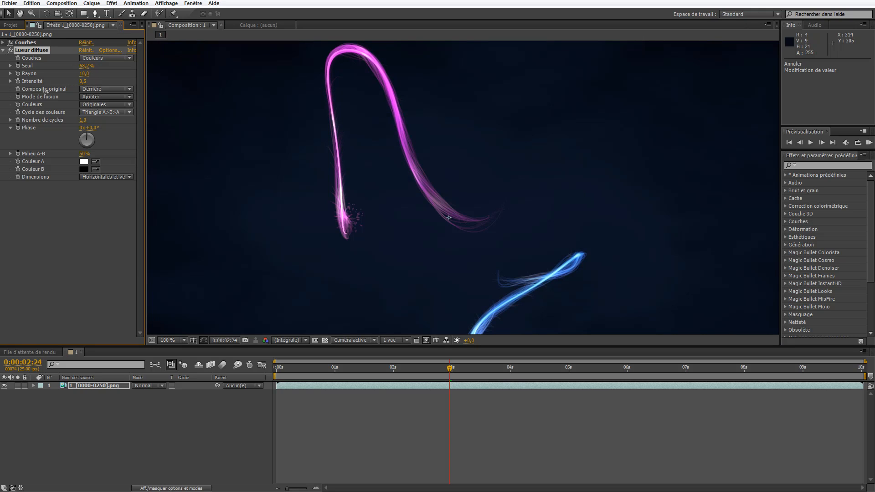
# Scrub through the composition to 0:00:09:23 to check the glow, and return to the first frame
pyautogui.moveTo(450, 369)
pyautogui.mouseDown()
pyautogui.moveTo(712, 369)
pyautogui.moveTo(856, 354)
pyautogui.mouseUp()
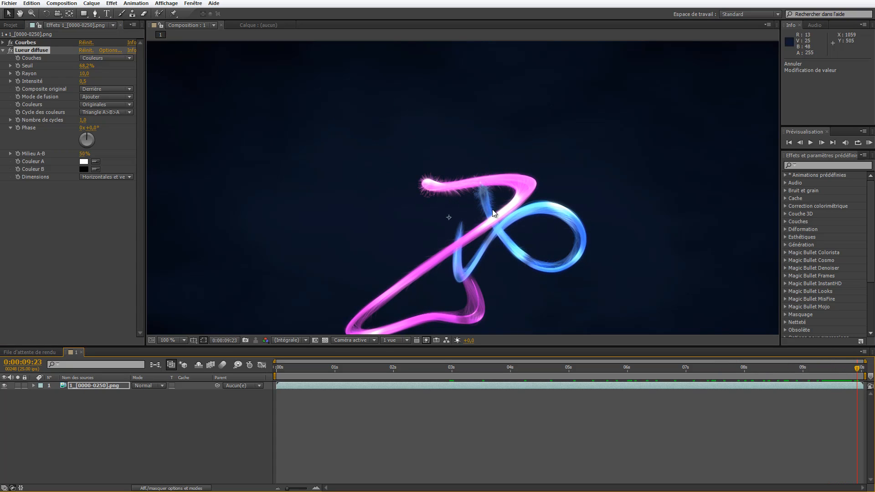
pyautogui.moveTo(859, 373)
pyautogui.mouseDown()
pyautogui.moveTo(281, 376)
pyautogui.moveTo(205, 349)
pyautogui.mouseUp()
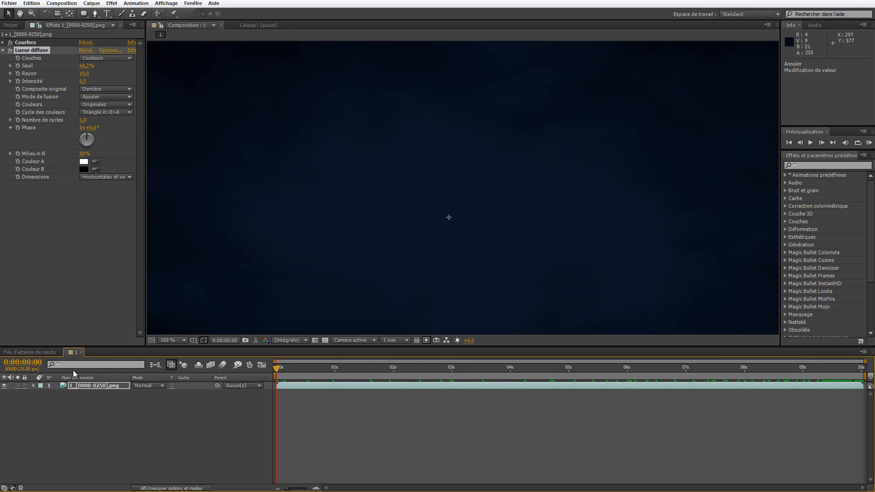
pyautogui.rightClick(81, 403)
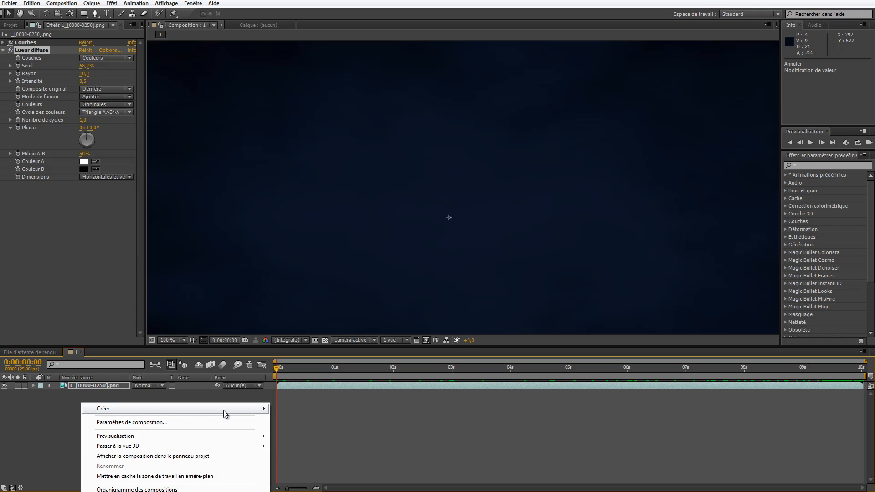
pyautogui.moveTo(220, 410)
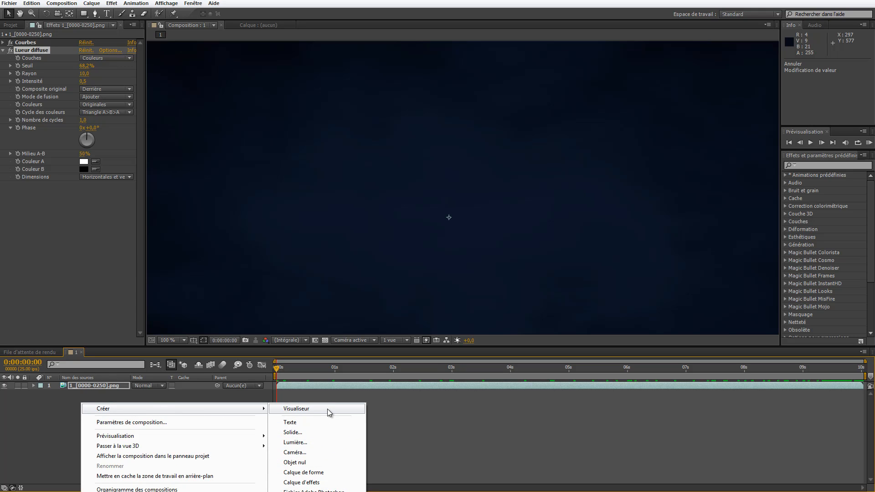
pyautogui.click(51, 435)
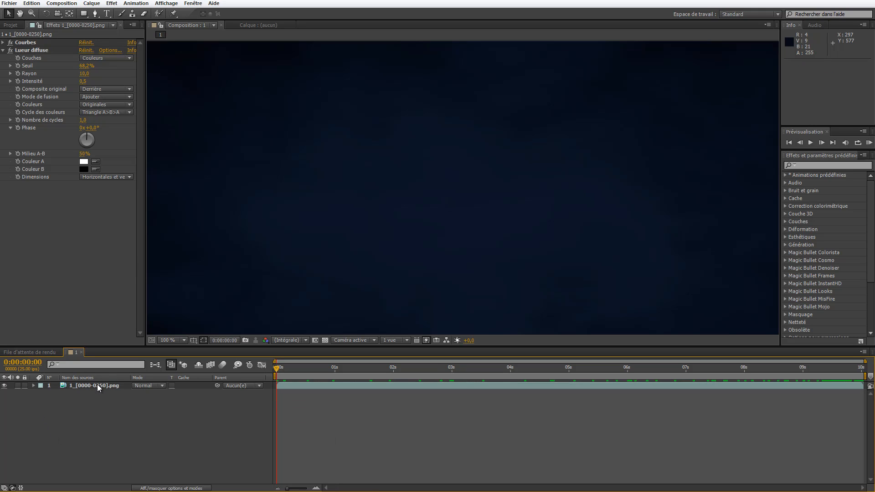
# Animate a fade-in on the sequence layer with Opacité keyframes of 0% at the first frame and 100% at 0:00:00:14
pyautogui.click(98, 387)
pyautogui.press('t')
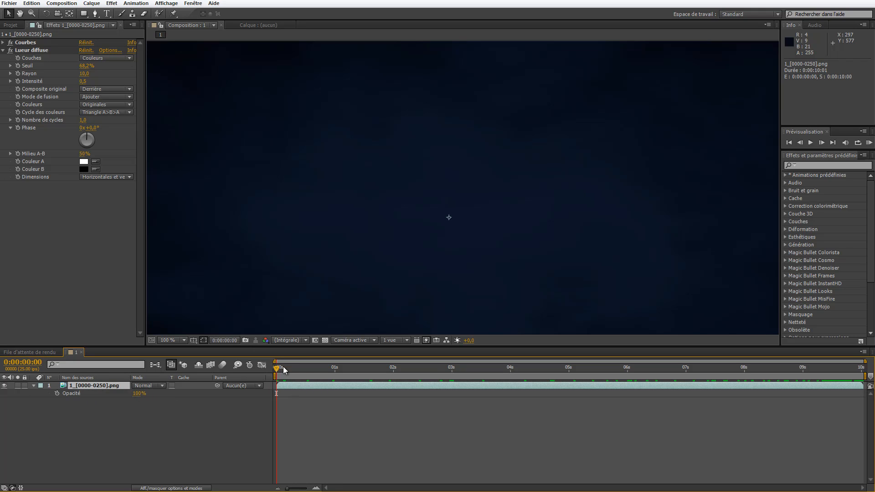
pyautogui.moveTo(298, 368); pyautogui.dragTo(310, 368)
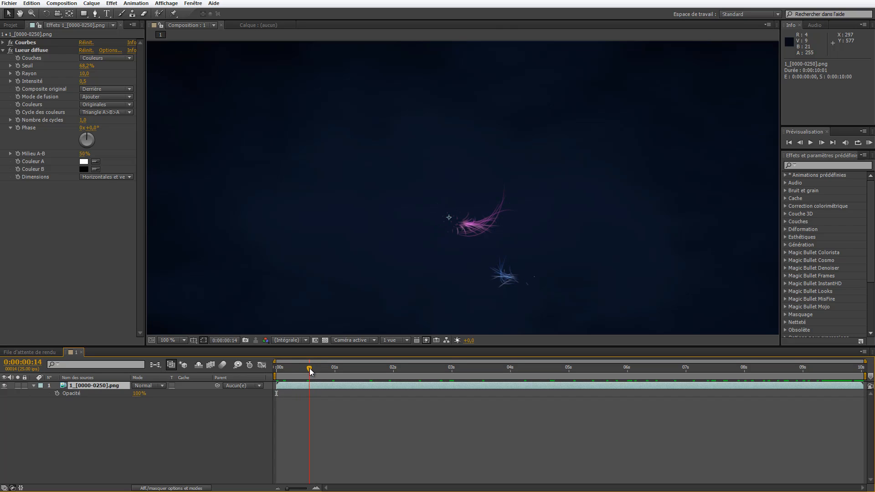
pyautogui.click(56, 392)
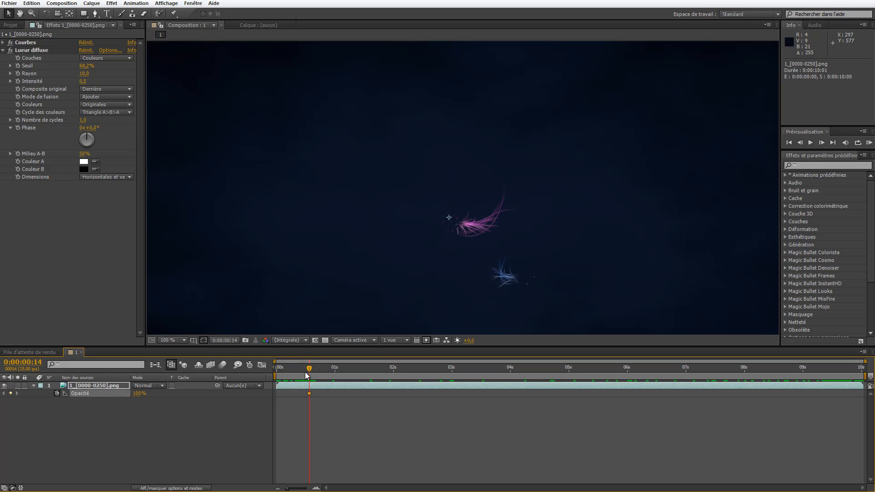
pyautogui.moveTo(307, 370); pyautogui.dragTo(243, 370)
pyautogui.moveTo(139, 394); pyautogui.dragTo(27, 383)
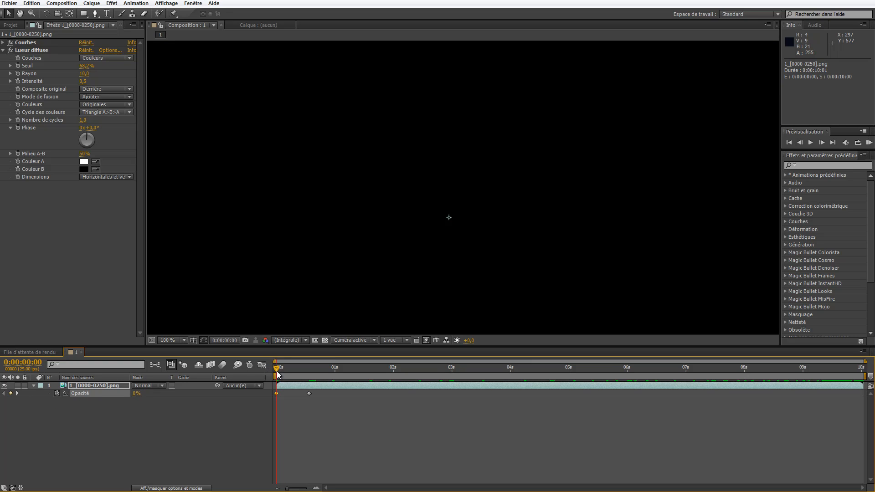
# Add a fade-out with Opacité keyframes of 100% at 0:00:09:08 and 0% at 0:00:10:00, and return to the first frame
pyautogui.moveTo(288, 370)
pyautogui.mouseDown()
pyautogui.moveTo(335, 367)
pyautogui.moveTo(276, 367)
pyautogui.moveTo(827, 355)
pyautogui.moveTo(825, 362)
pyautogui.moveTo(750, 371)
pyautogui.moveTo(836, 359)
pyautogui.moveTo(812, 366)
pyautogui.moveTo(822, 364)
pyautogui.mouseUp()
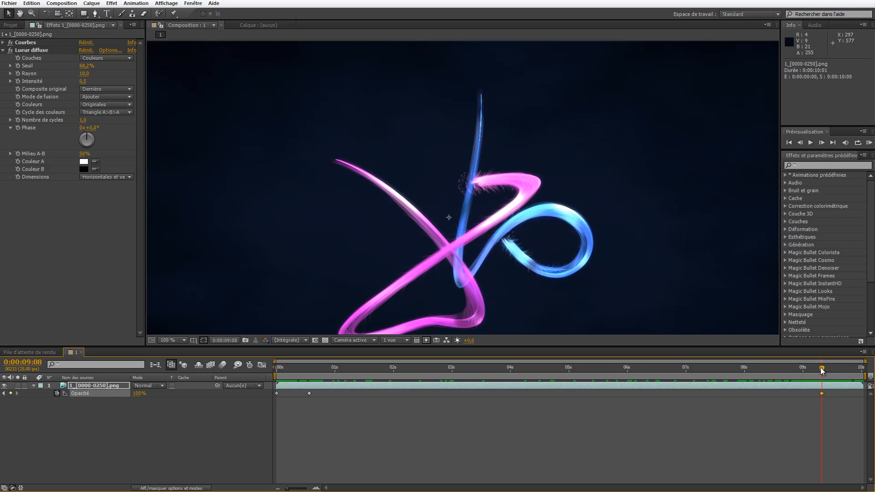
pyautogui.moveTo(821, 368); pyautogui.dragTo(861, 368)
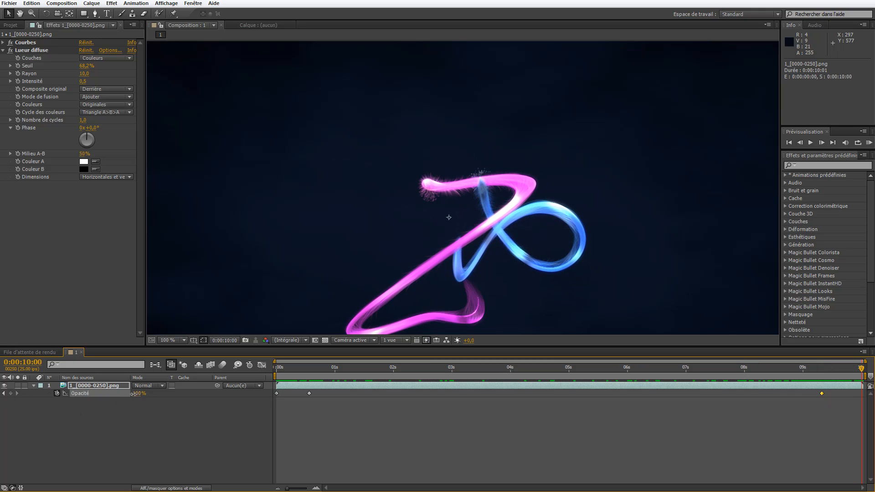
pyautogui.moveTo(137, 394); pyautogui.dragTo(86, 394)
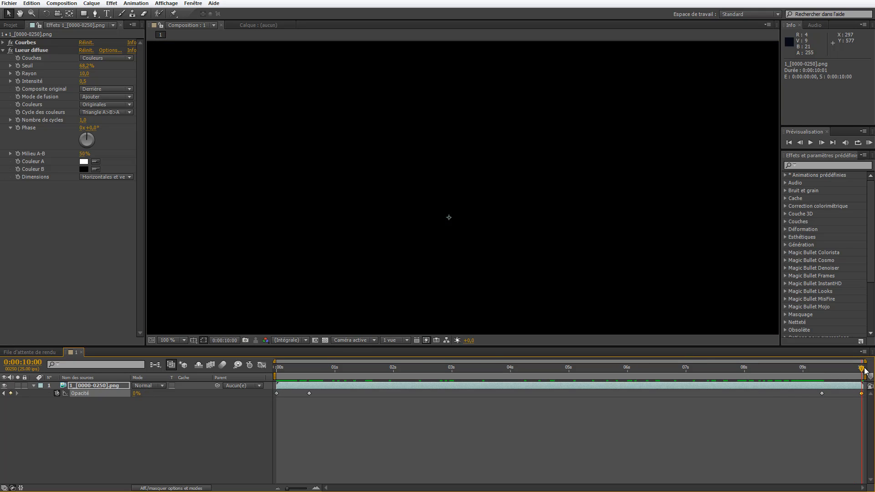
pyautogui.moveTo(837, 371); pyautogui.dragTo(79, 324)
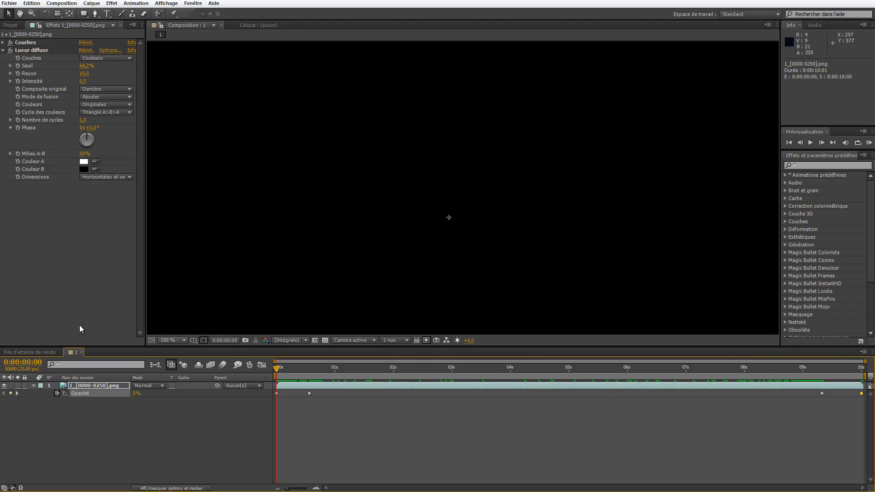
# Queue the composition as a pre-render and set its output module format to H.264, leaving the format options as they are
pyautogui.click(31, 3)
pyautogui.moveTo(62, 3)
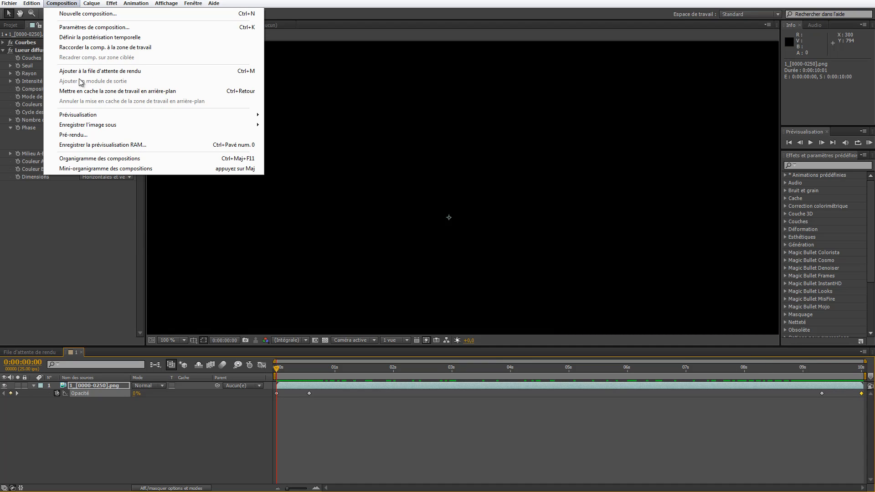
pyautogui.click(102, 135)
pyautogui.click(112, 411)
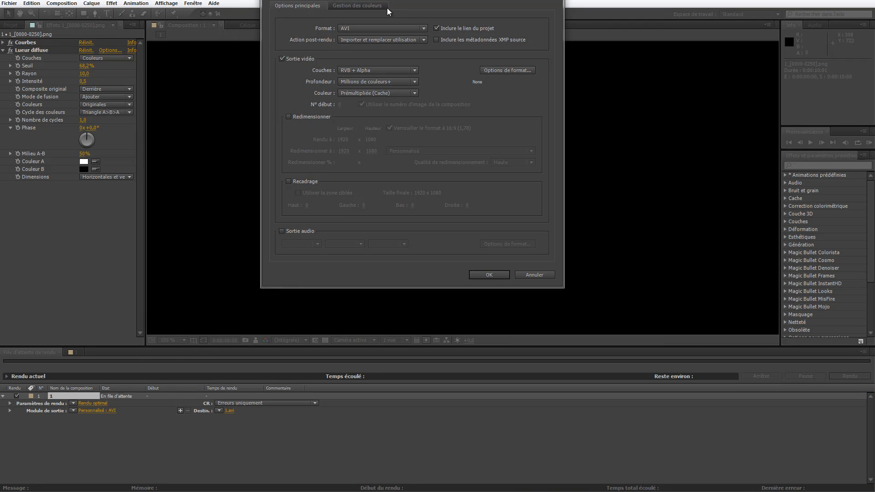
pyautogui.click(416, 71)
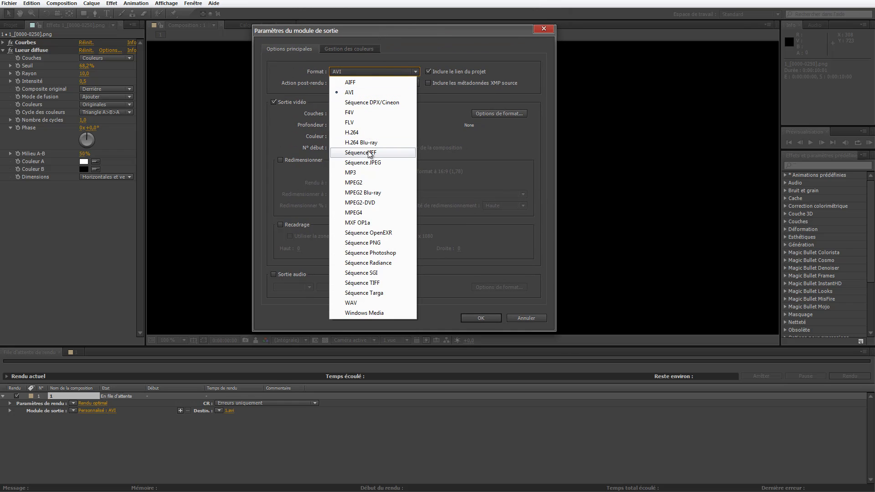
pyautogui.click(365, 133)
pyautogui.click(499, 114)
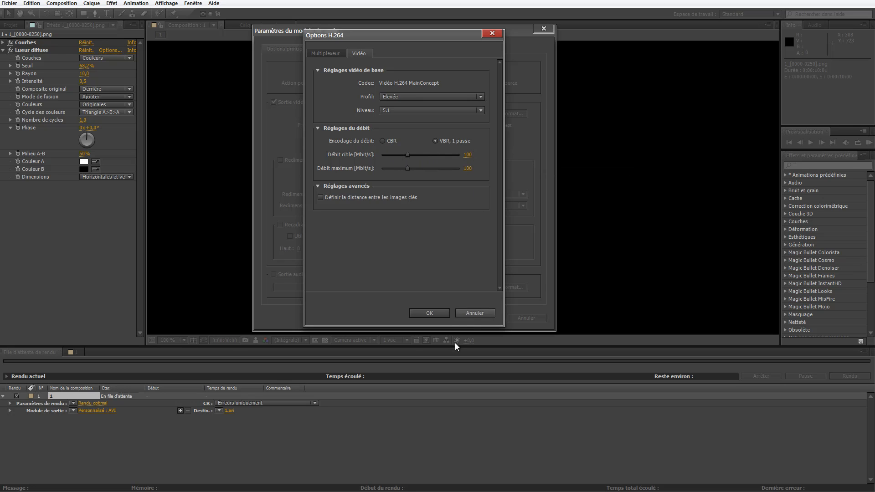
pyautogui.click(475, 313)
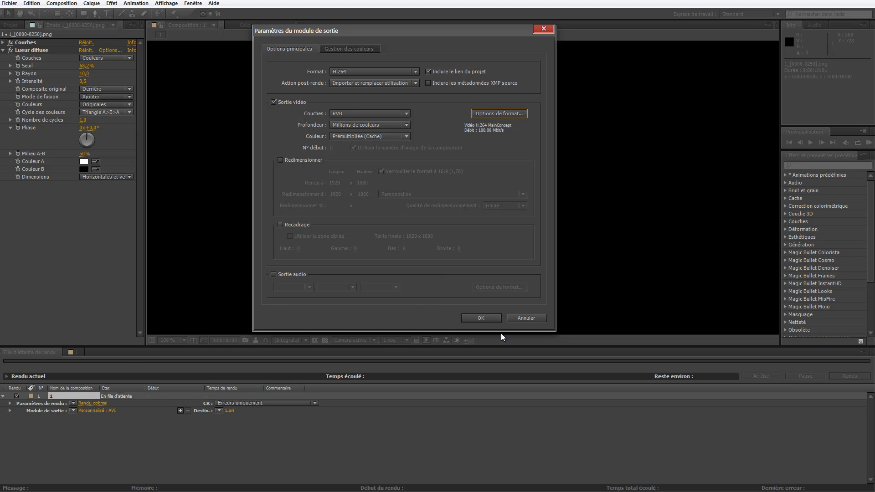
pyautogui.click(481, 318)
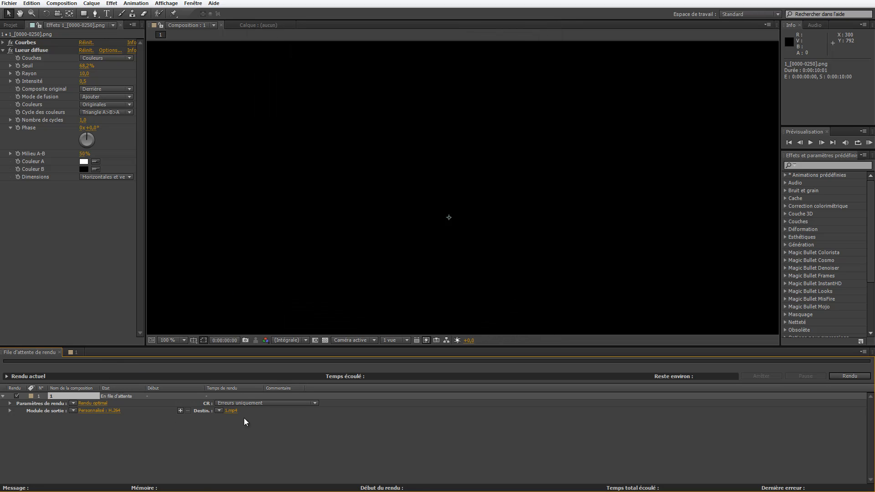
# Set the output destination to 1.mp4 in the rendu23052013 folder and render the queued composition
pyautogui.click(231, 410)
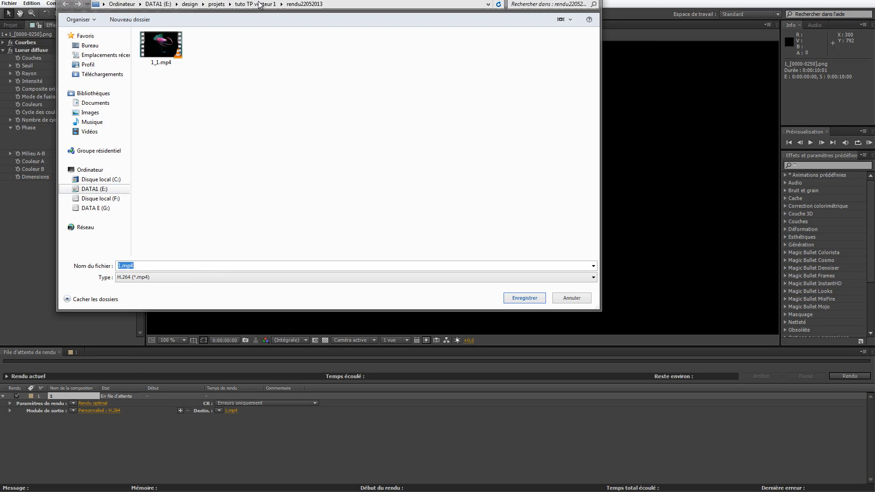
pyautogui.click(269, 6)
pyautogui.doubleClick(169, 65)
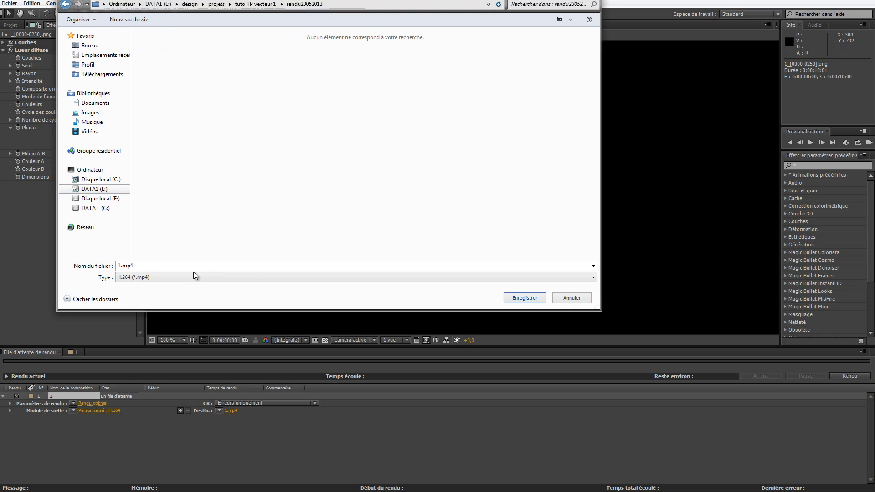
pyautogui.click(515, 296)
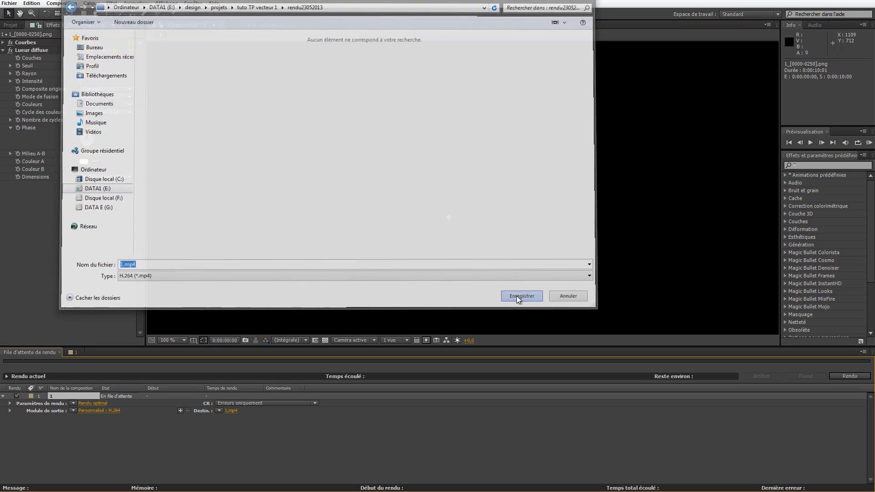
pyautogui.click(856, 376)
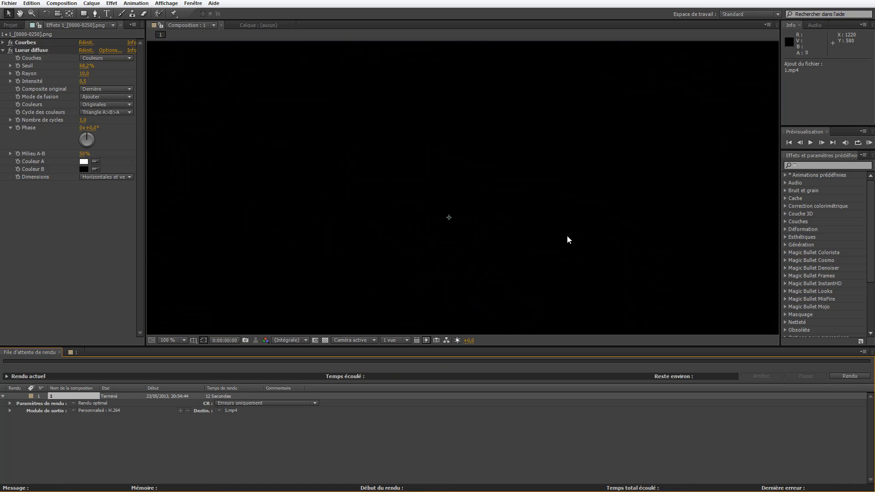
# Return to the composition's timeline and play a RAM preview of the finished animation, stopping it after viewing
pyautogui.click(72, 353)
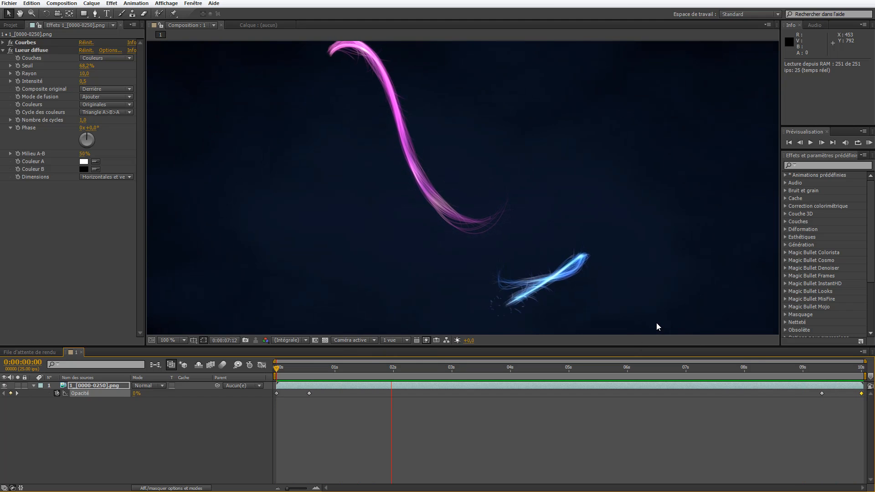
pyautogui.press('space')
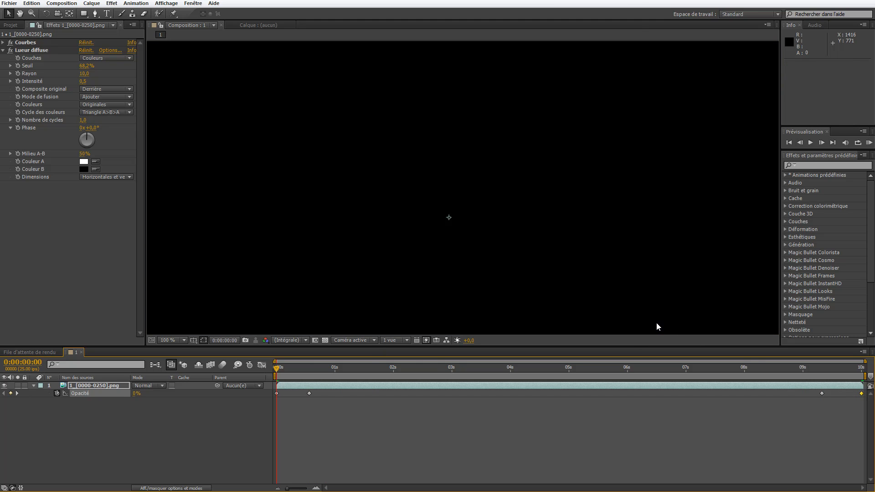